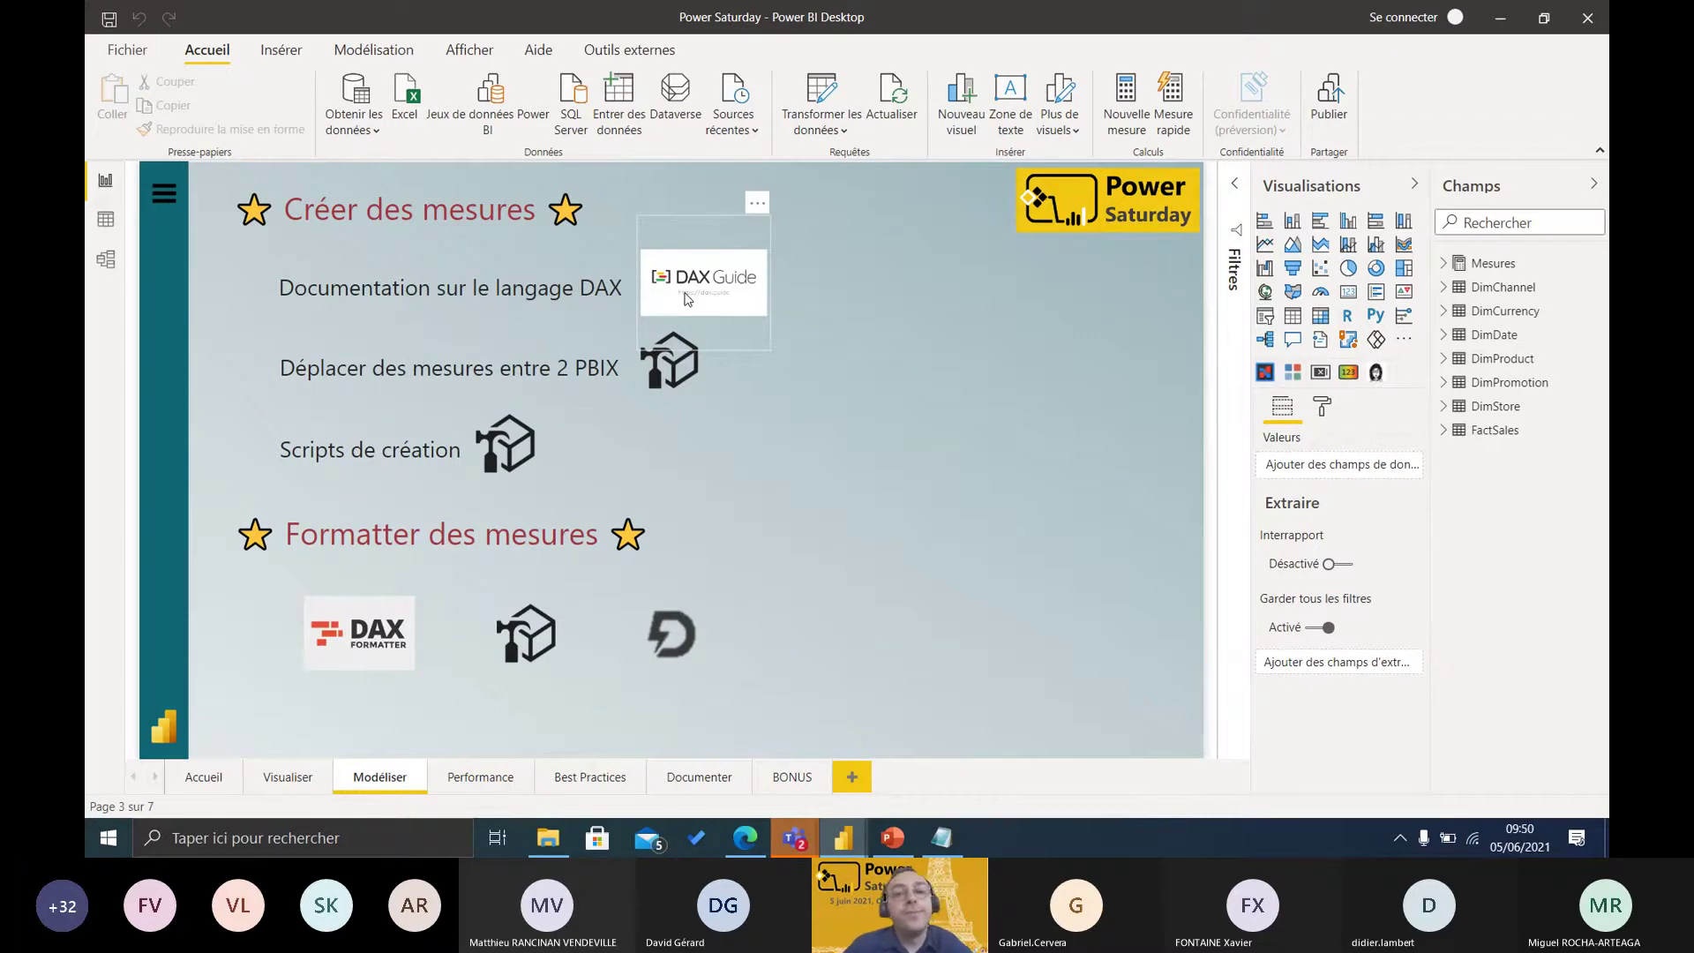
- Open the DAX Guide website from the report's external tools, and return to the Power Saturday report
left_click(680, 50)
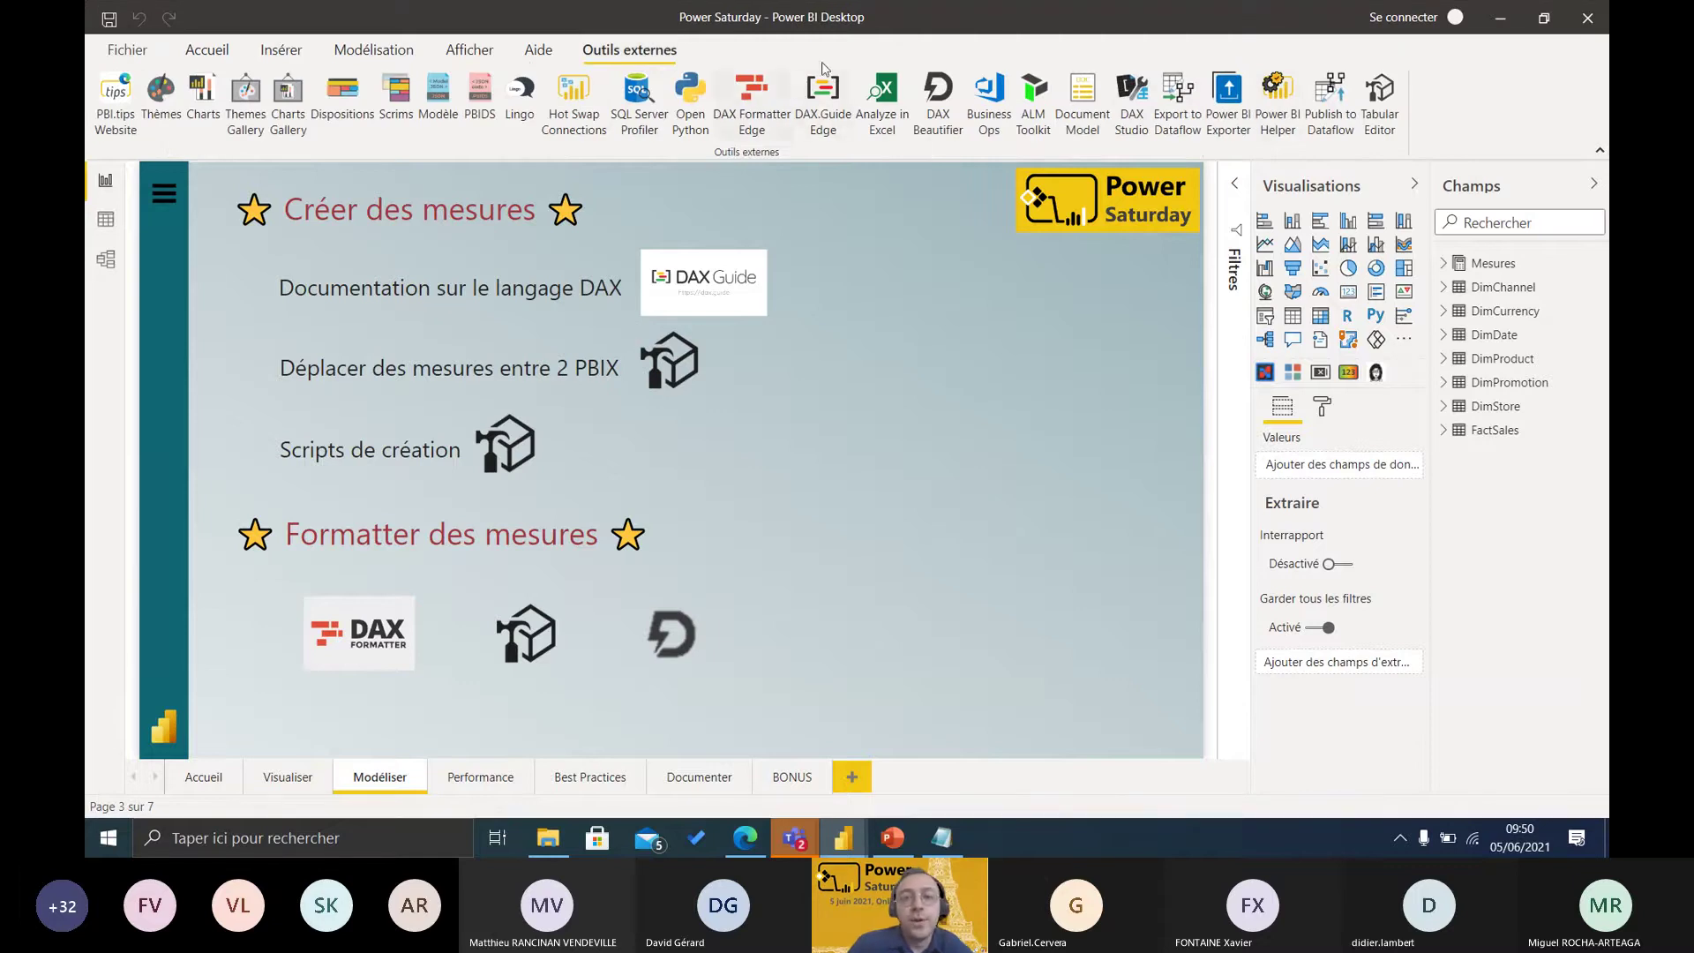
left_click(839, 131)
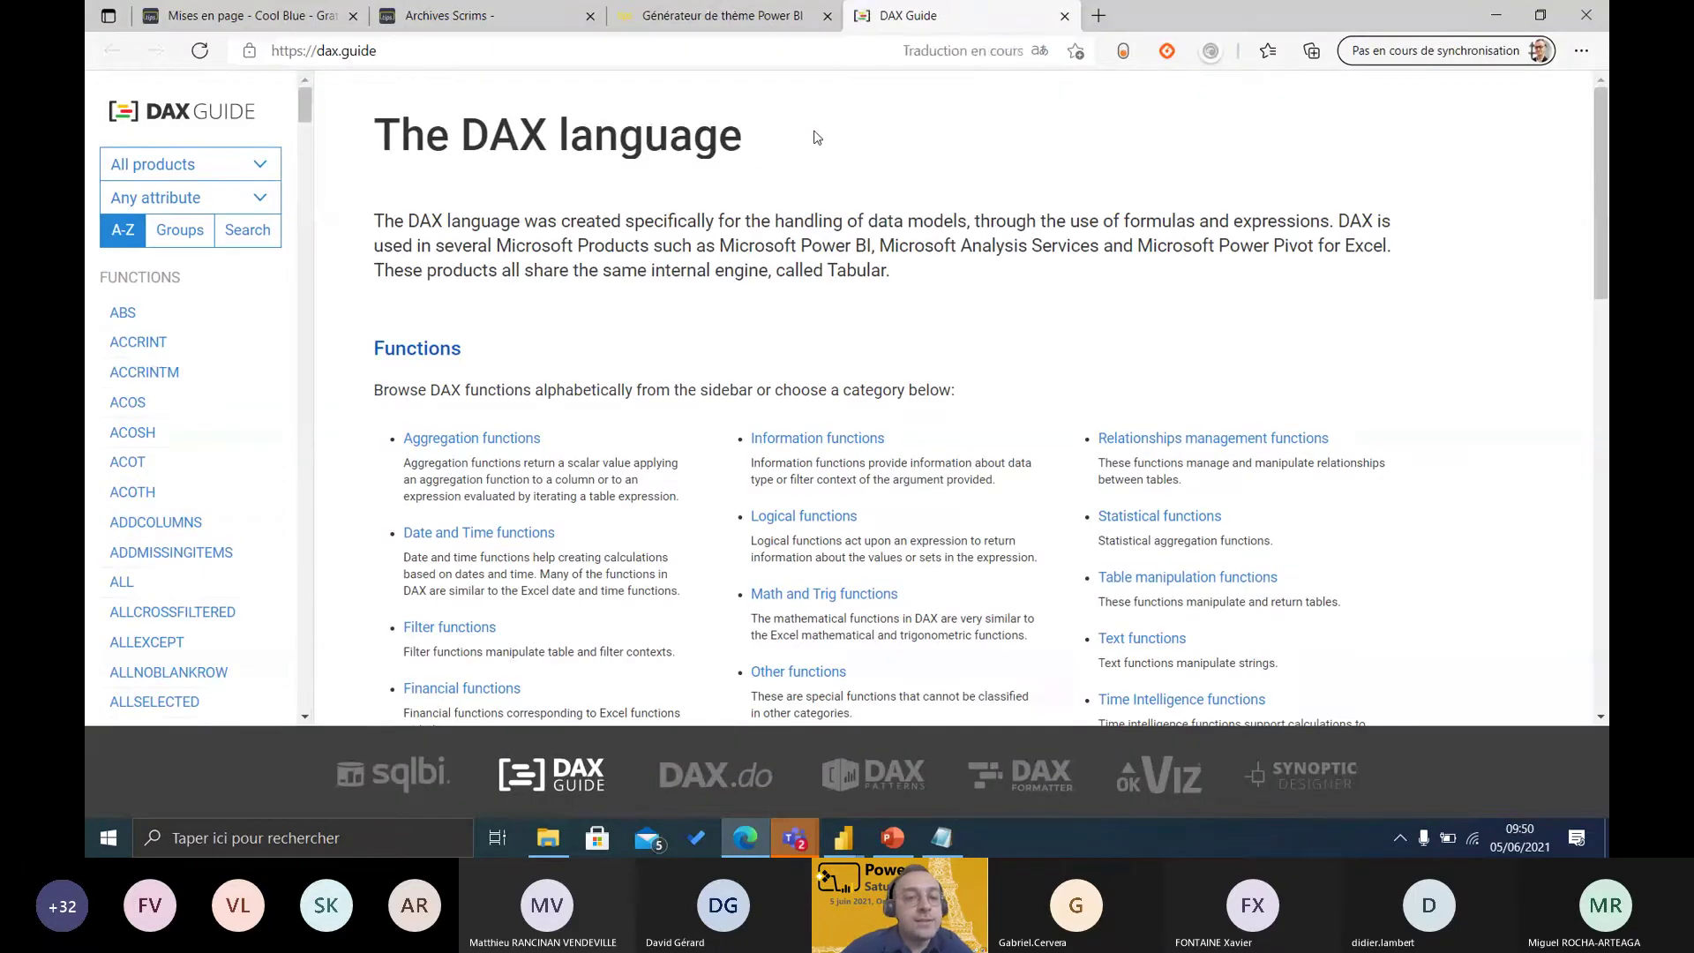
mouse_move(849, 835)
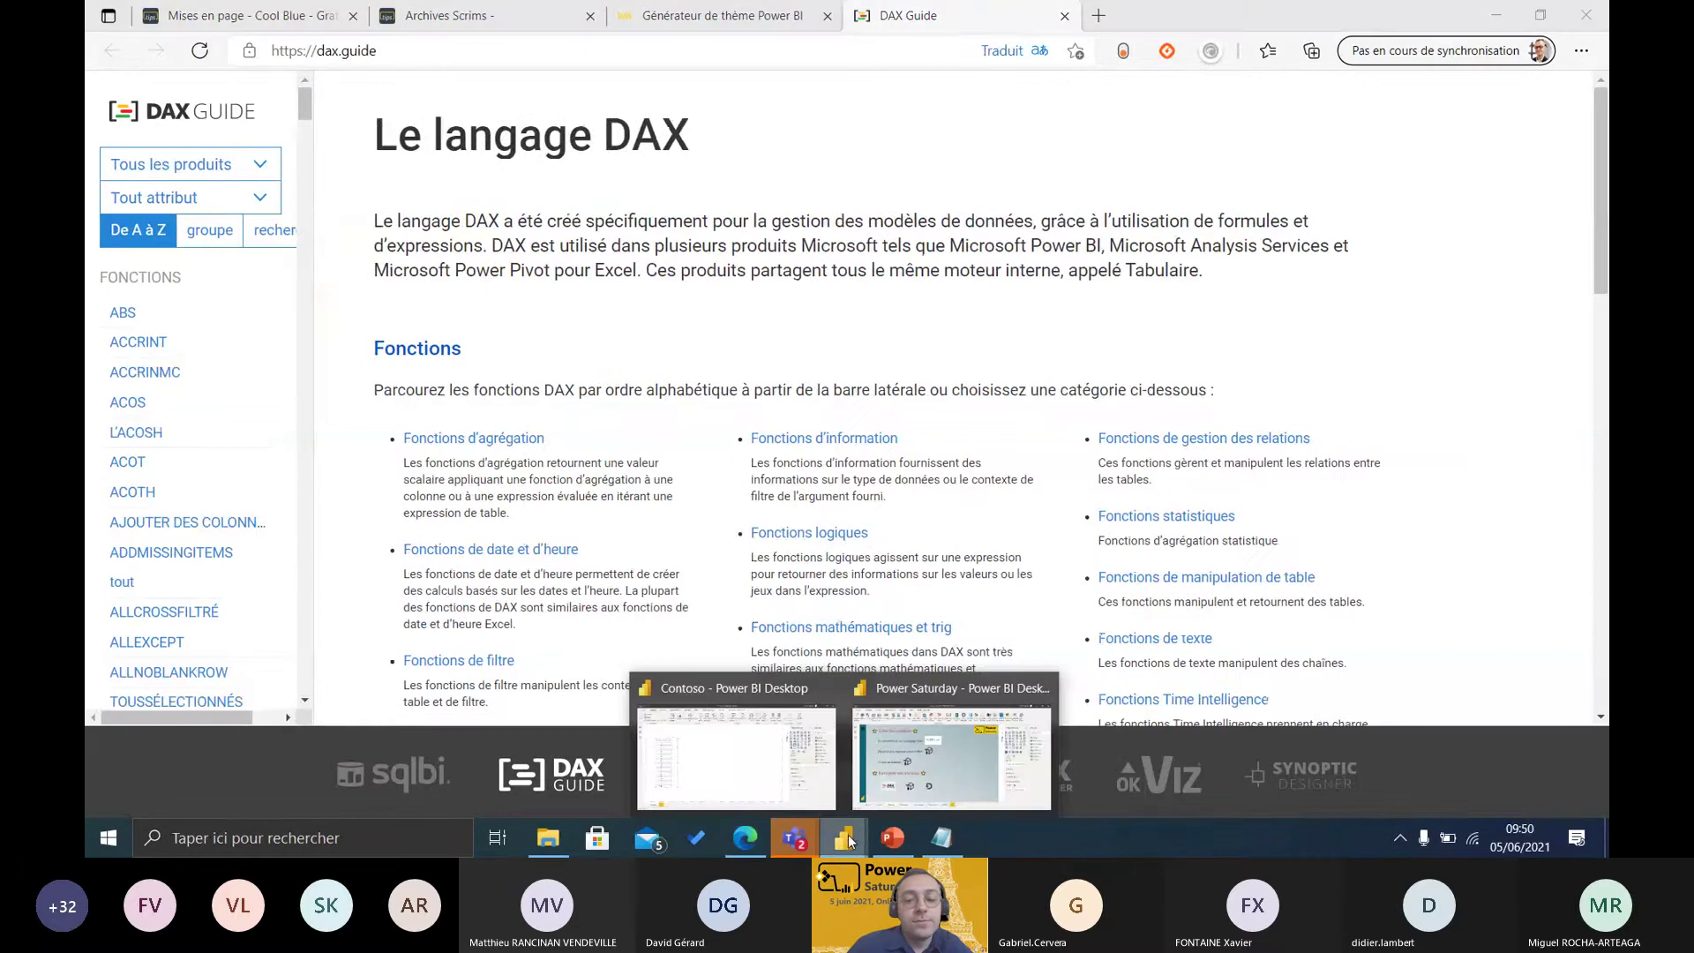
left_click(946, 744)
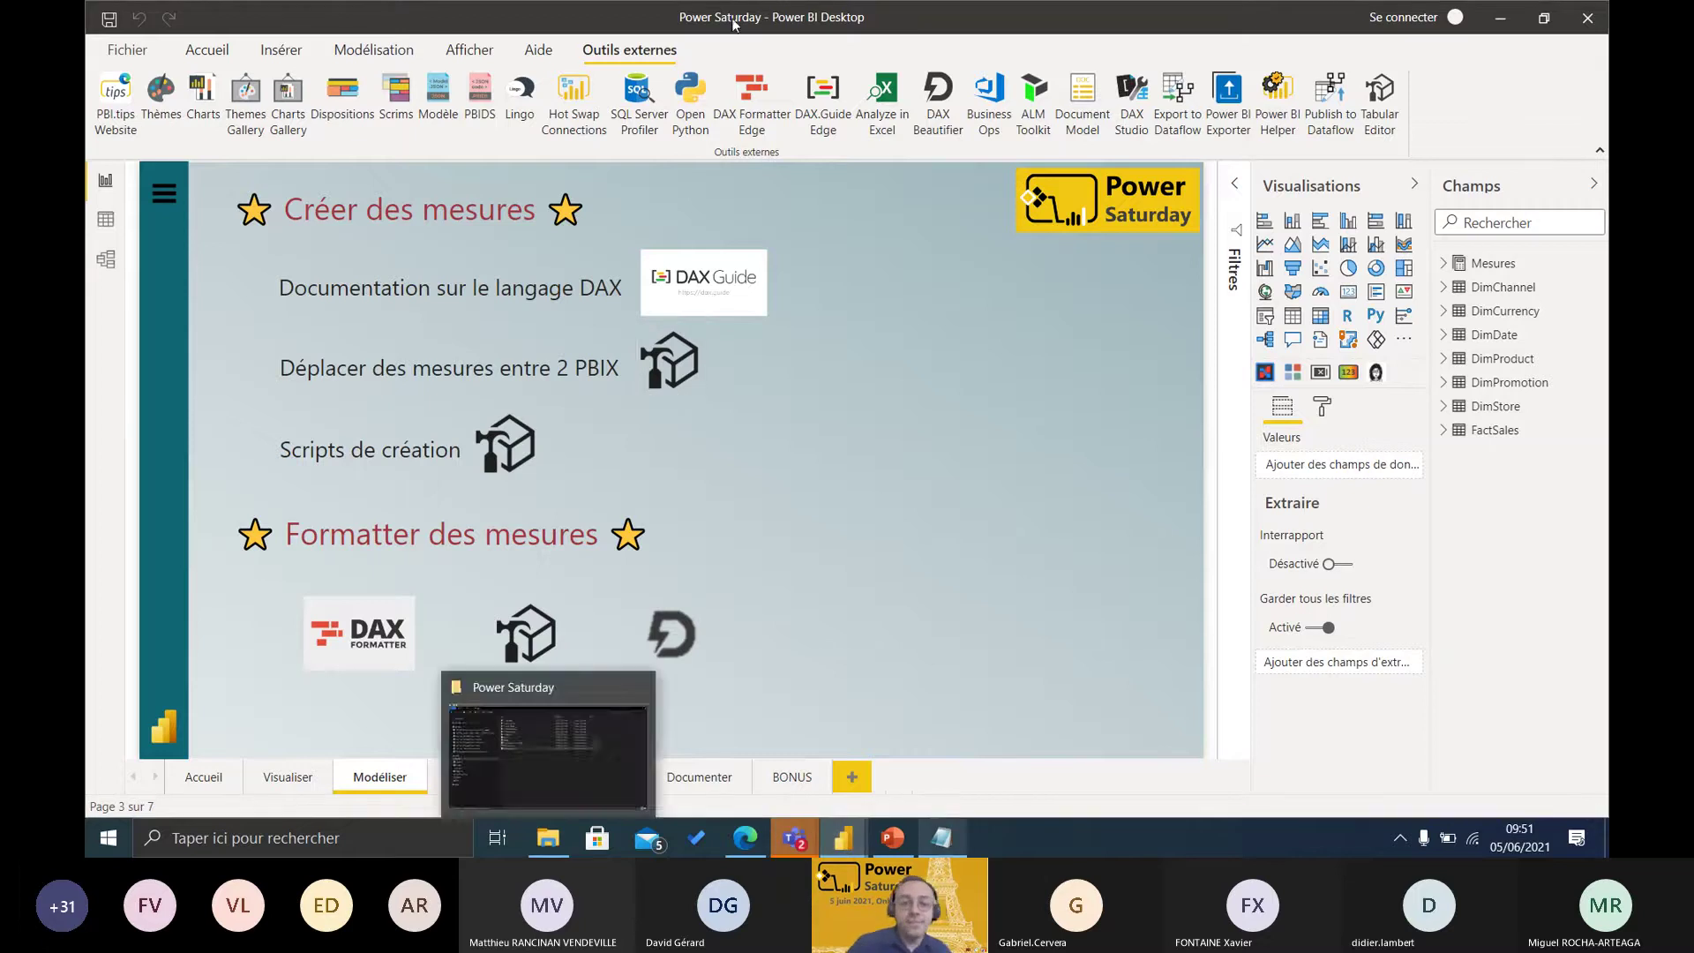
- Launch Tabular Editor on the Power Saturday model, close Notepad and move the editor window fully into view
left_click(1379, 115)
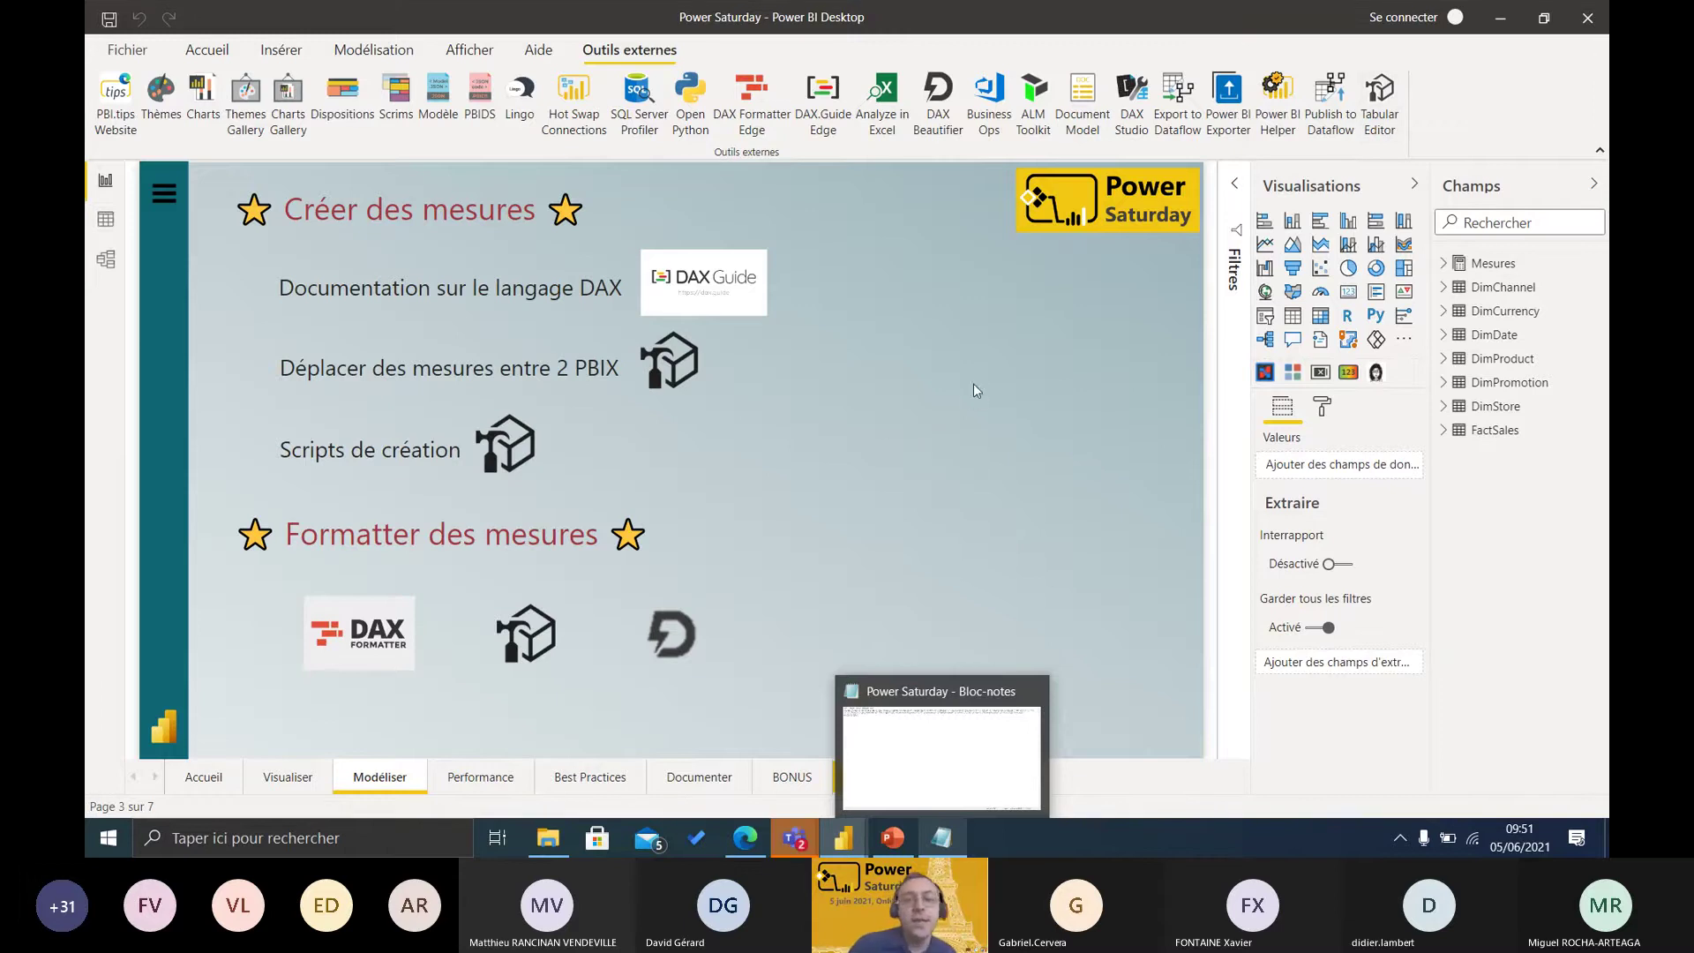
left_click(1040, 696)
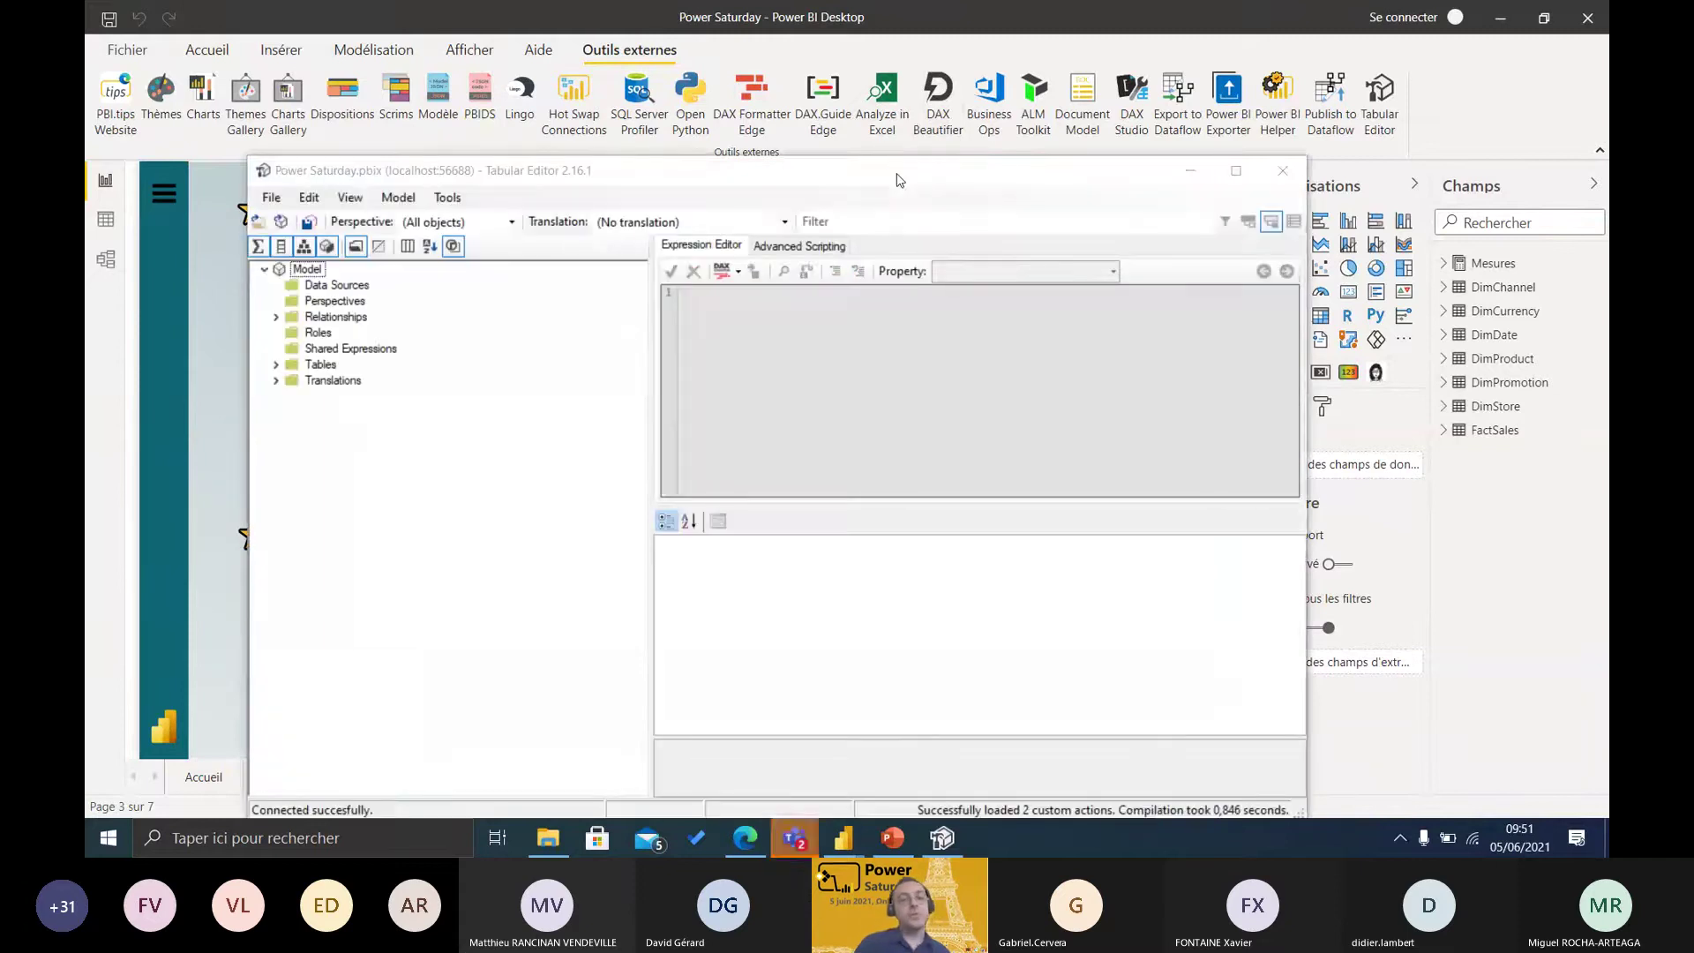
left_click_drag(899, 180, 969, 87)
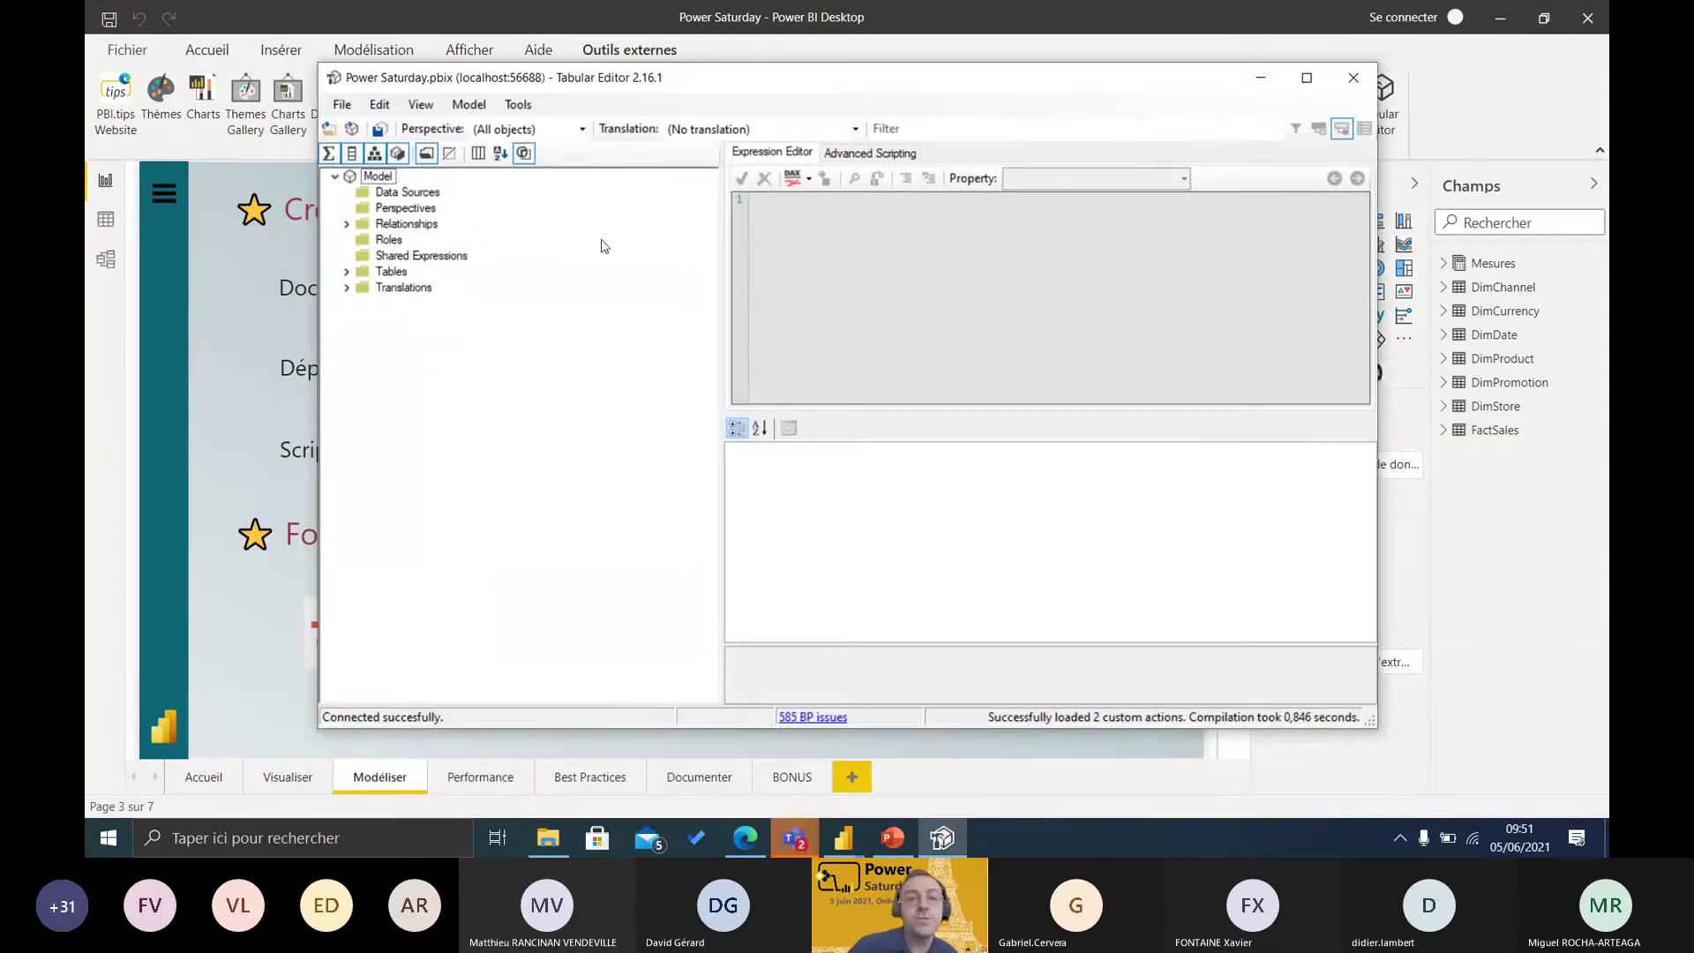
- Examine the Power Saturday model's tables, checking the contents of DimChannel and Mesures
left_click(348, 274)
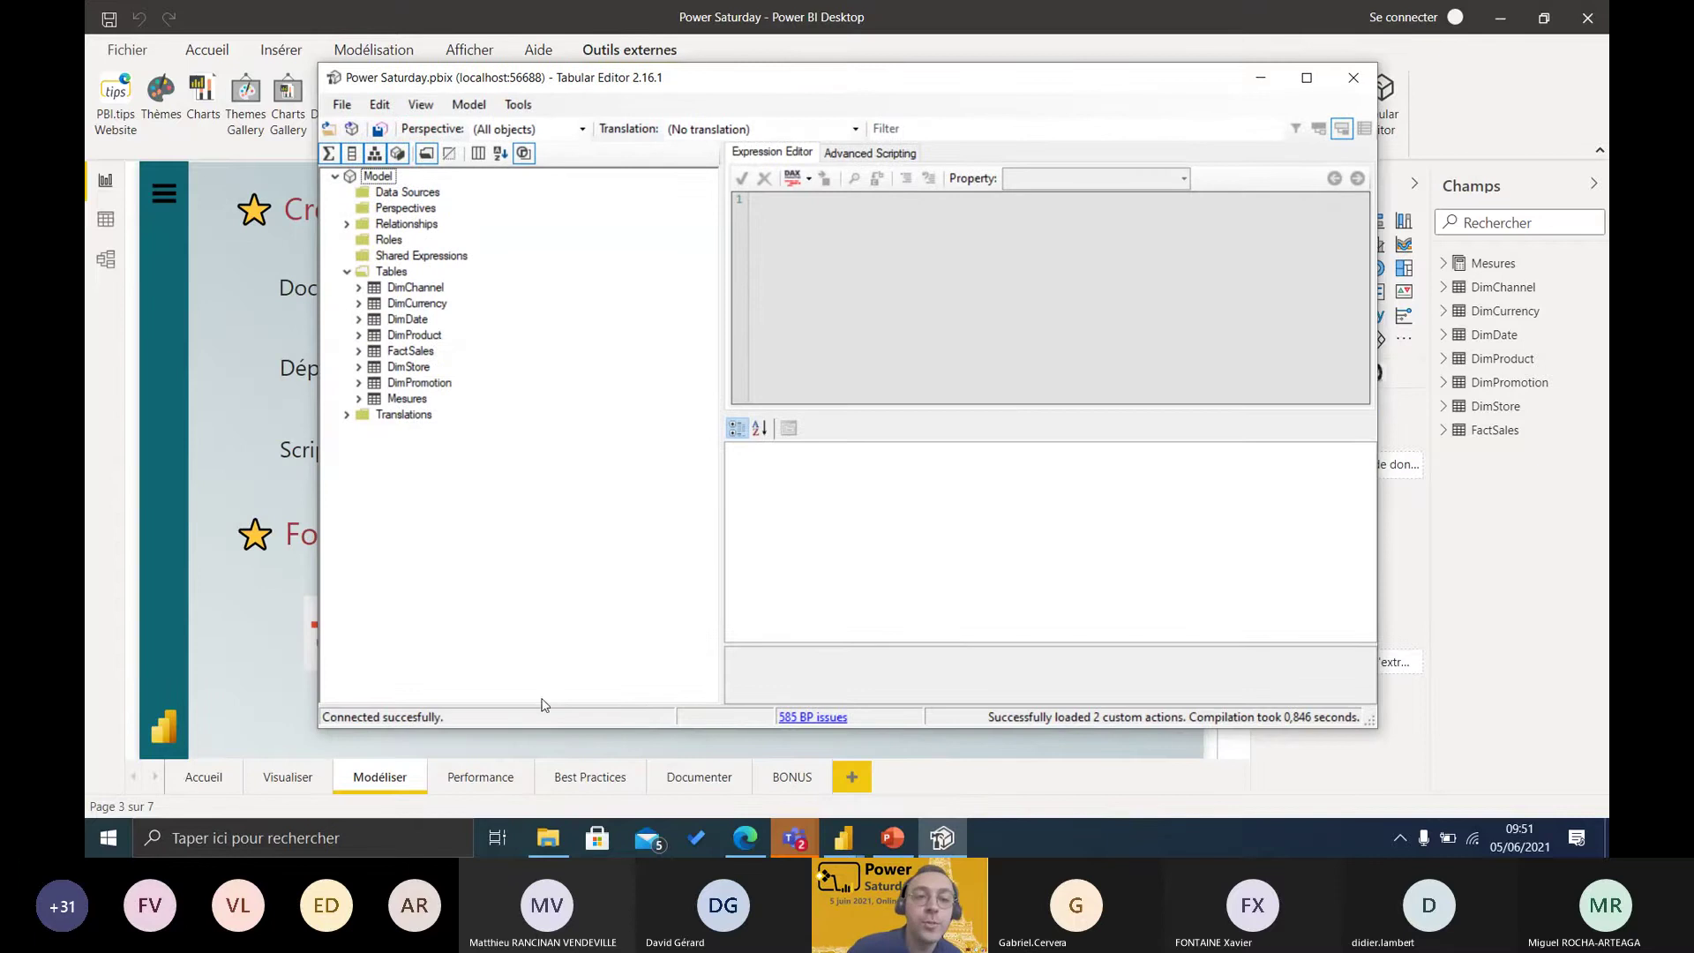
left_click(359, 289)
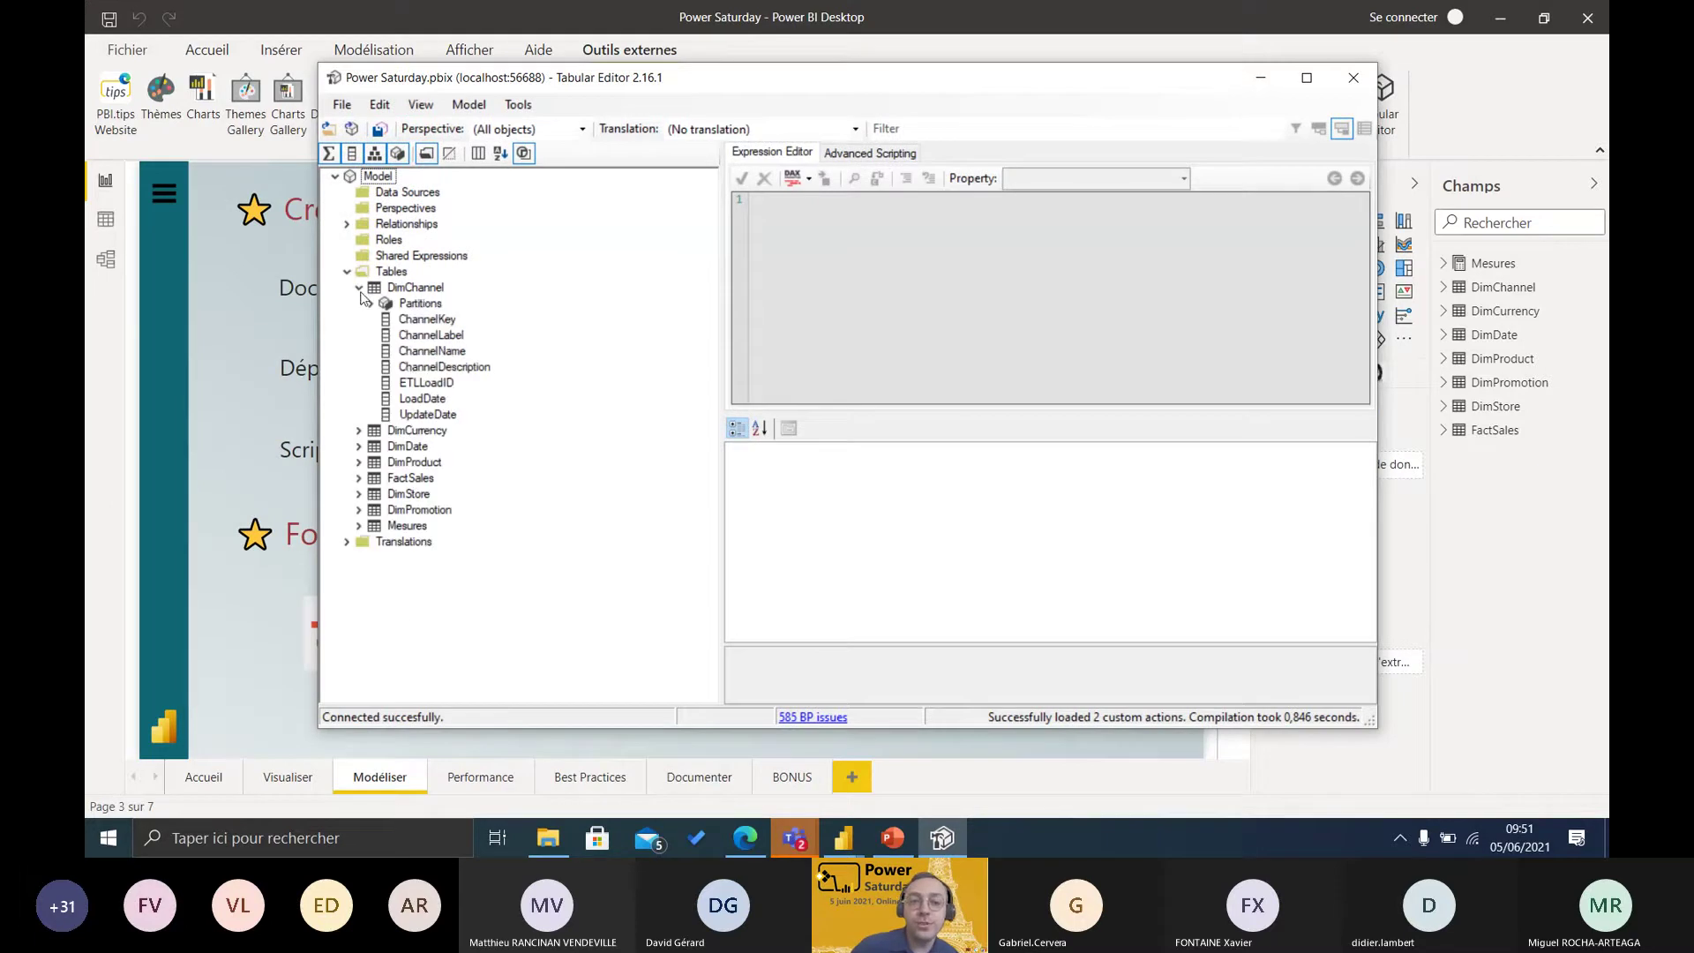
left_click(359, 526)
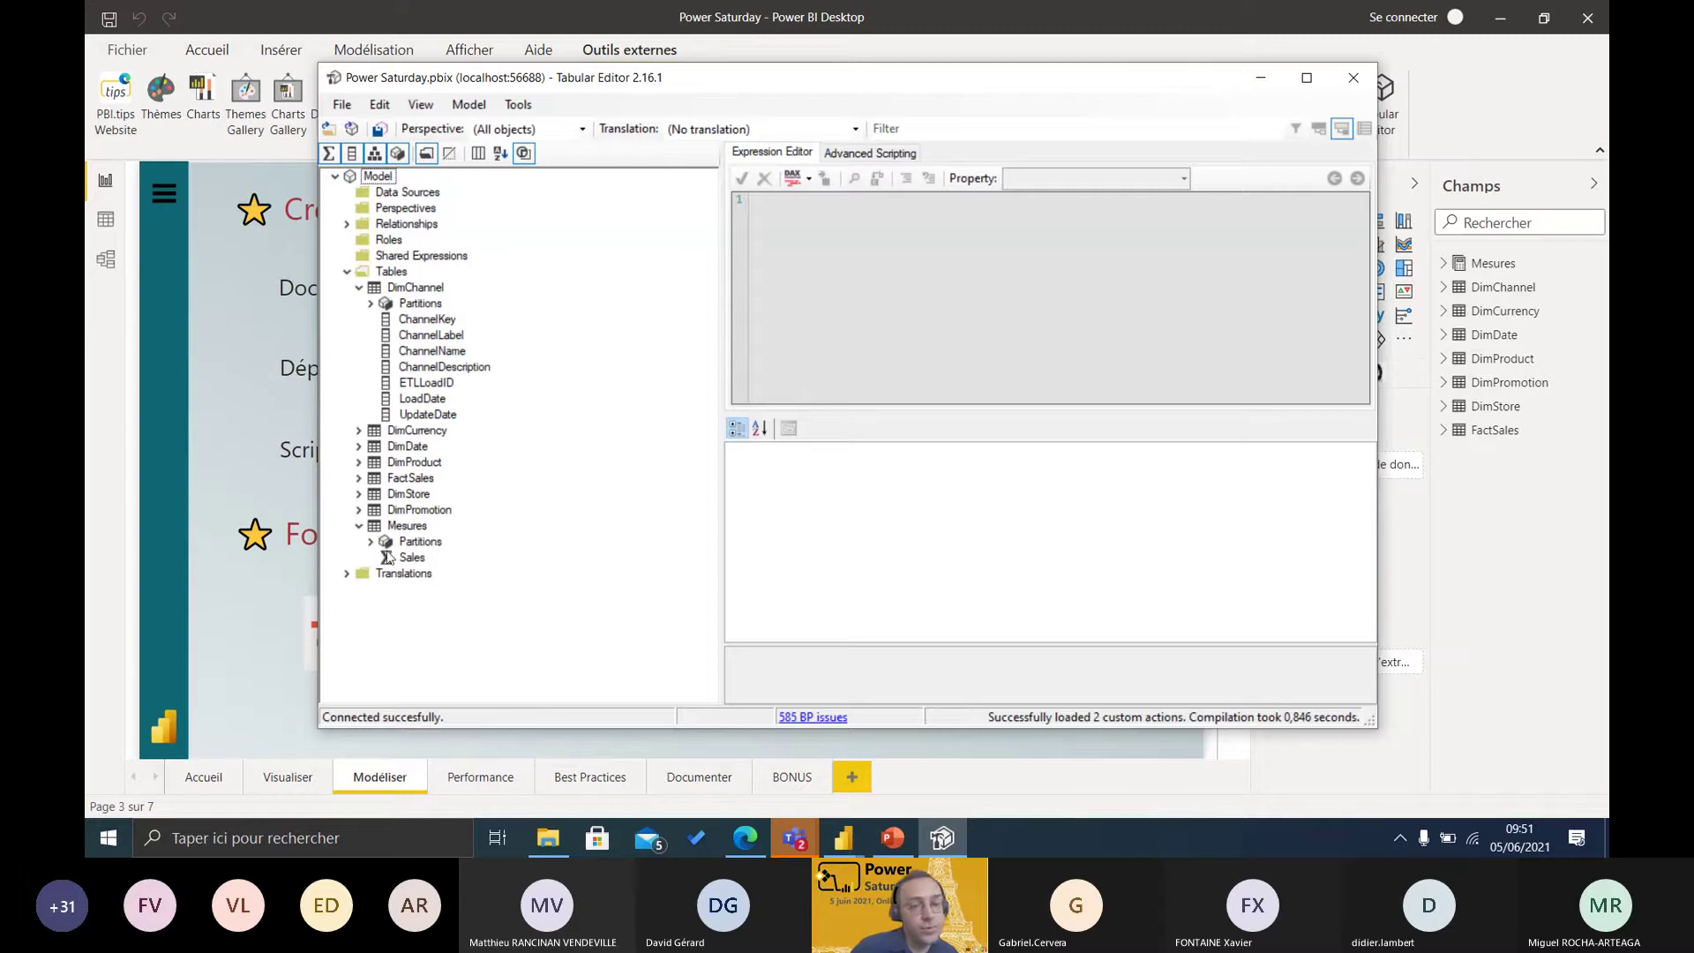
left_click(358, 526)
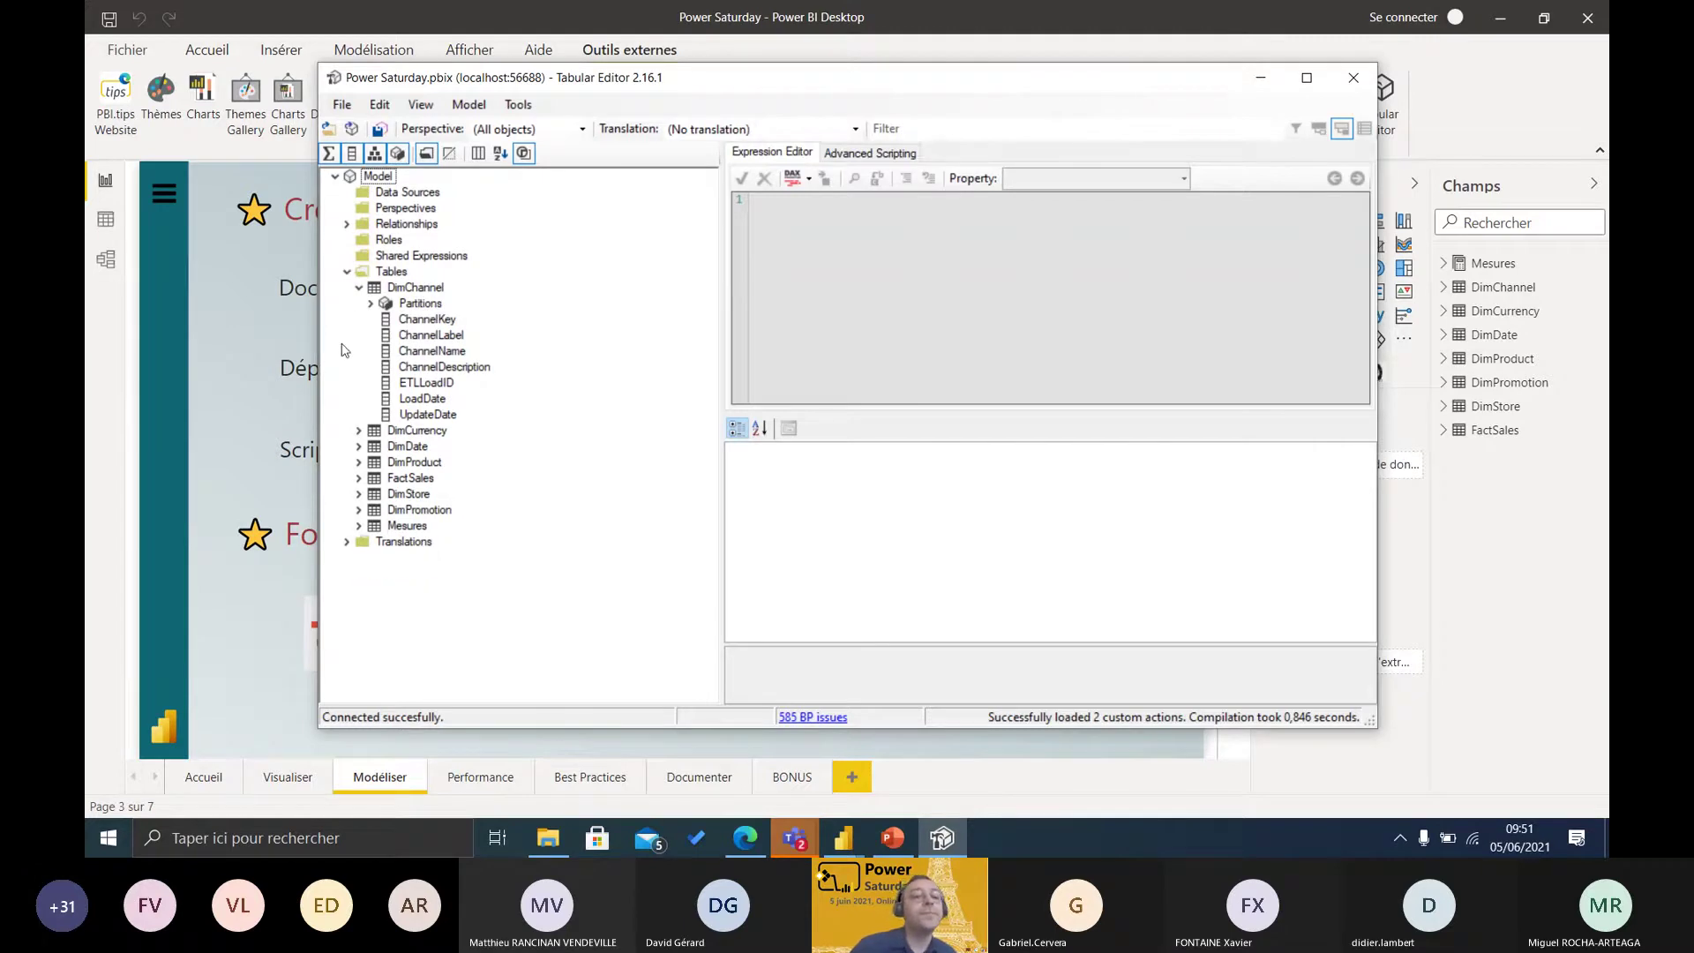
left_click(358, 287)
- Switch to the Contoso report, list the measures in the Mesures table and select the All Colors Removefilters formula
mouse_move(841, 843)
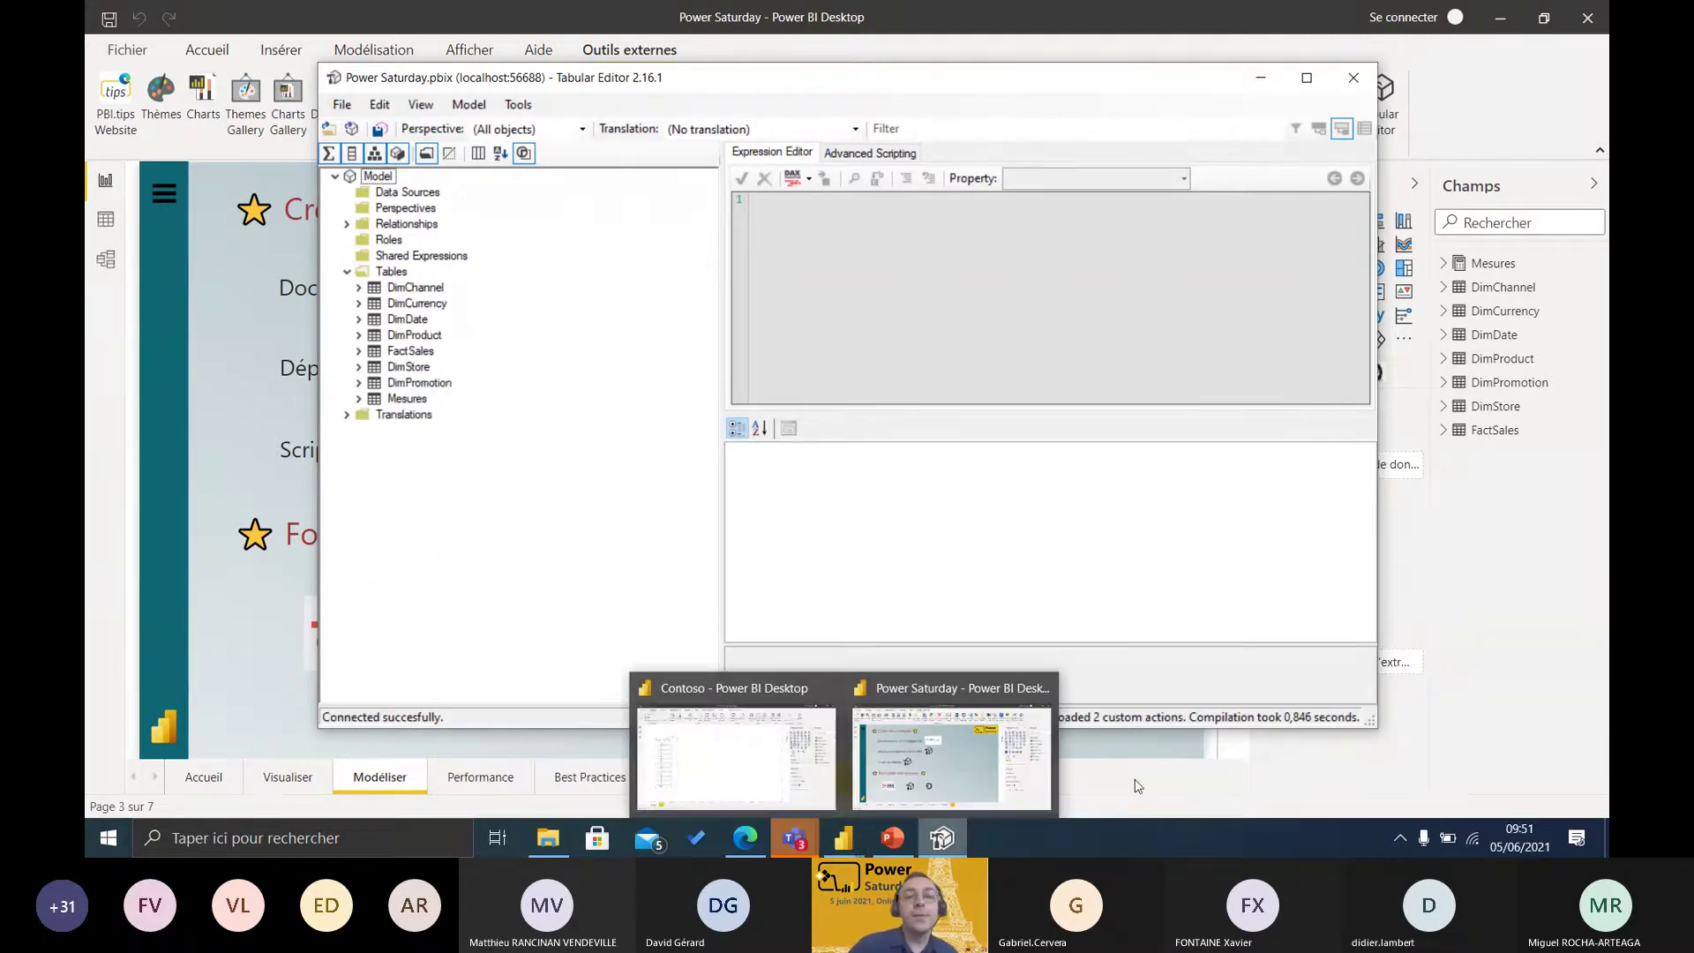
left_click(796, 770)
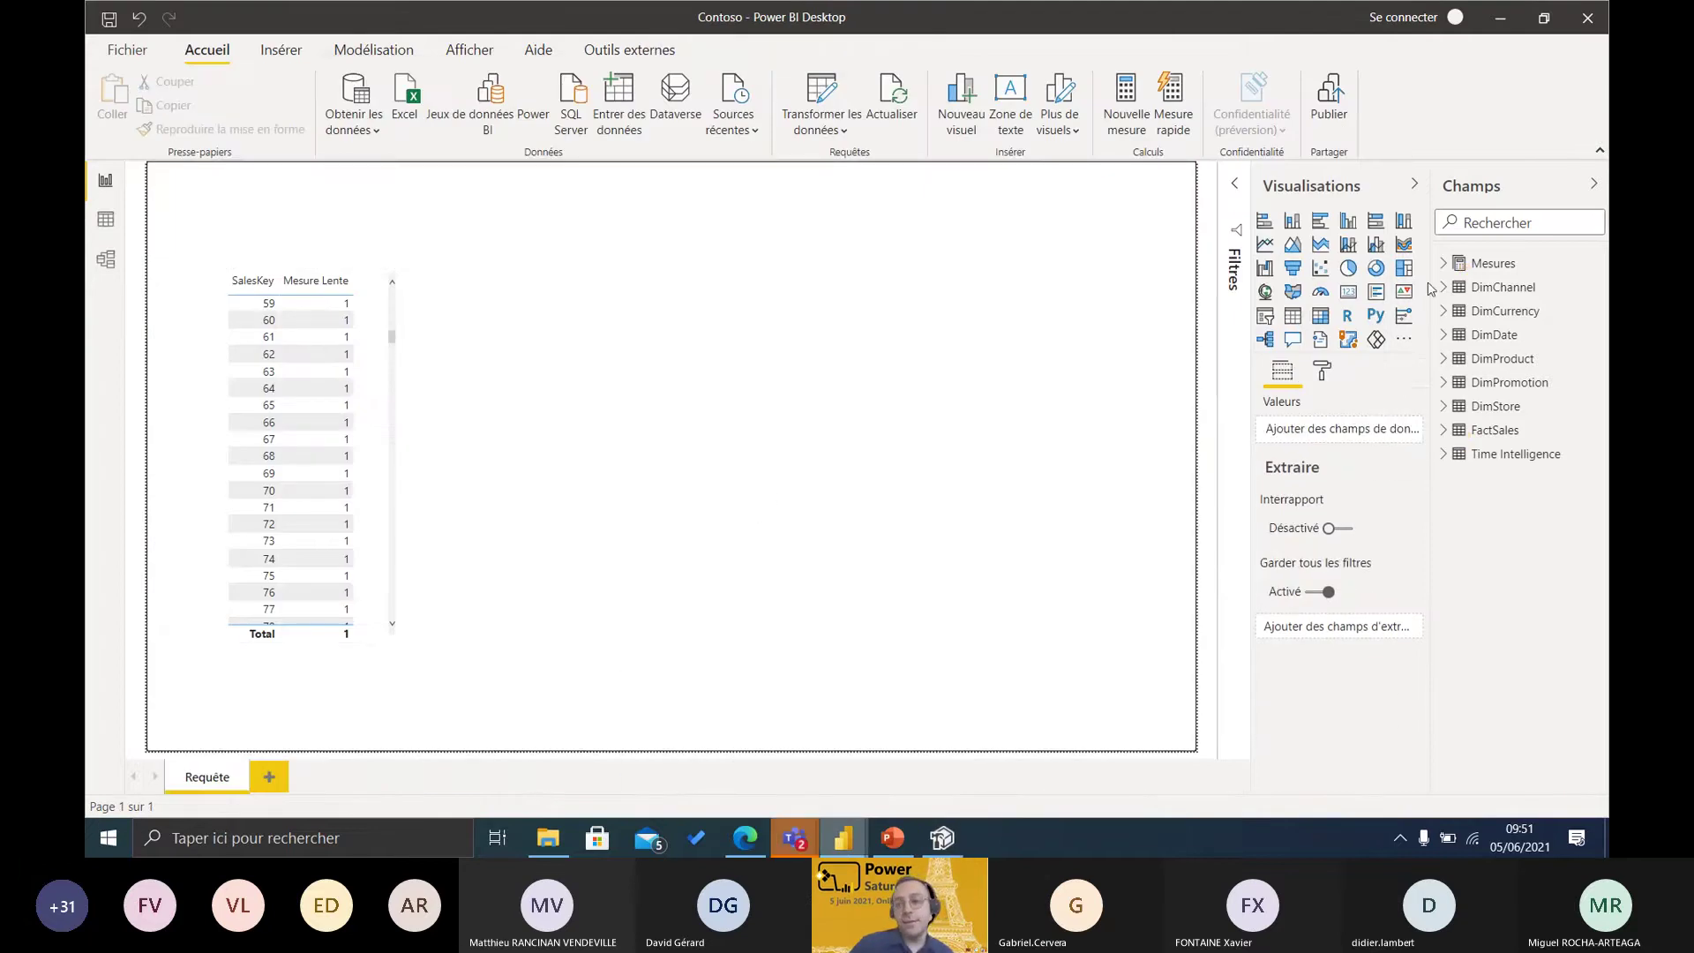
left_click(1446, 263)
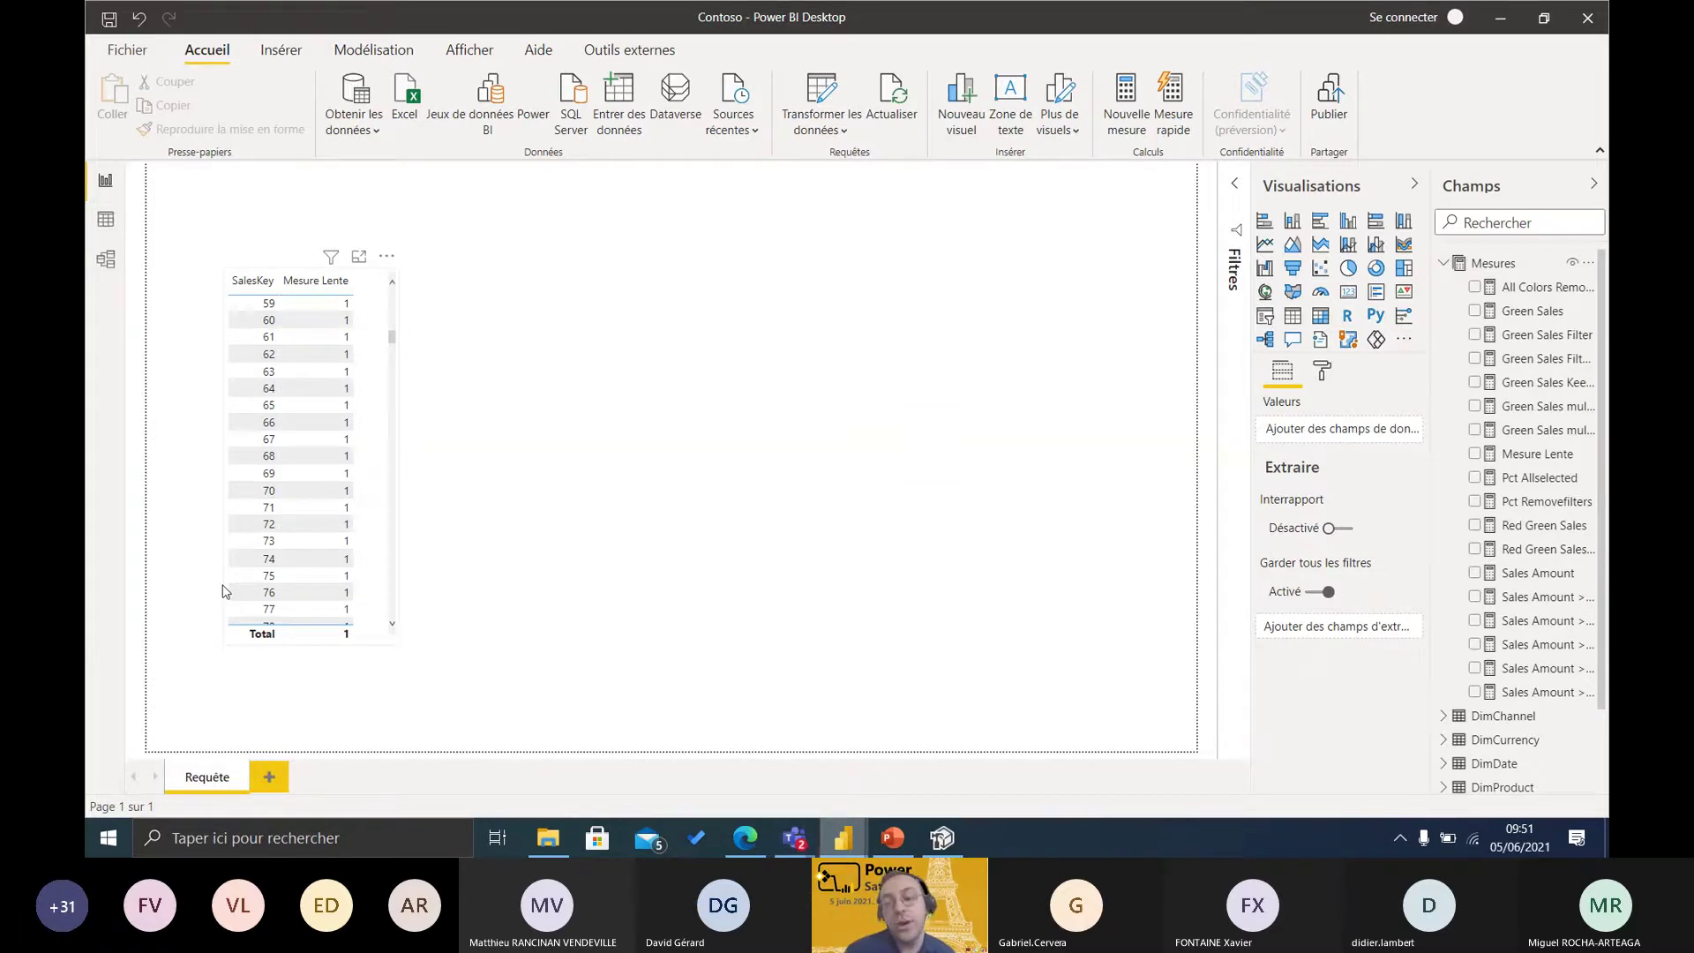
left_click(1532, 287)
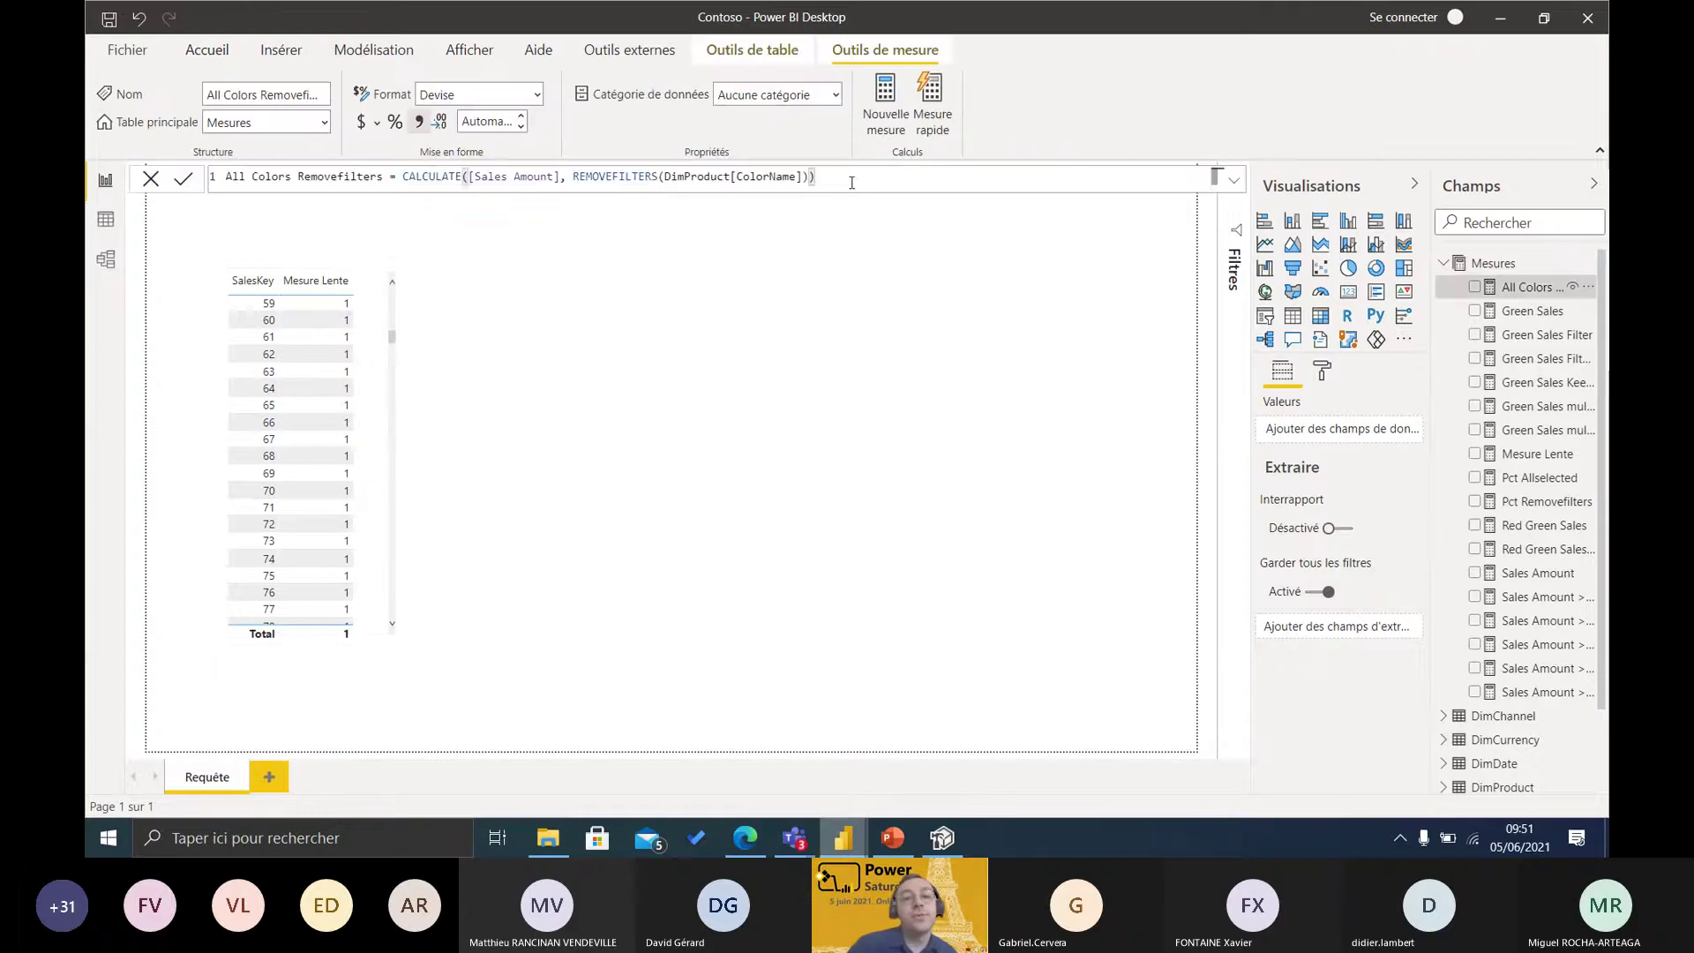
left_click_drag(816, 176, 225, 177)
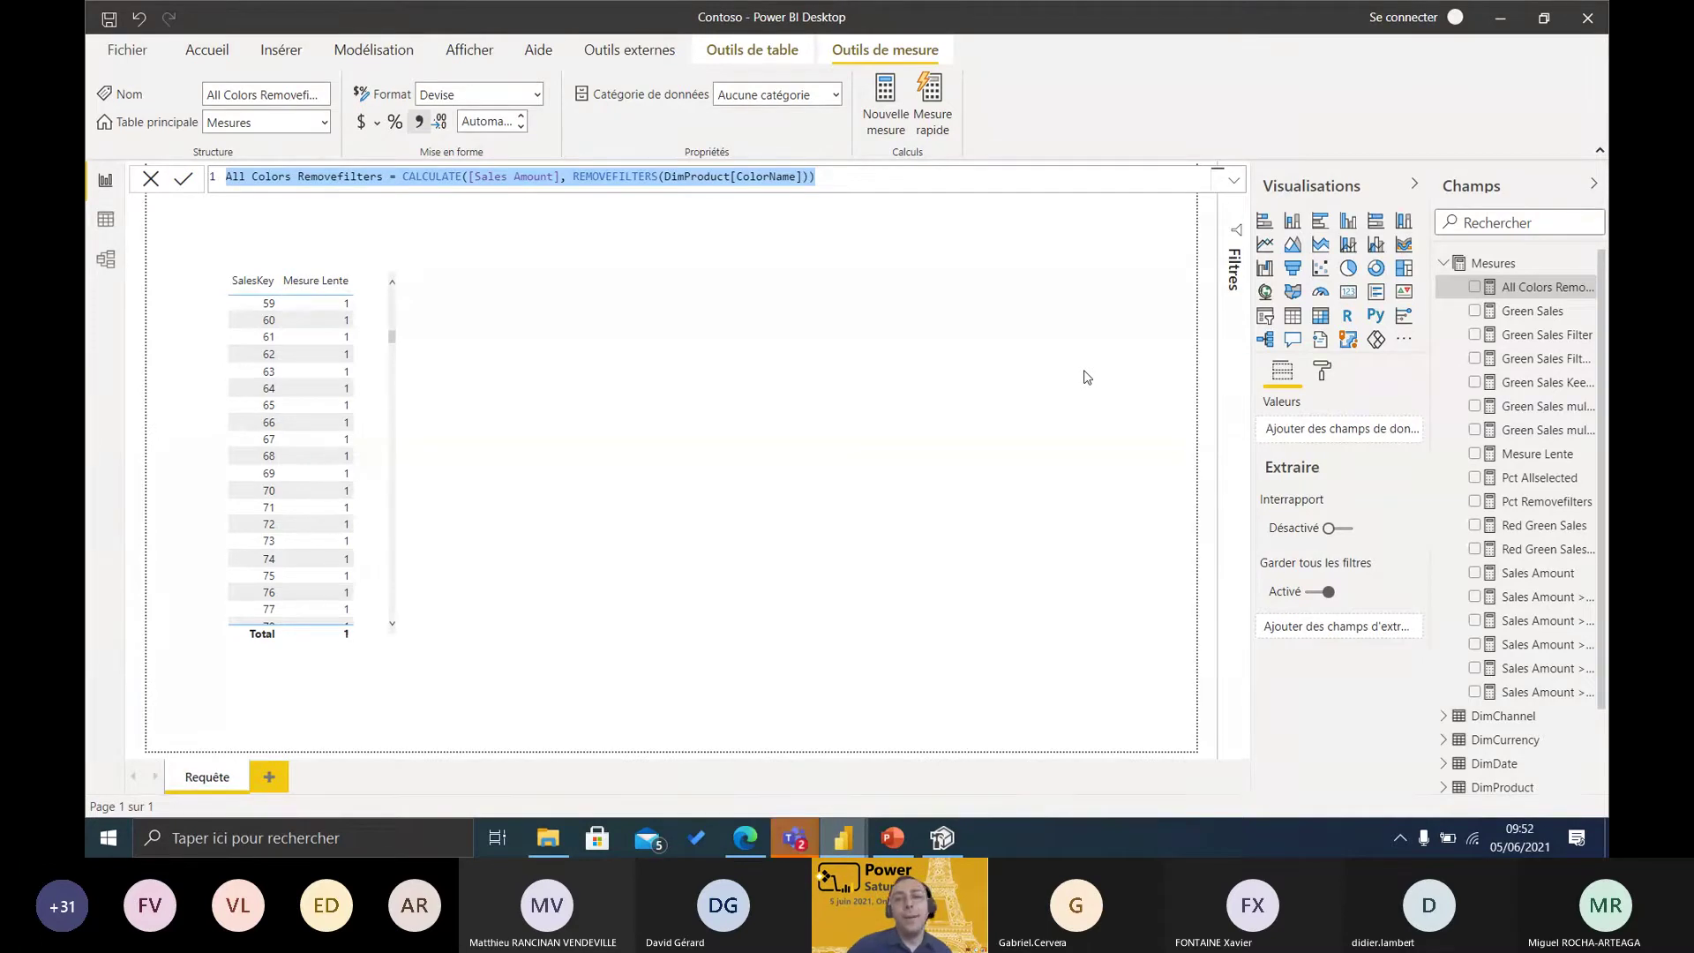
- Launch Tabular Editor on the Contoso model and expand its Mesures table to list the measures
left_click(649, 42)
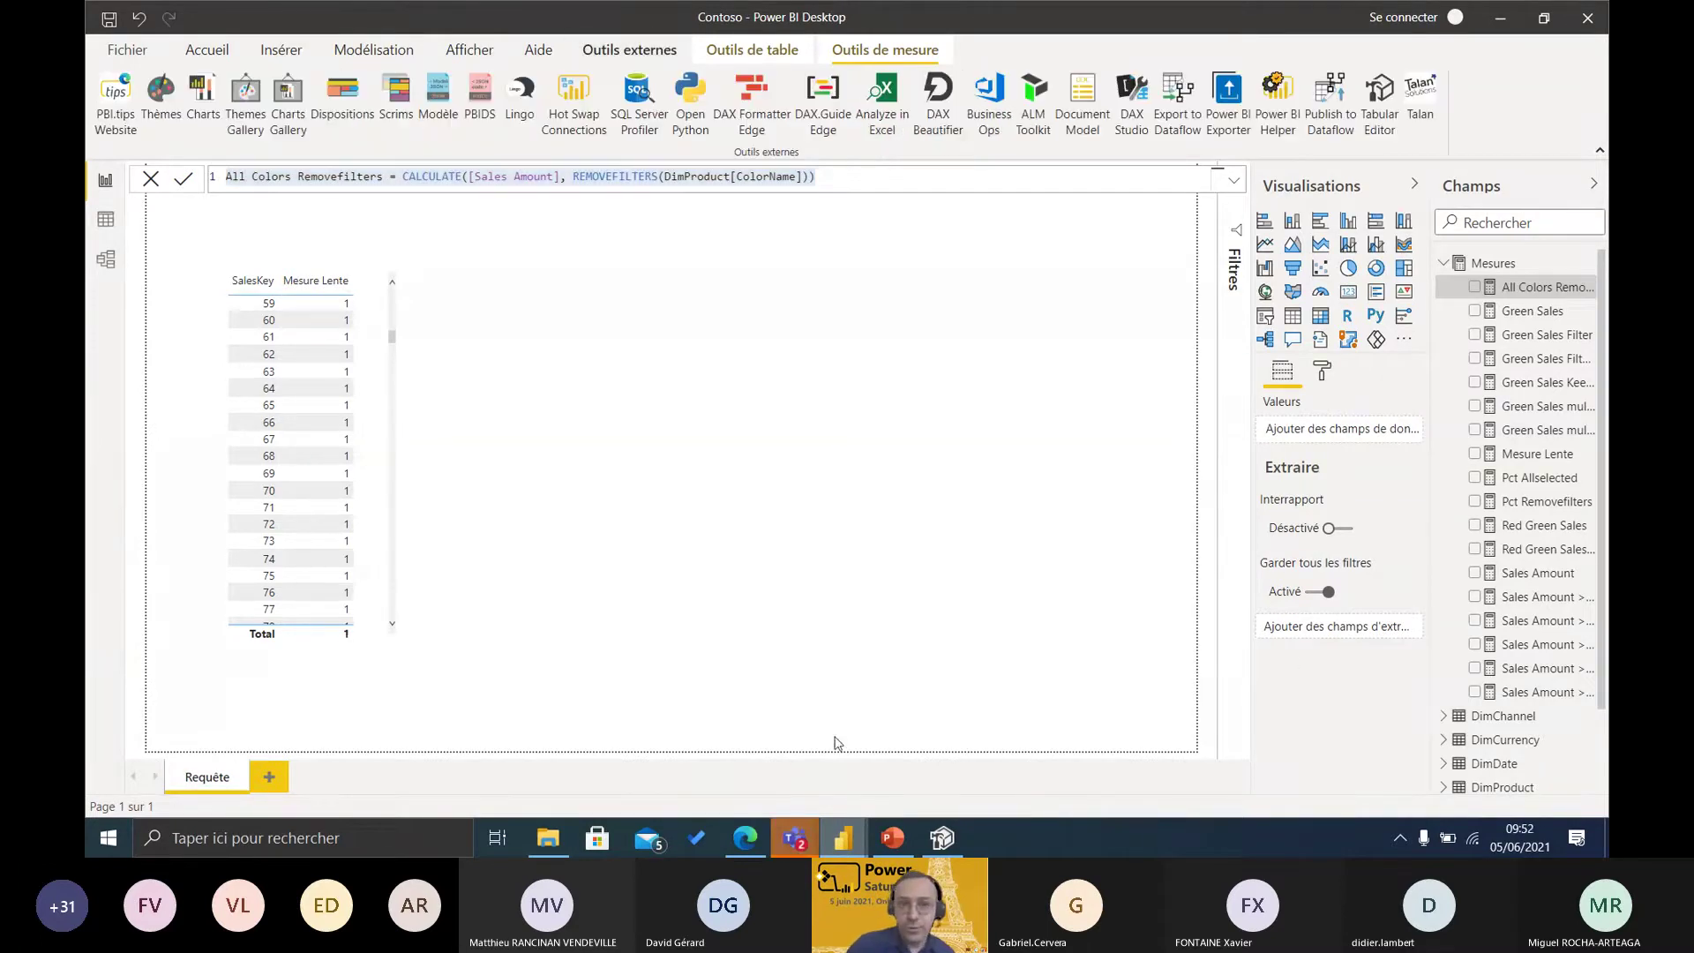
left_click(873, 359)
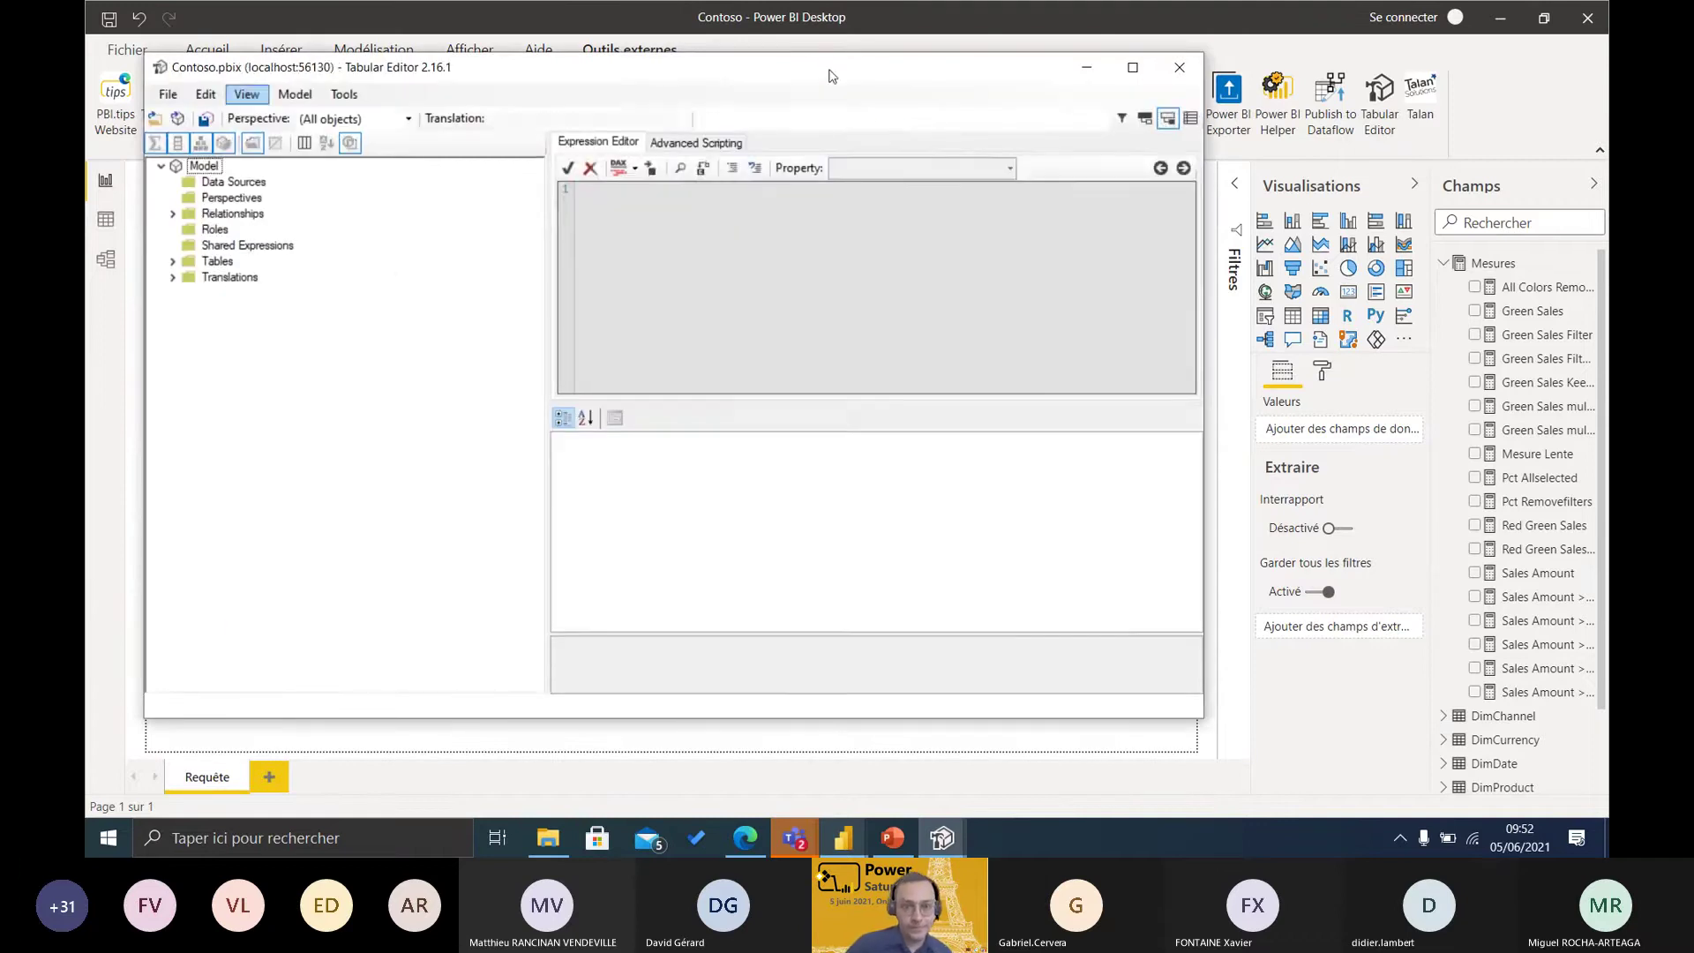
left_click(123, 258)
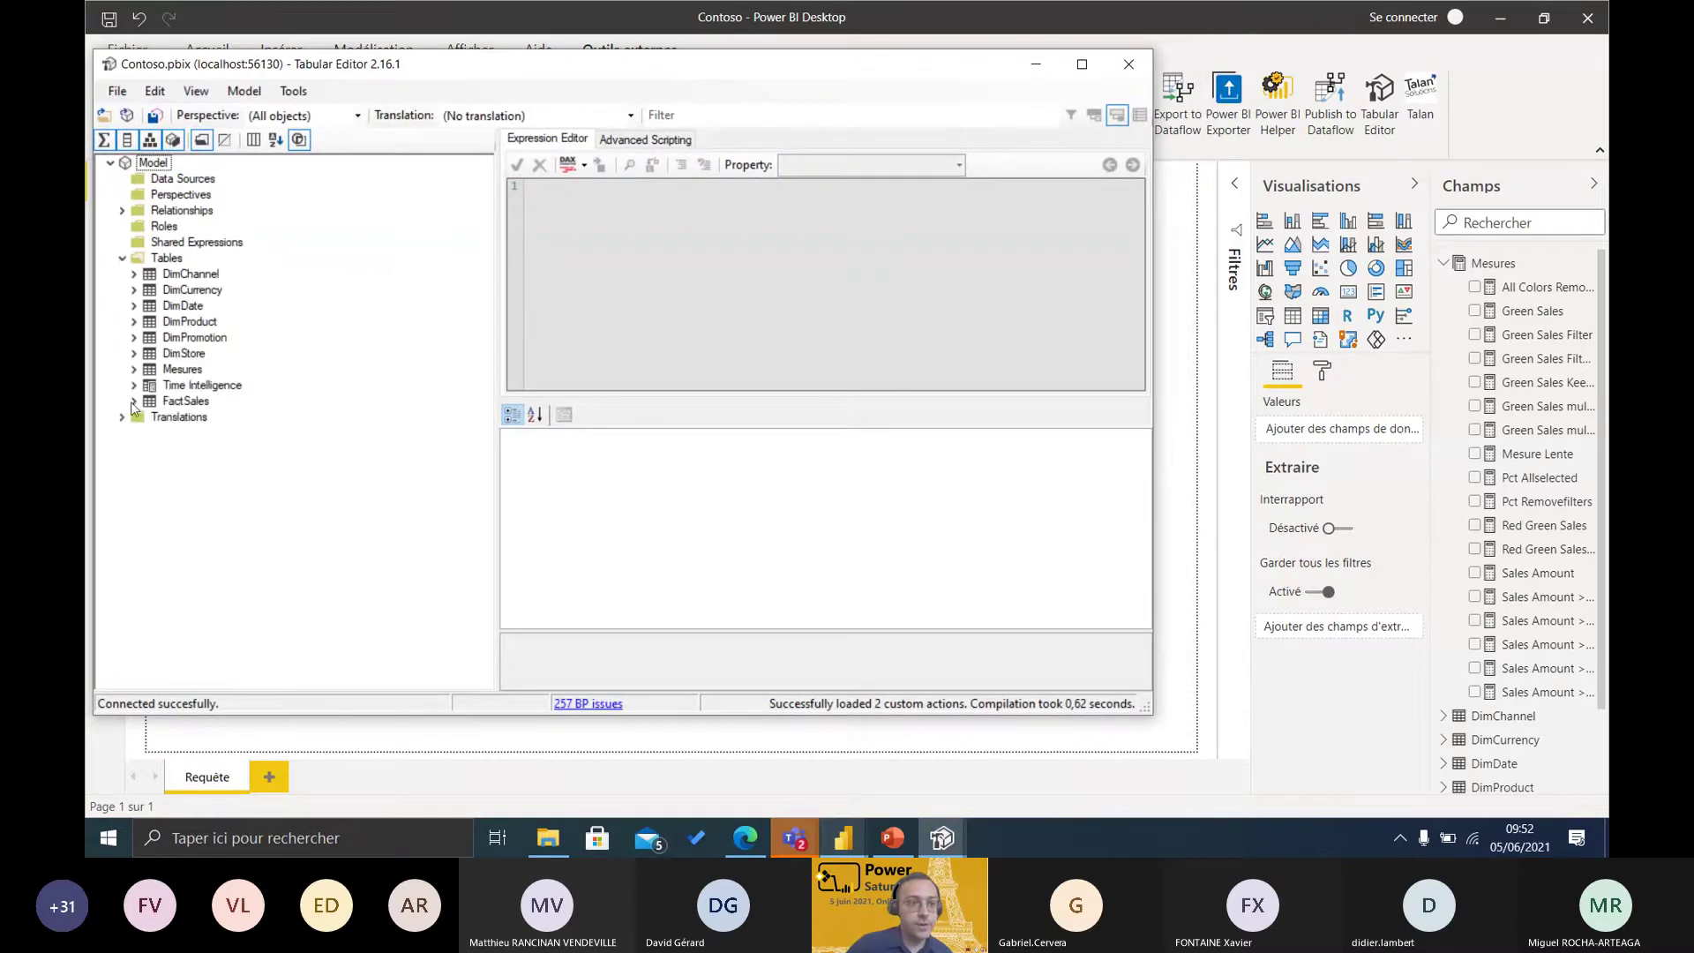
left_click(134, 370)
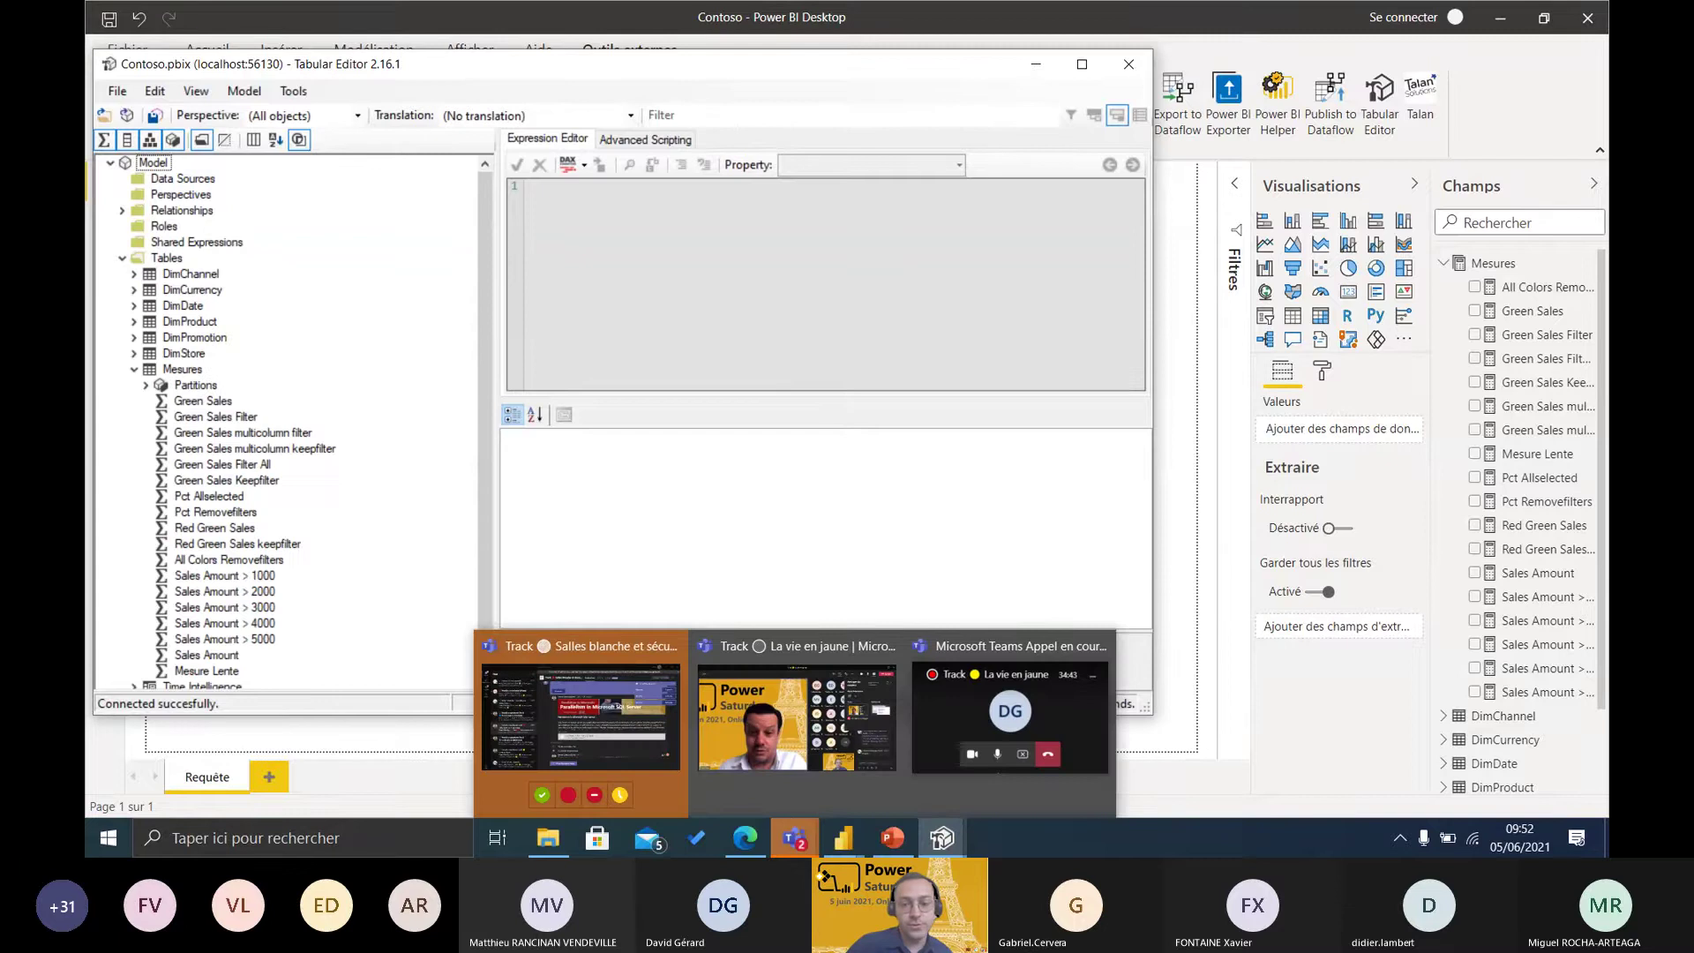
- Arrange the Contoso and Power Saturday Tabular Editor windows side by side and expand Power Saturday's Mesures table
mouse_move(943, 838)
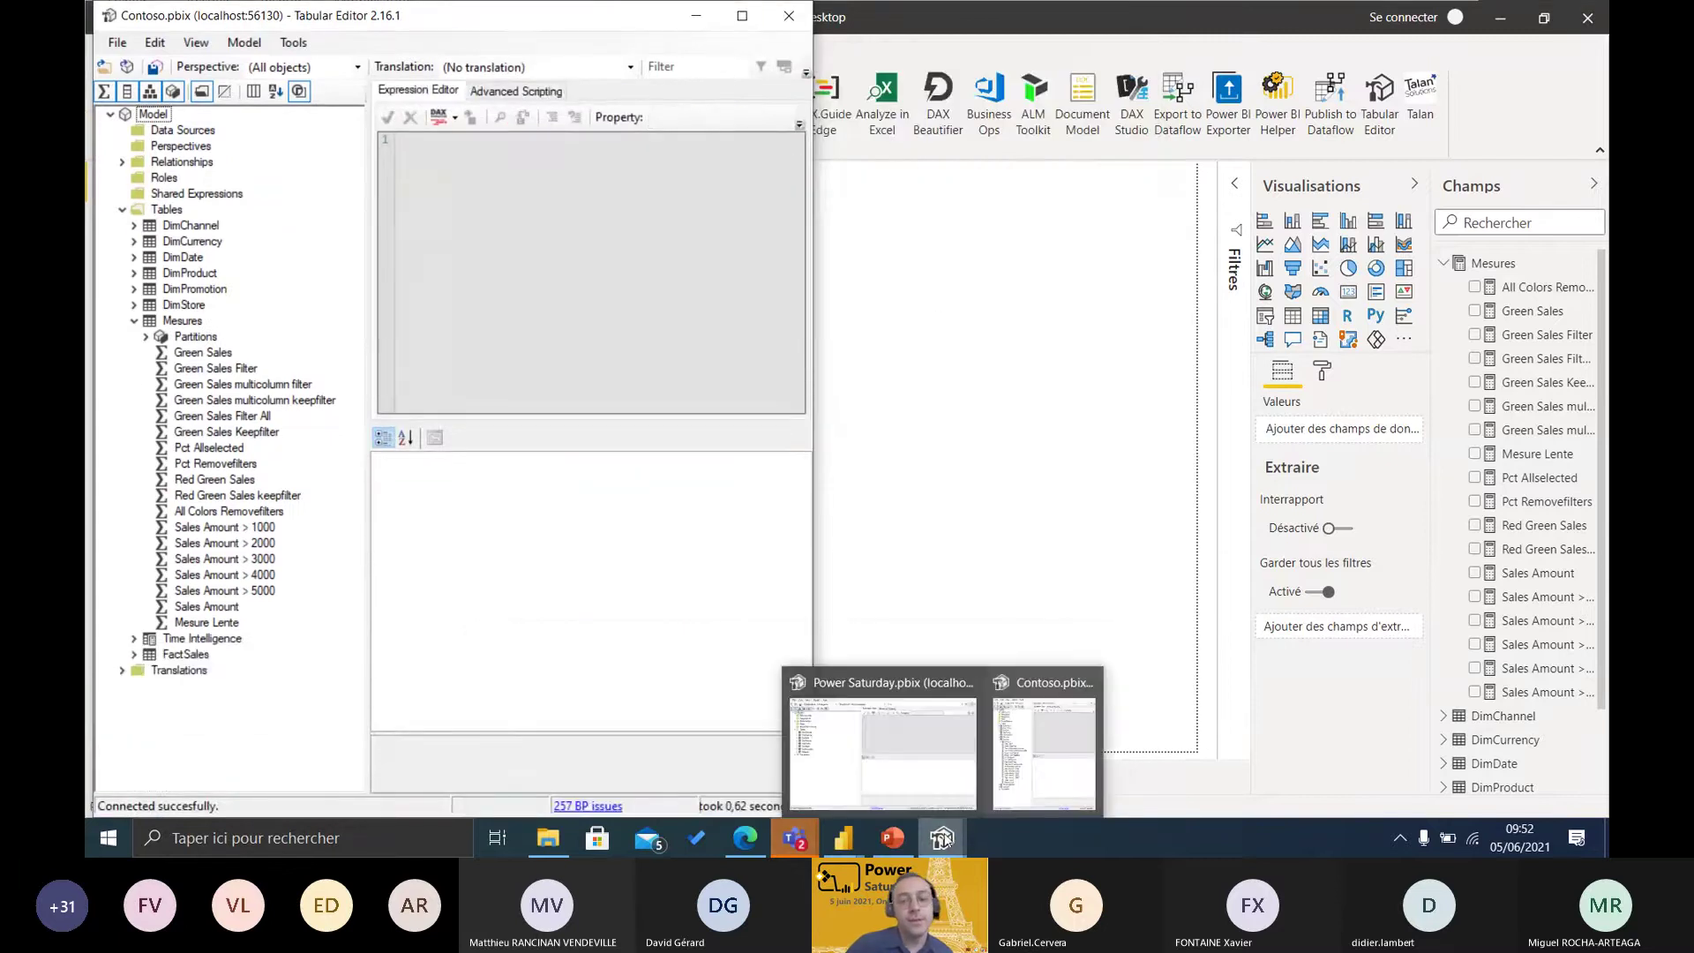
left_click(882, 741)
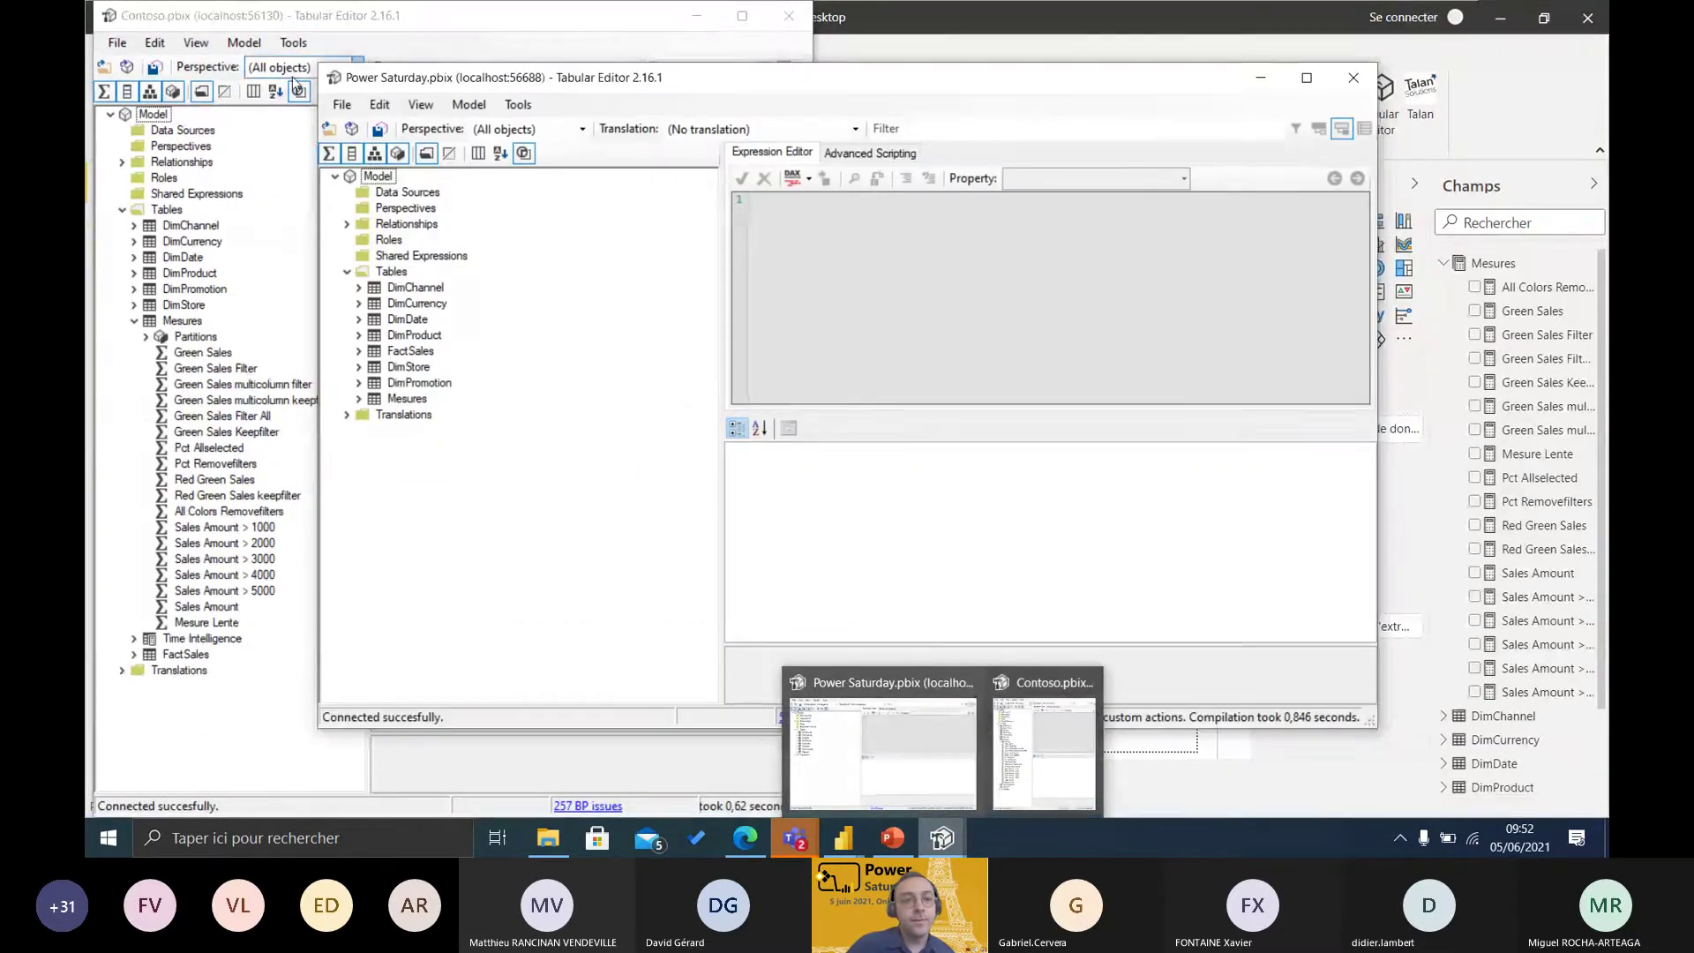
left_click_drag(322, 64, 809, 3)
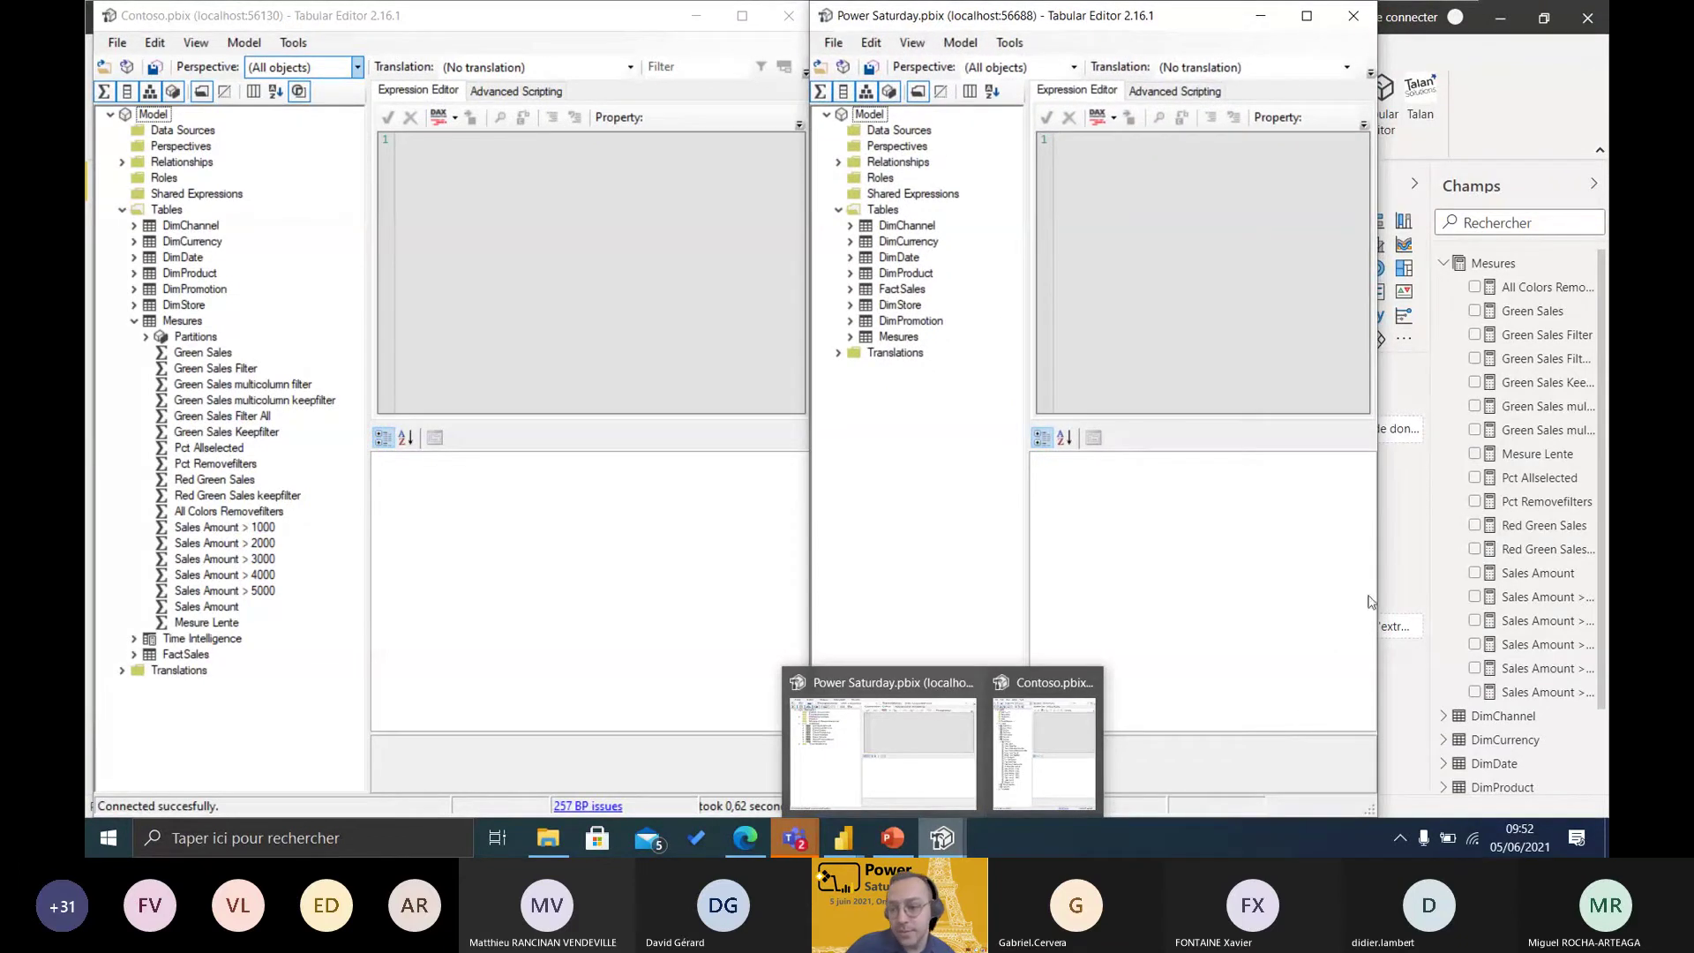
left_click_drag(1378, 592, 1606, 592)
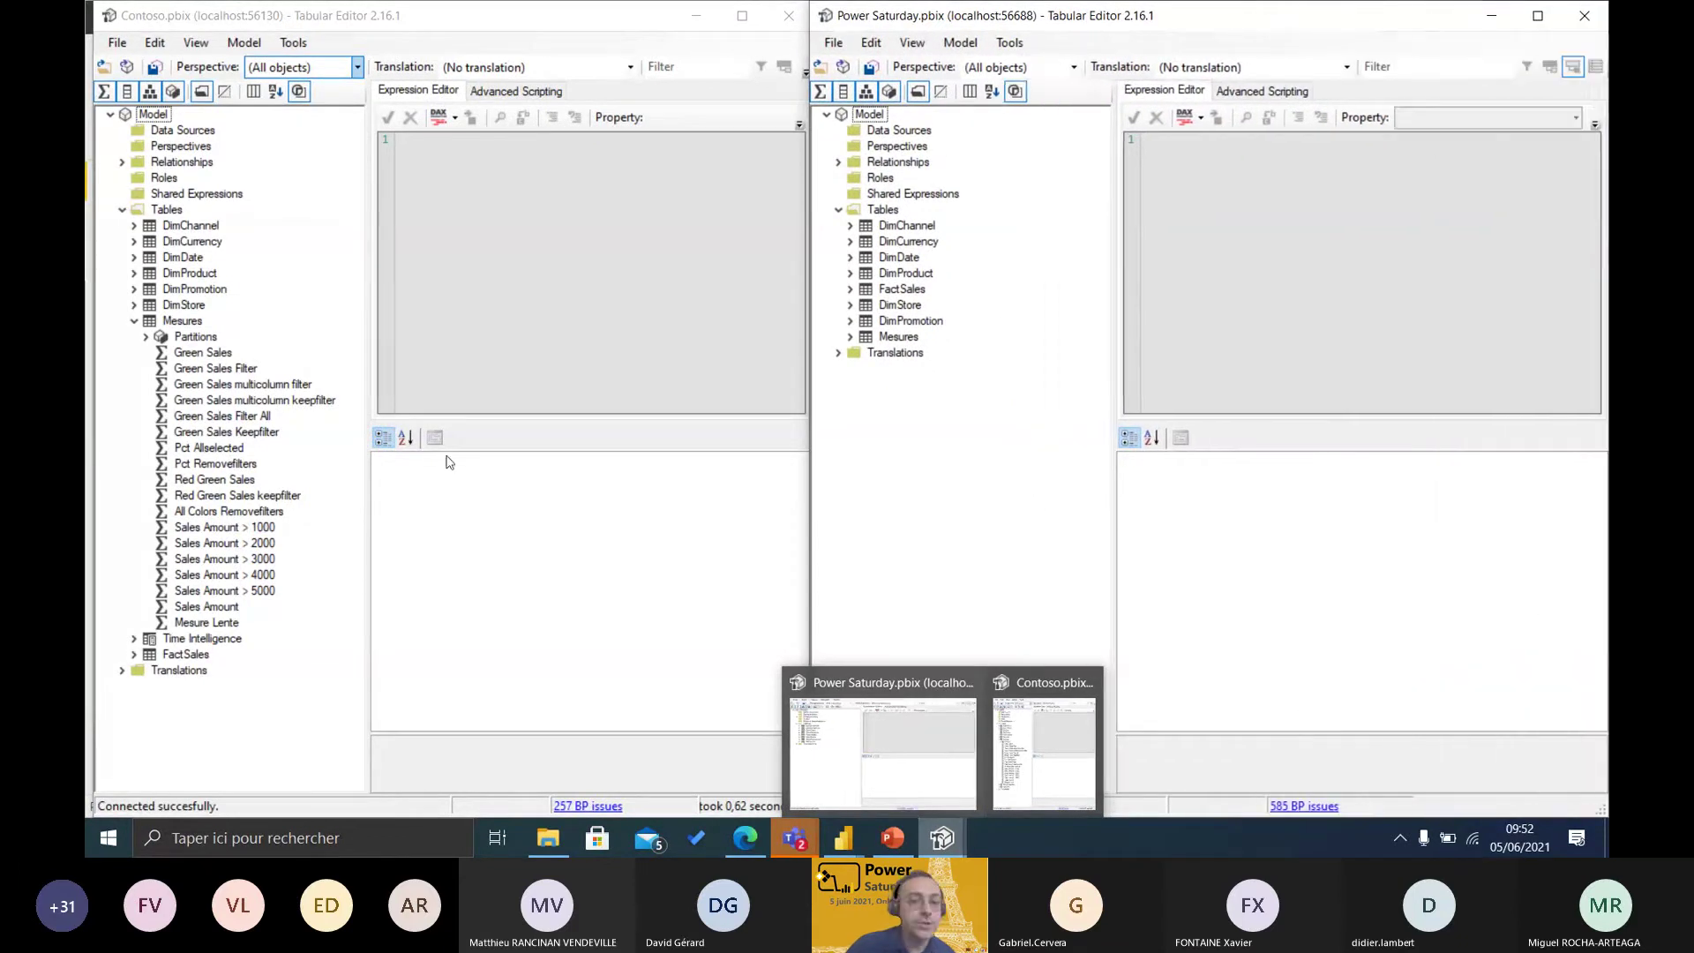
left_click(851, 338)
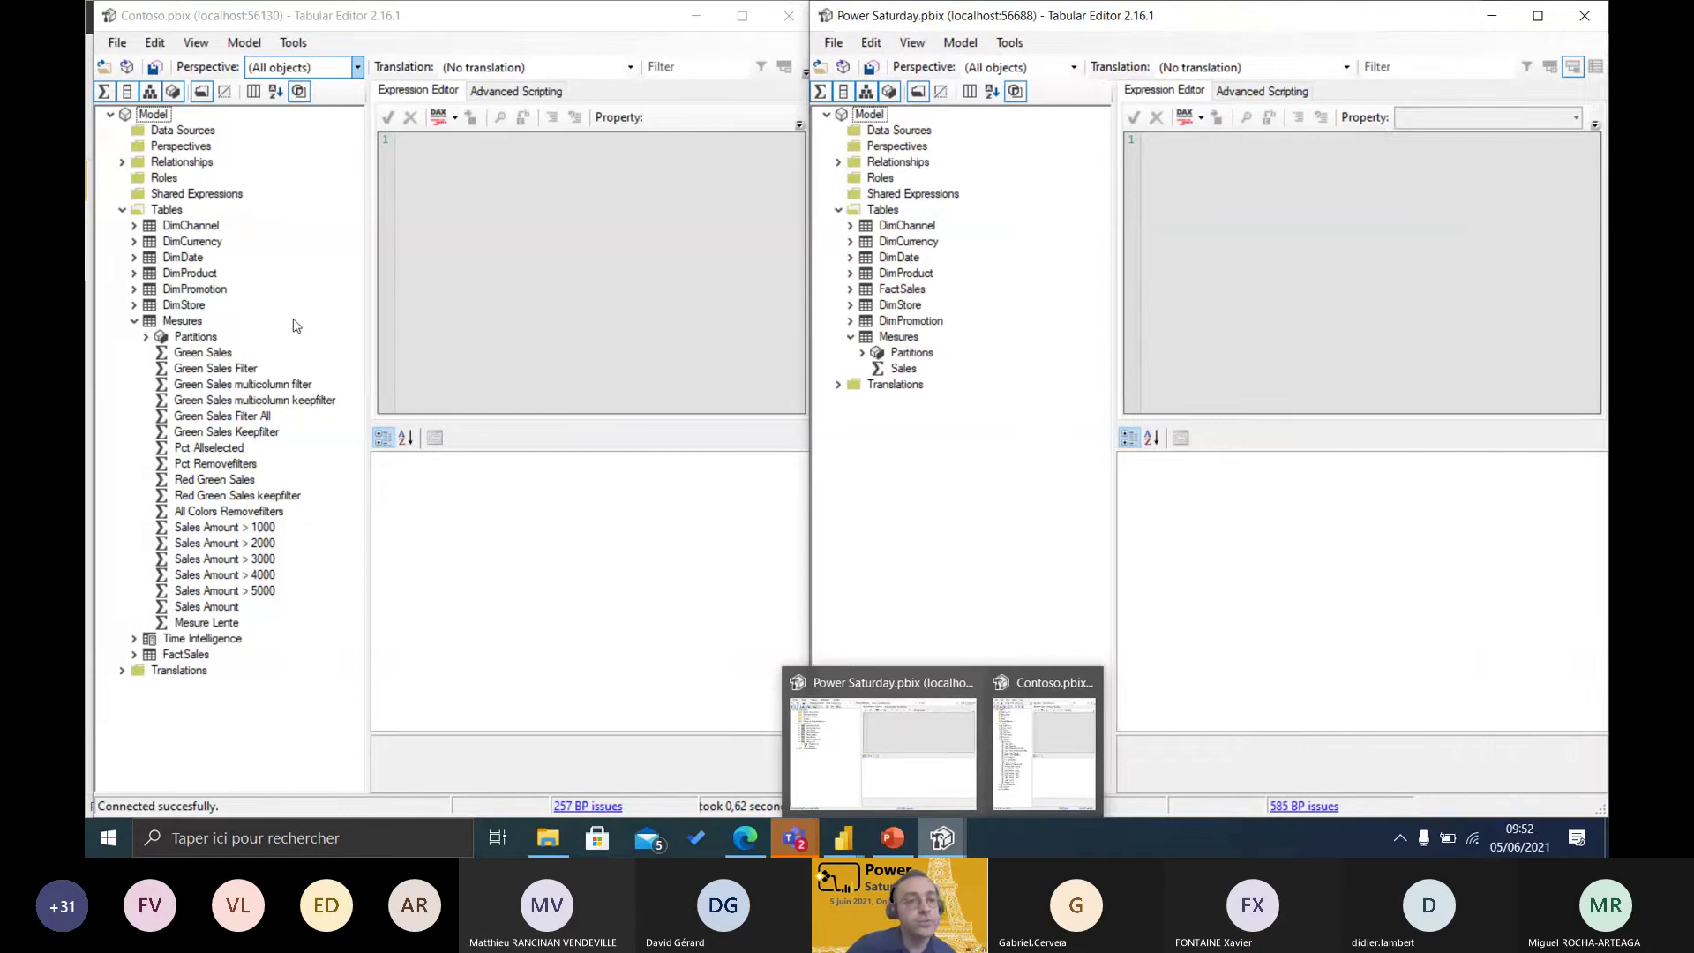
- Try to transfer the Contoso measures from Green Sales to Mesure Lente into Power Saturday's Mesures table
left_click(244, 353)
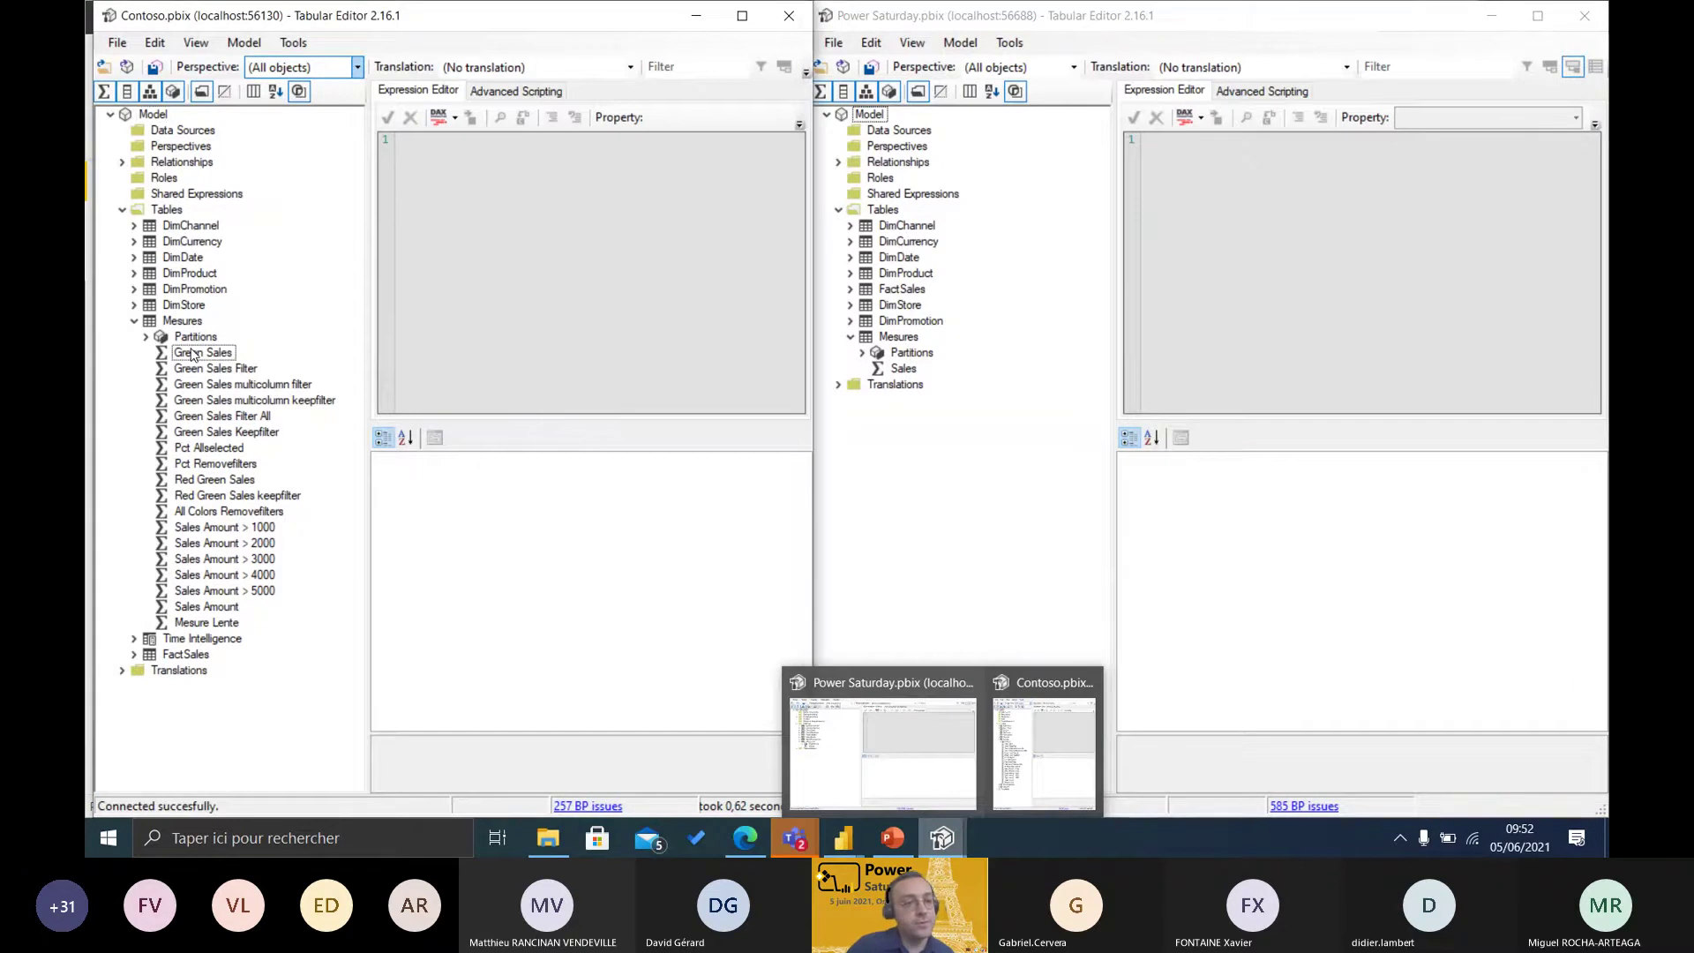
left_click(206, 623, "shift")
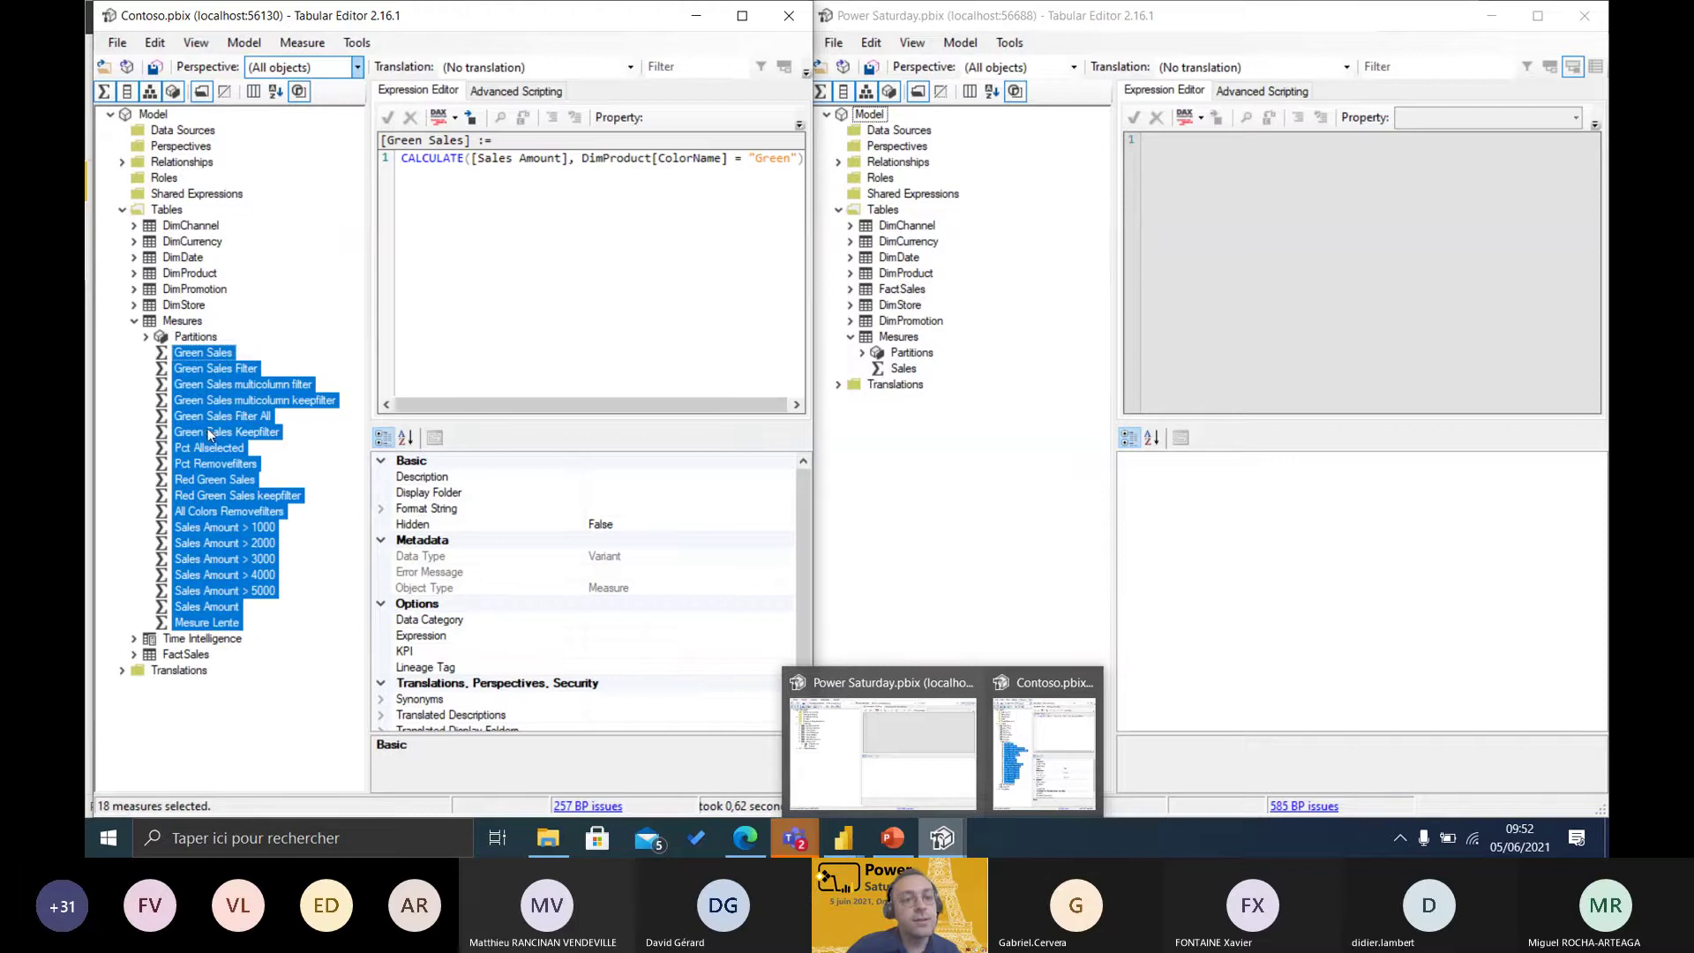
left_click_drag(206, 435, 860, 333)
left_click_drag(901, 345, 901, 346)
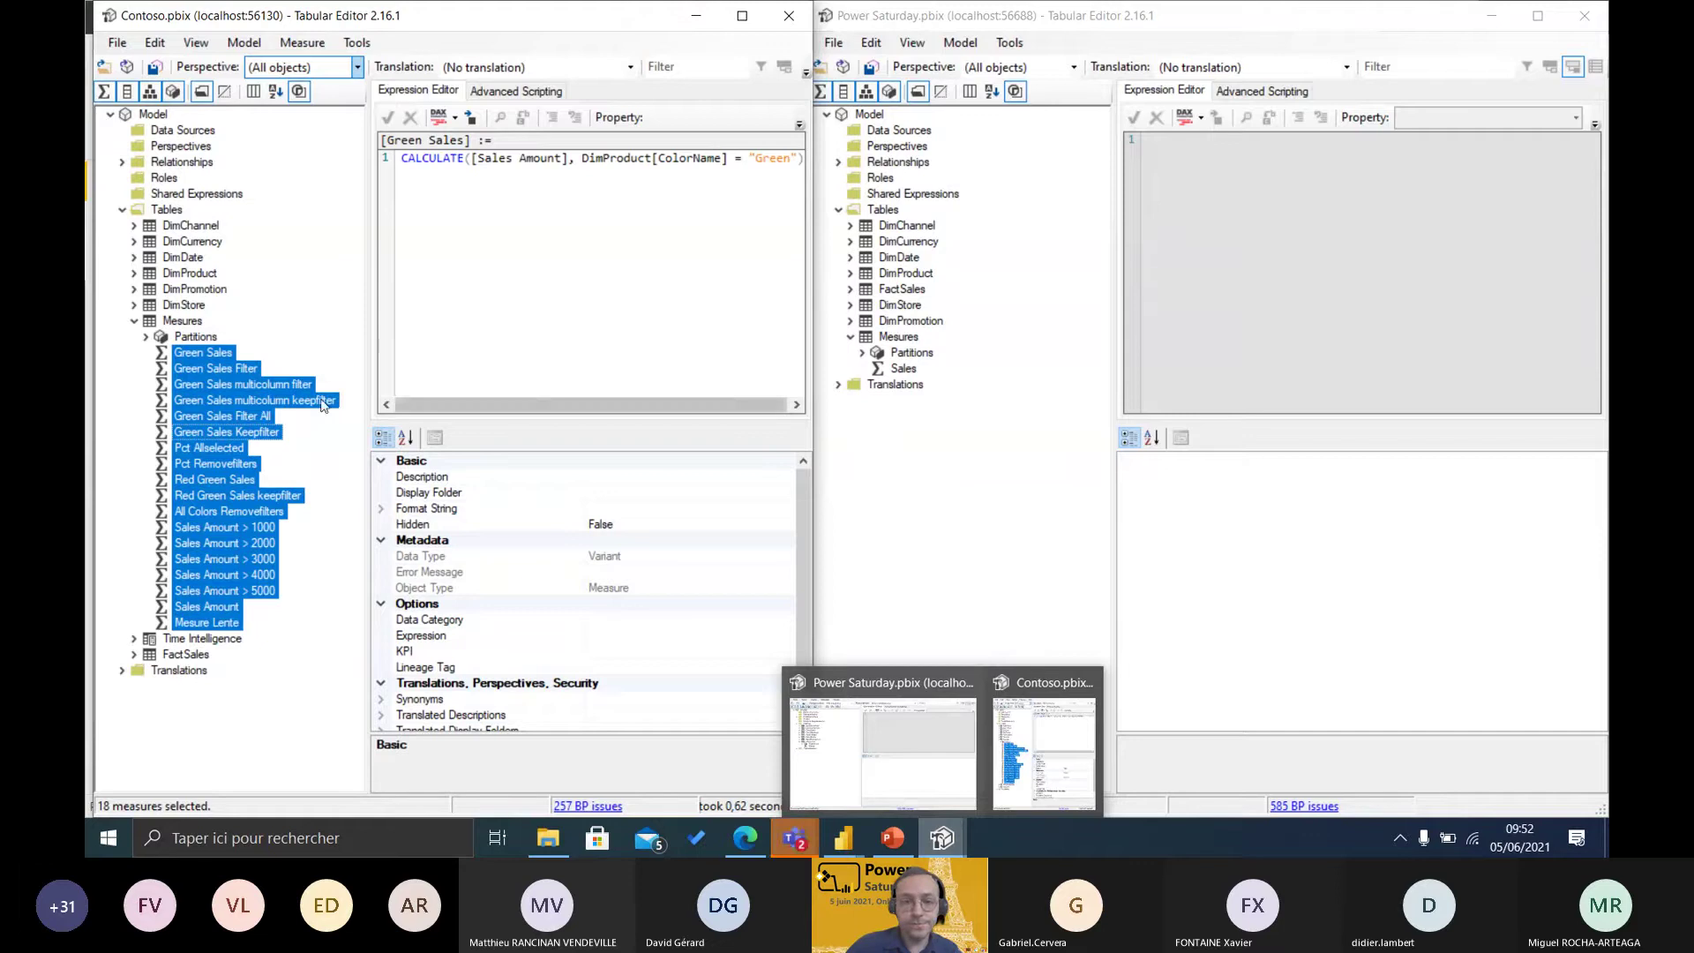
right_click(255, 396)
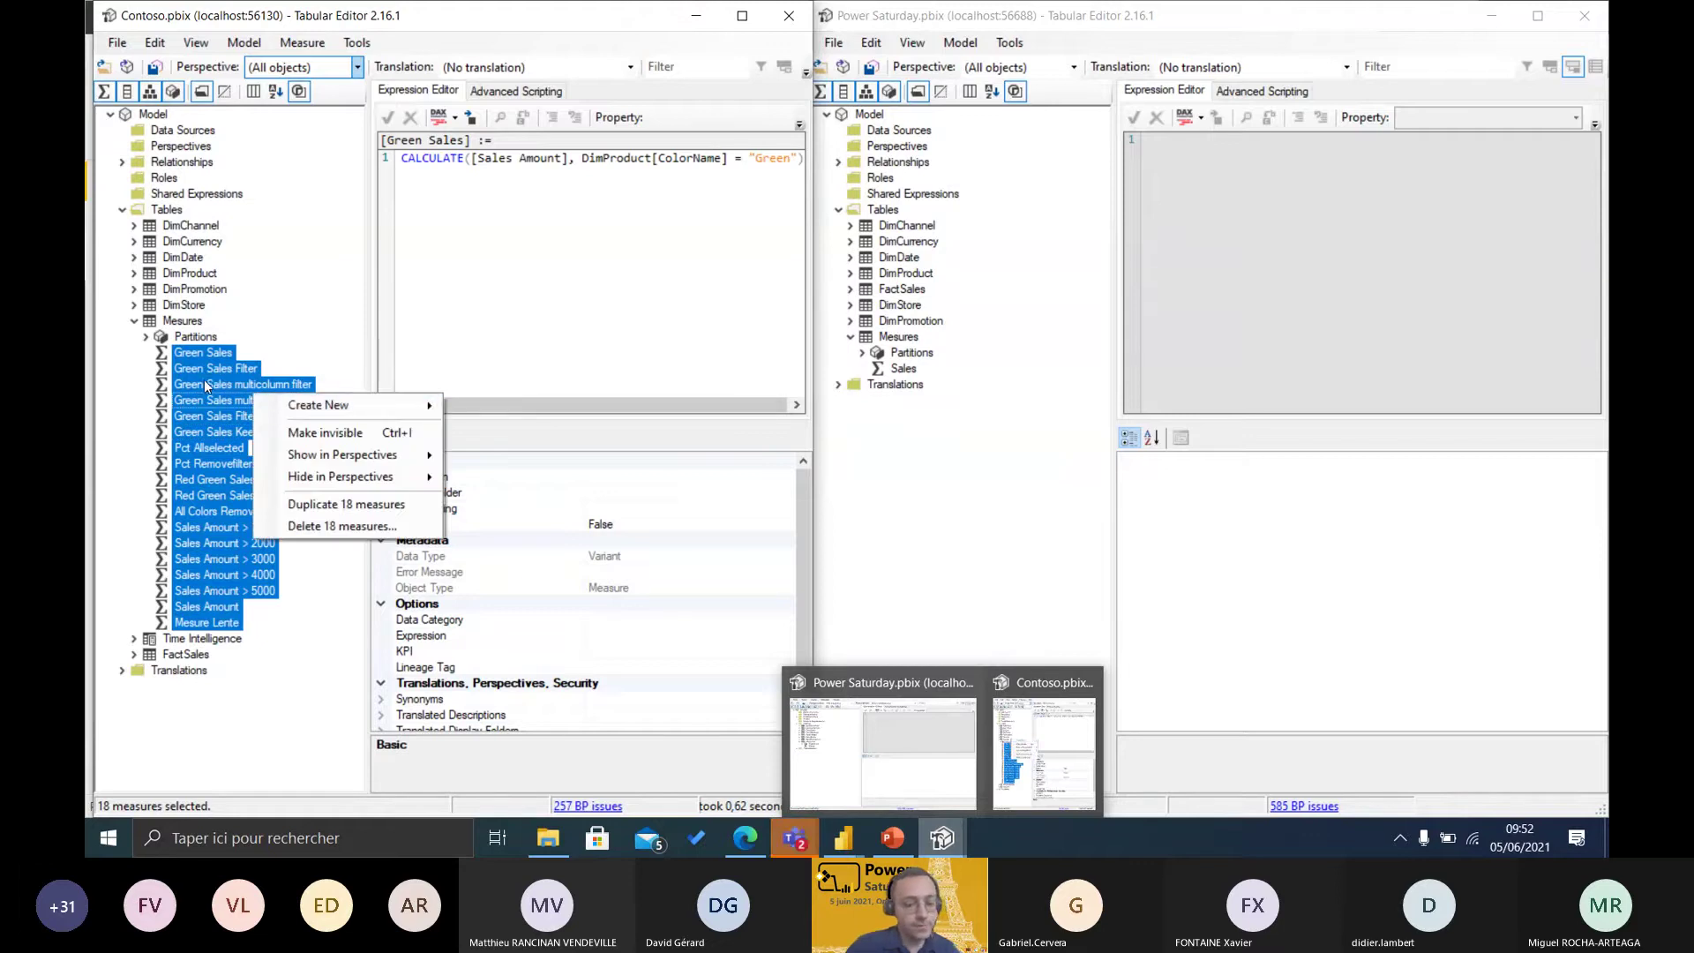
left_click(899, 337)
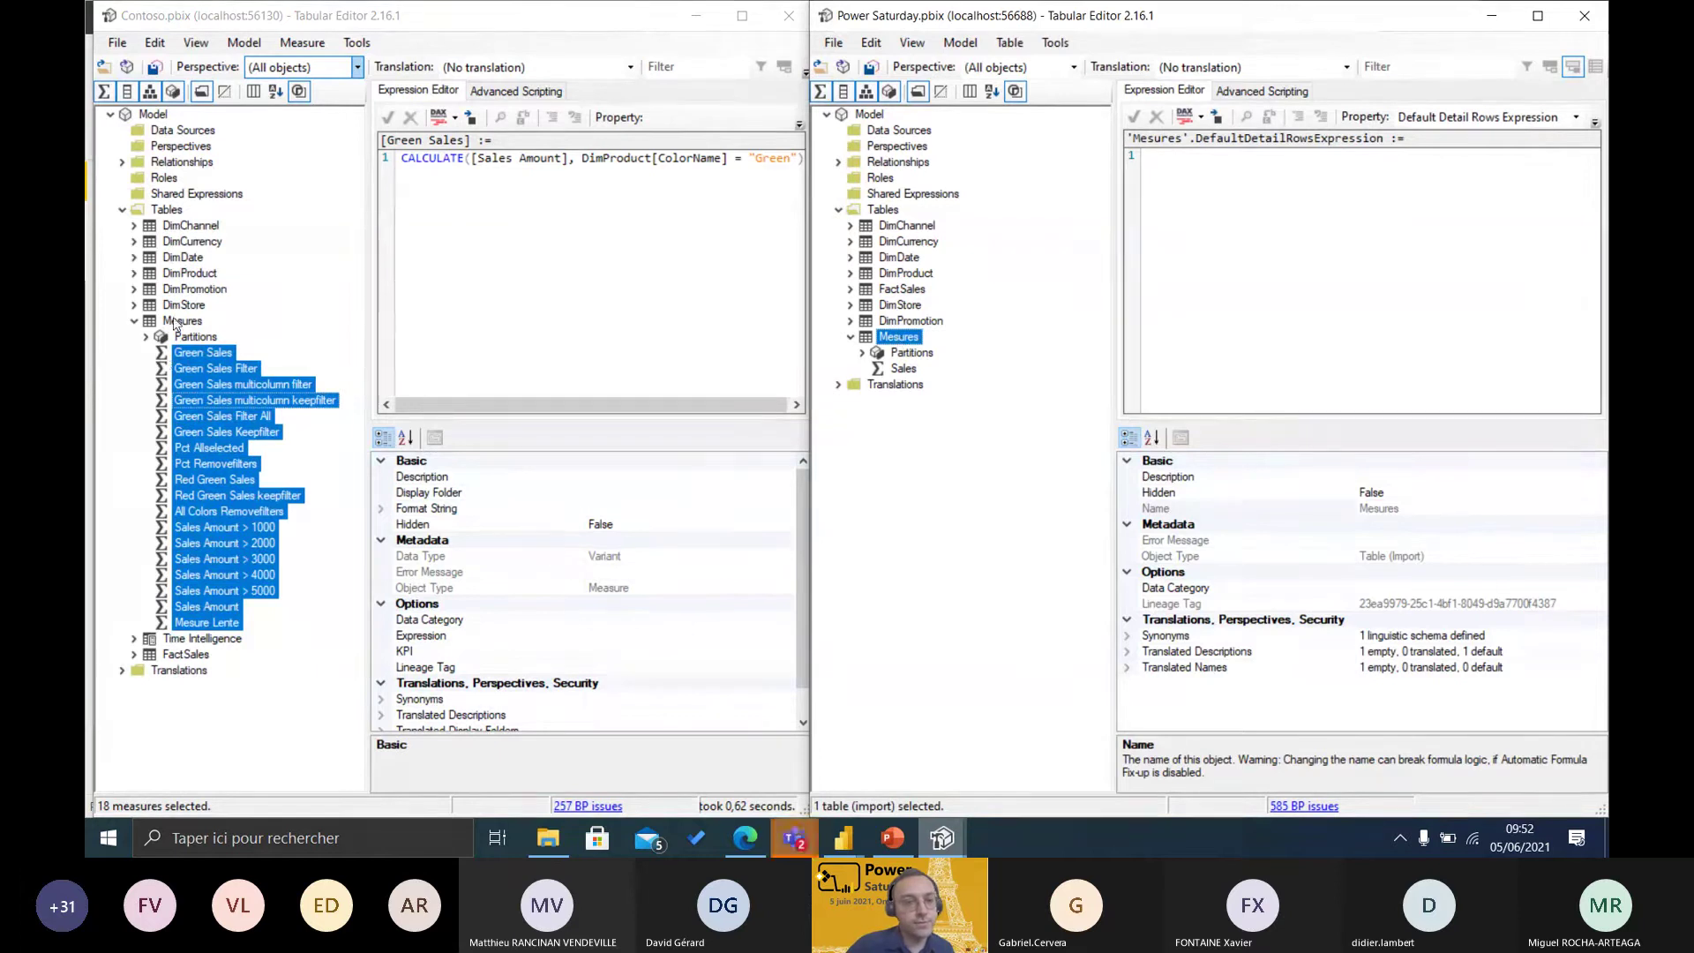
left_click(851, 337)
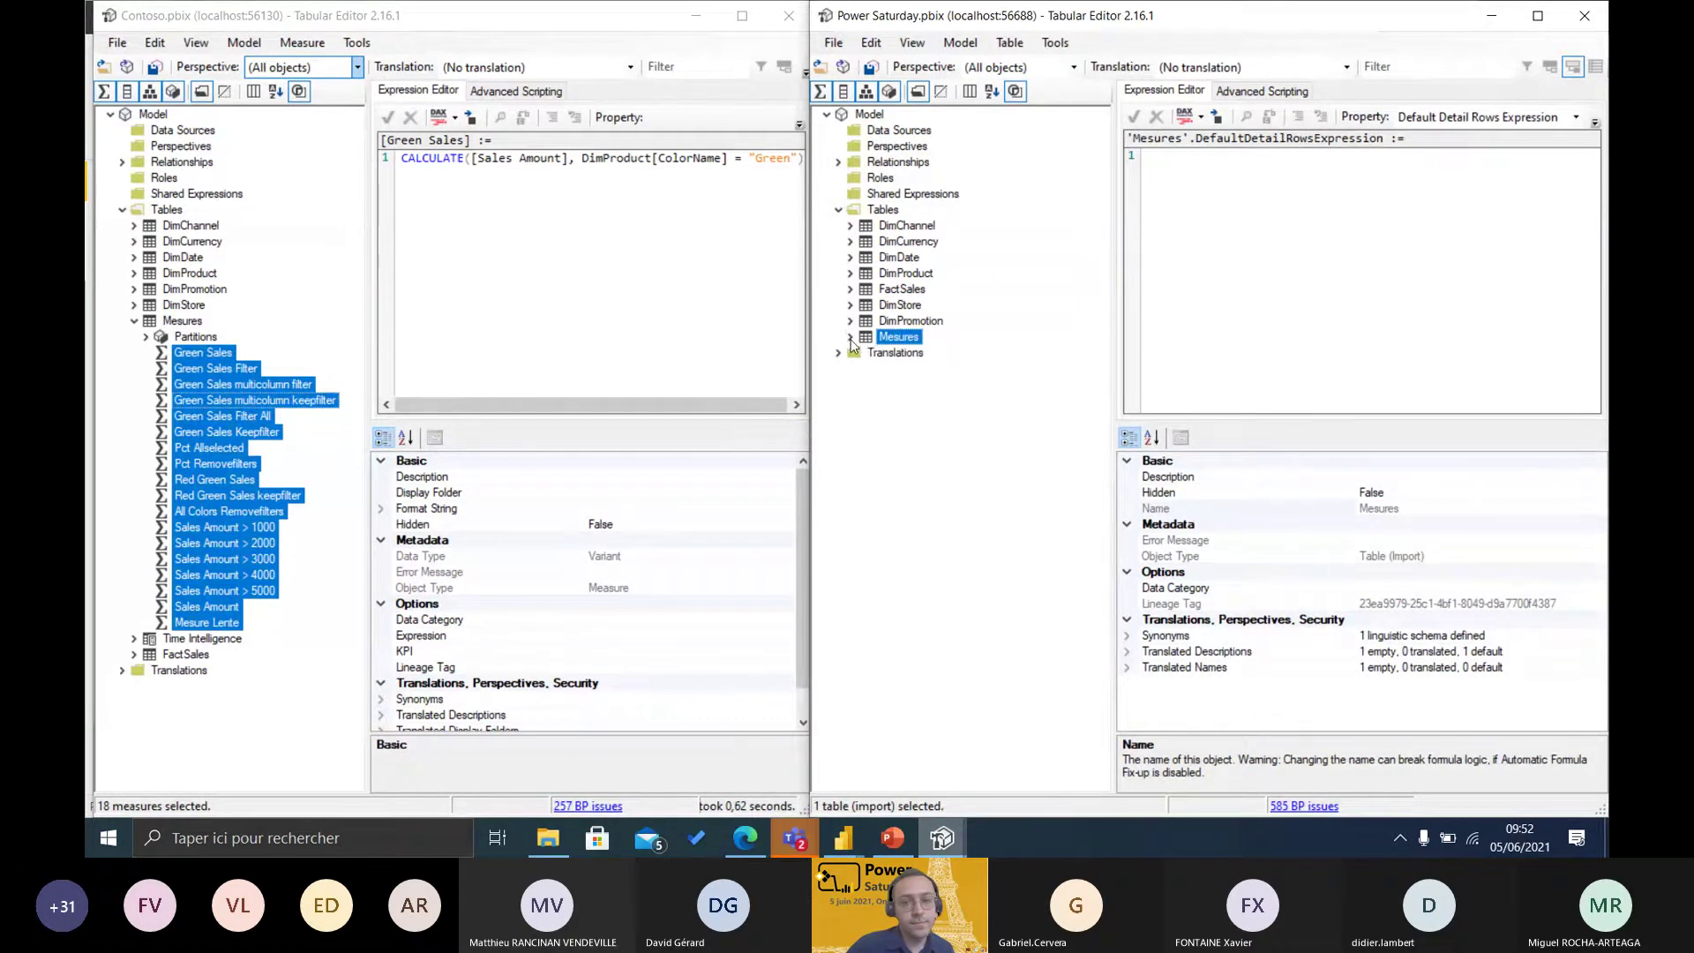
left_click(852, 337)
- Reselect all 18 measures in Contoso's Mesures table and copy them into the Mesures table of the Power Saturday model
left_click(195, 338)
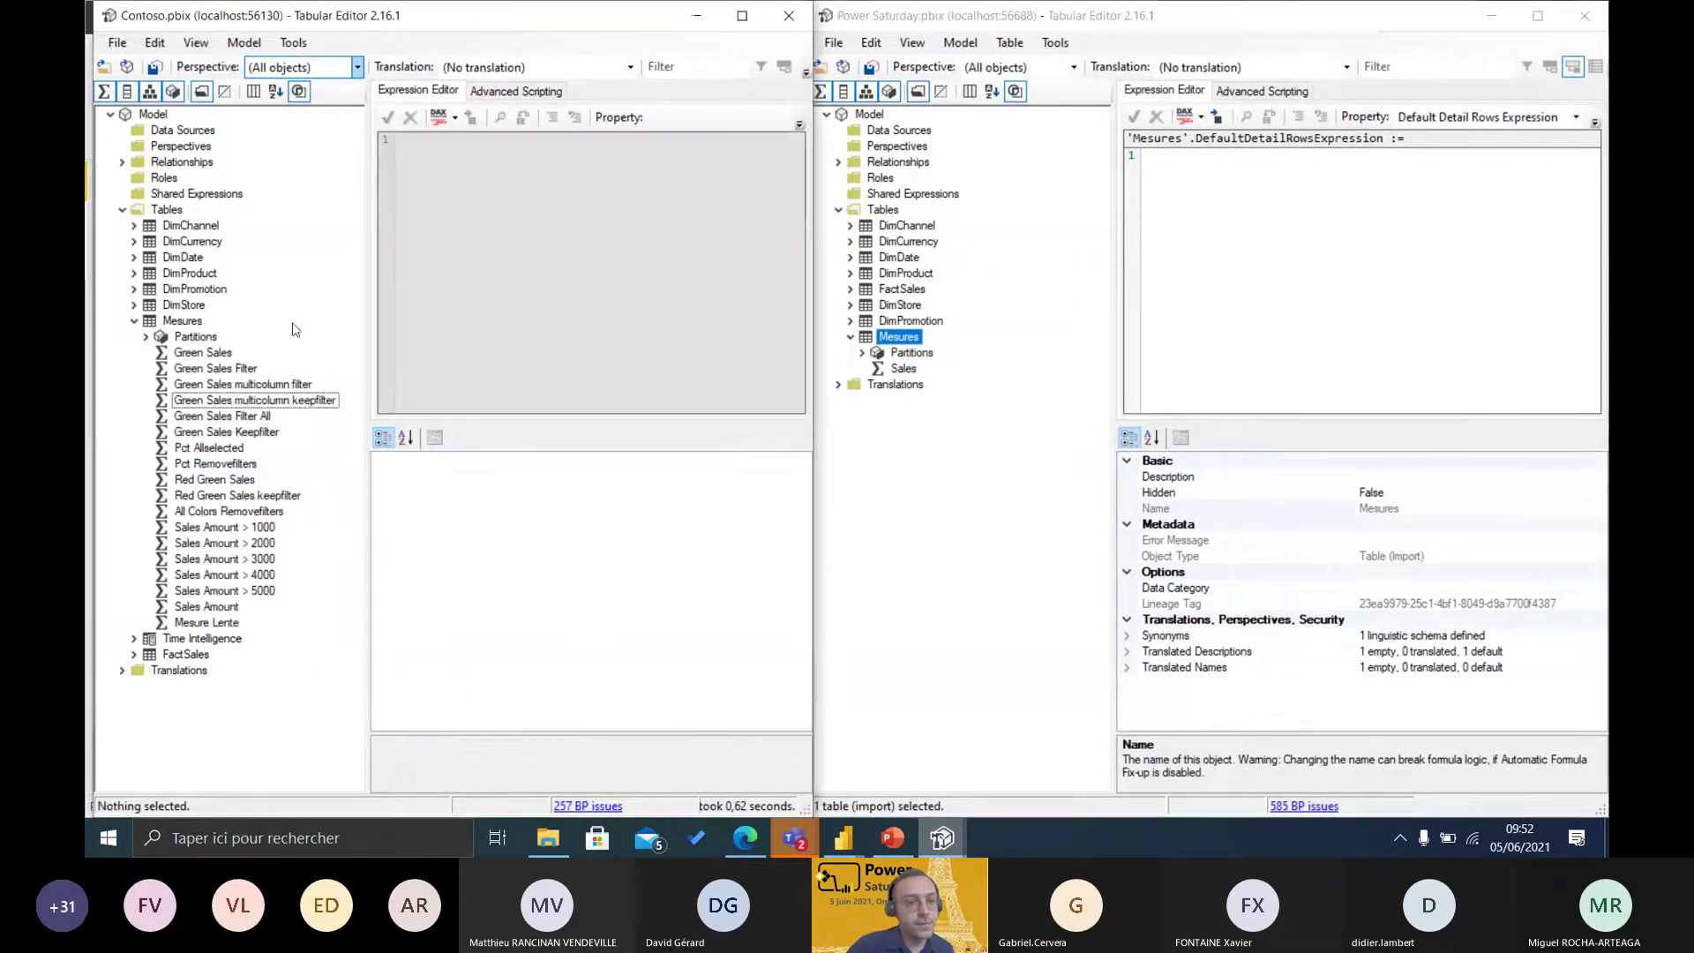
left_click(197, 352)
left_click(229, 623, "shift")
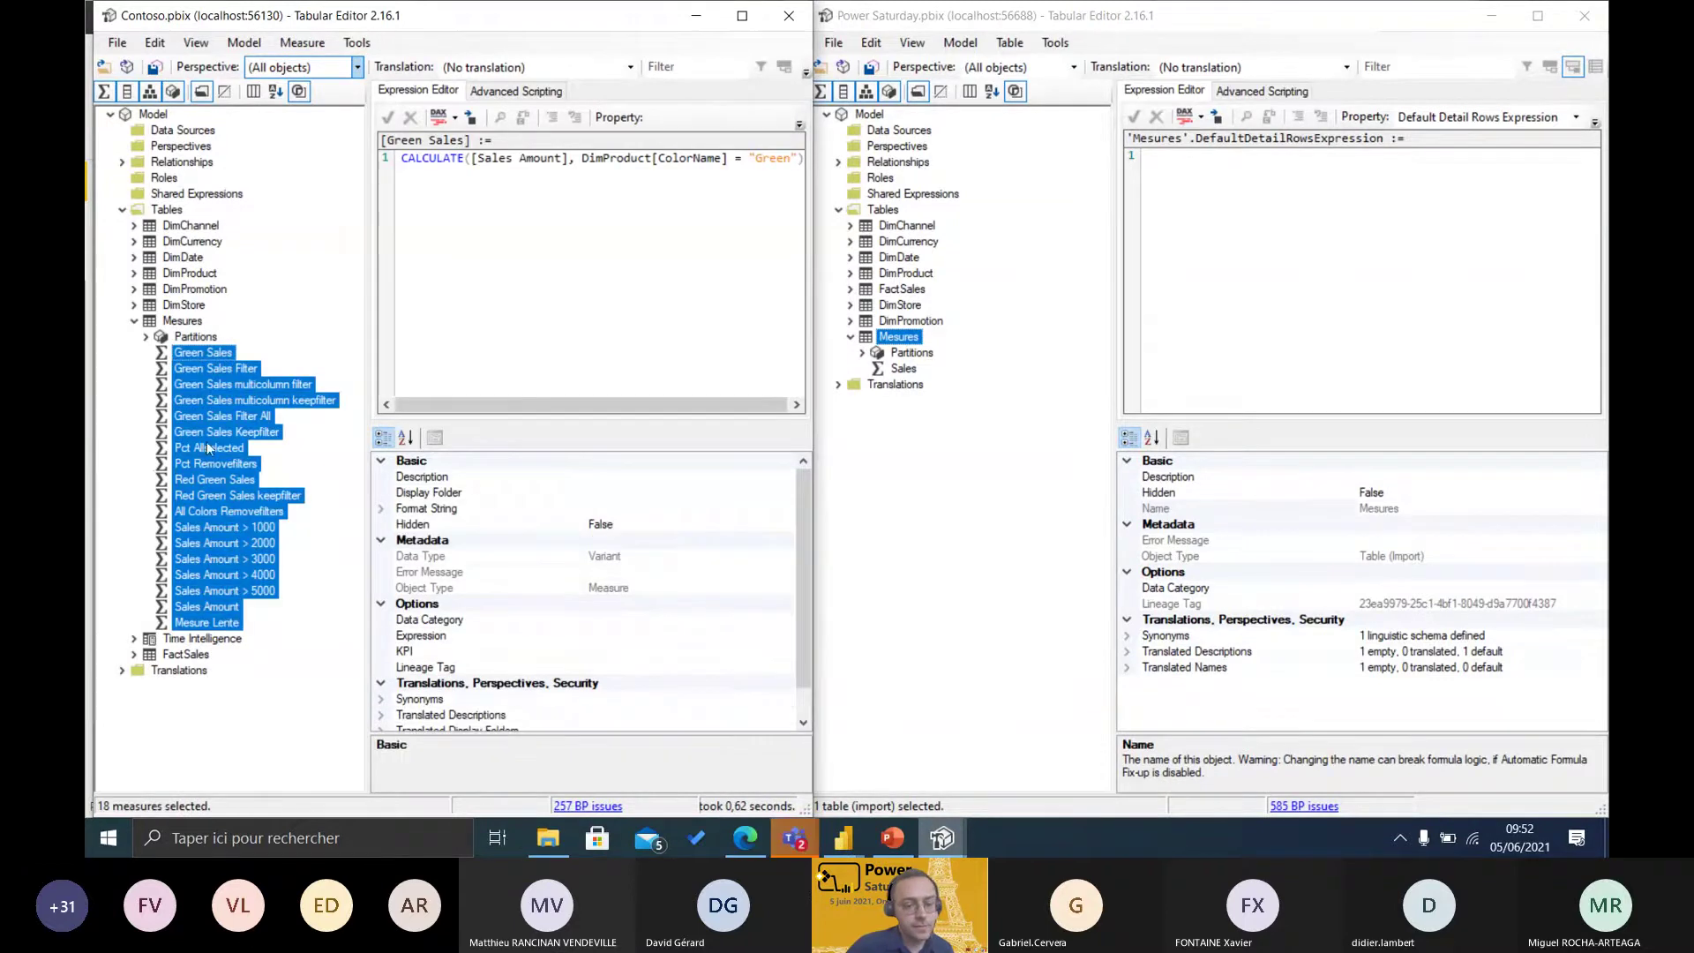
left_click_drag(876, 354, 890, 343)
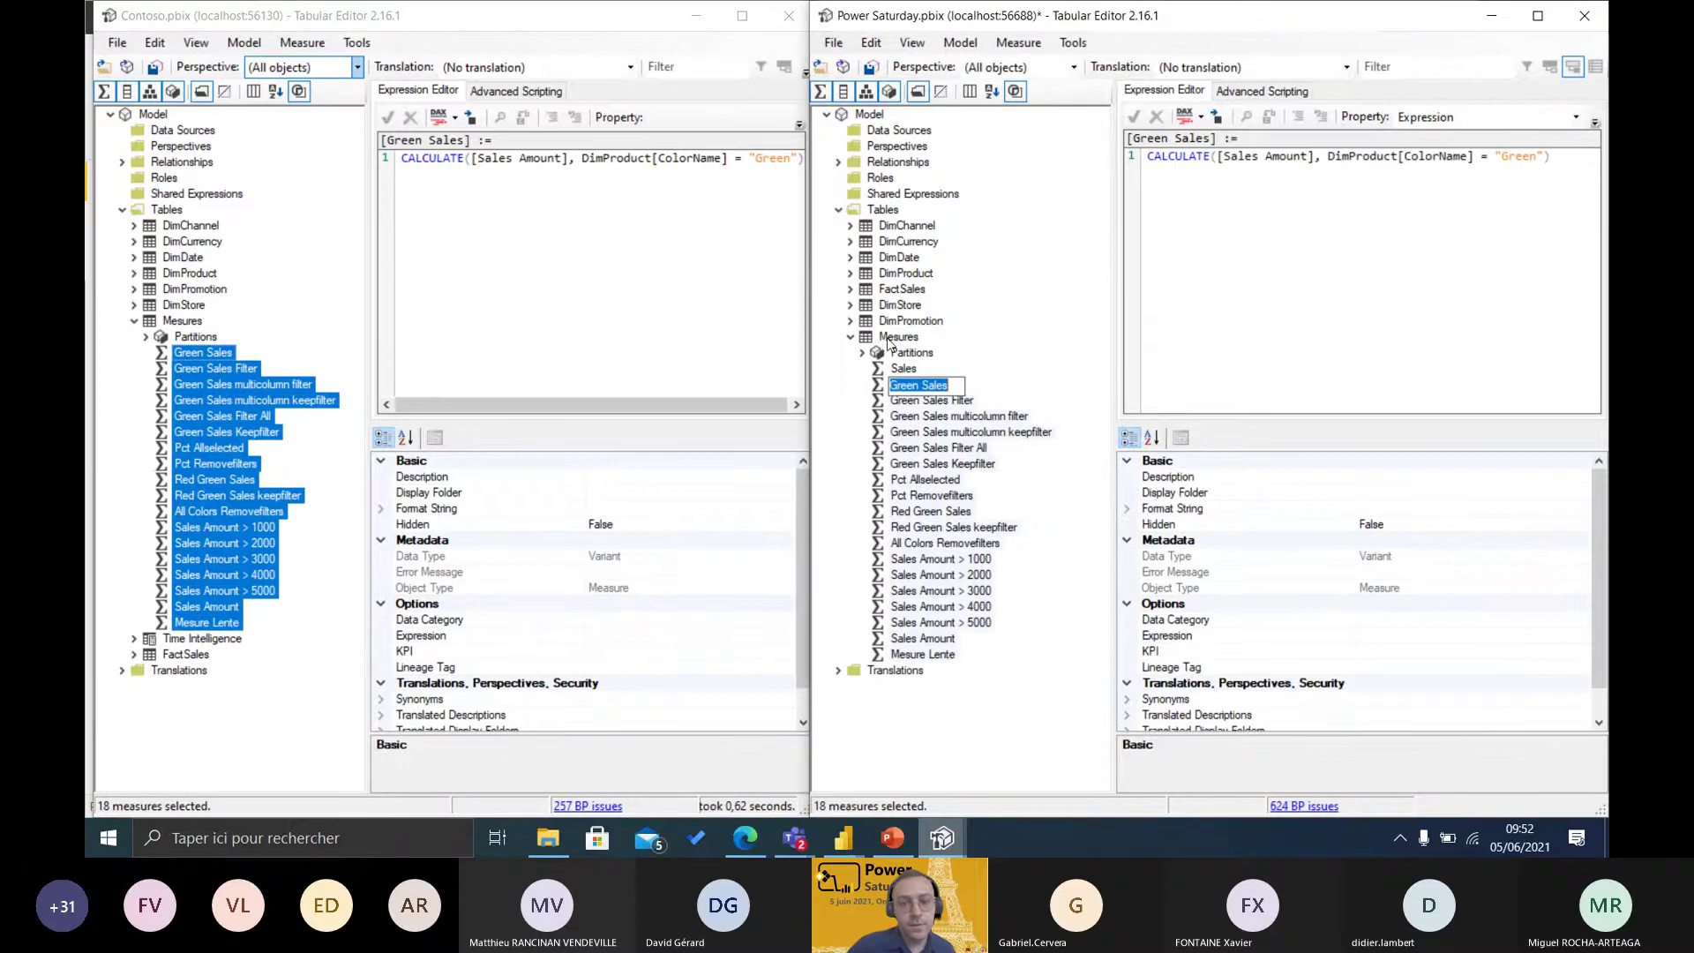
left_click(1200, 314)
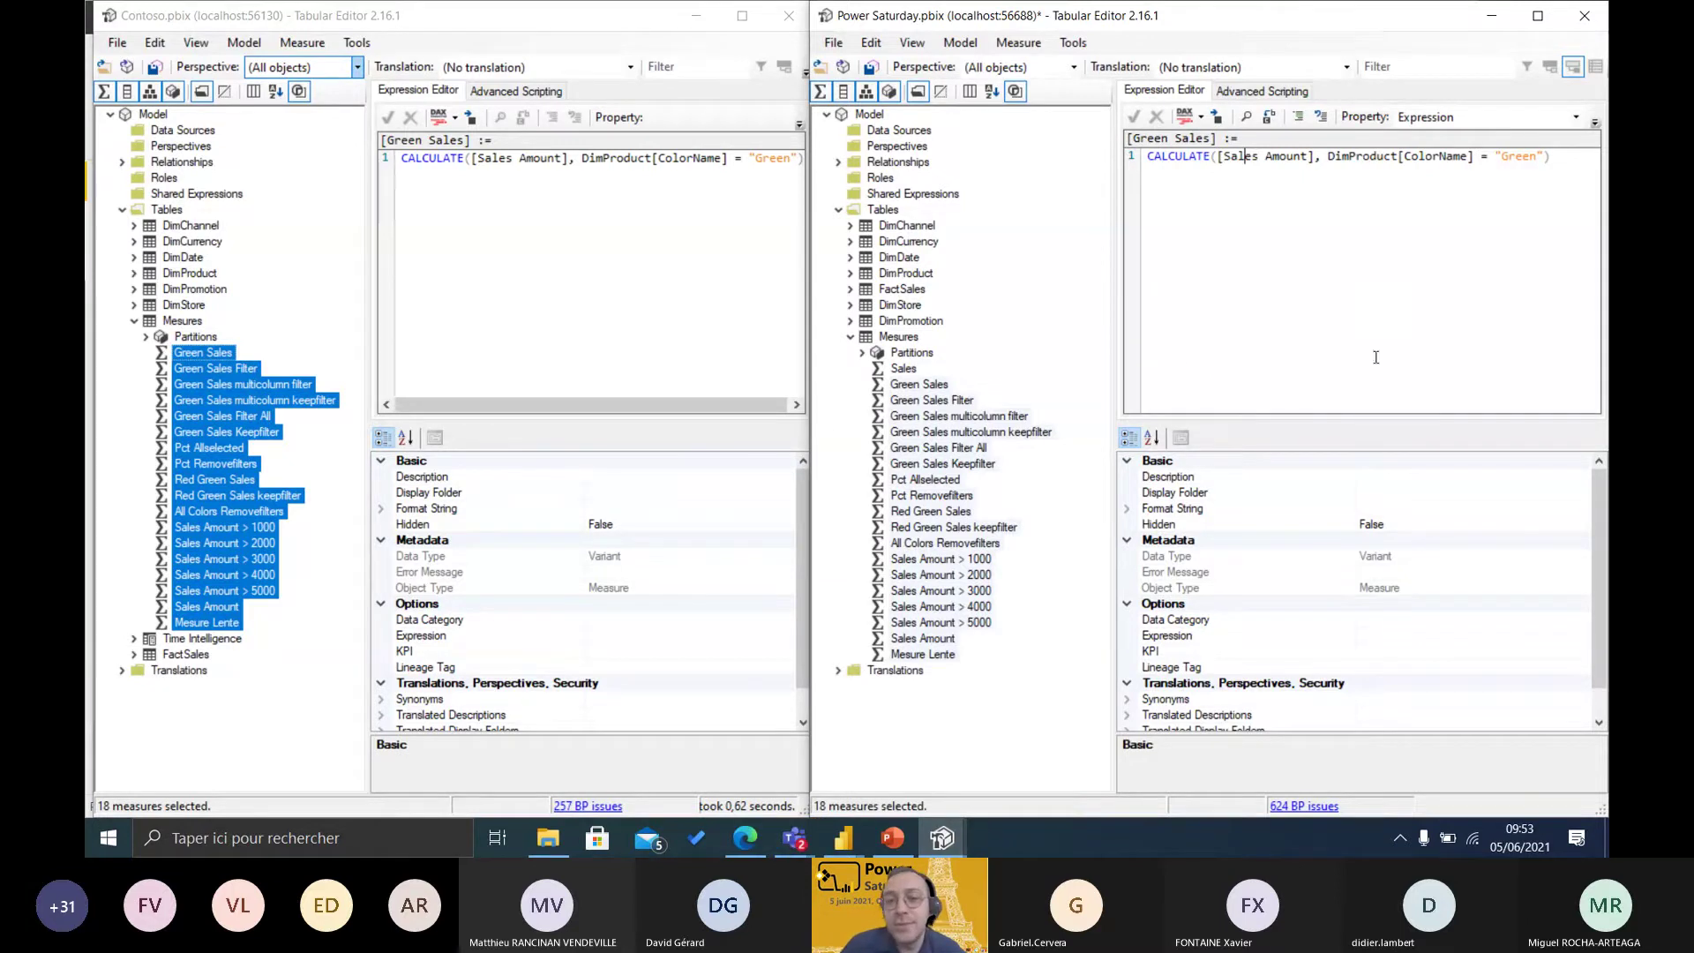
- Save the copied measures to the Power Saturday model and check its Mesures table in the Power BI Desktop report
left_click(872, 70)
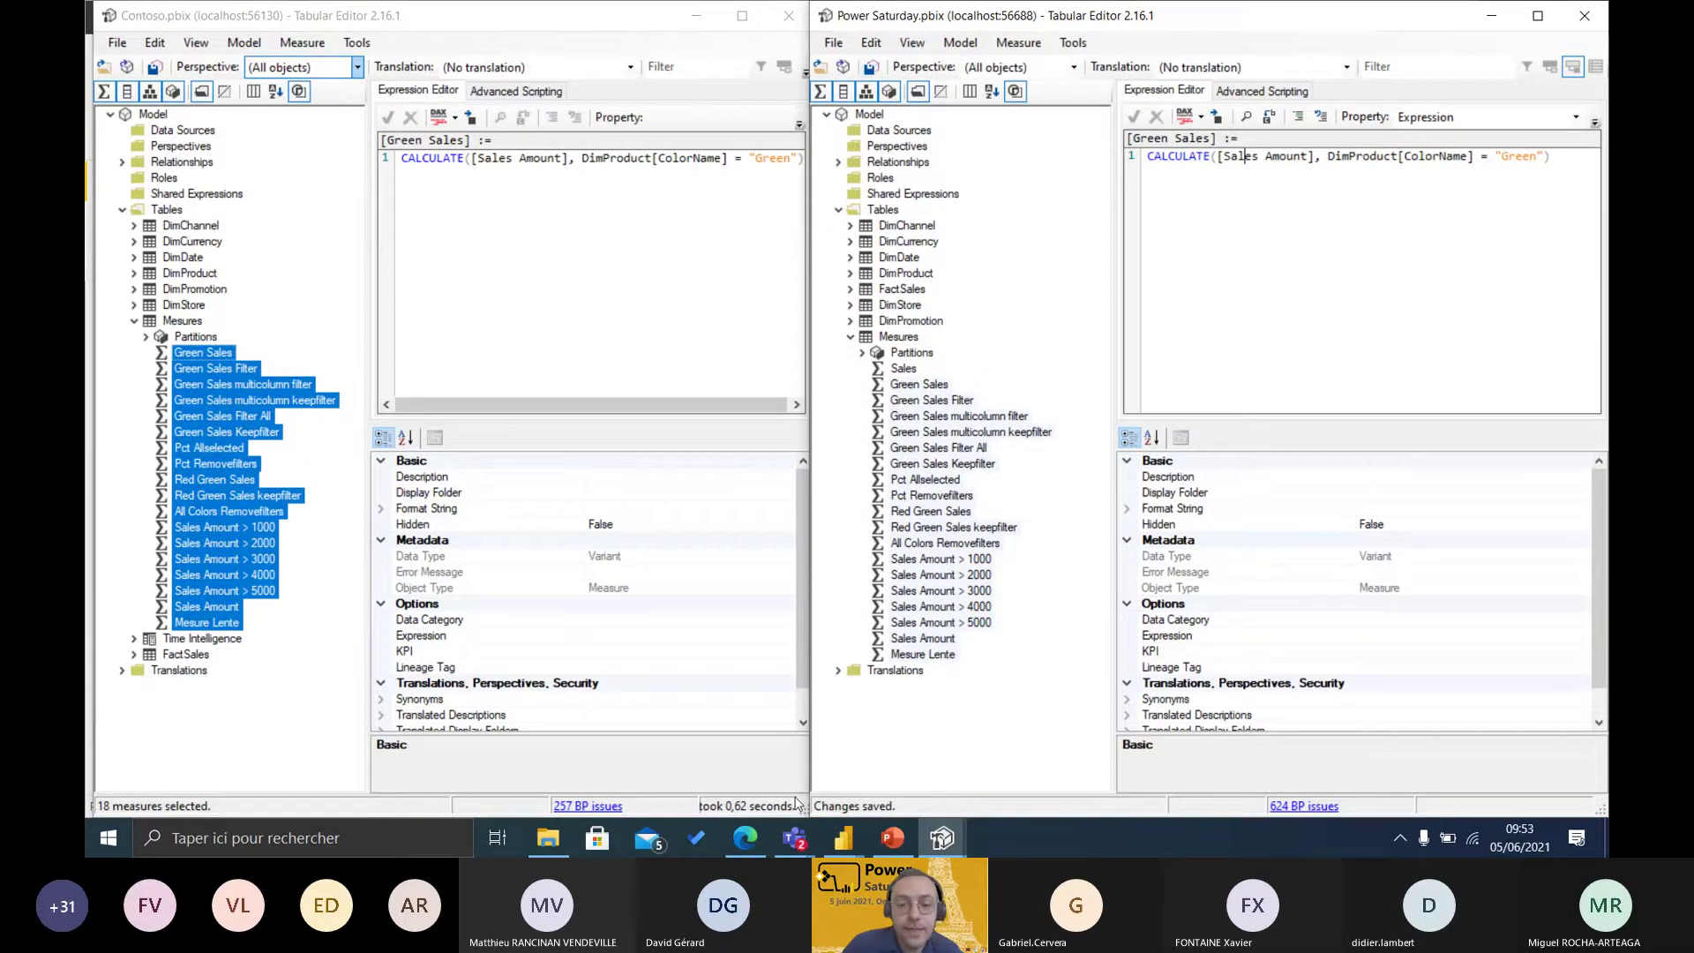
left_click(844, 837)
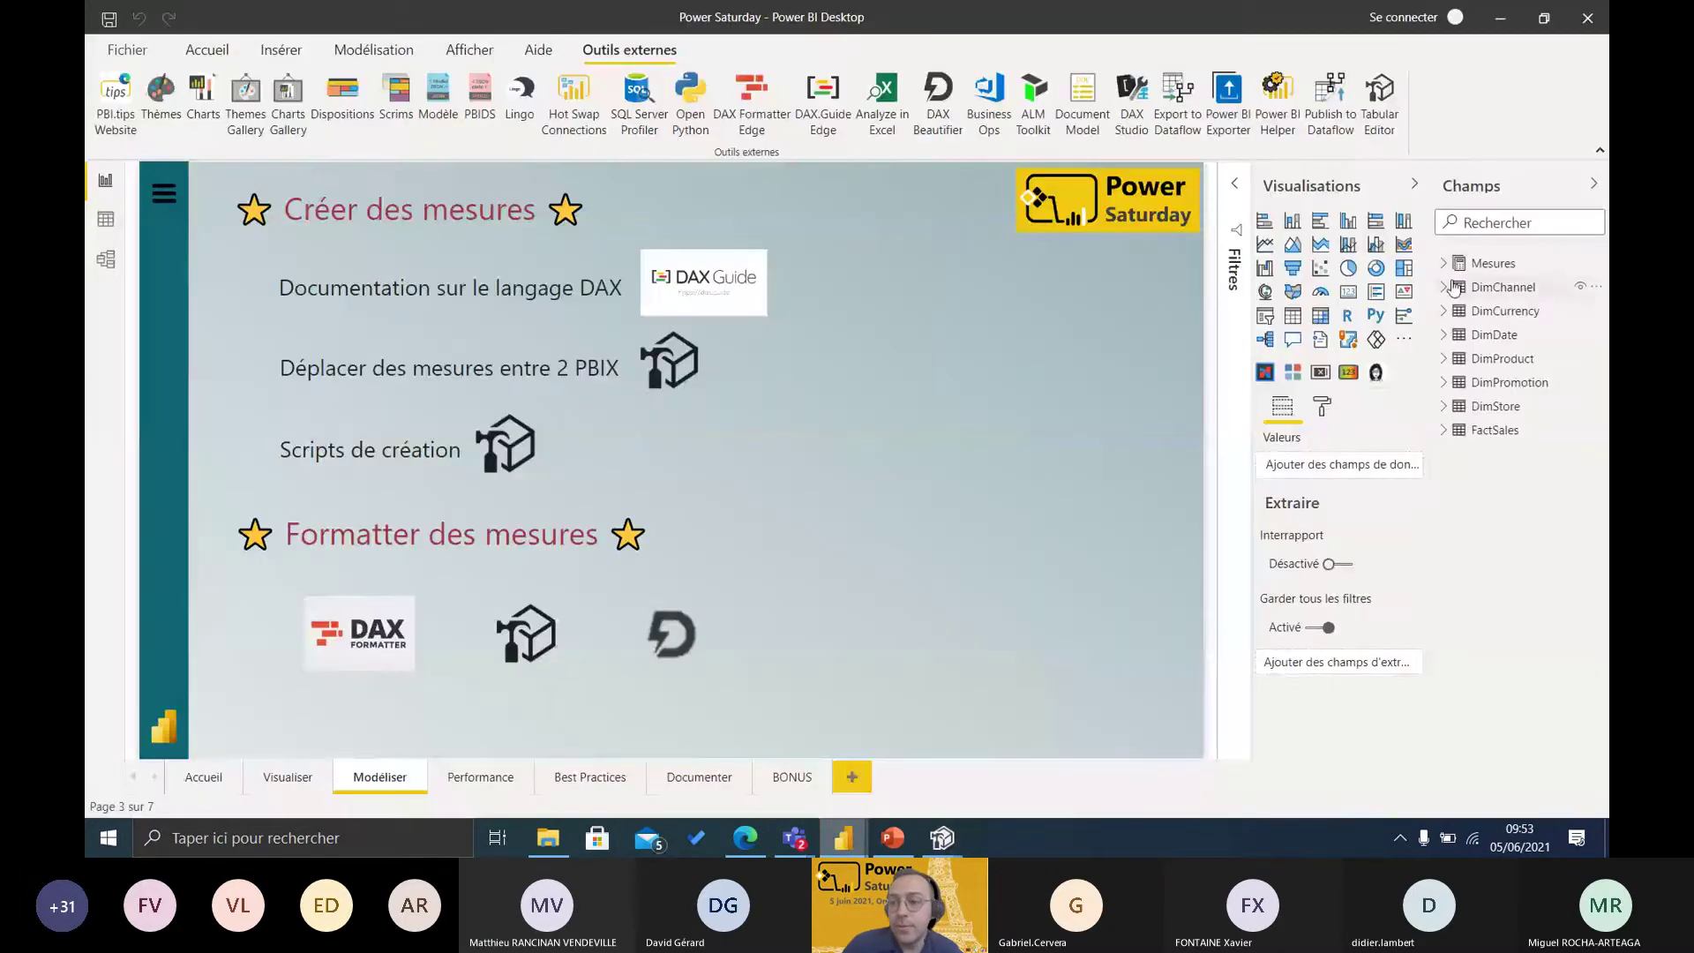
left_click(1448, 265)
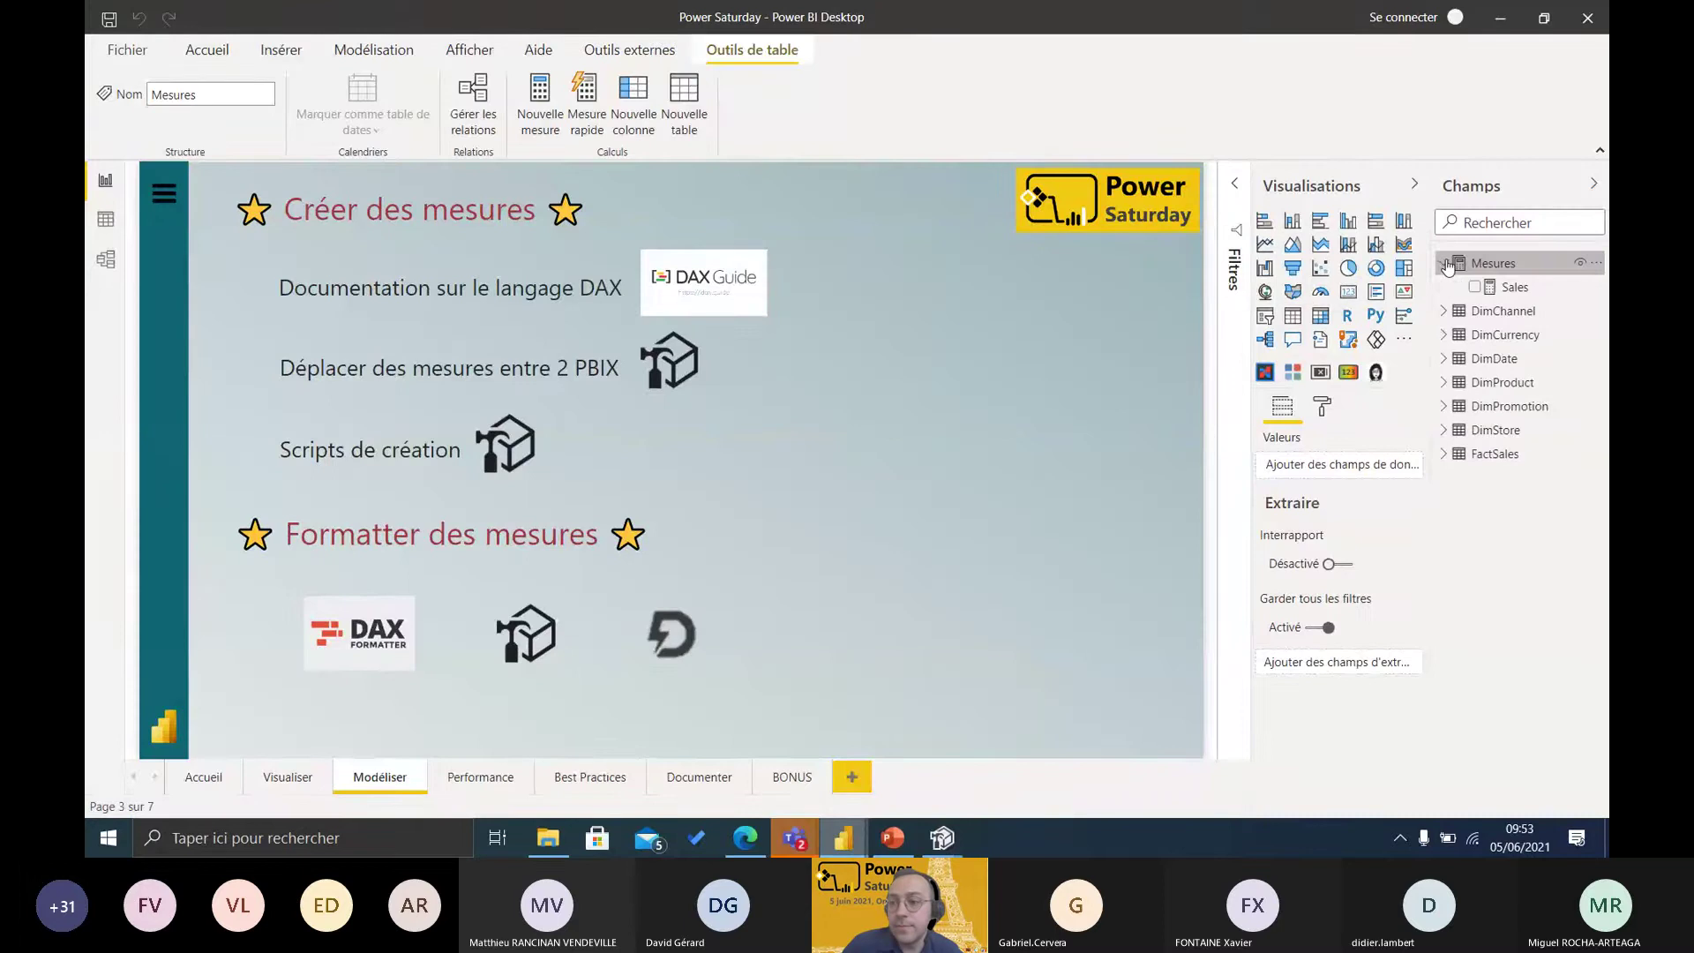
left_click(1547, 265)
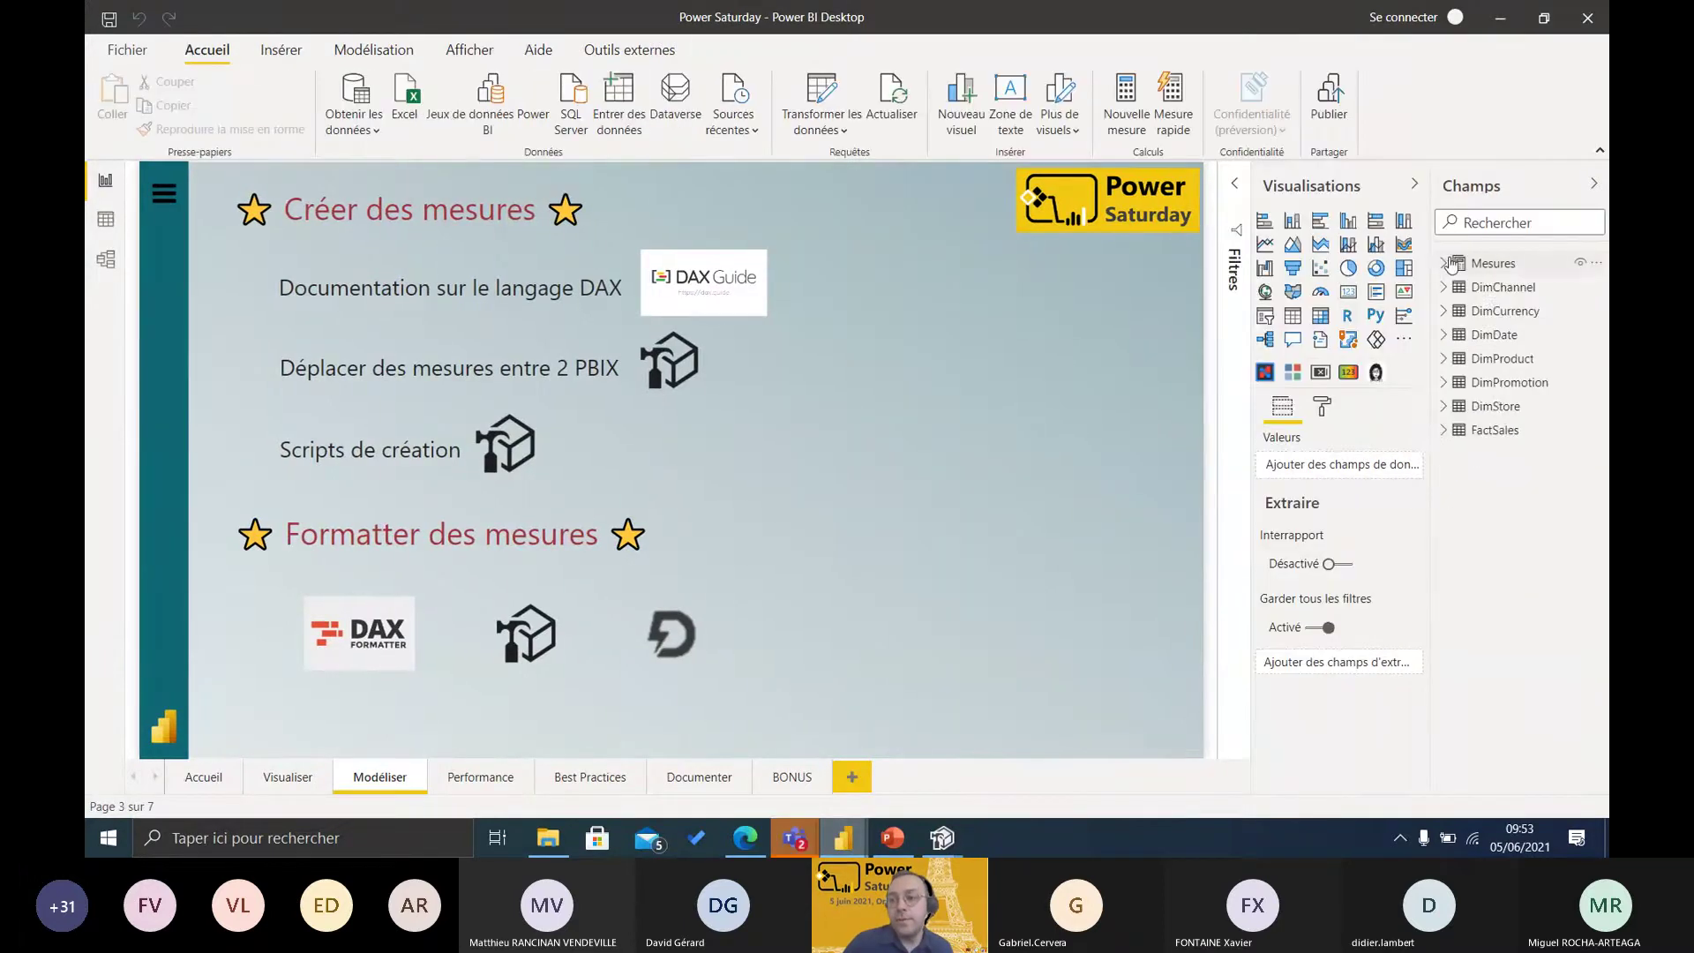
left_click(1593, 184)
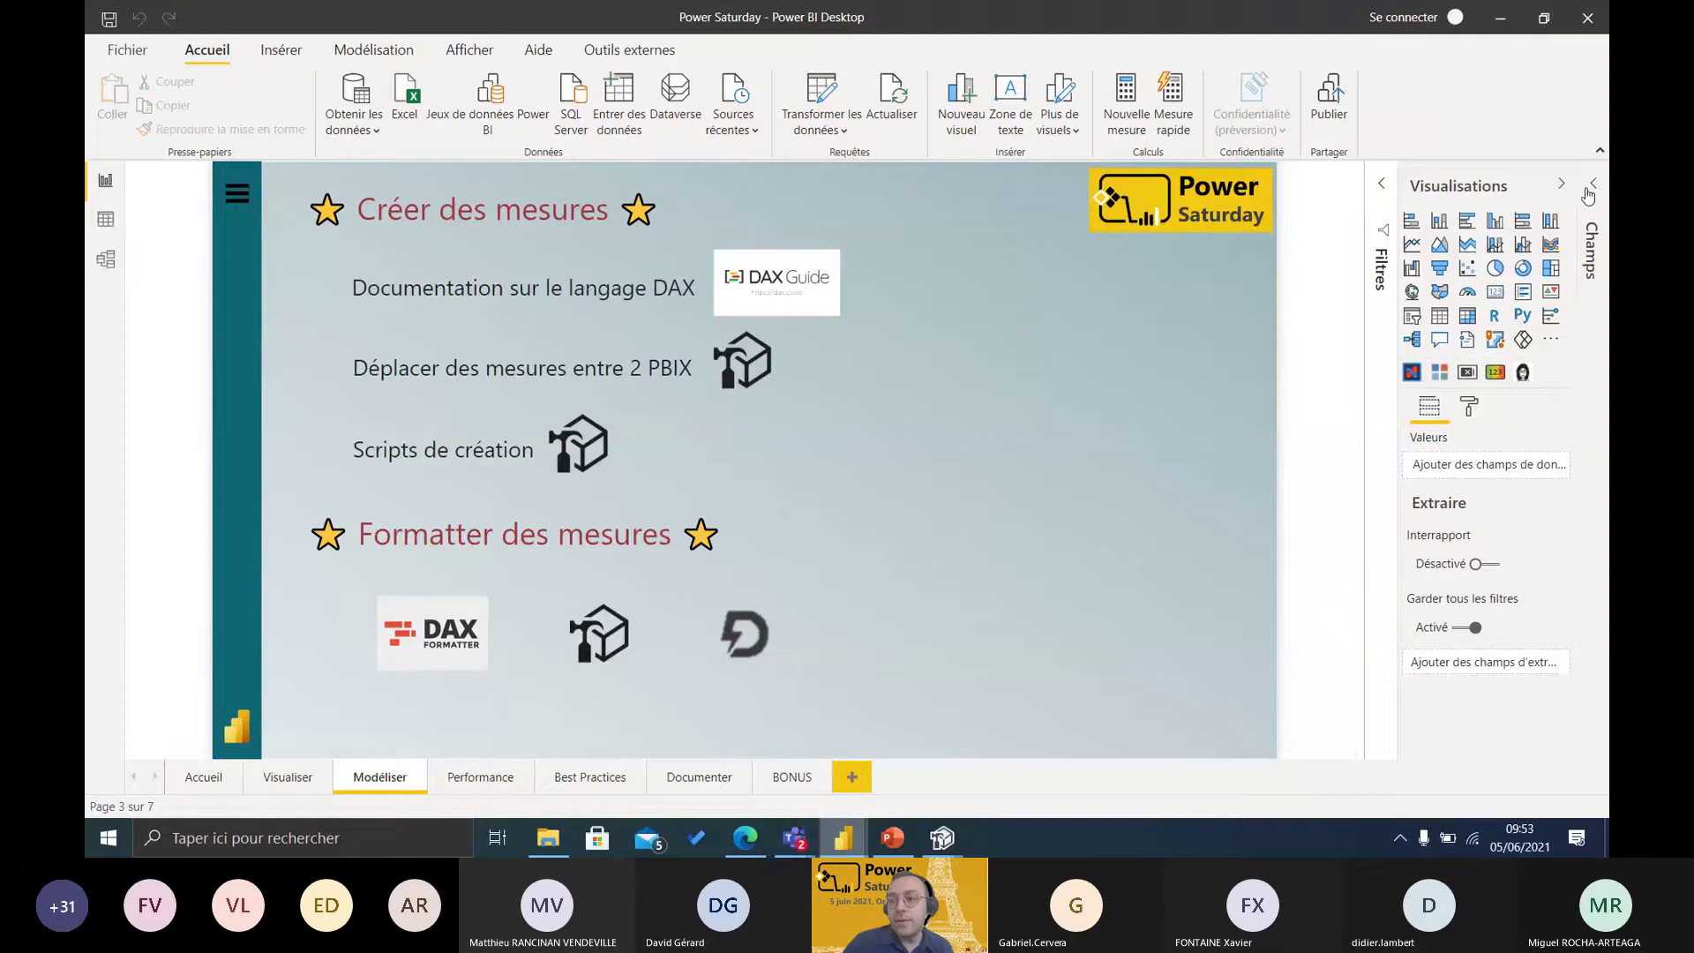
left_click(1593, 187)
left_click(1443, 265)
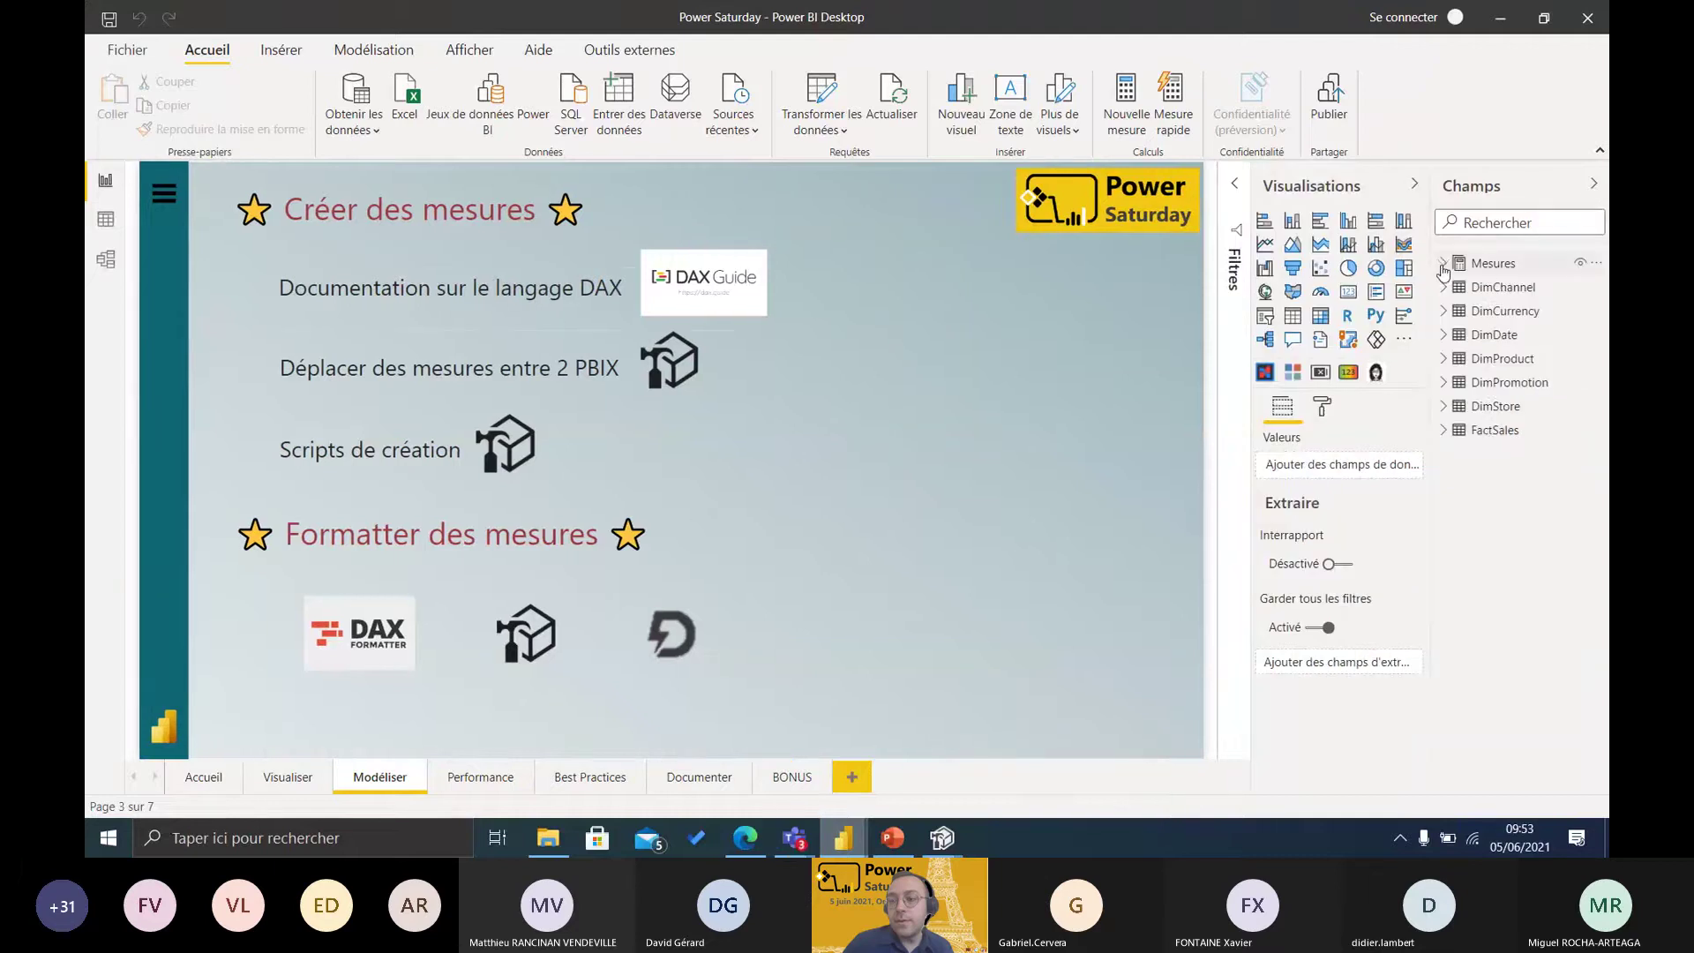
- Close the Power Saturday report, reopen it from the Power Saturday folder and expand its Mesures table
left_click(1589, 12)
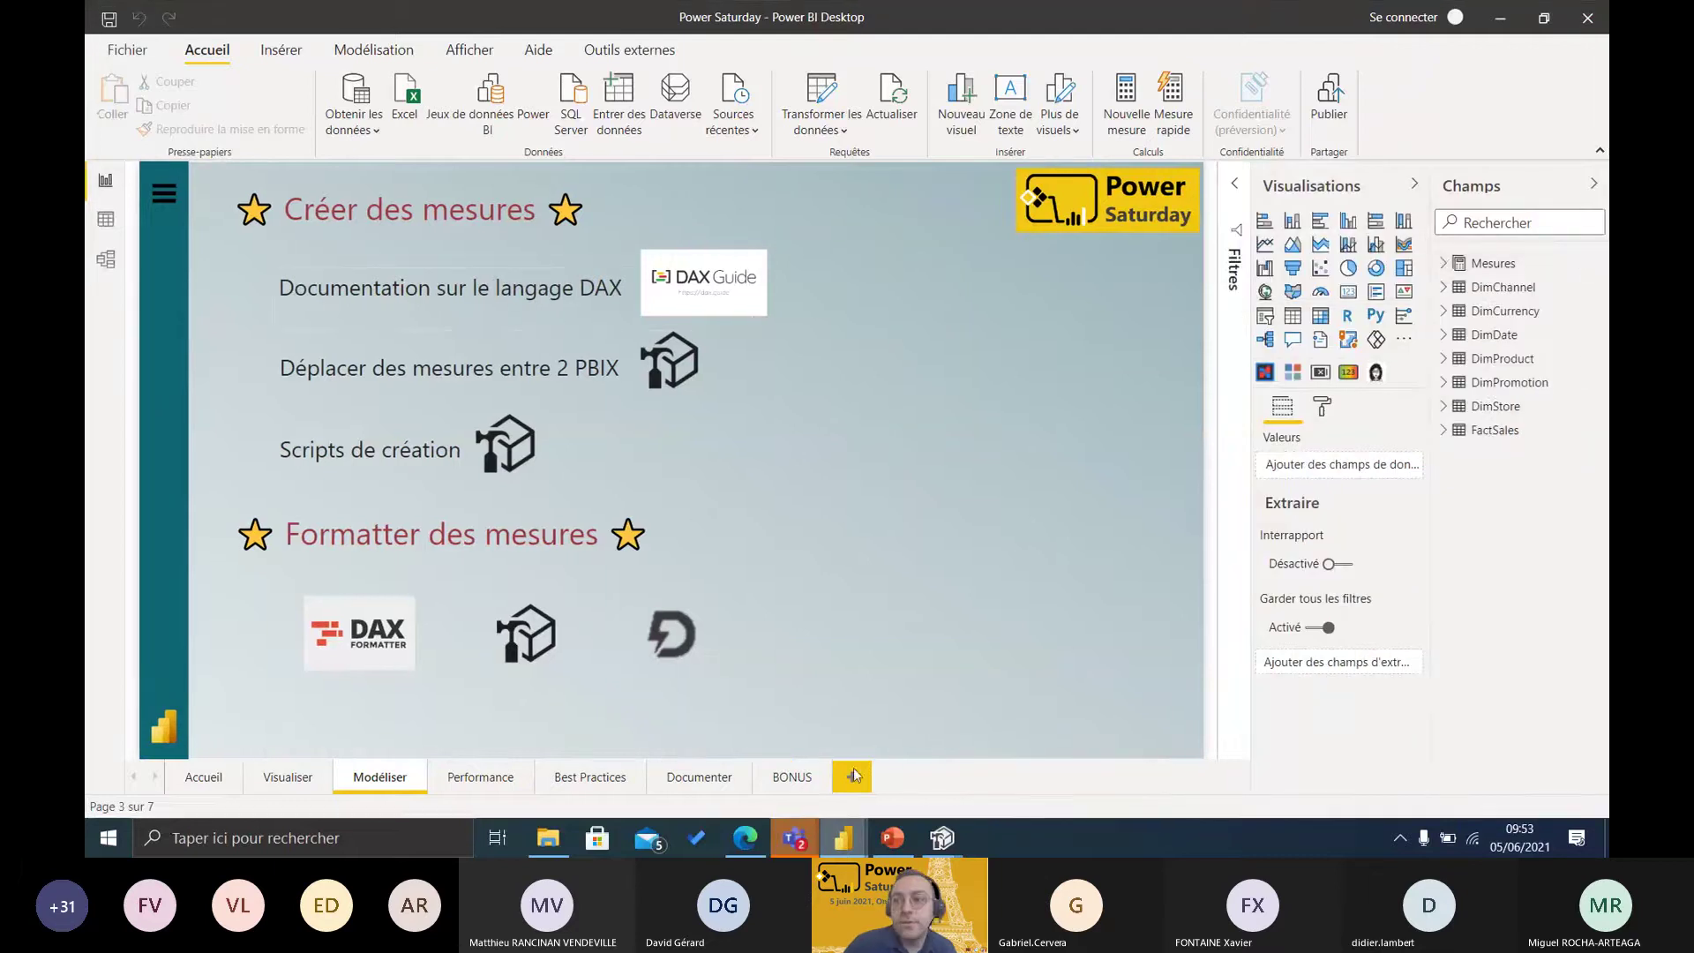
left_click(561, 844)
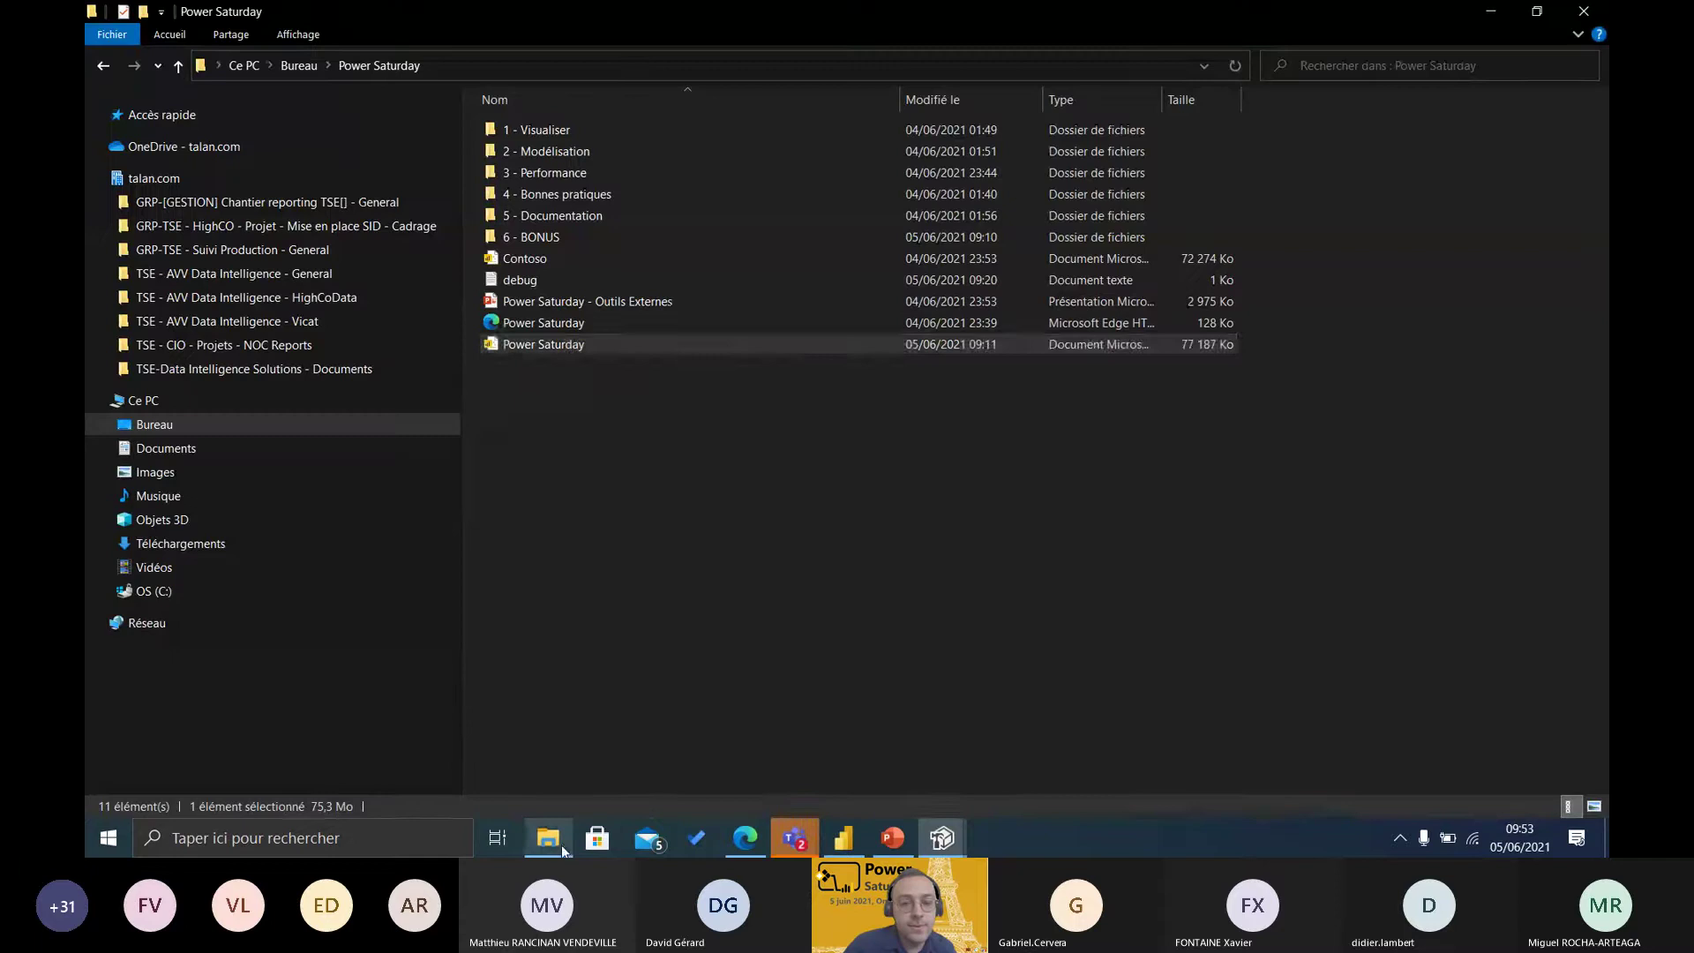
double_click(521, 344)
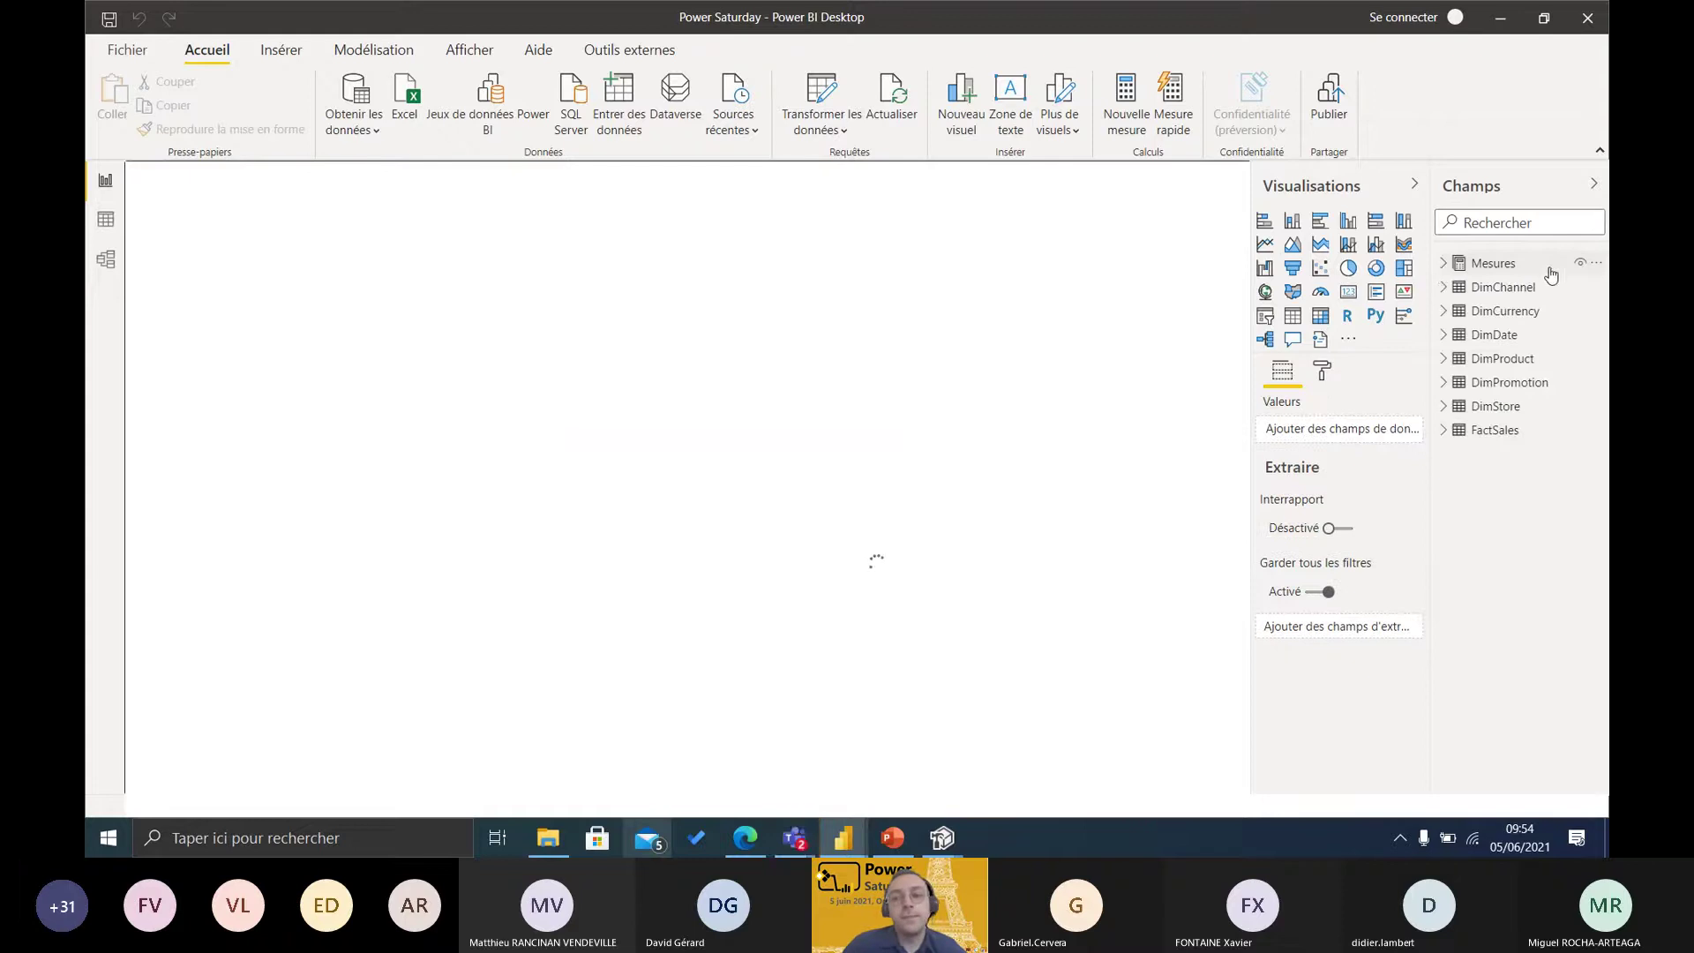
left_click(1443, 265)
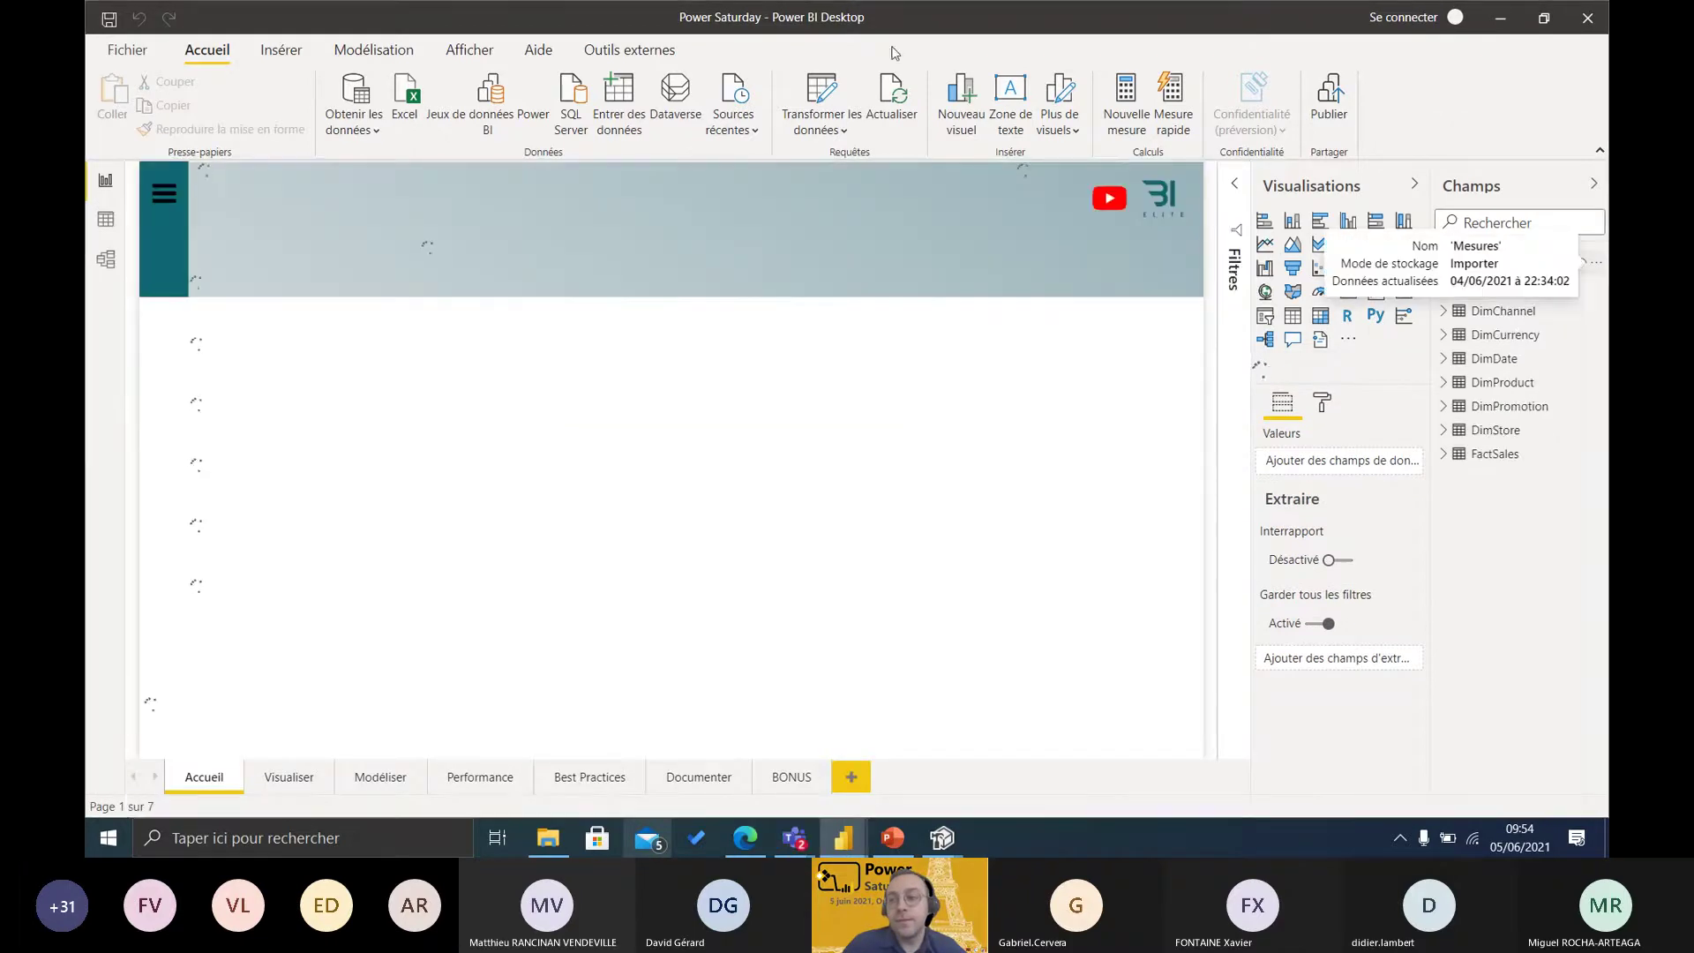
- Launch Tabular Editor on the reopened Power Saturday model, close the old Contoso editor window and expand Power Saturday's Mesures table
left_click(645, 56)
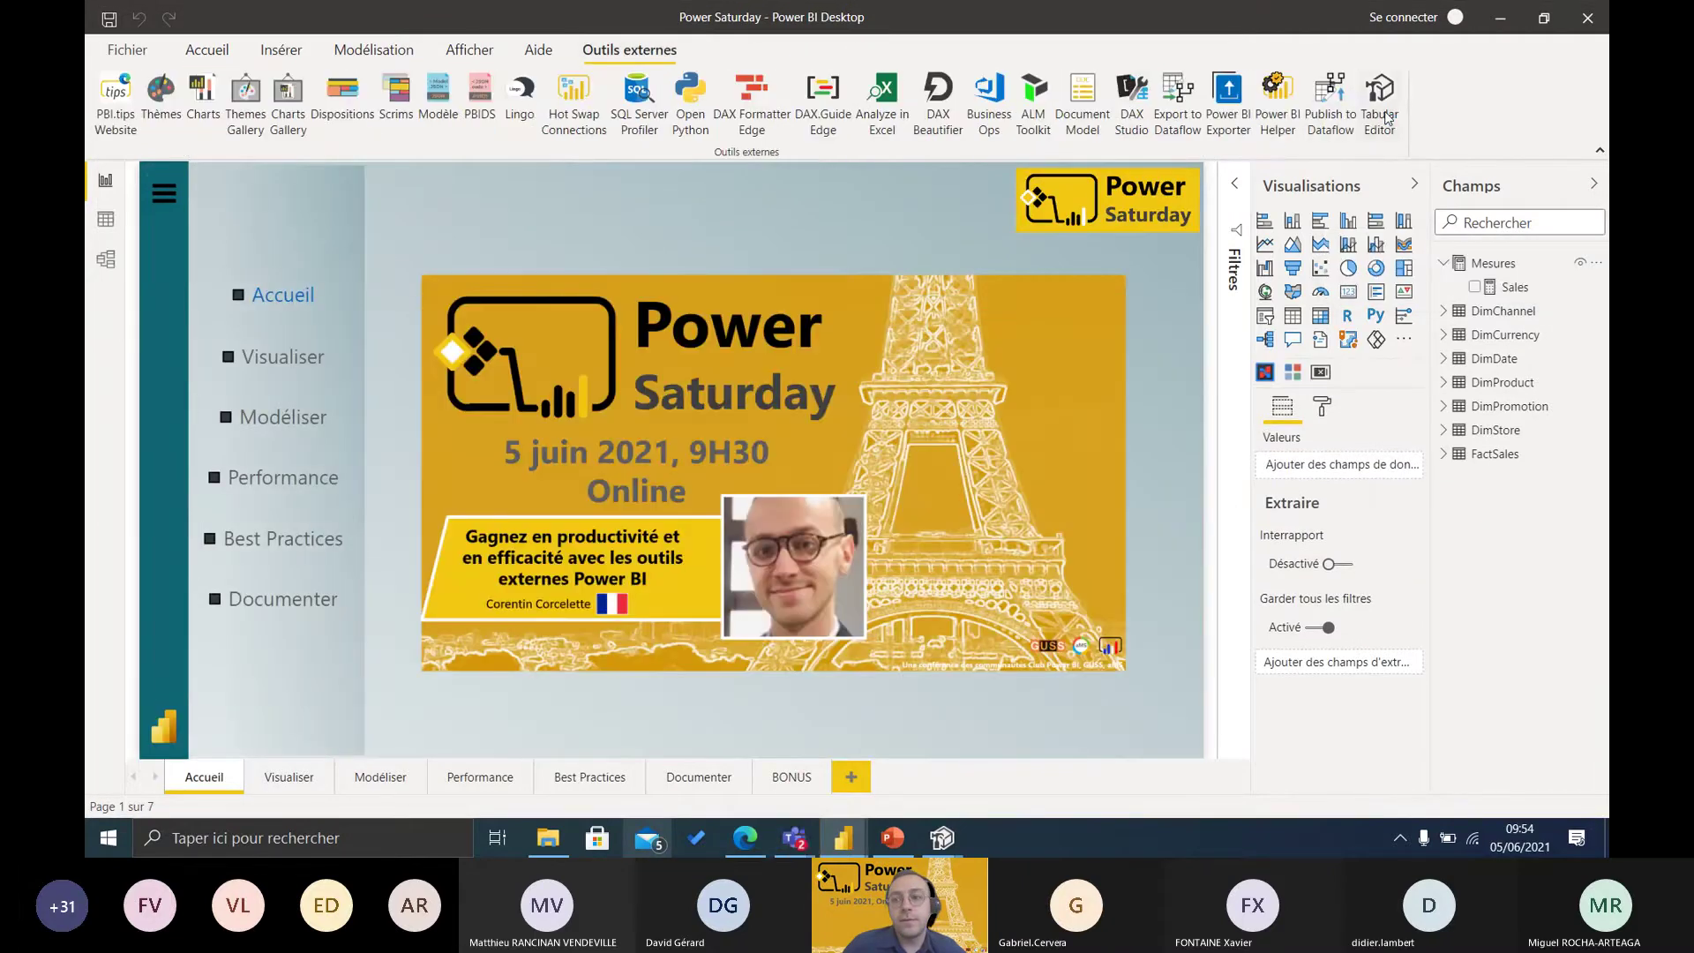
left_click(1382, 104)
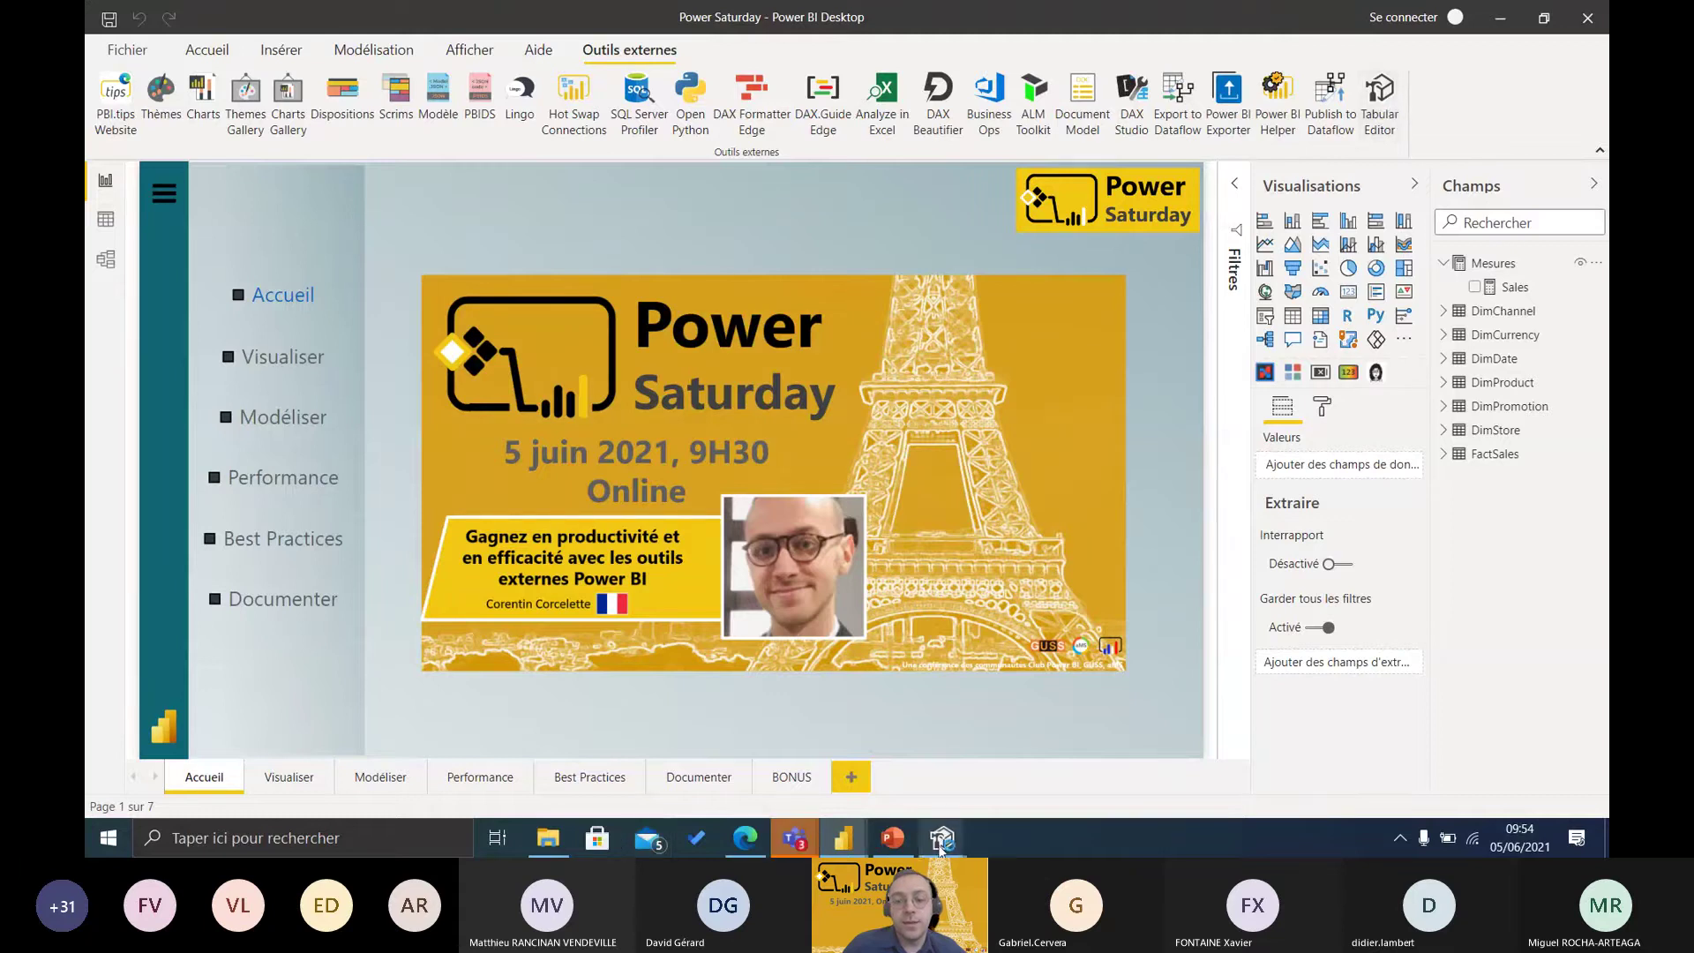
mouse_move(943, 837)
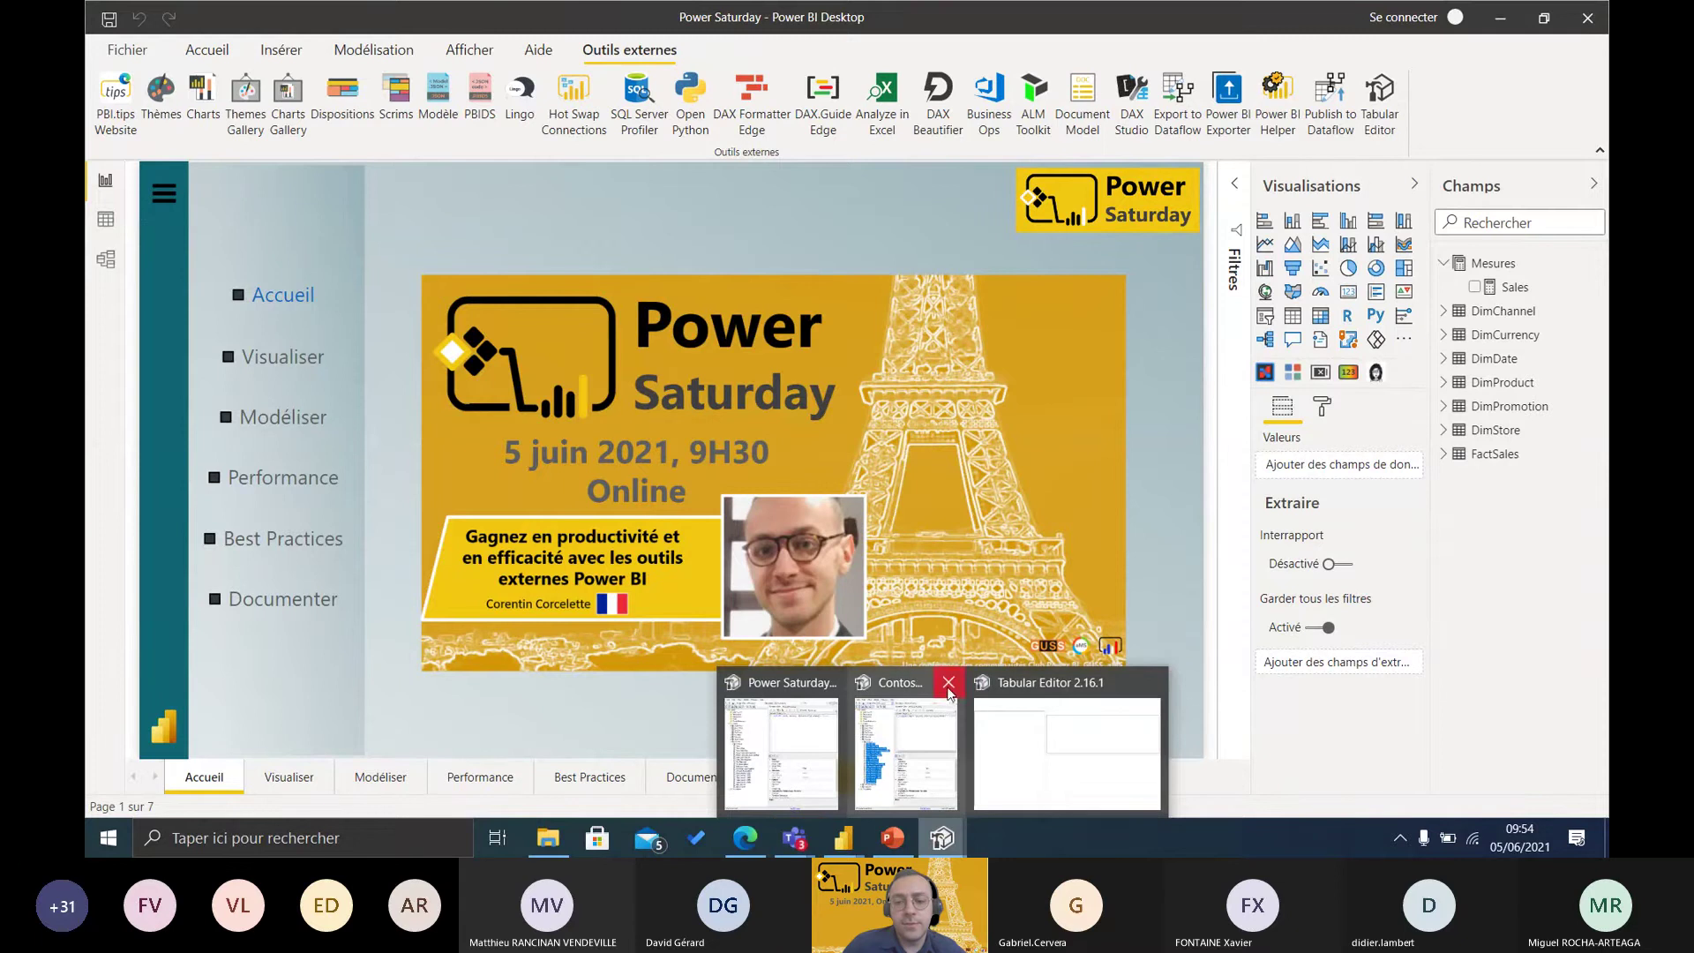
left_click(949, 682)
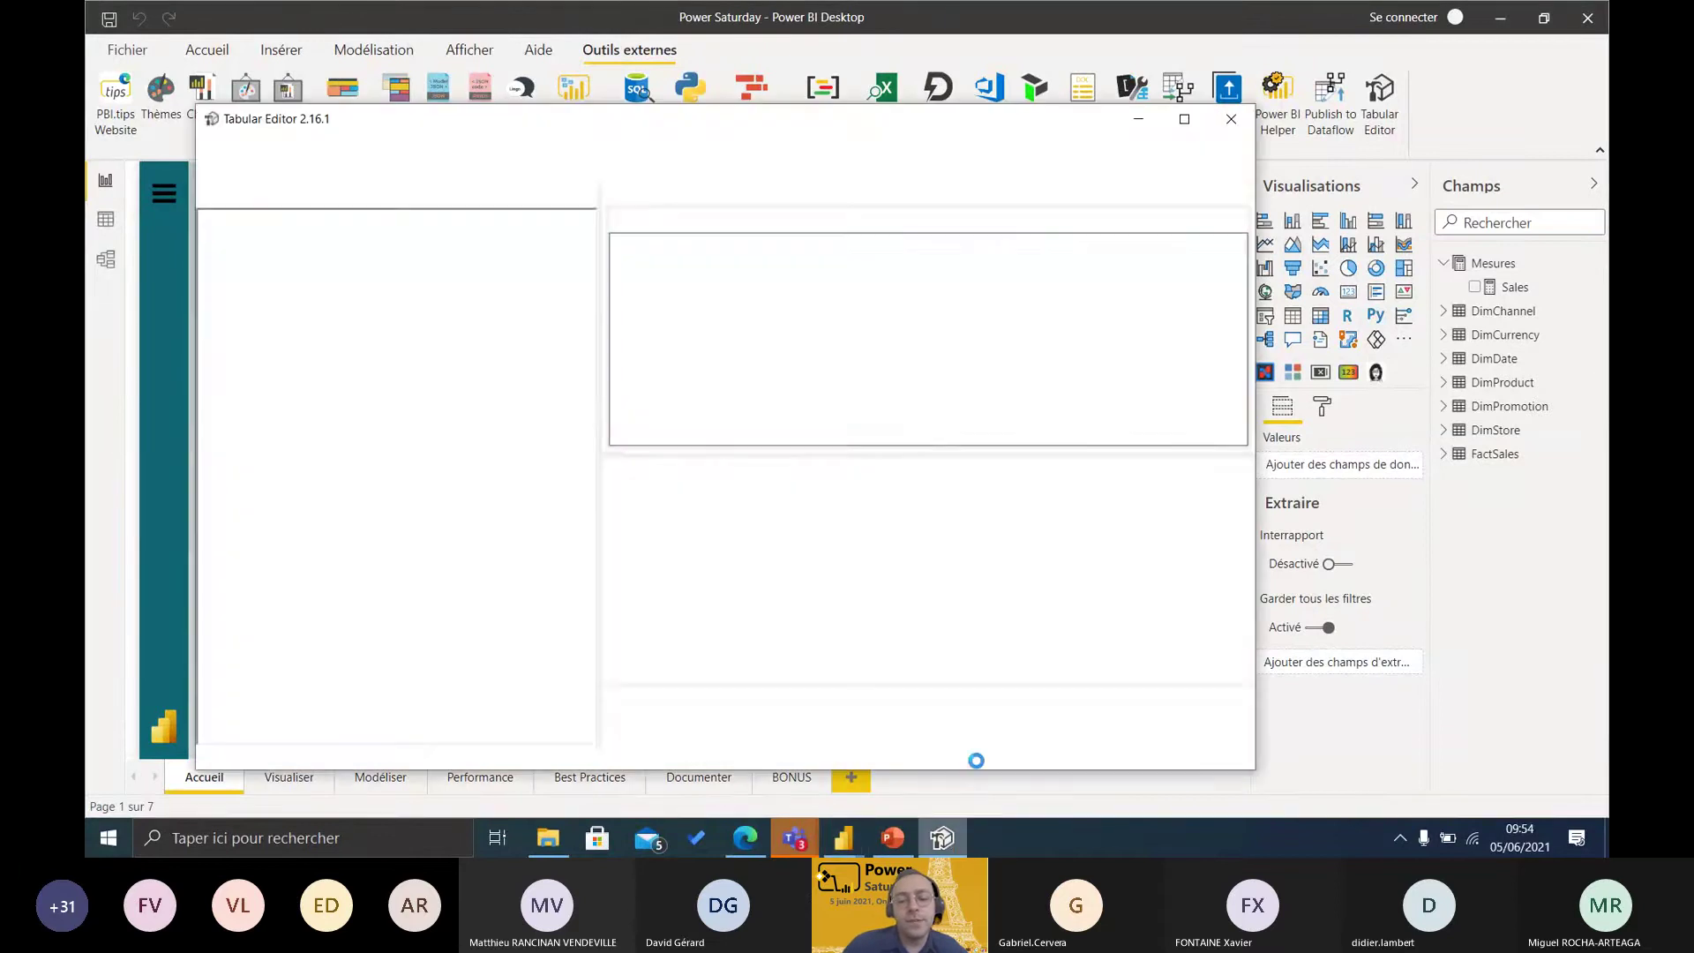
left_click(224, 313)
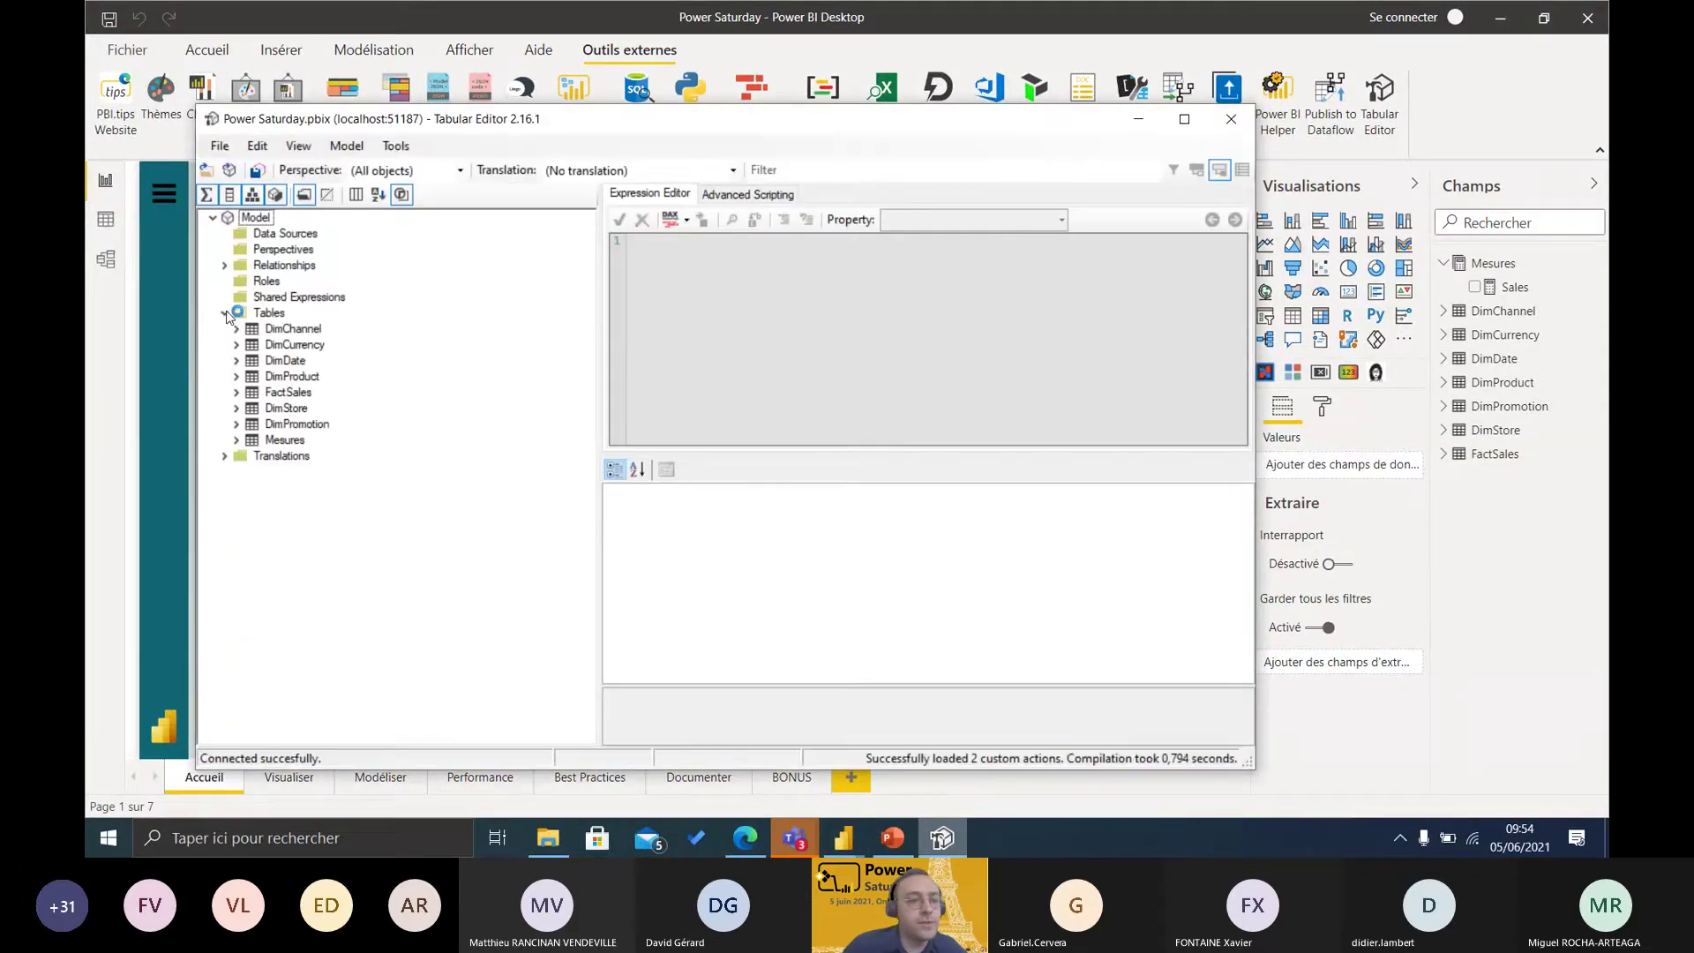
left_click(236, 439)
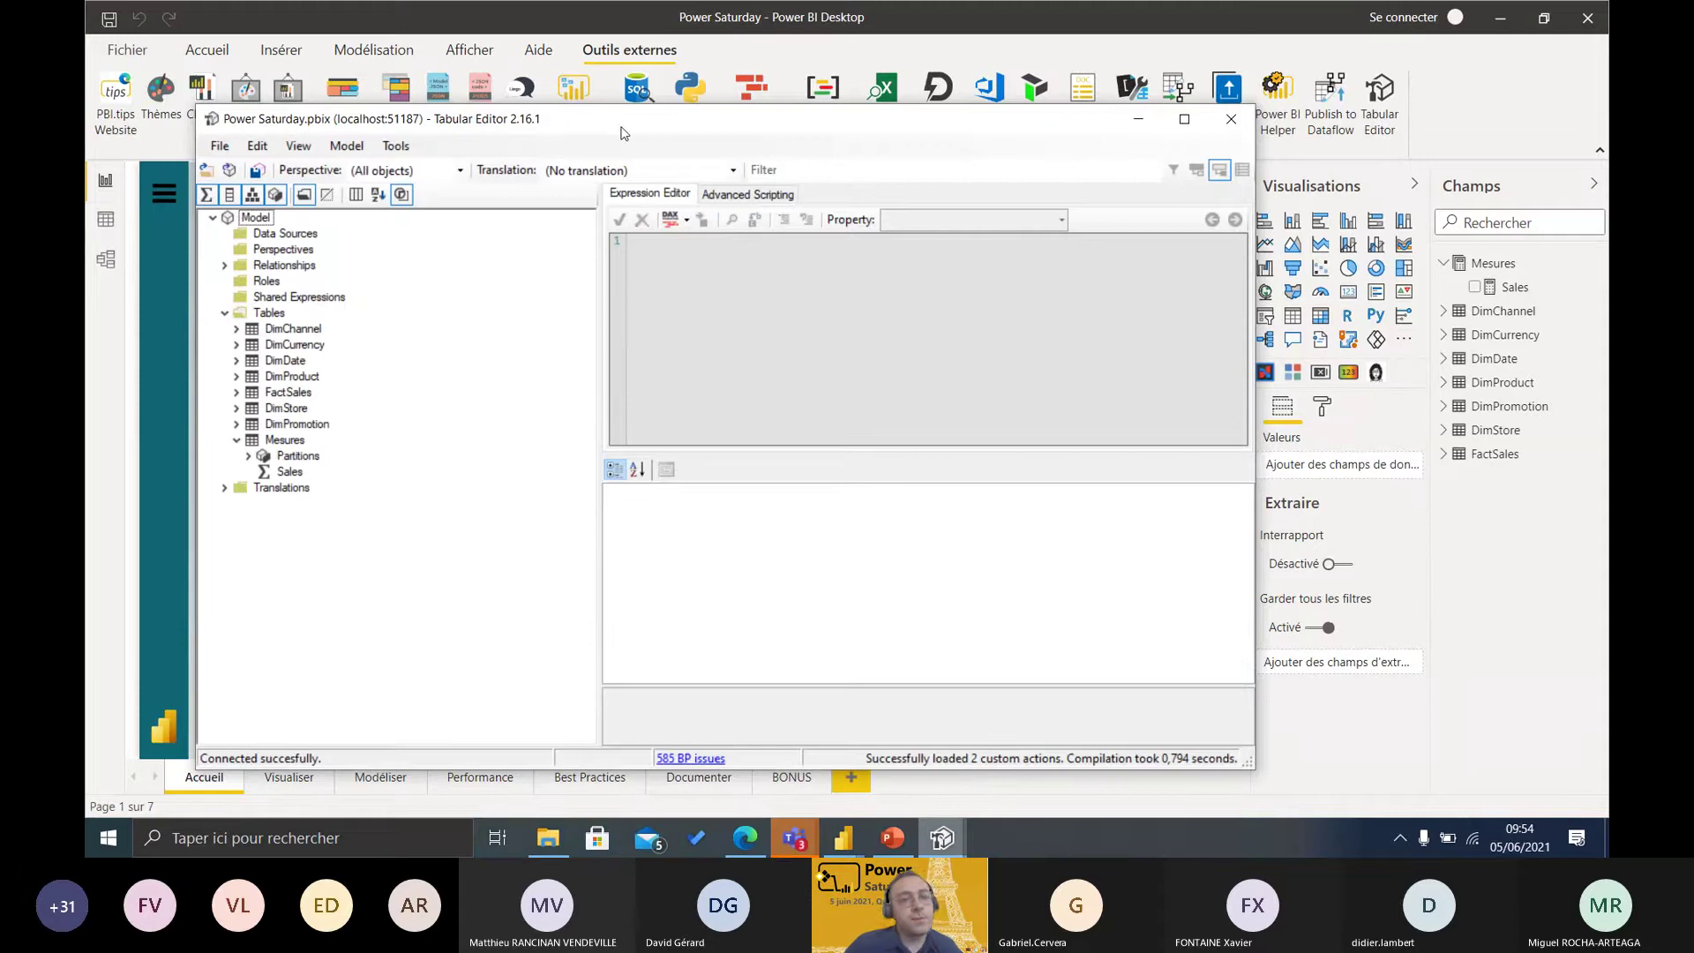
left_click_drag(620, 134, 834, 134)
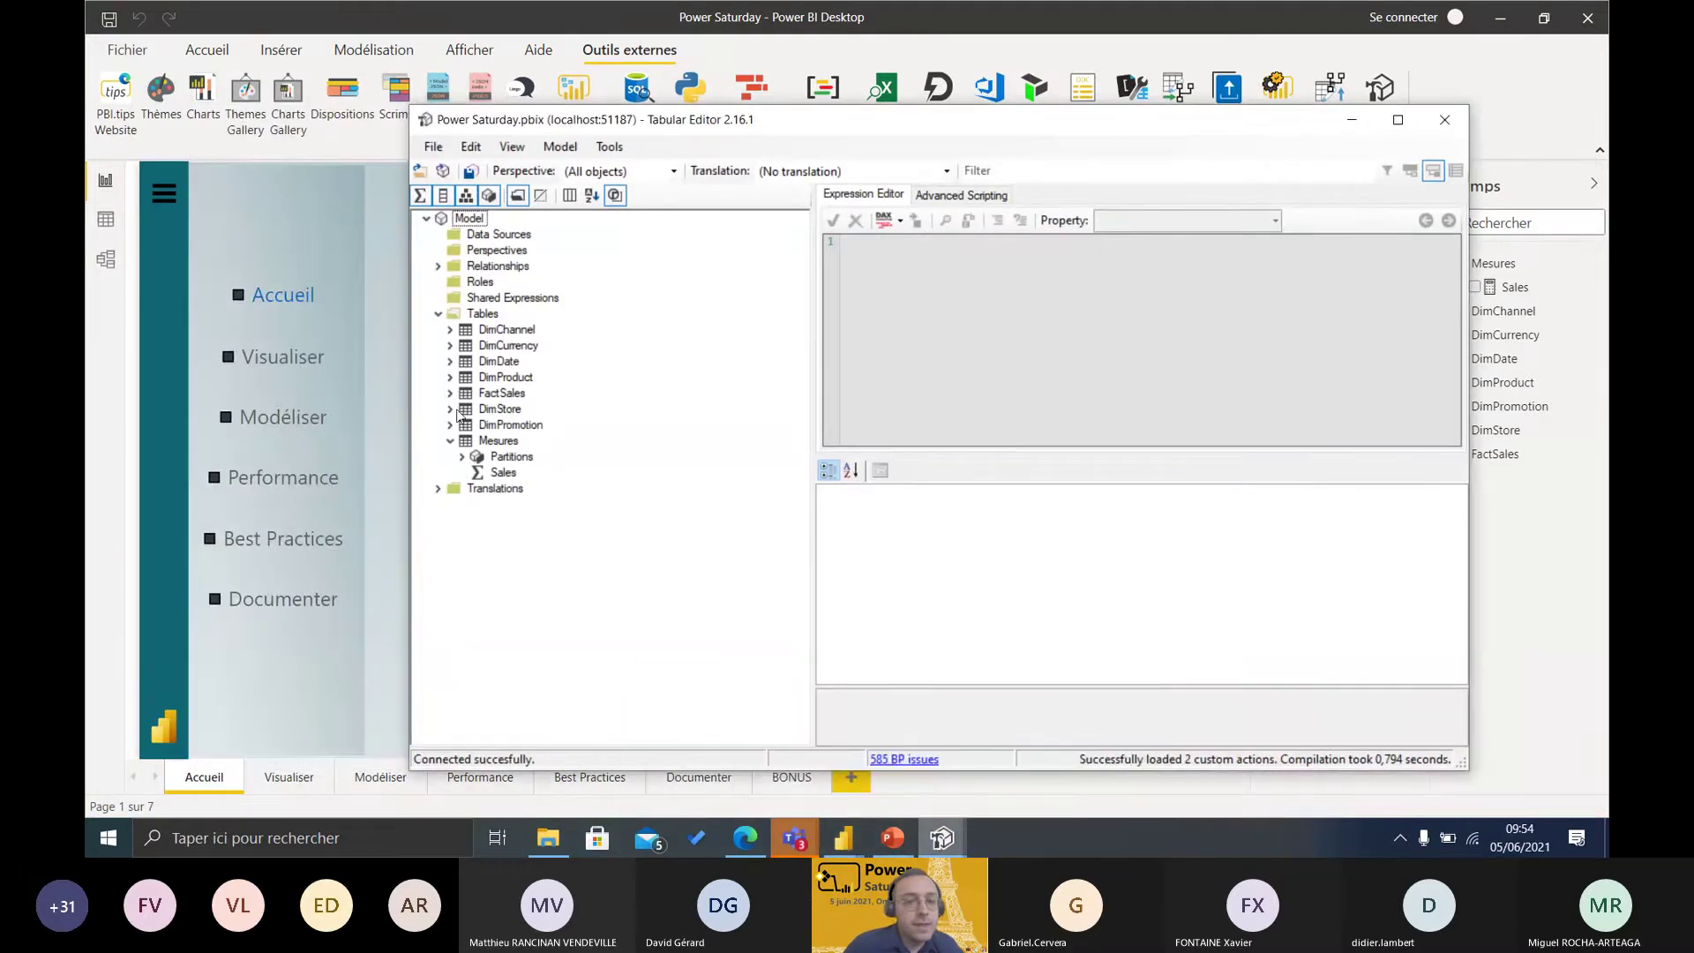
- Inspect the Mesures table in the duplicate Power Saturday editor window and close all remaining Tabular Editor windows
mouse_move(942, 837)
left_click(840, 715)
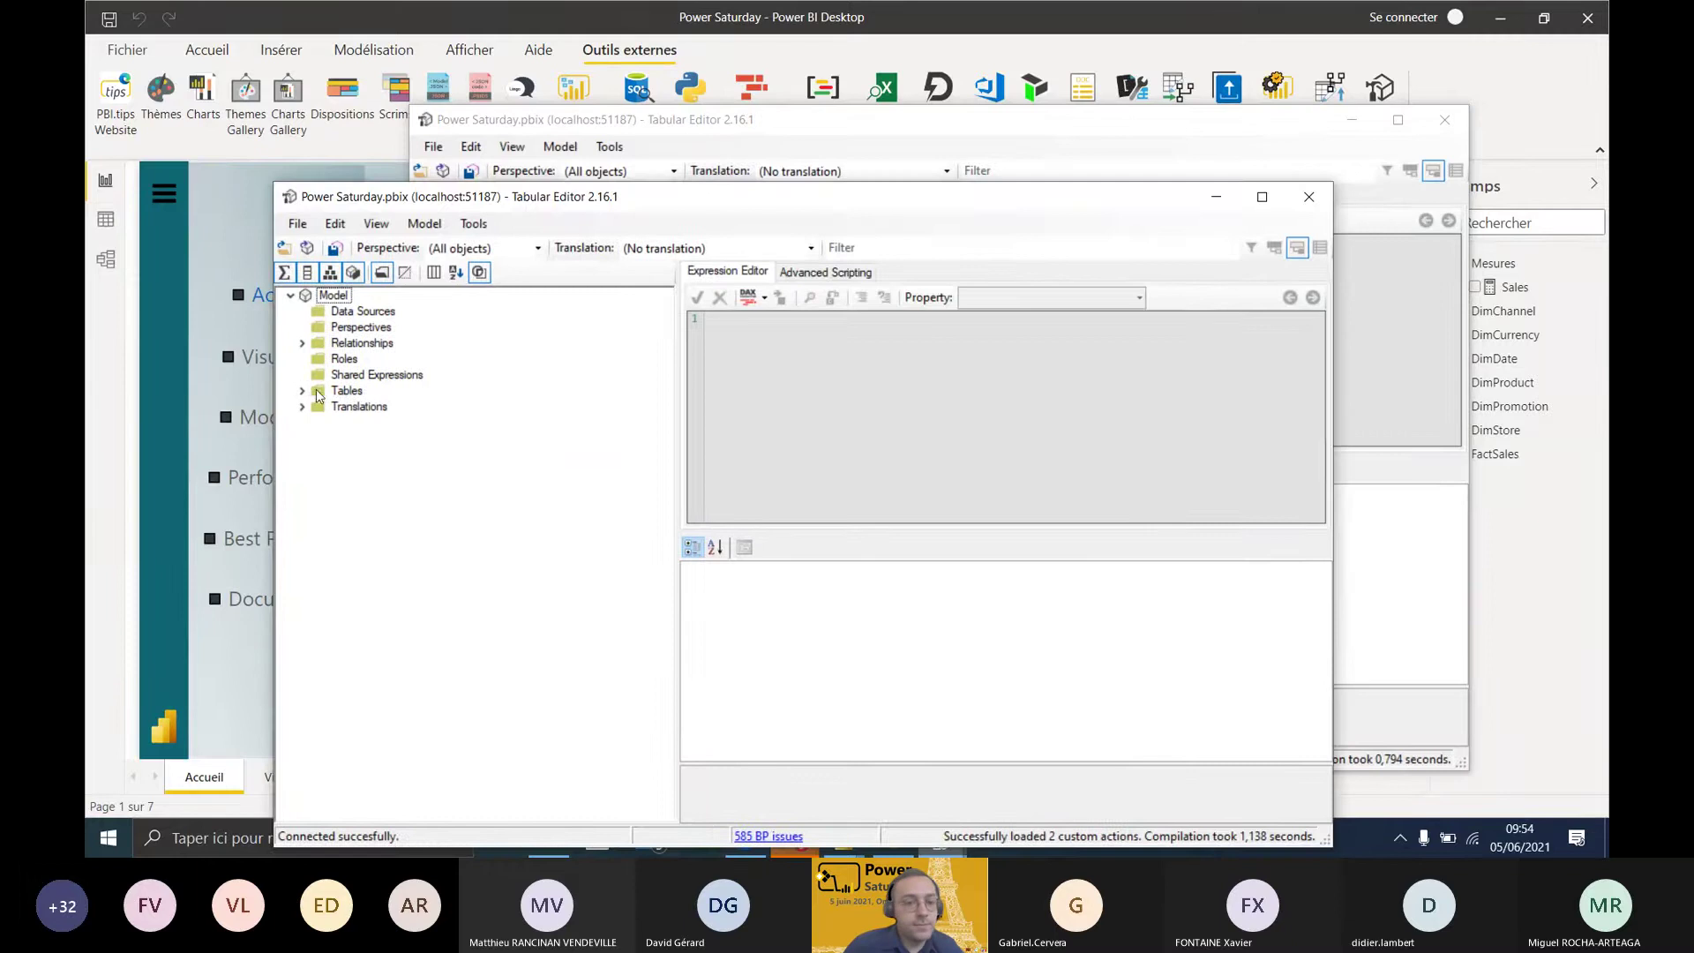
left_click(314, 518)
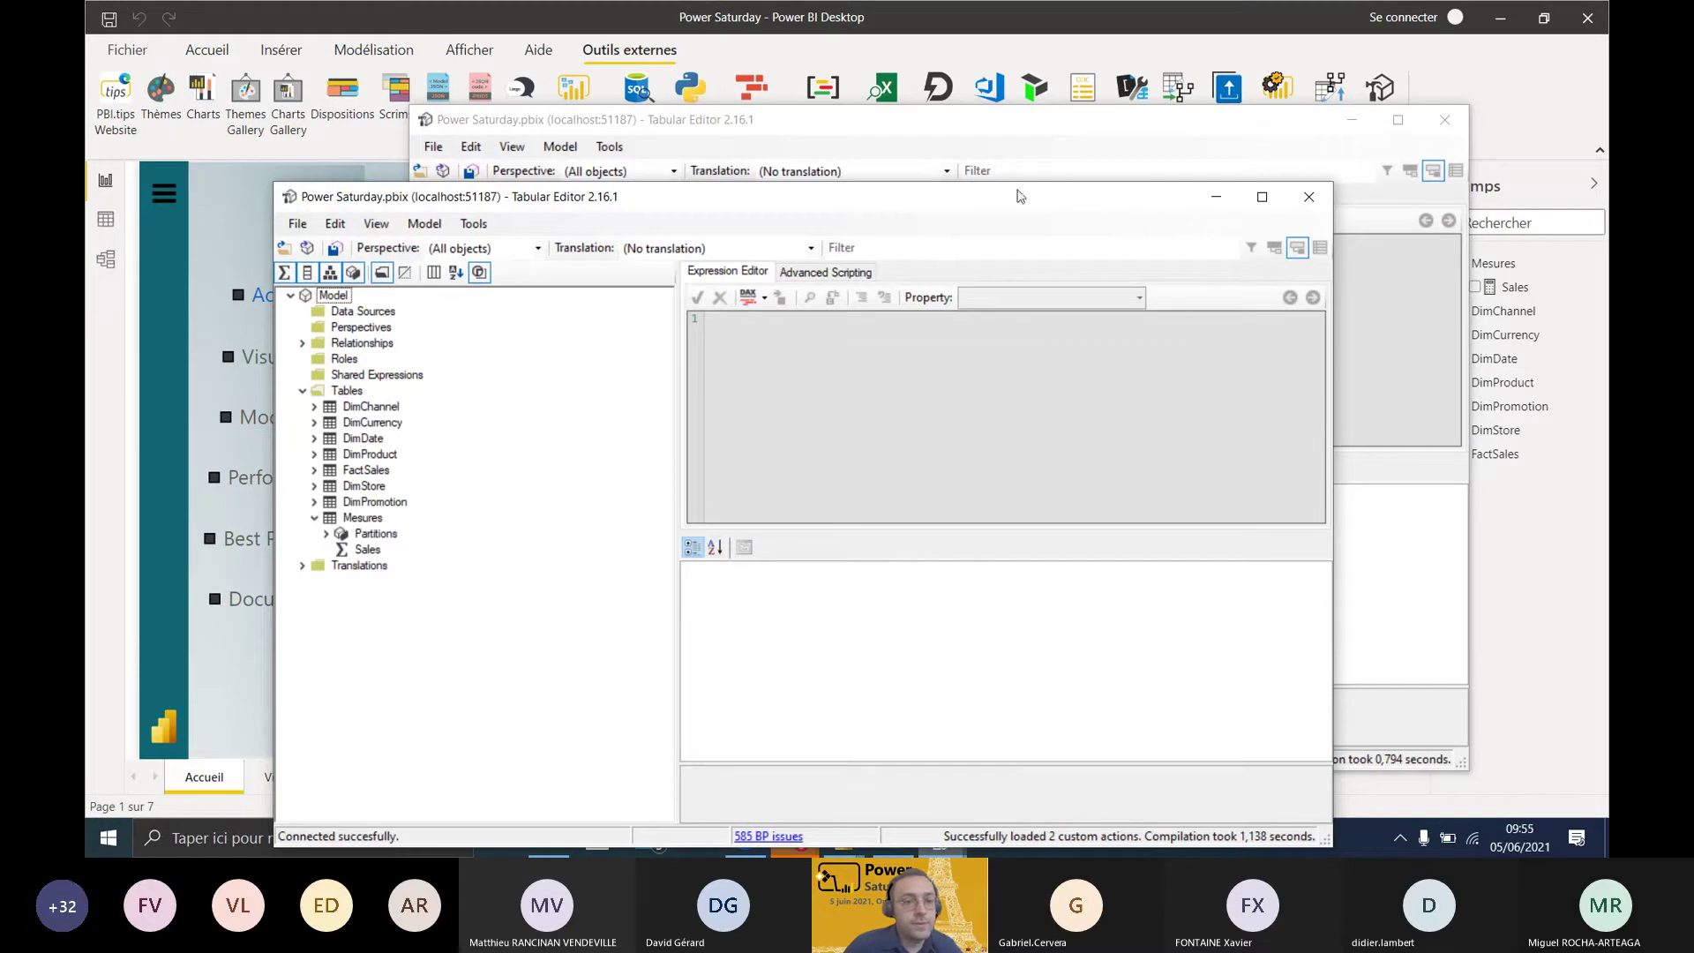
left_click(1309, 197)
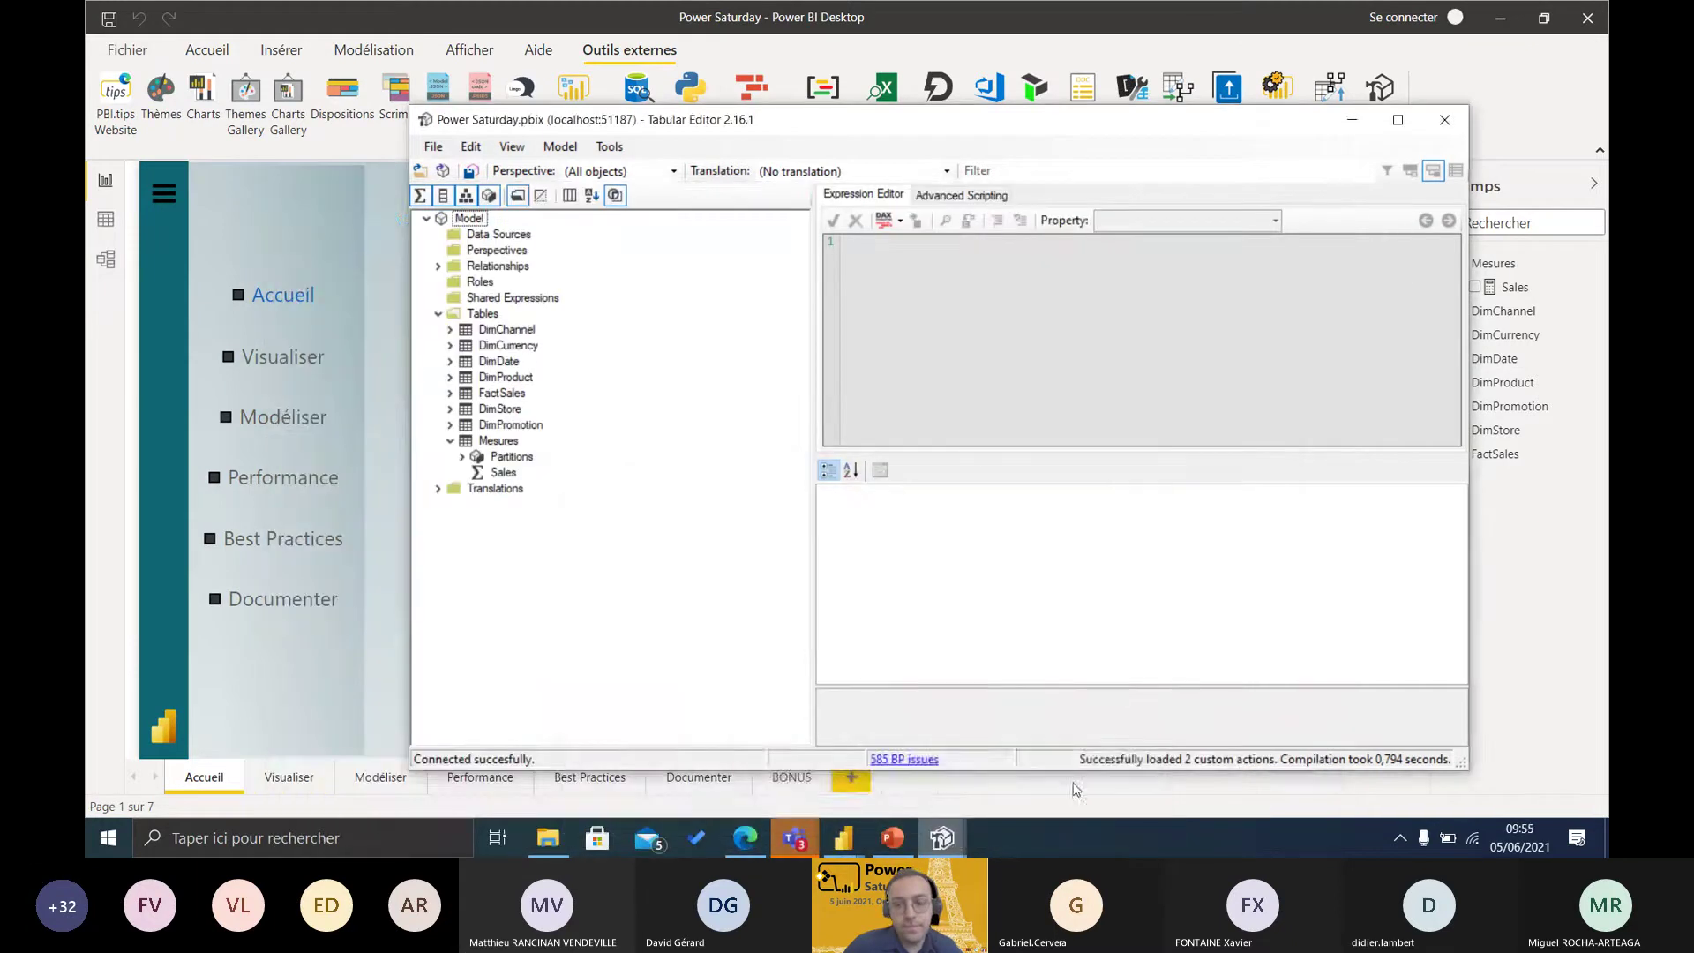
mouse_move(942, 838)
left_click(1128, 682)
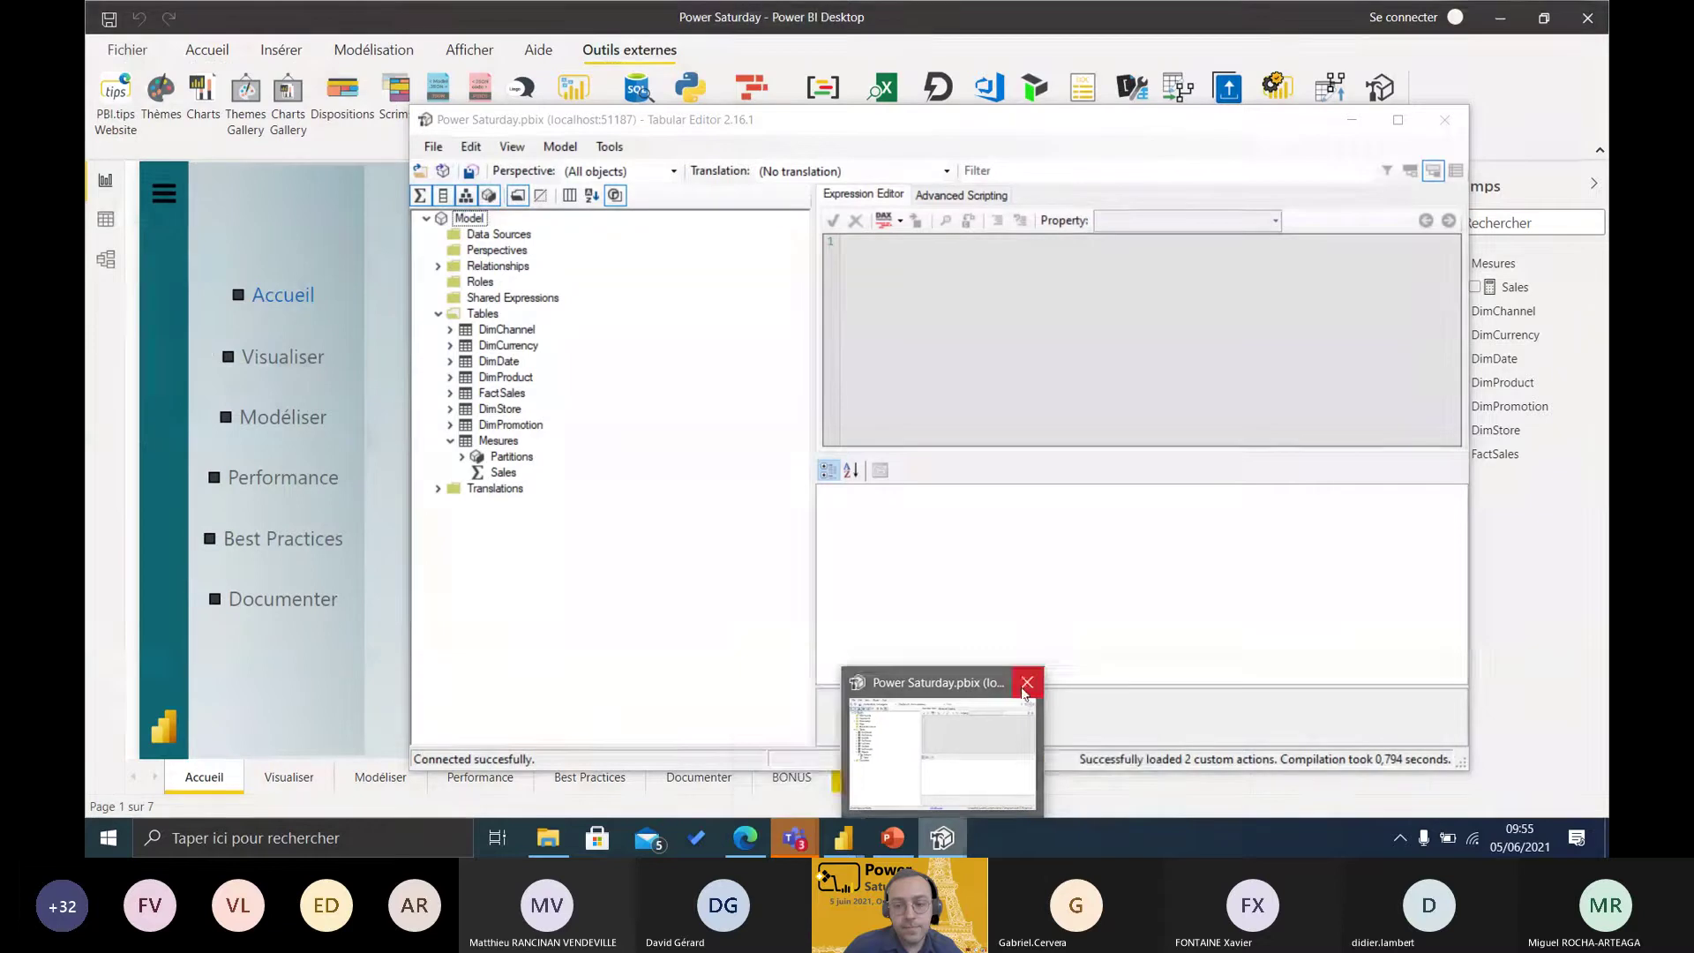
left_click(1021, 685)
- Launch Tabular Editor from the Contoso report and from the Power Saturday report, keeping both editor windows accessible
left_click(847, 837)
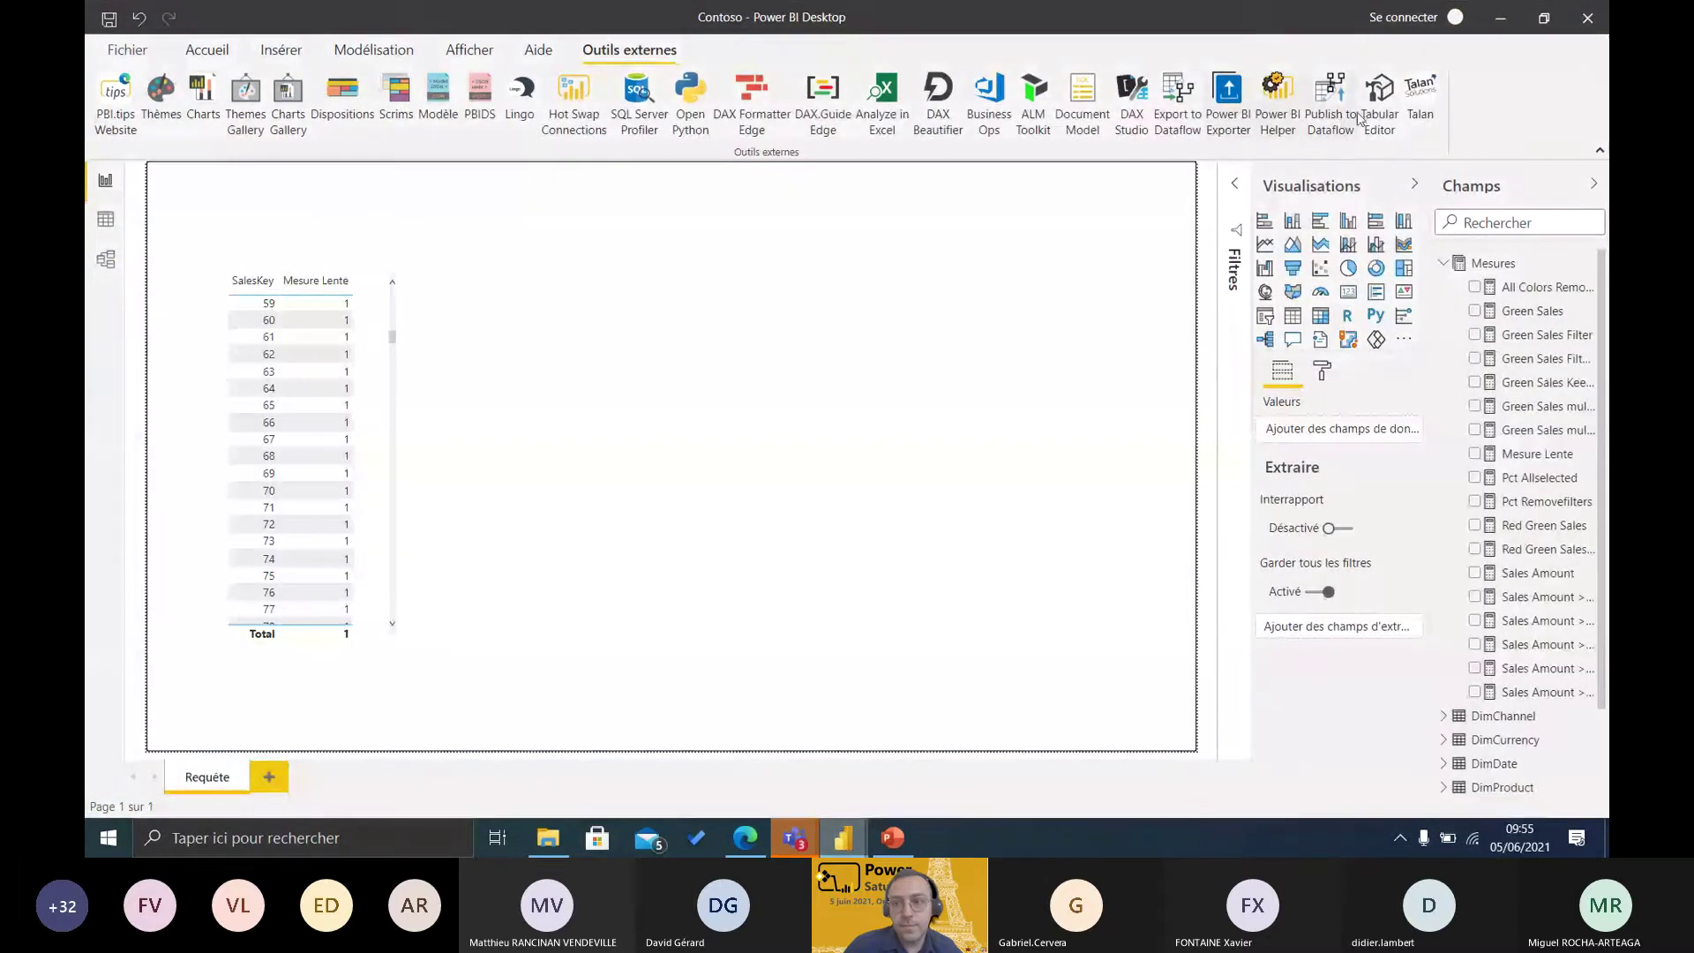
left_click(887, 843)
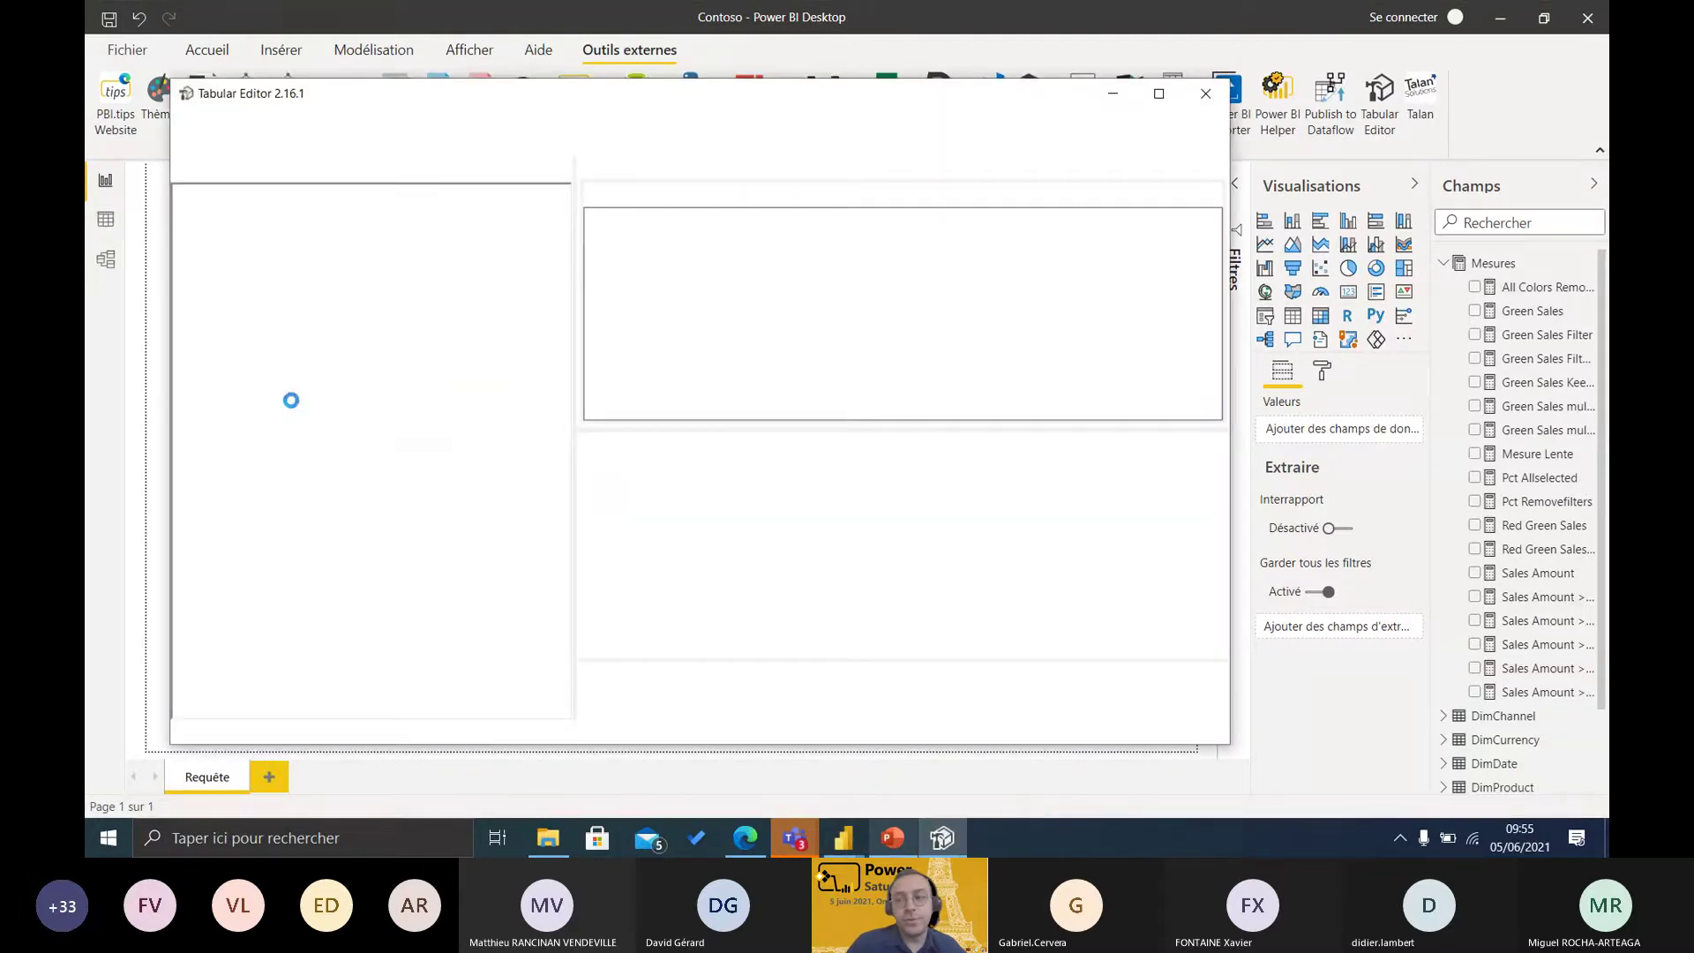
mouse_move(844, 839)
left_click(916, 760)
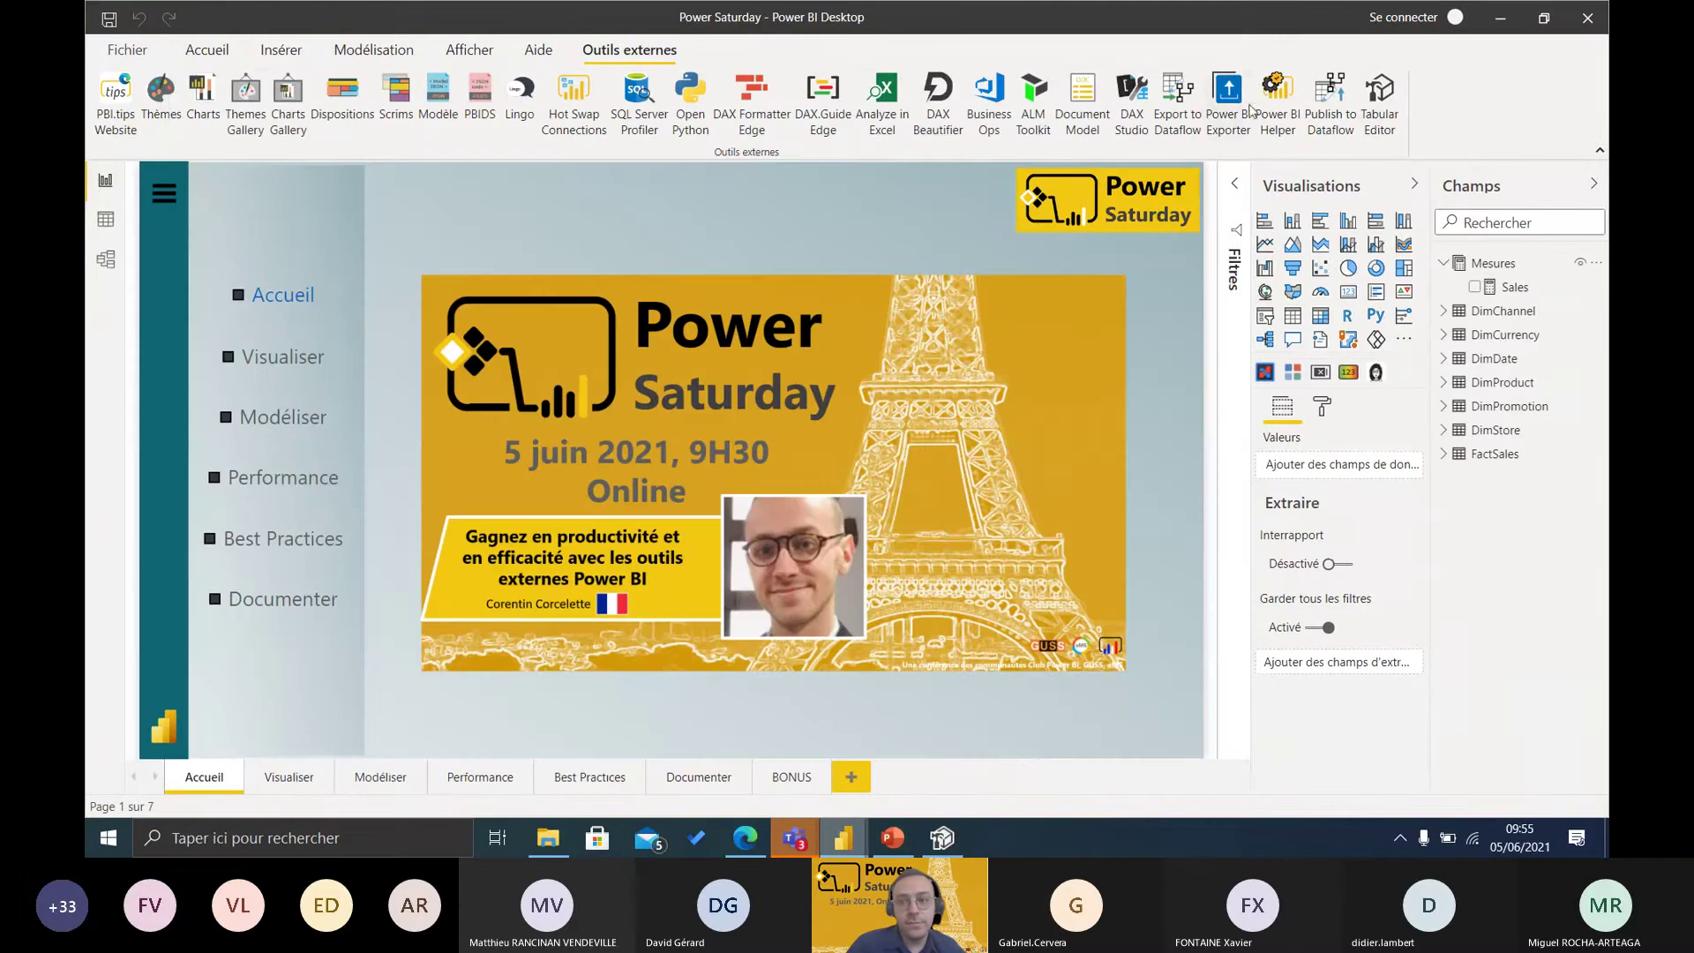
left_click(1381, 101)
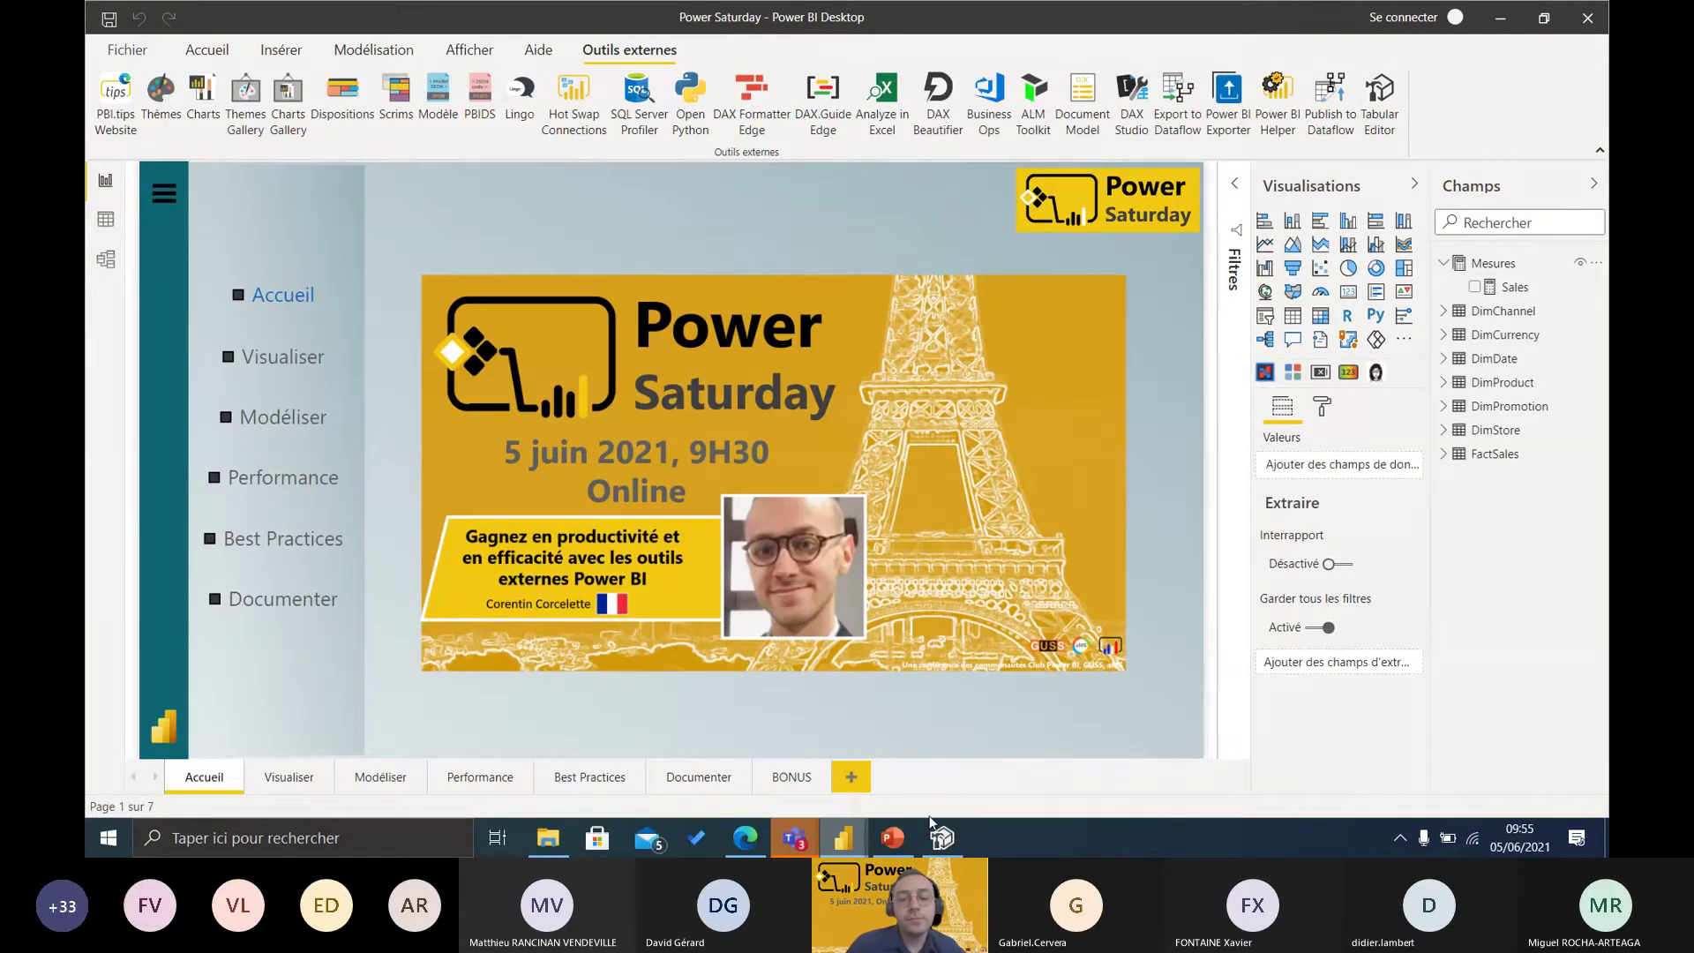
left_click(944, 768)
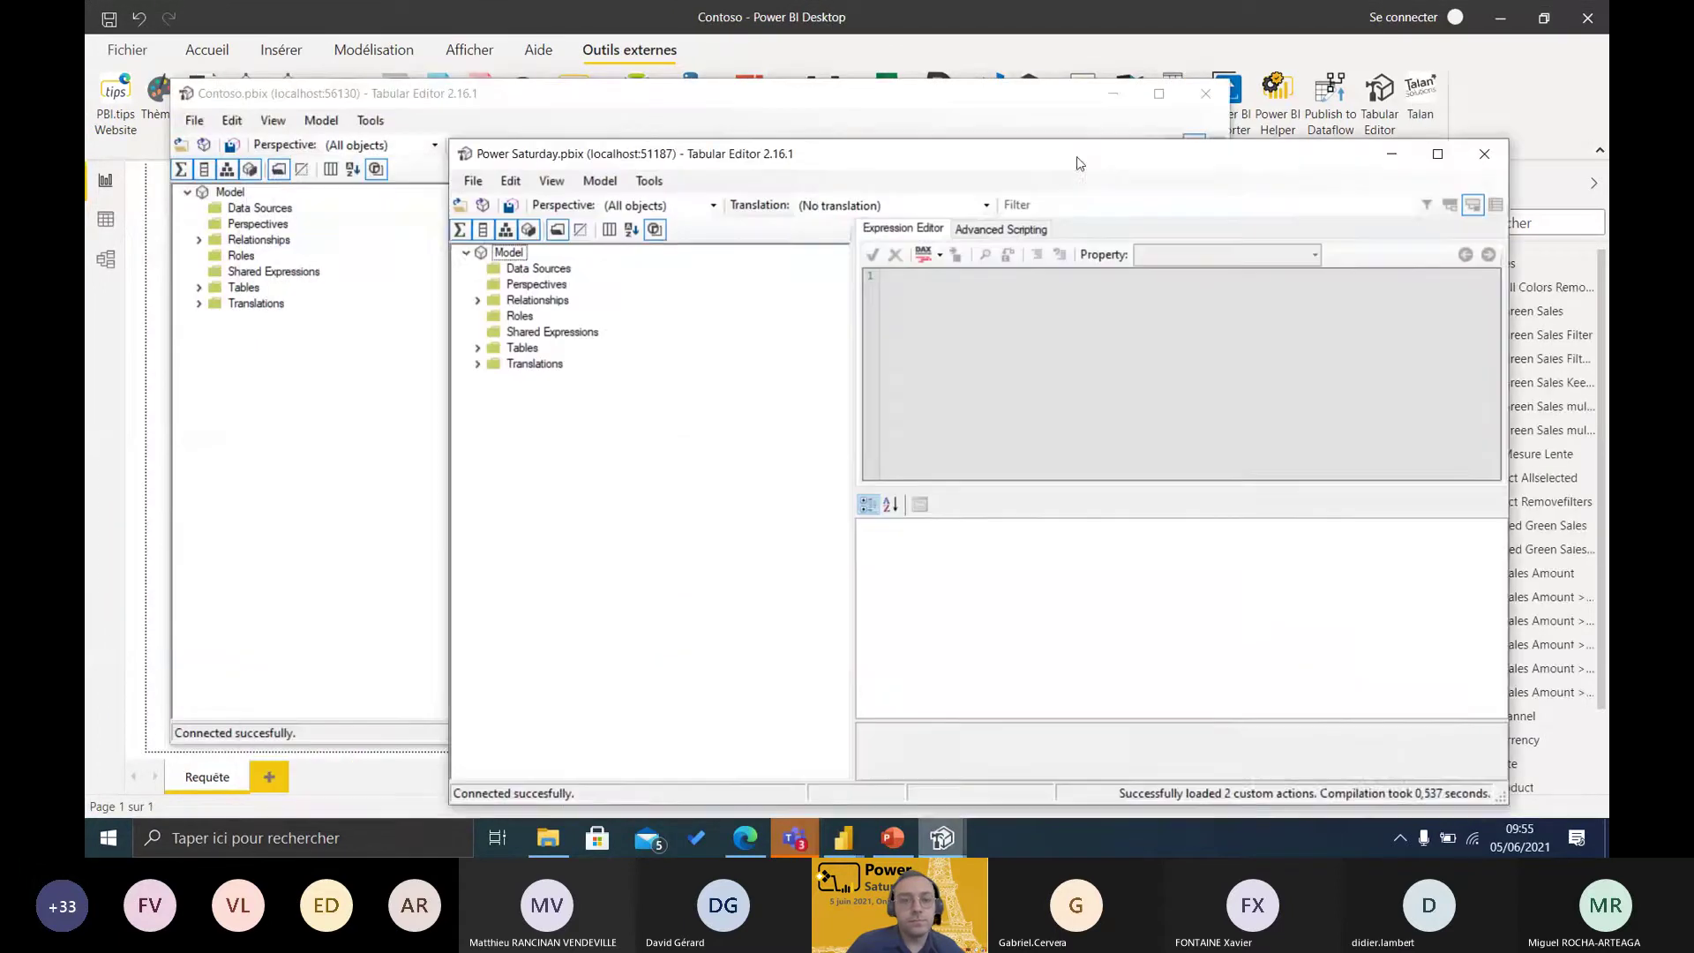
left_click_drag(1076, 163, 1114, 134)
- Copy the 18 measures from Green Sales to Mesure Lente in Contoso's Mesures table into the Power Saturday model's Mesures table
left_click(199, 288)
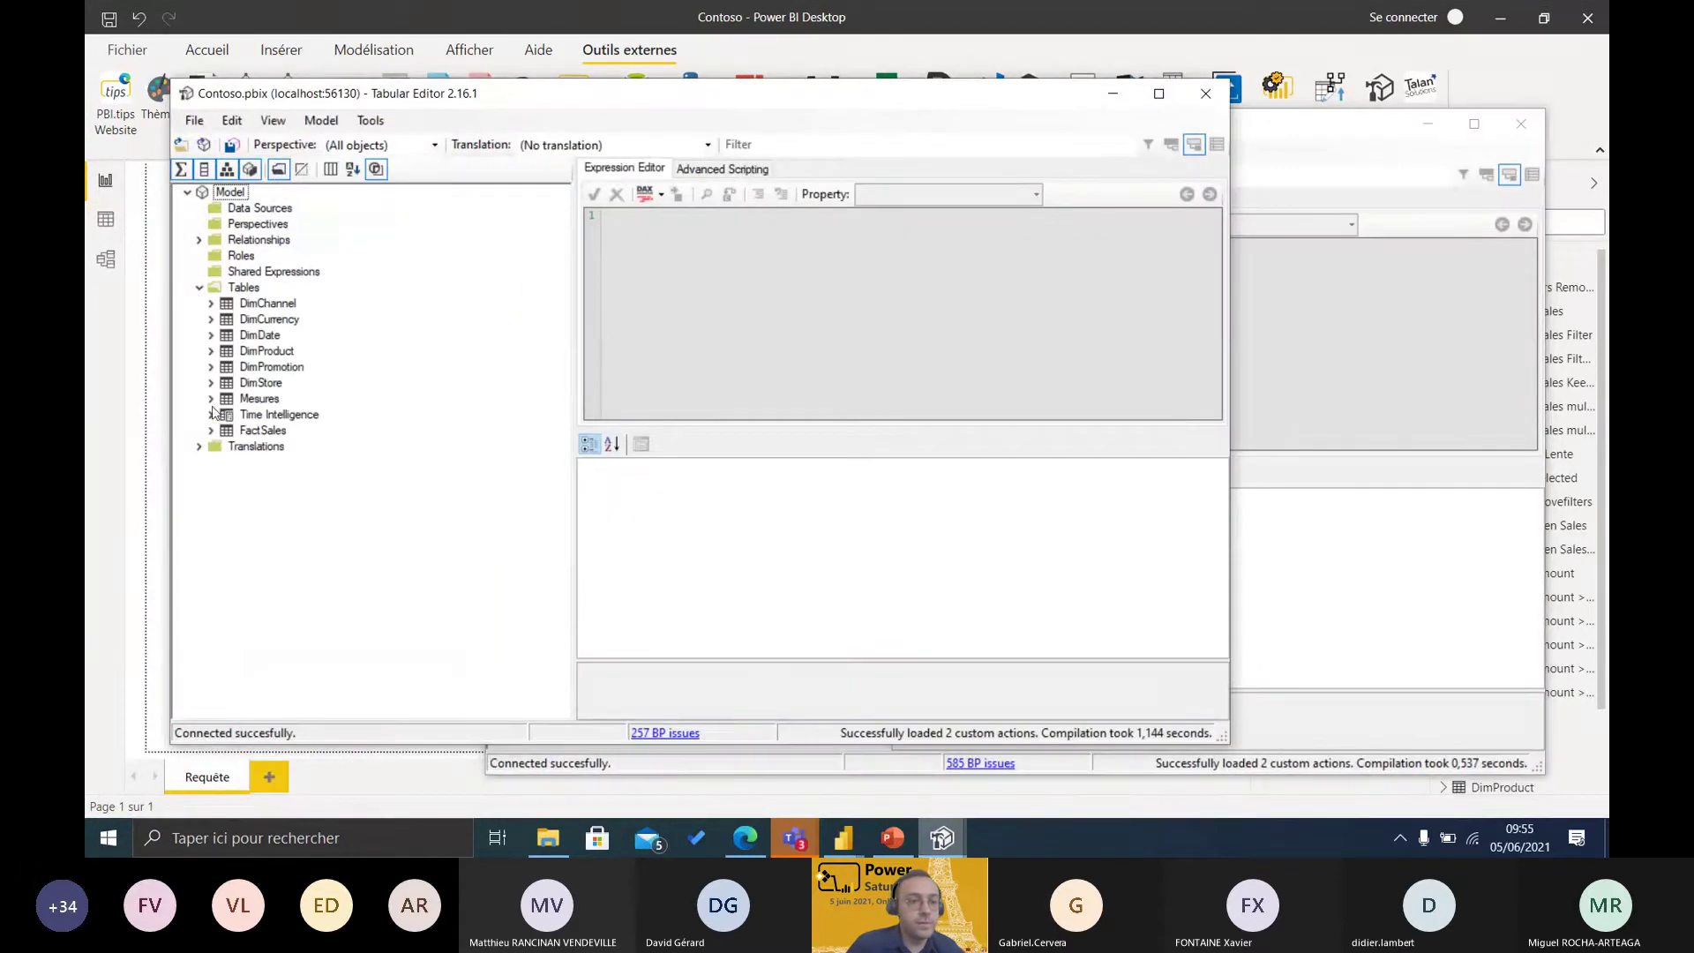
left_click(211, 399)
left_click(280, 431)
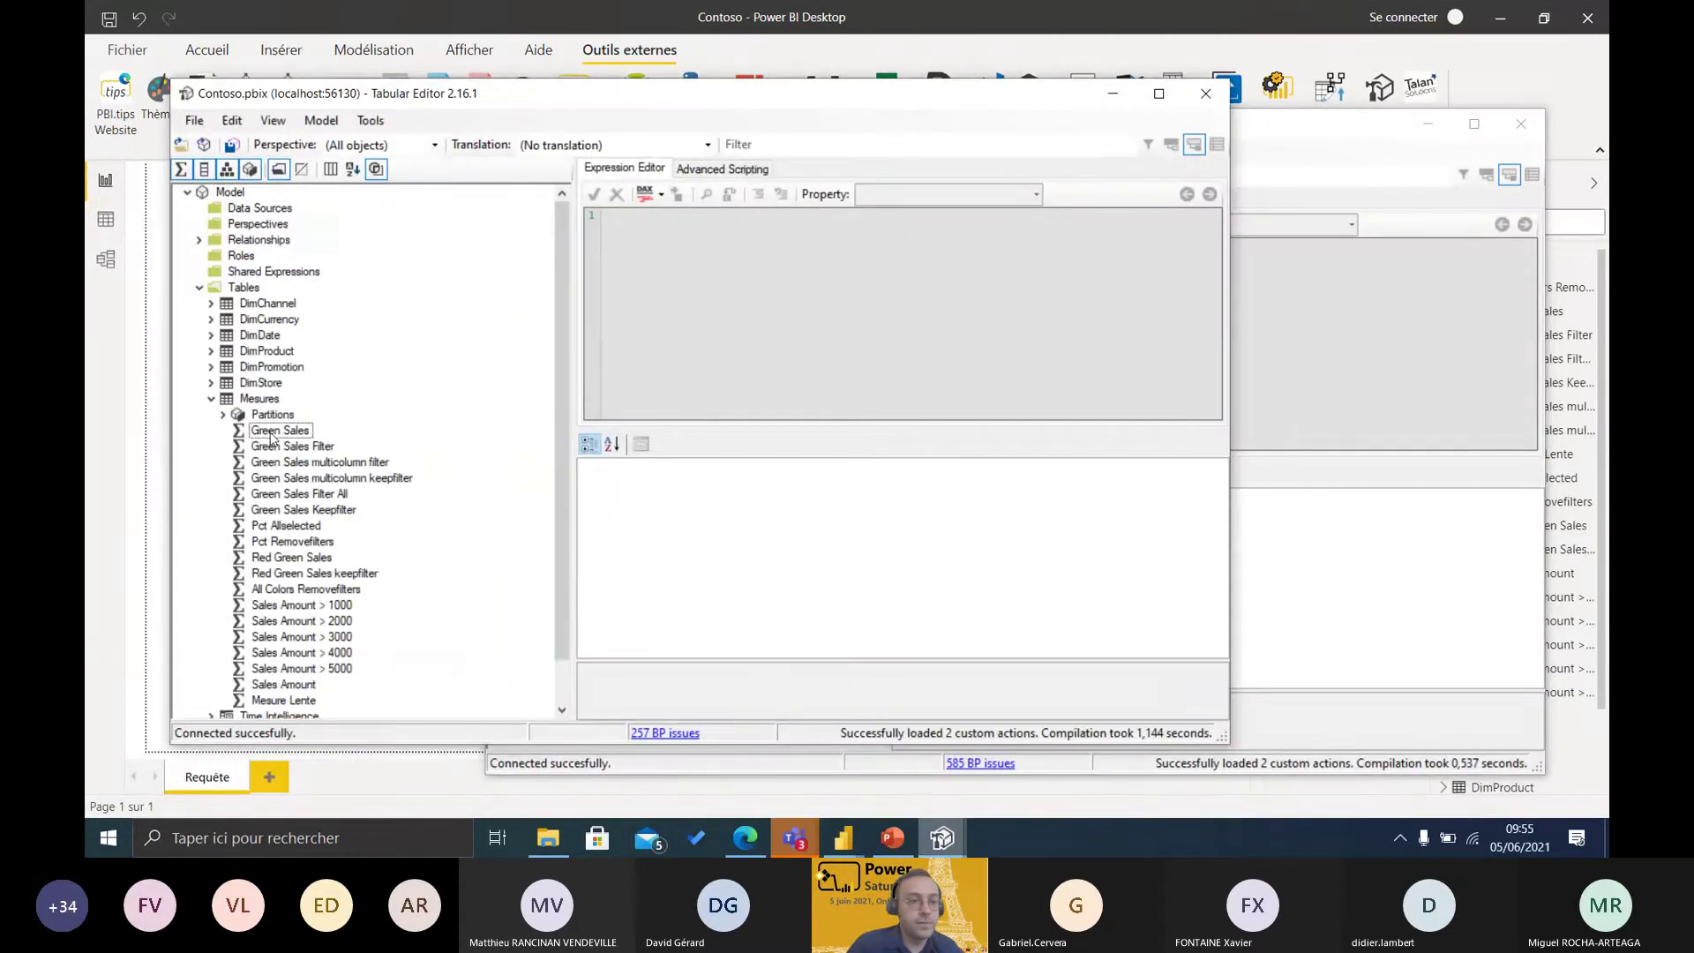
left_click(277, 688, "shift")
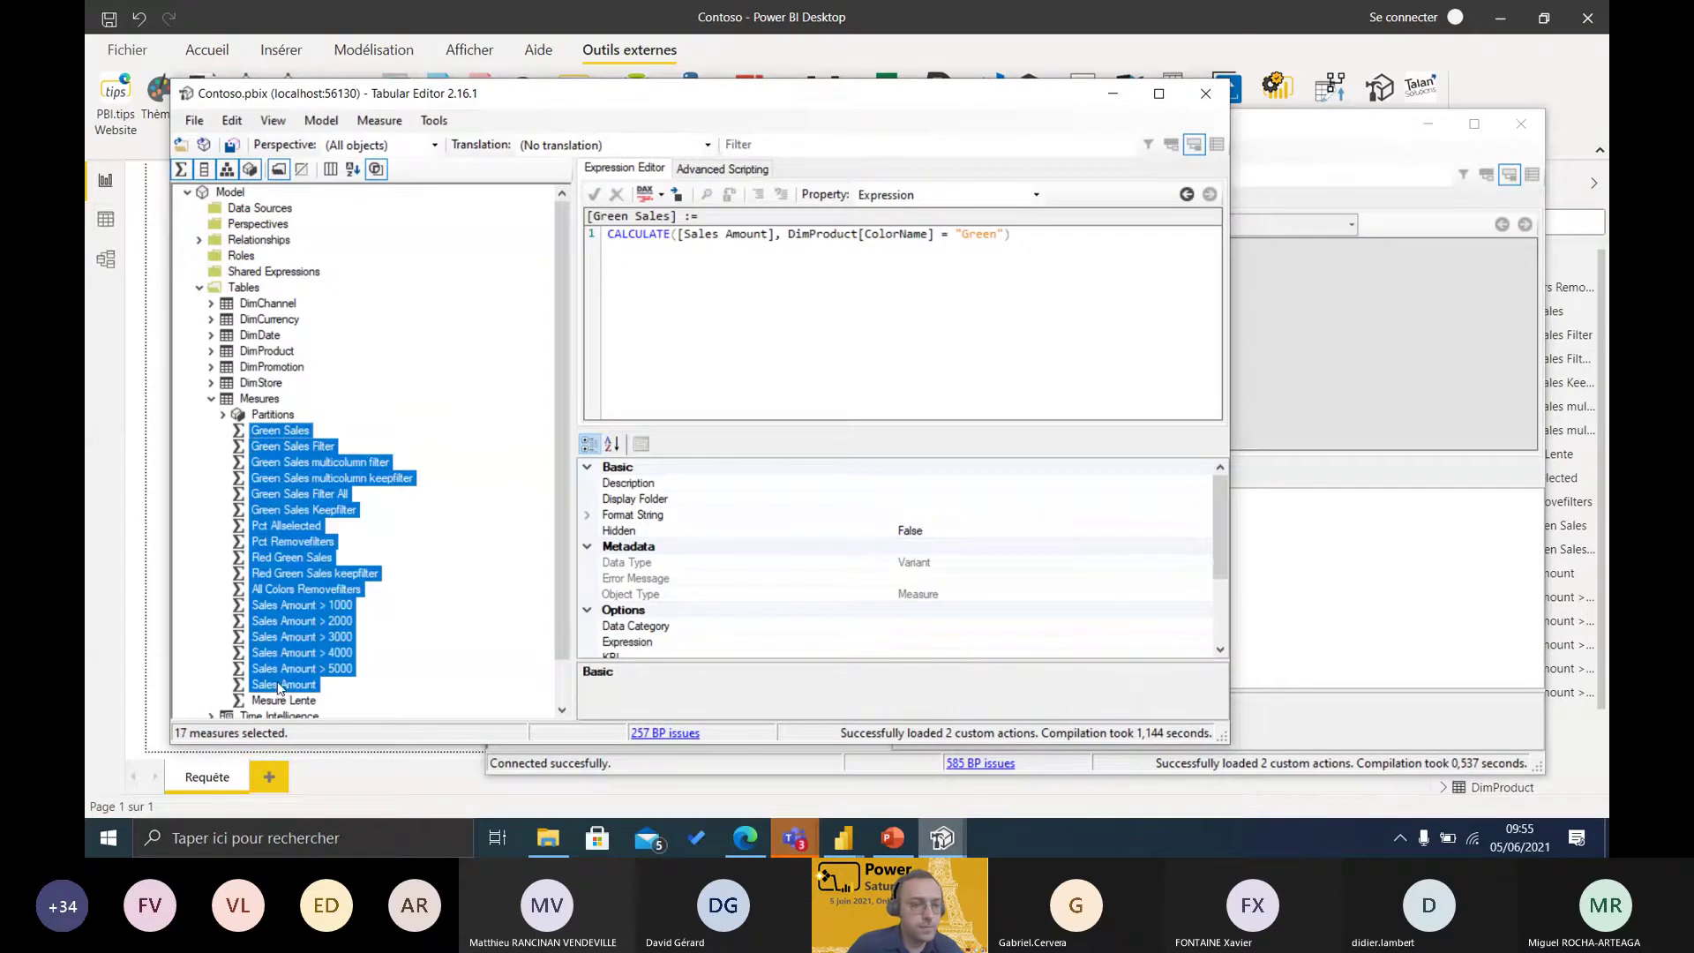
left_click(282, 700, "shift")
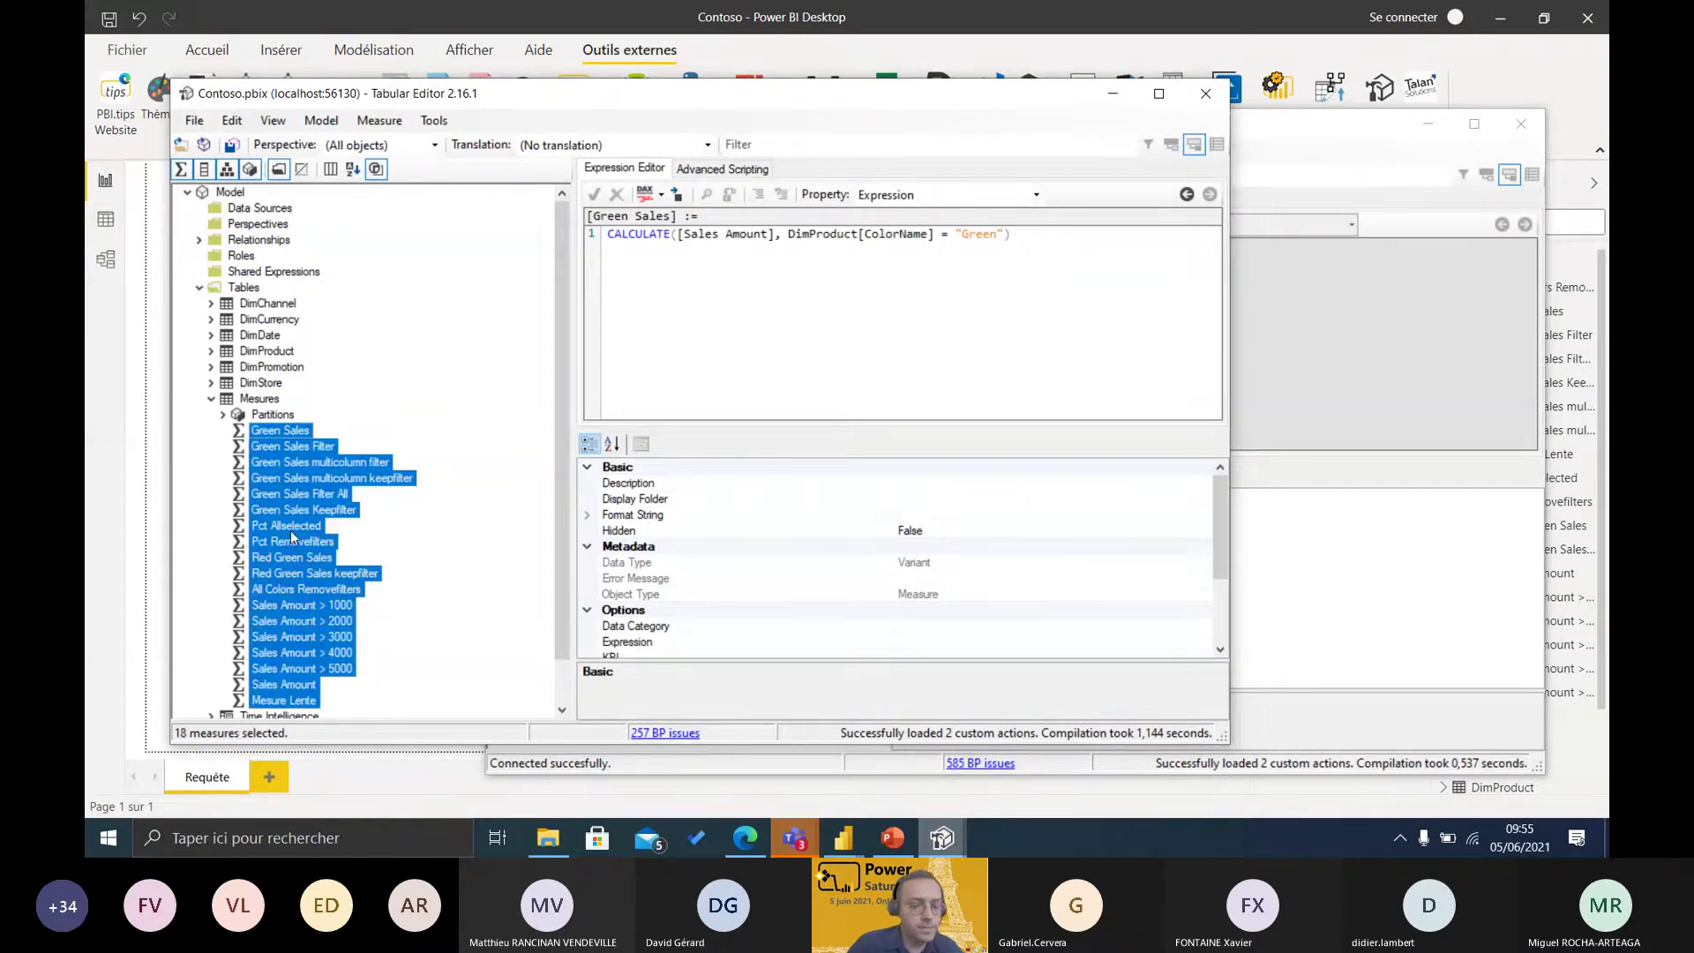
left_click(1284, 314)
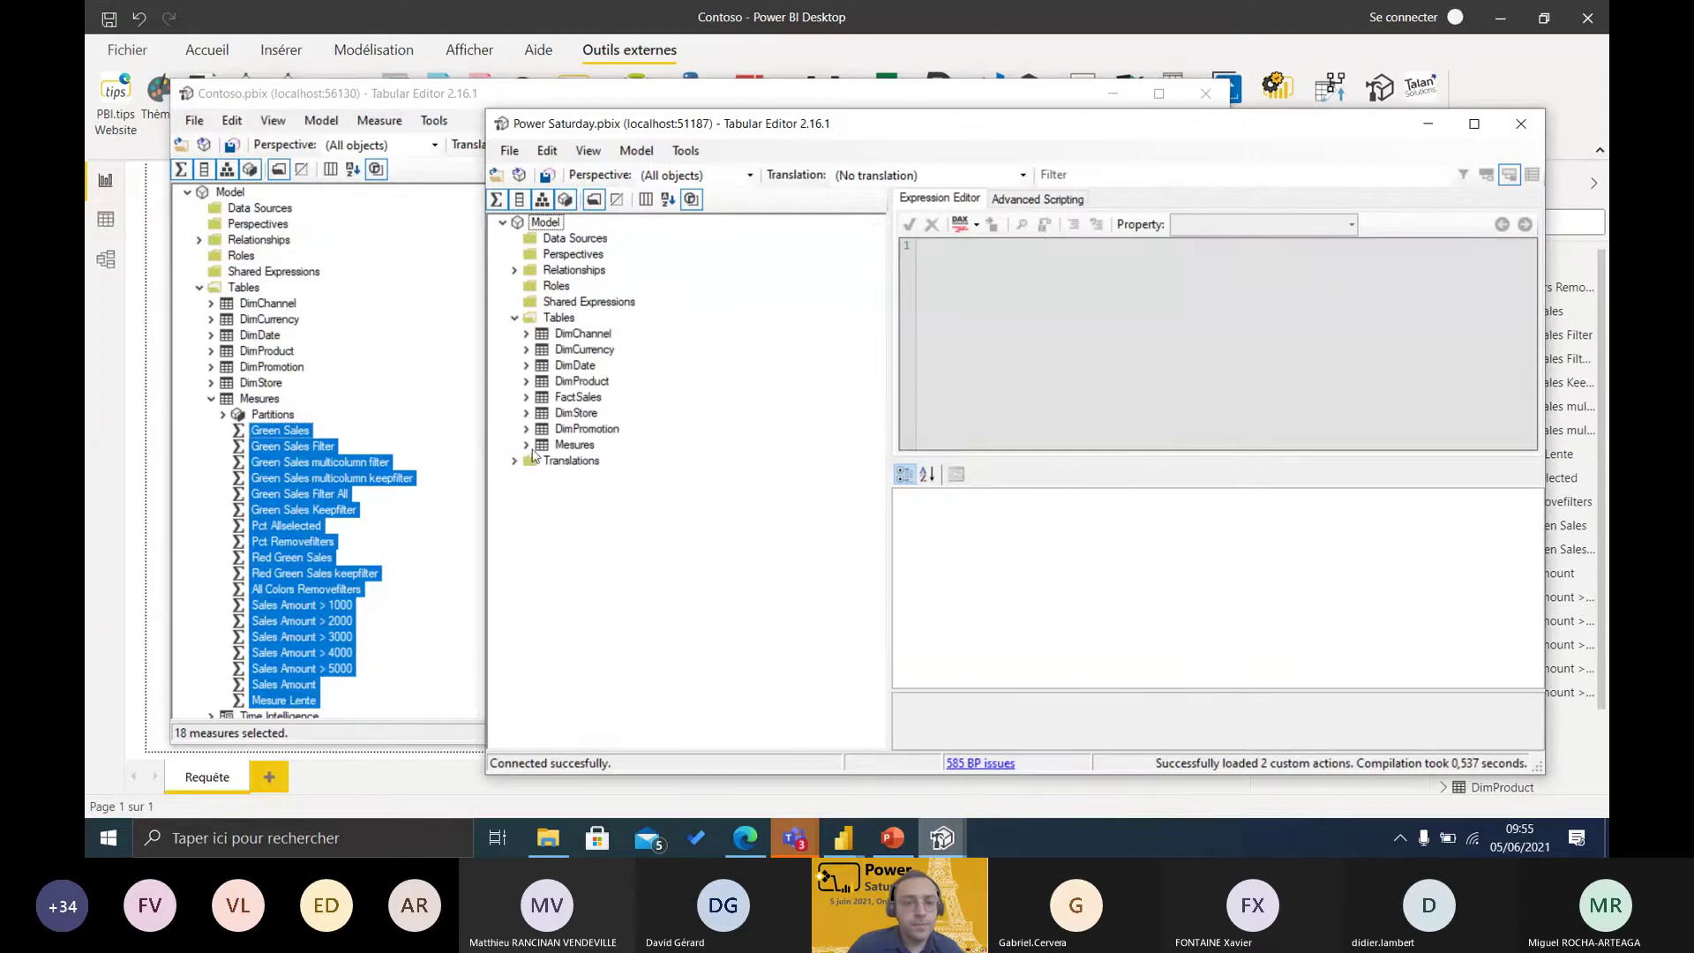
key("ctrl+v")
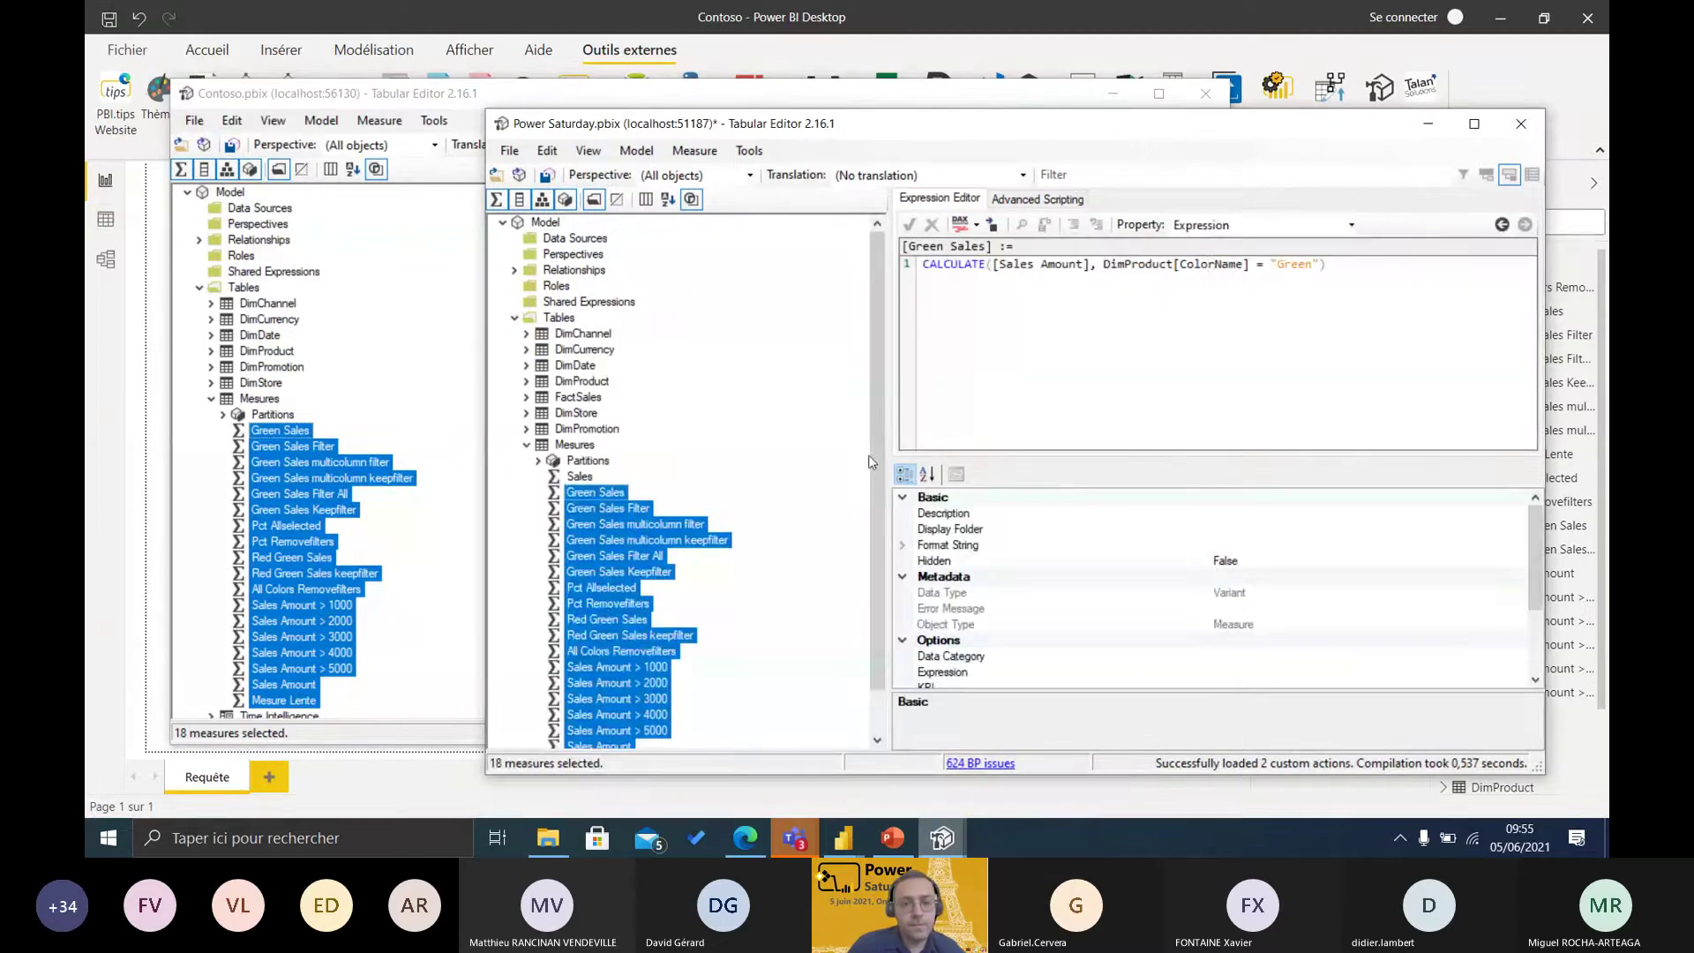
- Save the changes to the connected Power Saturday database and switch to the Power Saturday report in Power BI Desktop
left_click(550, 175)
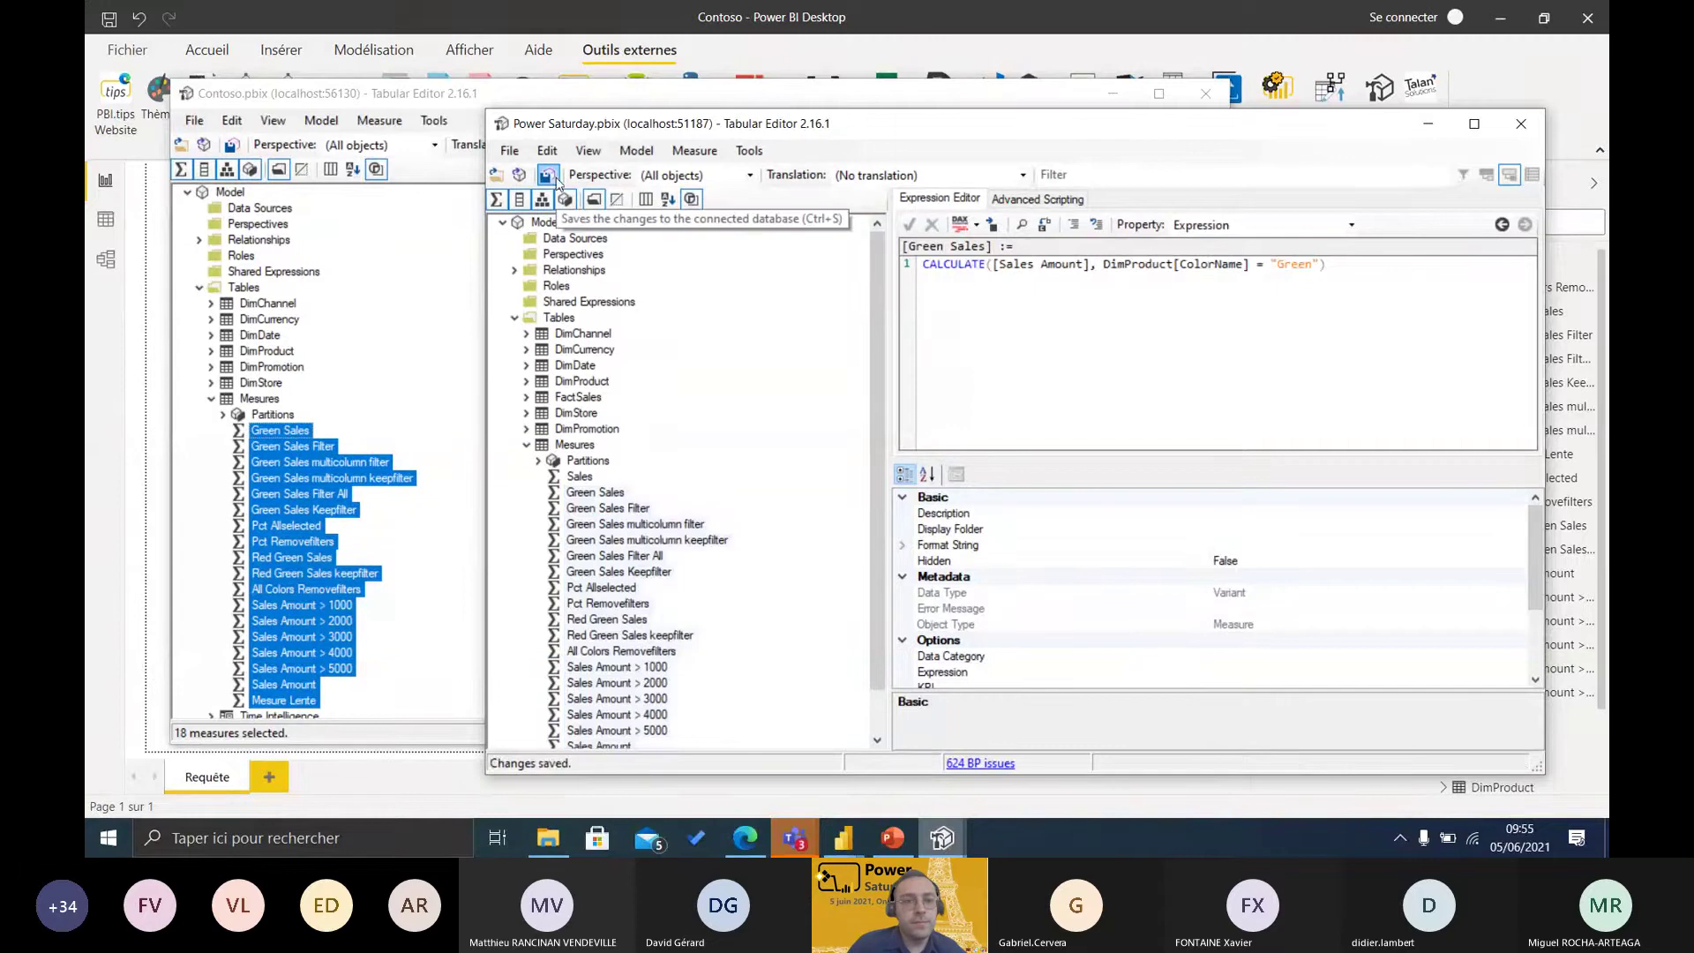
left_click(550, 175)
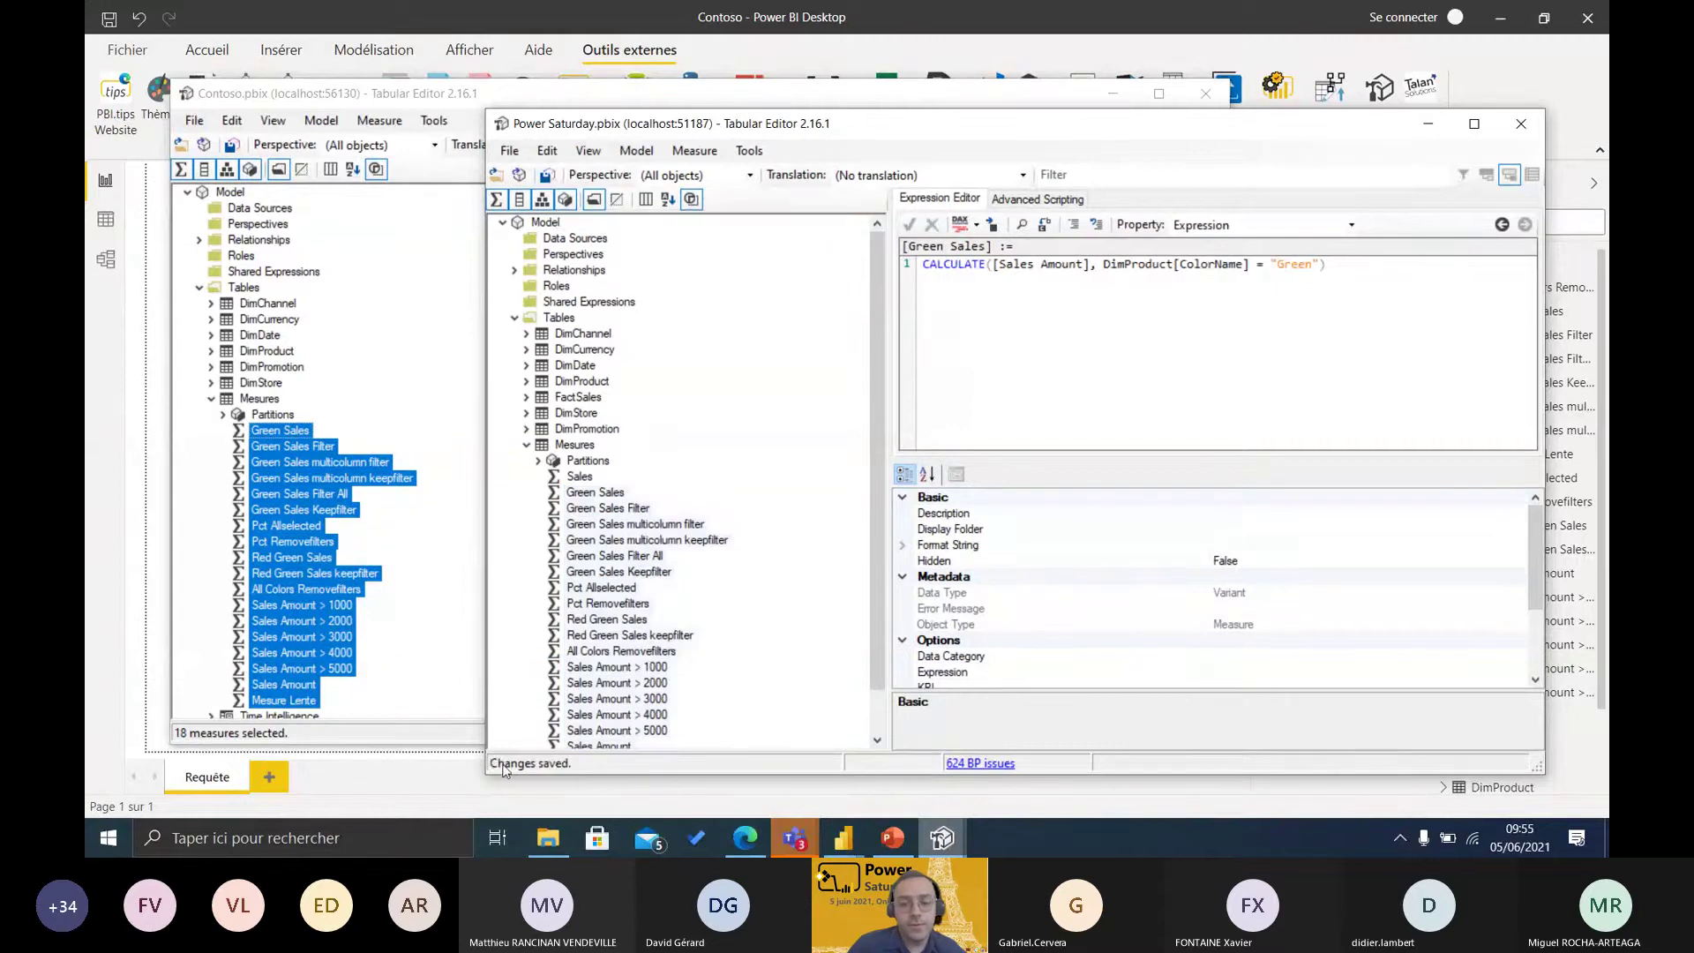
left_click(942, 839)
left_click(953, 781)
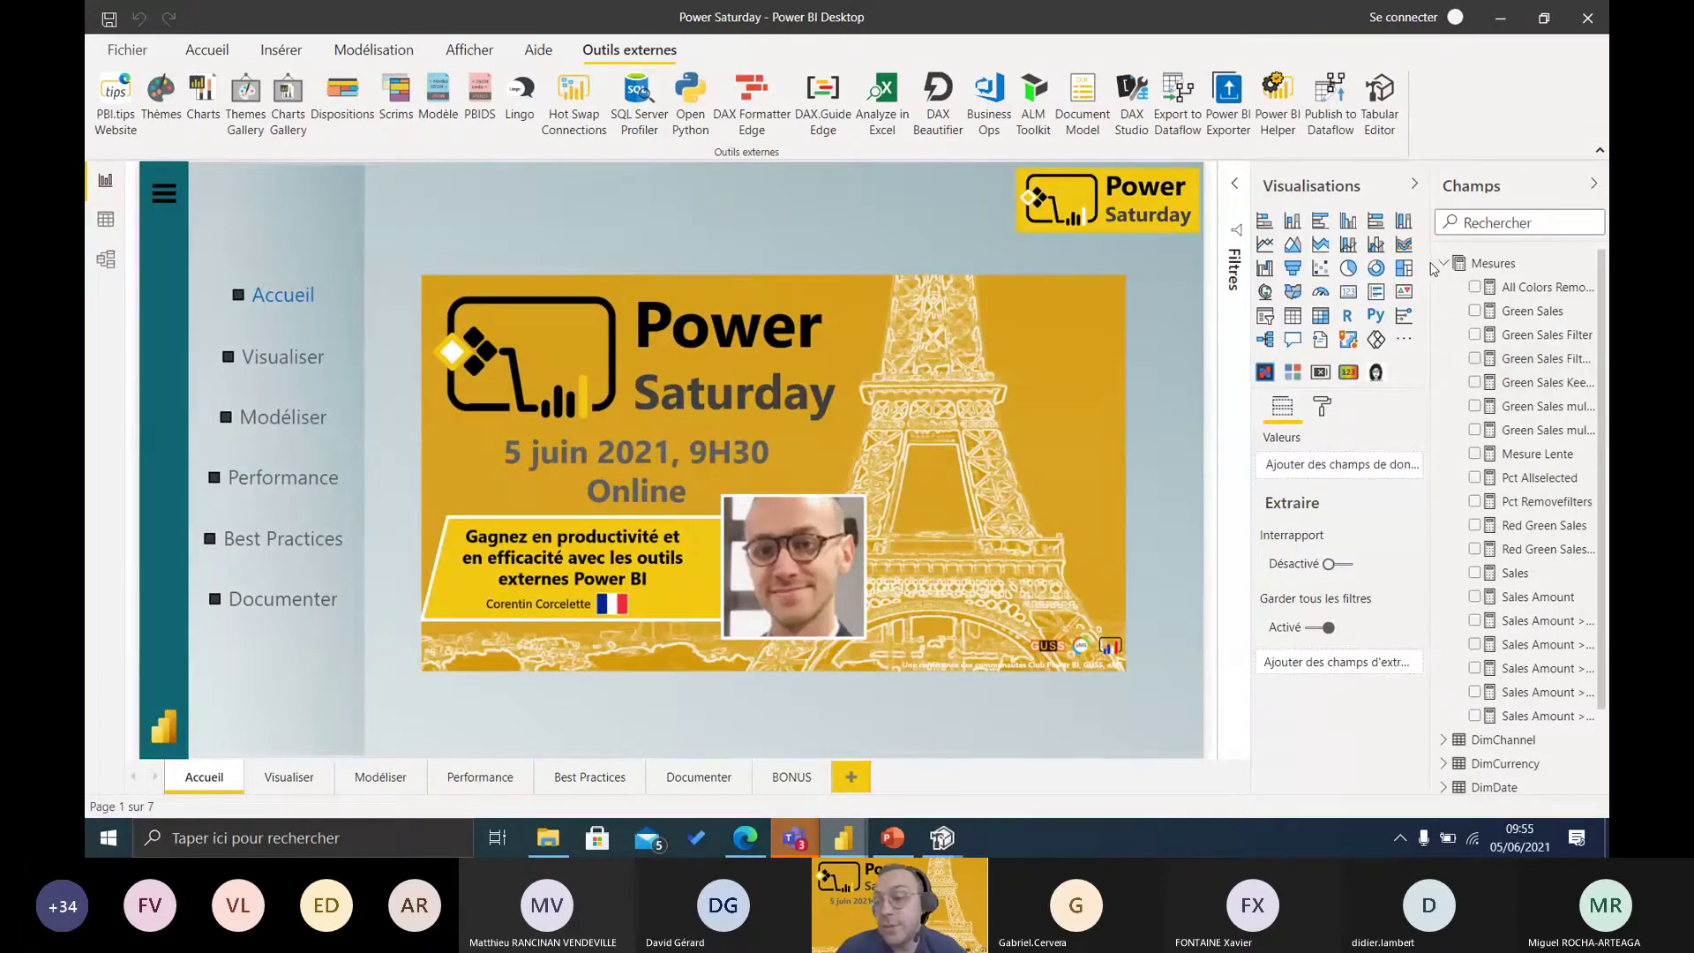
- Widen the field list, inspect the formulas of several copied measures such as Red Green Sales, and show the Modéliser report page
left_click_drag(1432, 267, 1401, 269)
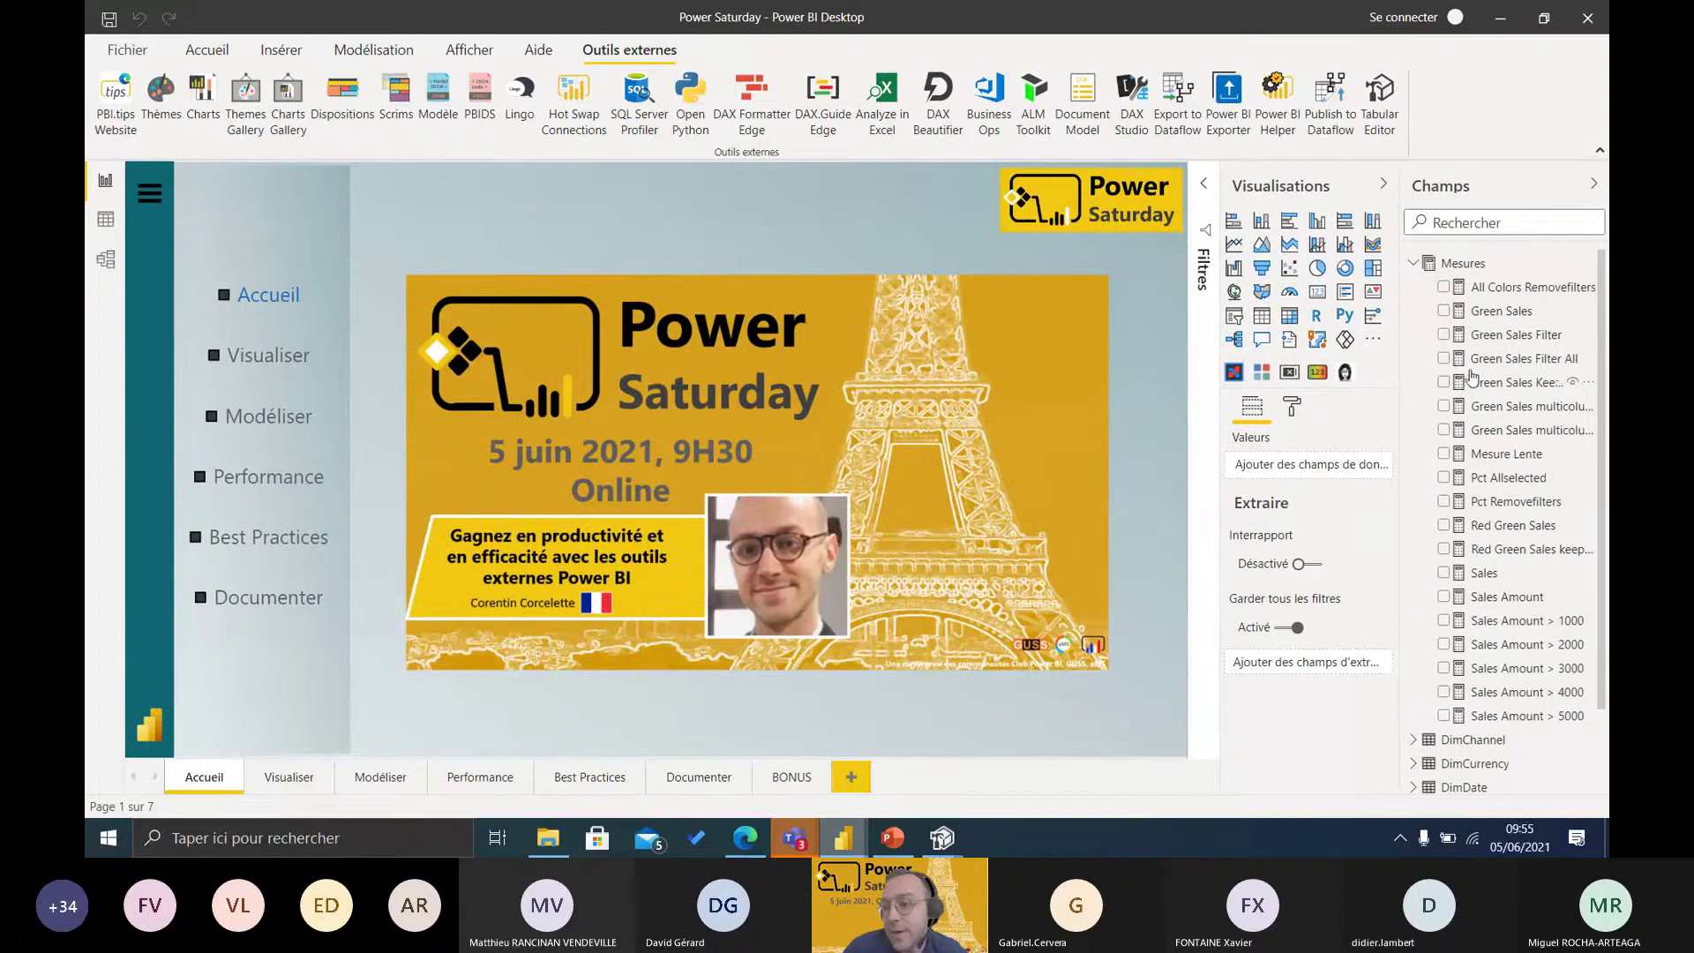
left_click(1491, 408)
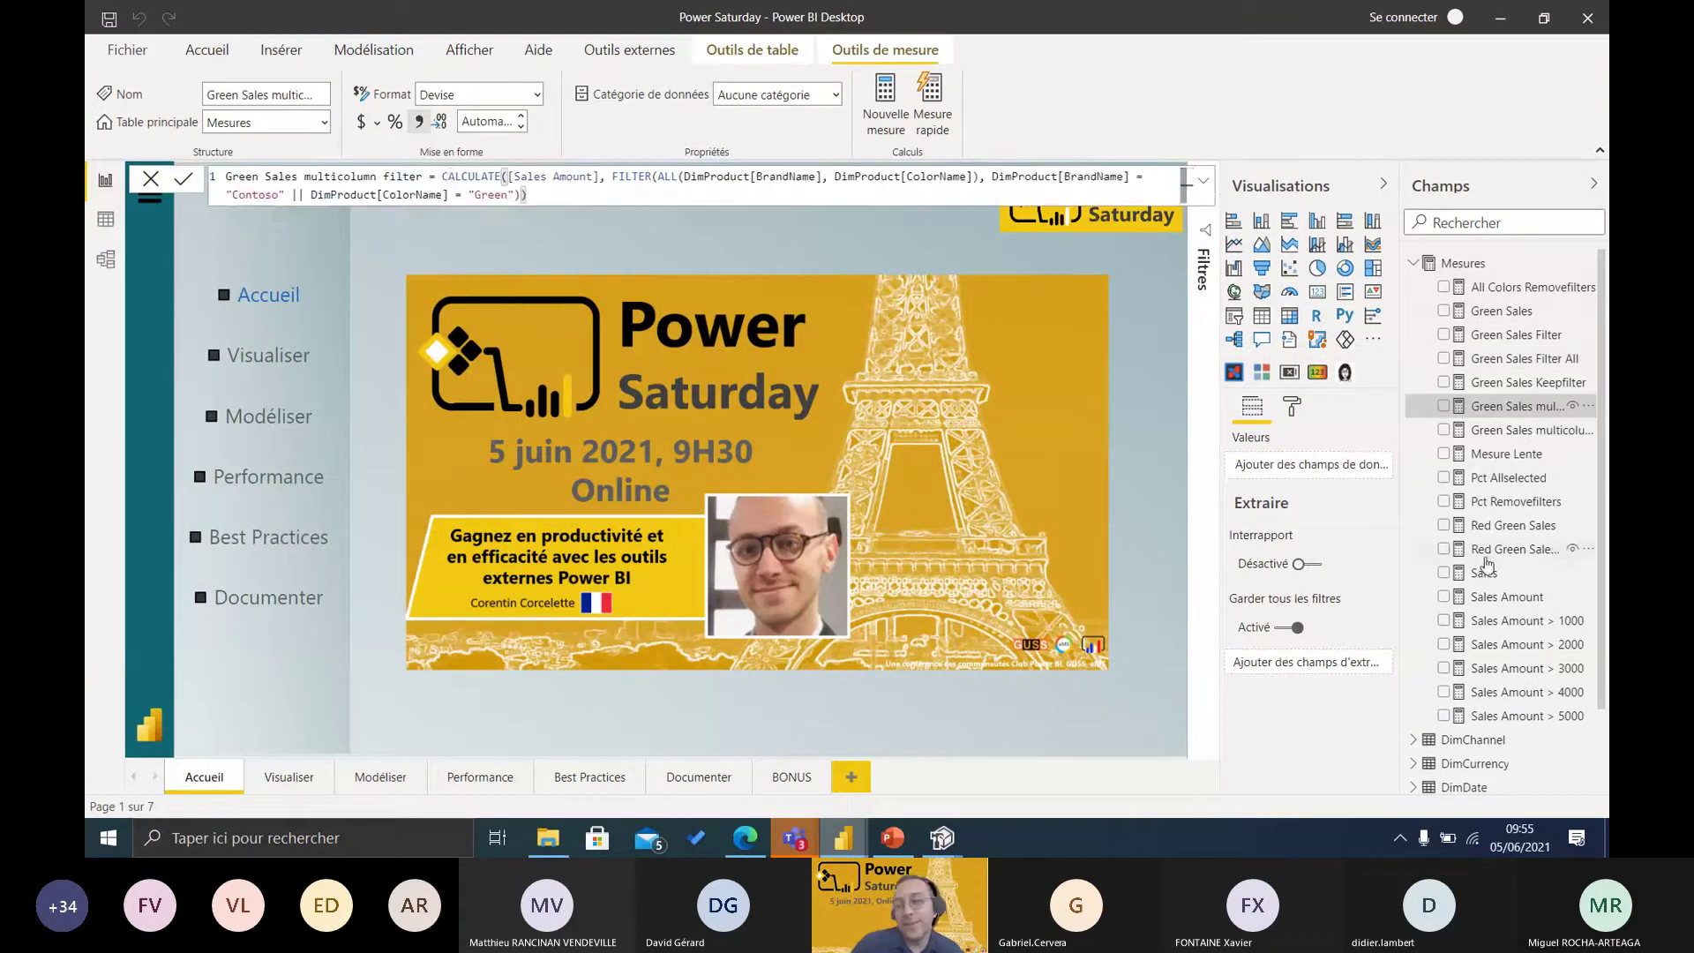
left_click(1509, 621)
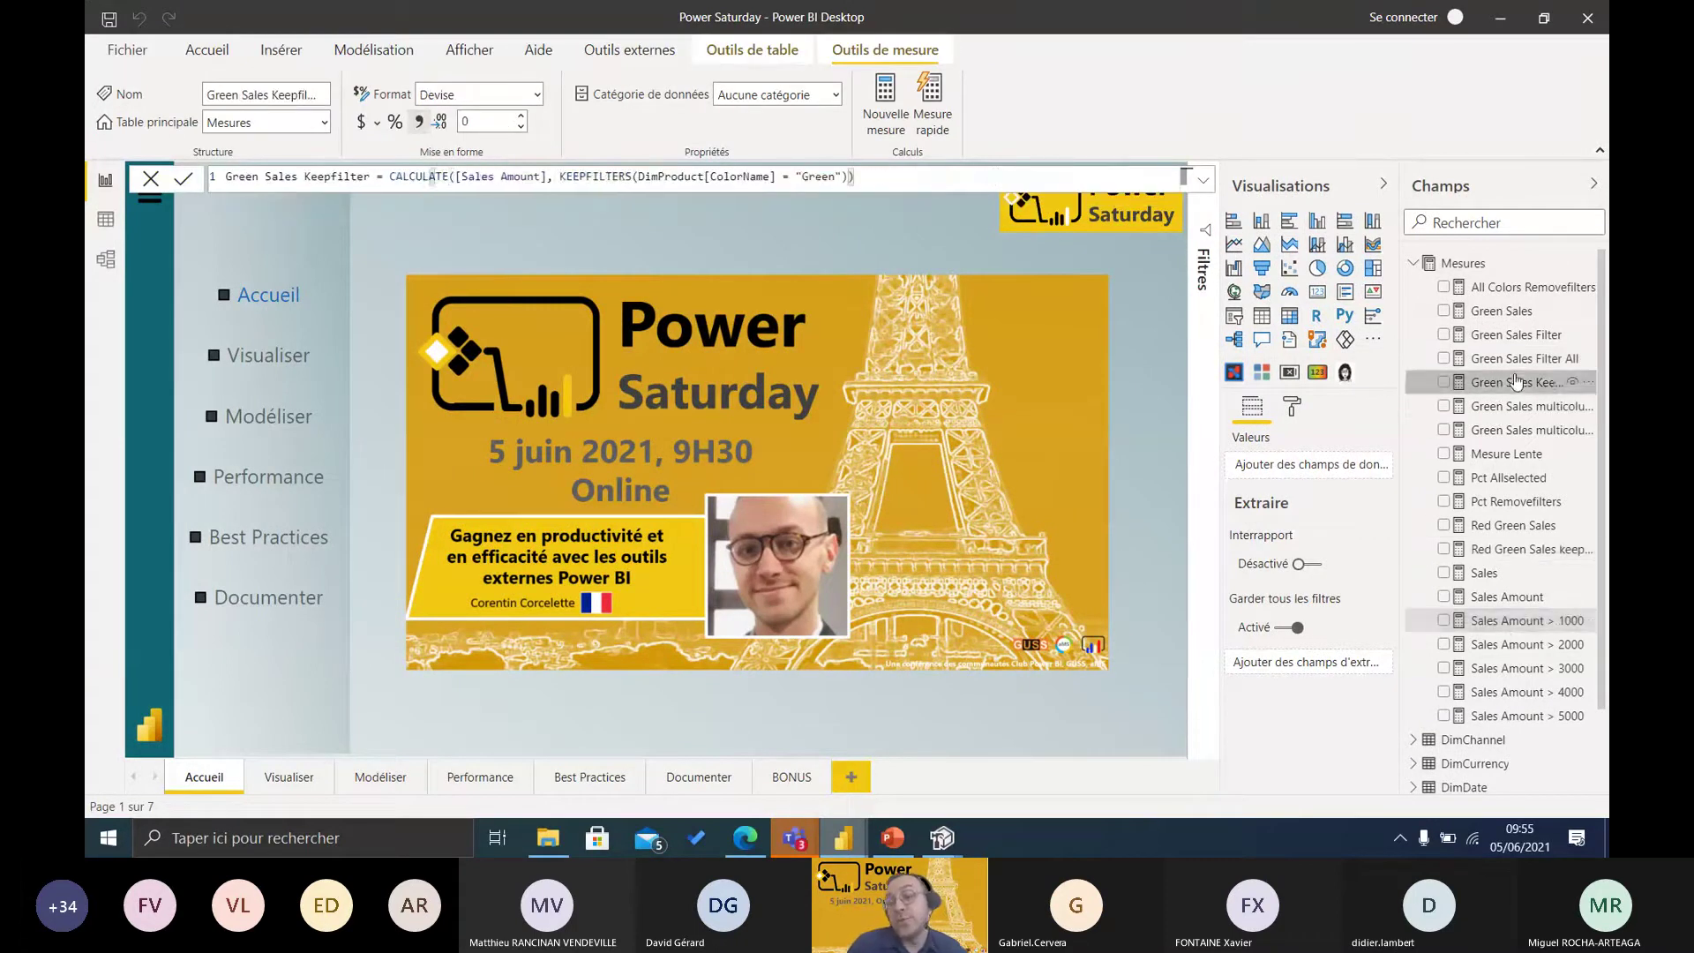
left_click(1518, 430)
left_click(1514, 525)
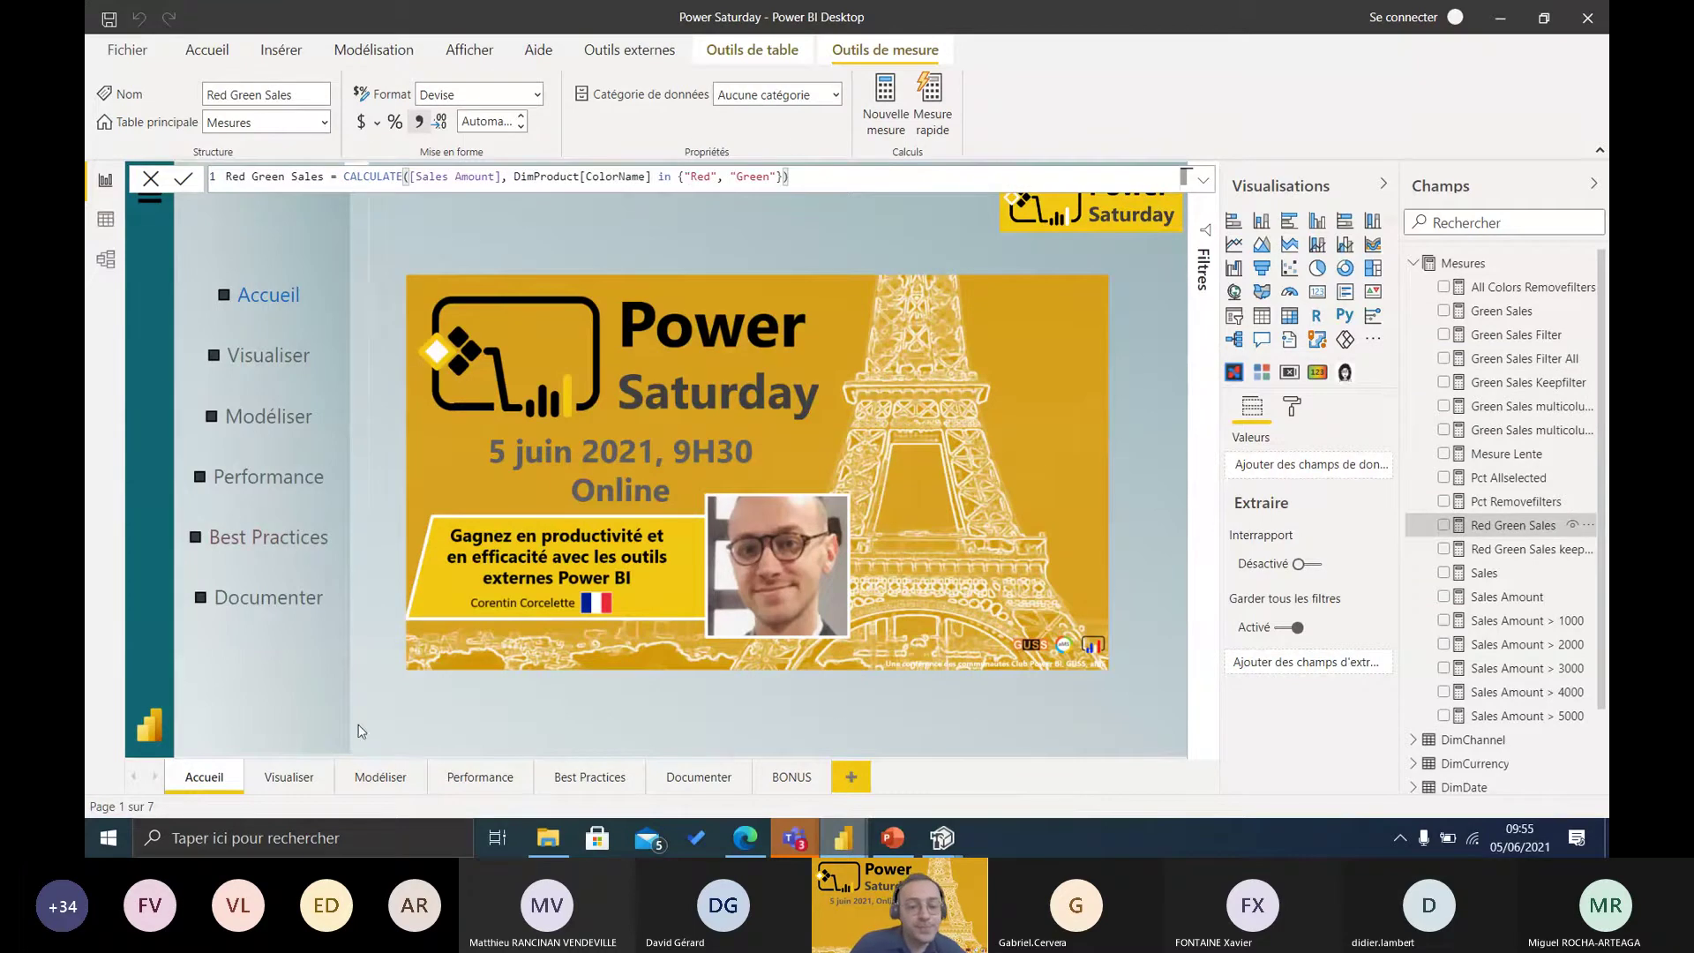
left_click(380, 776)
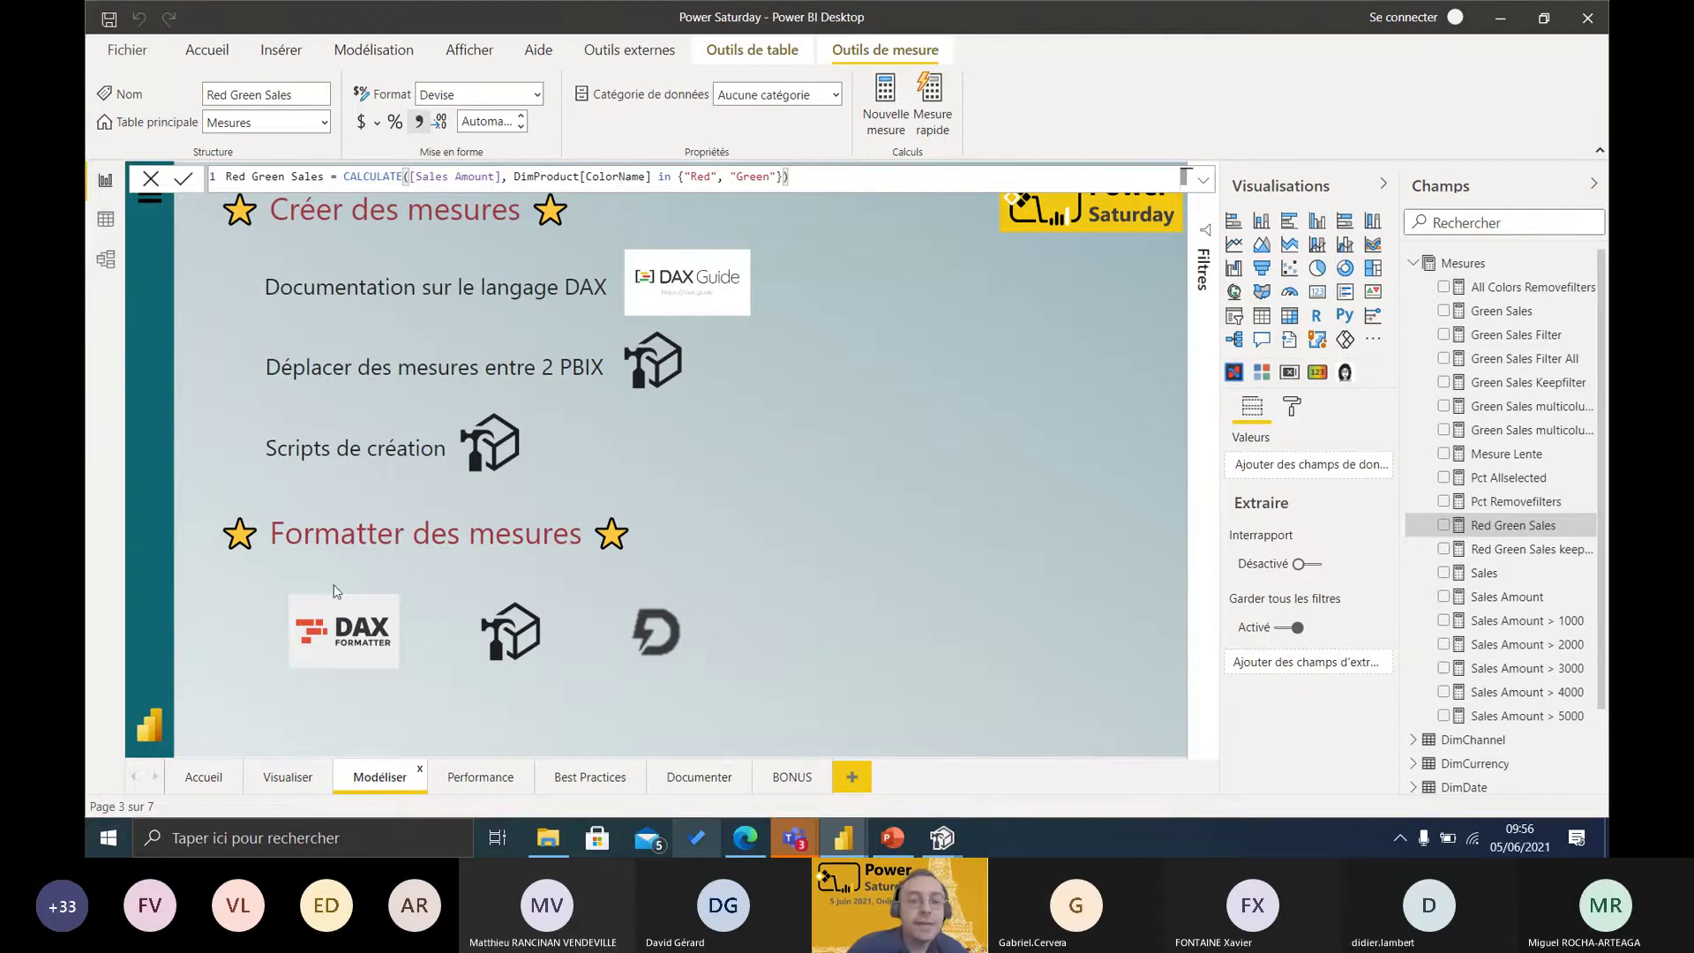
- Close the Contoso Tabular Editor window and open the Advanced Scripting editor for the Power Saturday model
mouse_move(937, 820)
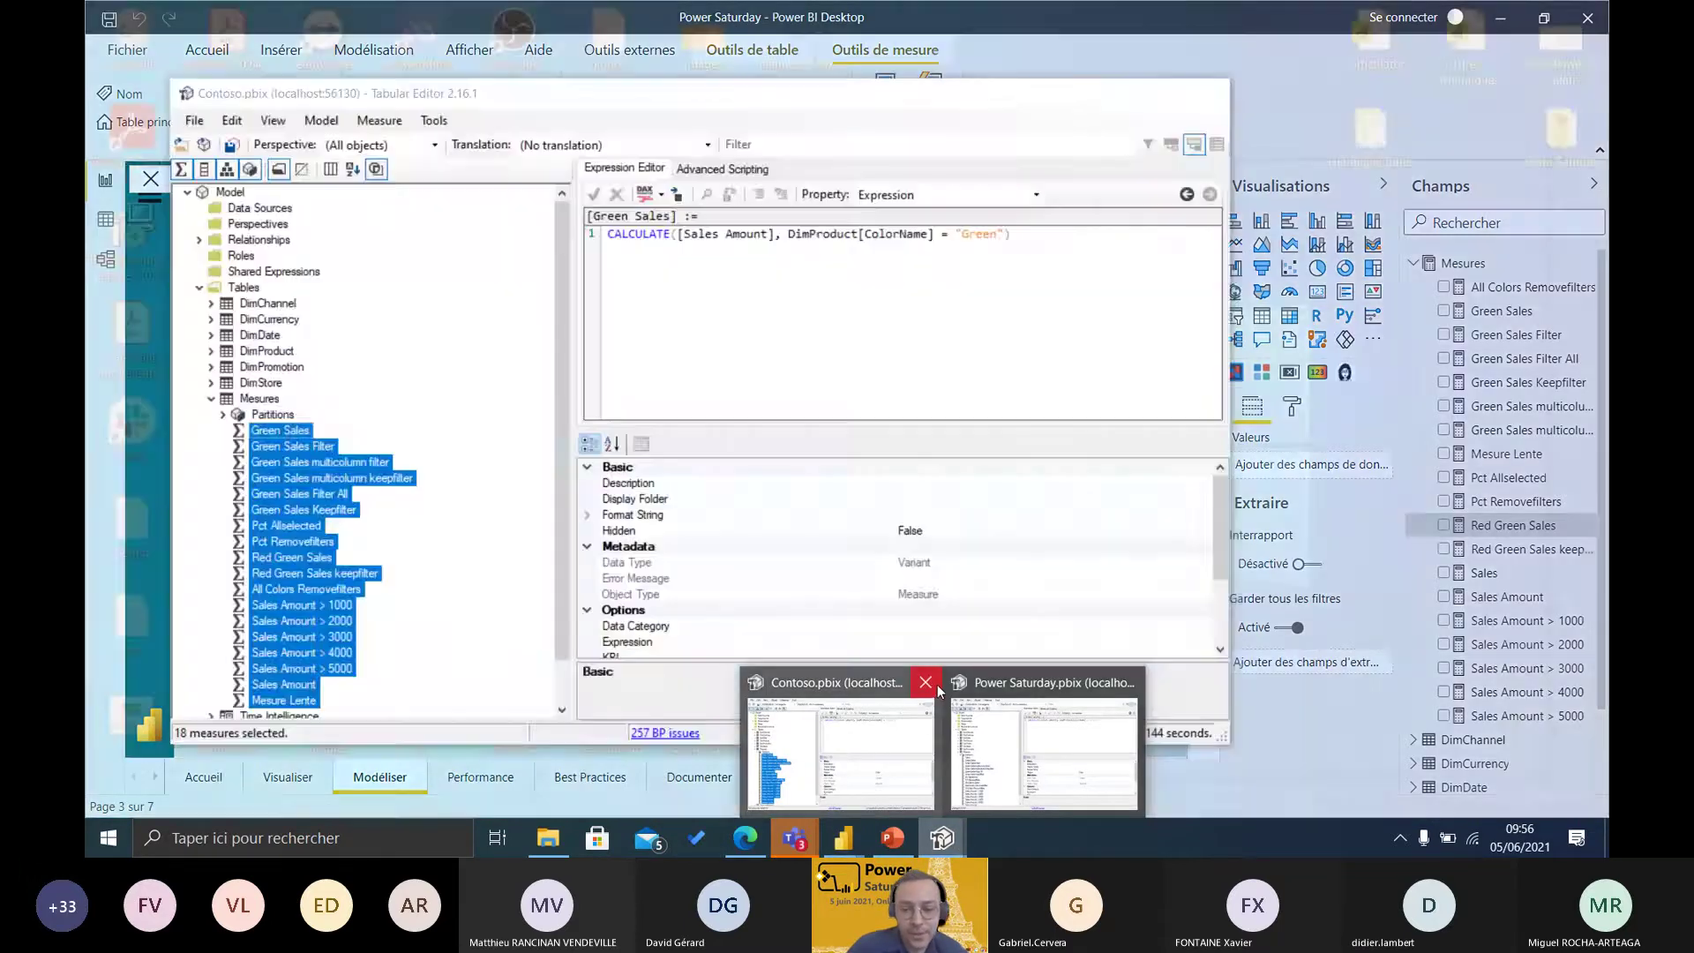
left_click(935, 685)
left_click(966, 785)
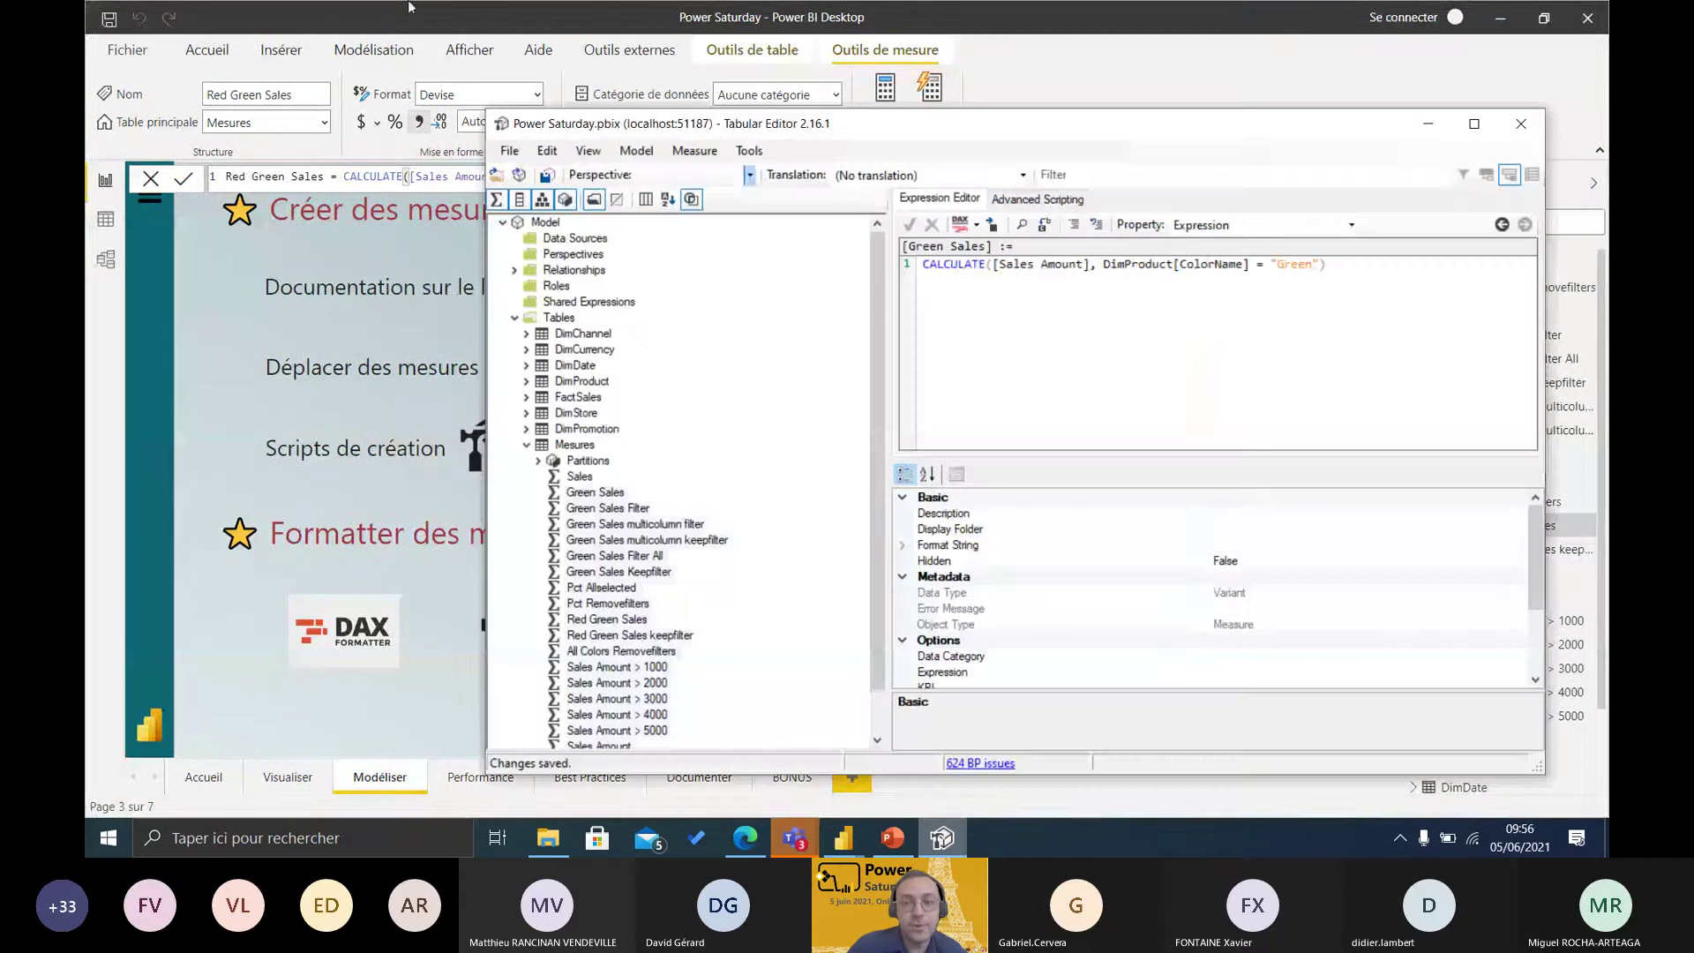
left_click(527, 445)
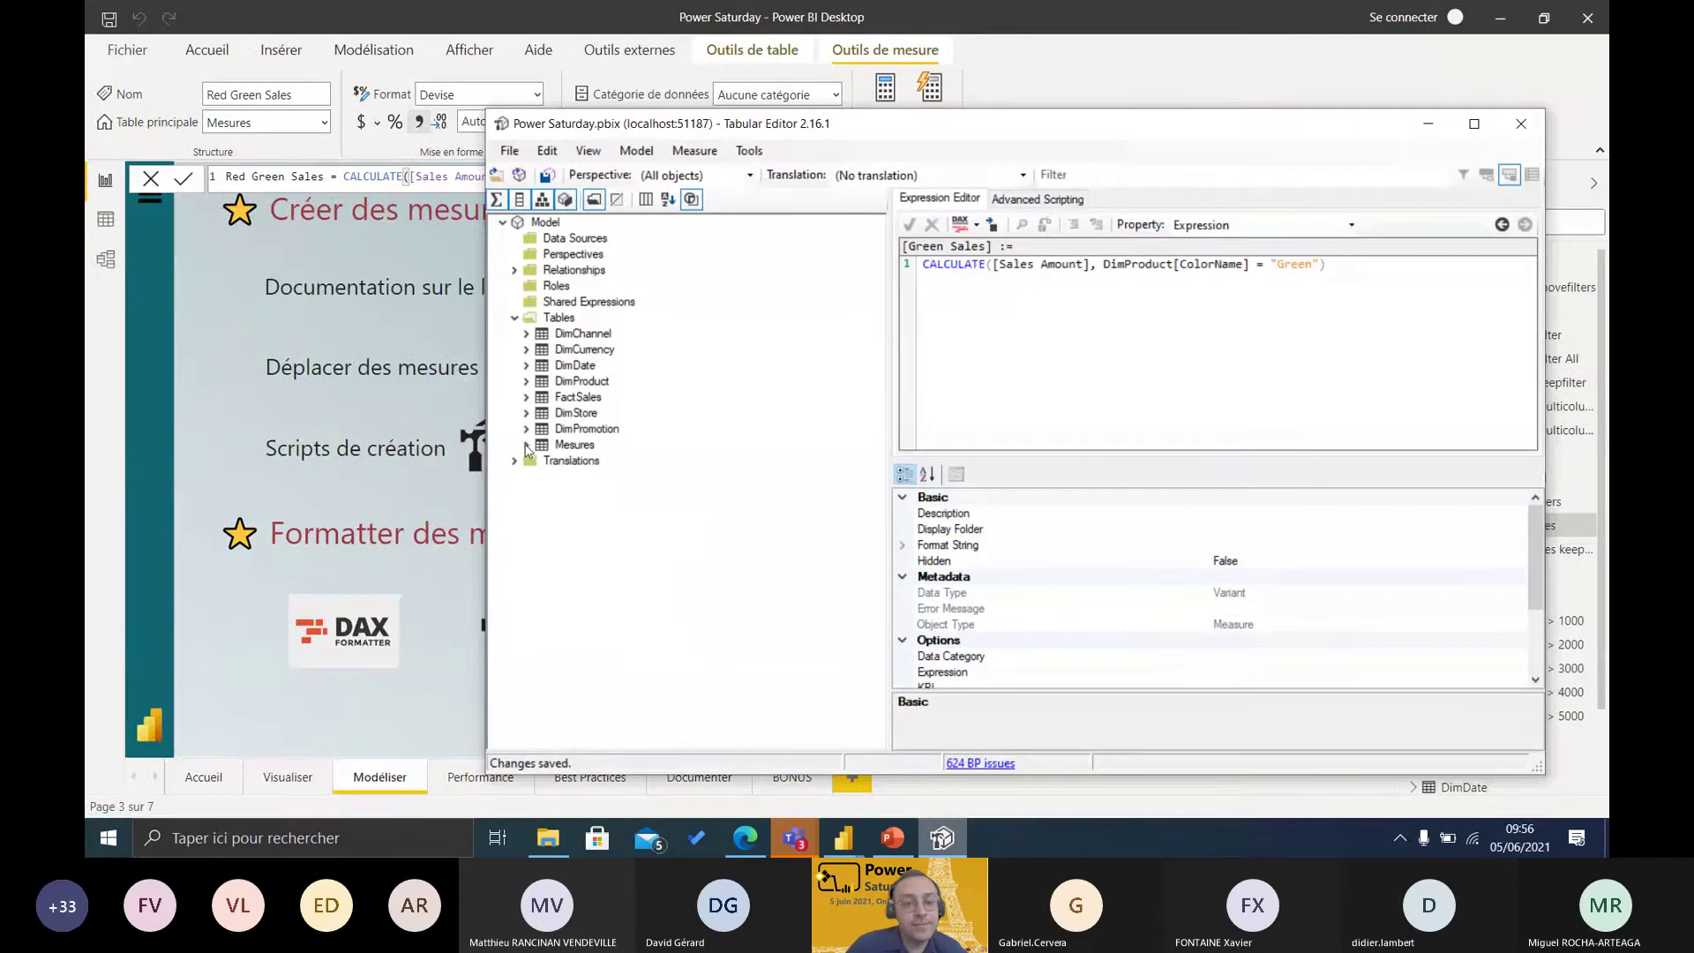
left_click(1034, 203)
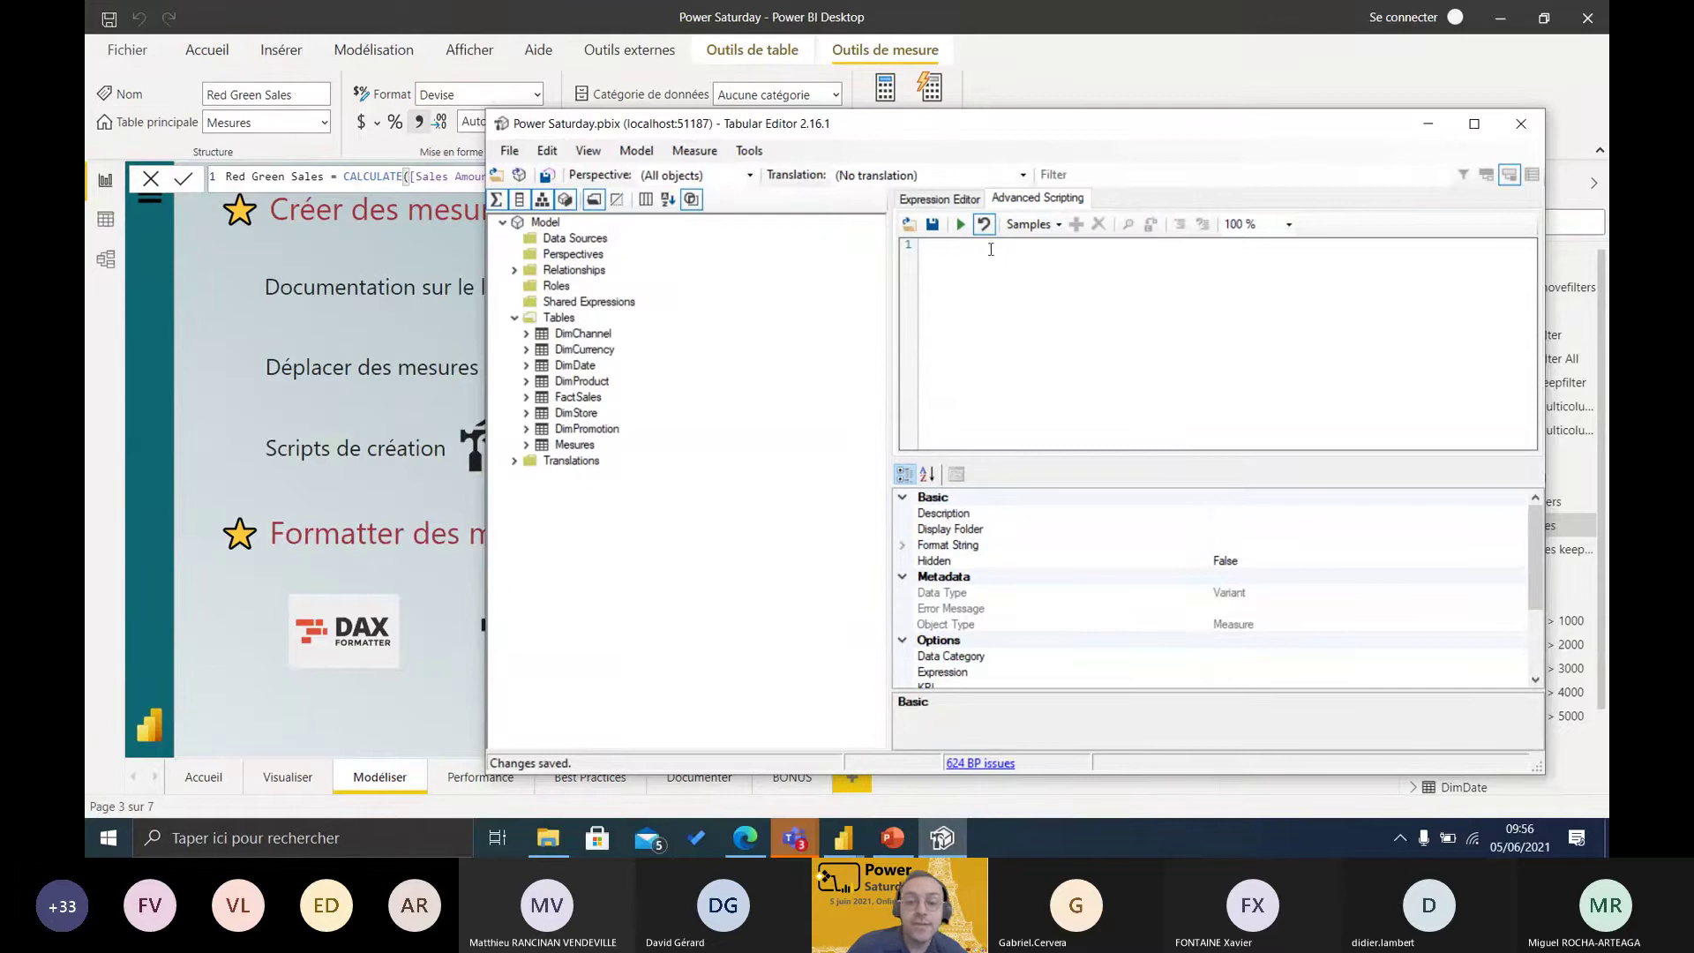
- Switch to Edge, search the web for "tabular editor script" and open the Useful Script Snippets documentation at its column-measures example
left_click(738, 844)
left_click(488, 53)
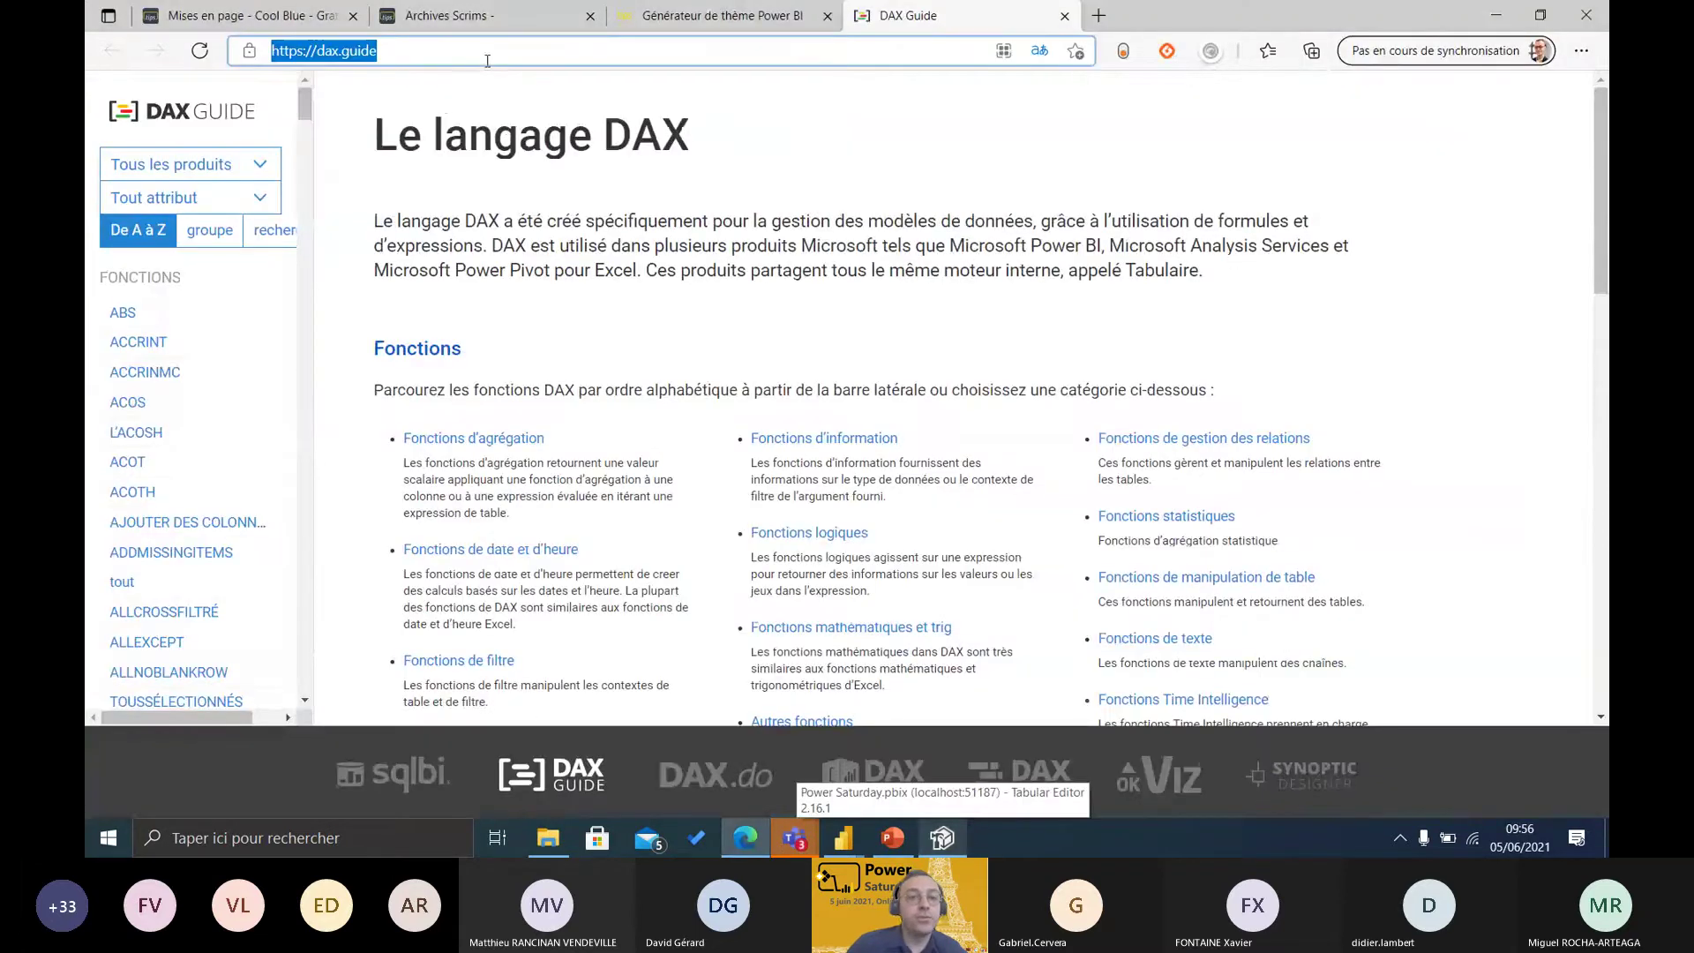
type("tabular editor script")
left_click(443, 87)
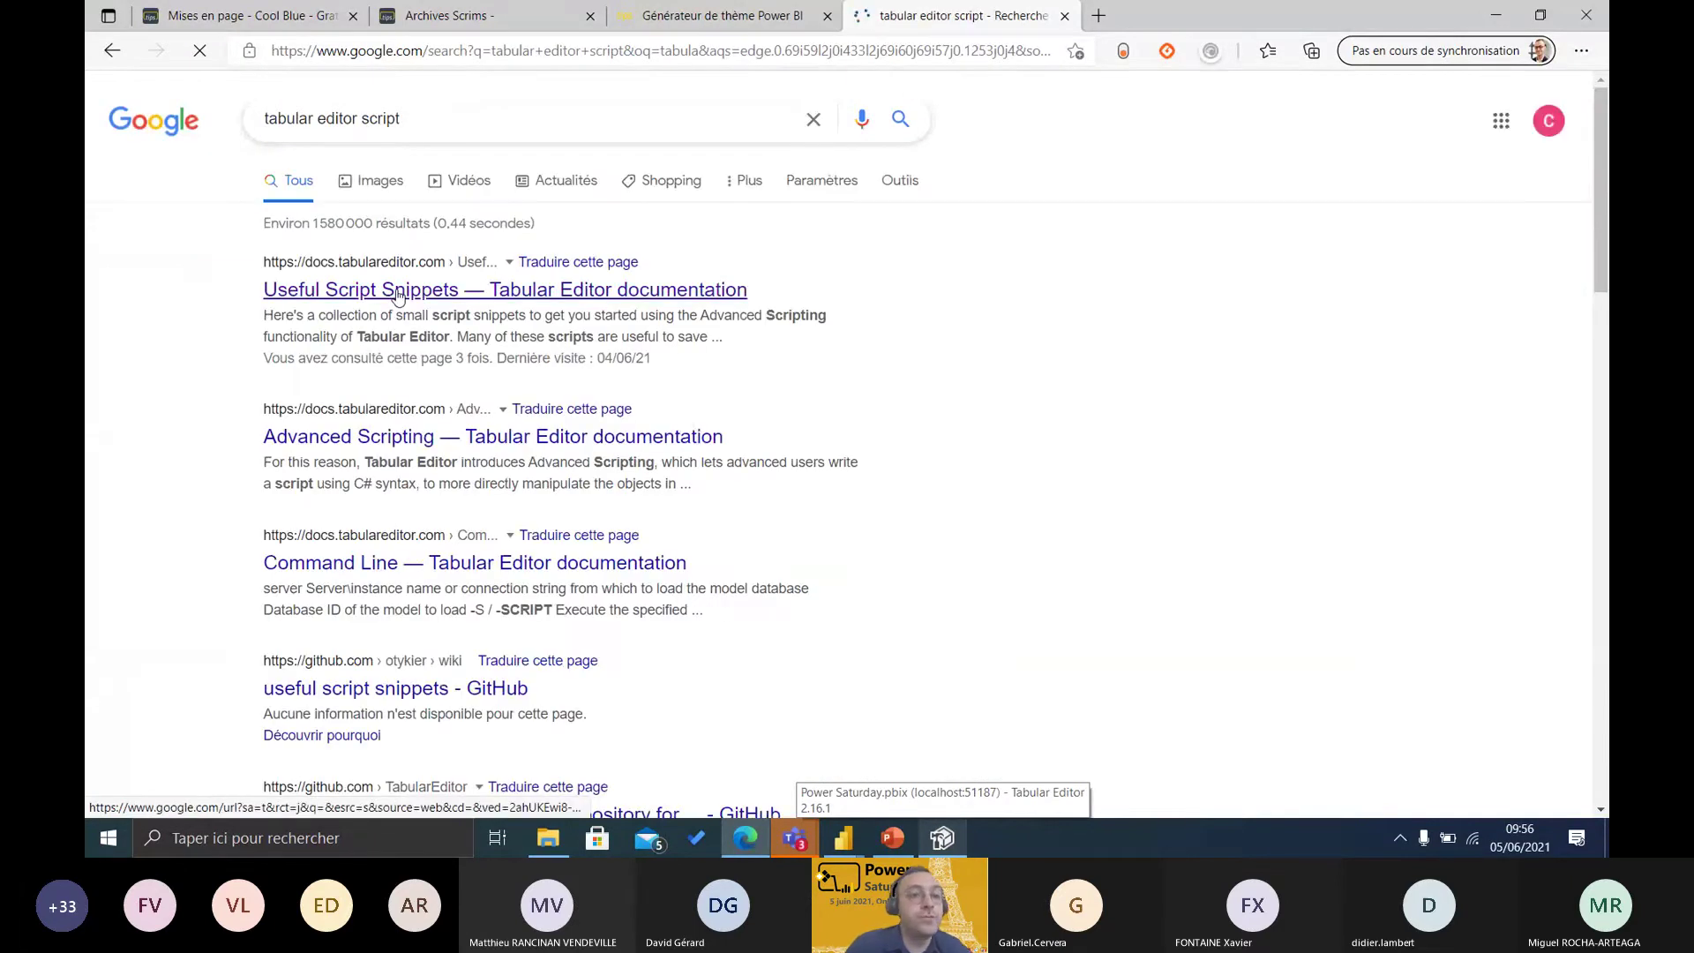
left_click(397, 294)
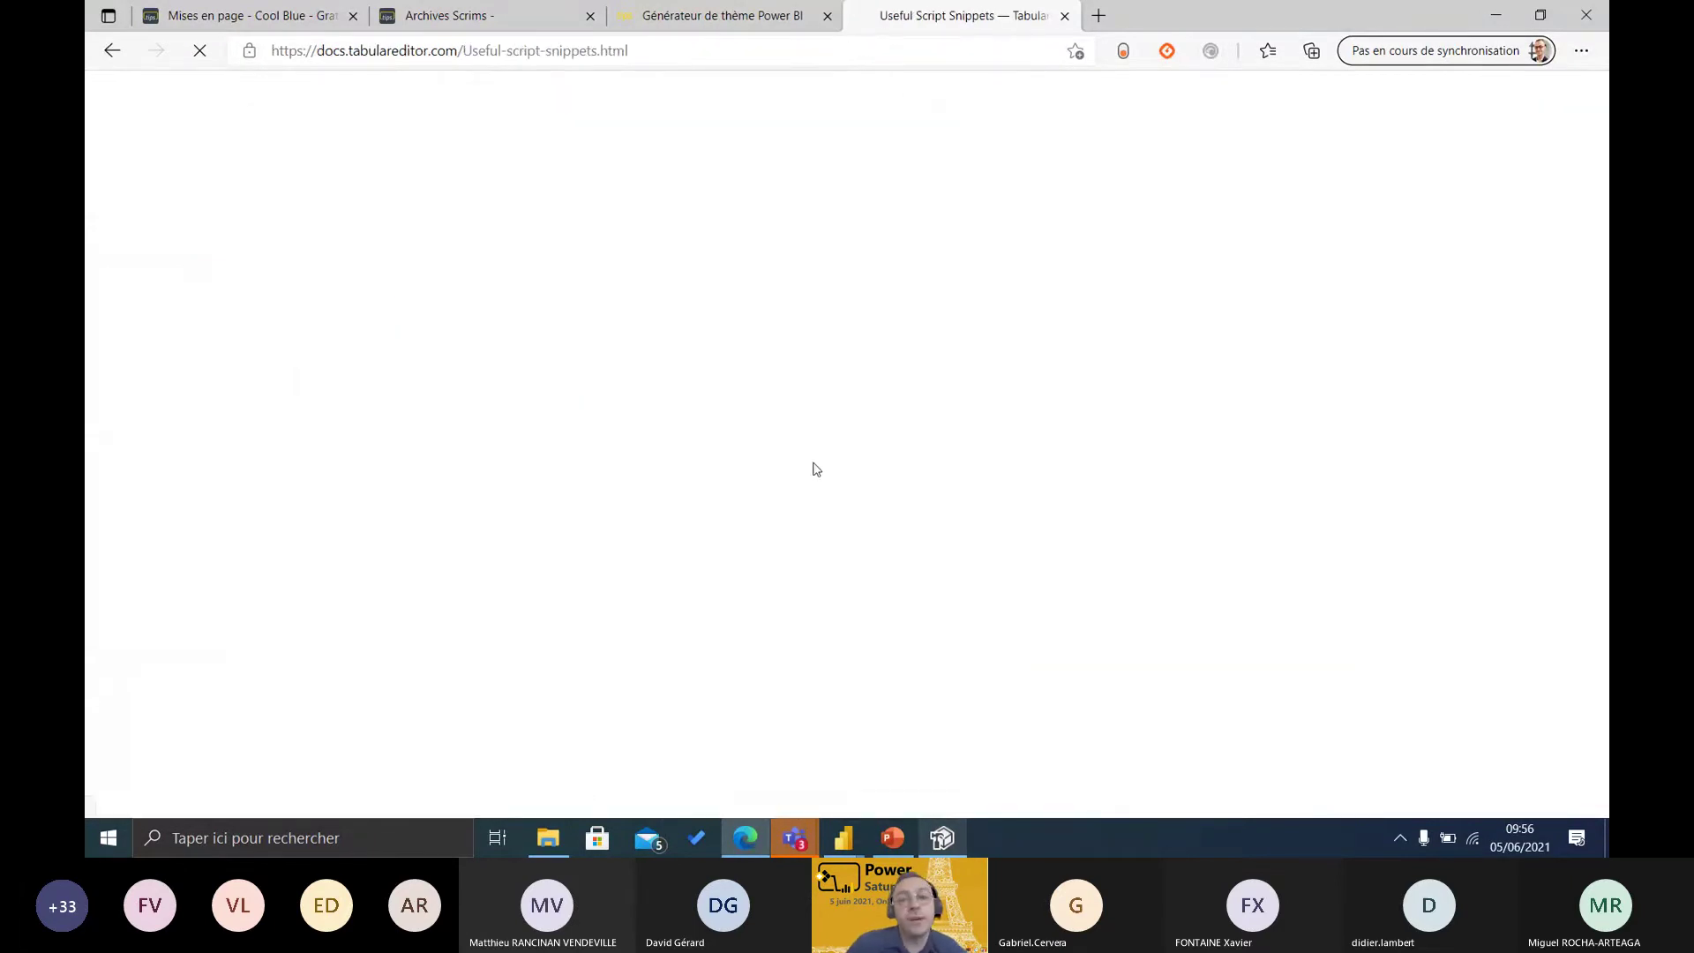
scroll(794, 424, "down", 3)
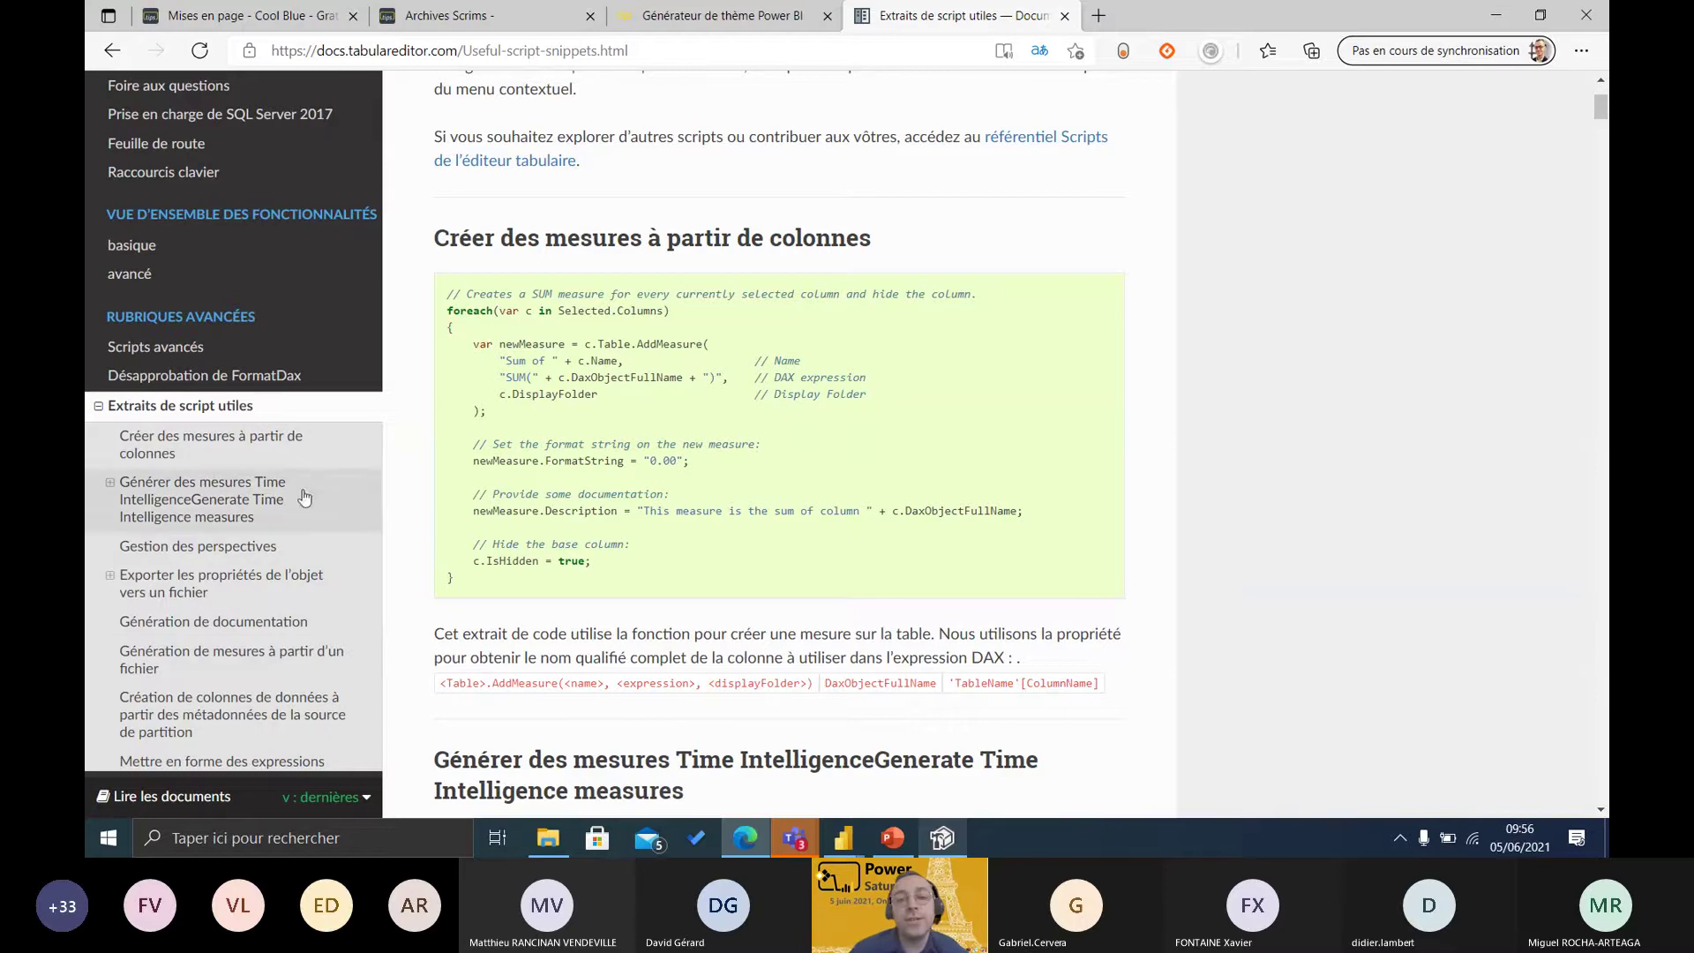
- Copy the "Créer des mesures à partir de colonnes" script into Tabular Editor's Advanced Scripting editor and maximize the window
left_click_drag(491, 596, 413, 300)
key("ctrl+c")
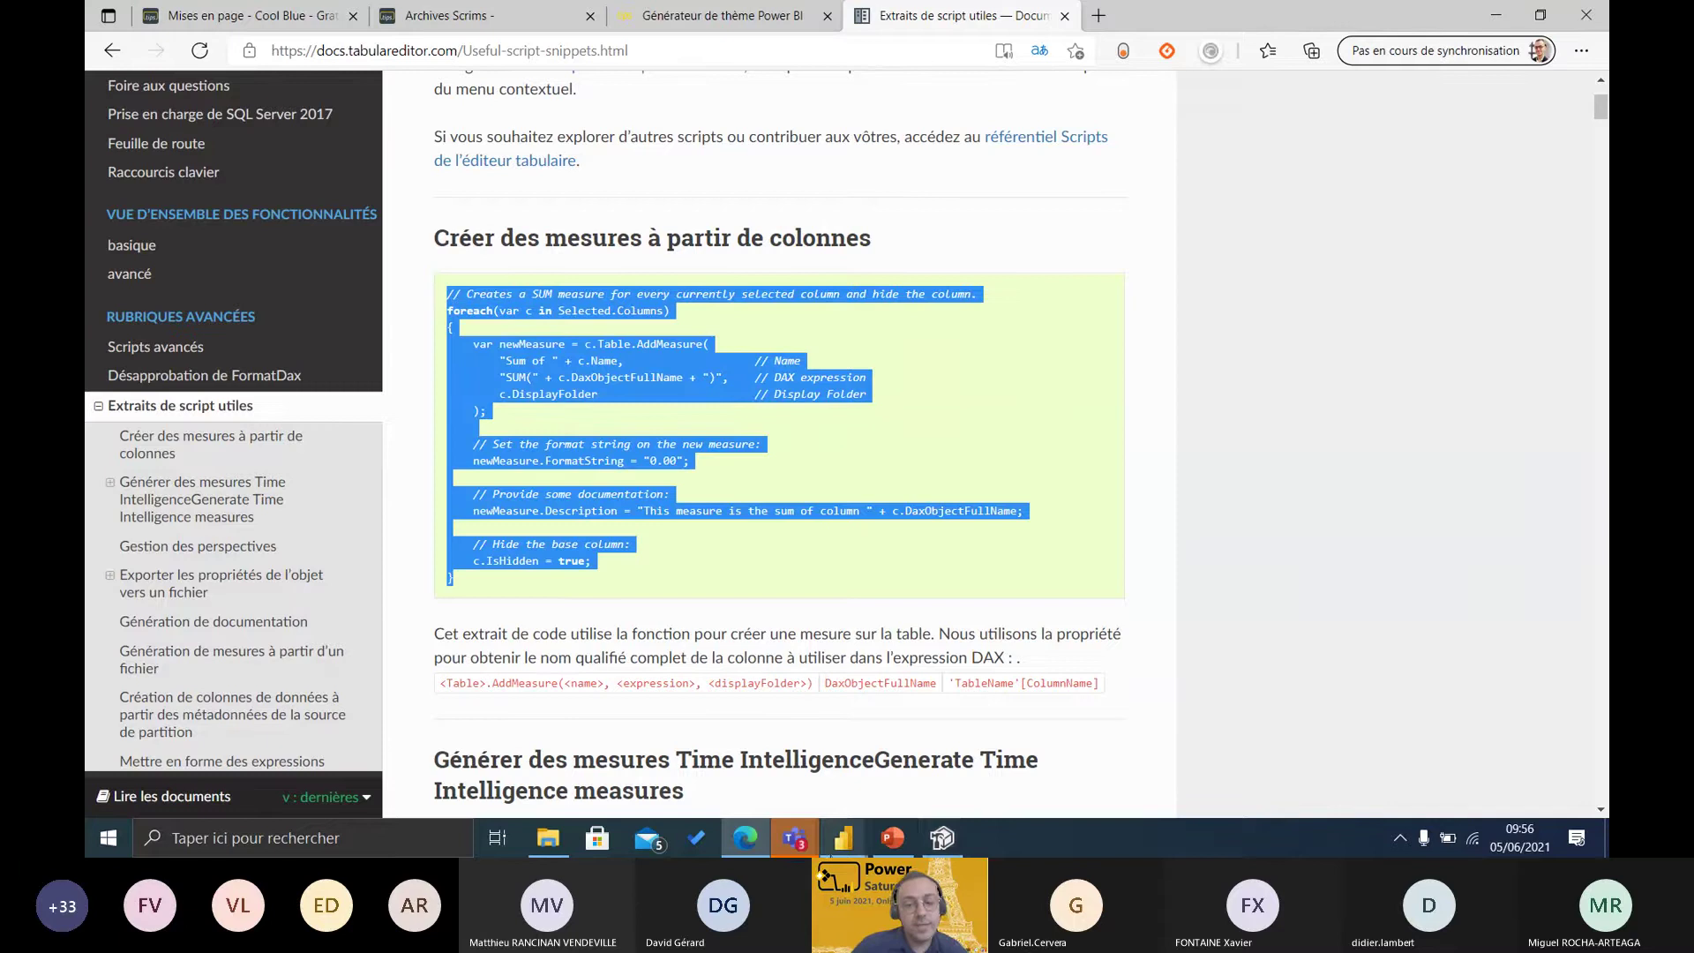
left_click(943, 838)
key("ctrl+v")
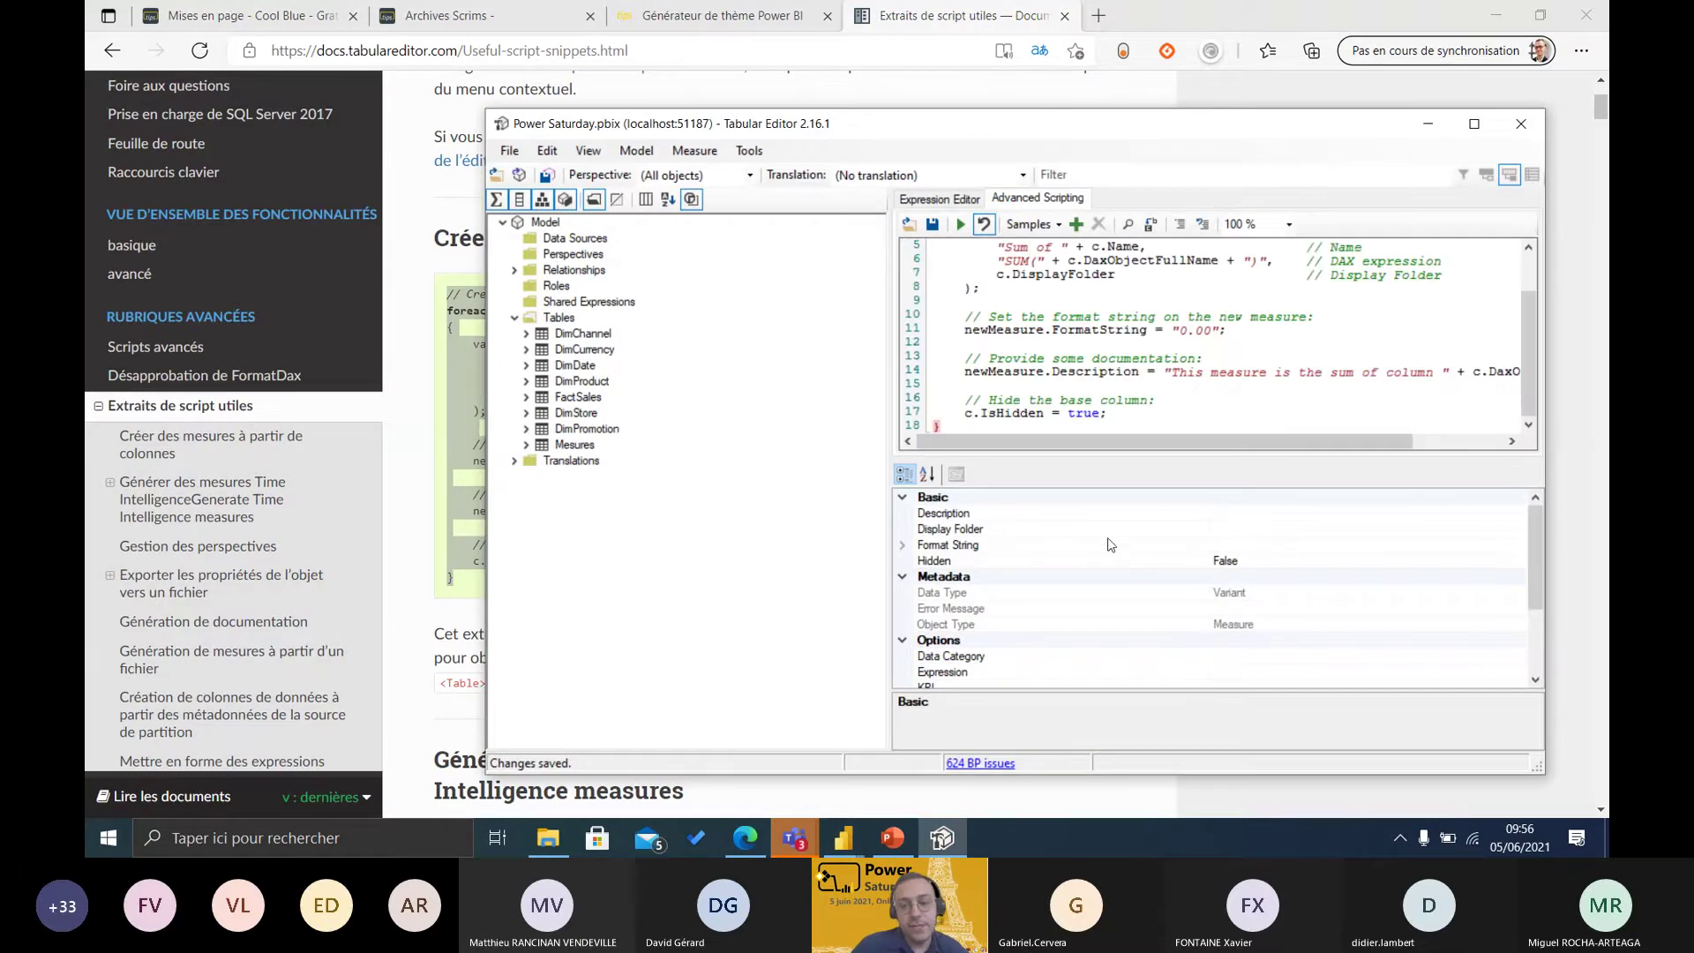
left_click(1473, 124)
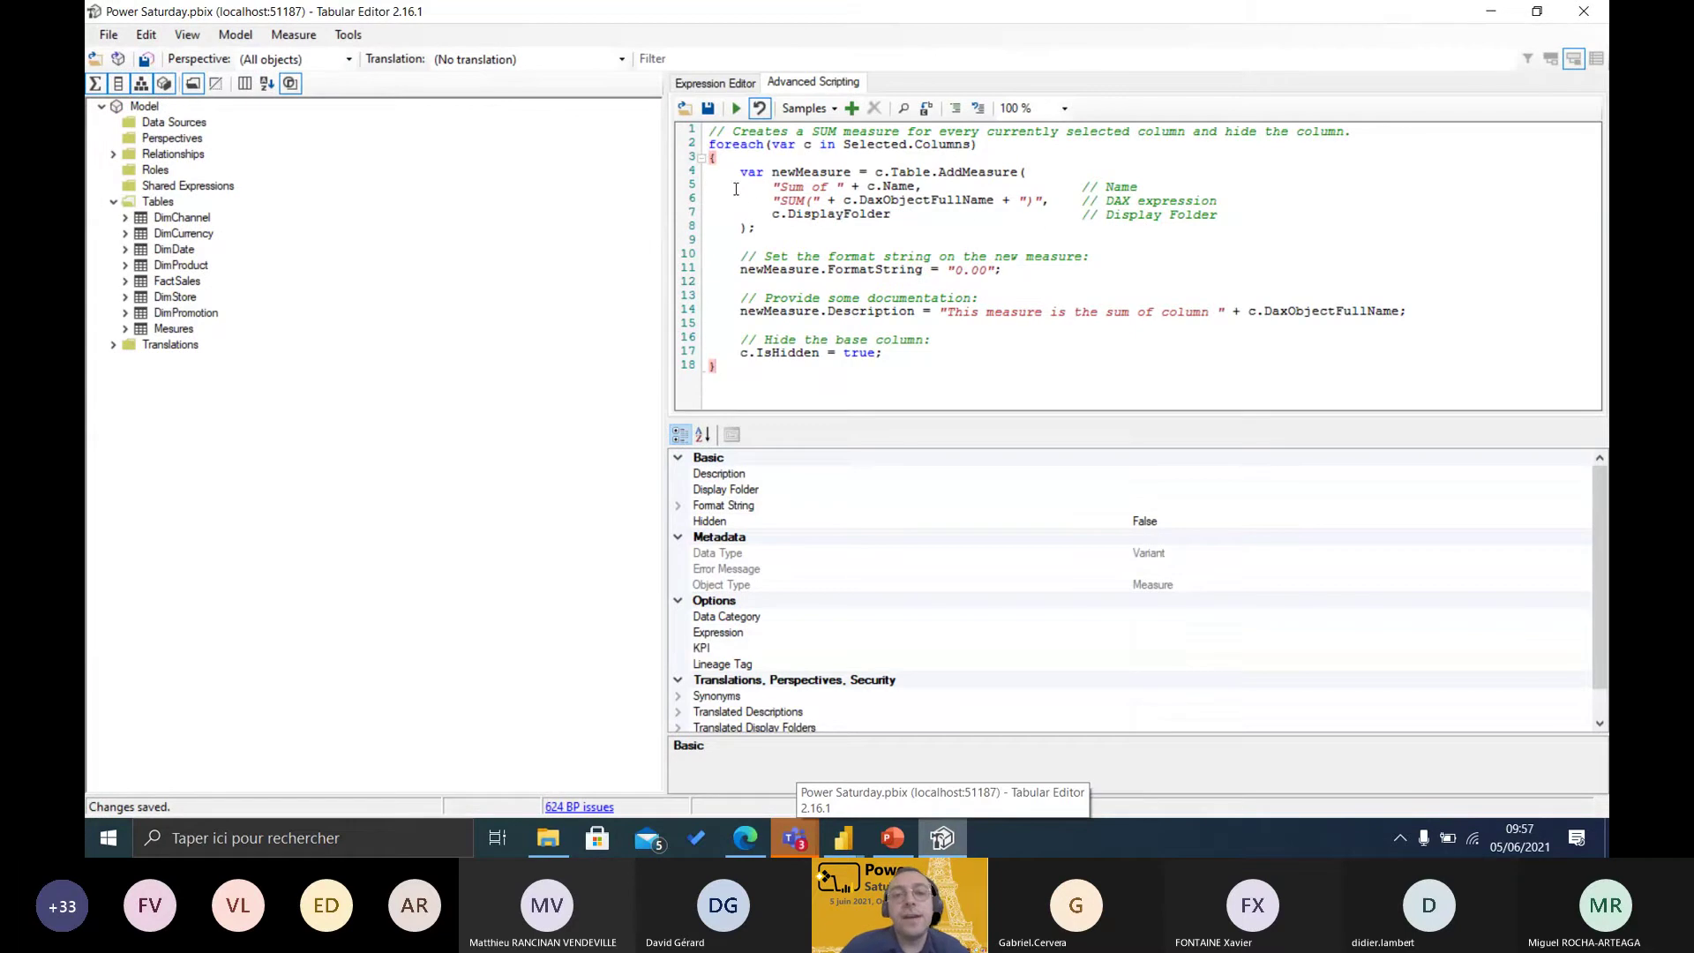
- Examine the script's measure name, SUM expression, format string, description and column-hiding lines
left_click_drag(774, 186, 925, 186)
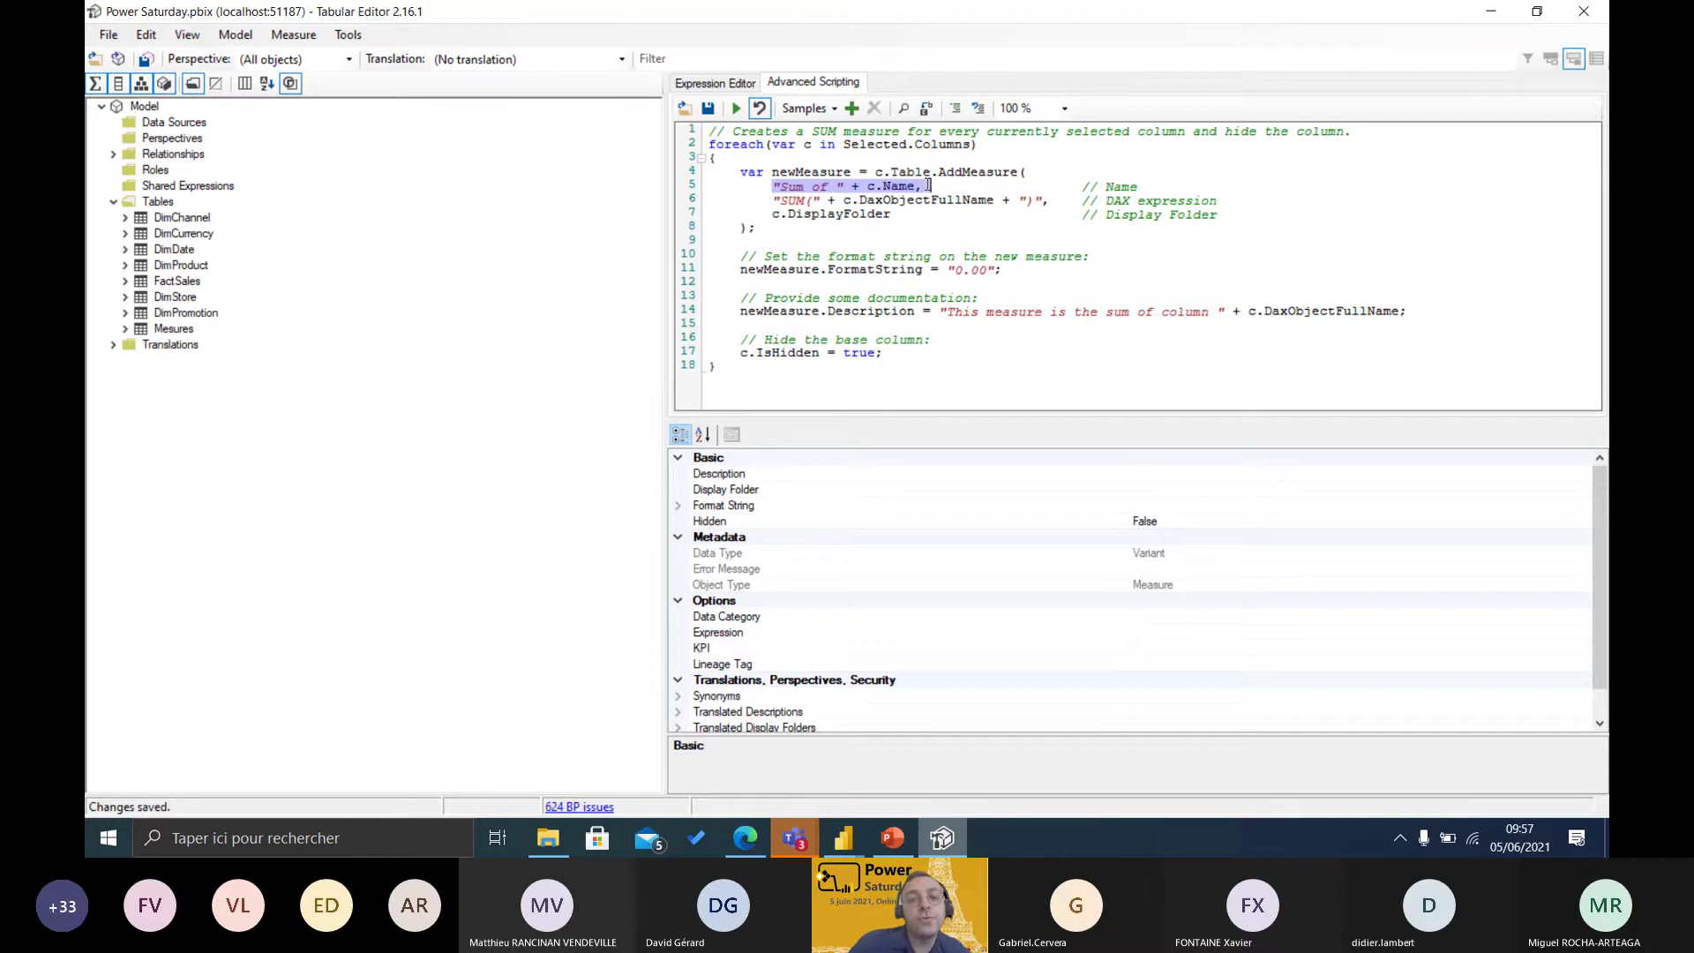
left_click(762, 191)
left_click_drag(776, 203, 891, 214)
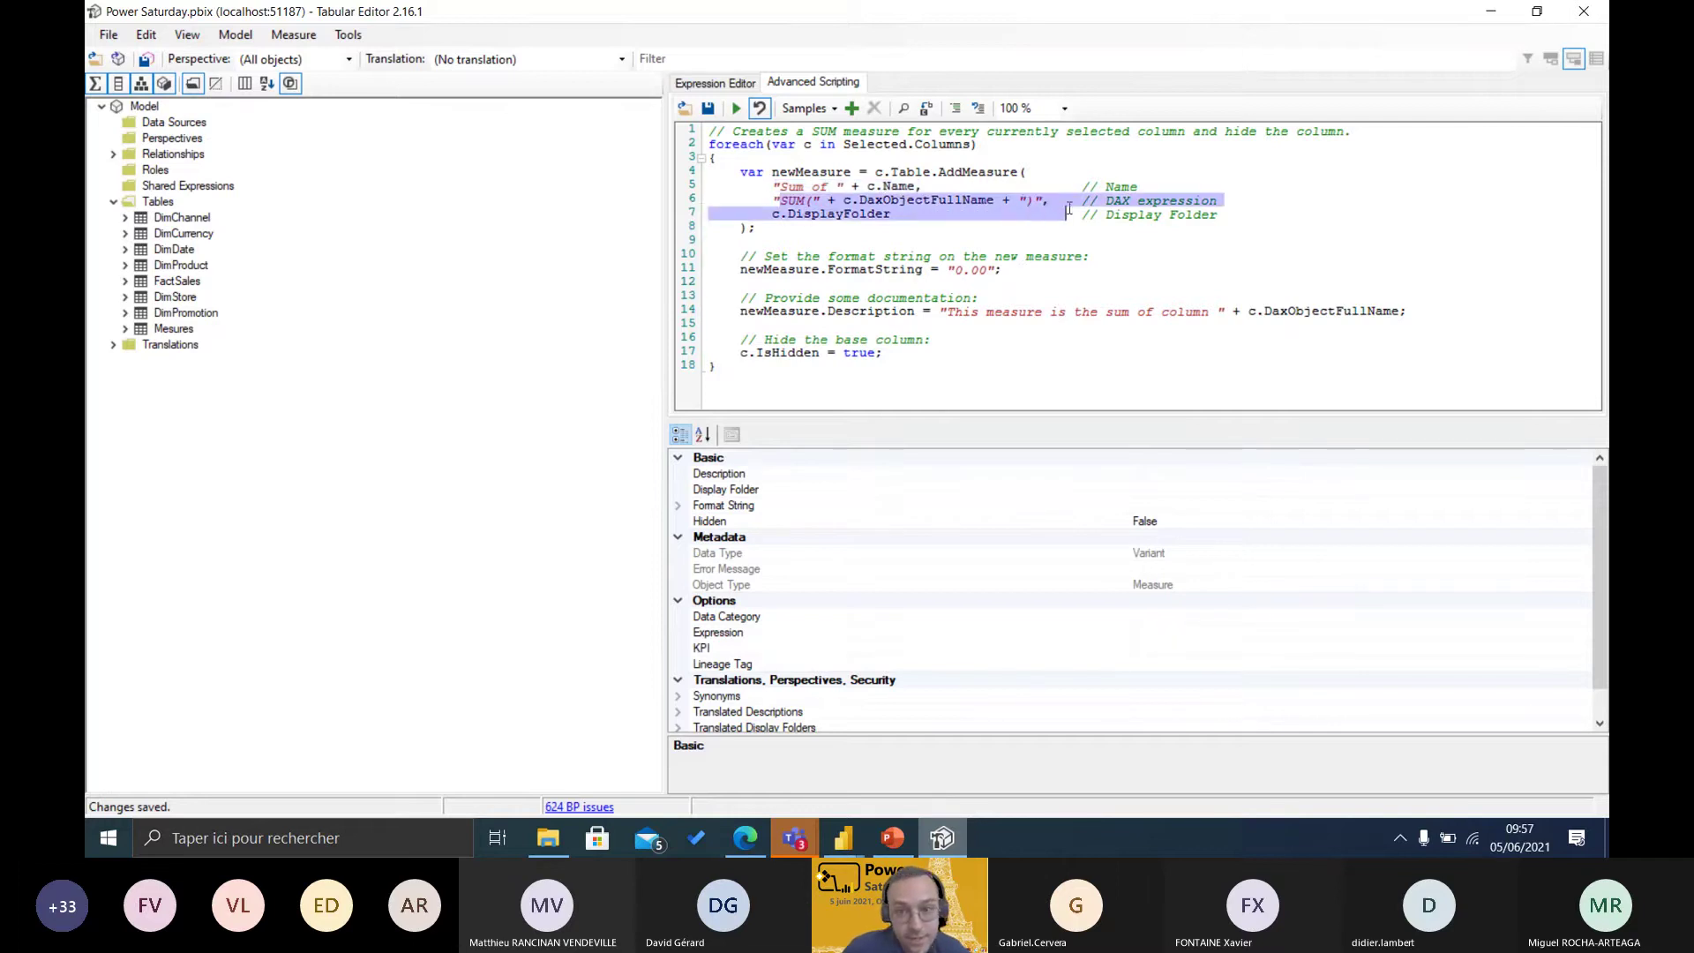
left_click(787, 183)
left_click_drag(774, 187, 917, 186)
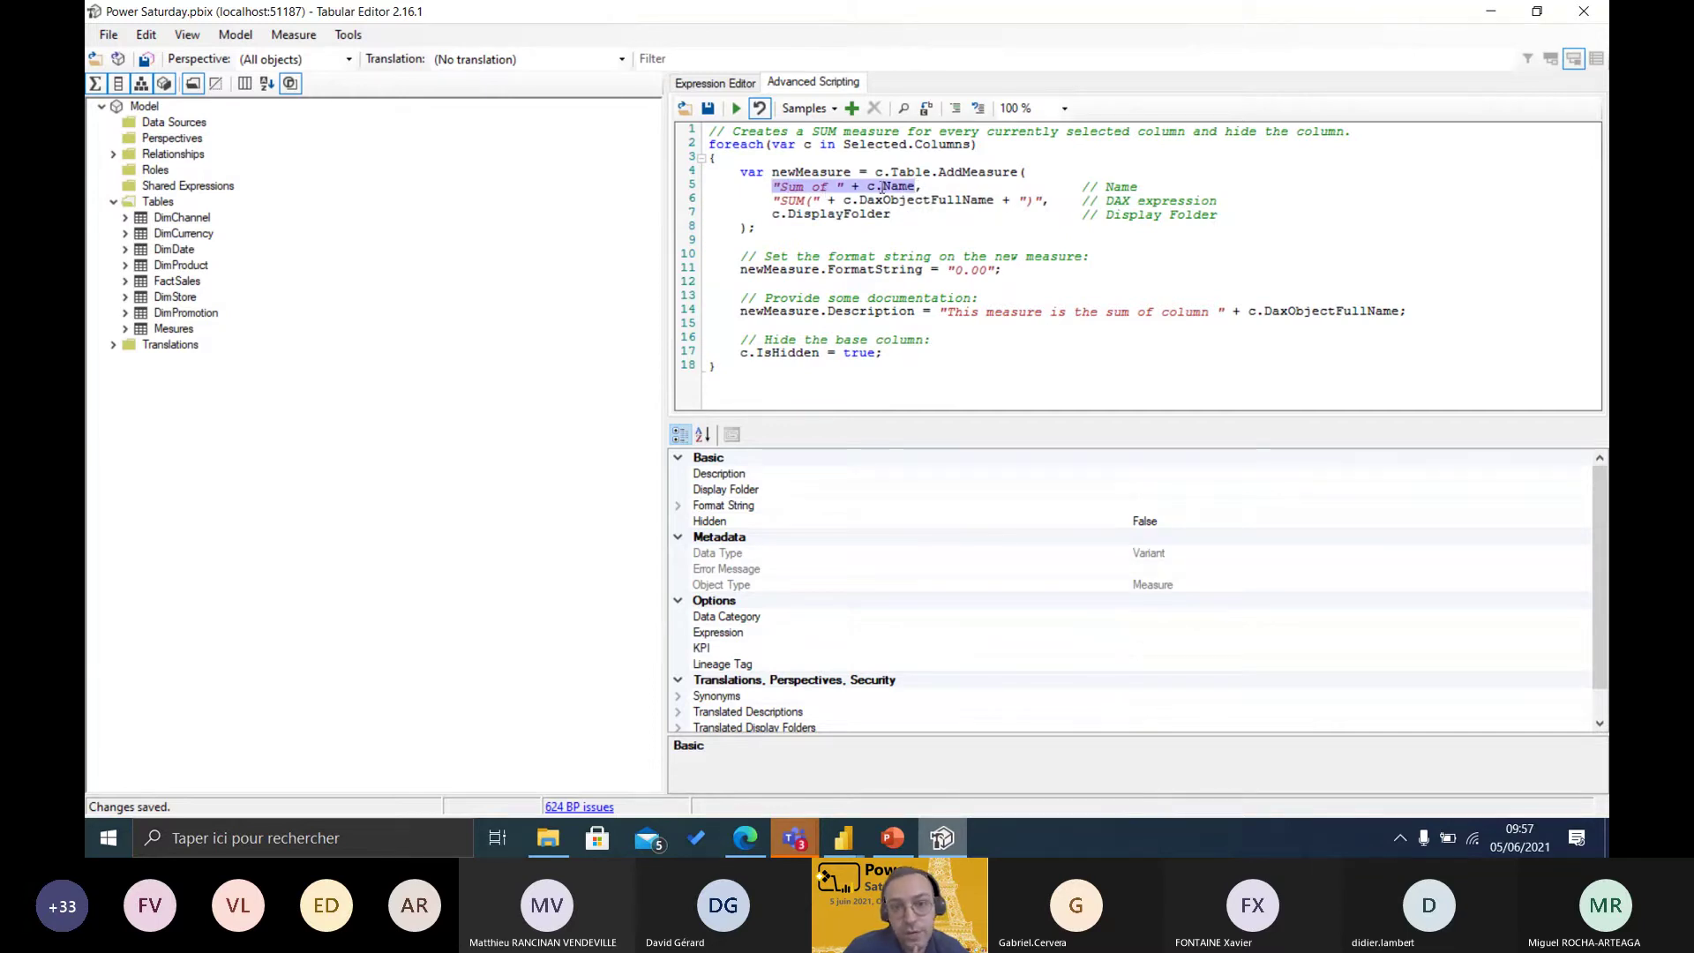
left_click_drag(741, 269, 854, 278)
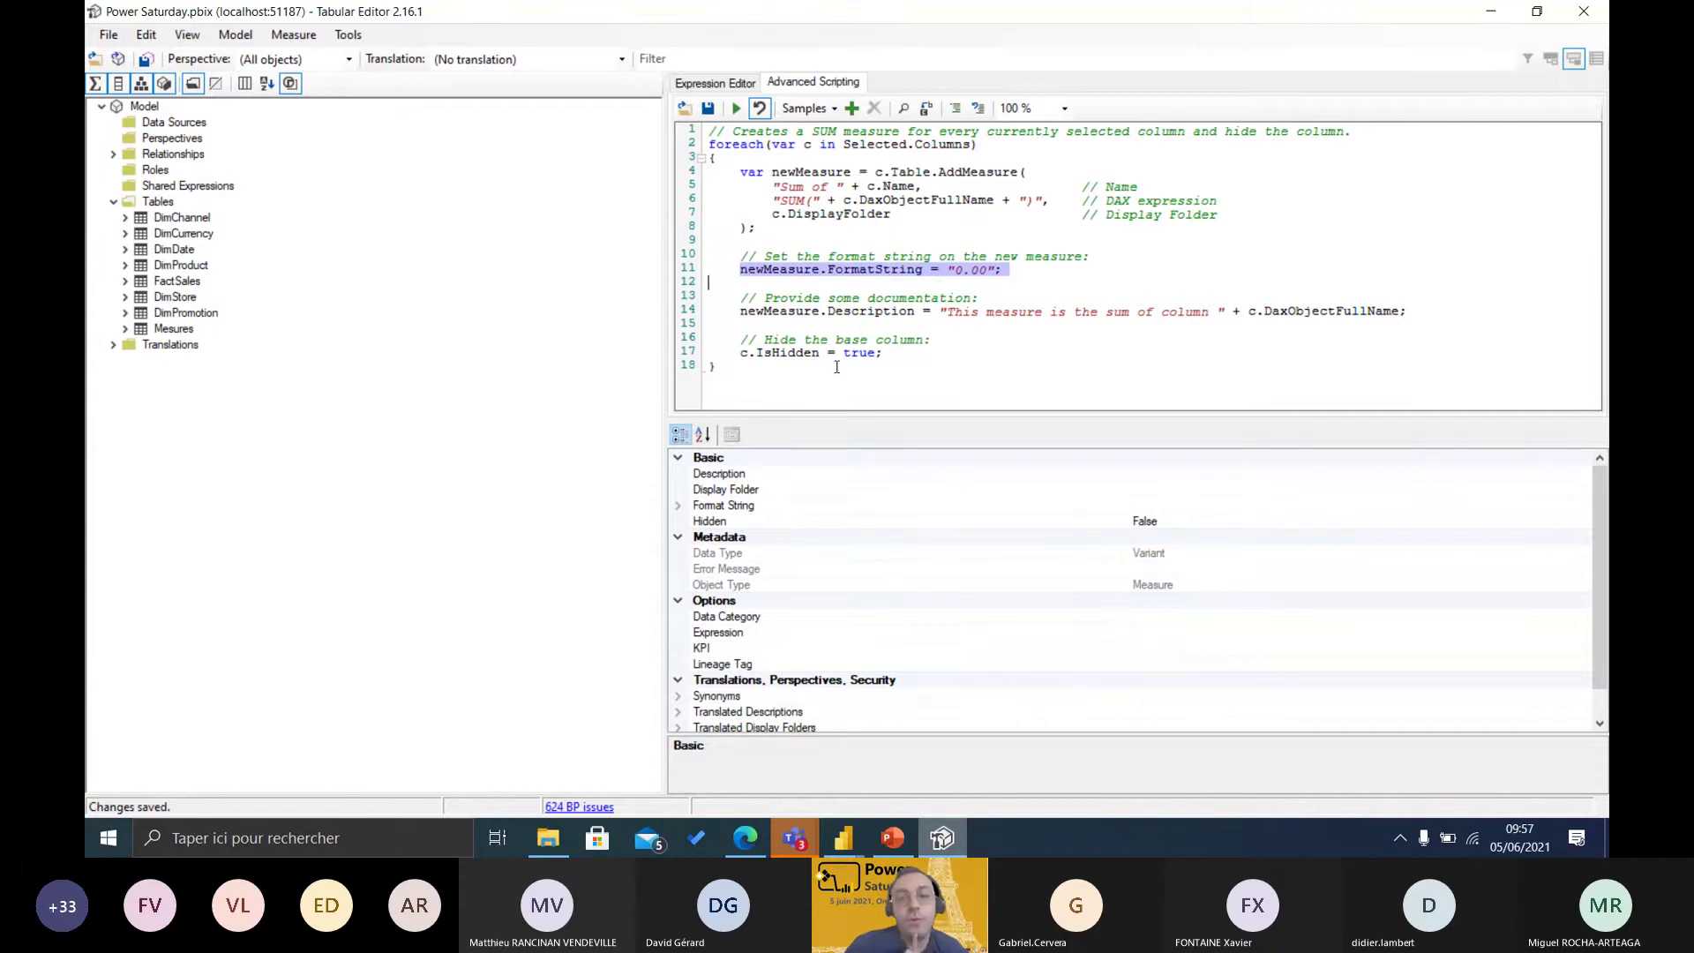
left_click(1037, 284)
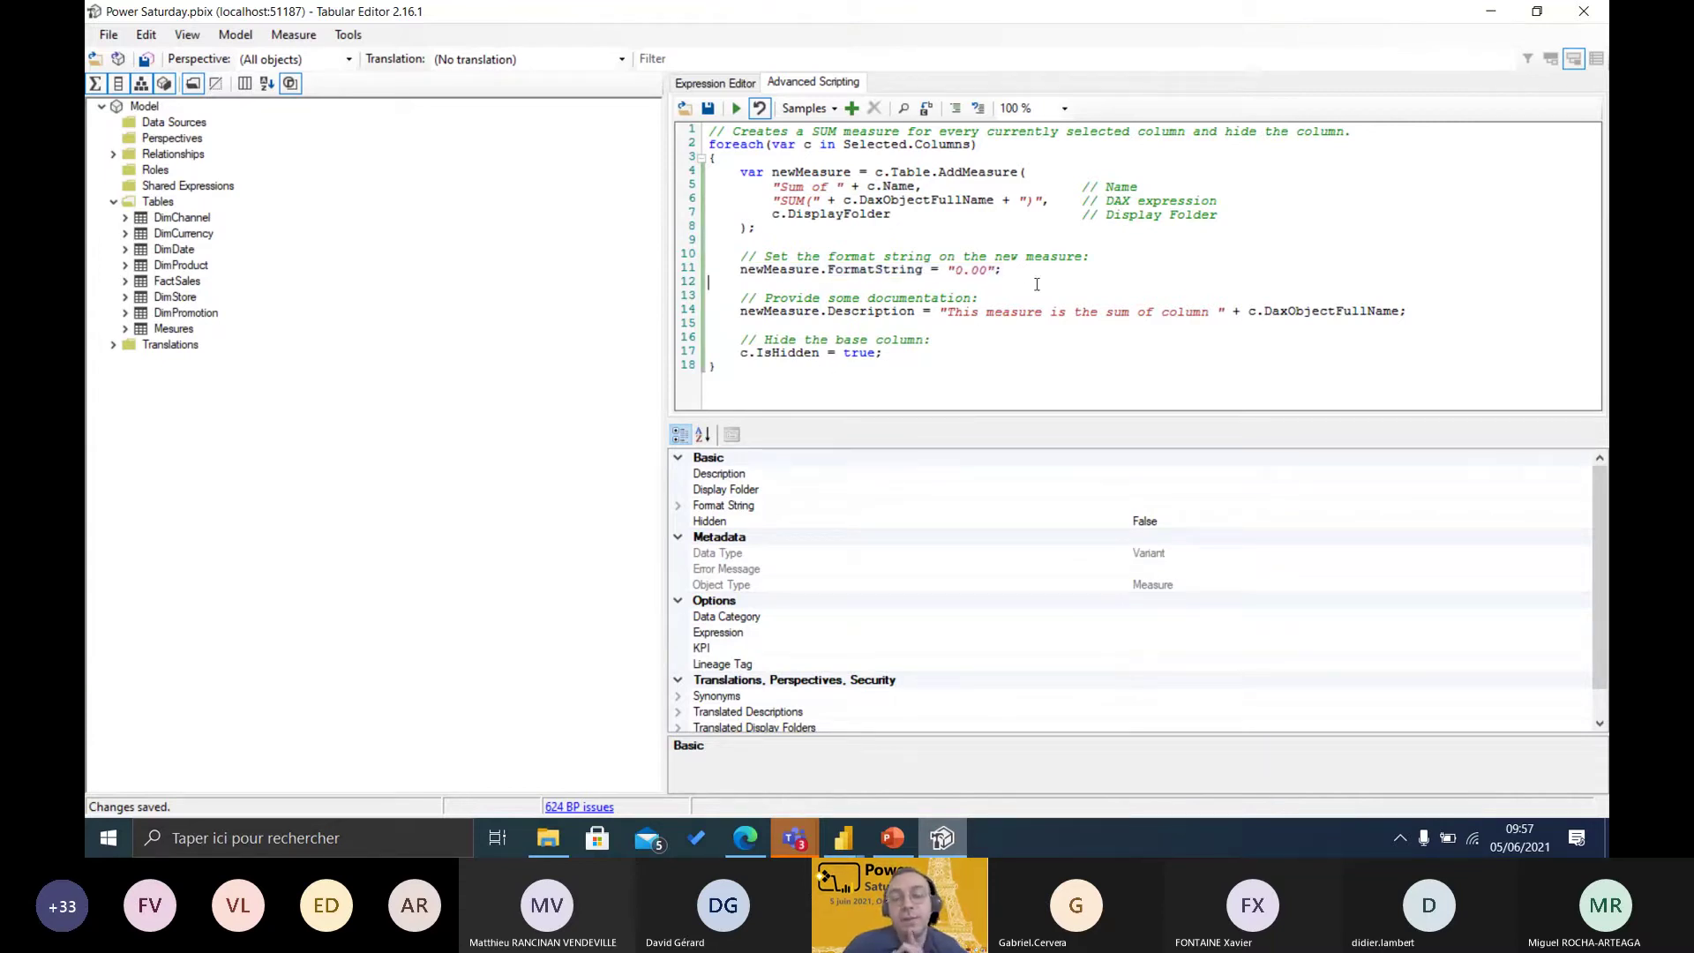
left_click_drag(741, 311, 1280, 330)
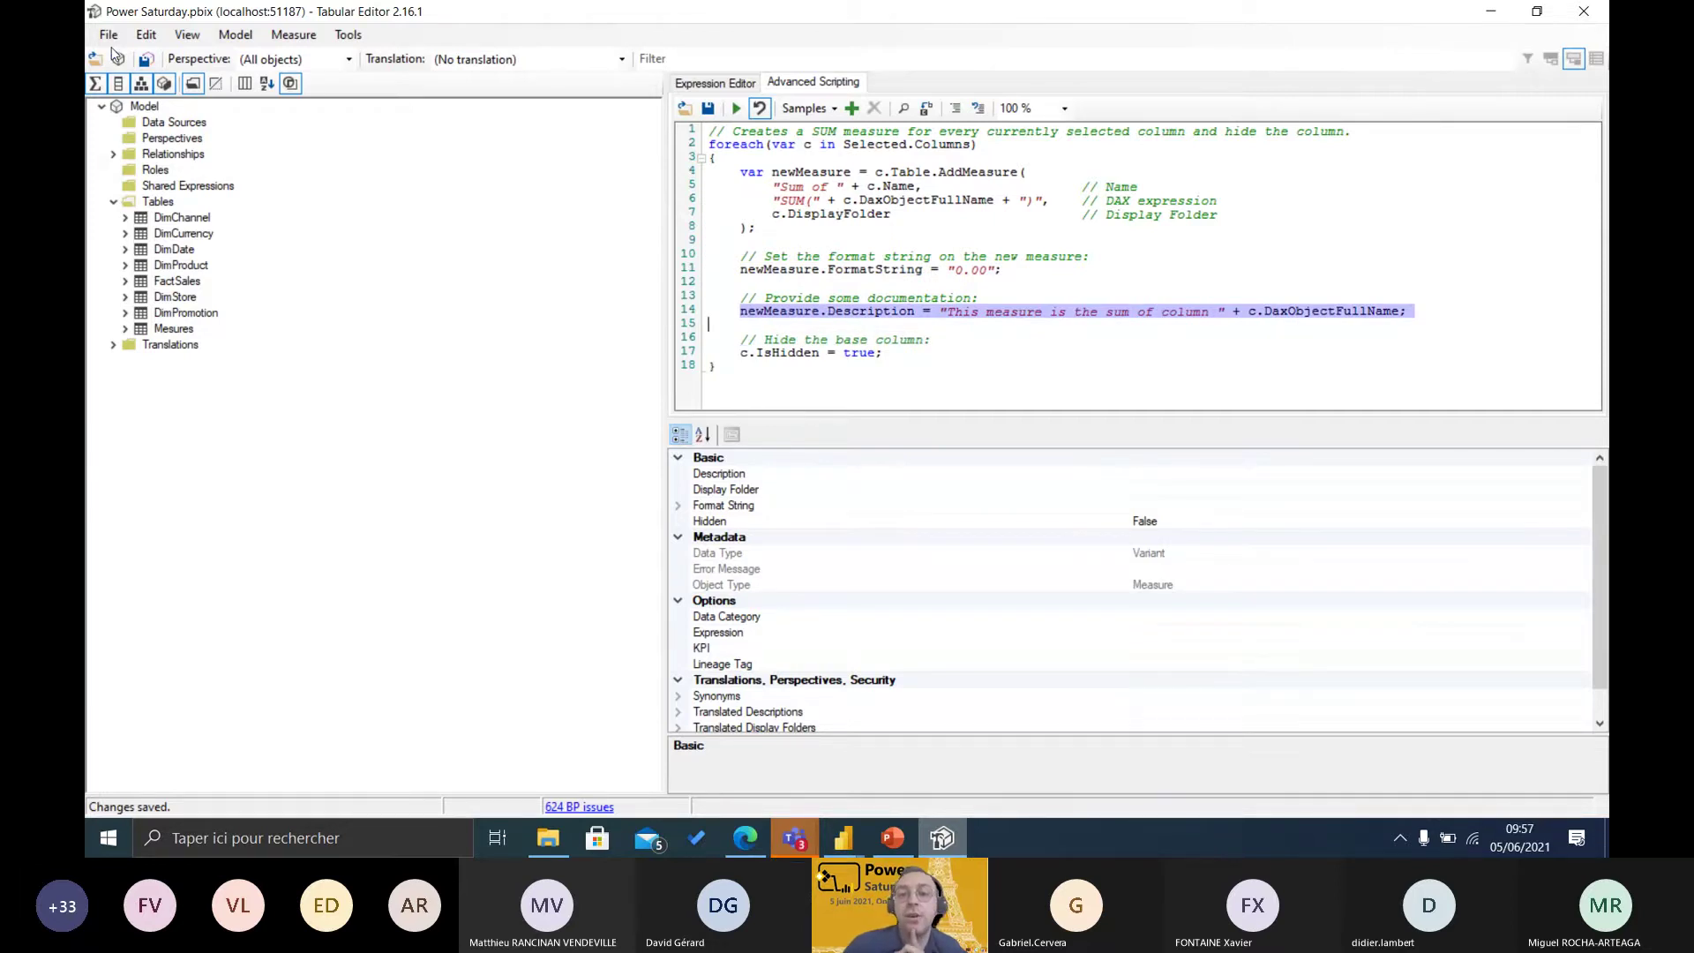
key("Down")
key("Down")
key("End")
key("ctrl+shift+Left")
key("ctrl+shift+Left")
key("ctrl+shift+Left")
key("ctrl+shift+Left")
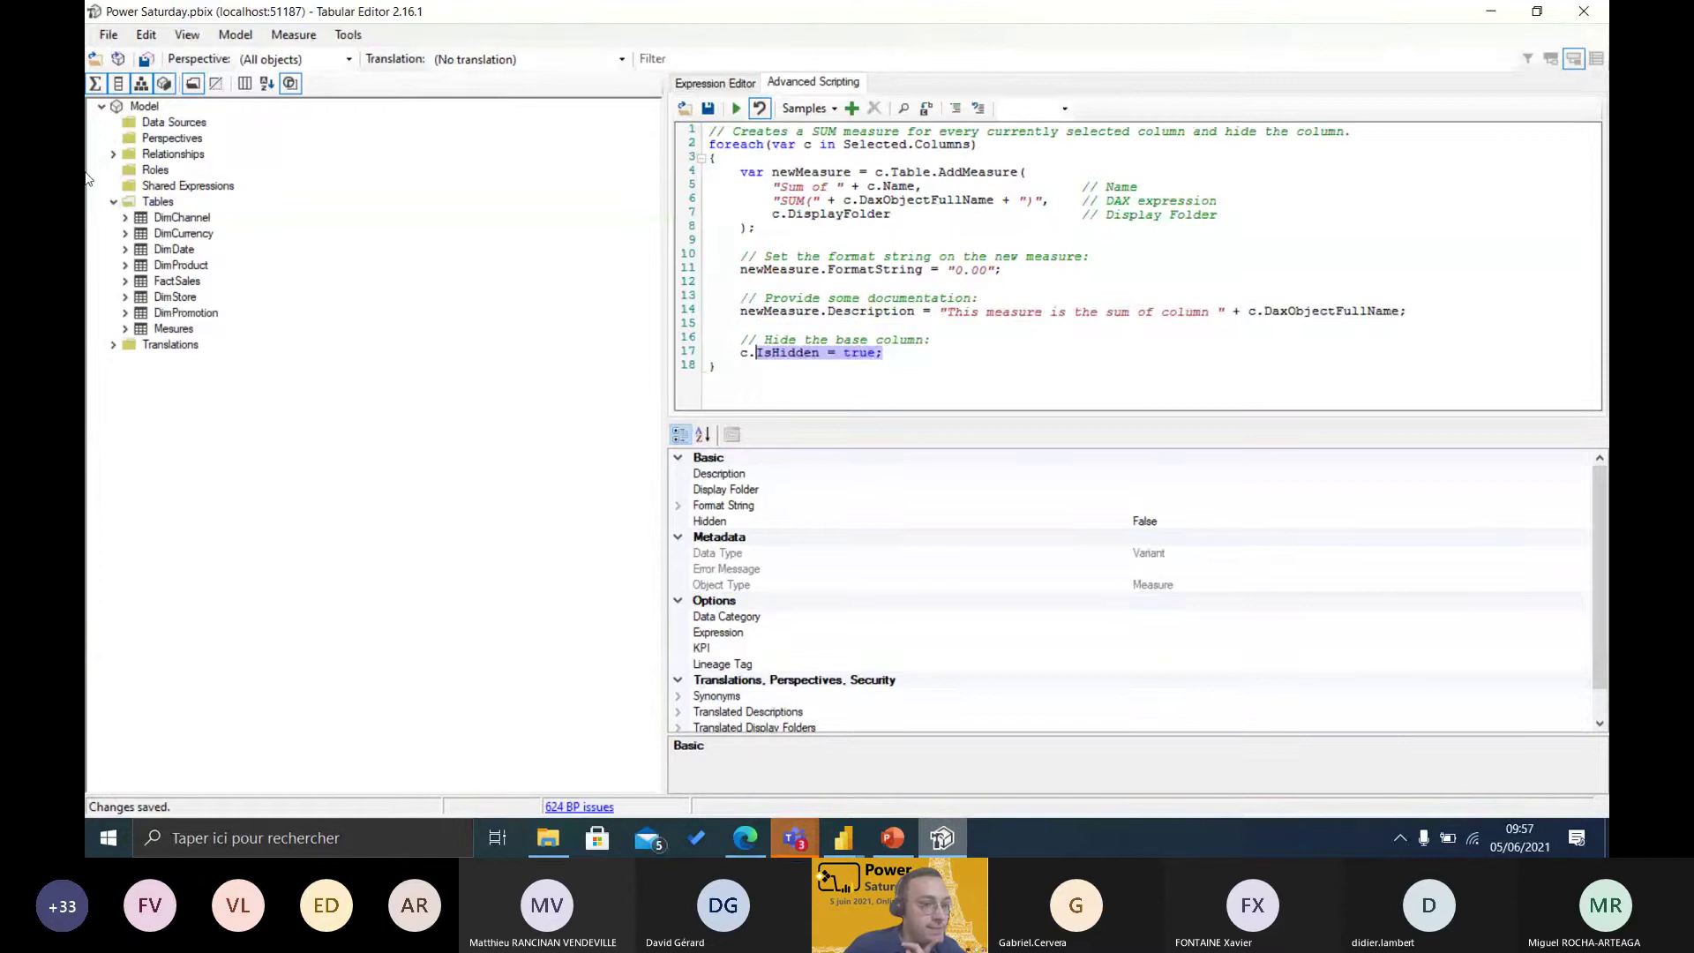
- Run the SUM measure script on the SalesQuantity and SalesAmount columns of the FactSales table
left_click(125, 280)
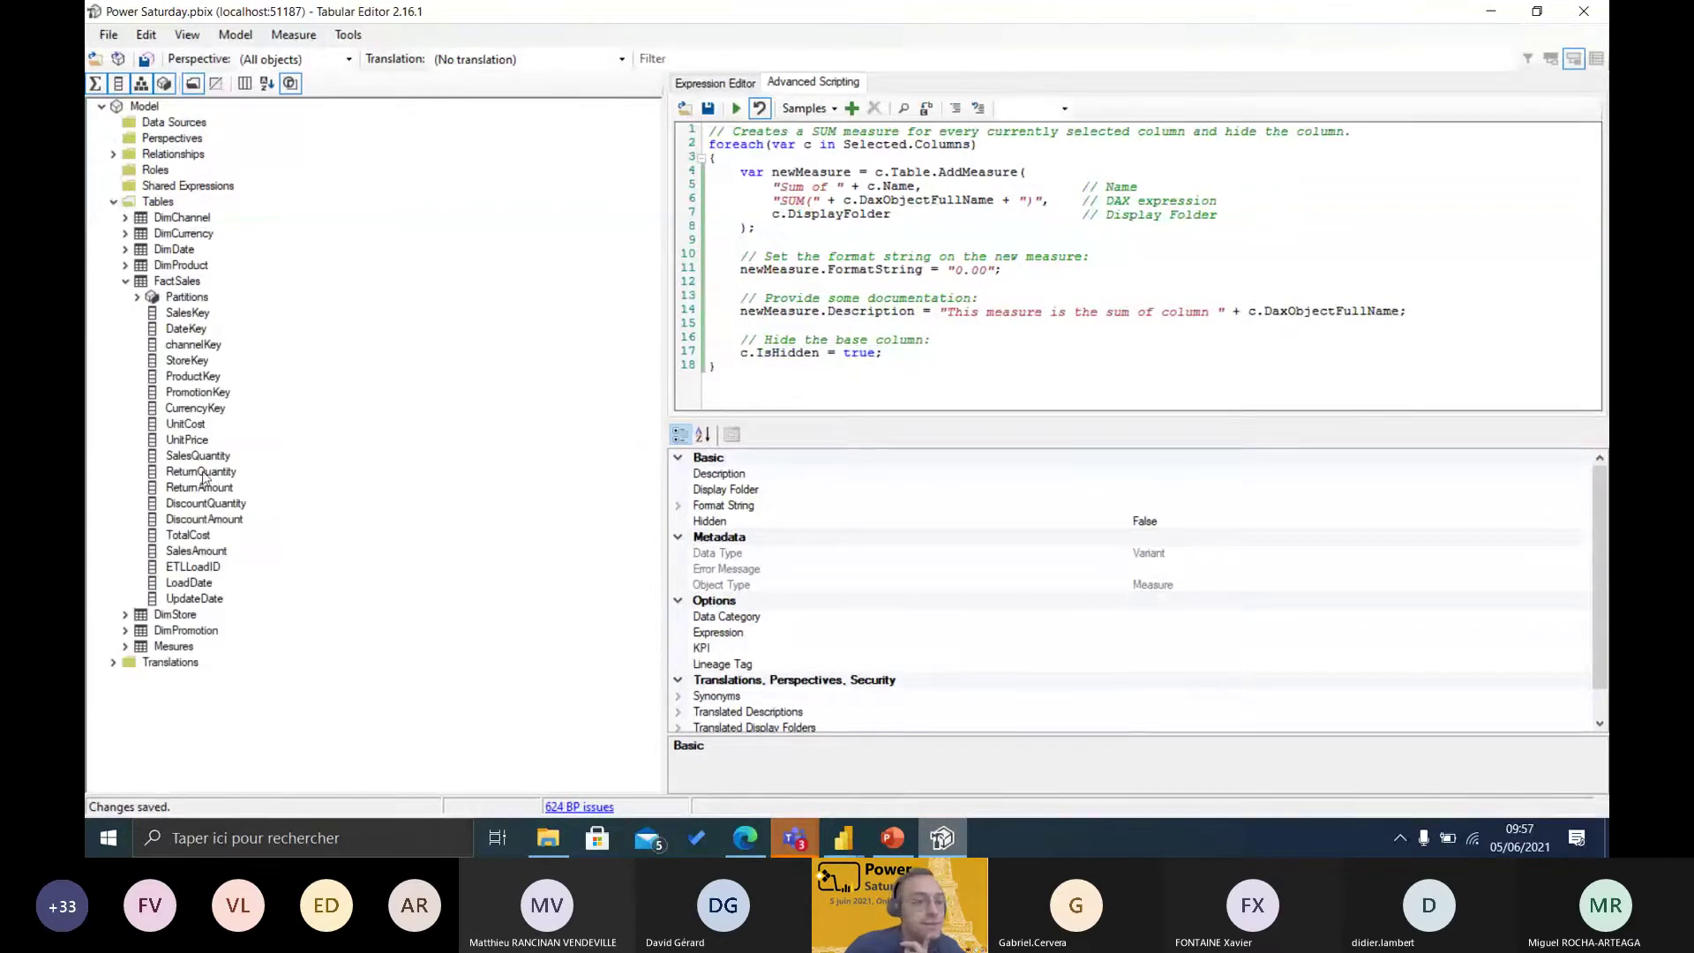
left_click(187, 441)
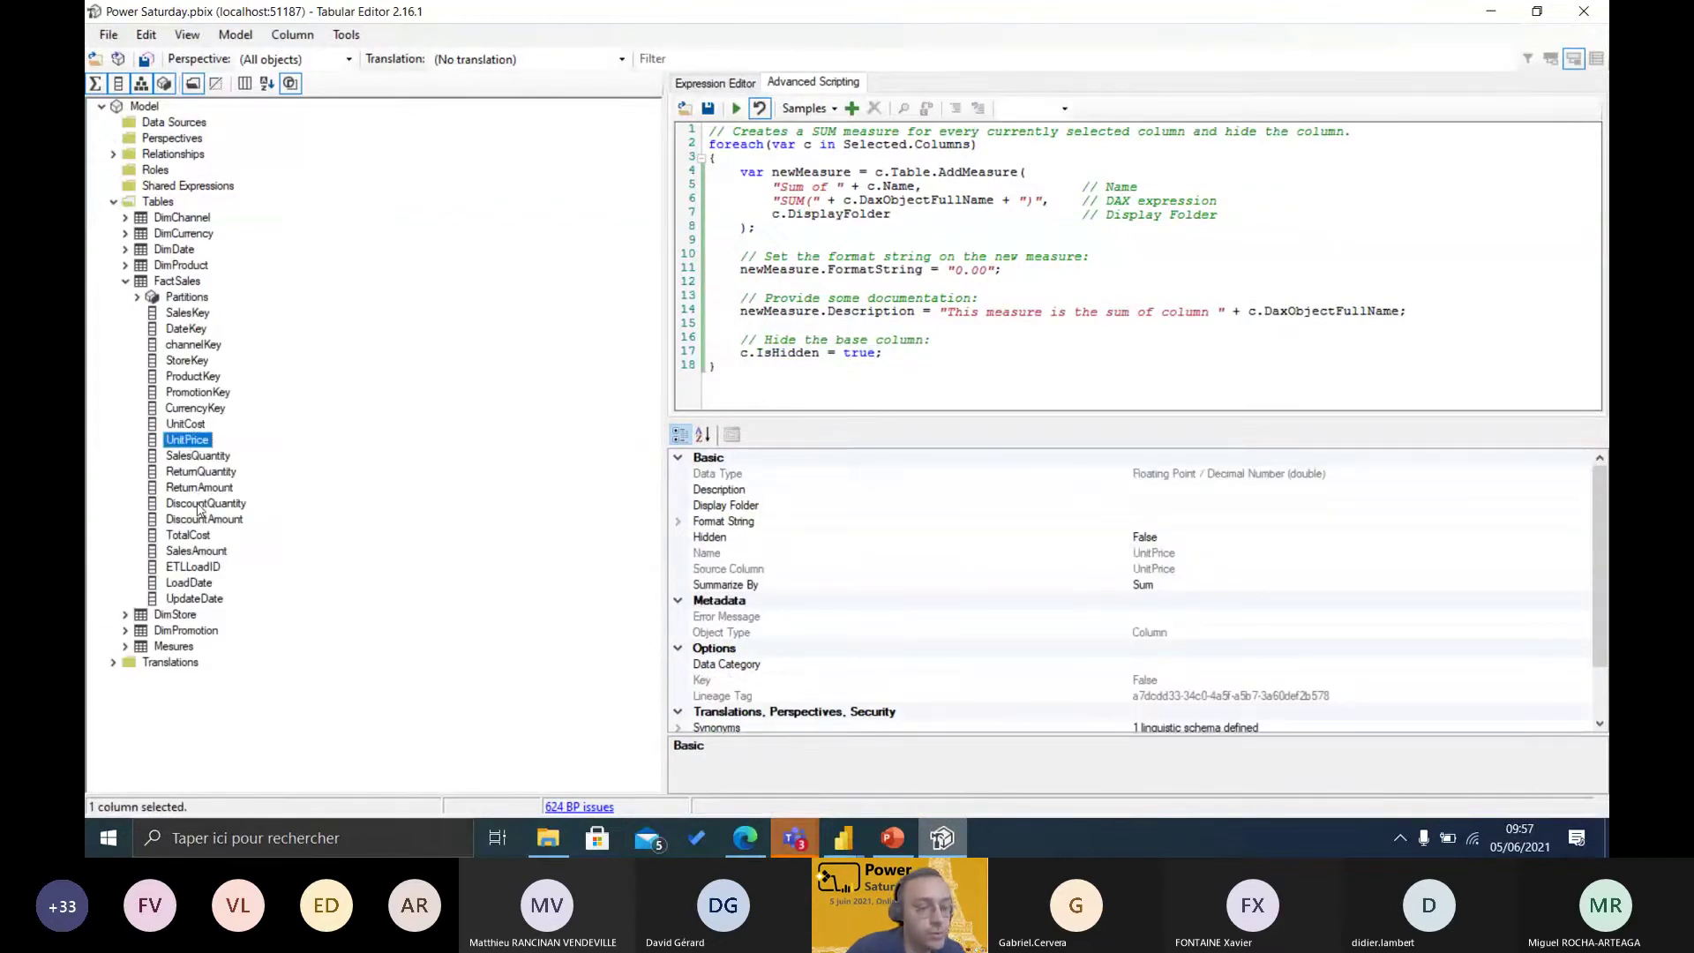
left_click(199, 457, "ctrl")
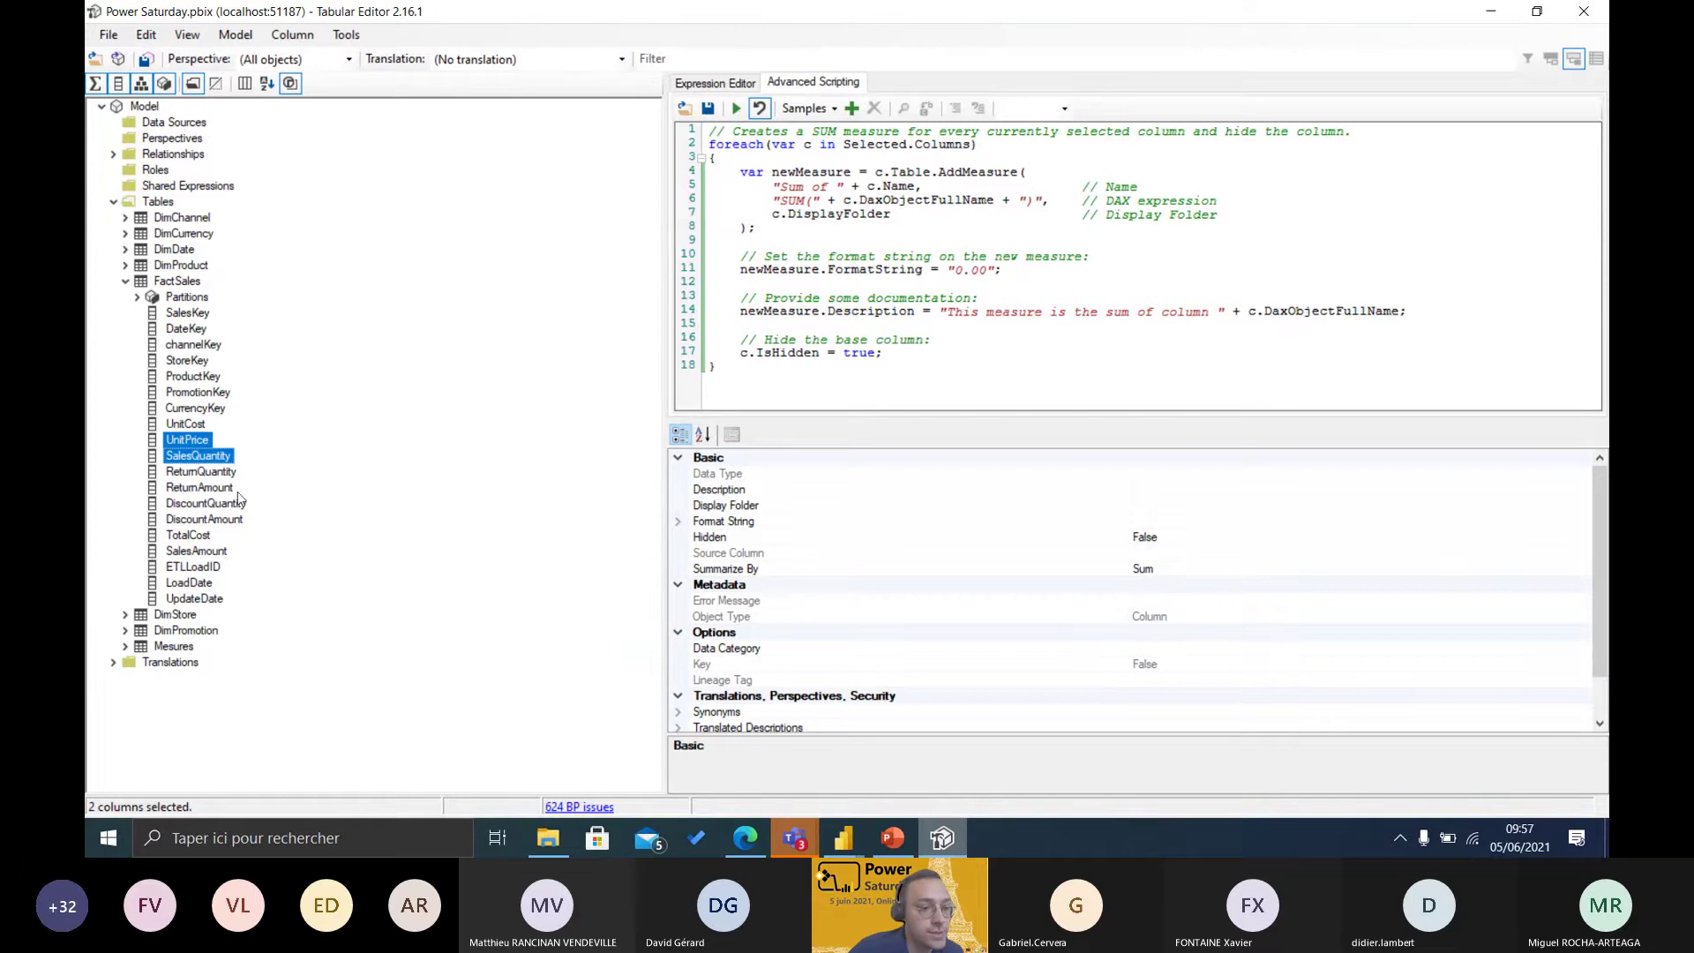
left_click(196, 553, "ctrl")
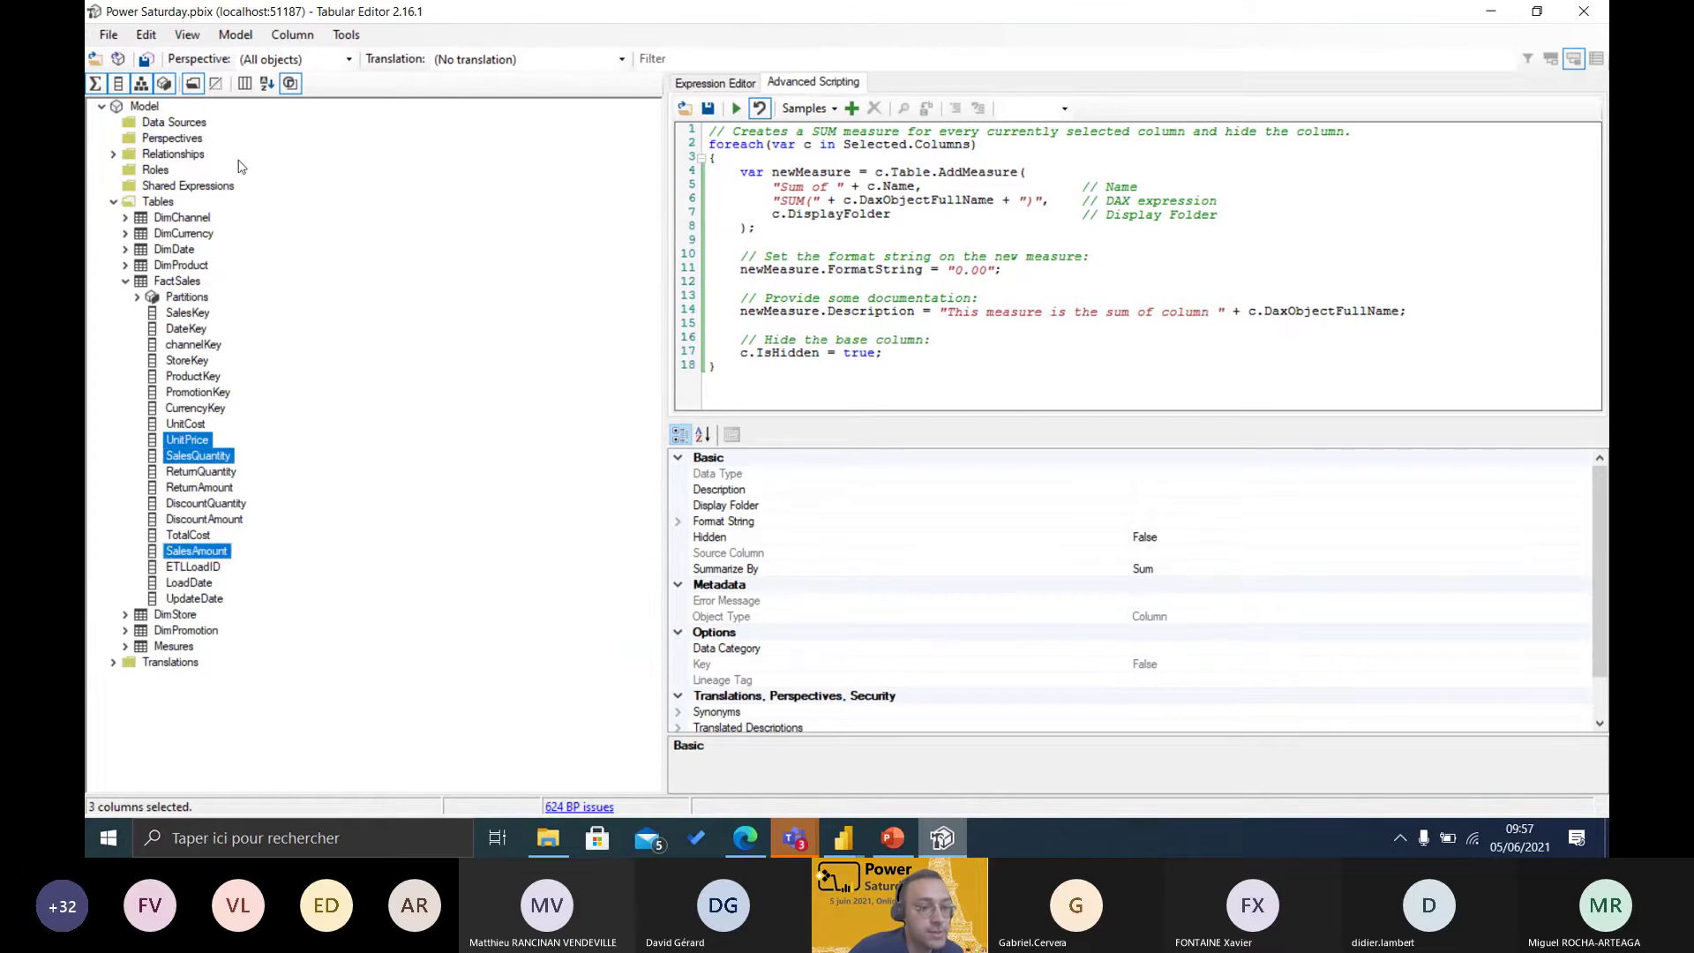
left_click(179, 445, "ctrl")
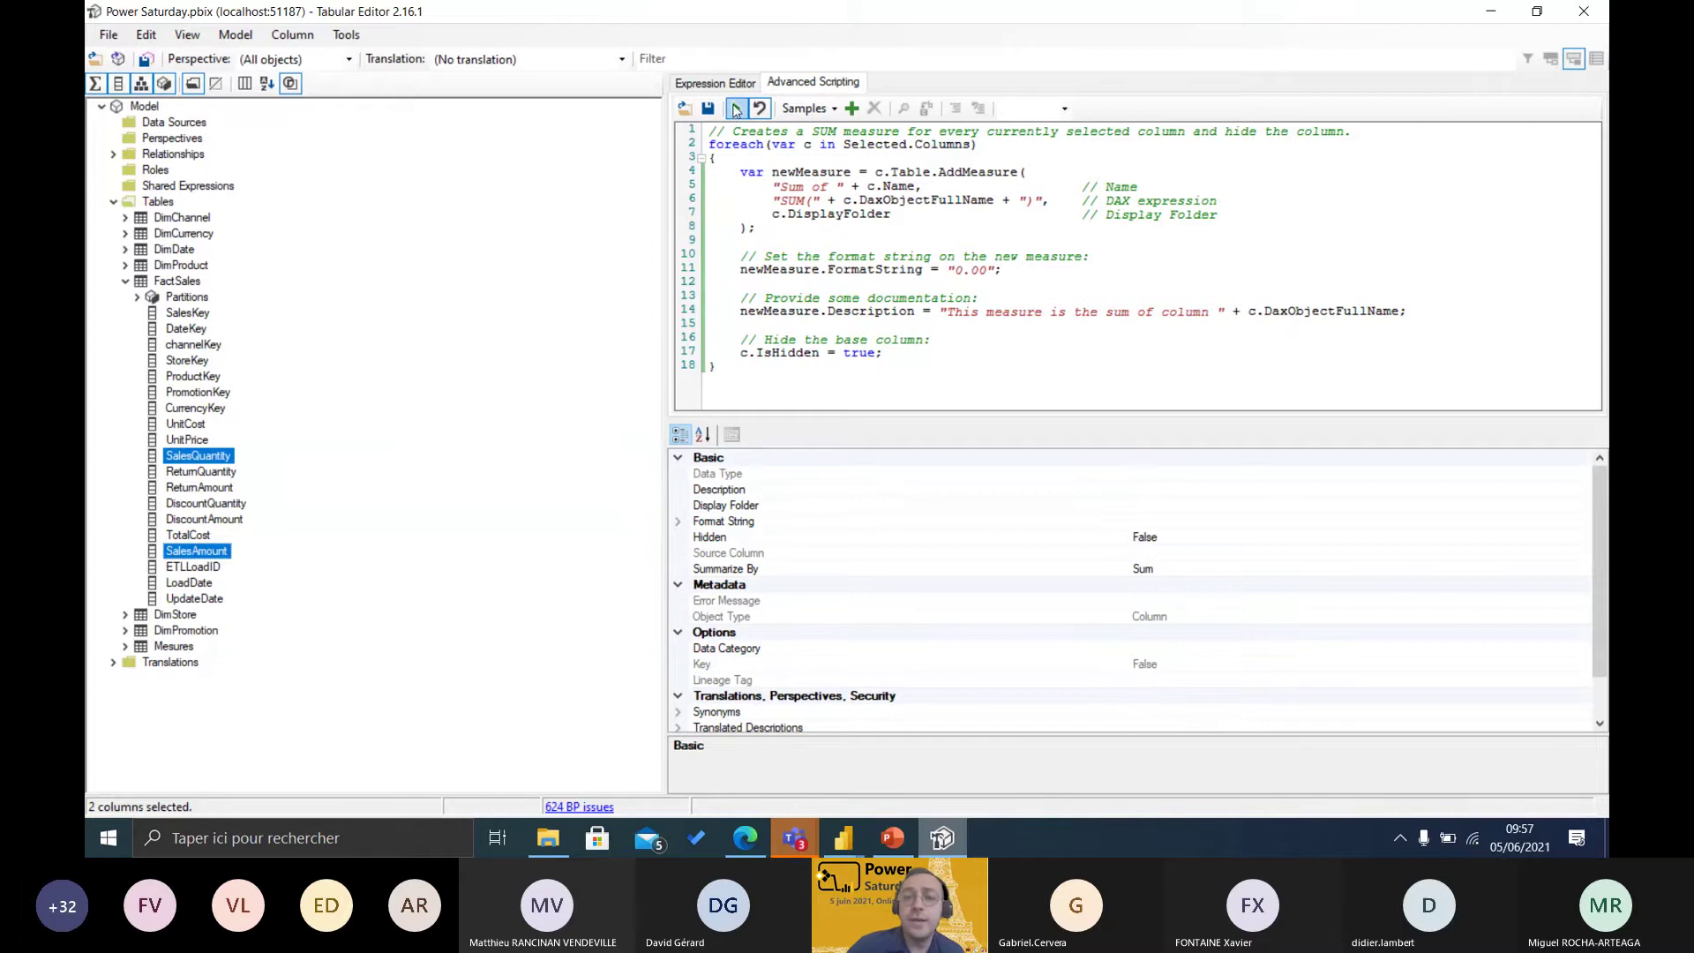
left_click(737, 109)
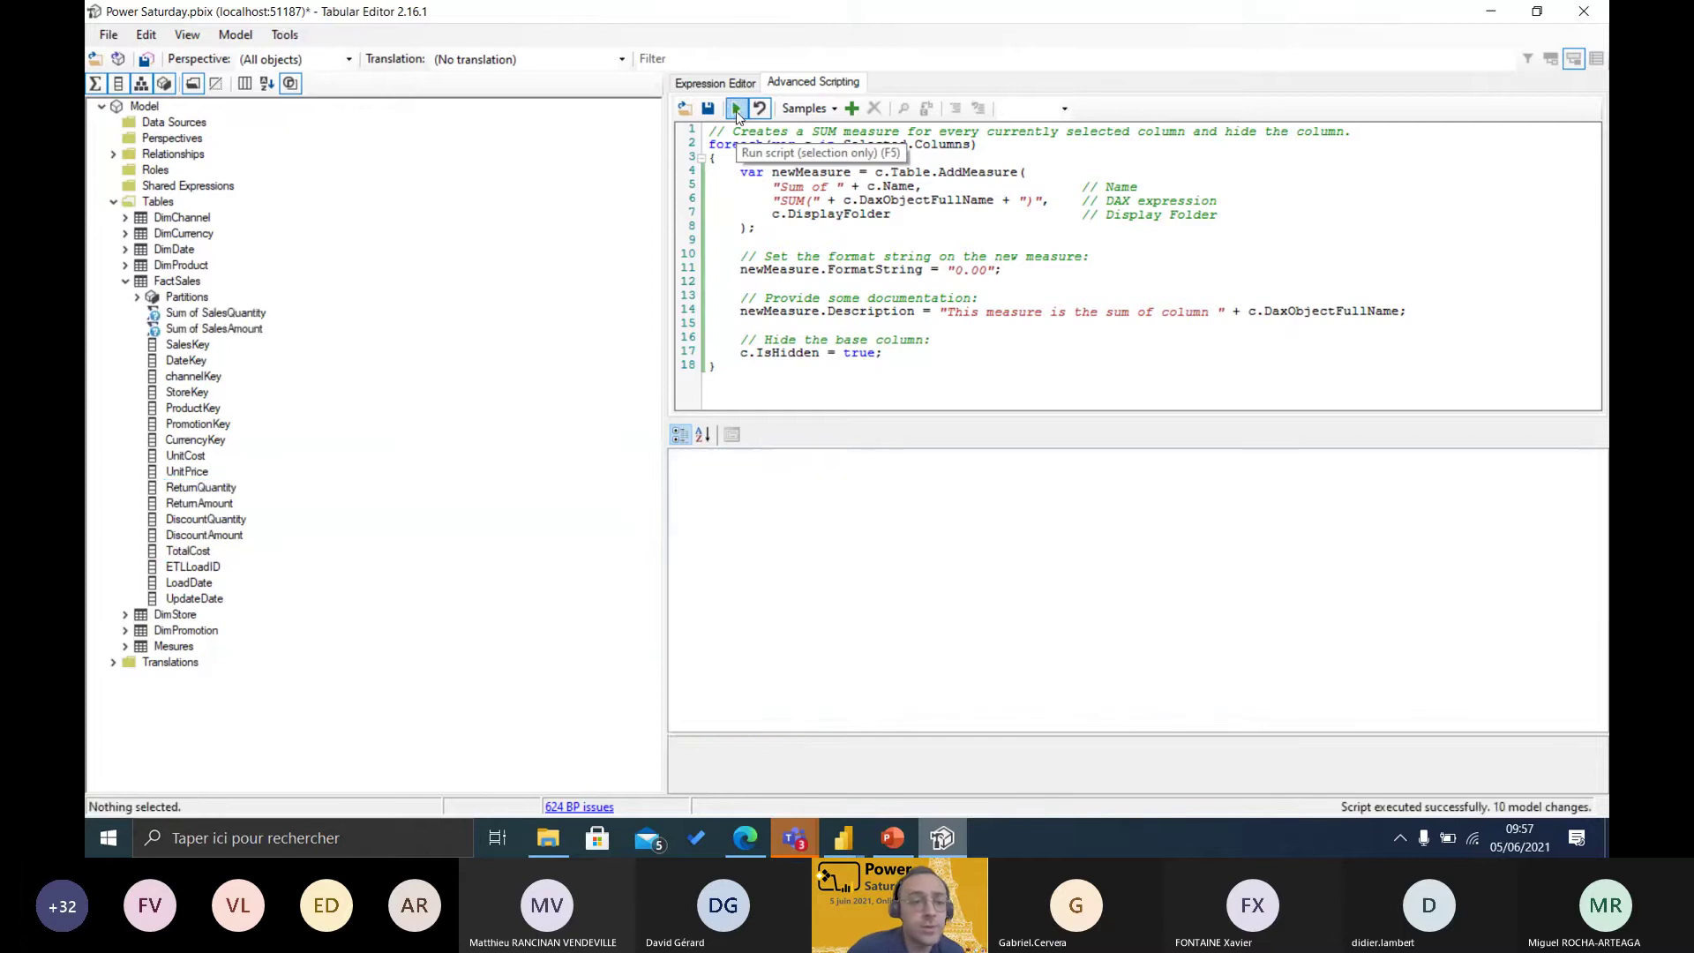
- Inspect the expressions of the two generated FactSales measures and the description, format string and name of Sum of SalesAmount
left_click(183, 318)
double_click(184, 315)
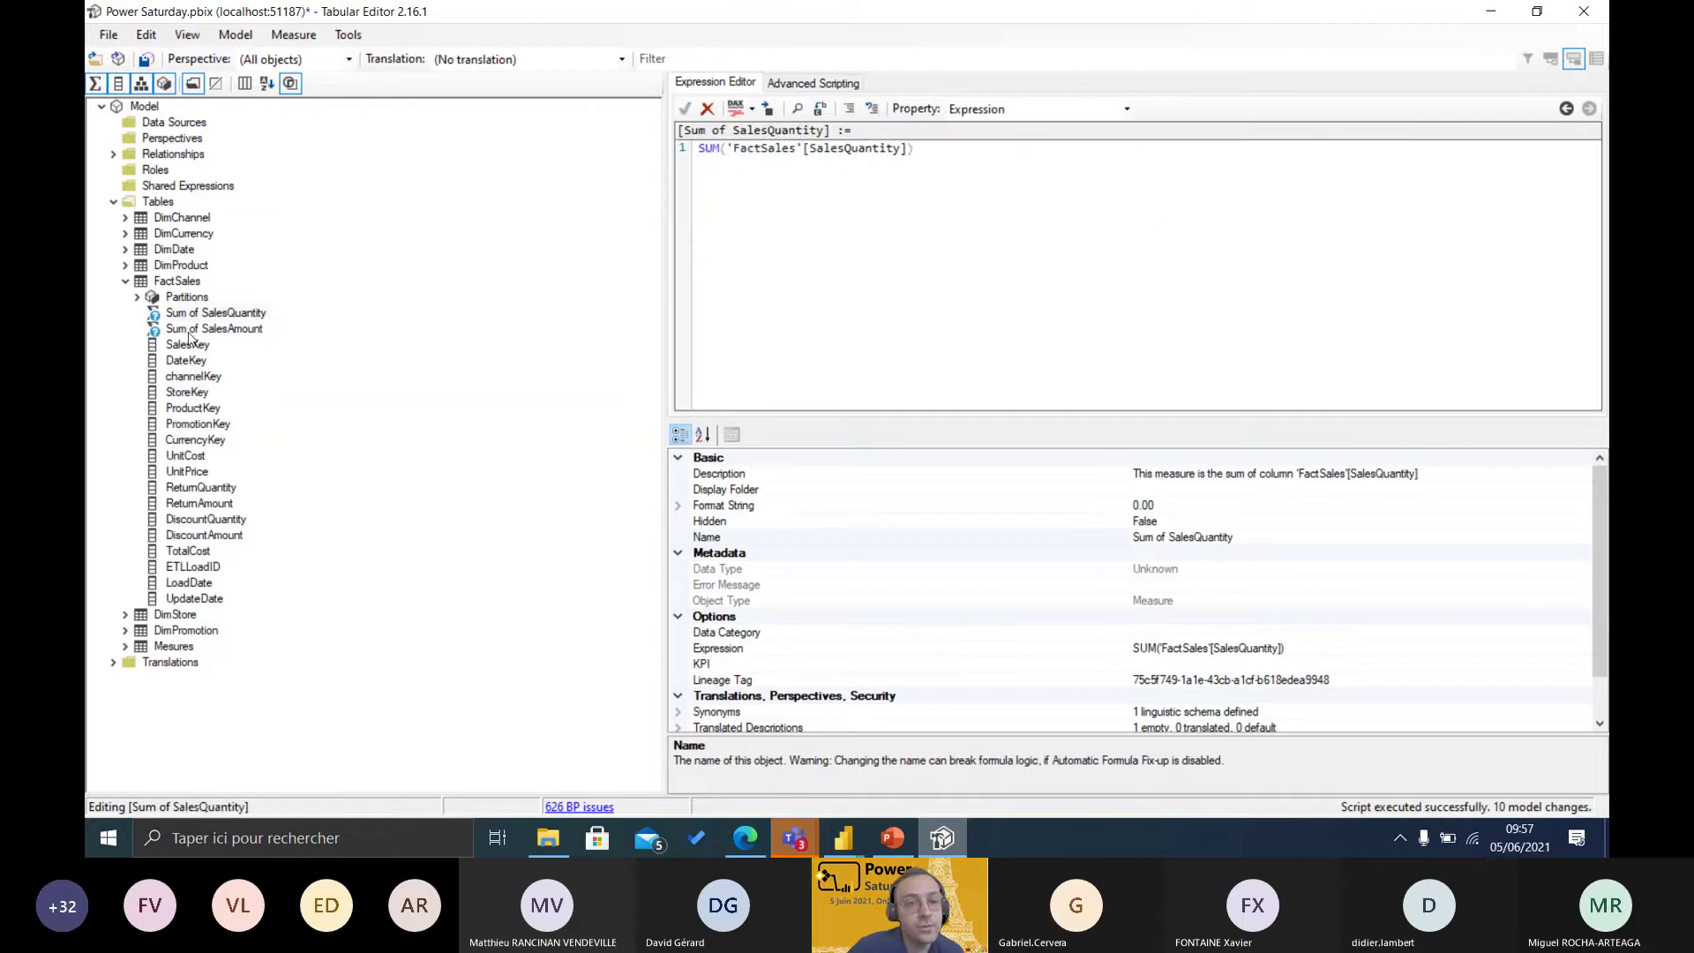
double_click(189, 331)
left_click(1374, 476)
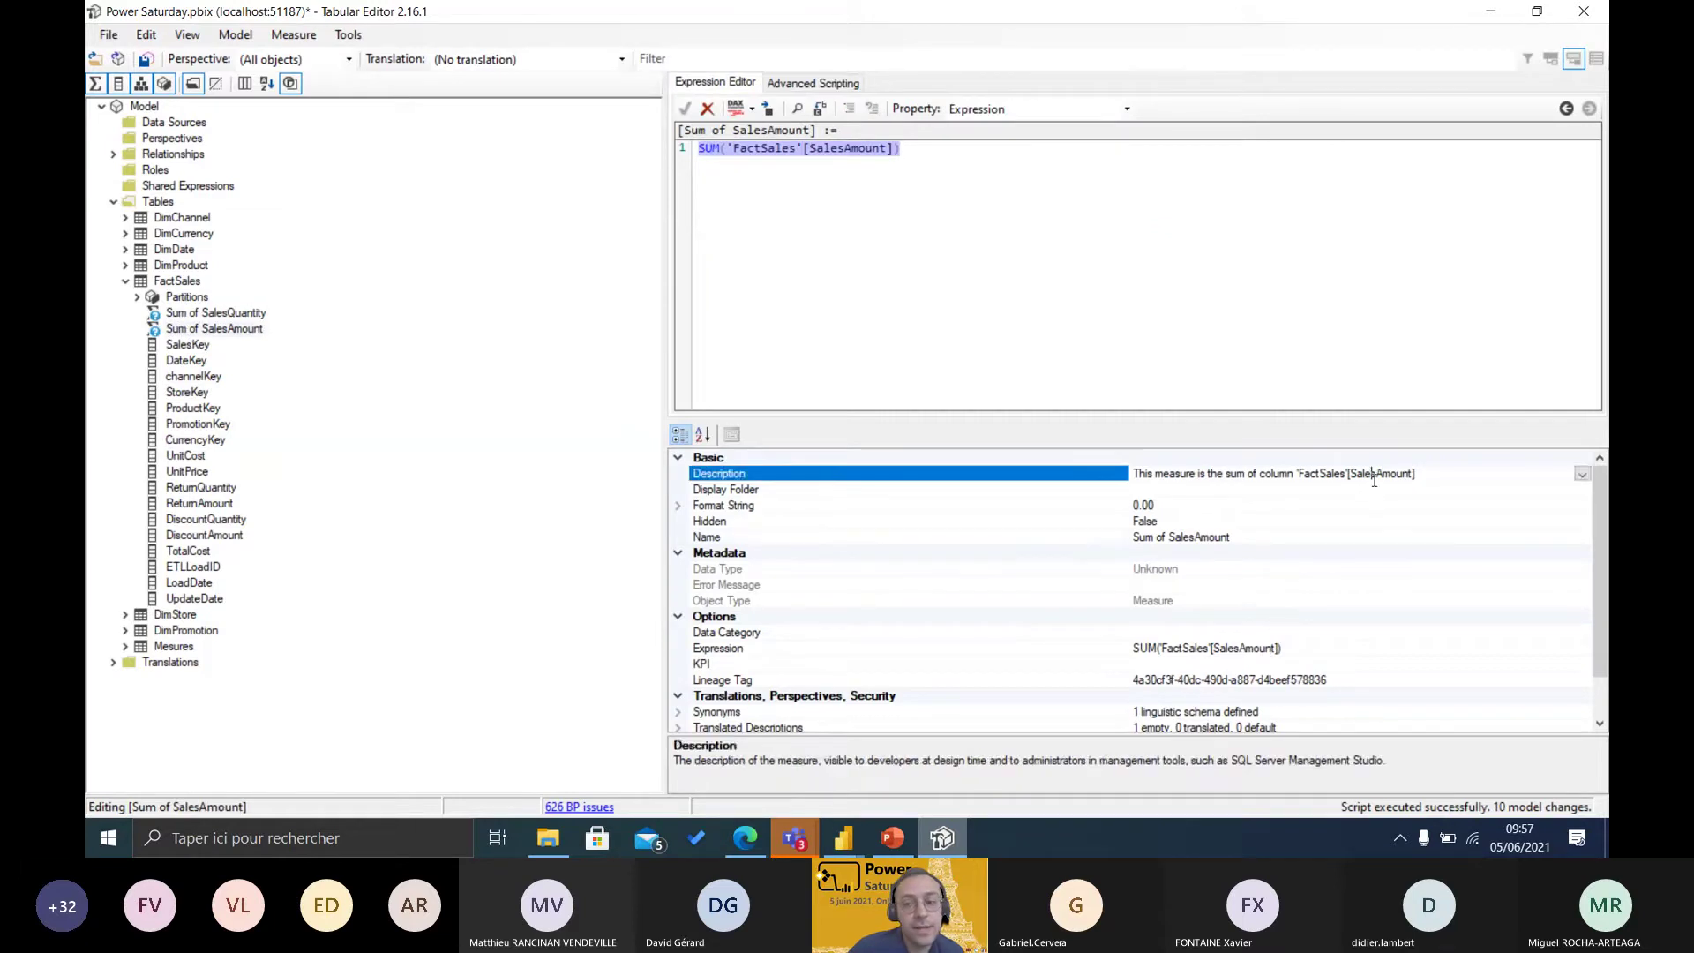
left_click(1182, 507)
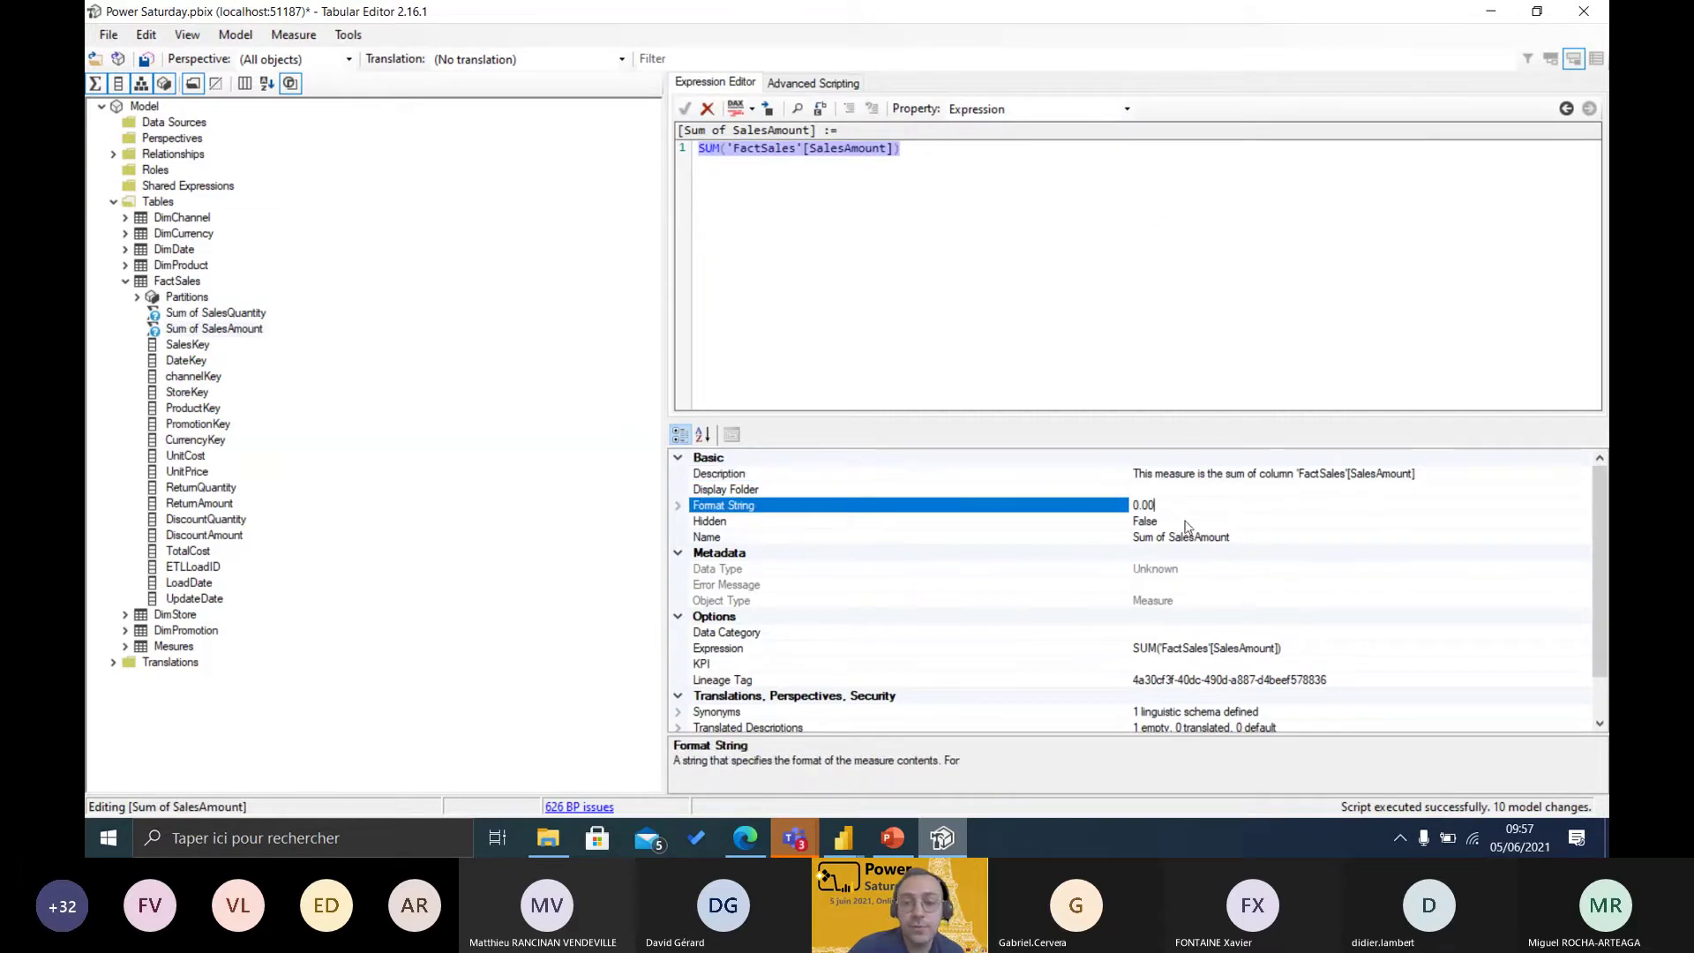
left_click(1185, 538)
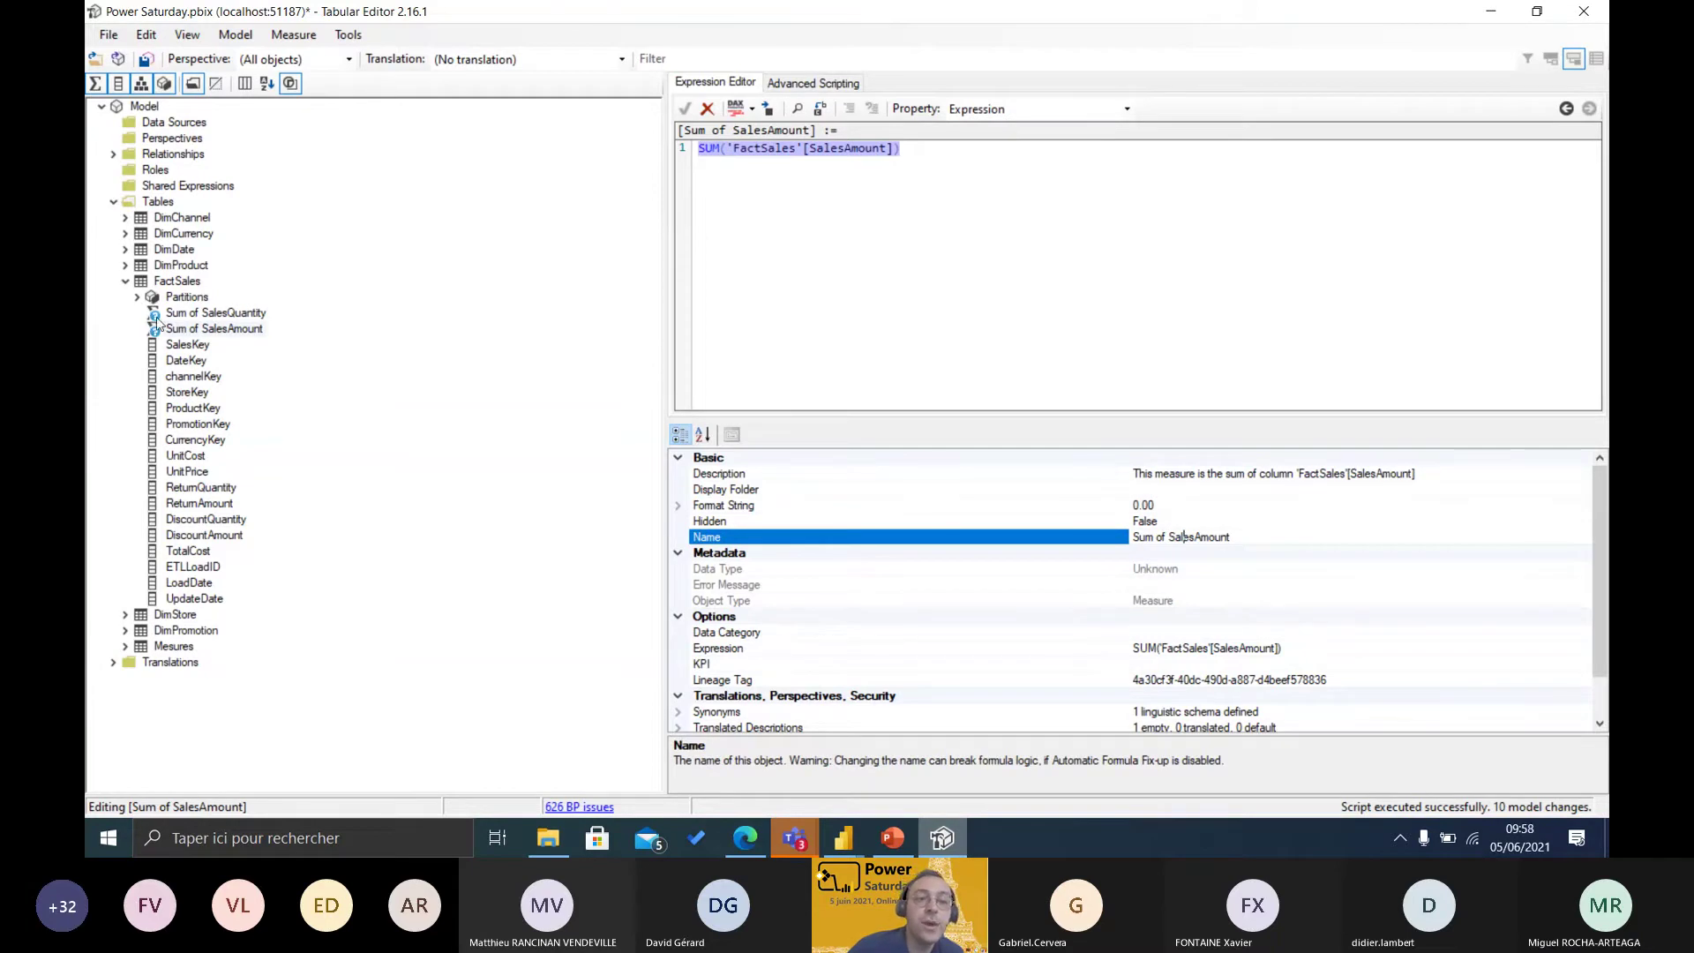
- Save the new measures to the connected Power Saturday database and switch to the Edge browser
left_click(145, 60)
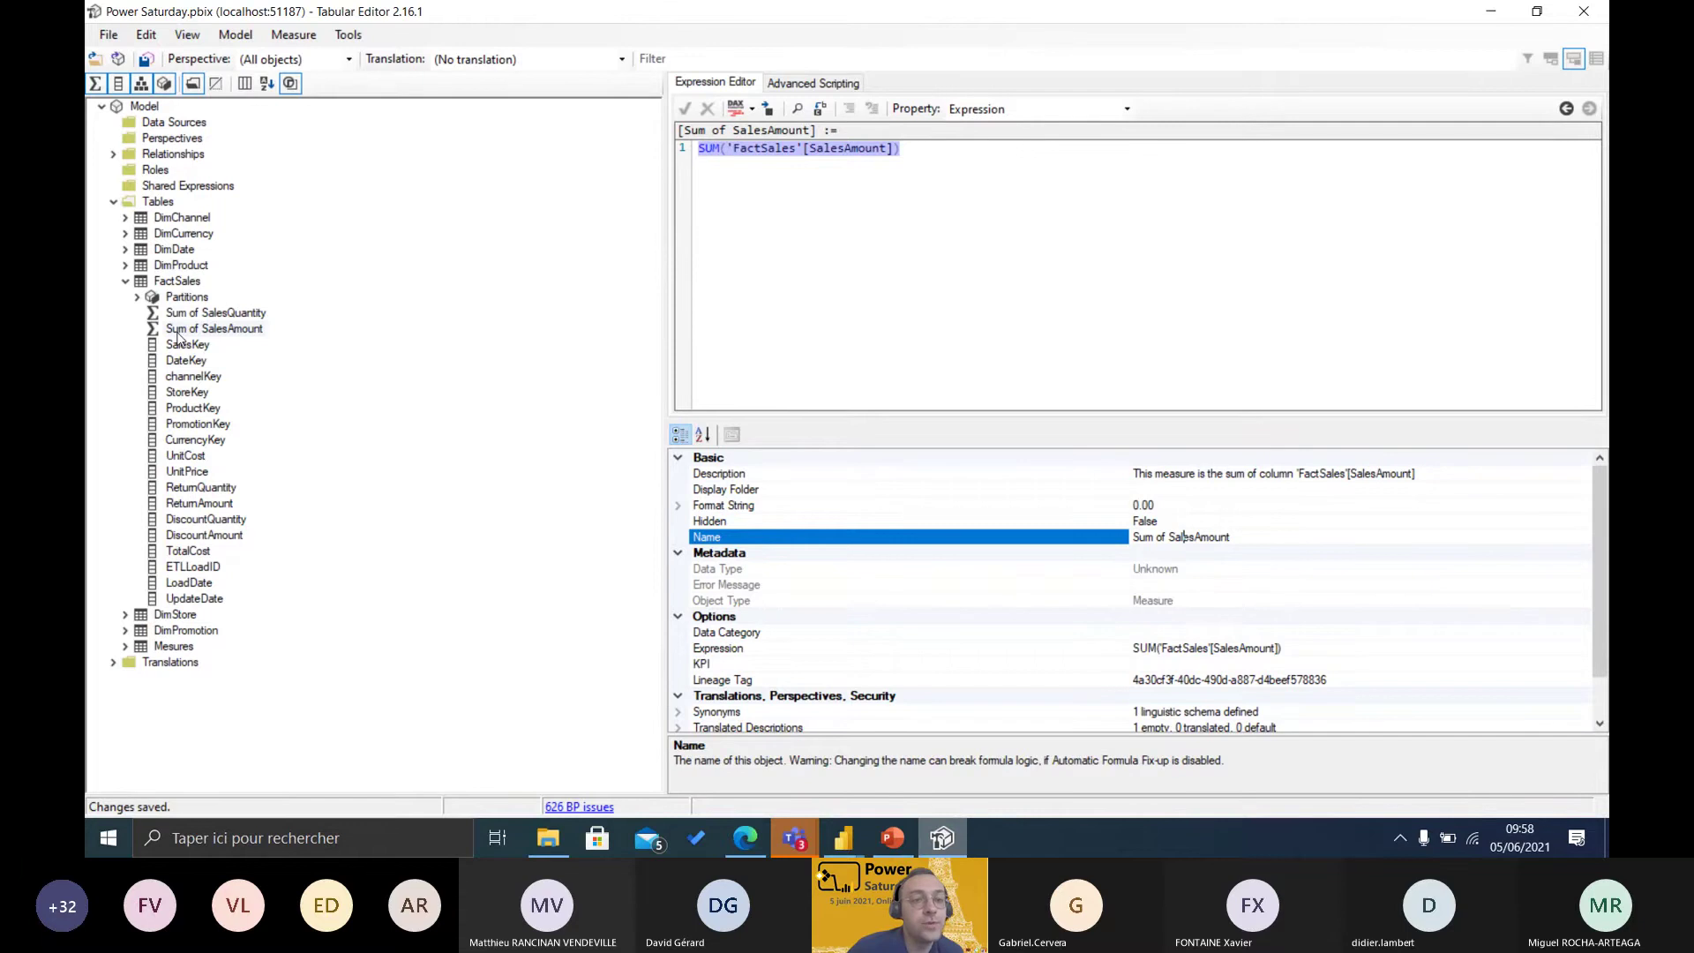
left_click(746, 838)
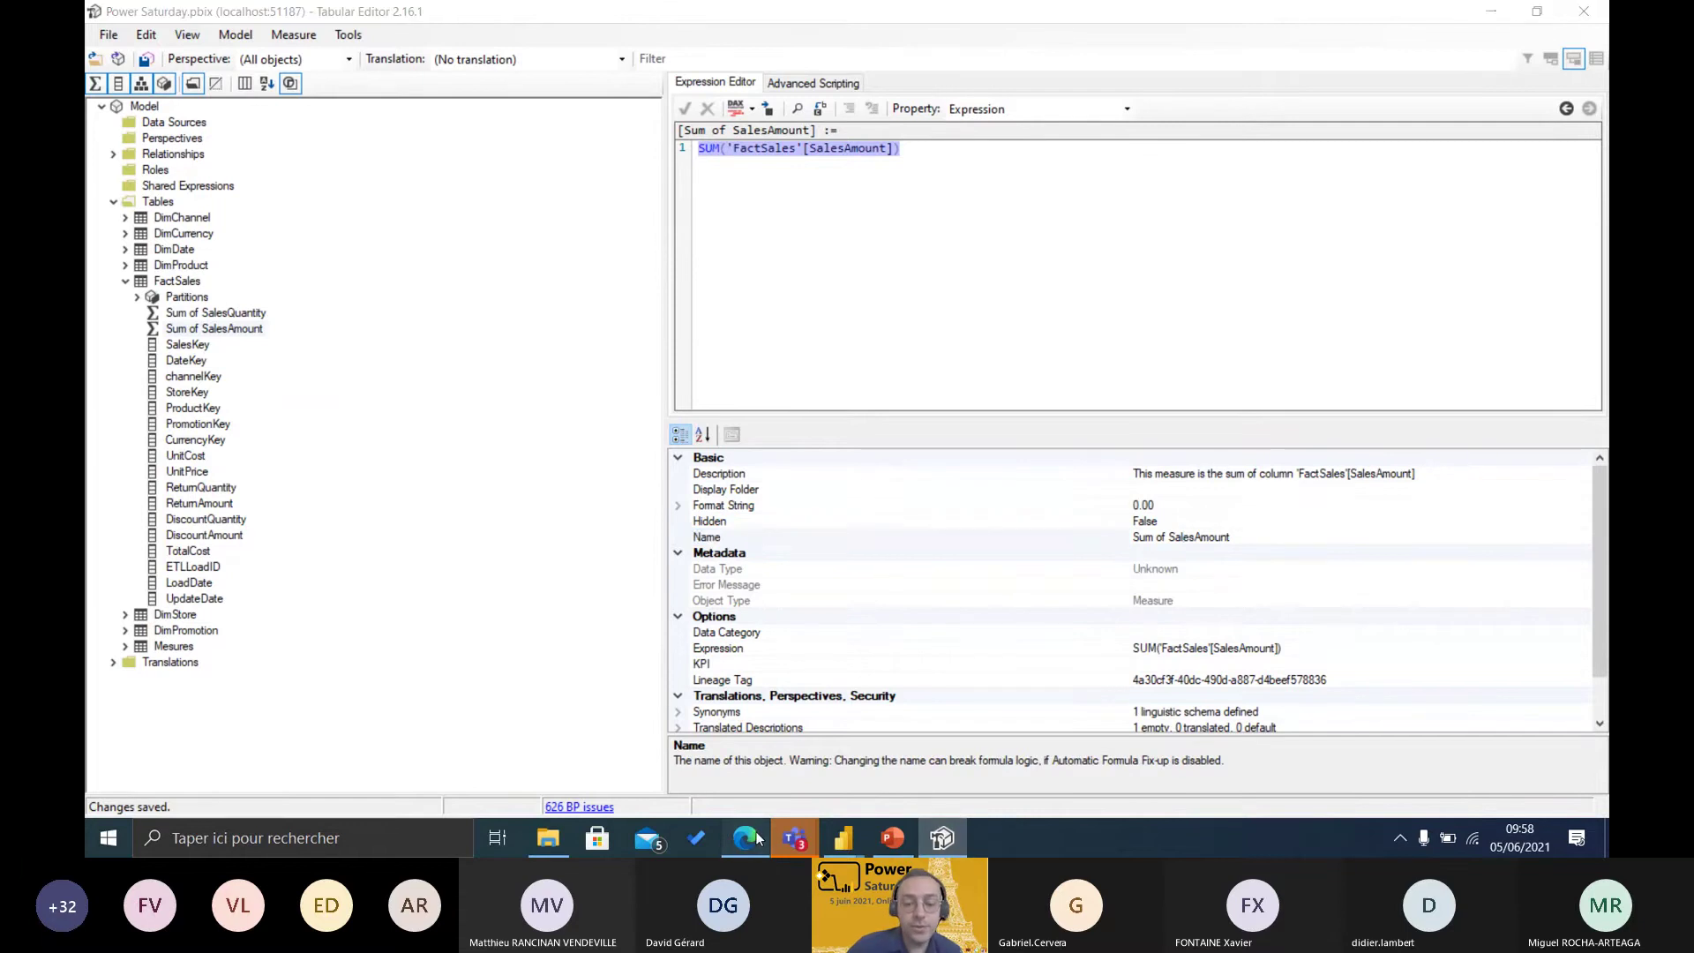
- Copy the complete time intelligence script from the Tabular Editor useful script snippets page
scroll(763, 481, "down", 4)
scroll(766, 481, "down", 15)
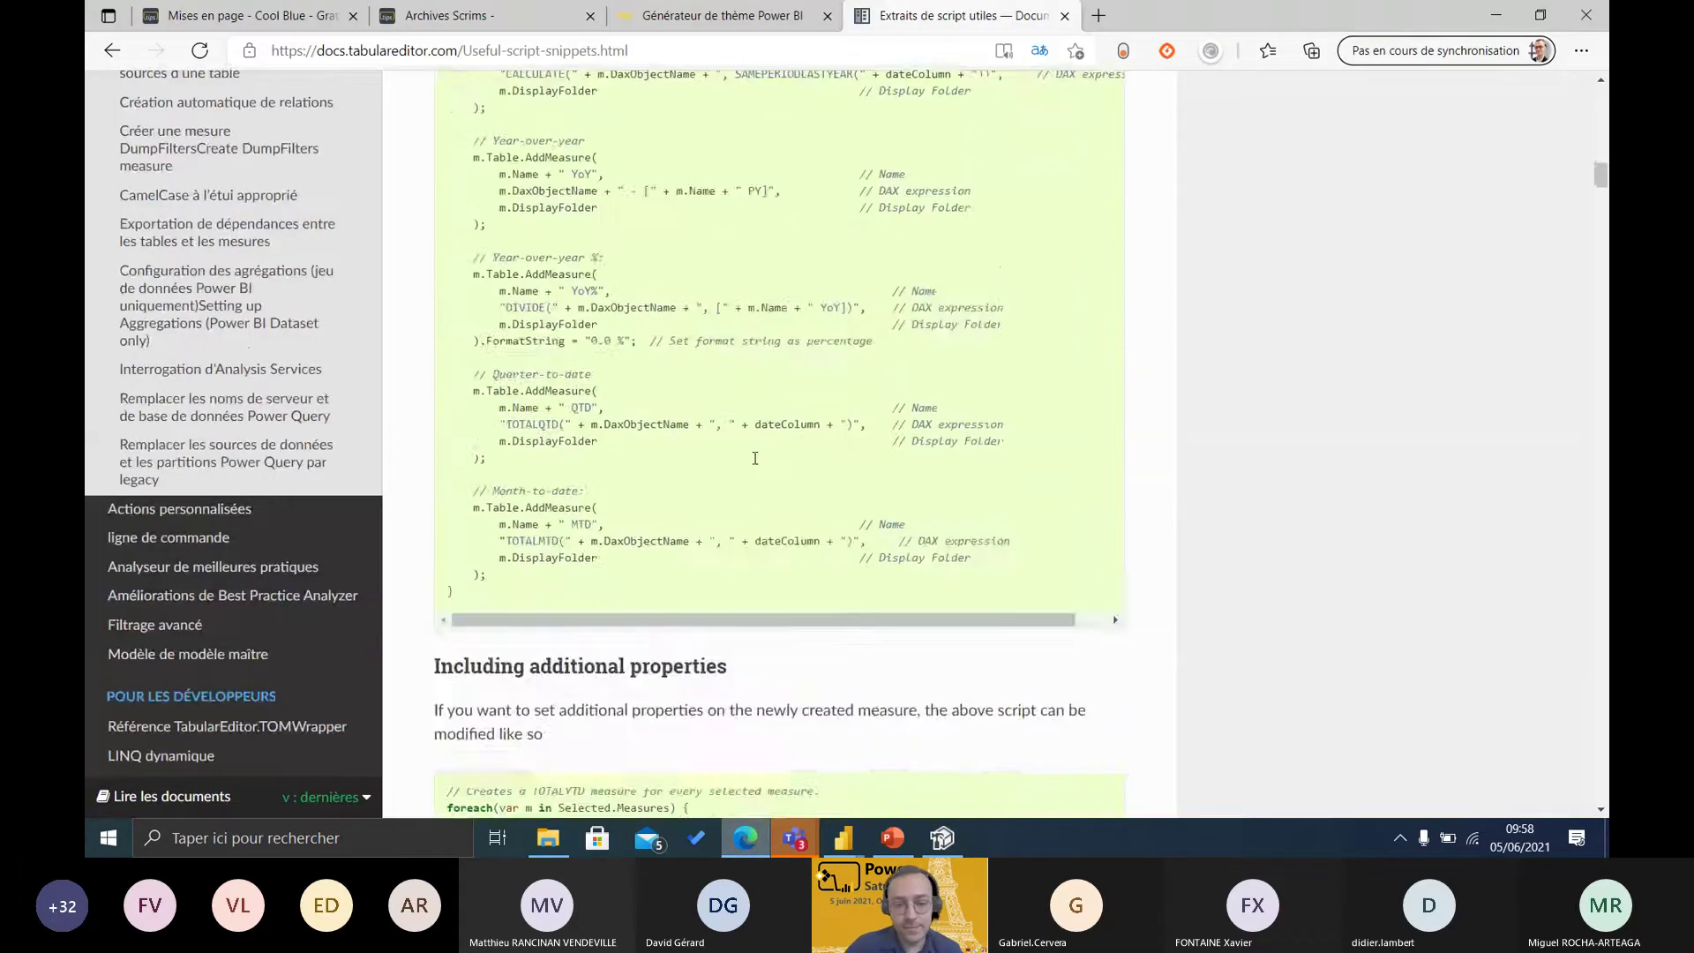
scroll(805, 580, "down", 4)
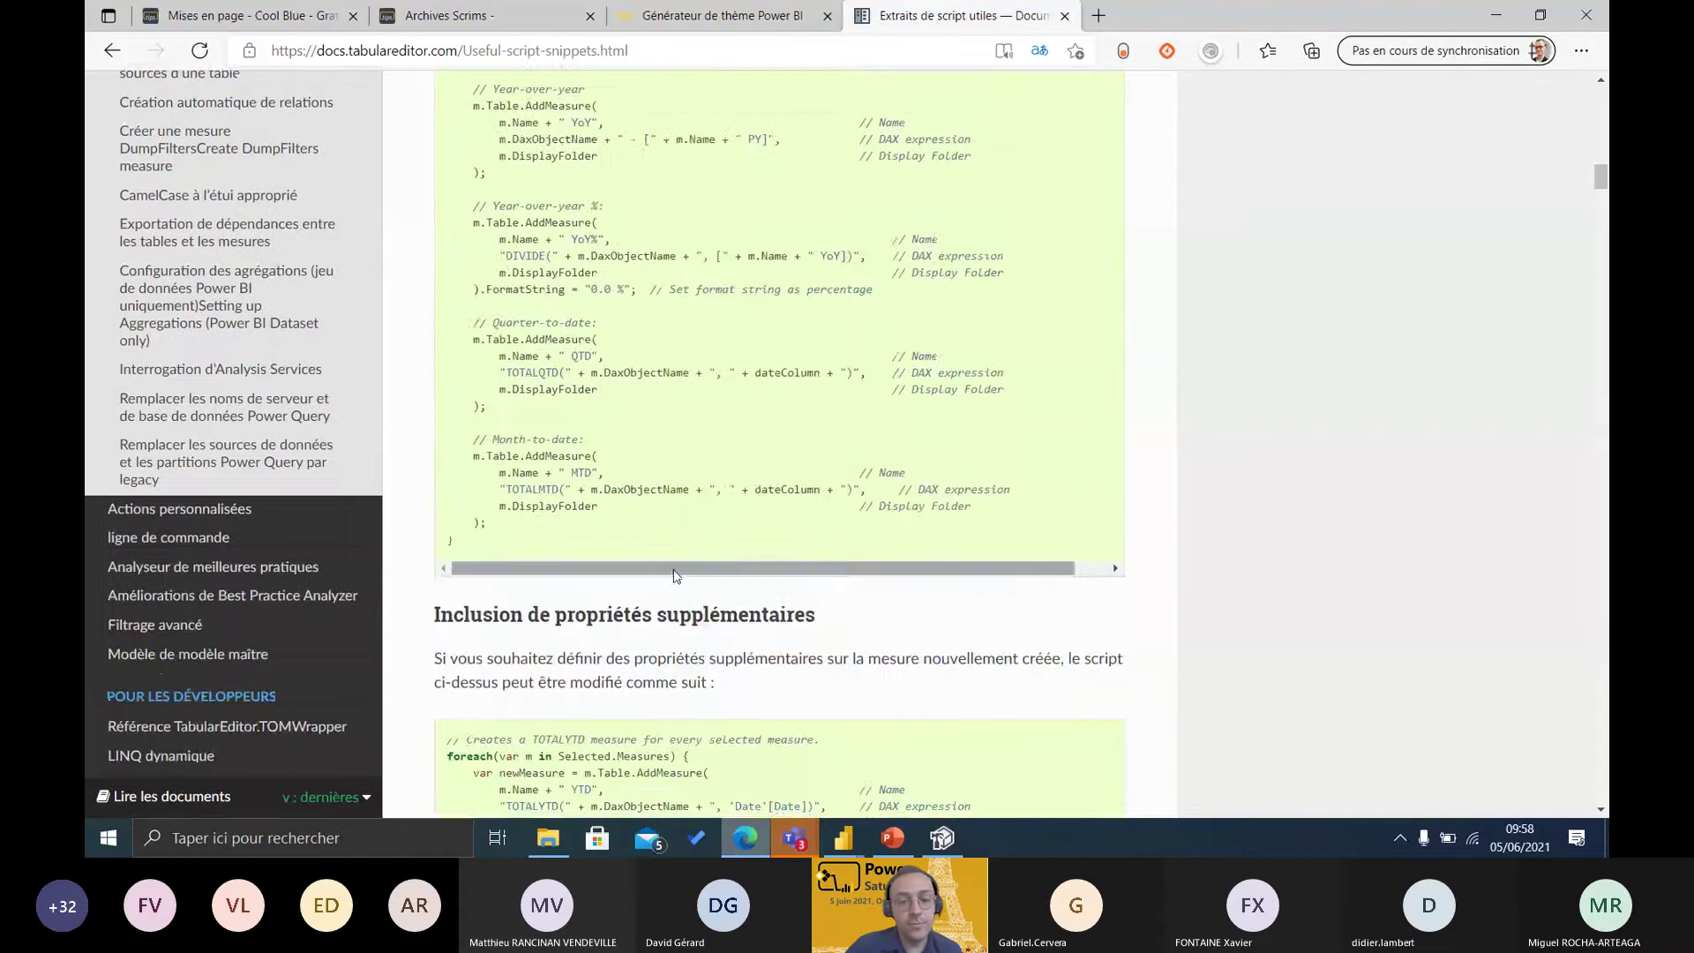
left_click_drag(483, 459, 443, 441)
right_click(458, 441)
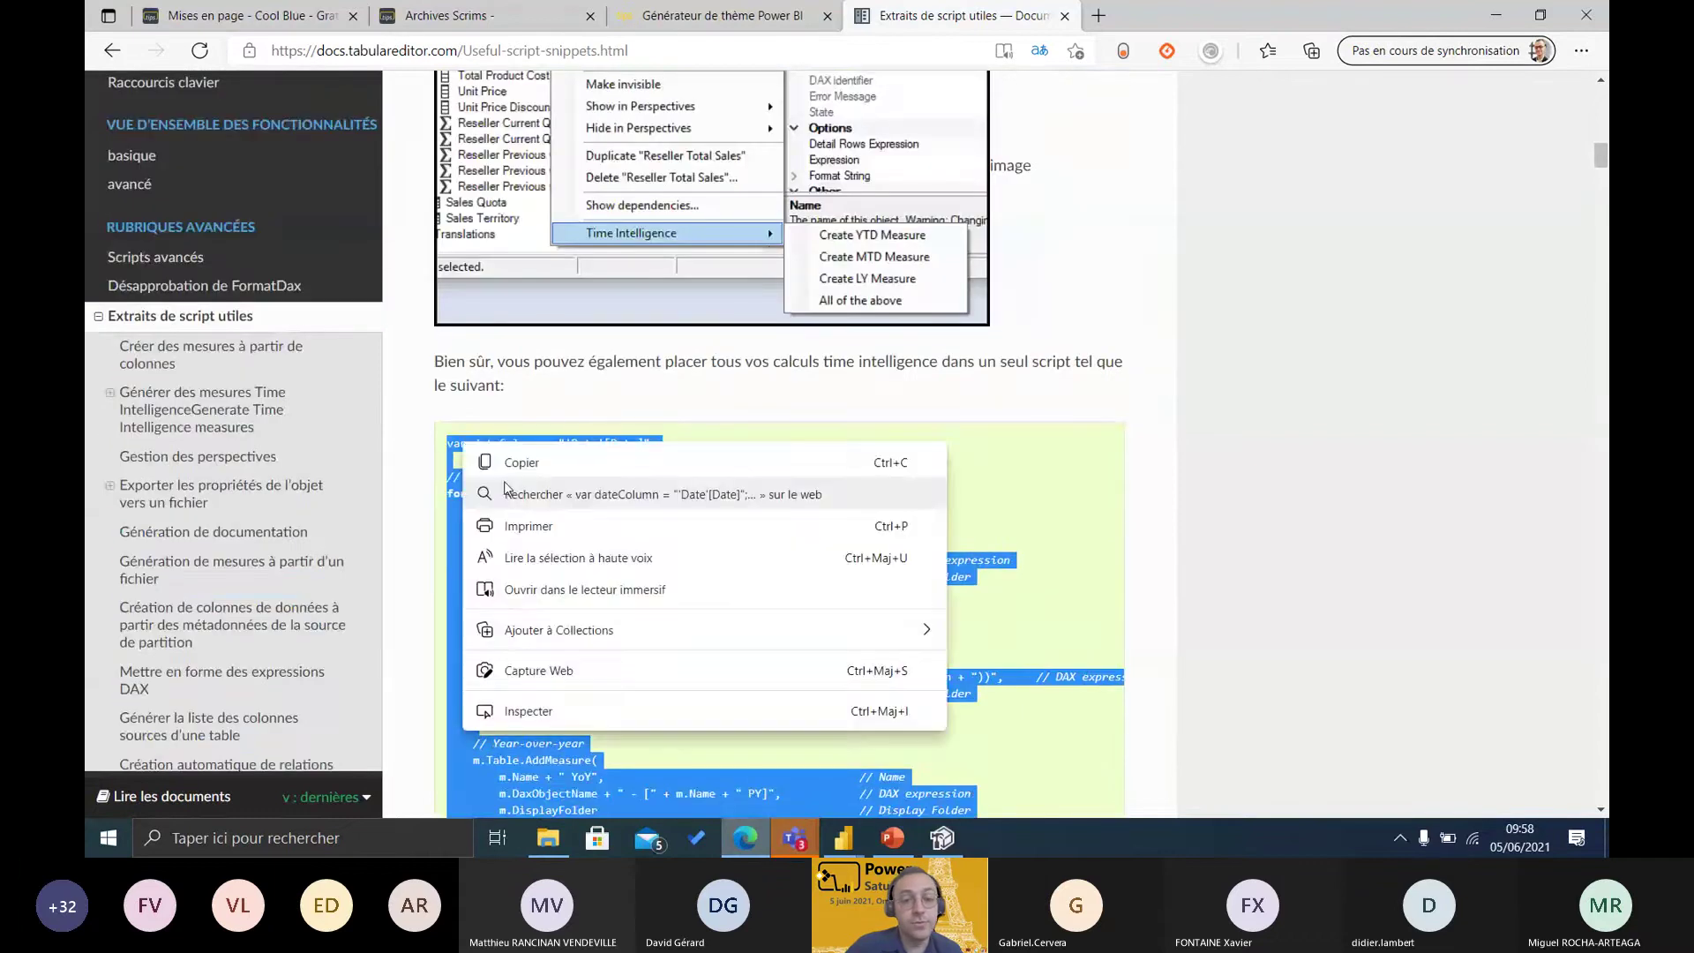
left_click(499, 461)
- Switch back to Tabular Editor and replace the SUM measure script with the copied time intelligence script
left_click(942, 838)
left_click(901, 294)
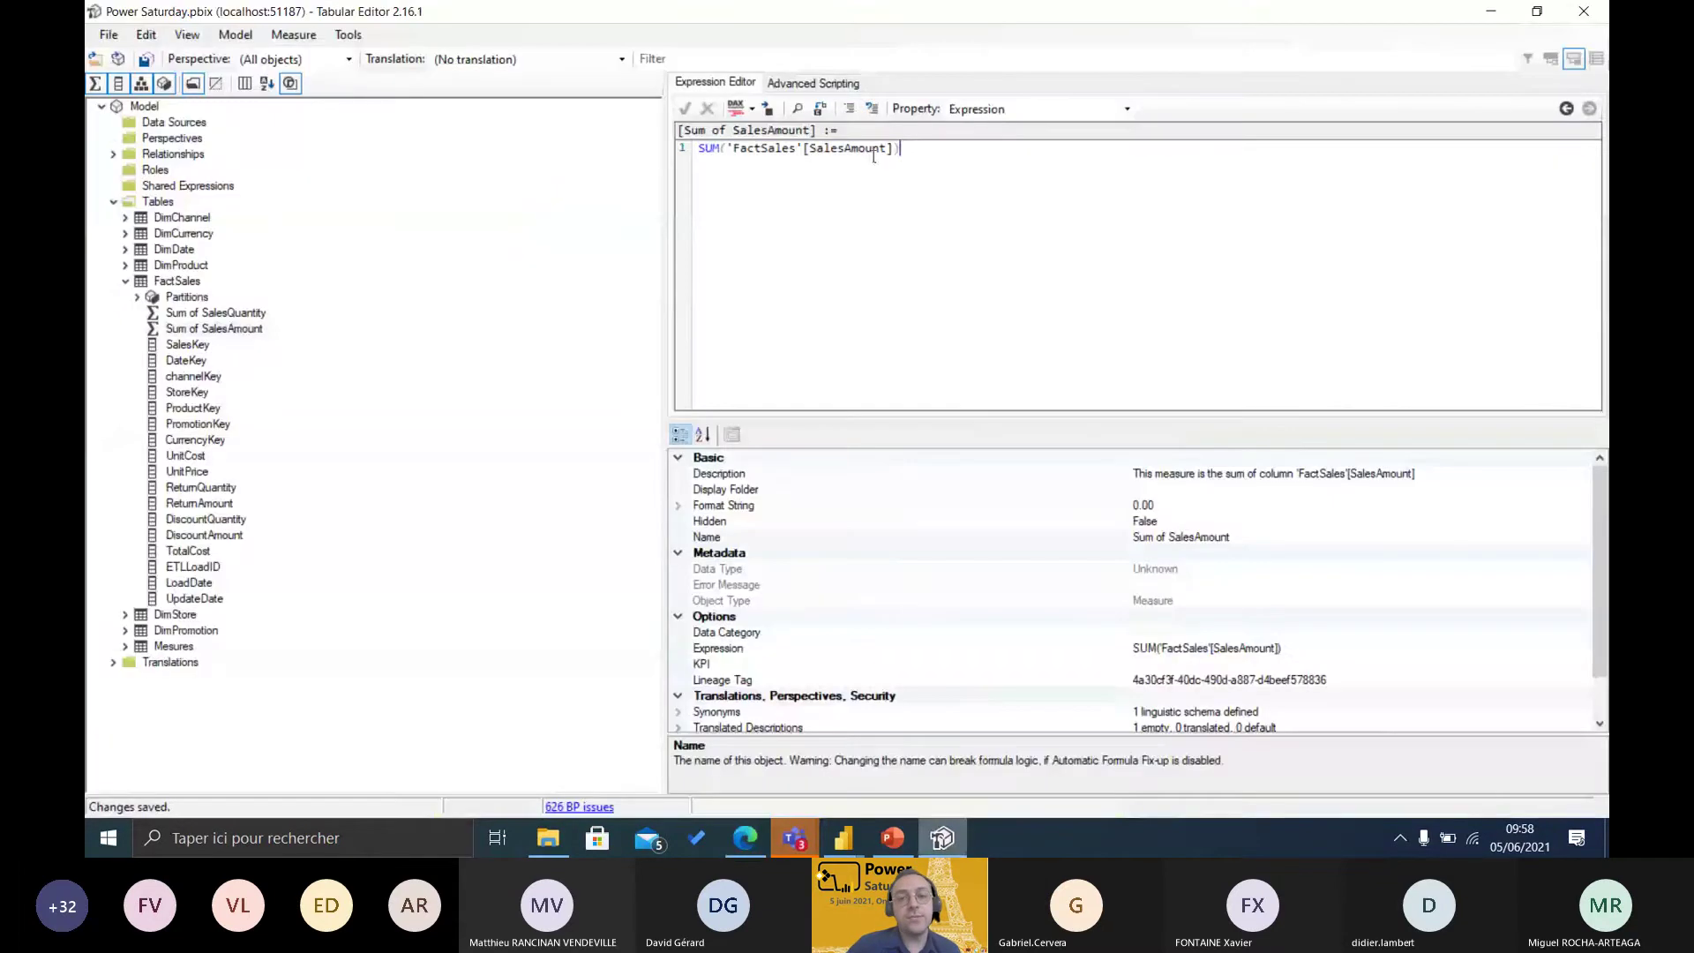
left_click(813, 82)
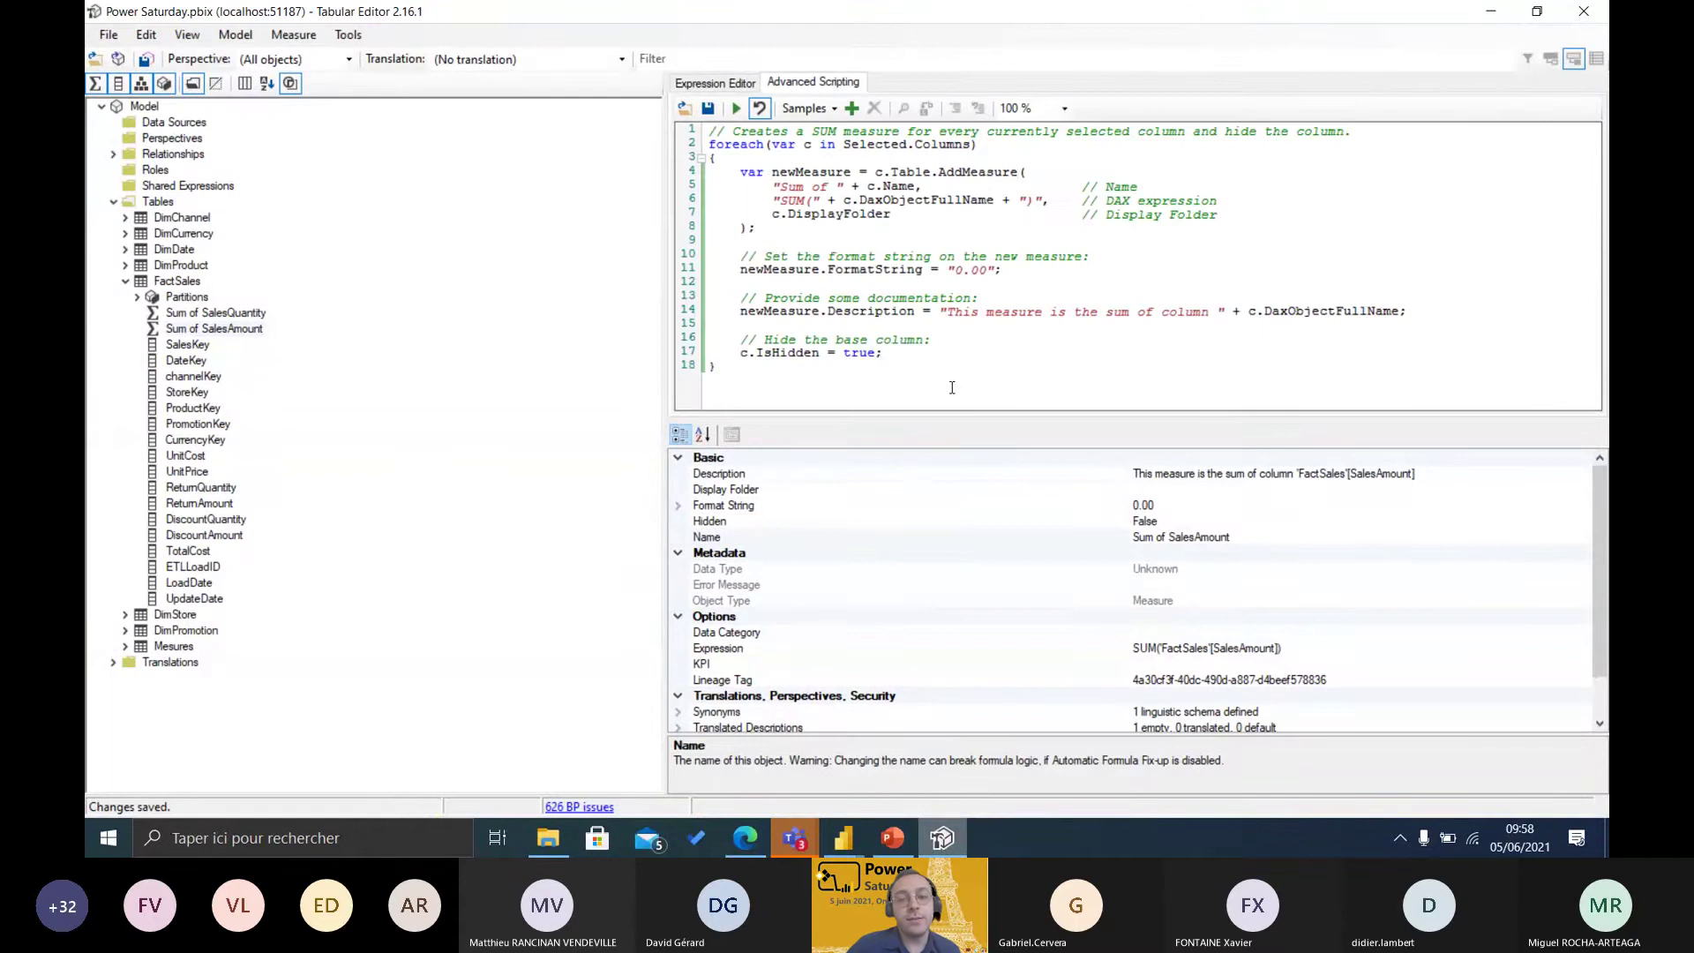
key("ctrl+a")
key("ctrl+v")
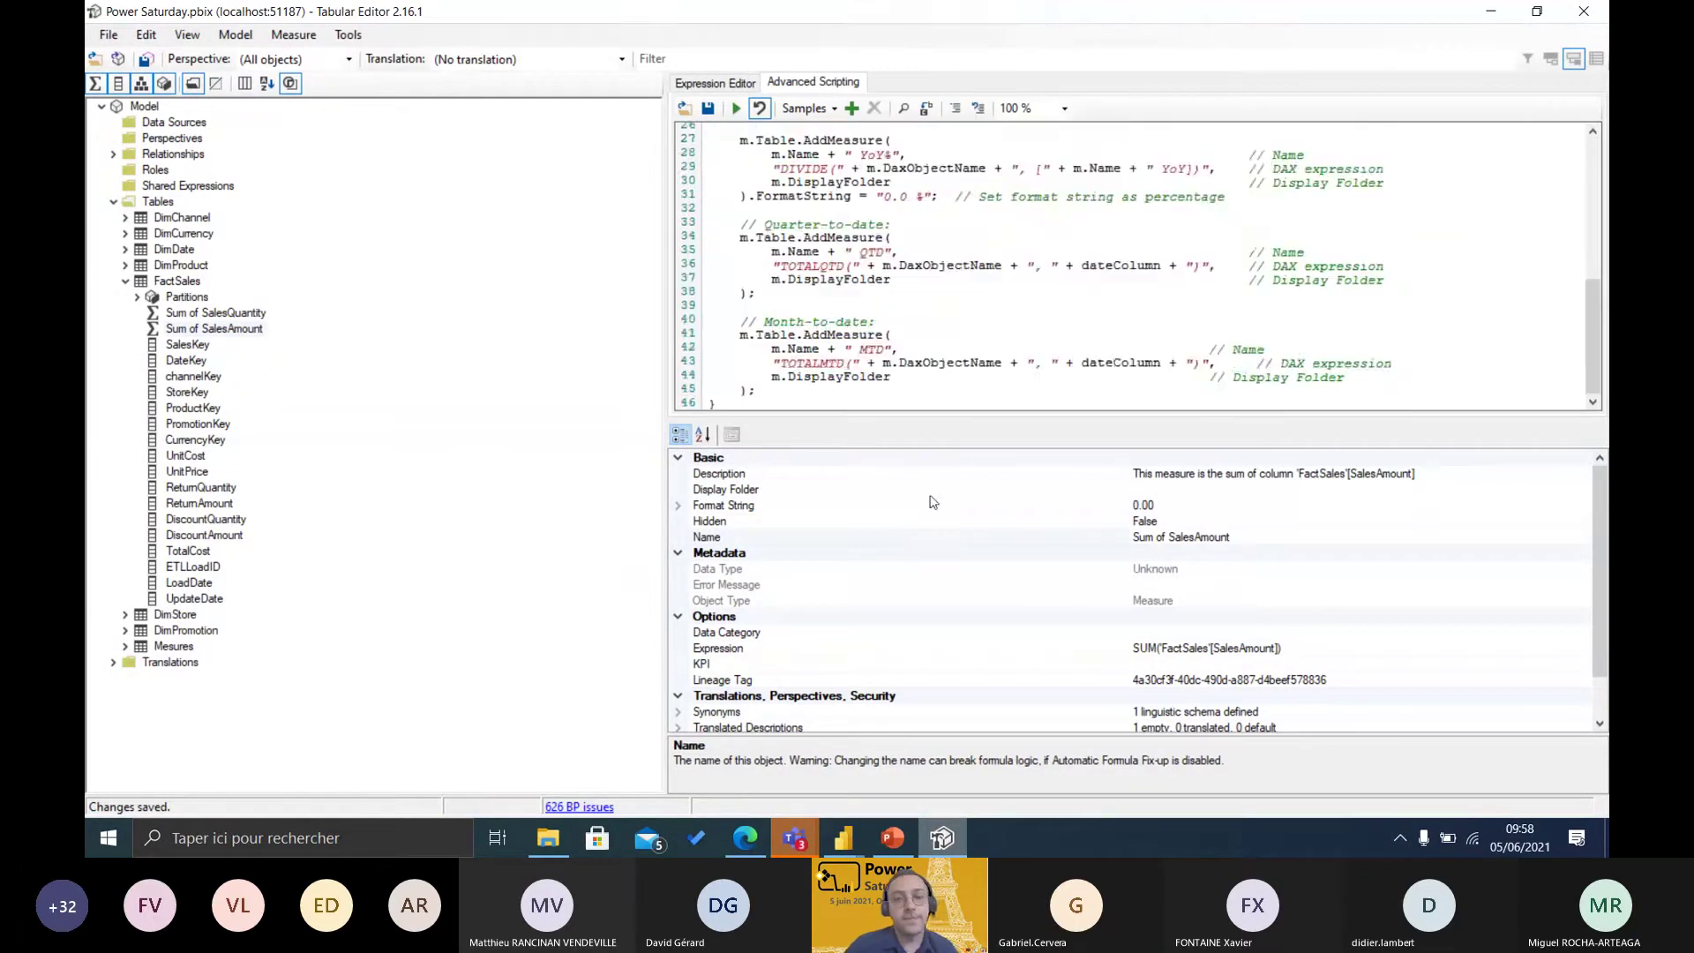
- Examine the script's year-to-date, previous-year, year-over-year, quarter-to-date and month-to-date measure definitions
scroll(927, 333, "up", 8)
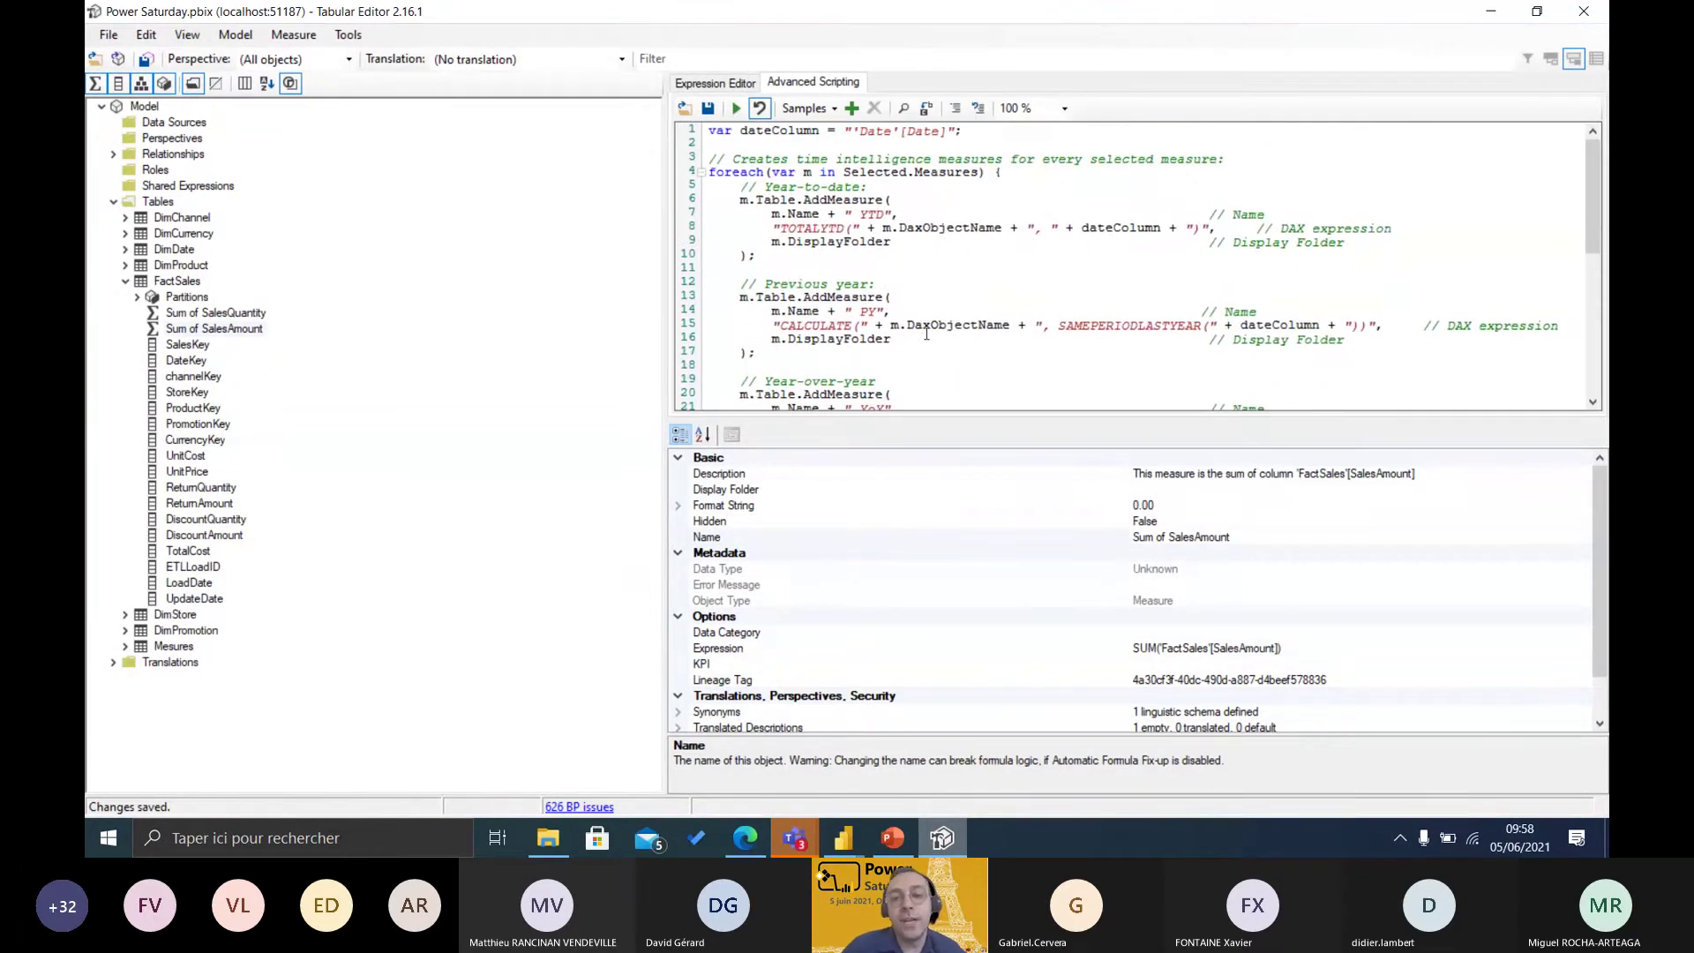
scroll(920, 316, "down", 1)
scroll(923, 283, "up", 1)
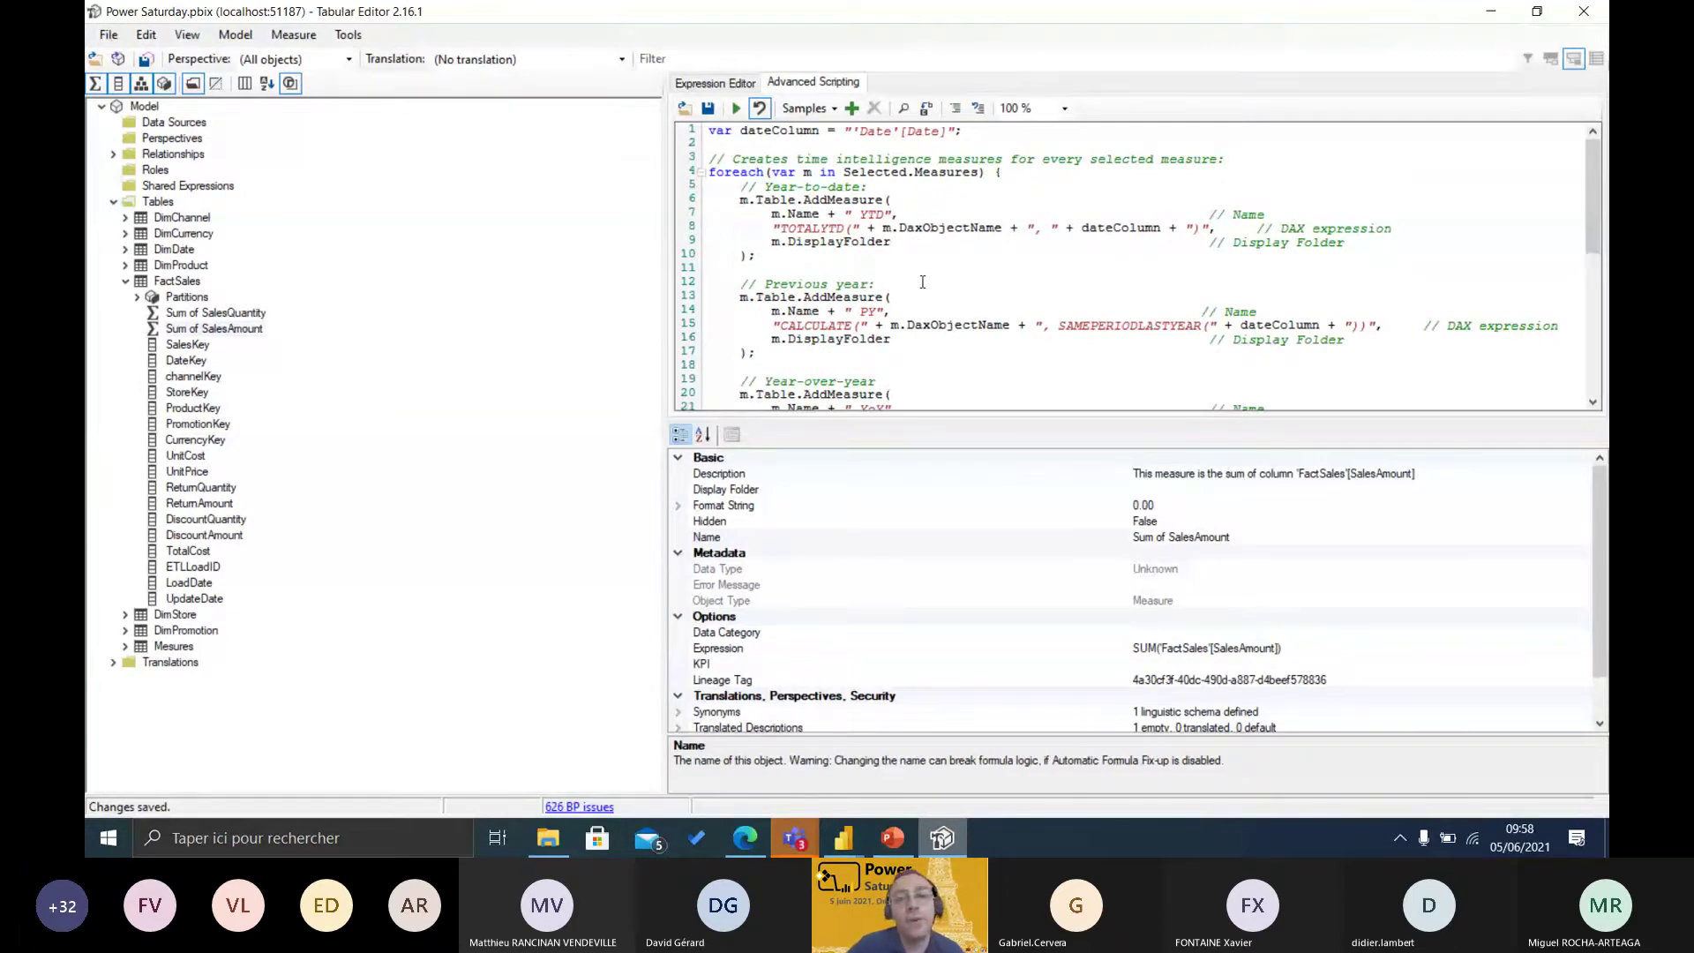
scroll(1023, 257, "down", 5)
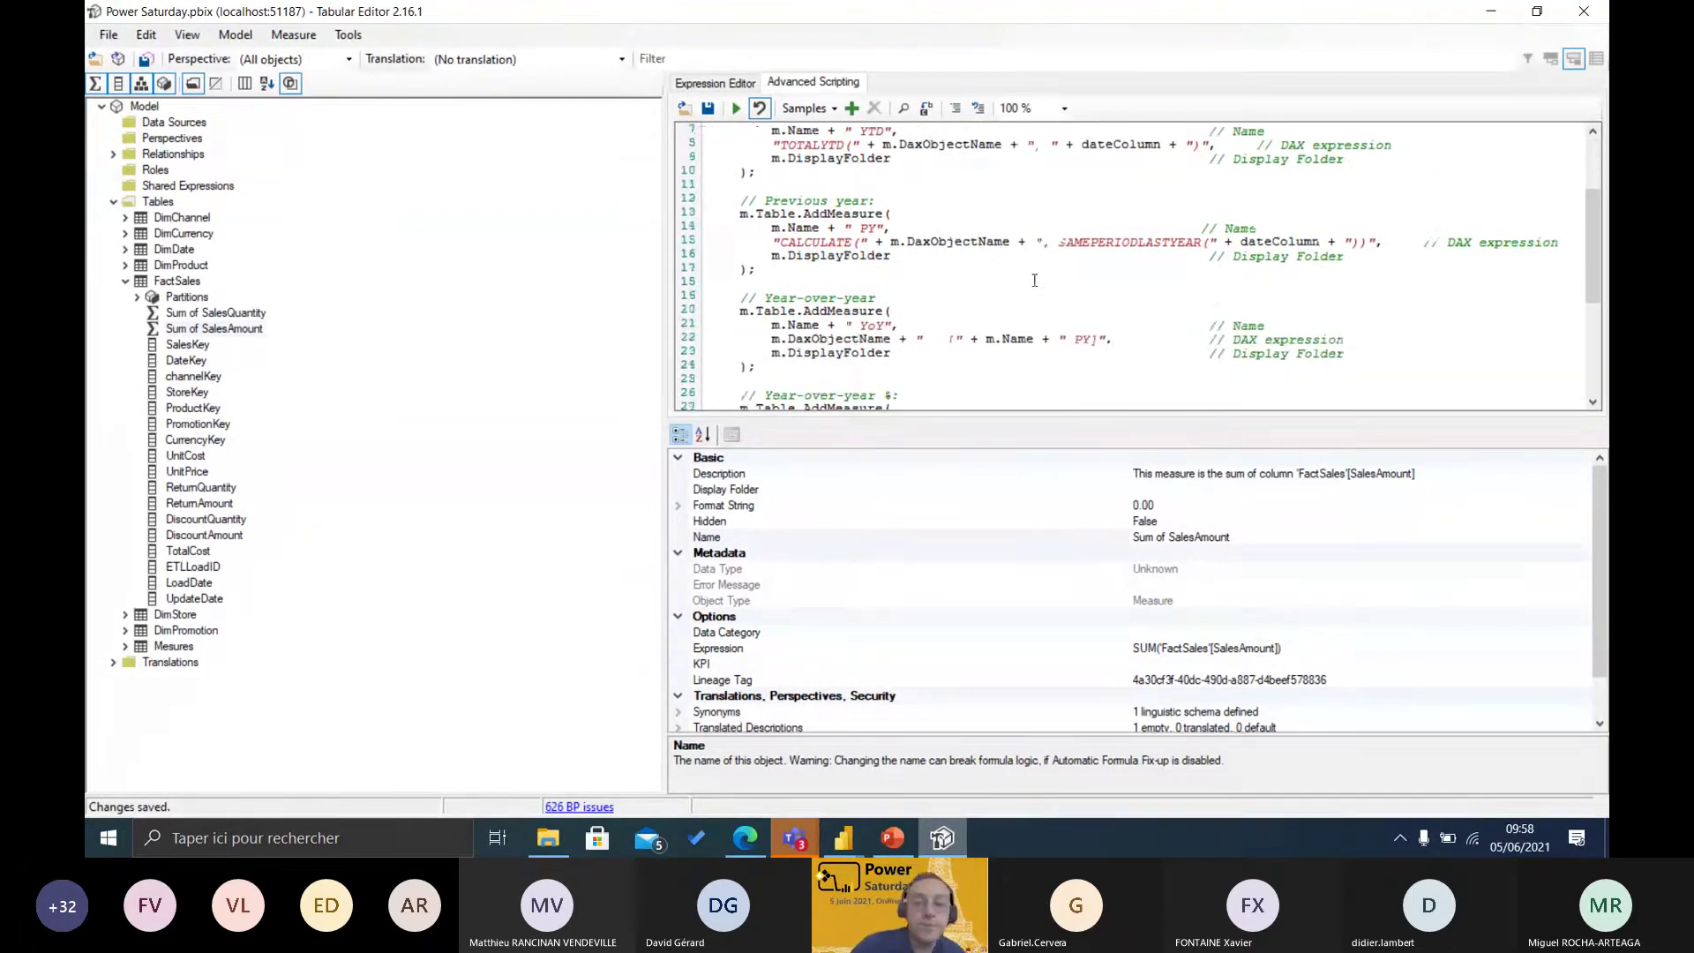
scroll(1035, 306, "down", 3)
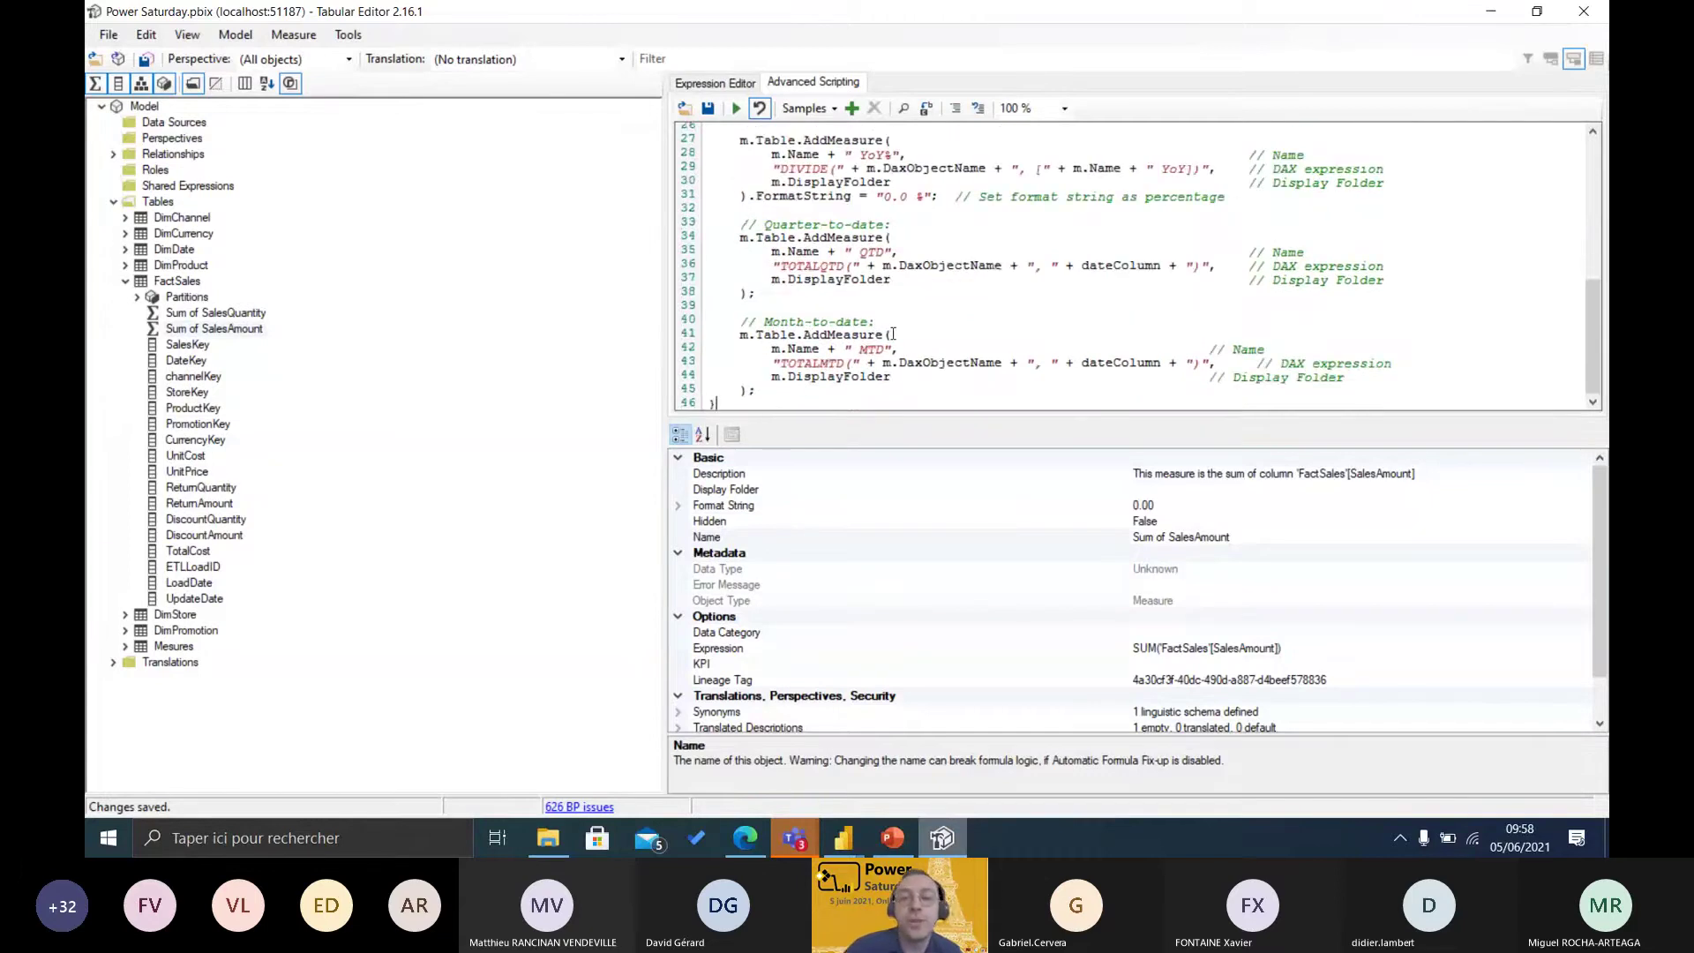
scroll(893, 333, "up", 6)
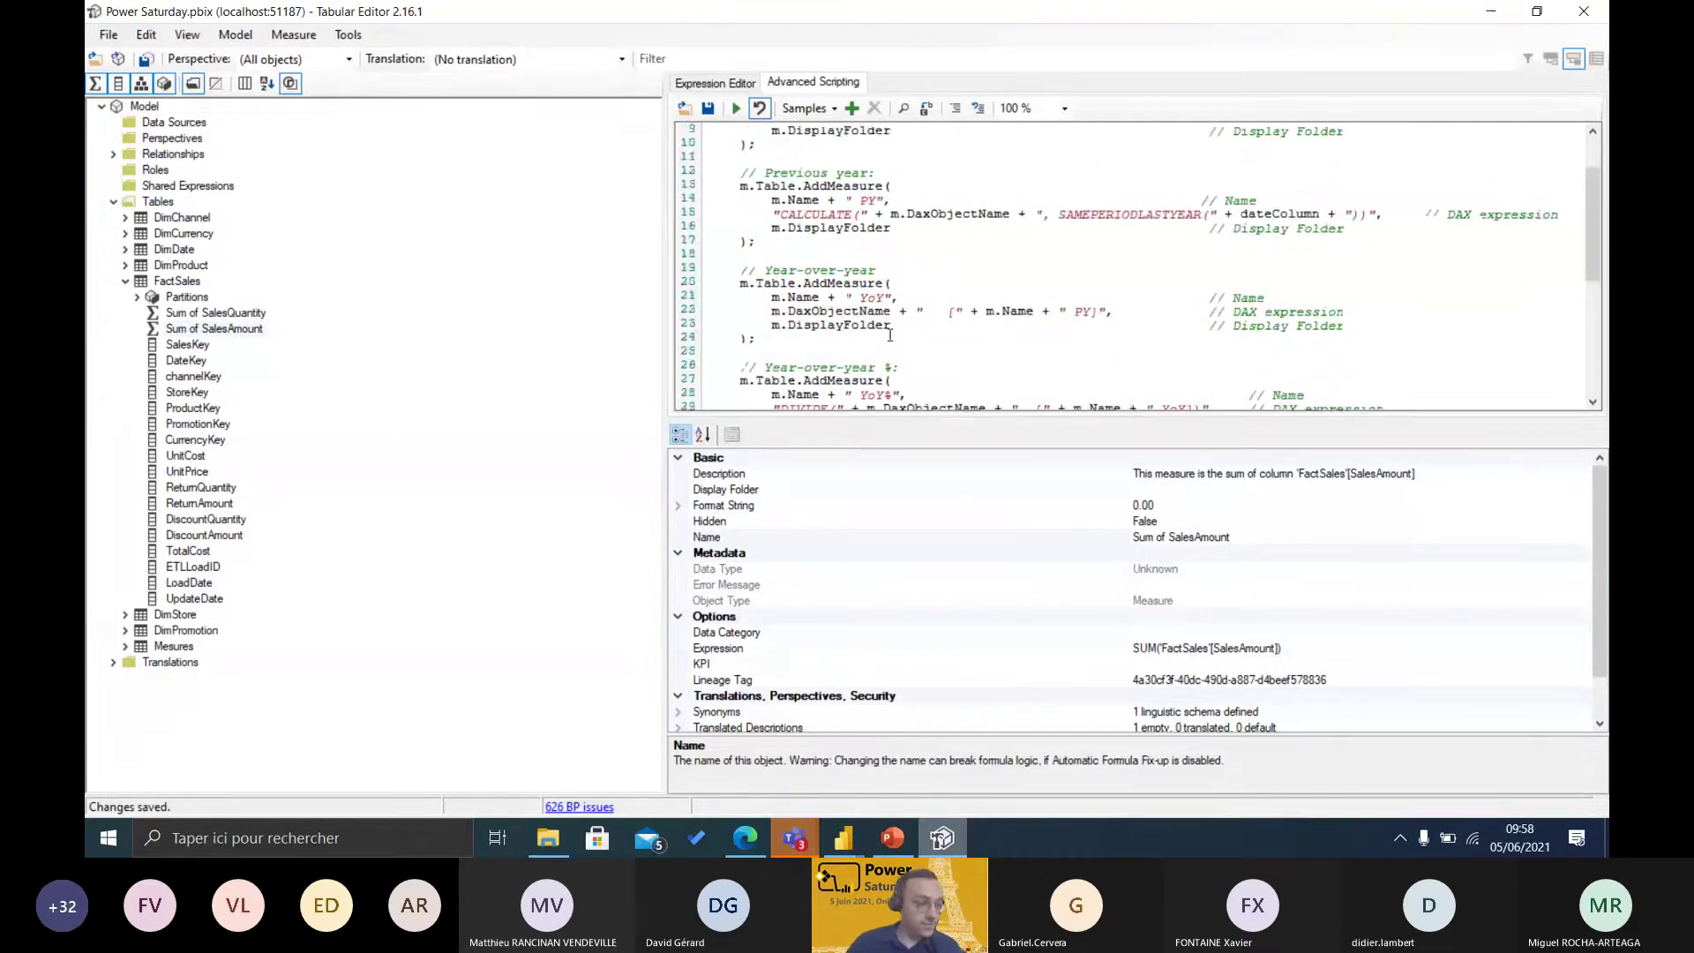
scroll(891, 335, "up", 3)
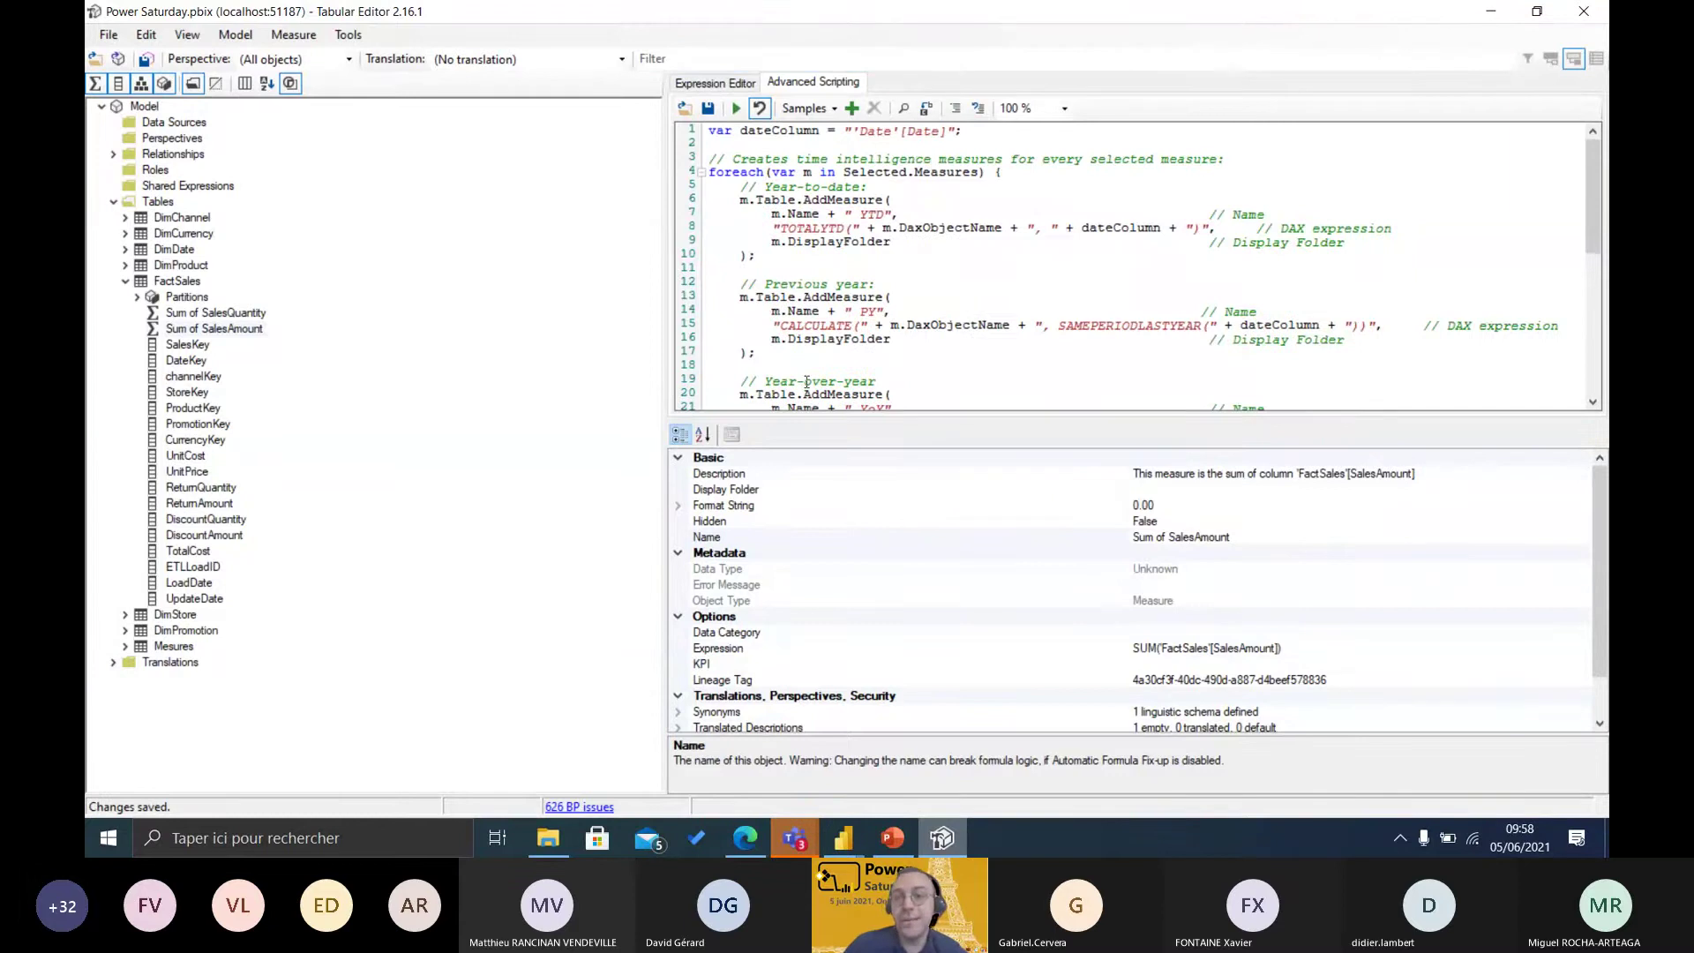
scroll(940, 221, "down", 2)
scroll(957, 282, "up", 2)
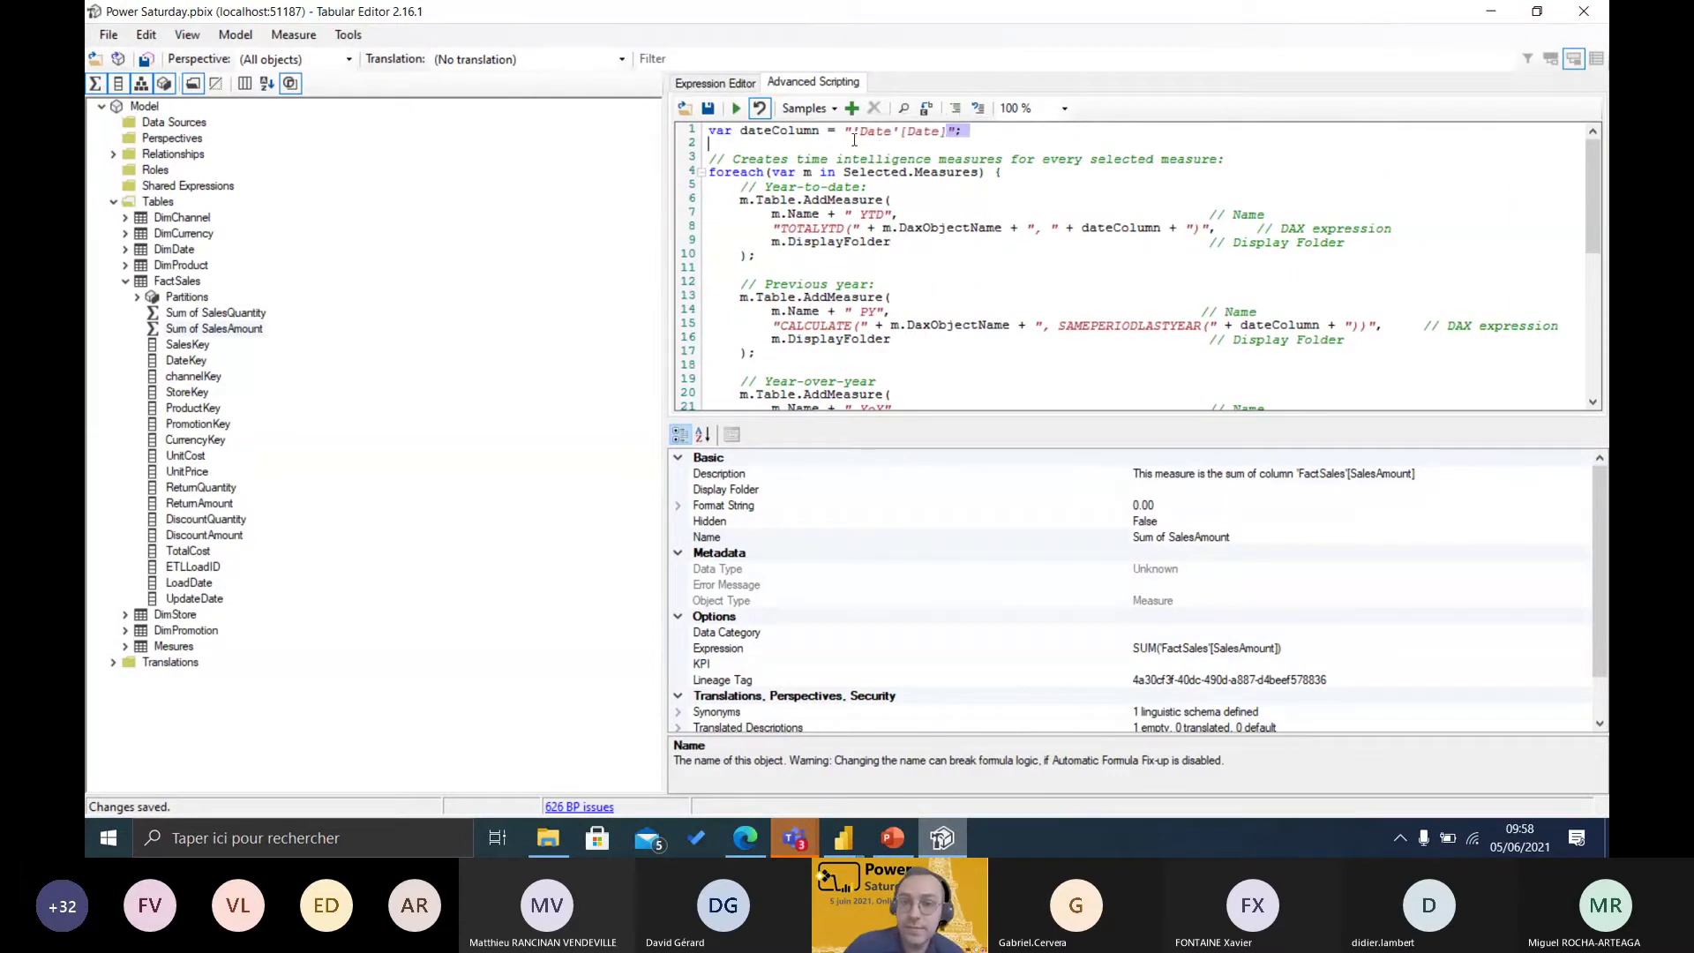
- Look up the DimDate table's date column and set the script's dateColumn variable to 'DimDate'[Datekey]
left_click_drag(946, 130, 861, 130)
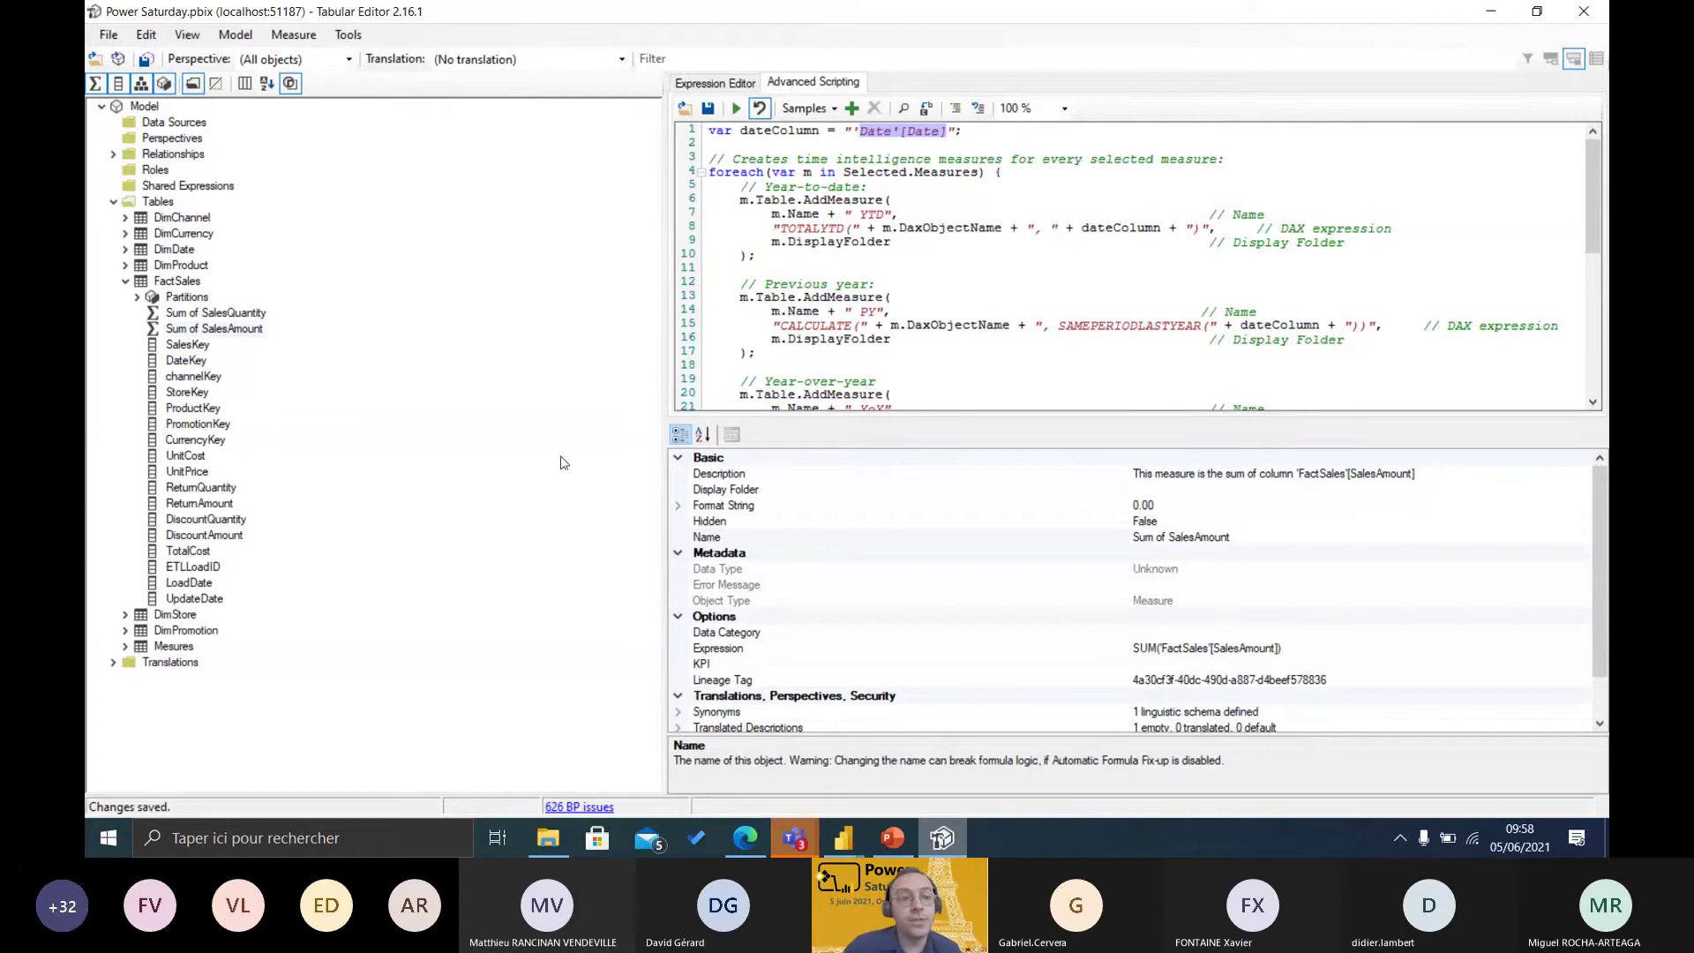
left_click(125, 281)
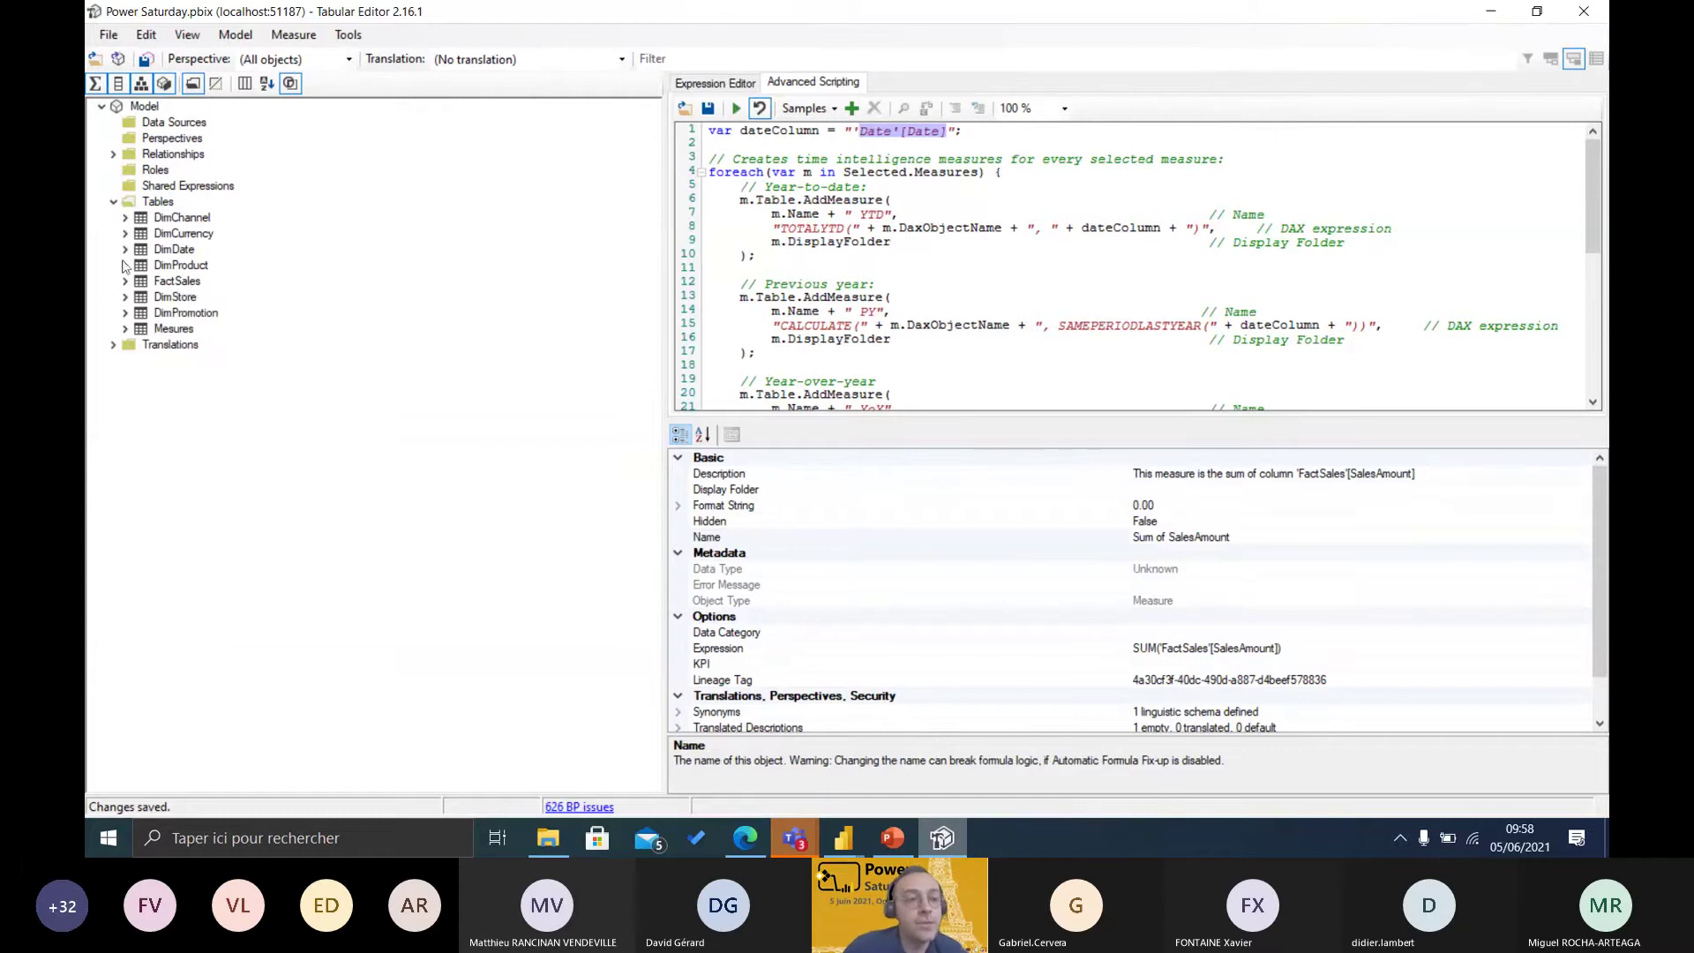
left_click(125, 250)
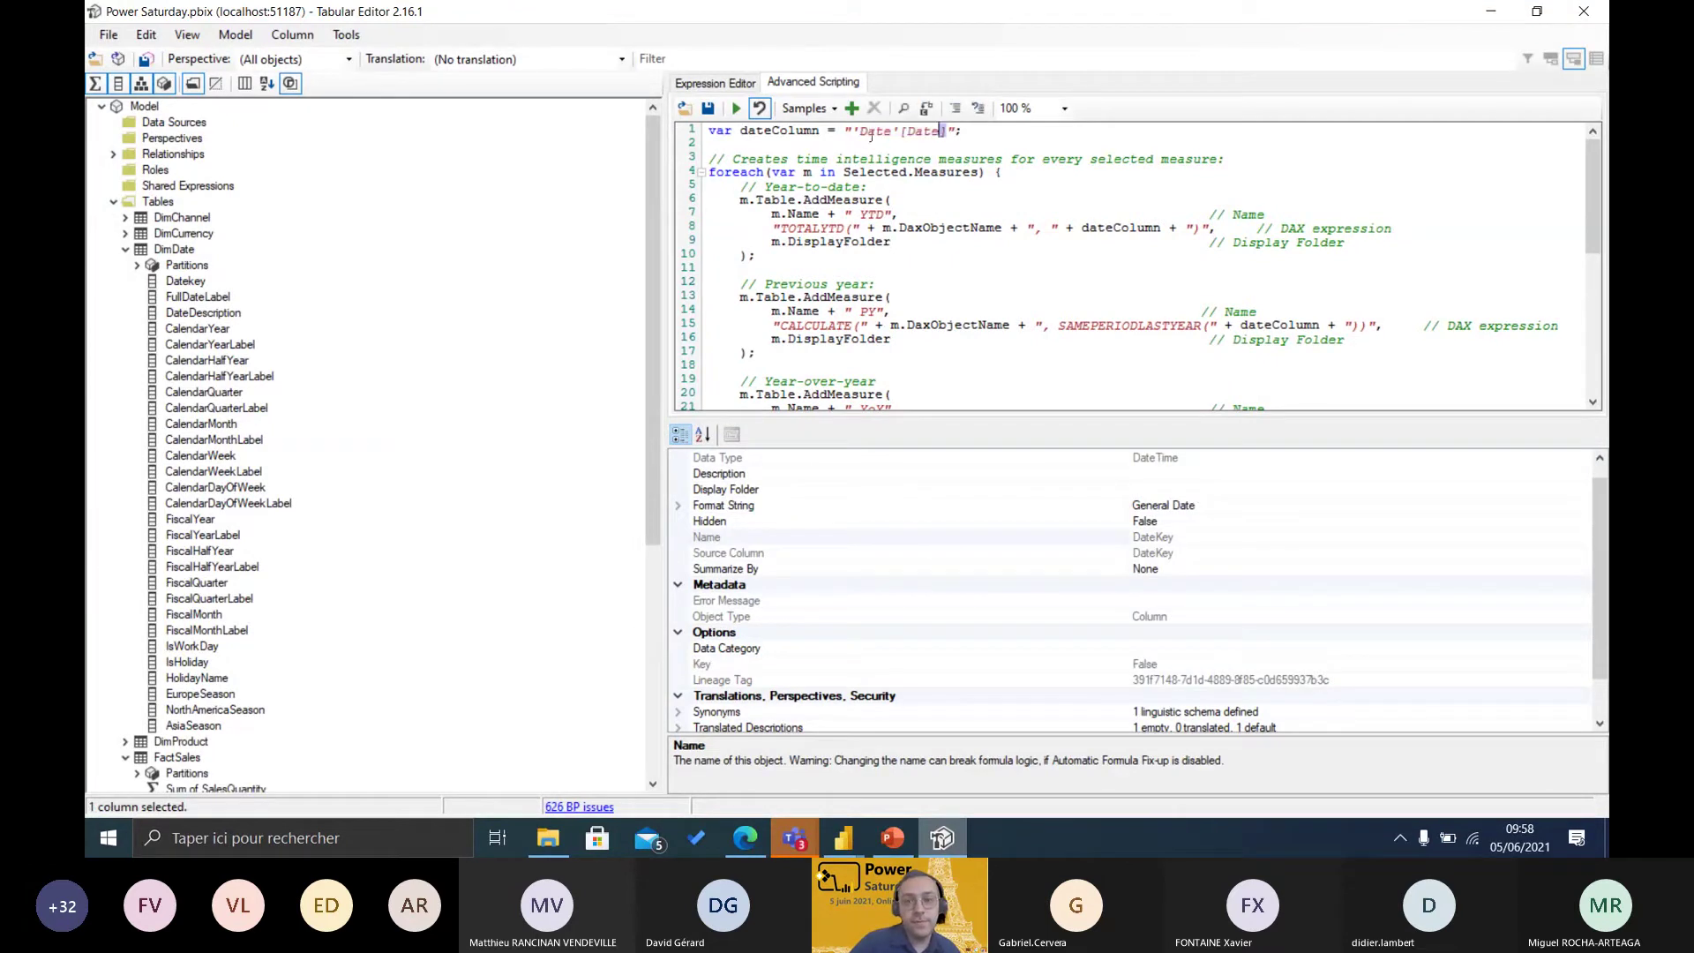
left_click_drag(947, 130, 860, 132)
type("D")
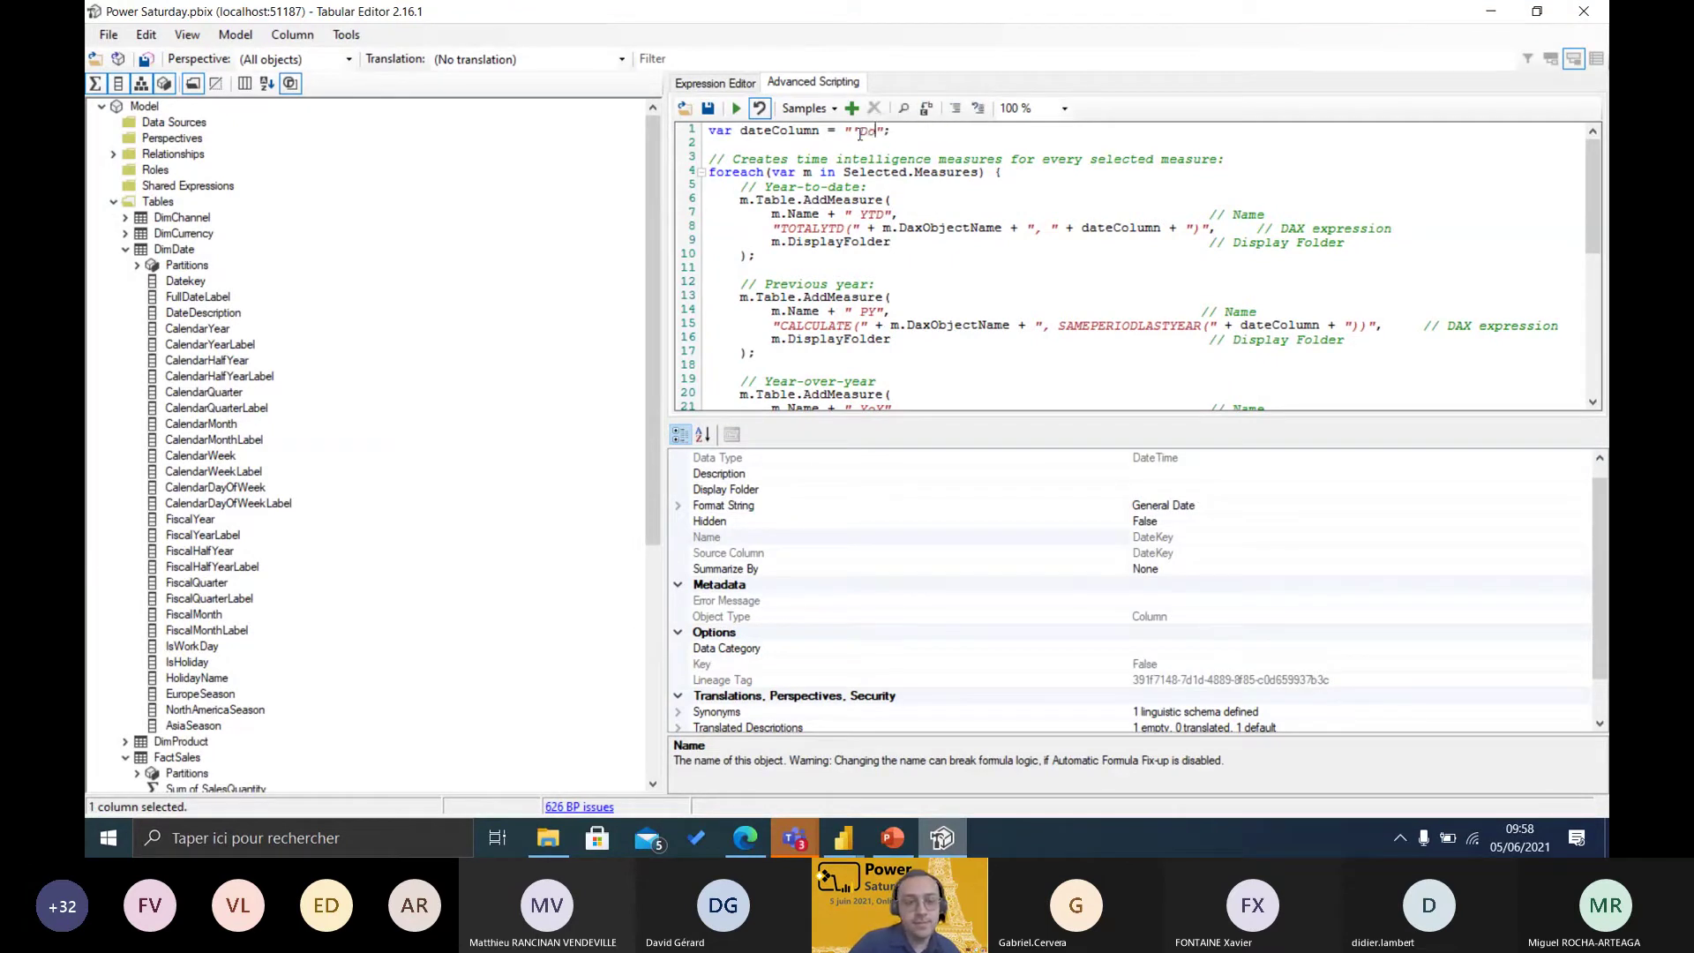
type("imDate")
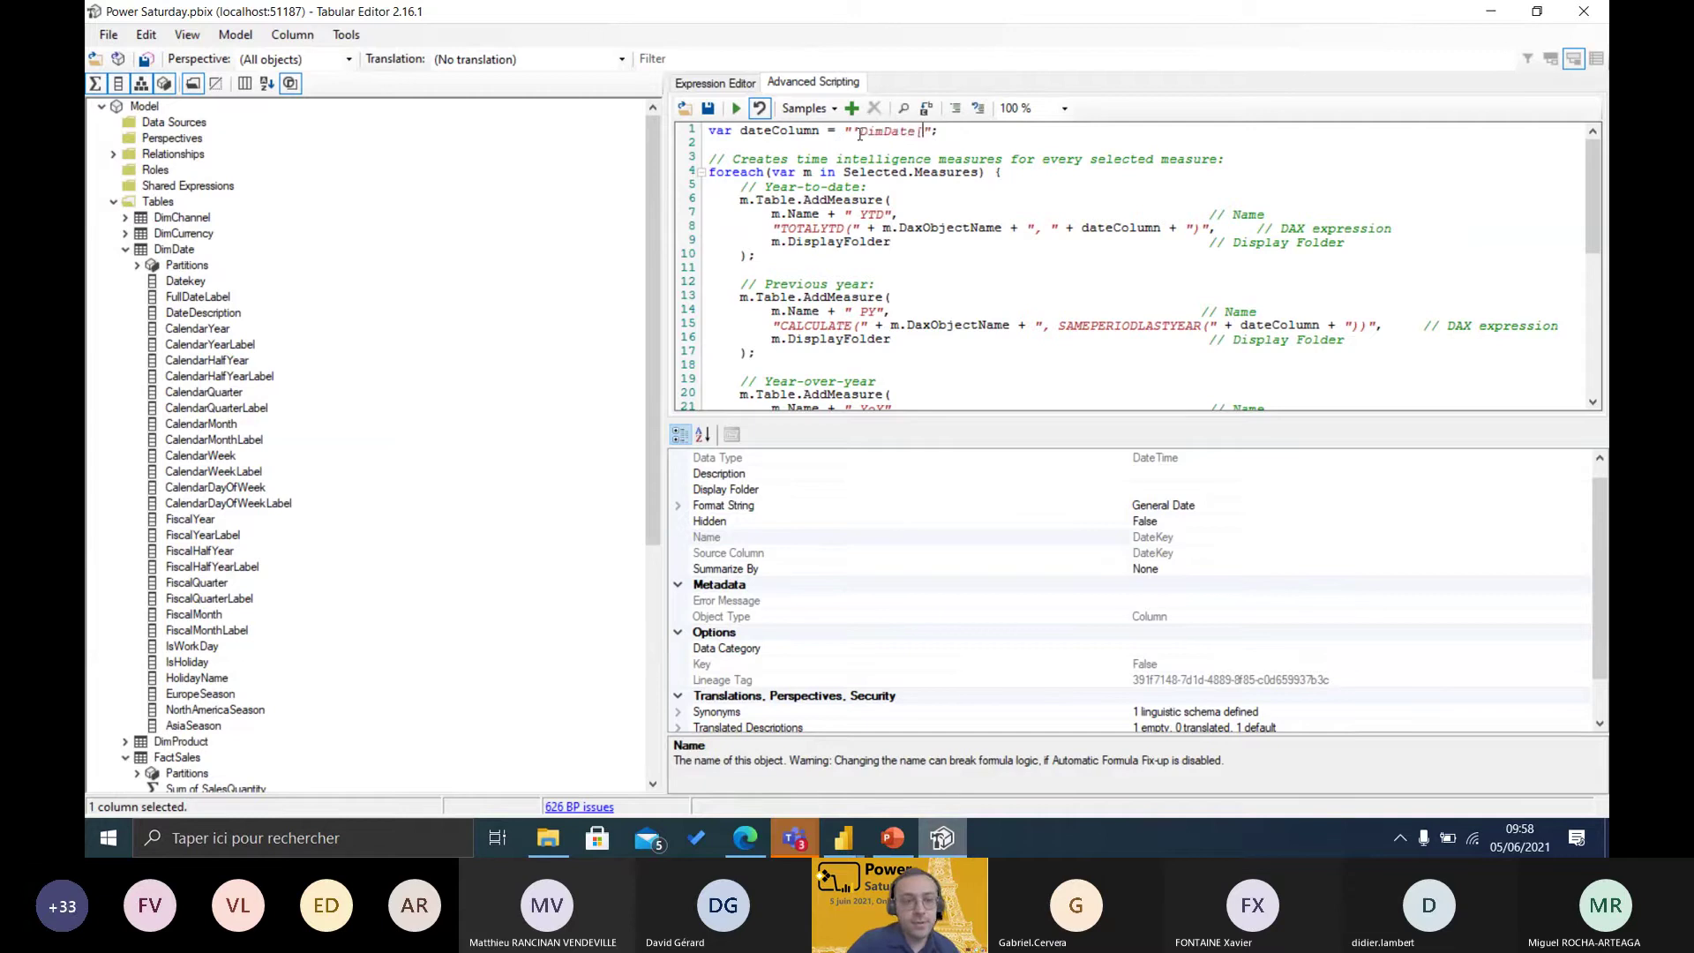
type("[Datekey")
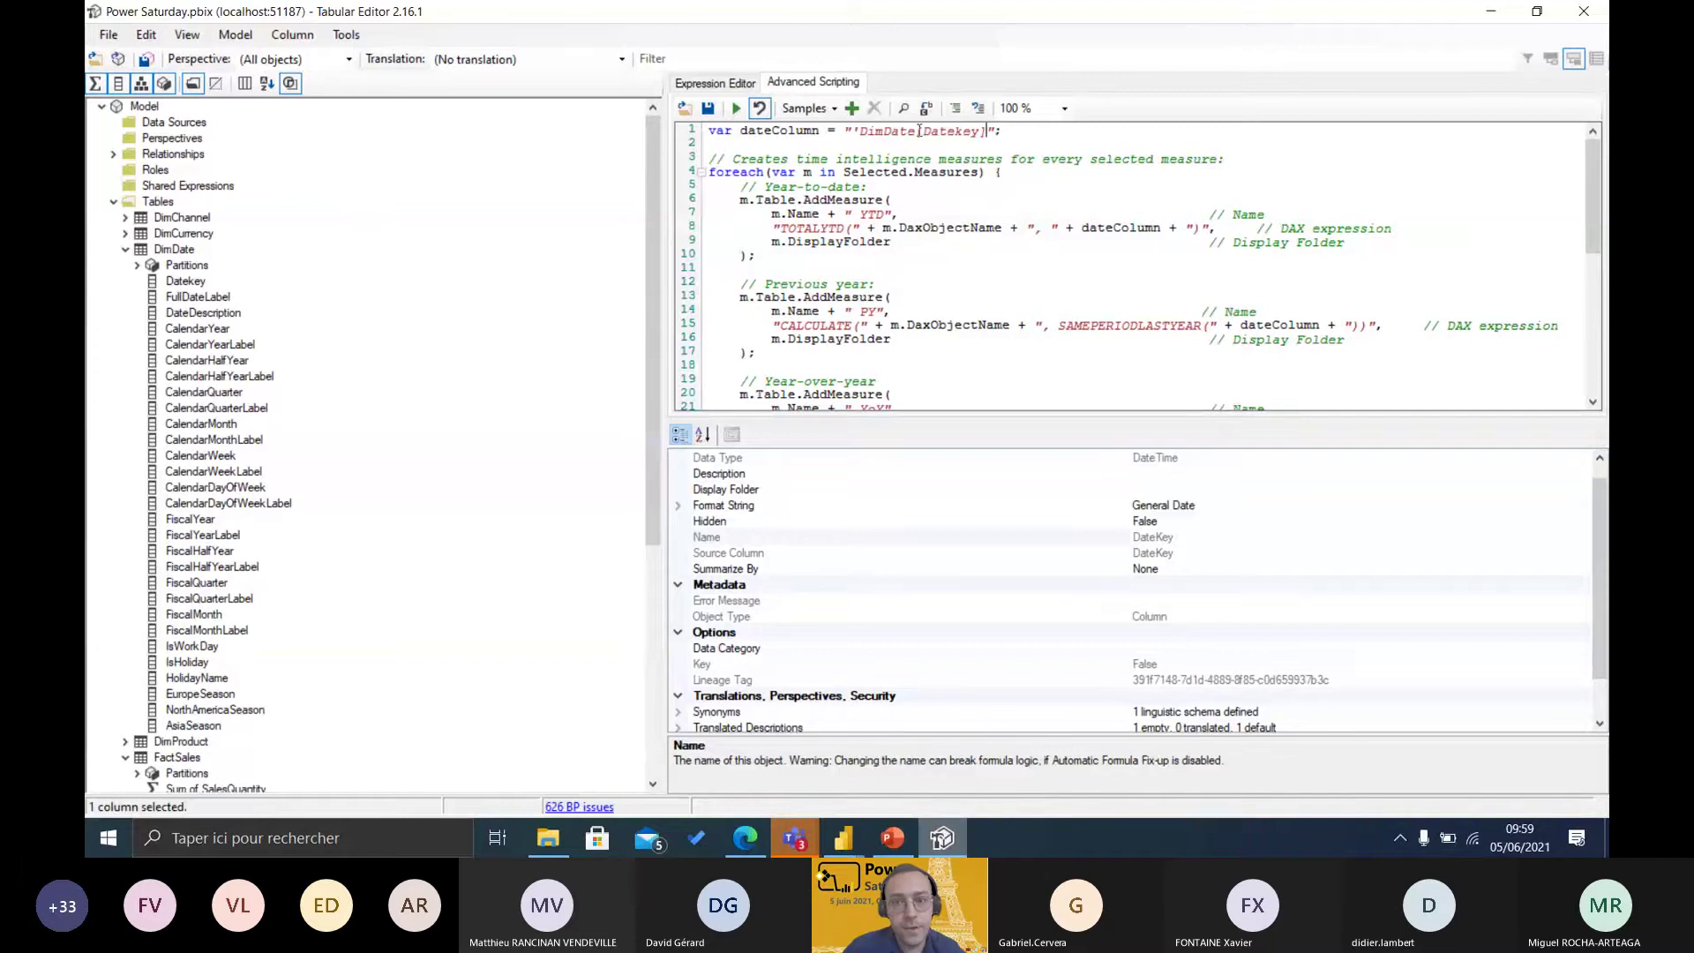
type("'")
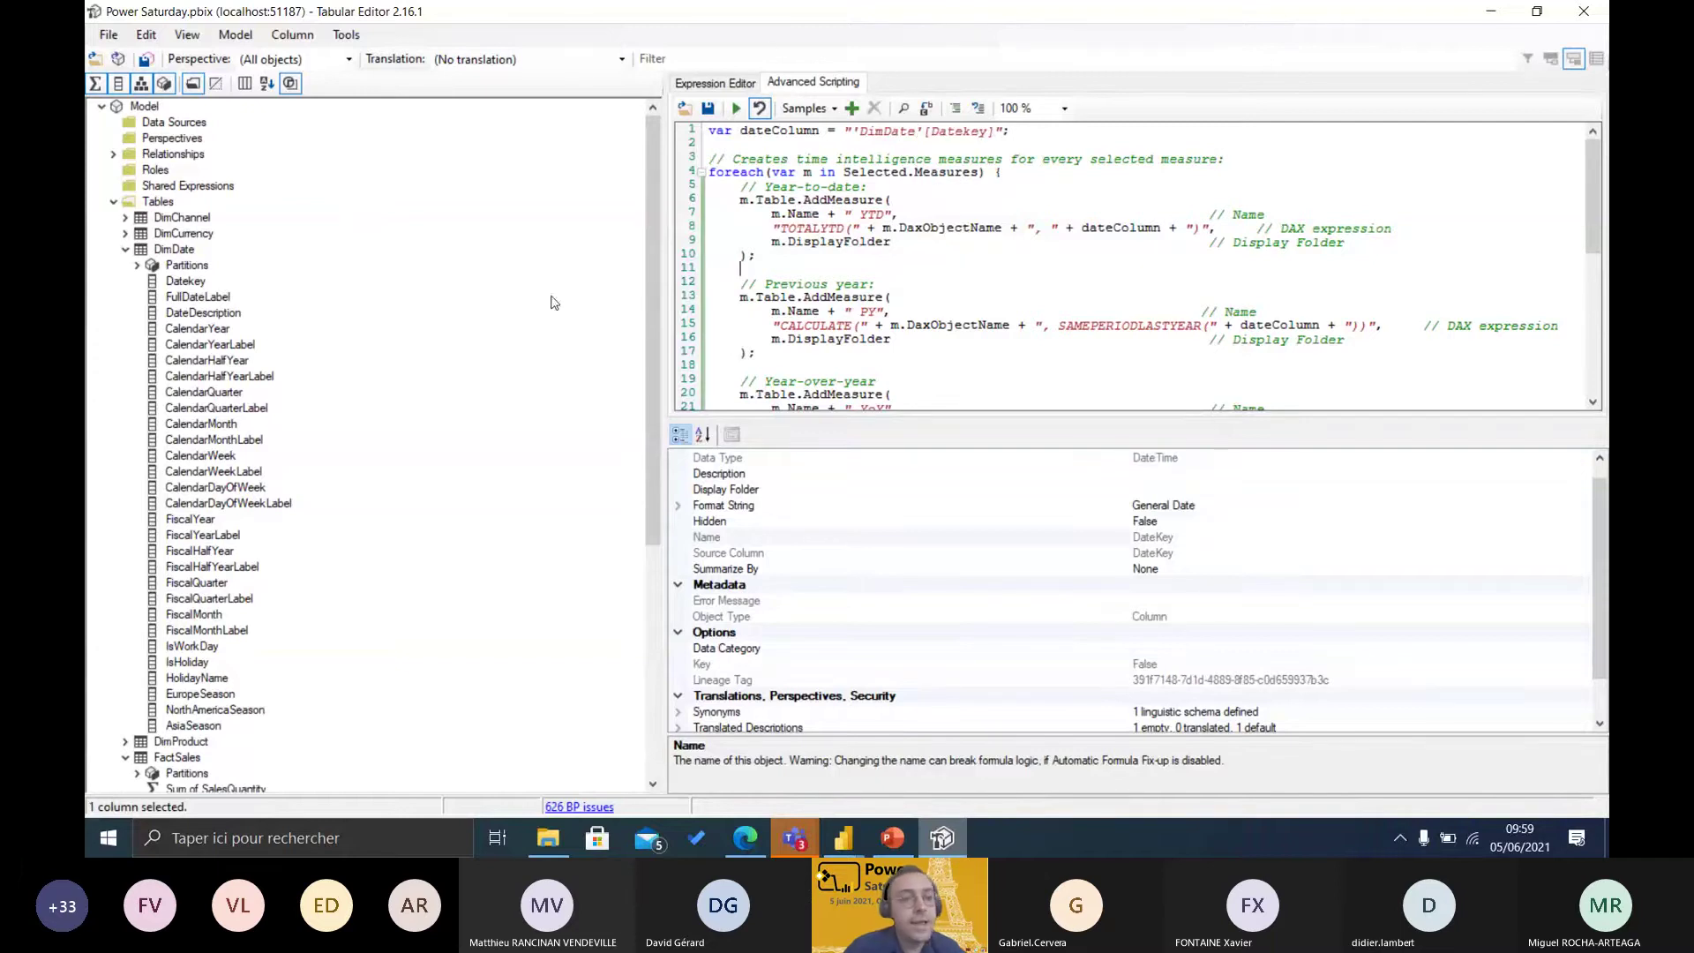
- Run the time intelligence script on the Green Sales measure of the Mesures table
left_click(125, 250)
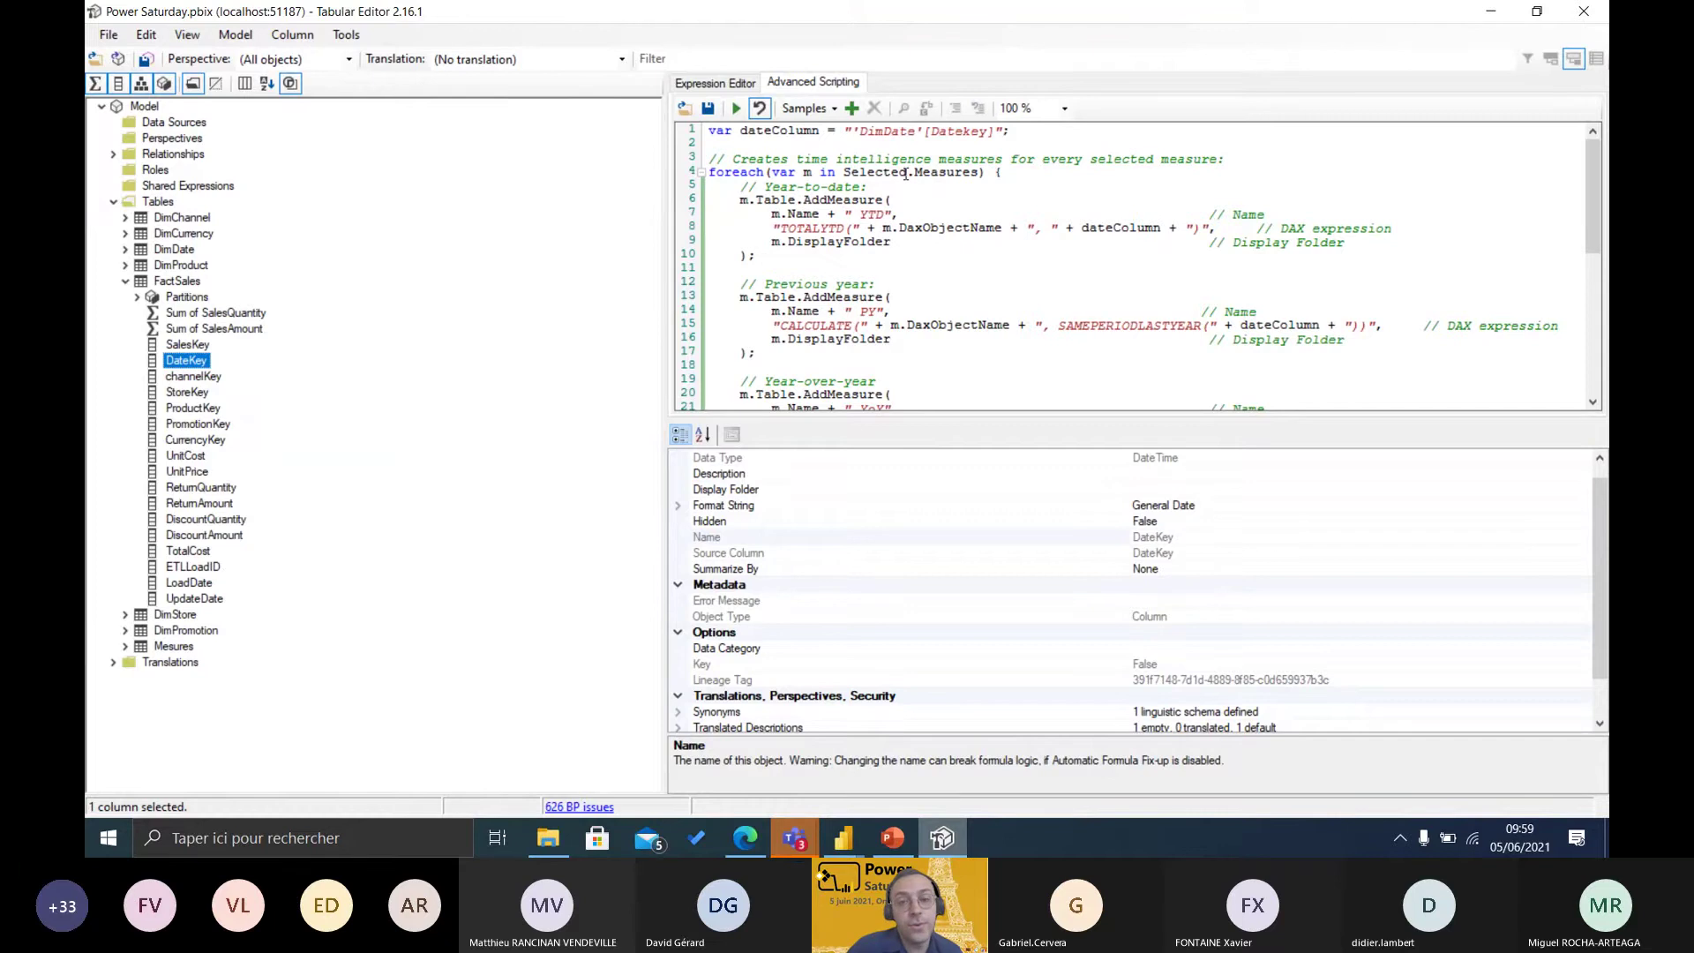
left_click(126, 281)
left_click(125, 329)
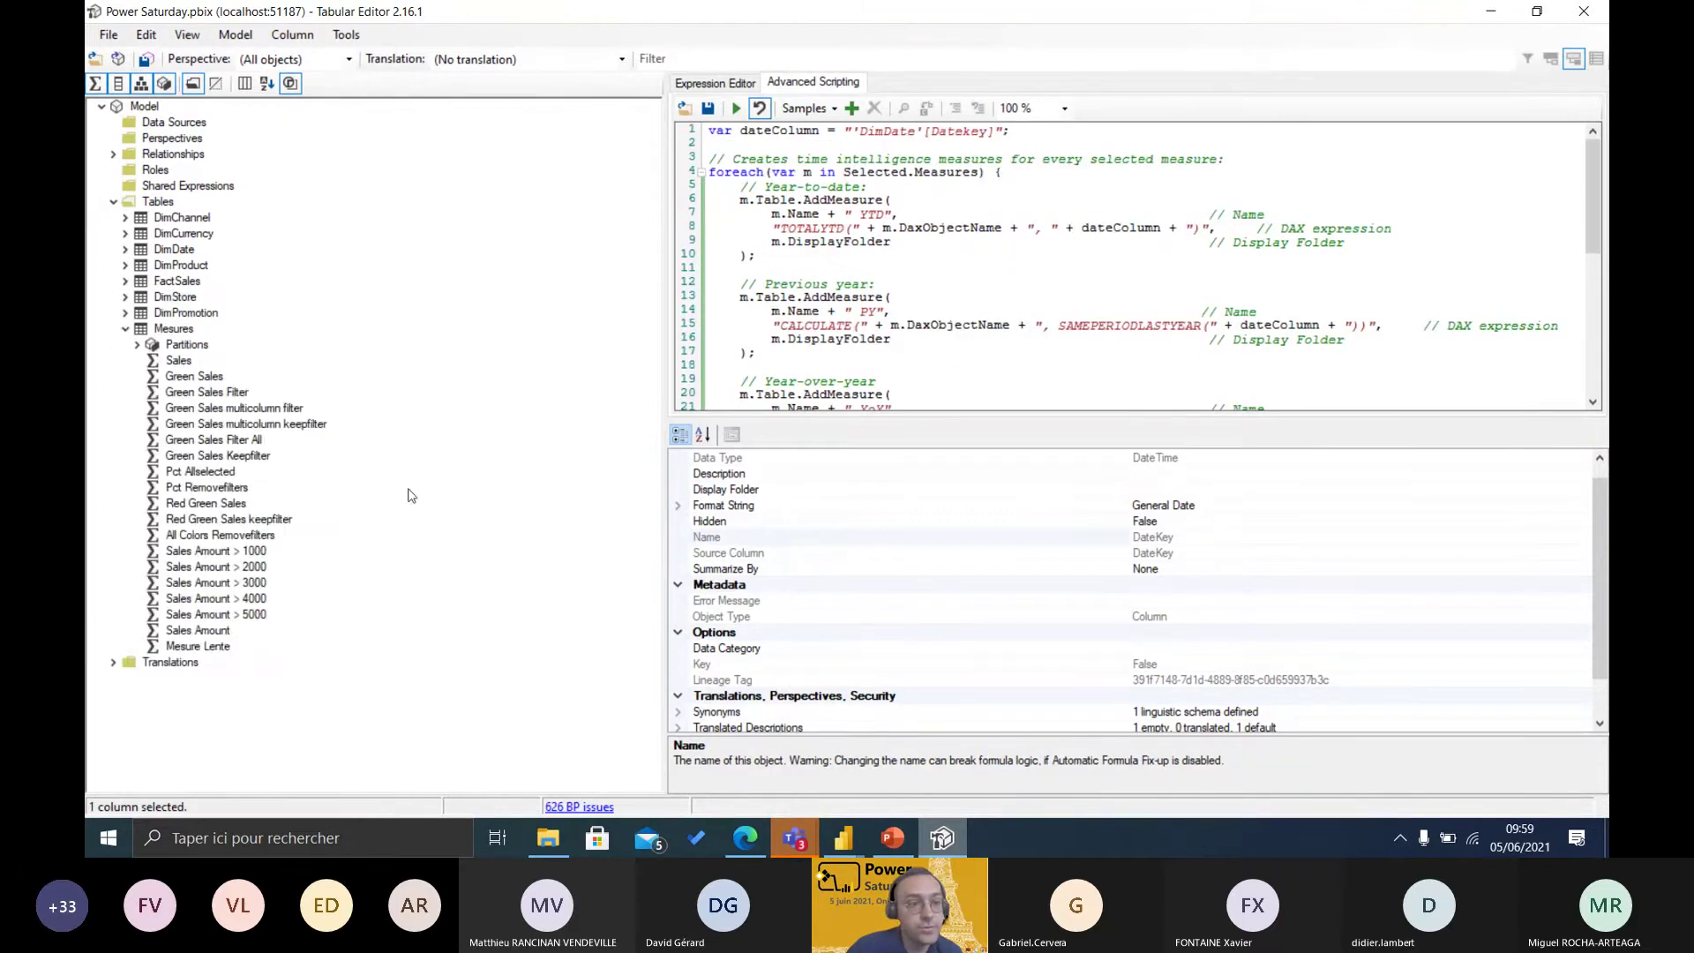
left_click(187, 377)
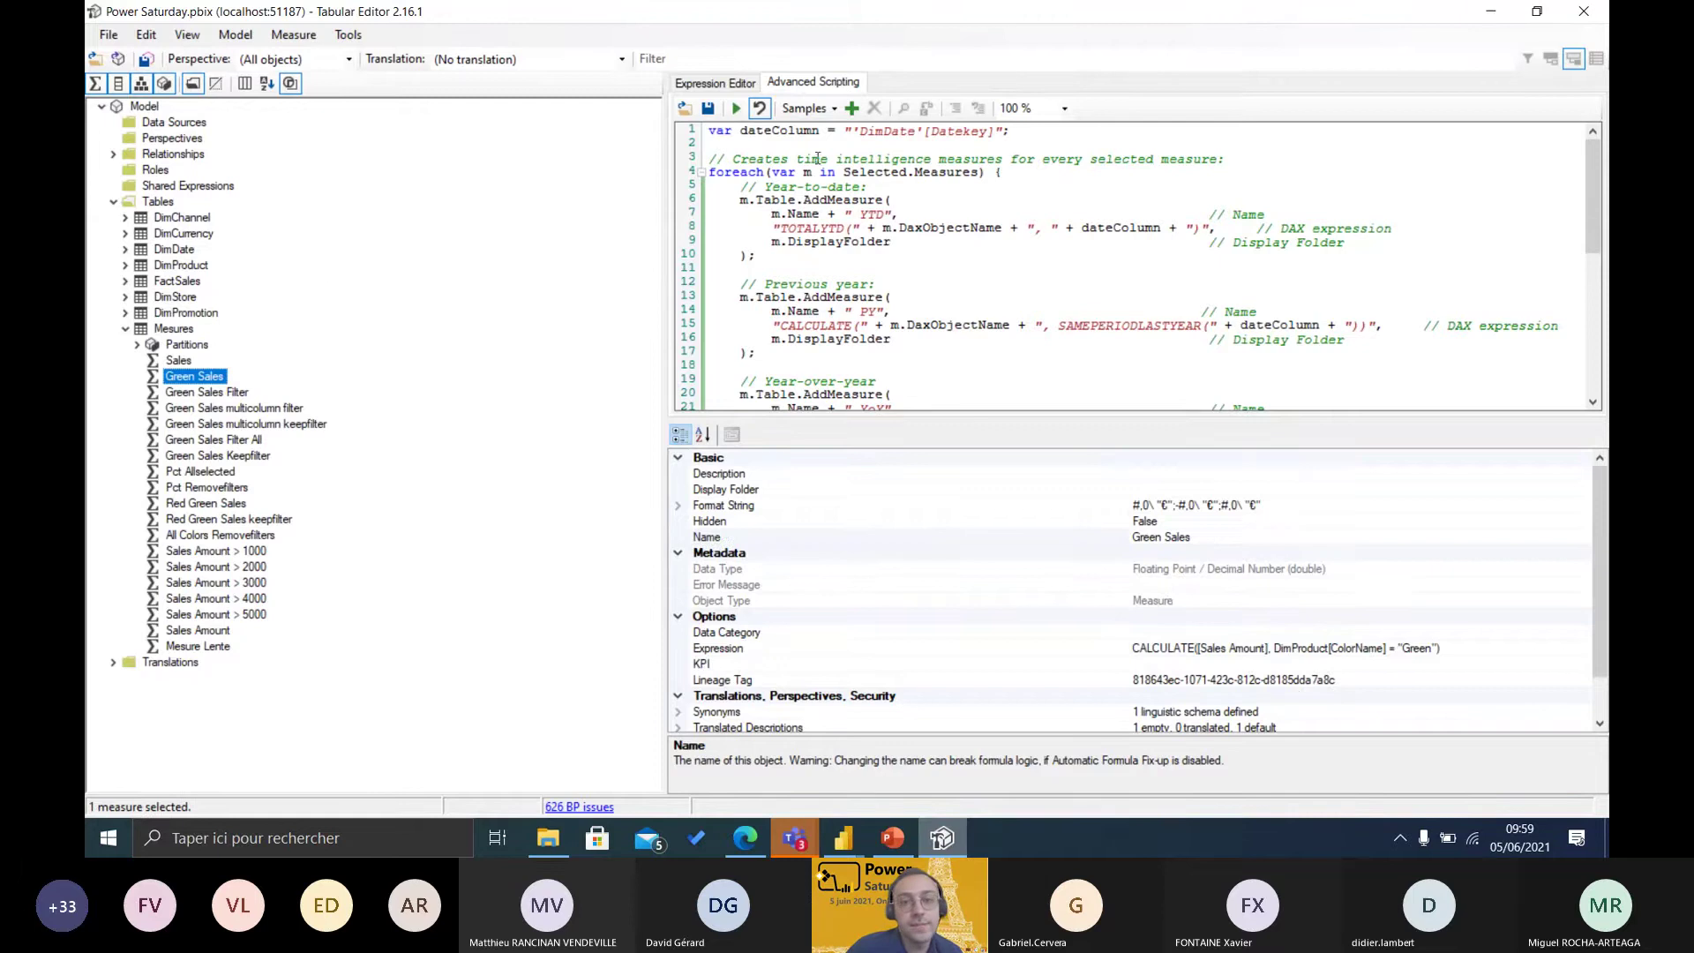
left_click(736, 108)
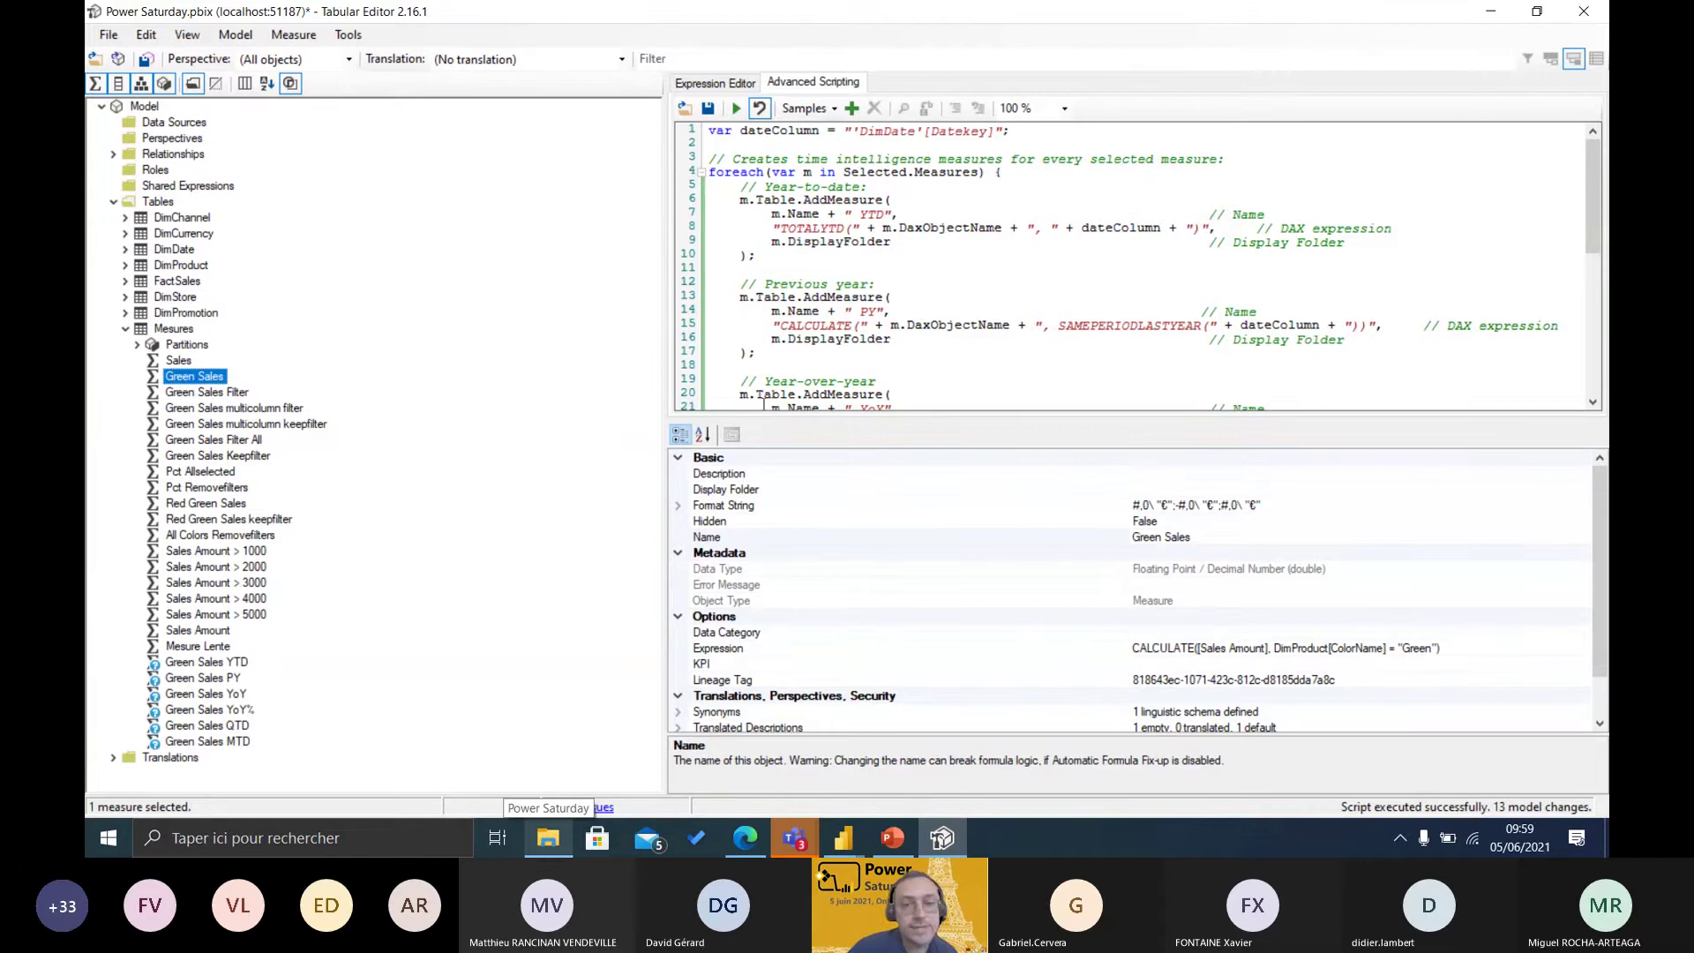
- Compare the script with the DAX expressions of the generated Green Sales YTD, PY, YoY, YoY% and QTD measures
scroll(938, 361, "down", 8)
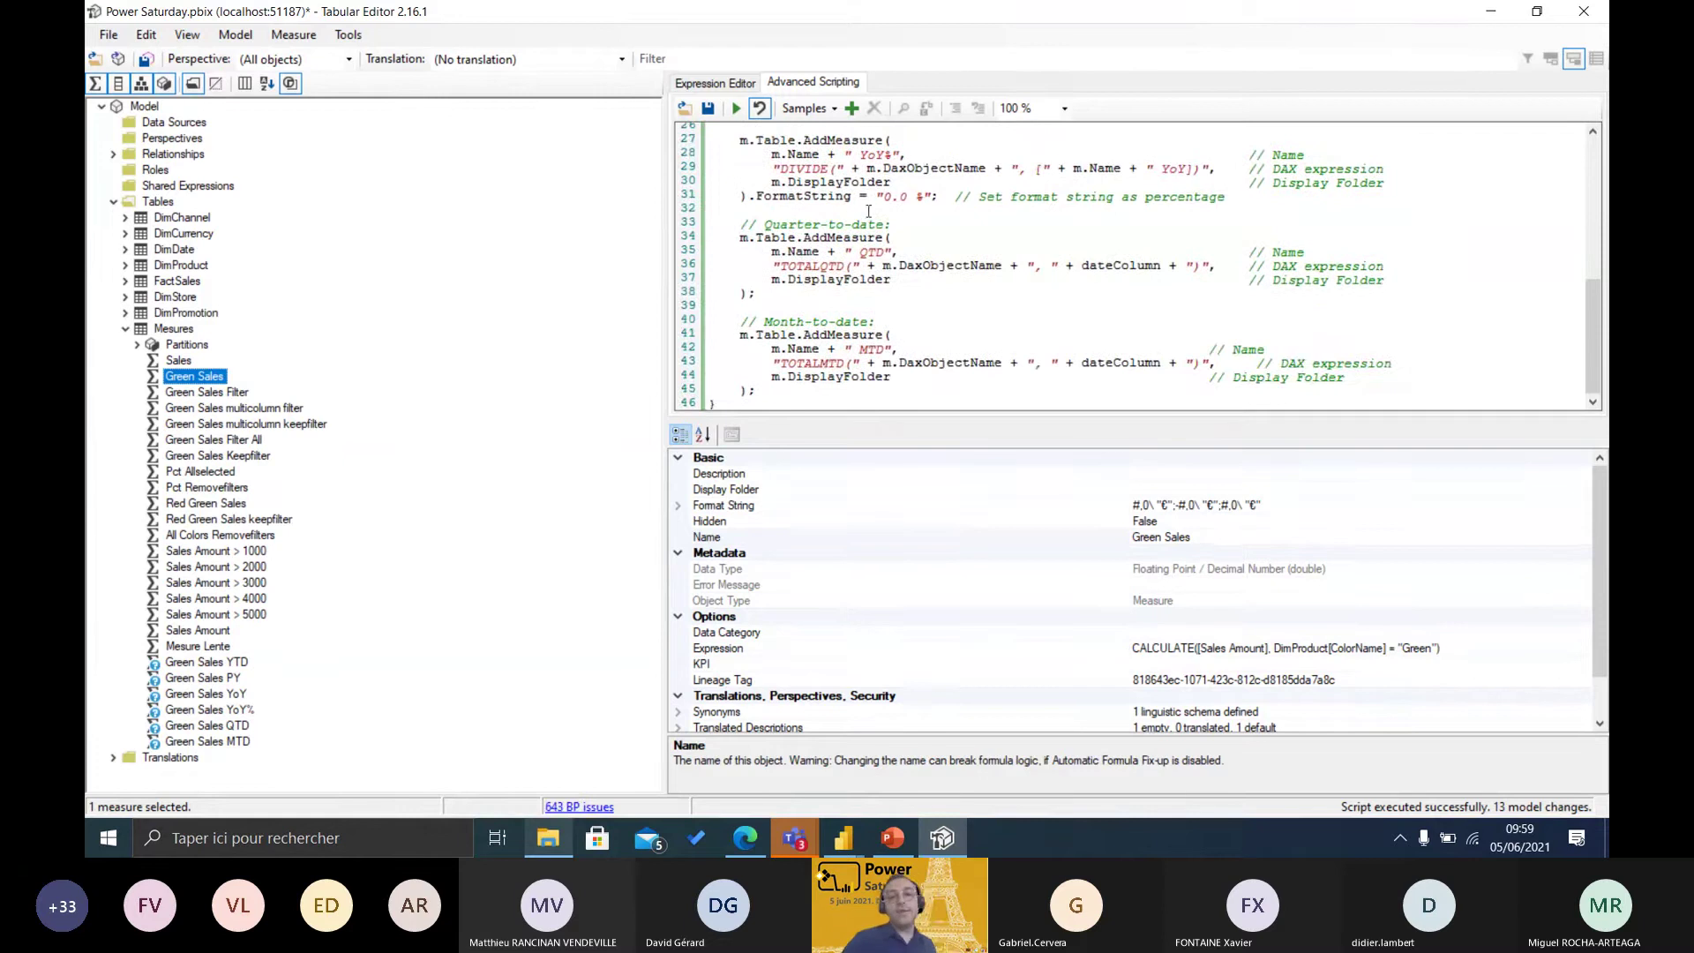
scroll(868, 212, "up", 4)
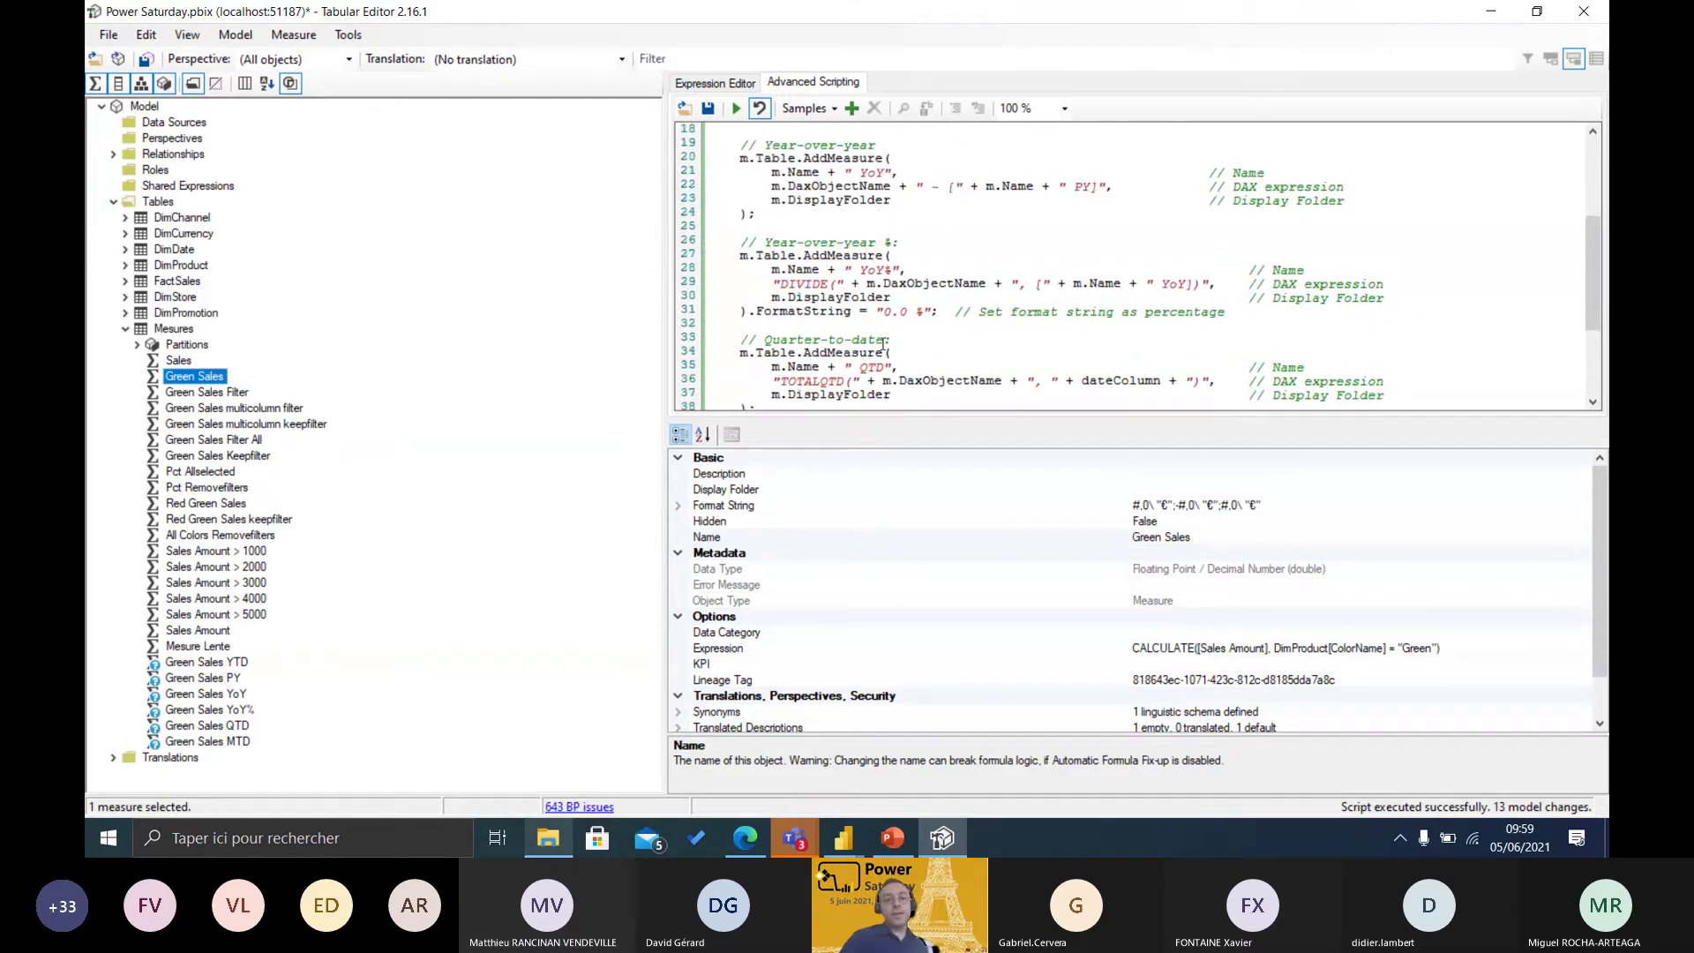
double_click(209, 663)
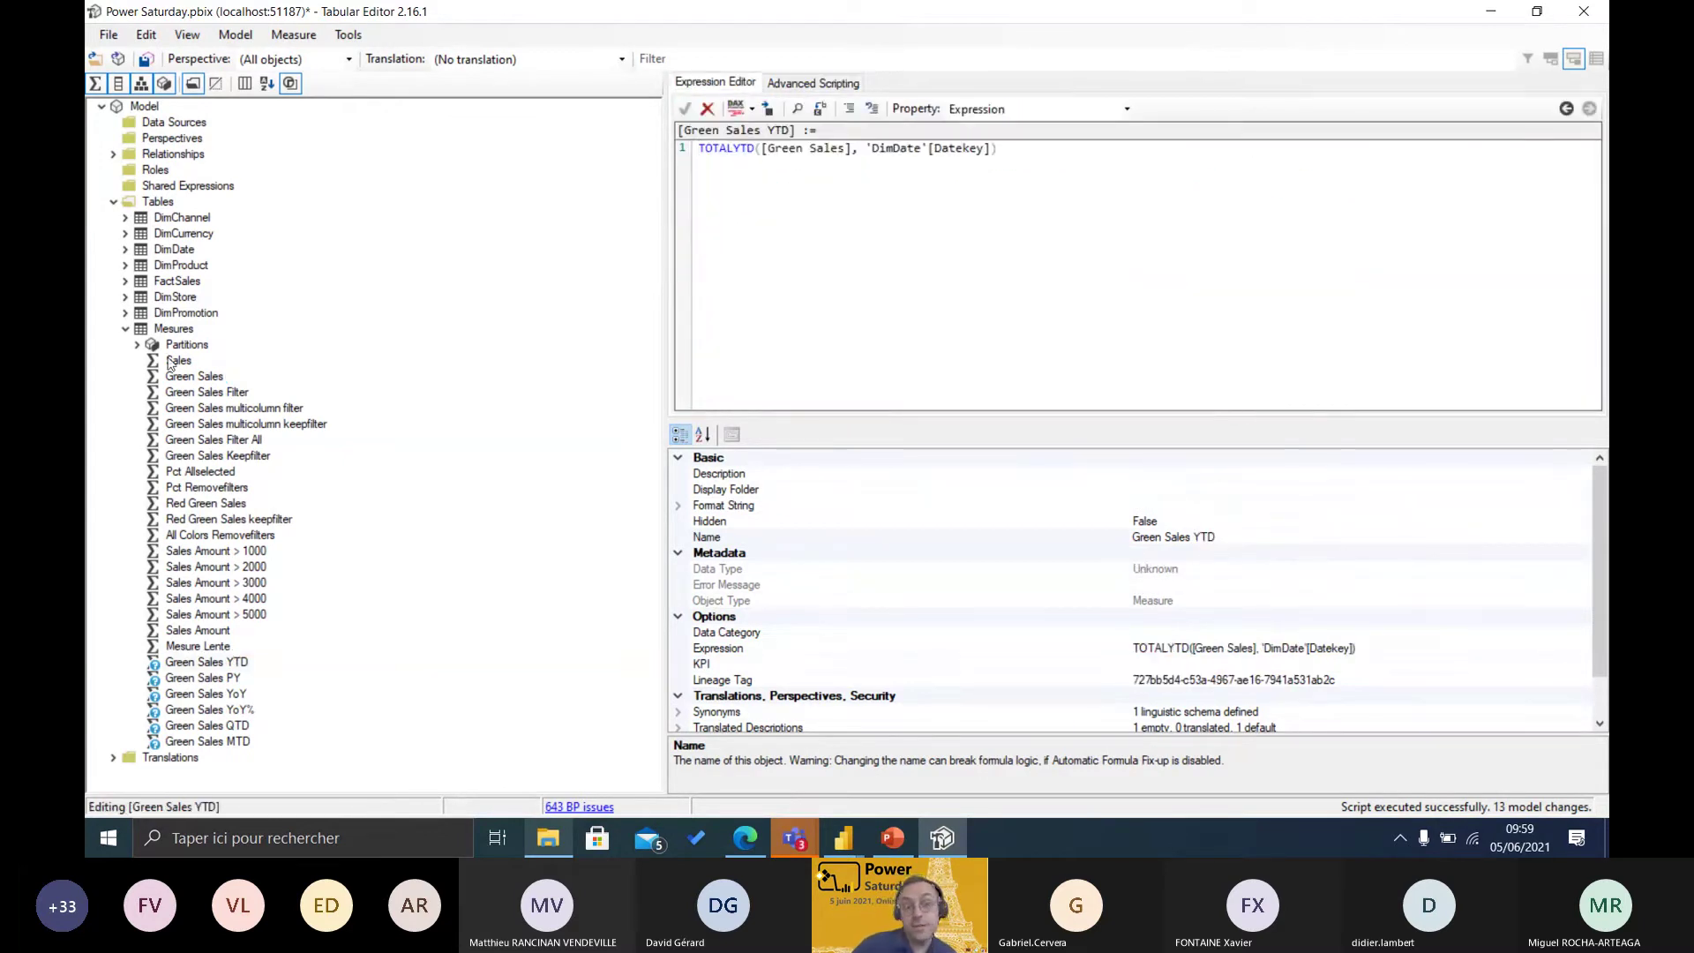
left_click(212, 679)
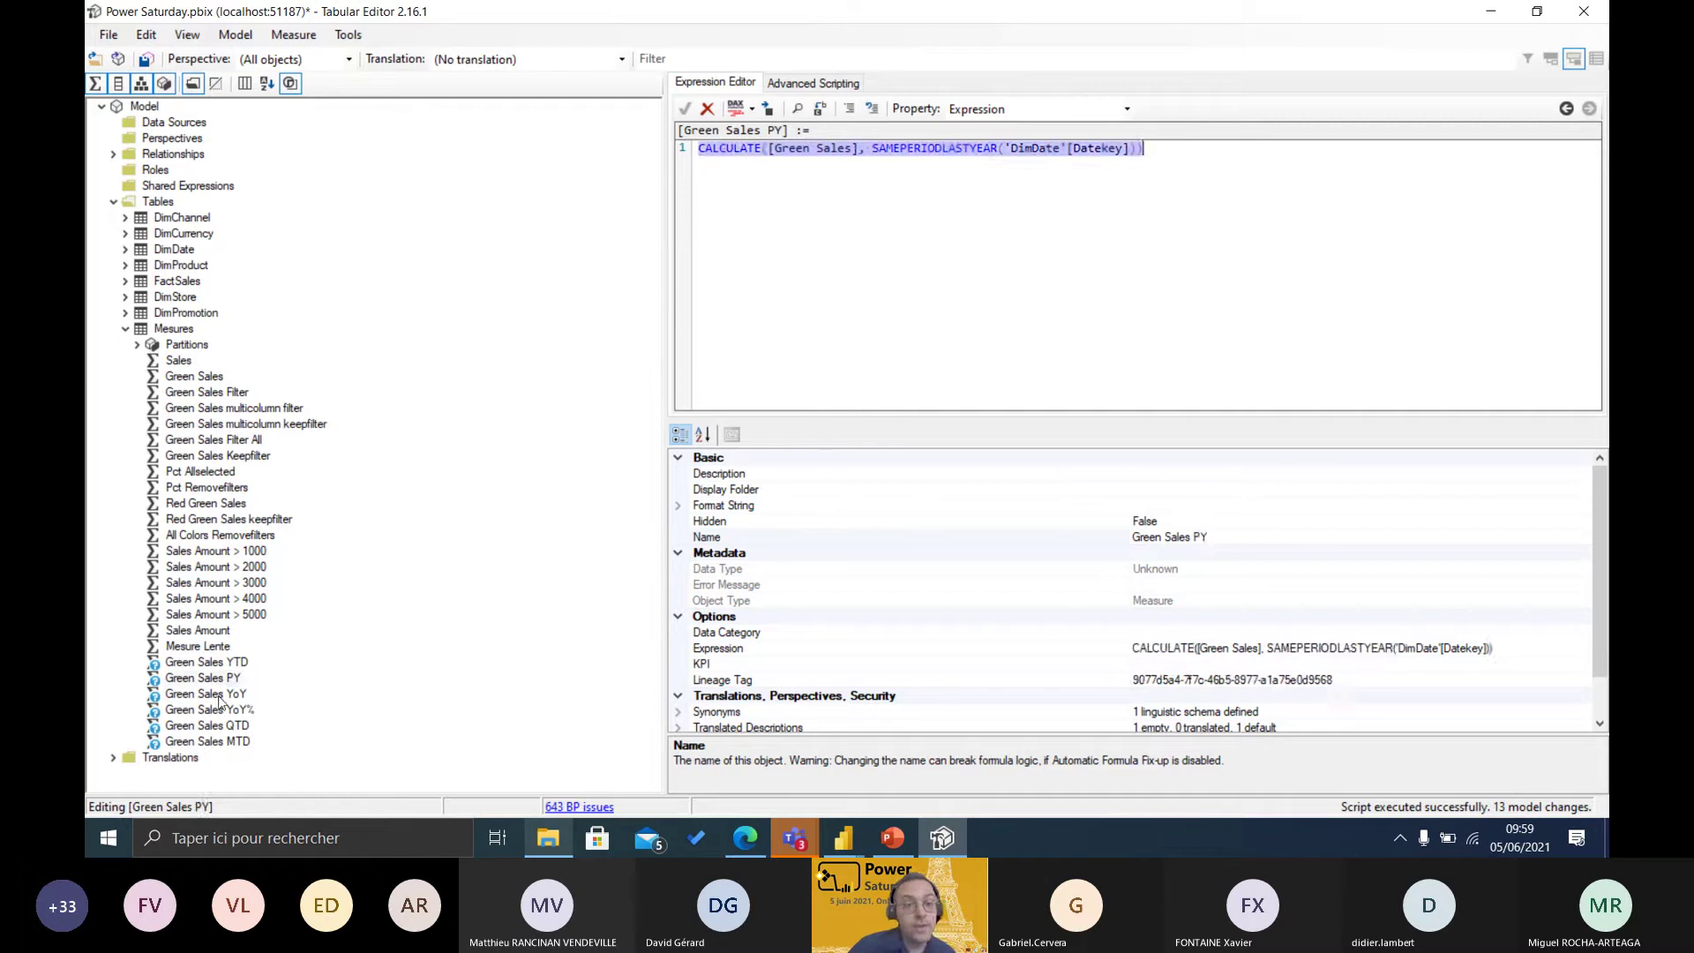
left_click(220, 697)
left_click(221, 711)
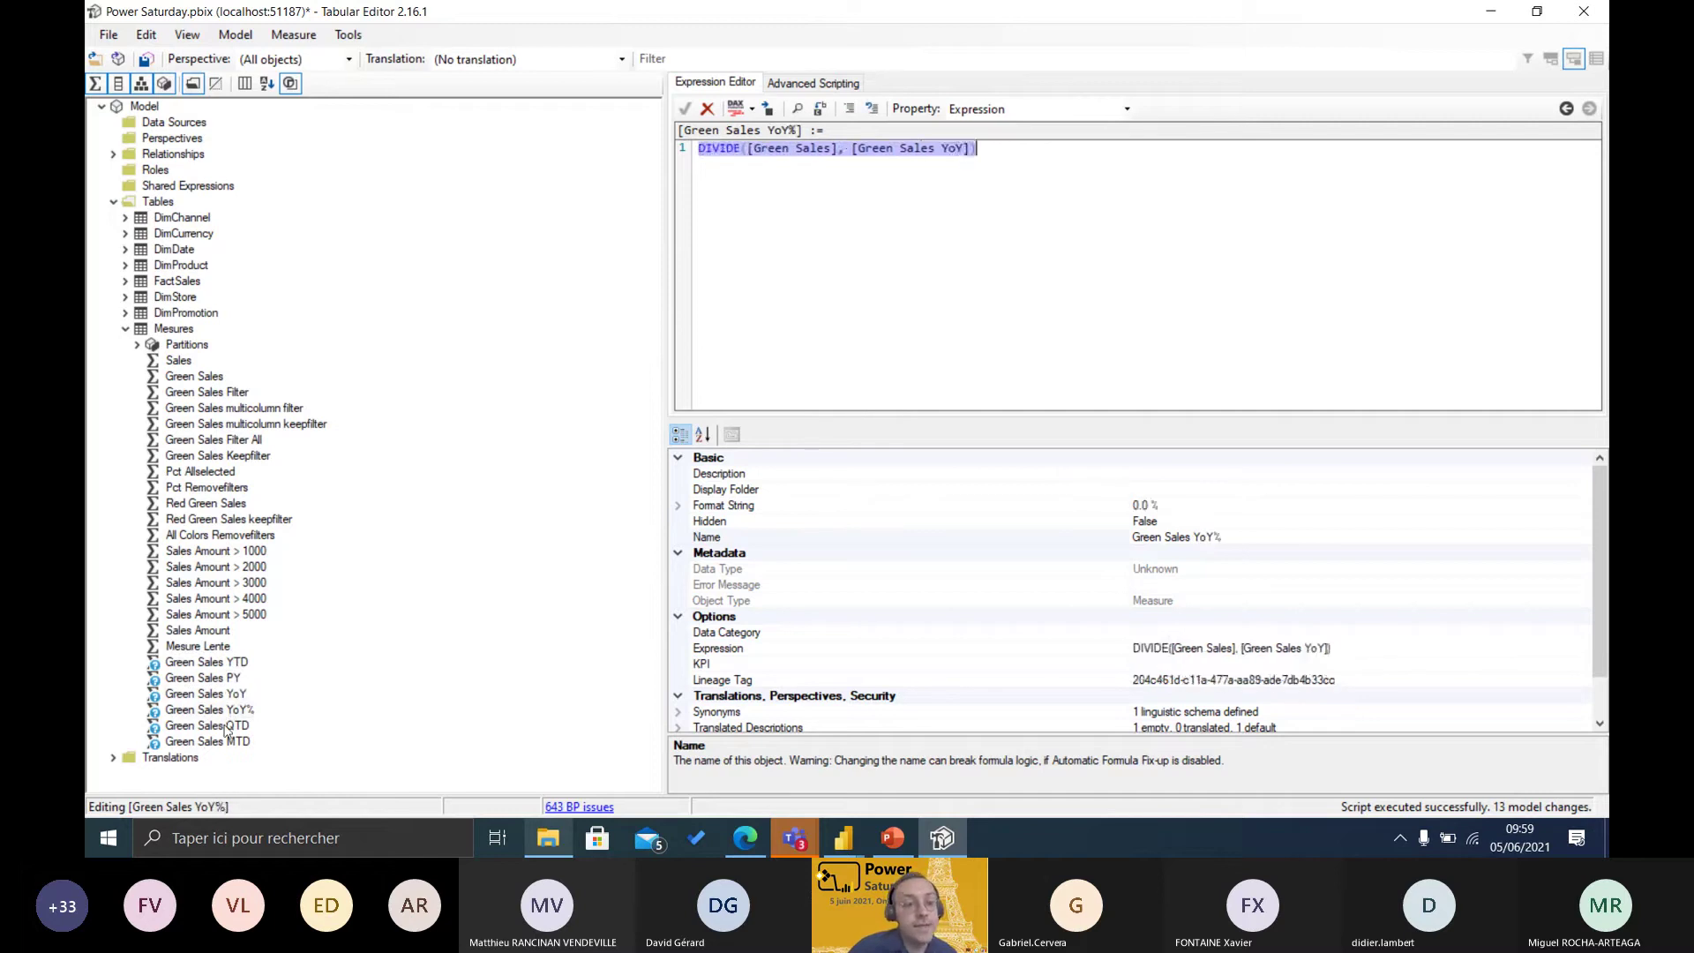
left_click(225, 727)
left_click(125, 330)
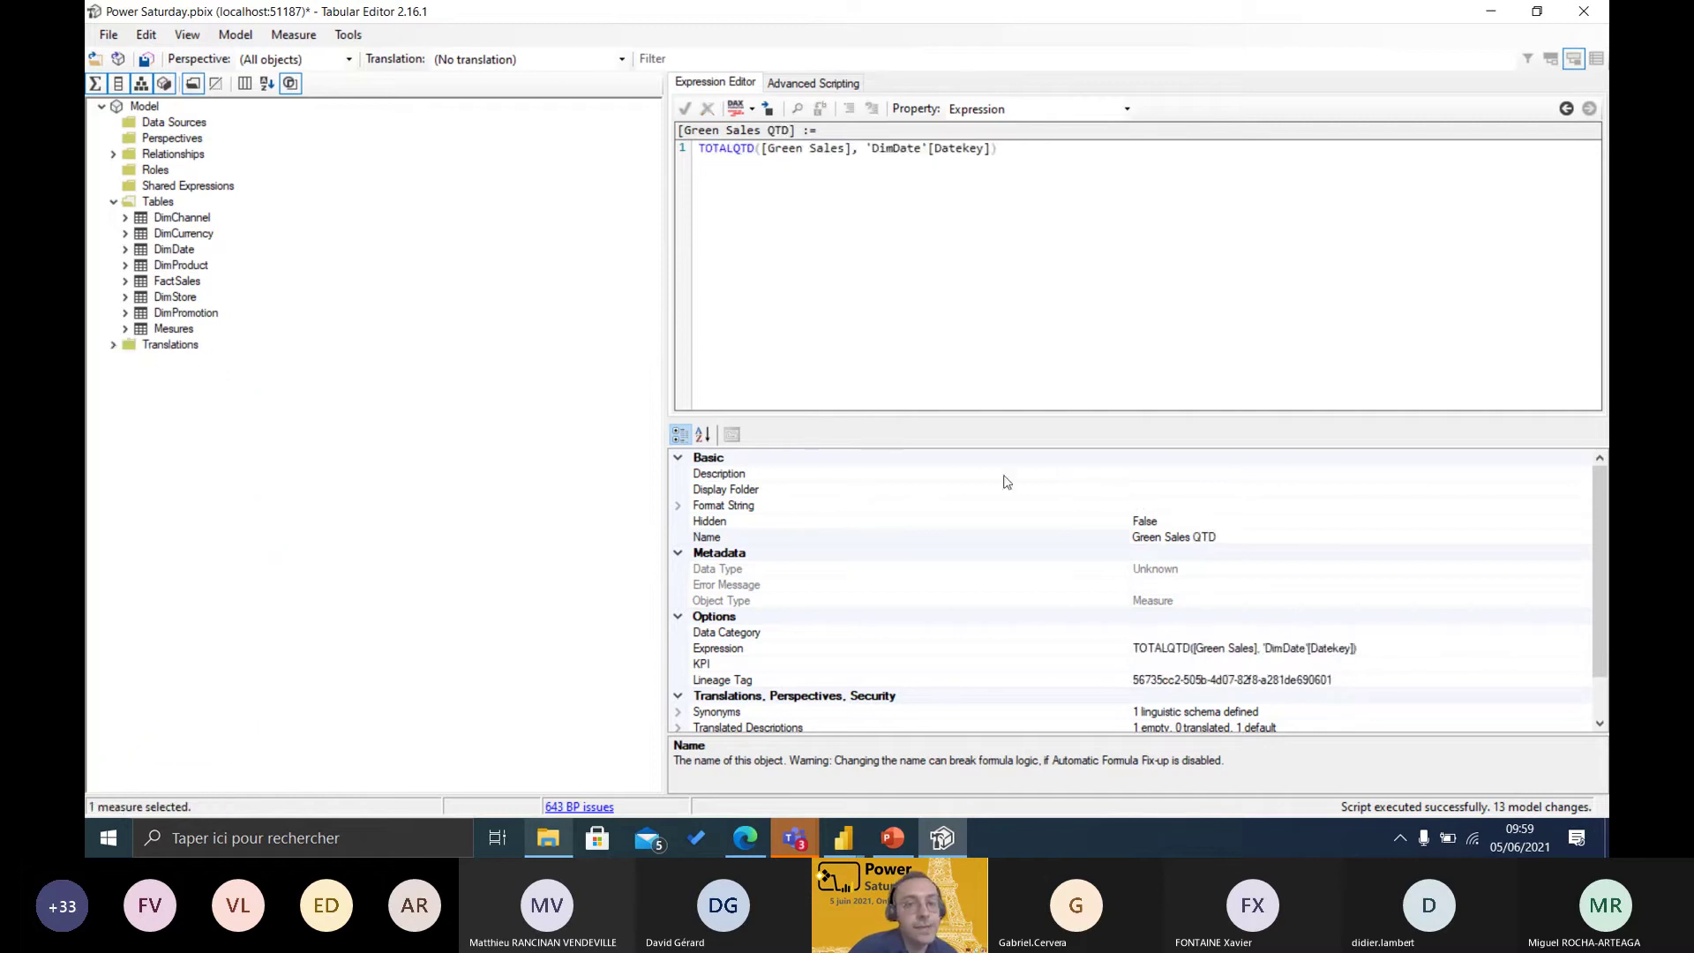
- Save the time intelligence script as a custom action named "Power Saturday Timeintelligence", available in the Measure context
left_click(830, 88)
scroll(1001, 353, "up", 5)
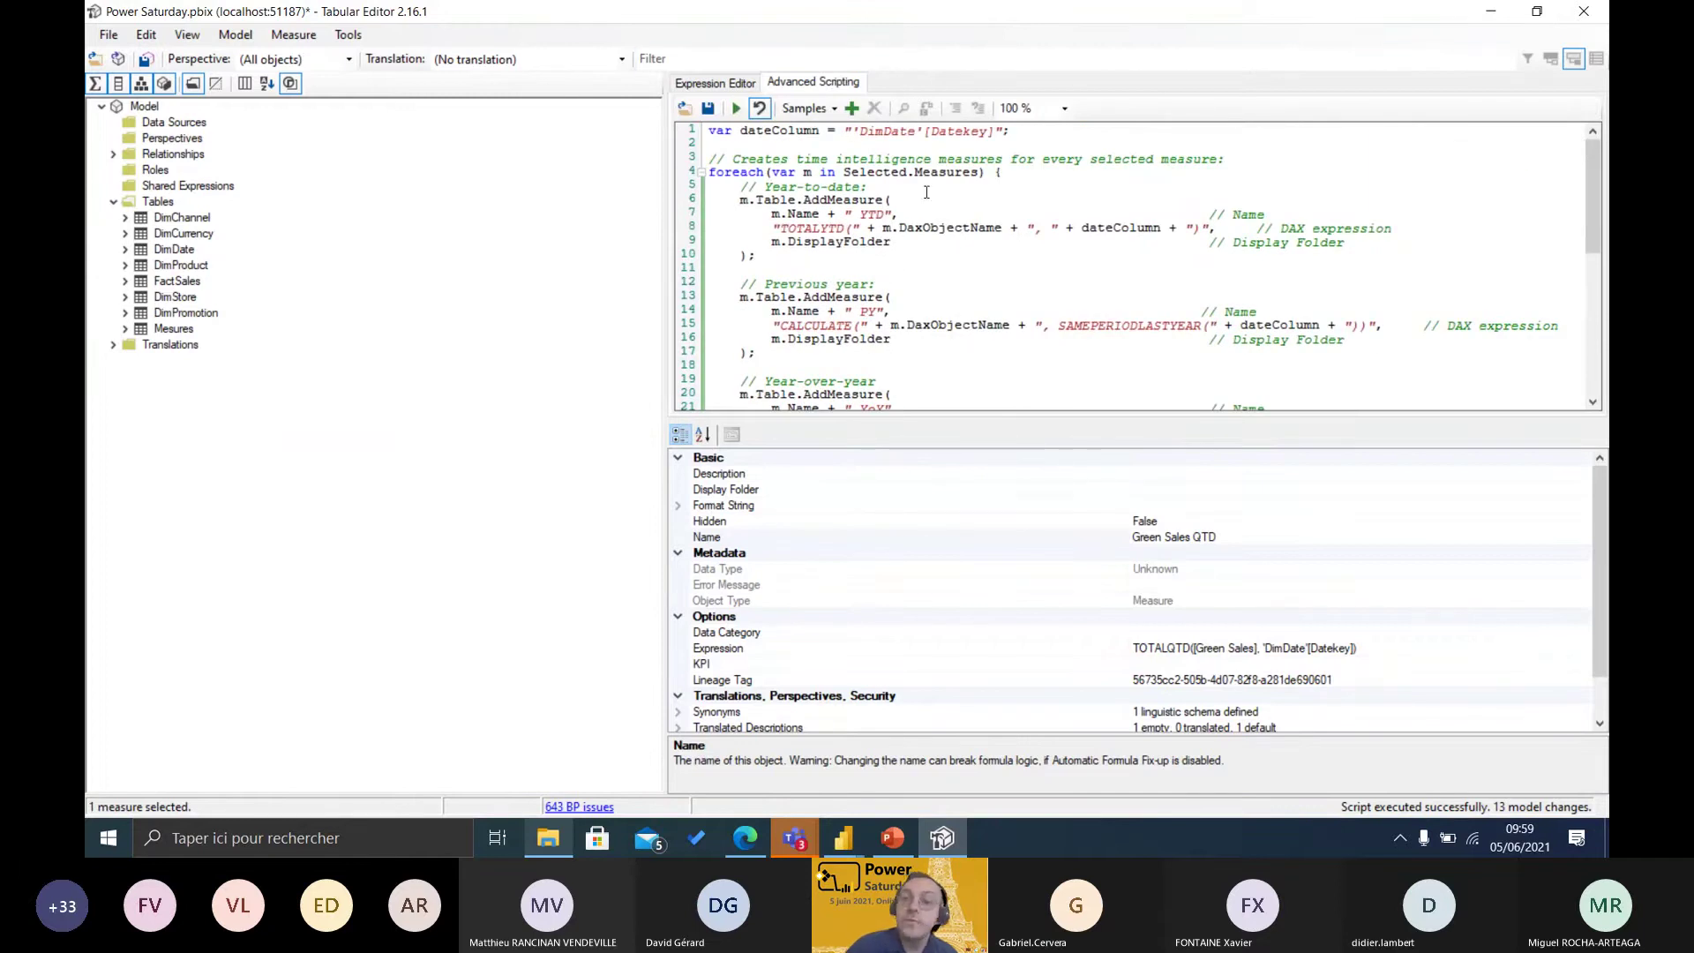
left_click(852, 109)
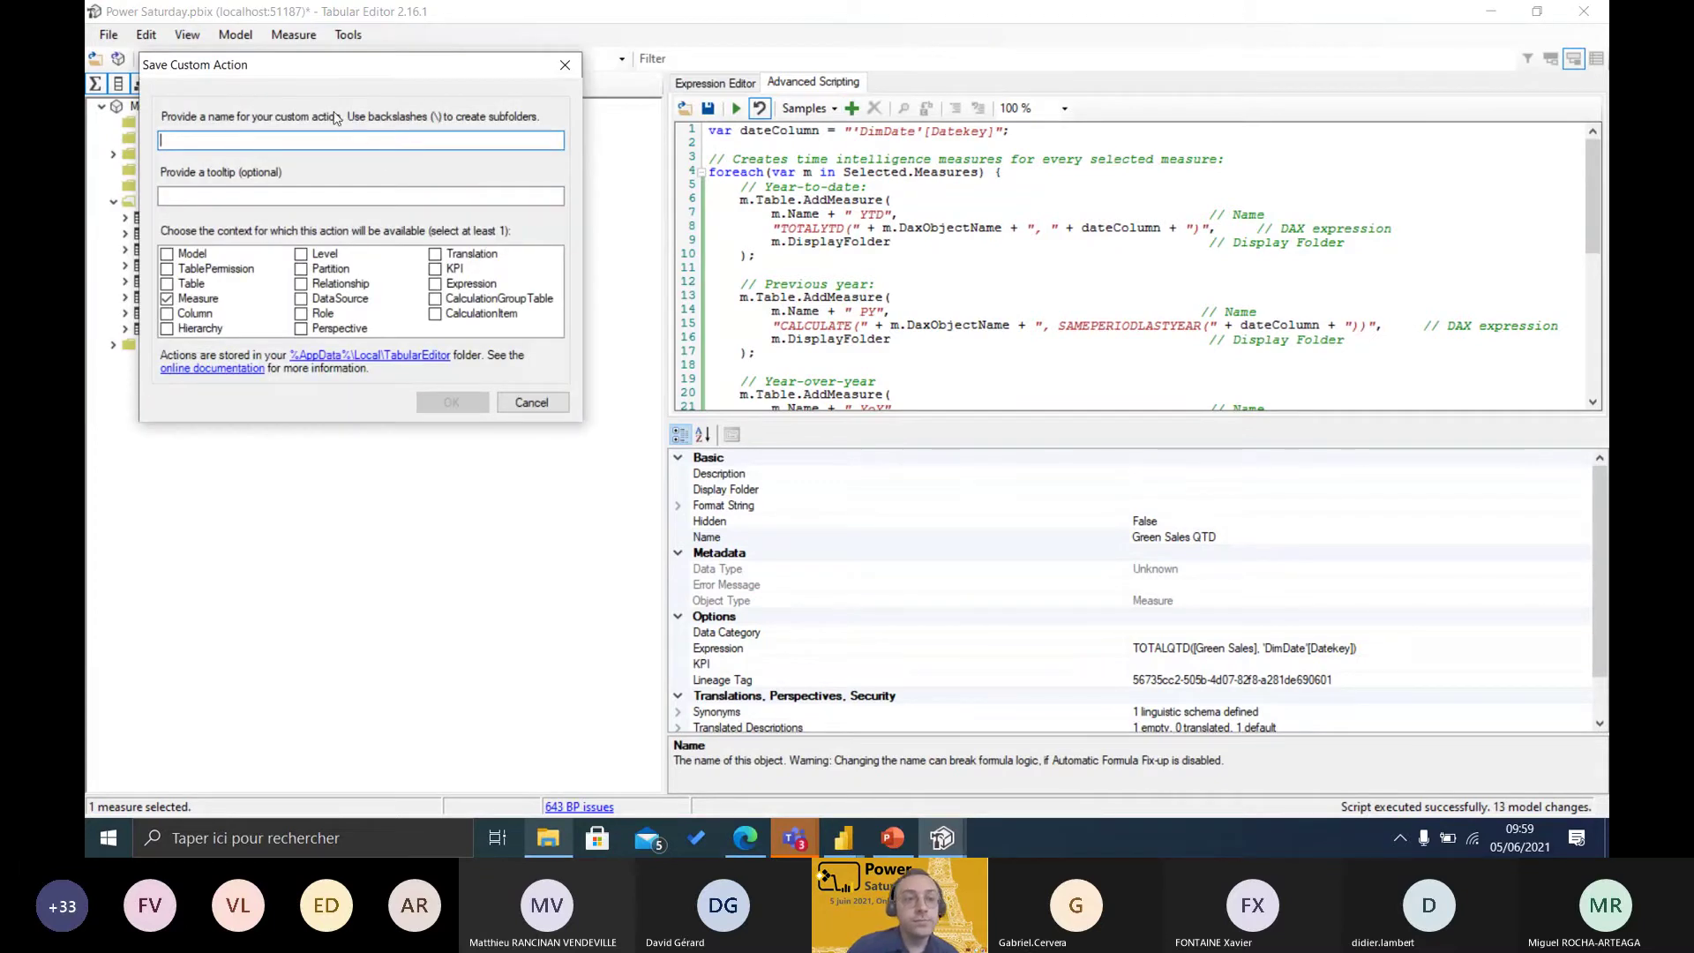
type("Power Saturday Time")
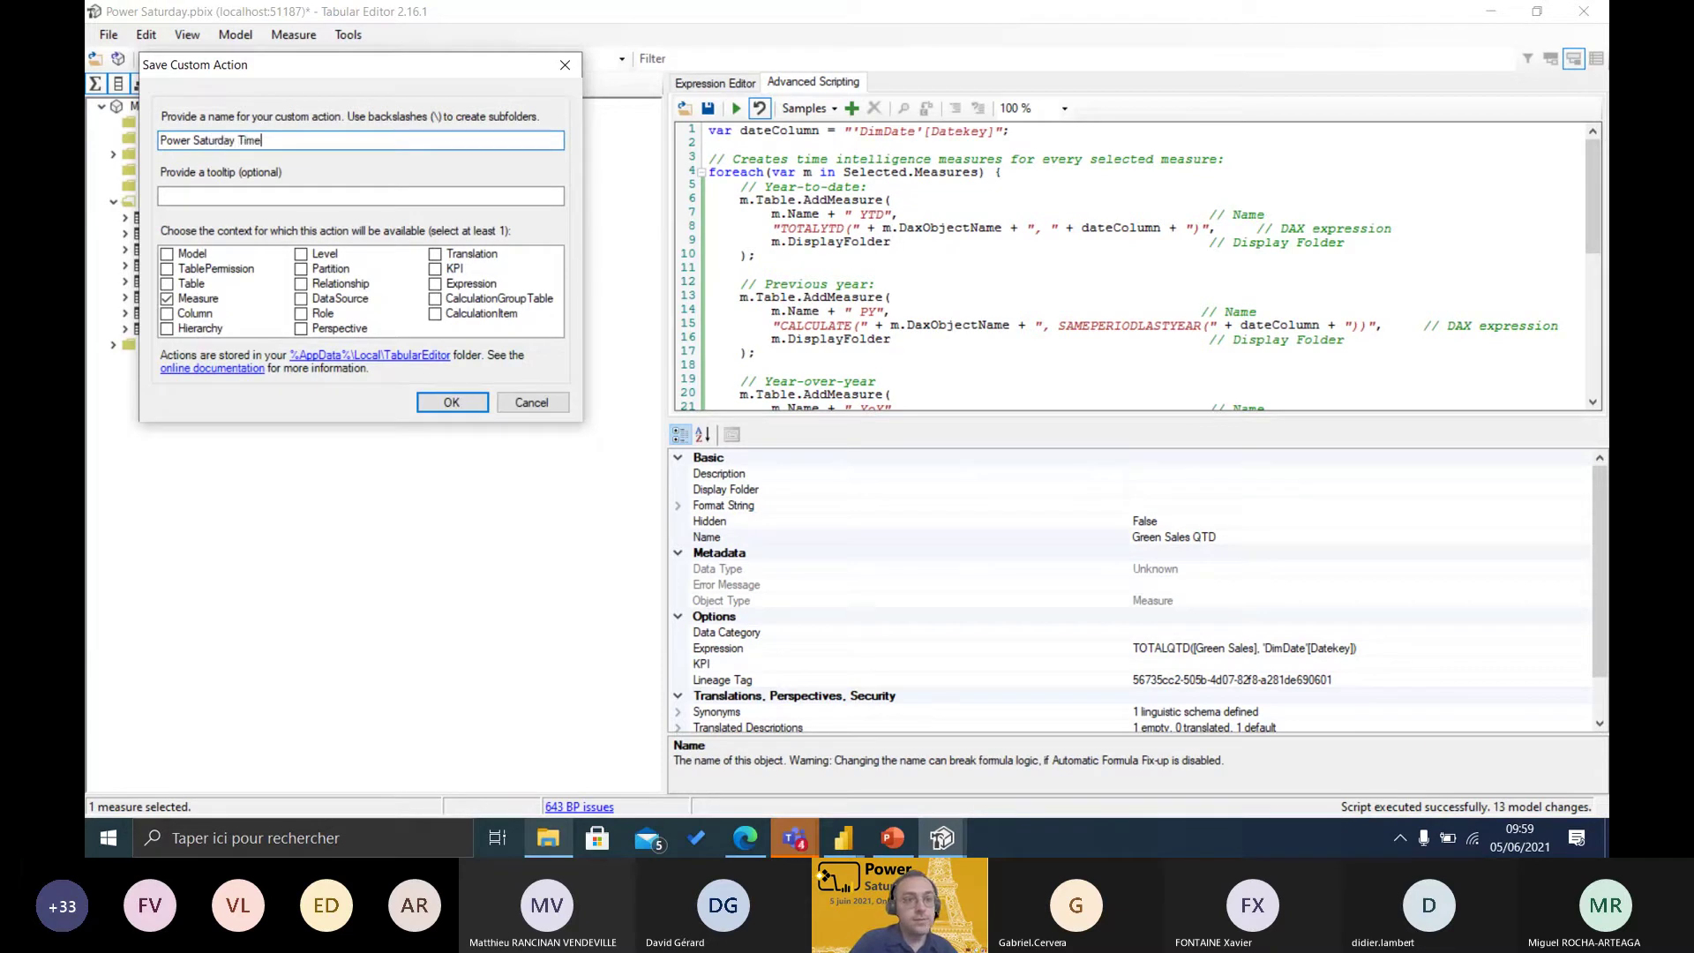
type("intellig")
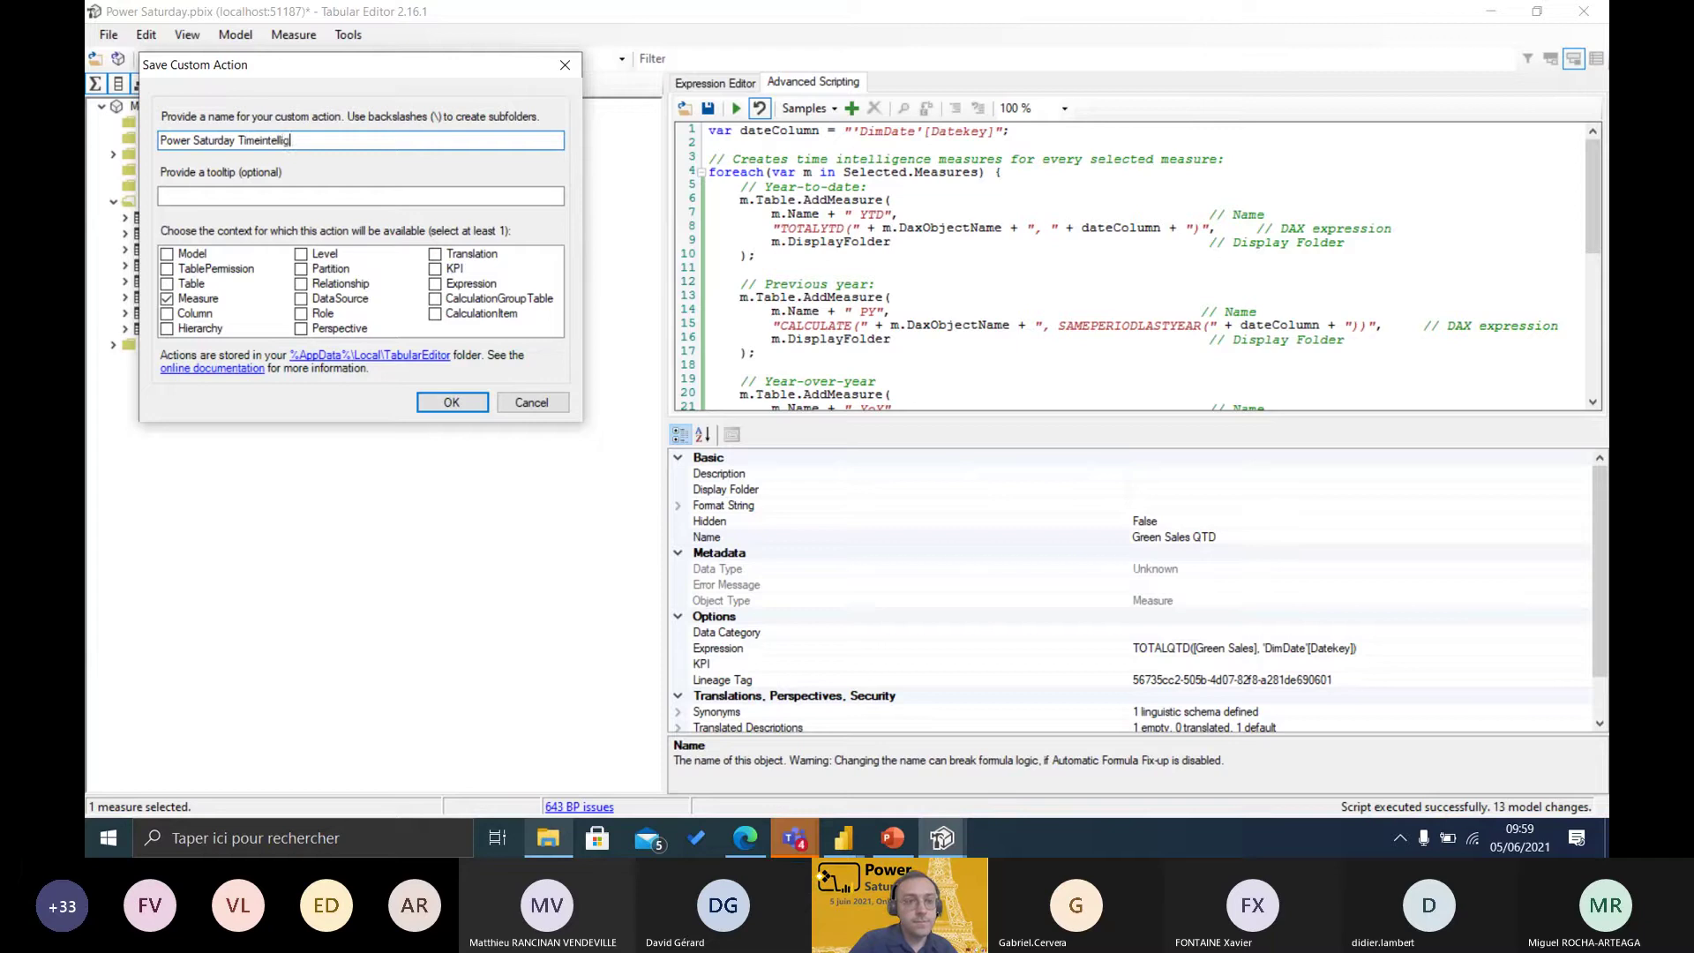
type("ence")
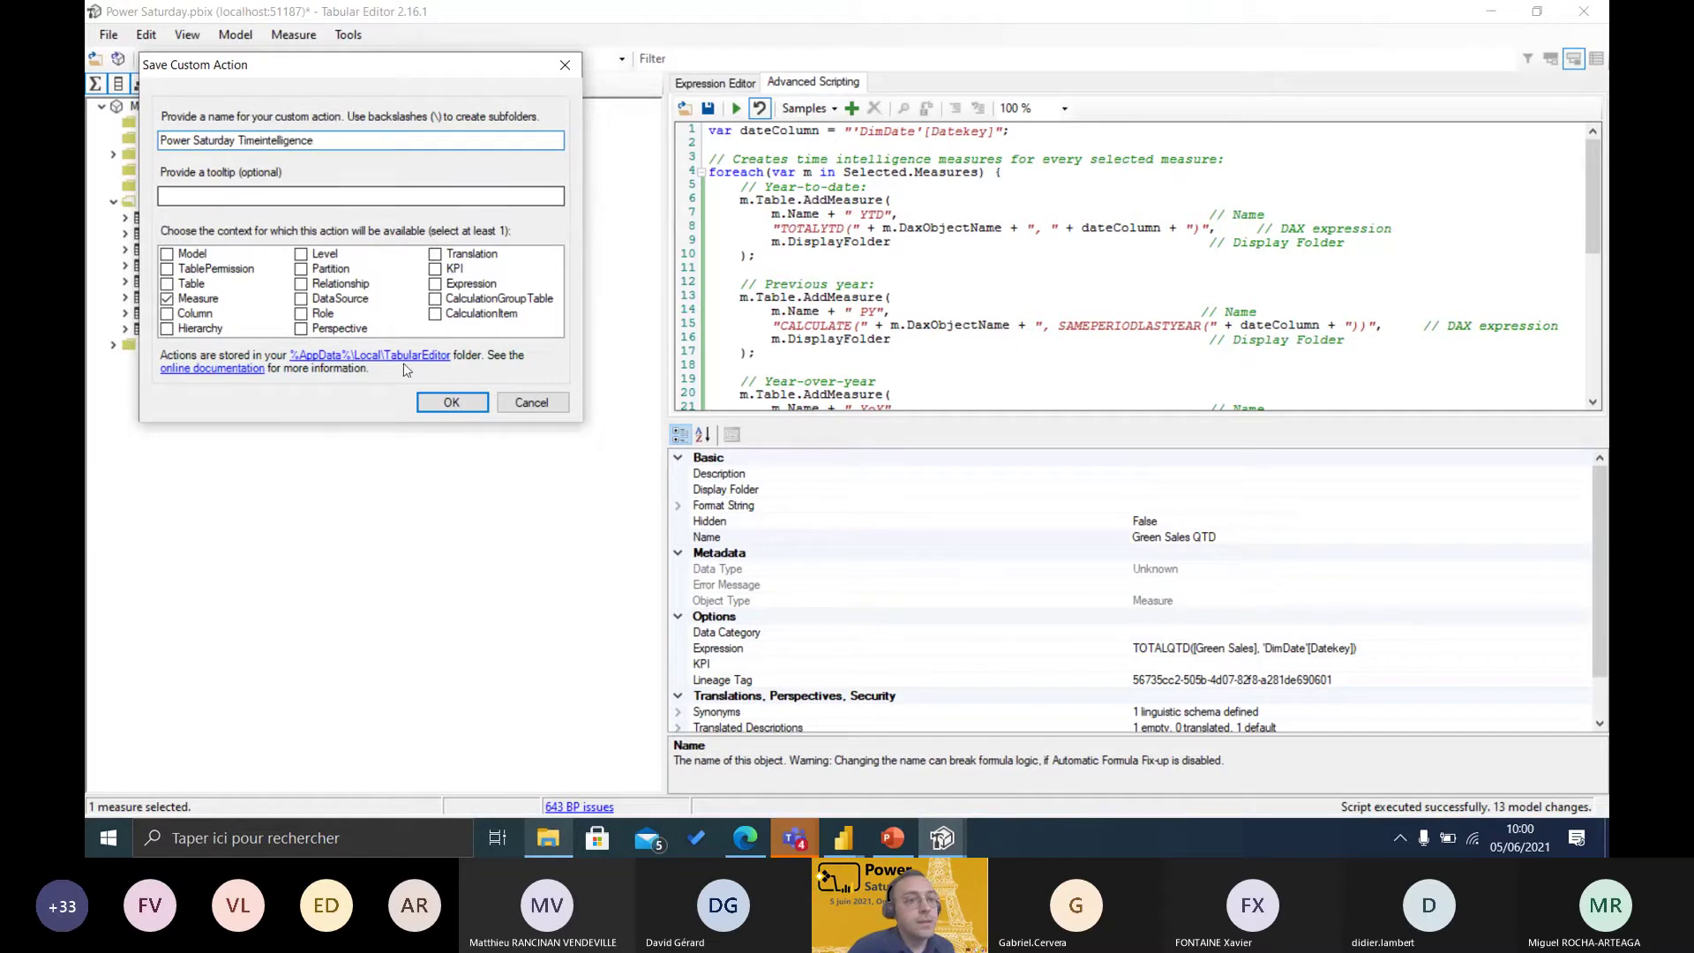
left_click(453, 404)
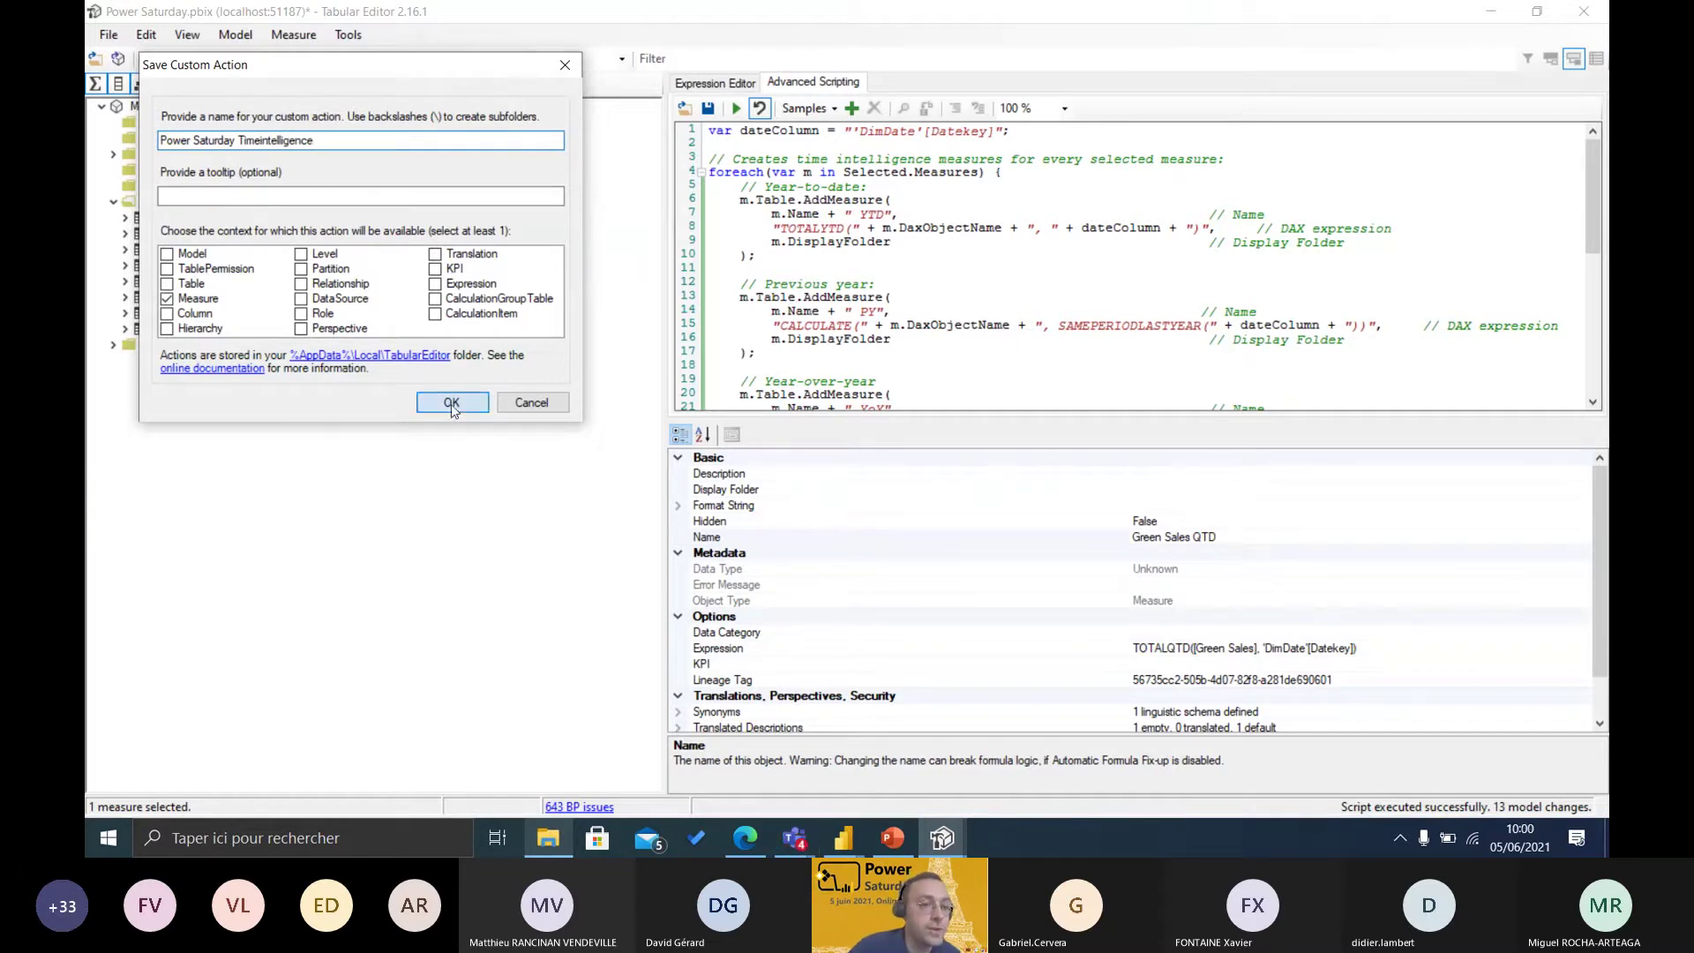
- Load the saved Power Saturday Timeintelligence custom action into the script editor and review its code
left_click(805, 108)
left_click(807, 108)
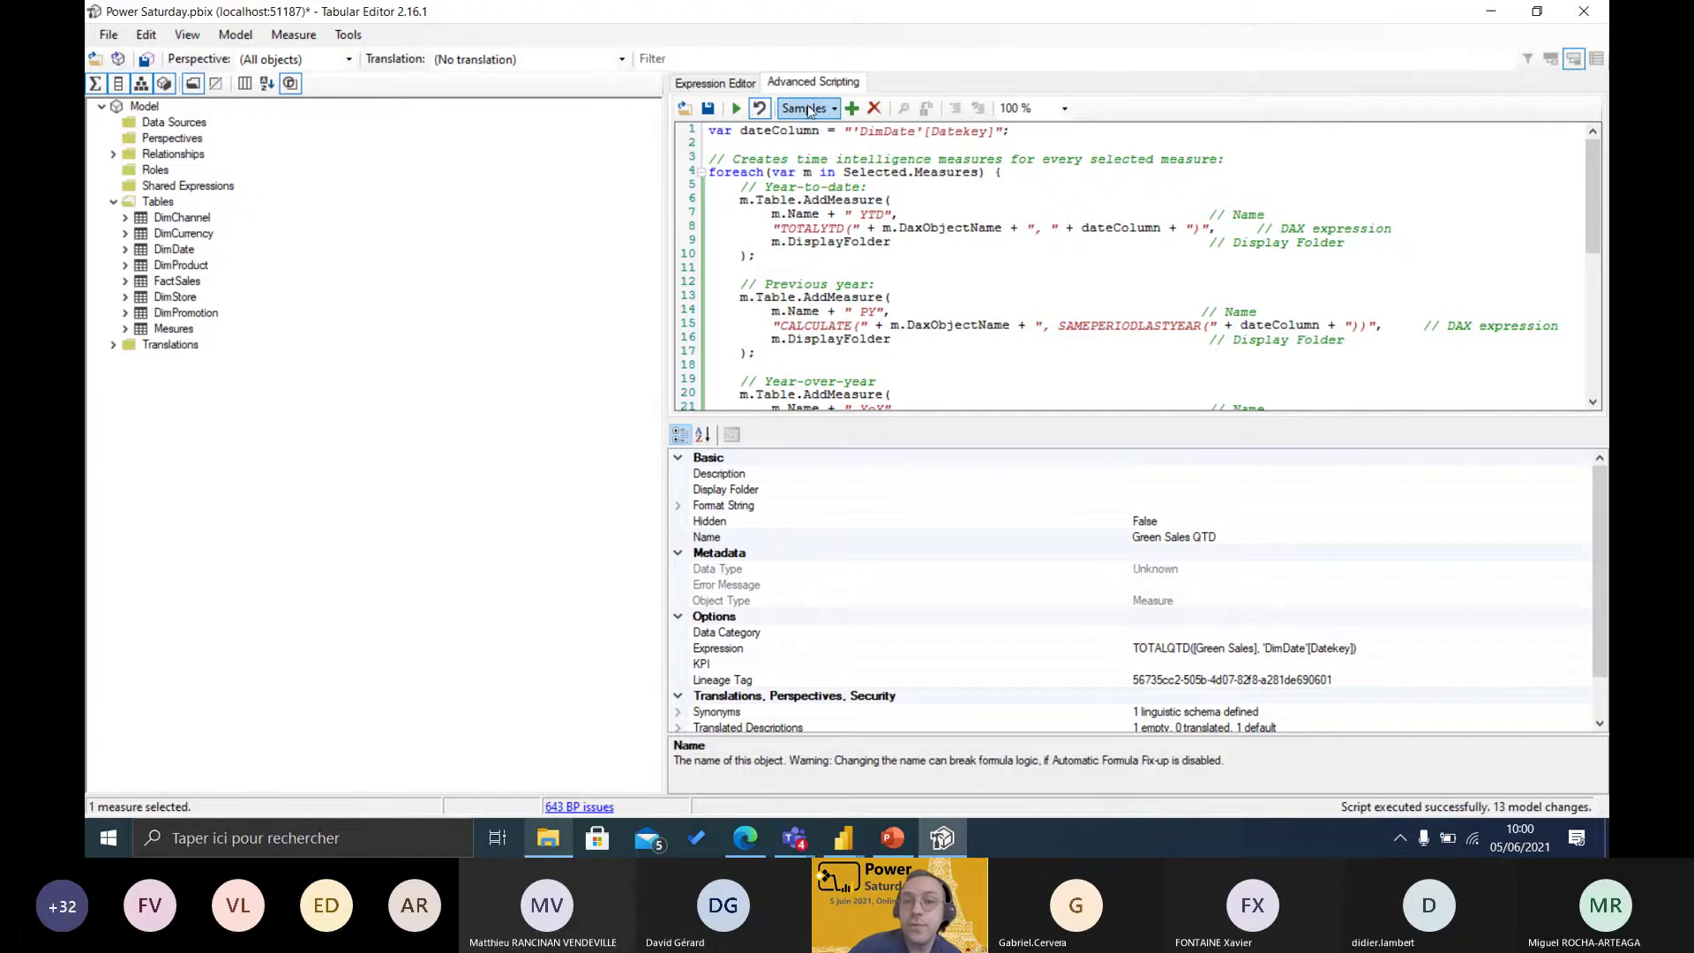
left_click(821, 109)
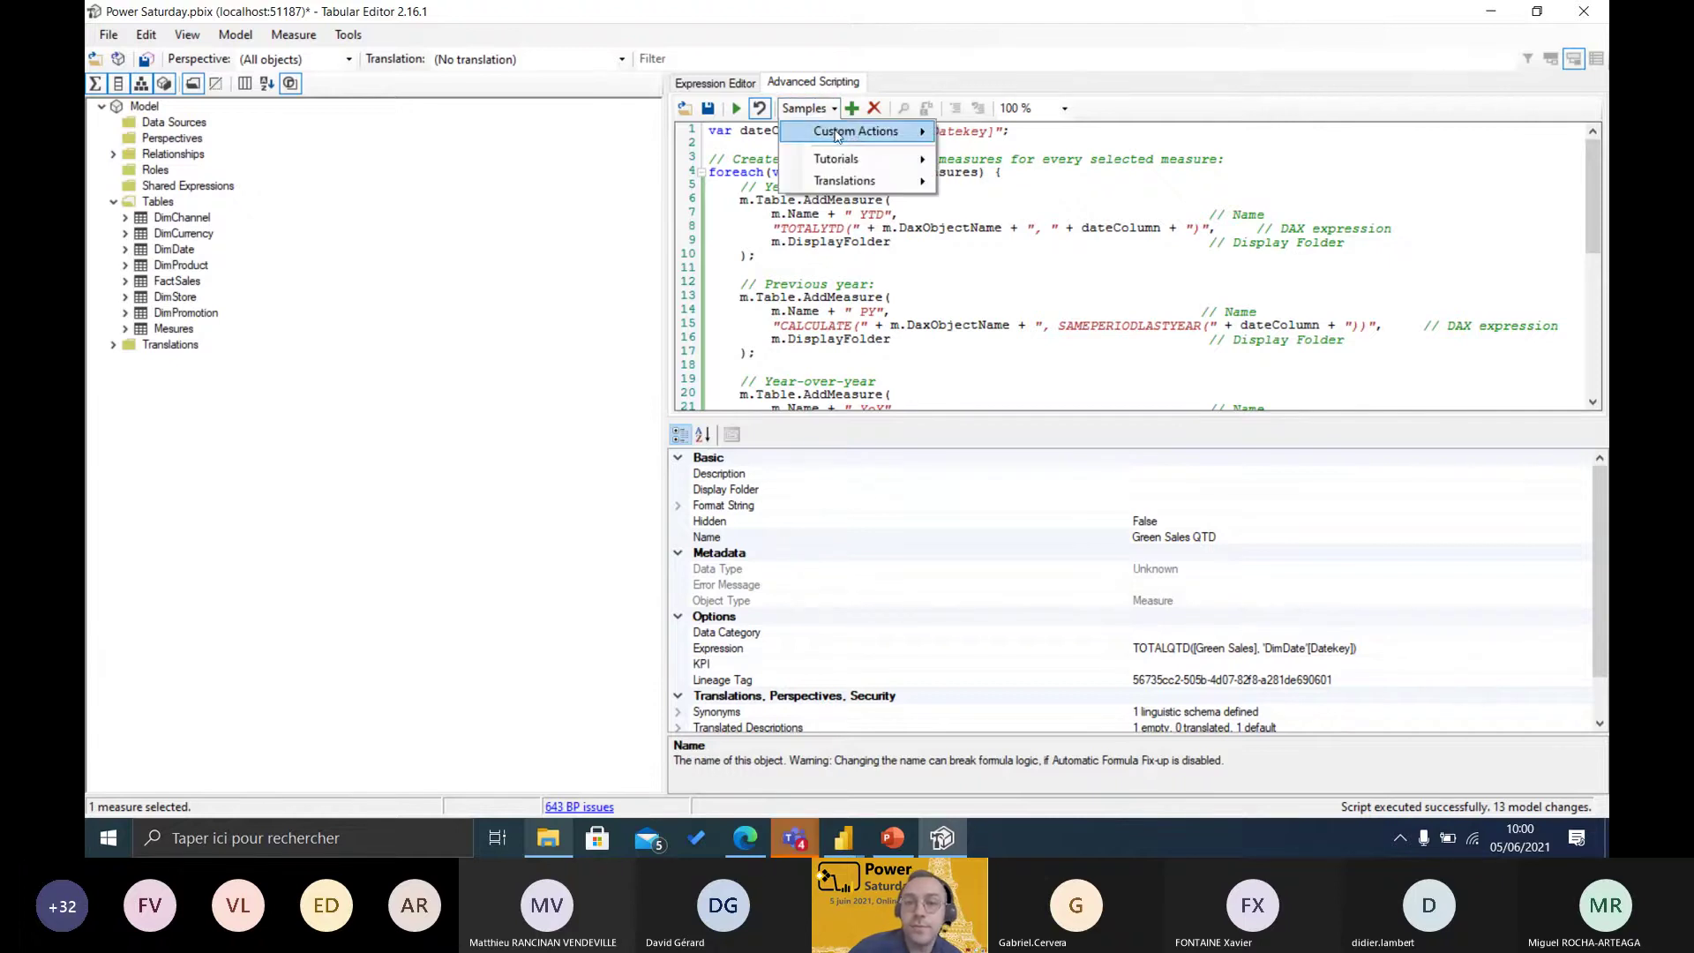
mouse_move(898, 132)
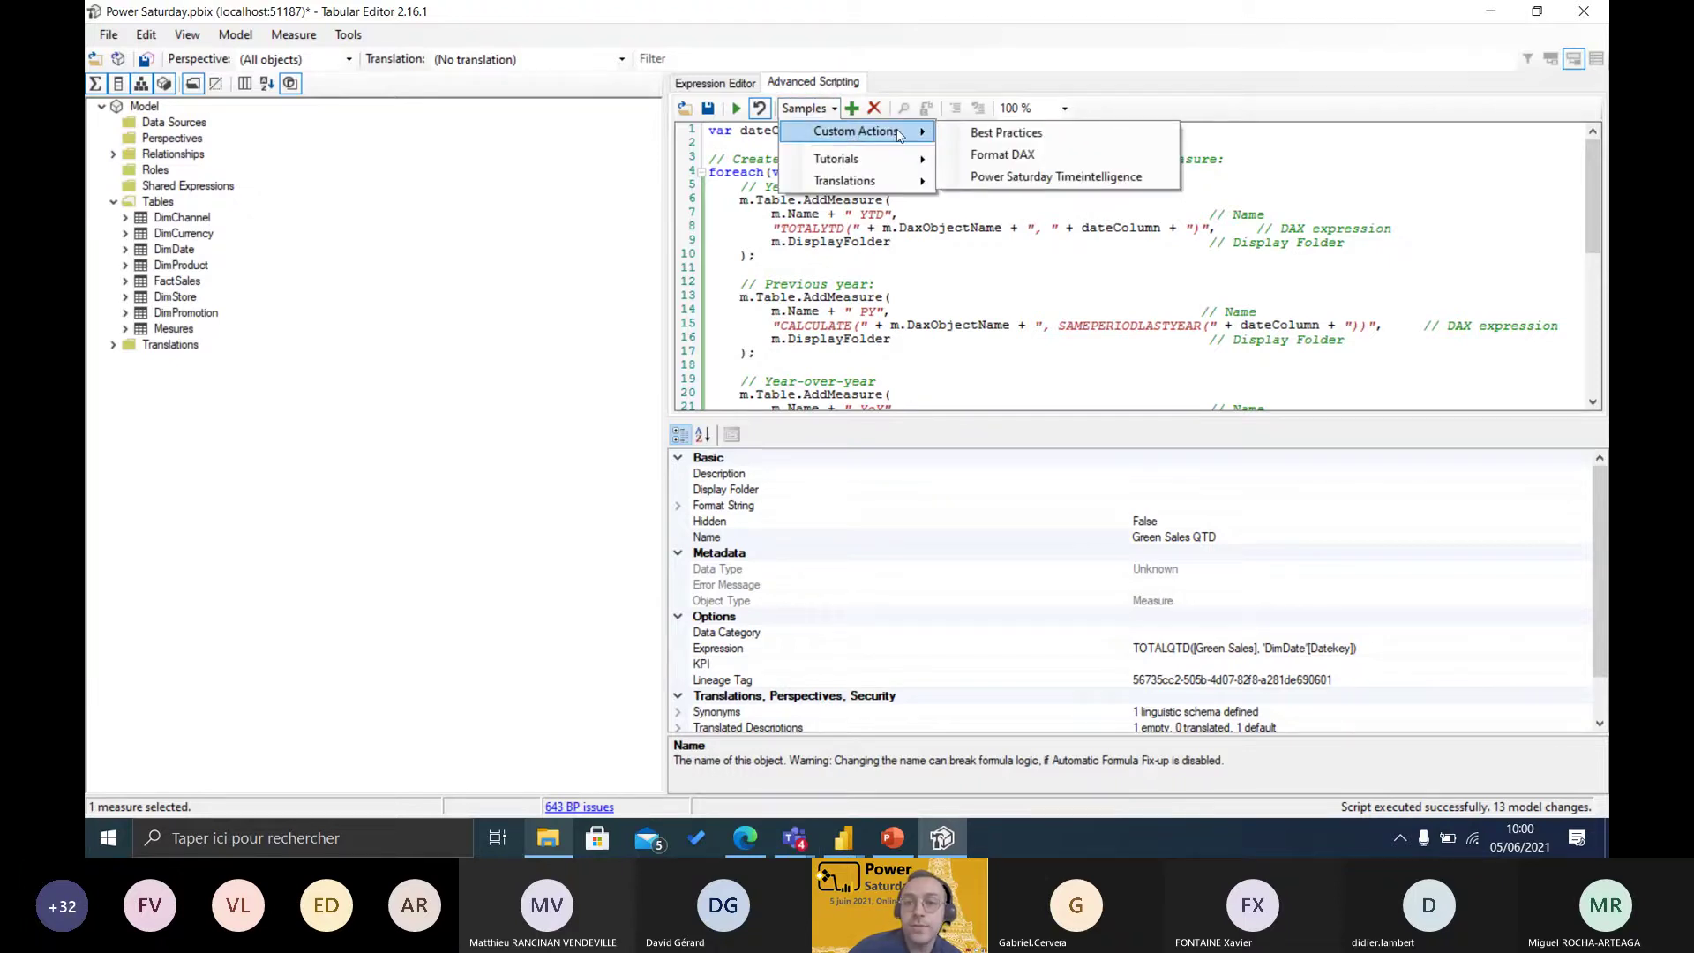
left_click(1060, 178)
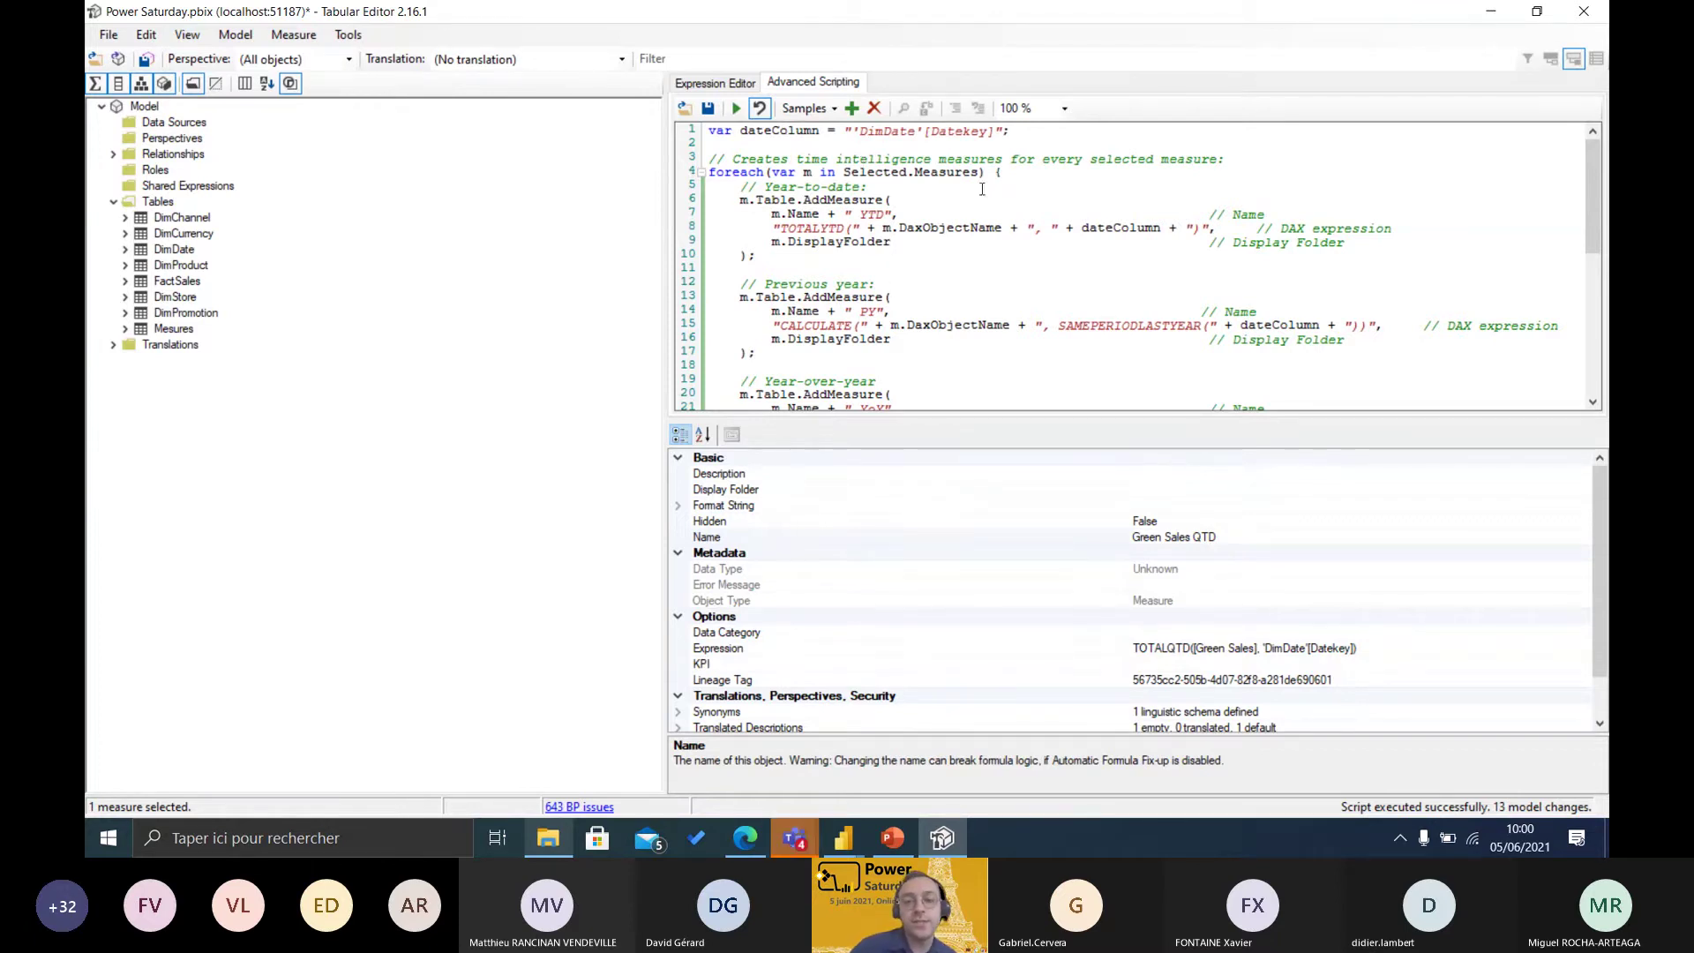
scroll(1045, 218, "down", 2)
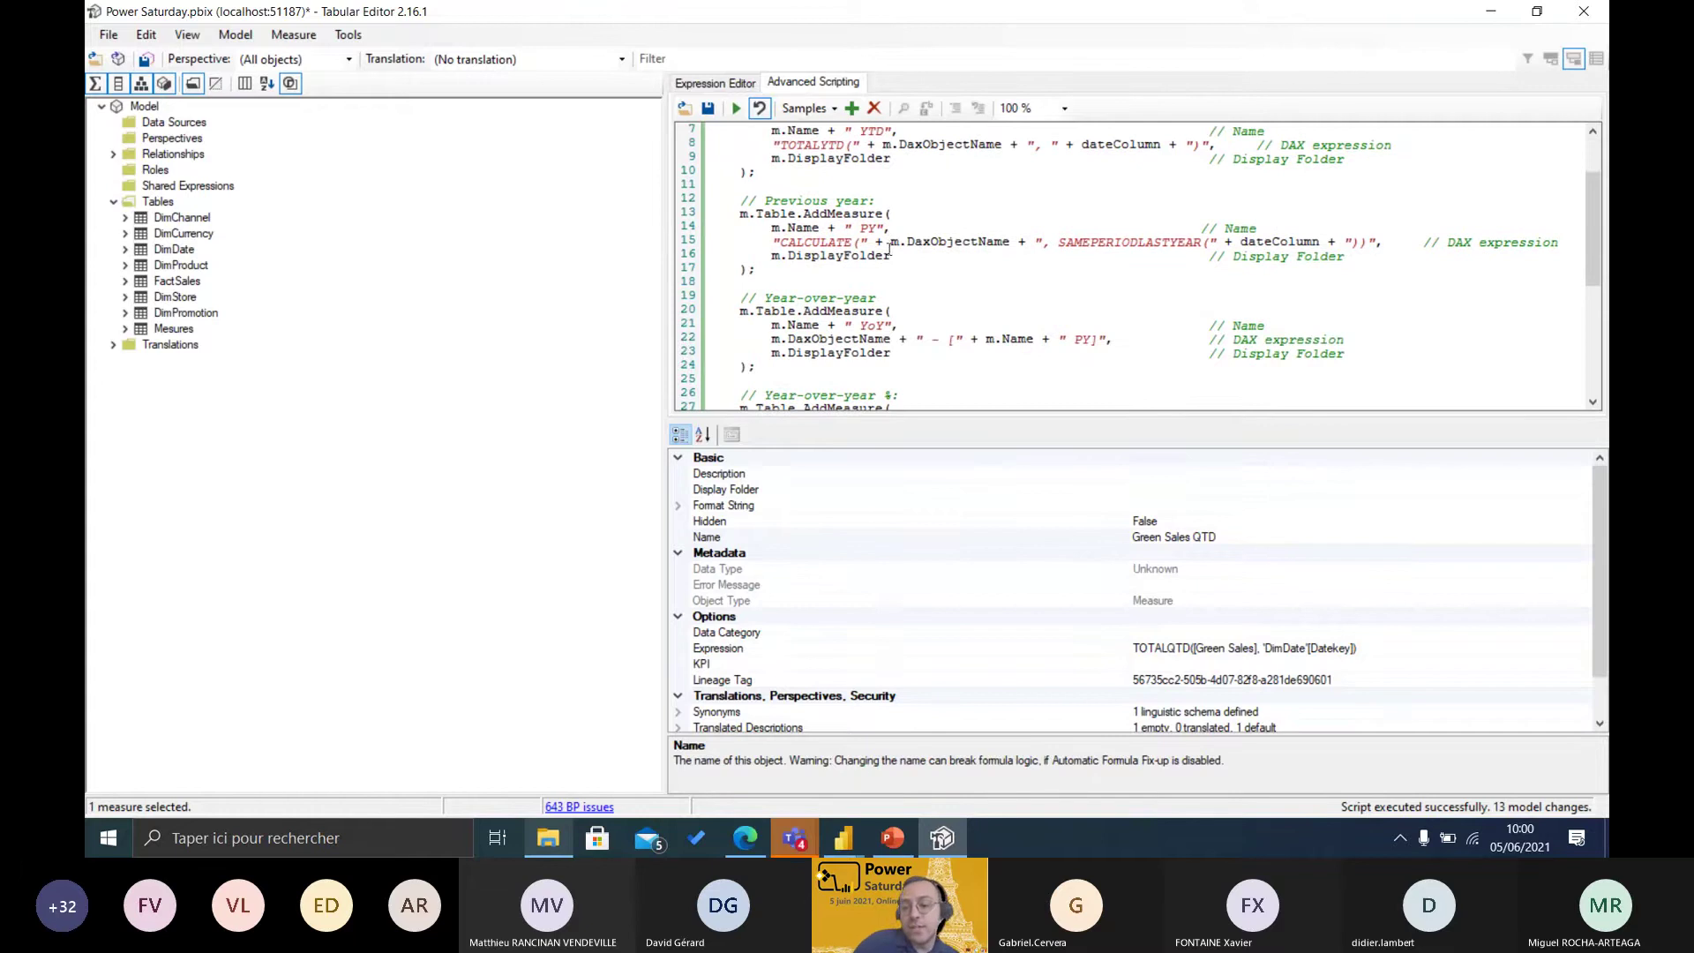
scroll(1003, 272, "up", 2)
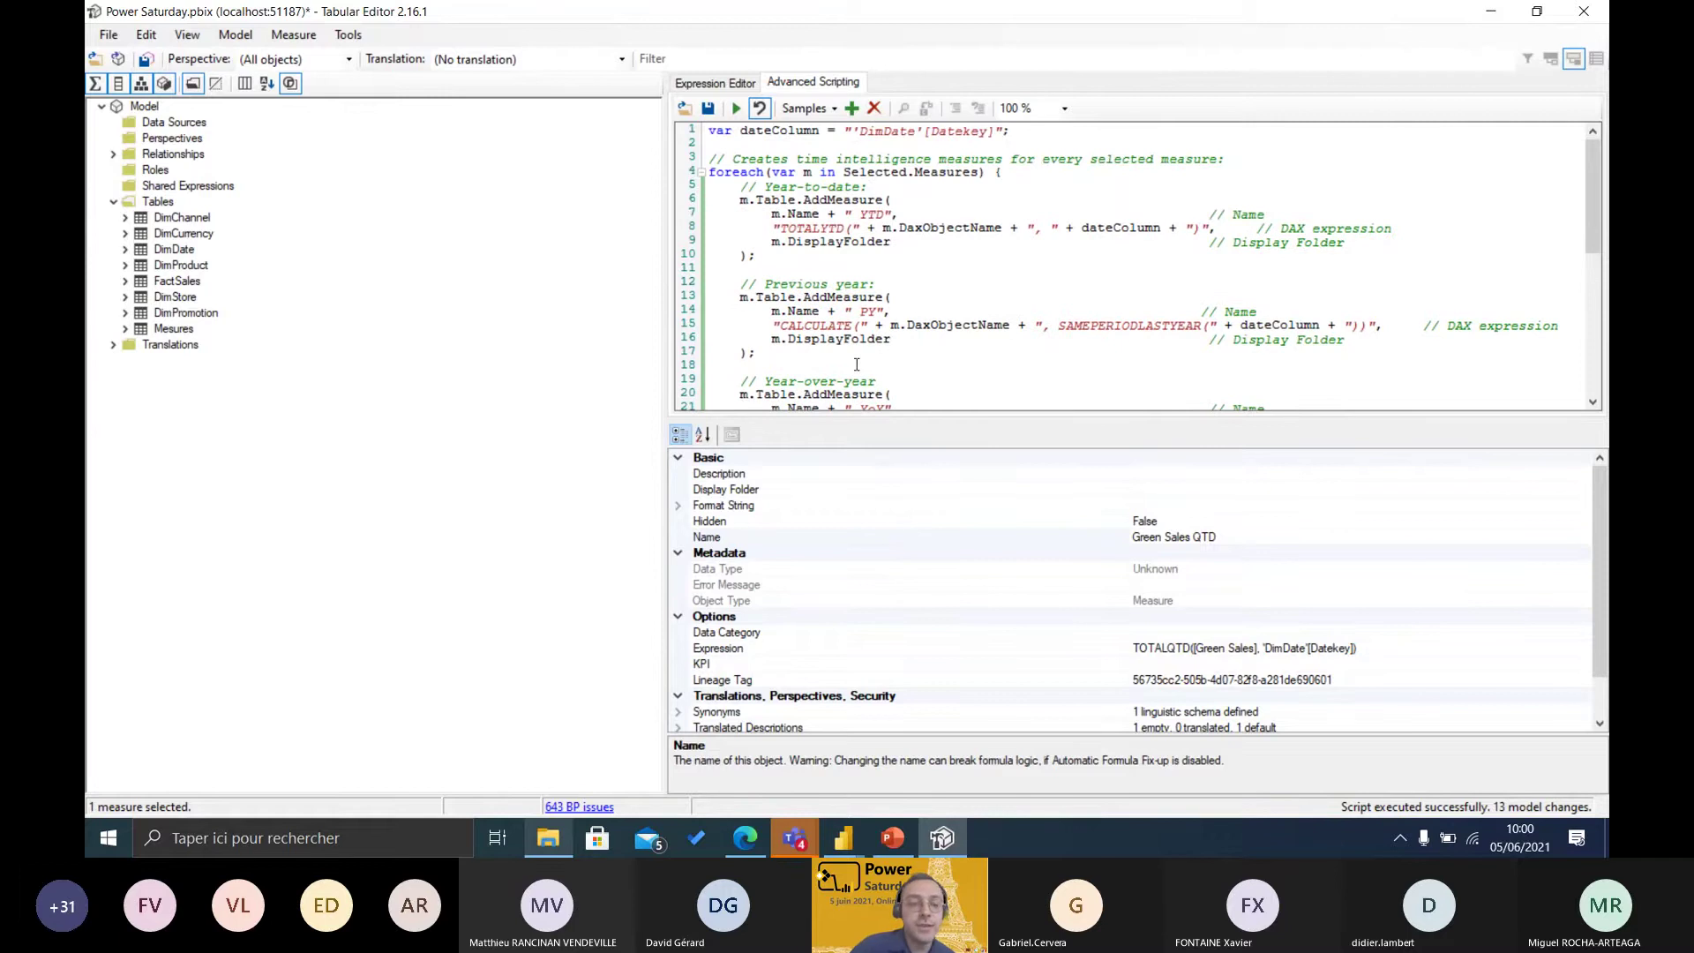
- Switch to the Power Saturday report in Power BI Desktop and launch the DAX Formatter external tool
left_click(844, 846)
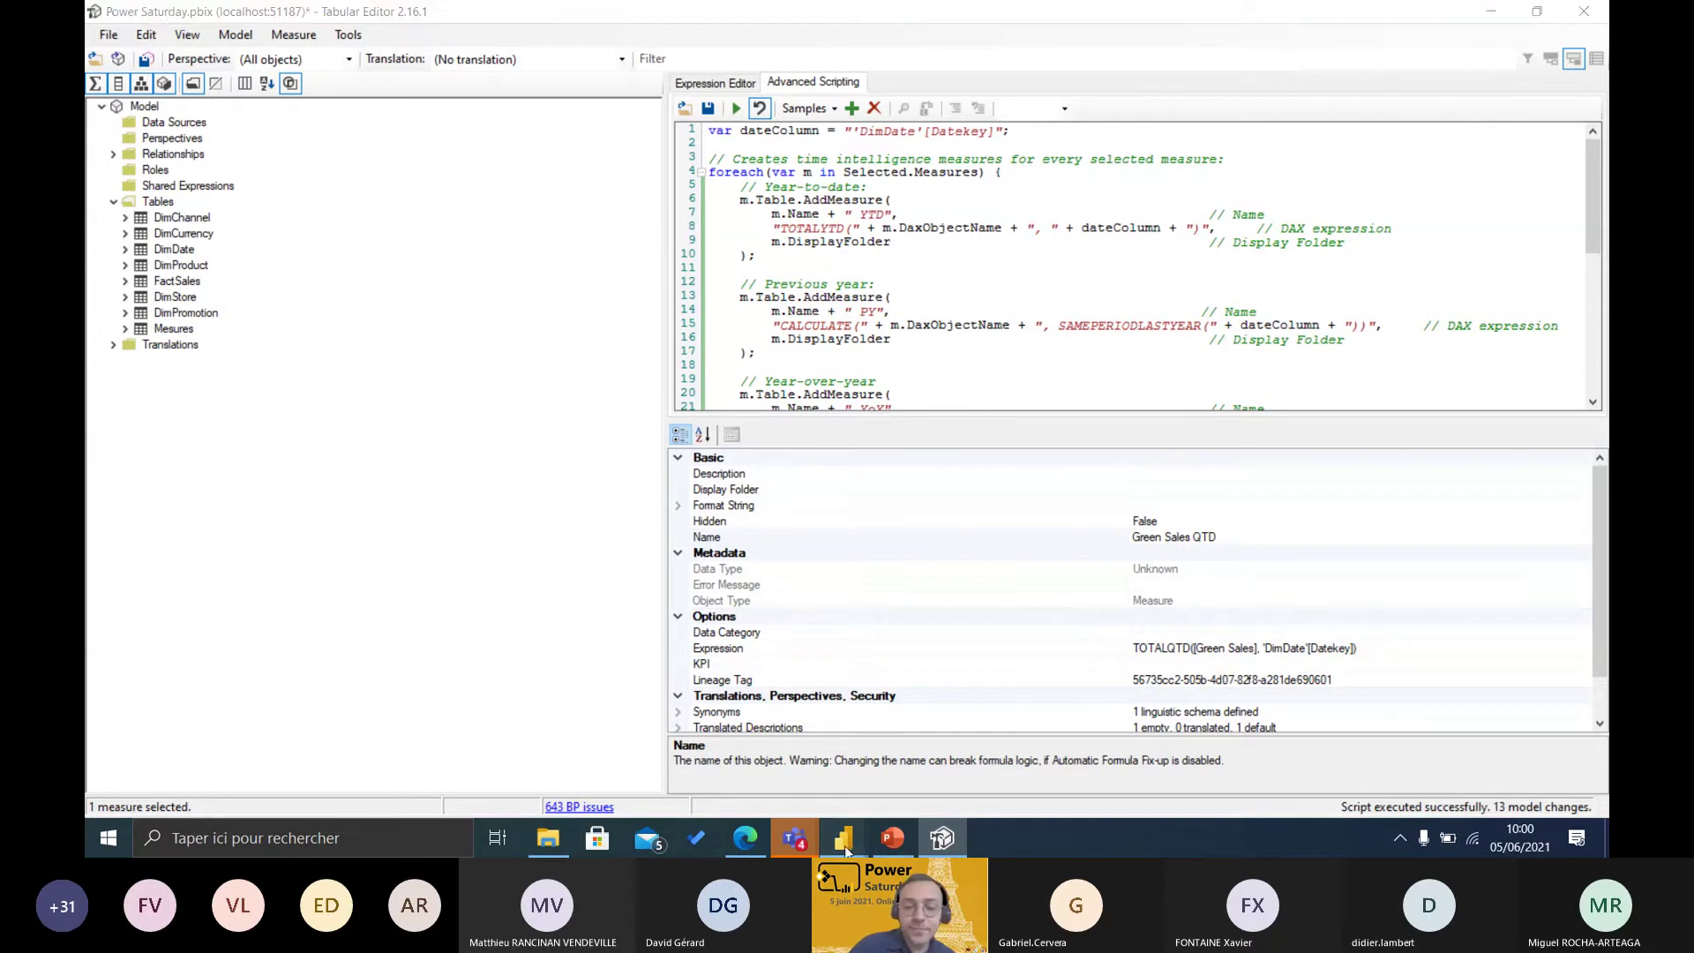
left_click(913, 794)
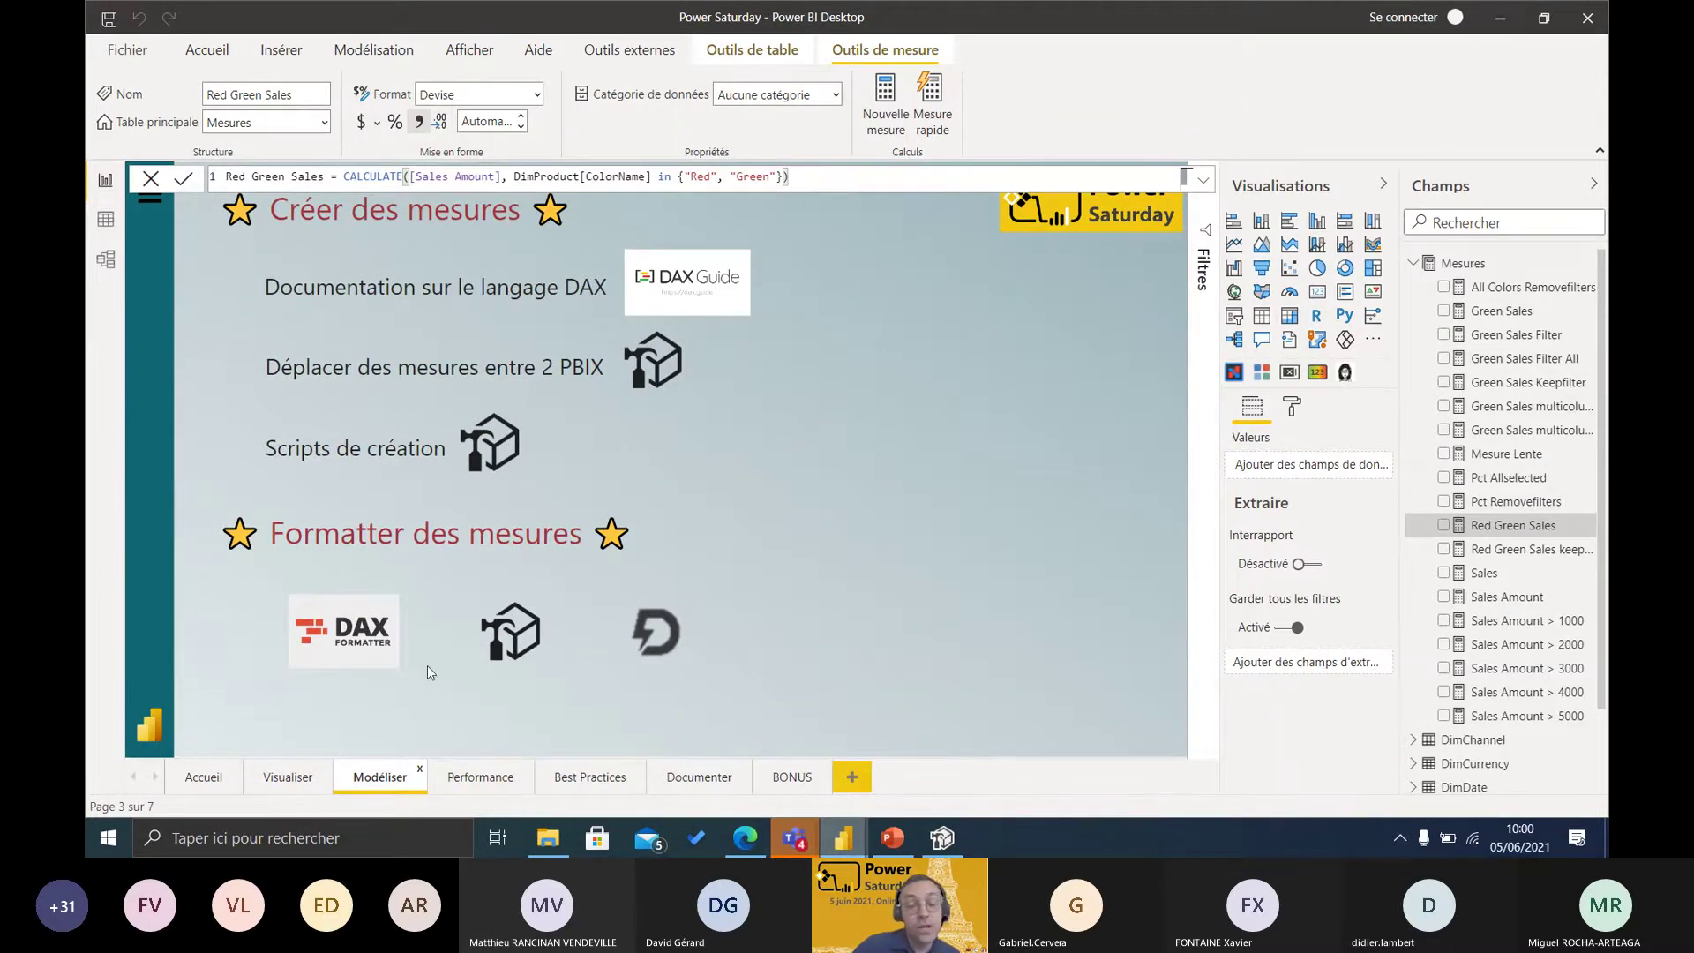
left_click(629, 49)
left_click(759, 132)
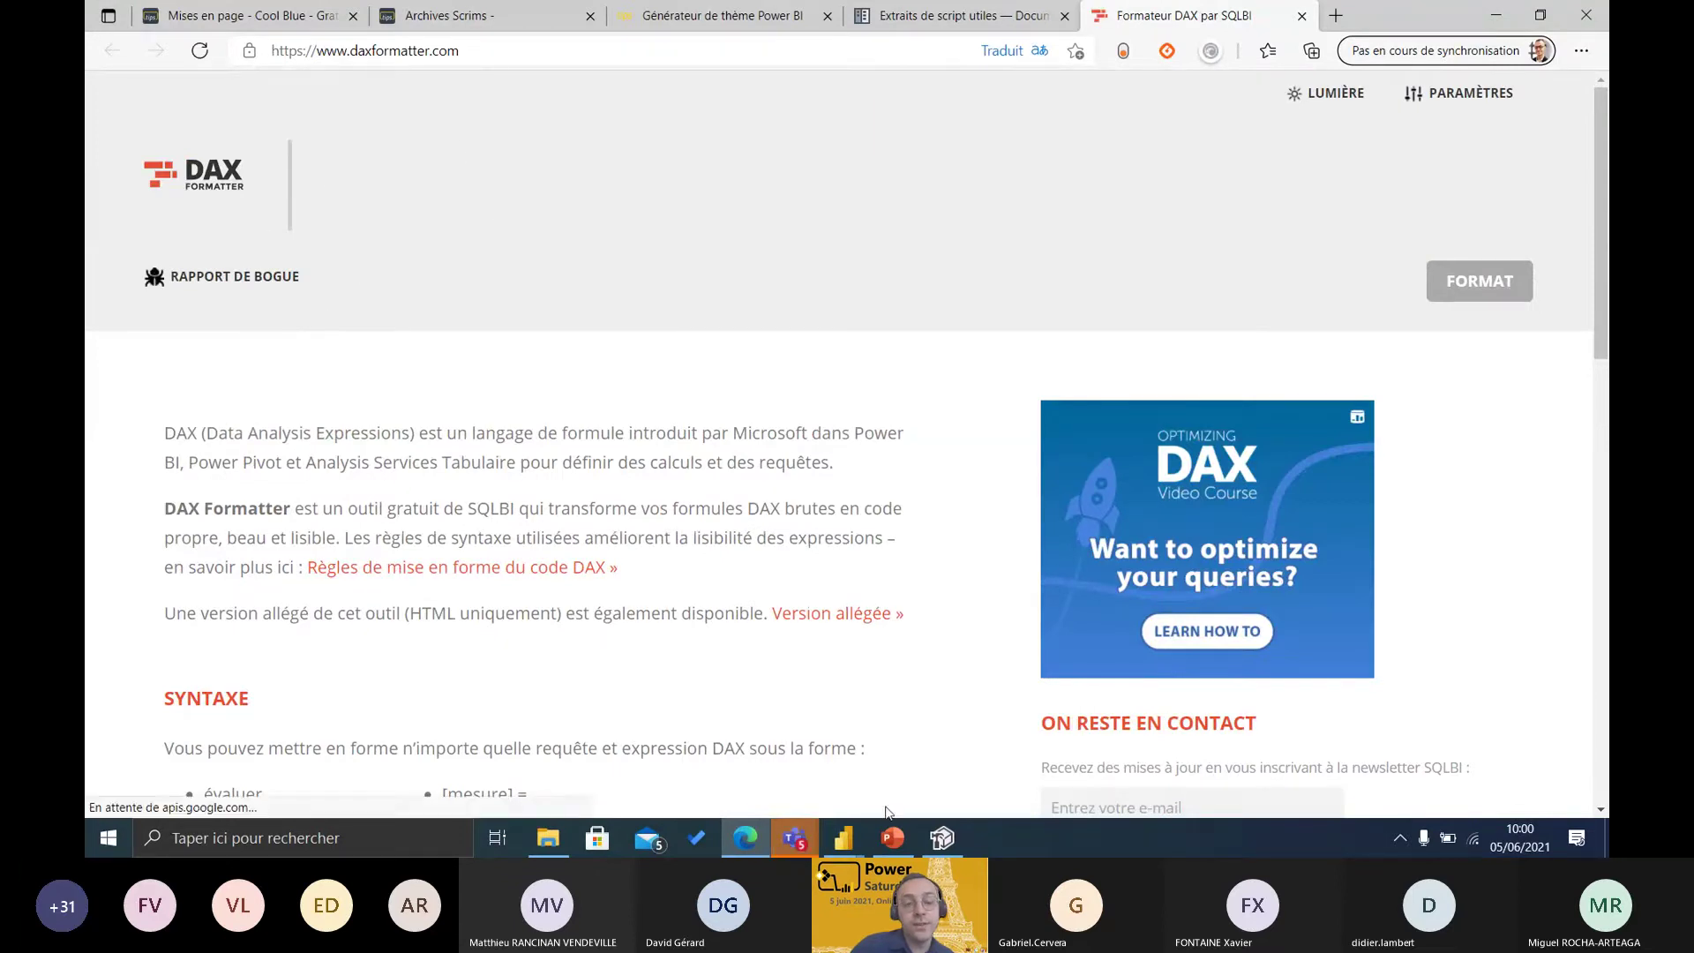
- Copy the Green Sales measure's formula from the Power Saturday report and format it on the DAX Formatter website
mouse_move(839, 838)
left_click(951, 757)
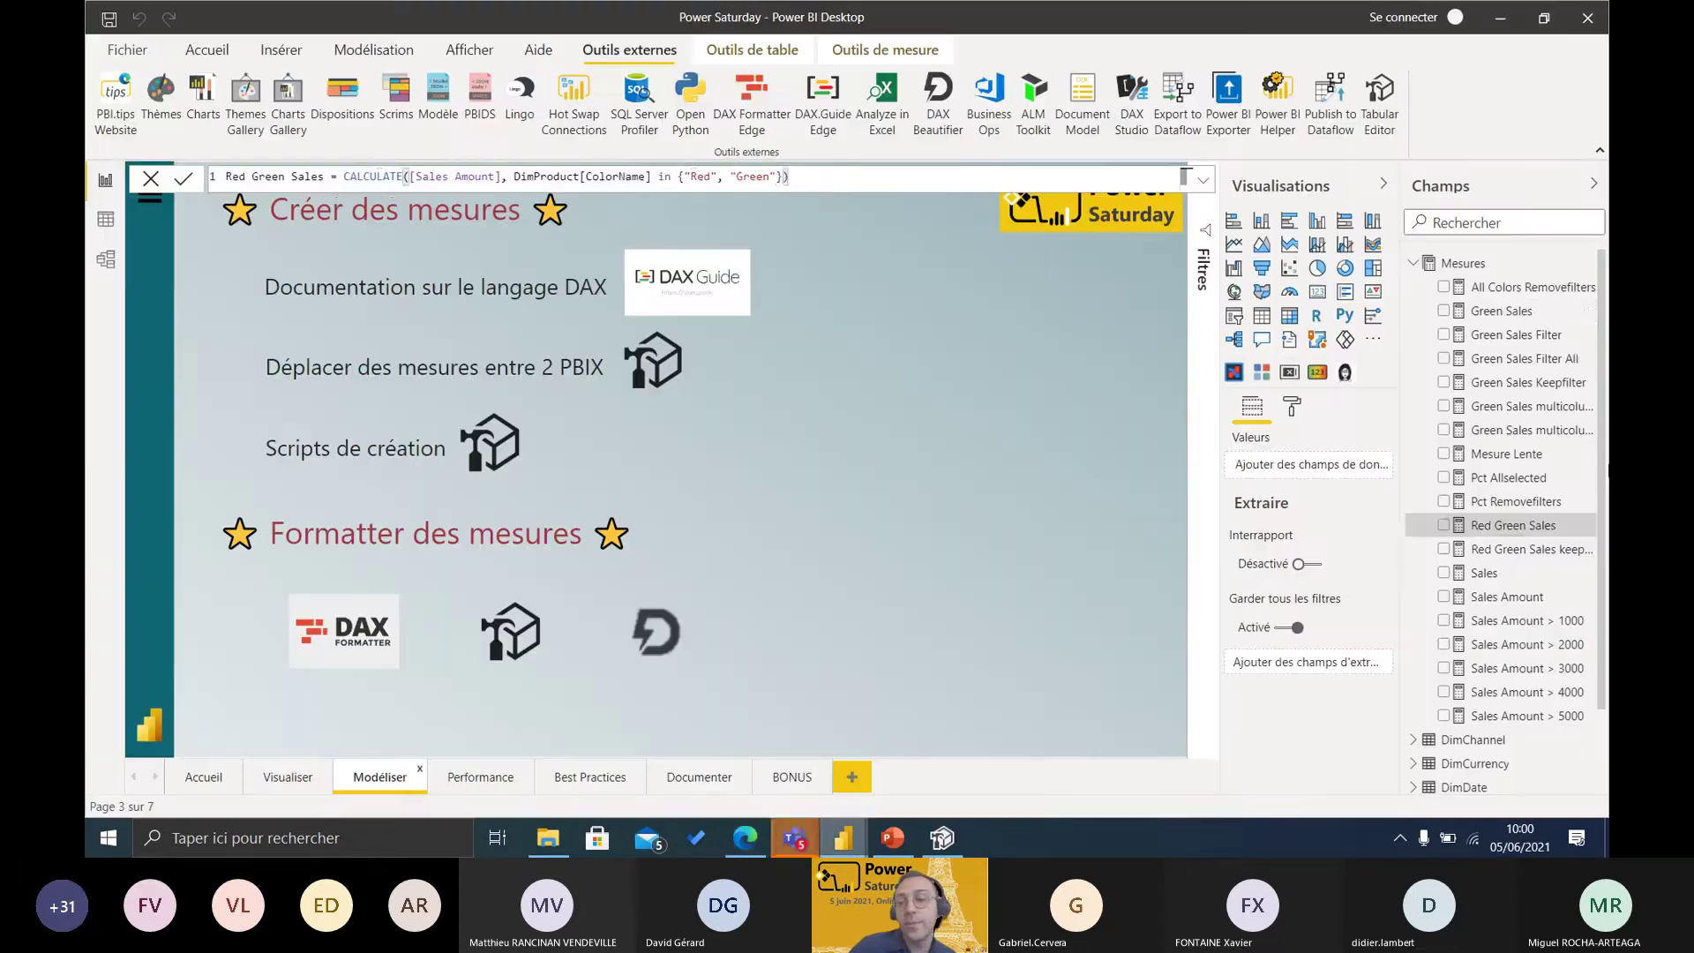
left_click(1511, 312)
key("ctrl+c")
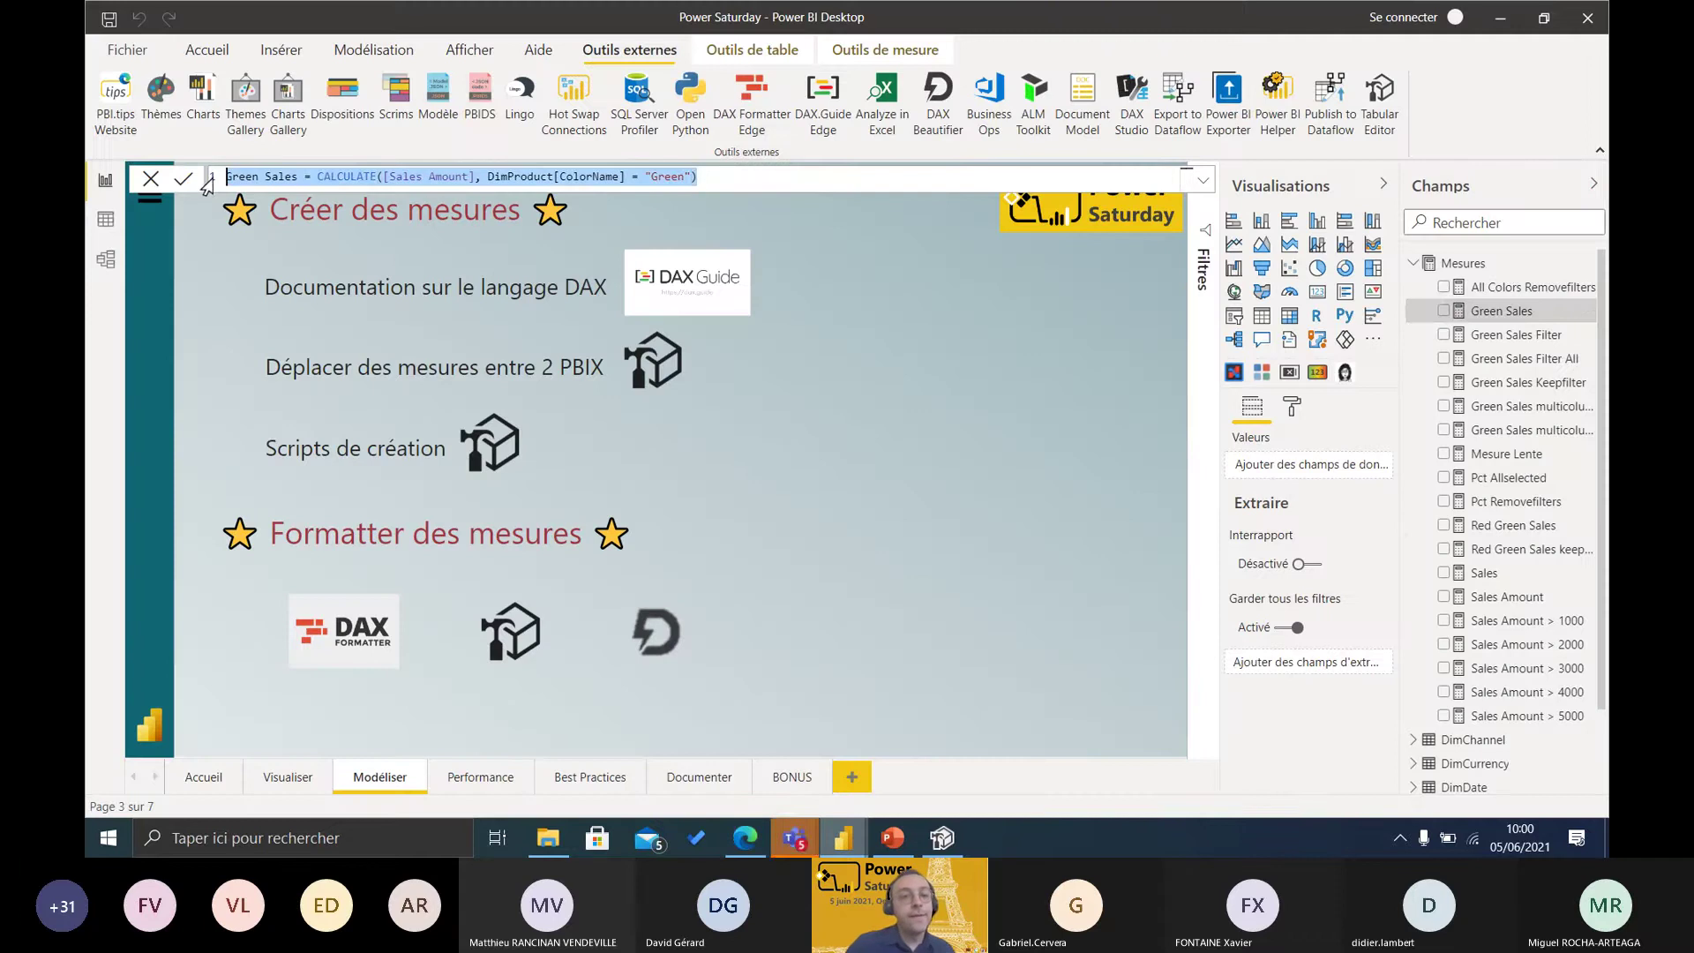
left_click(893, 838)
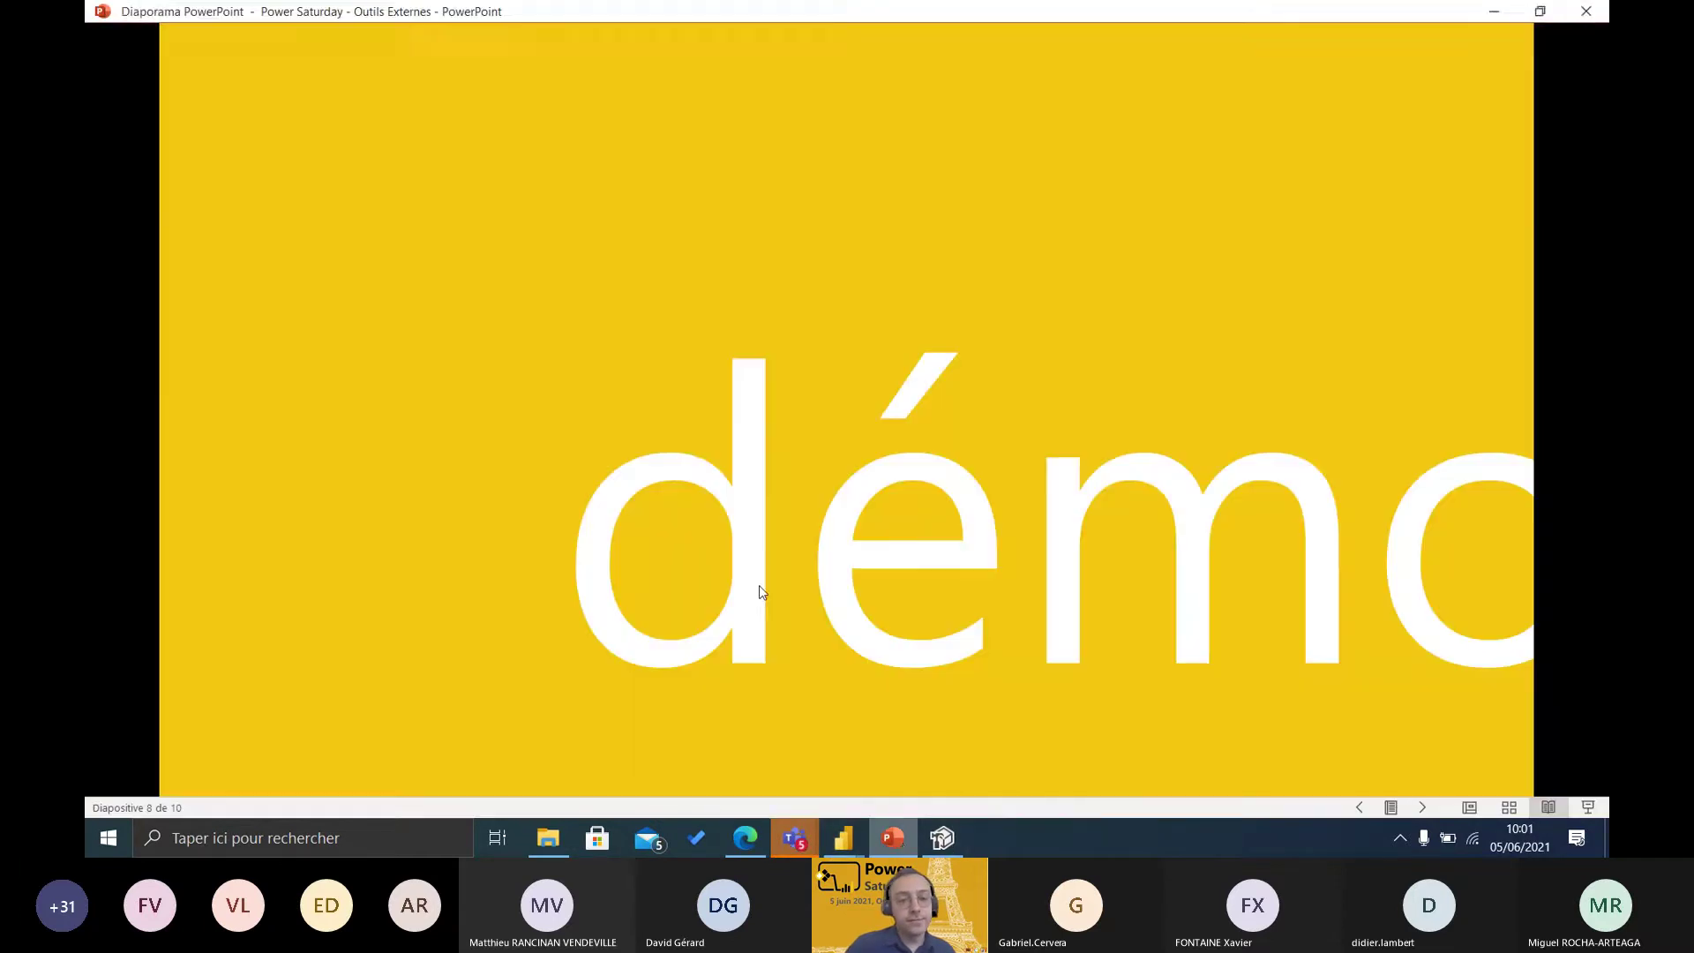
left_click(748, 840)
key("ctrl+v")
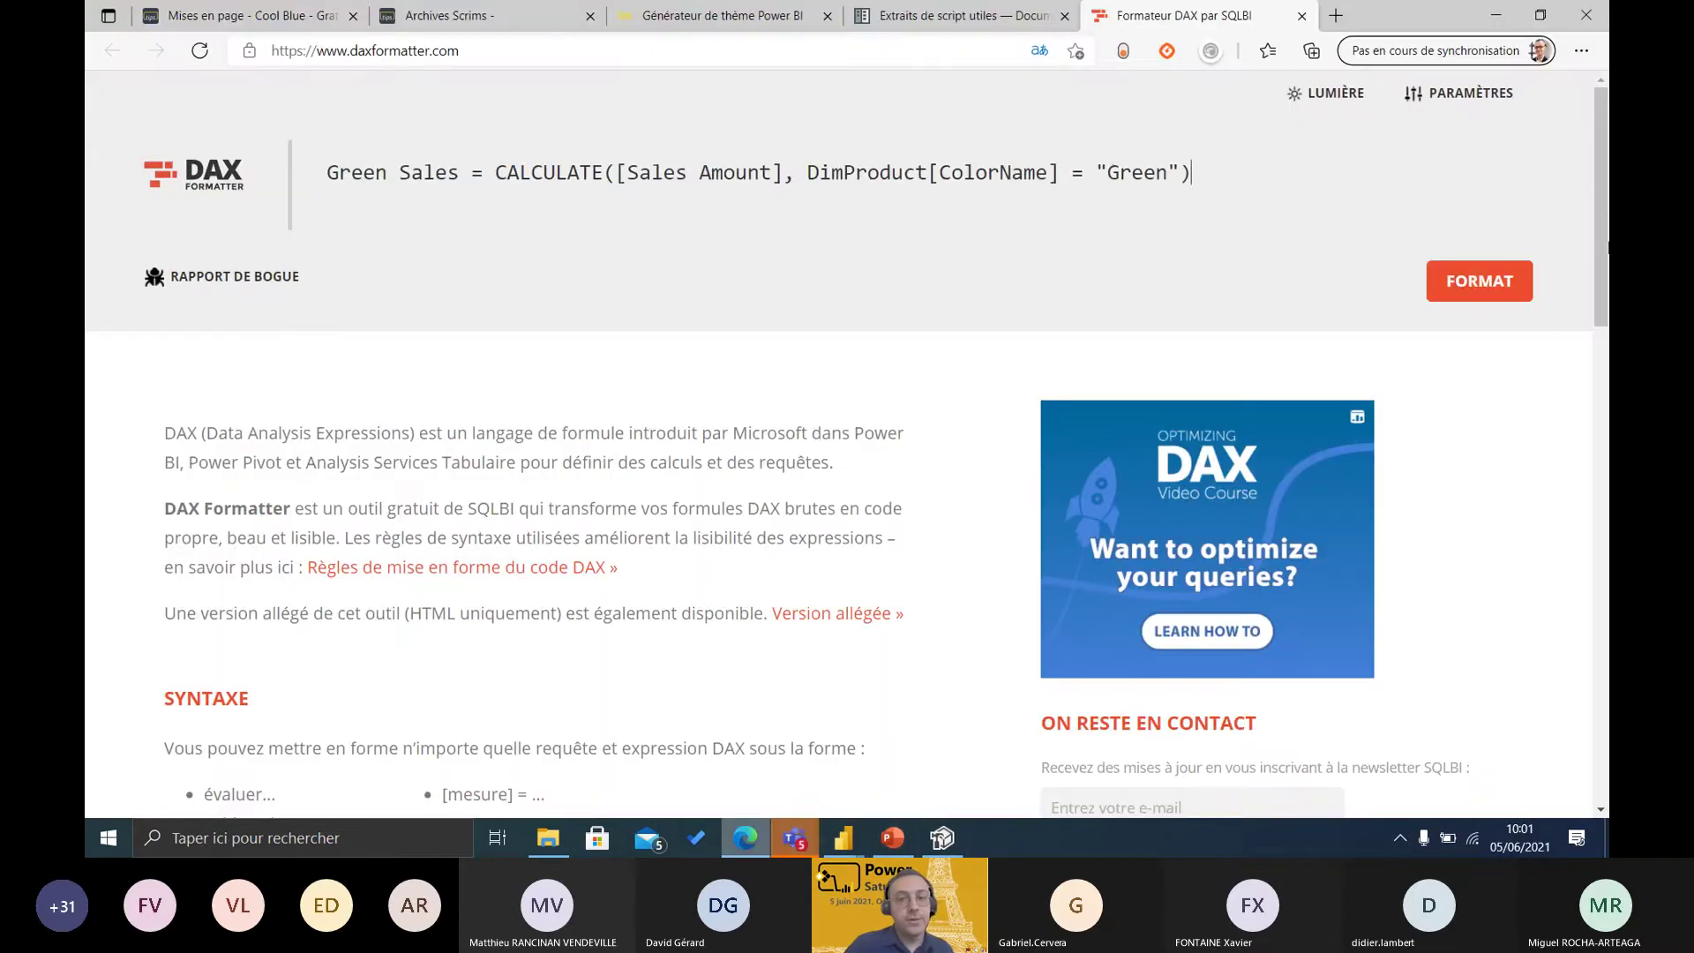
left_click(1513, 282)
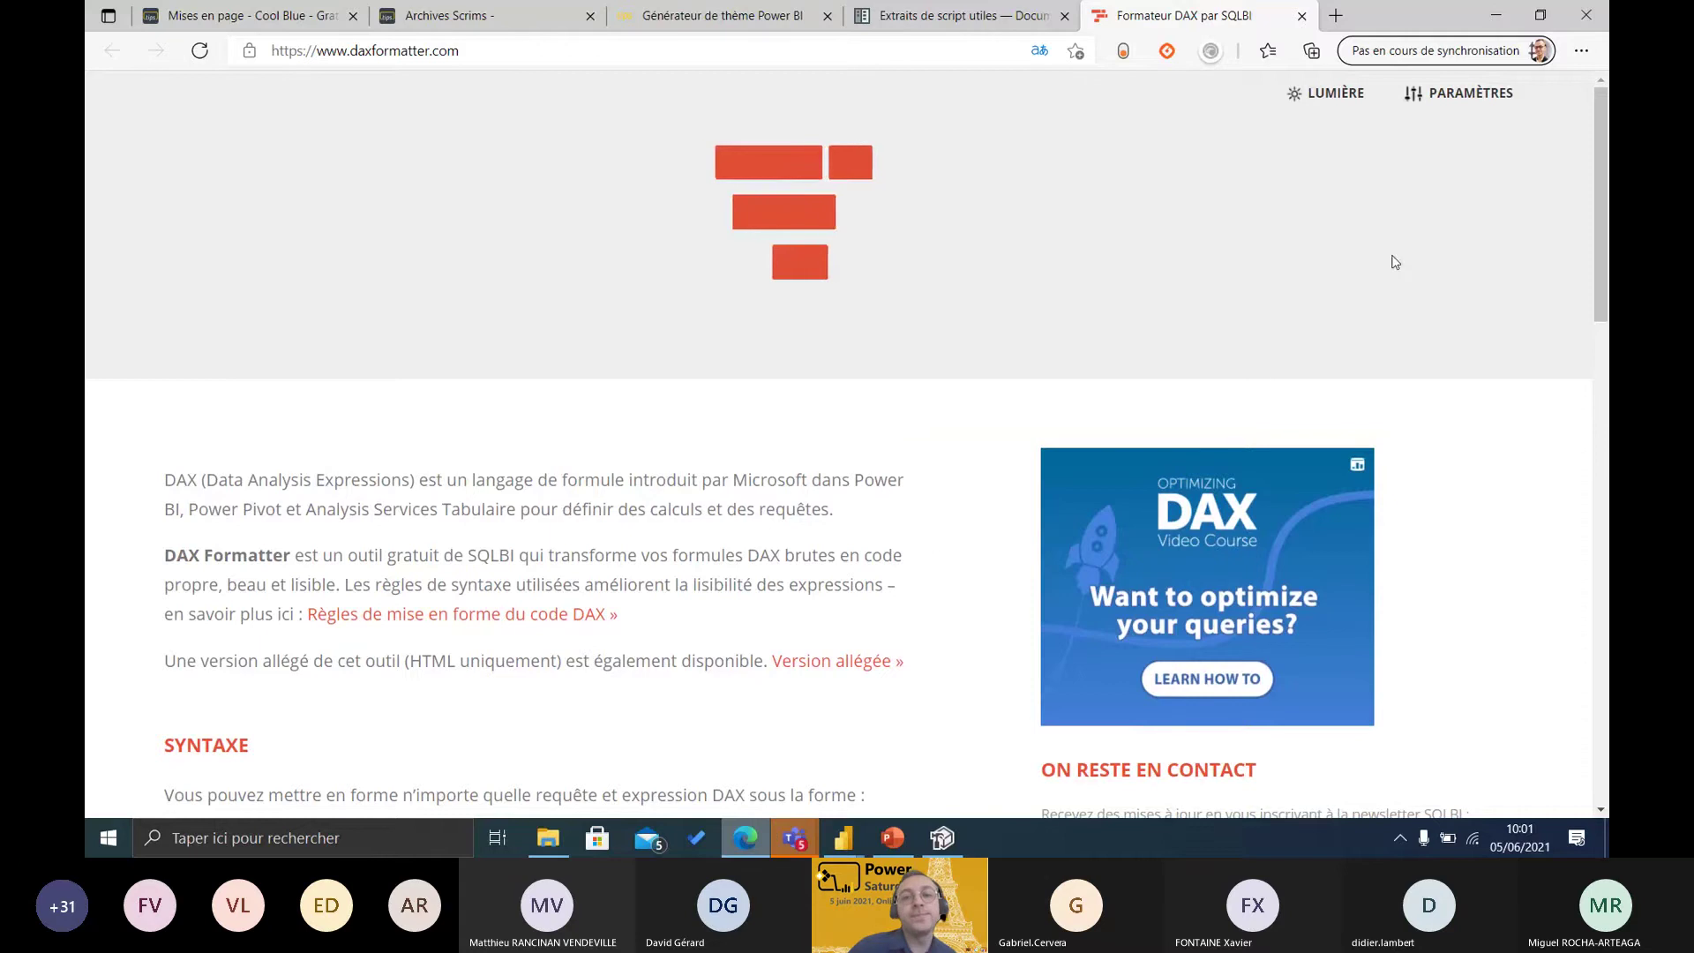
- Copy the formatted code and replace the Green Sales measure's formula with it in Power BI Desktop
left_click(849, 298)
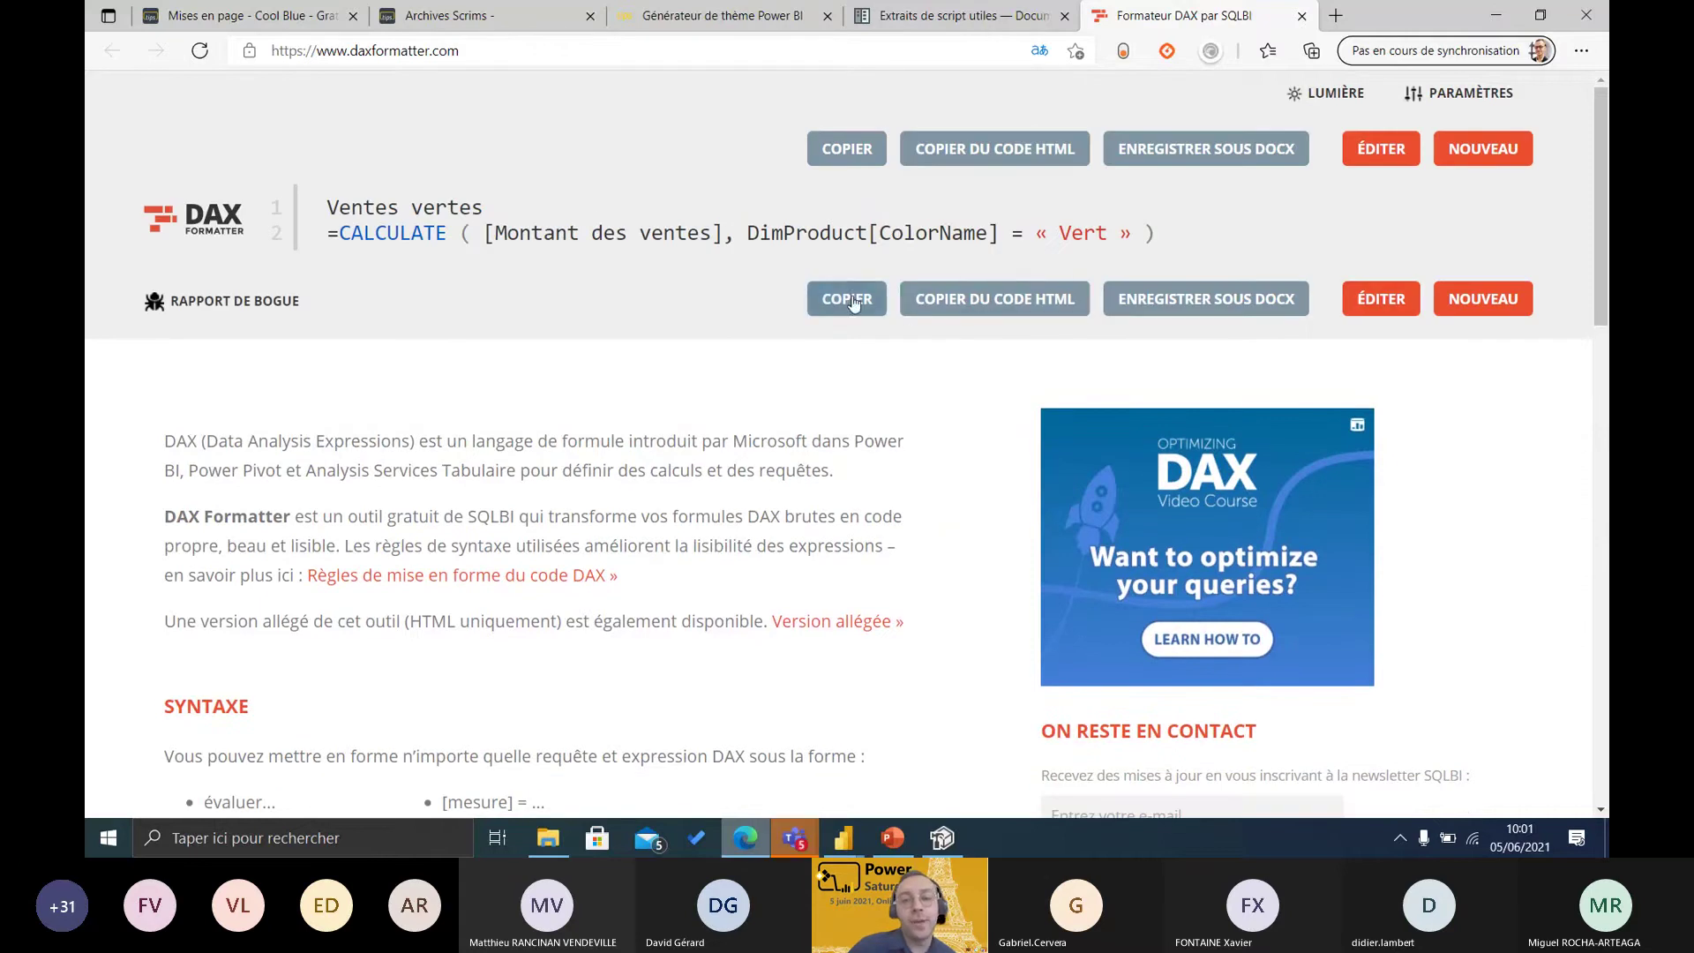
mouse_move(844, 838)
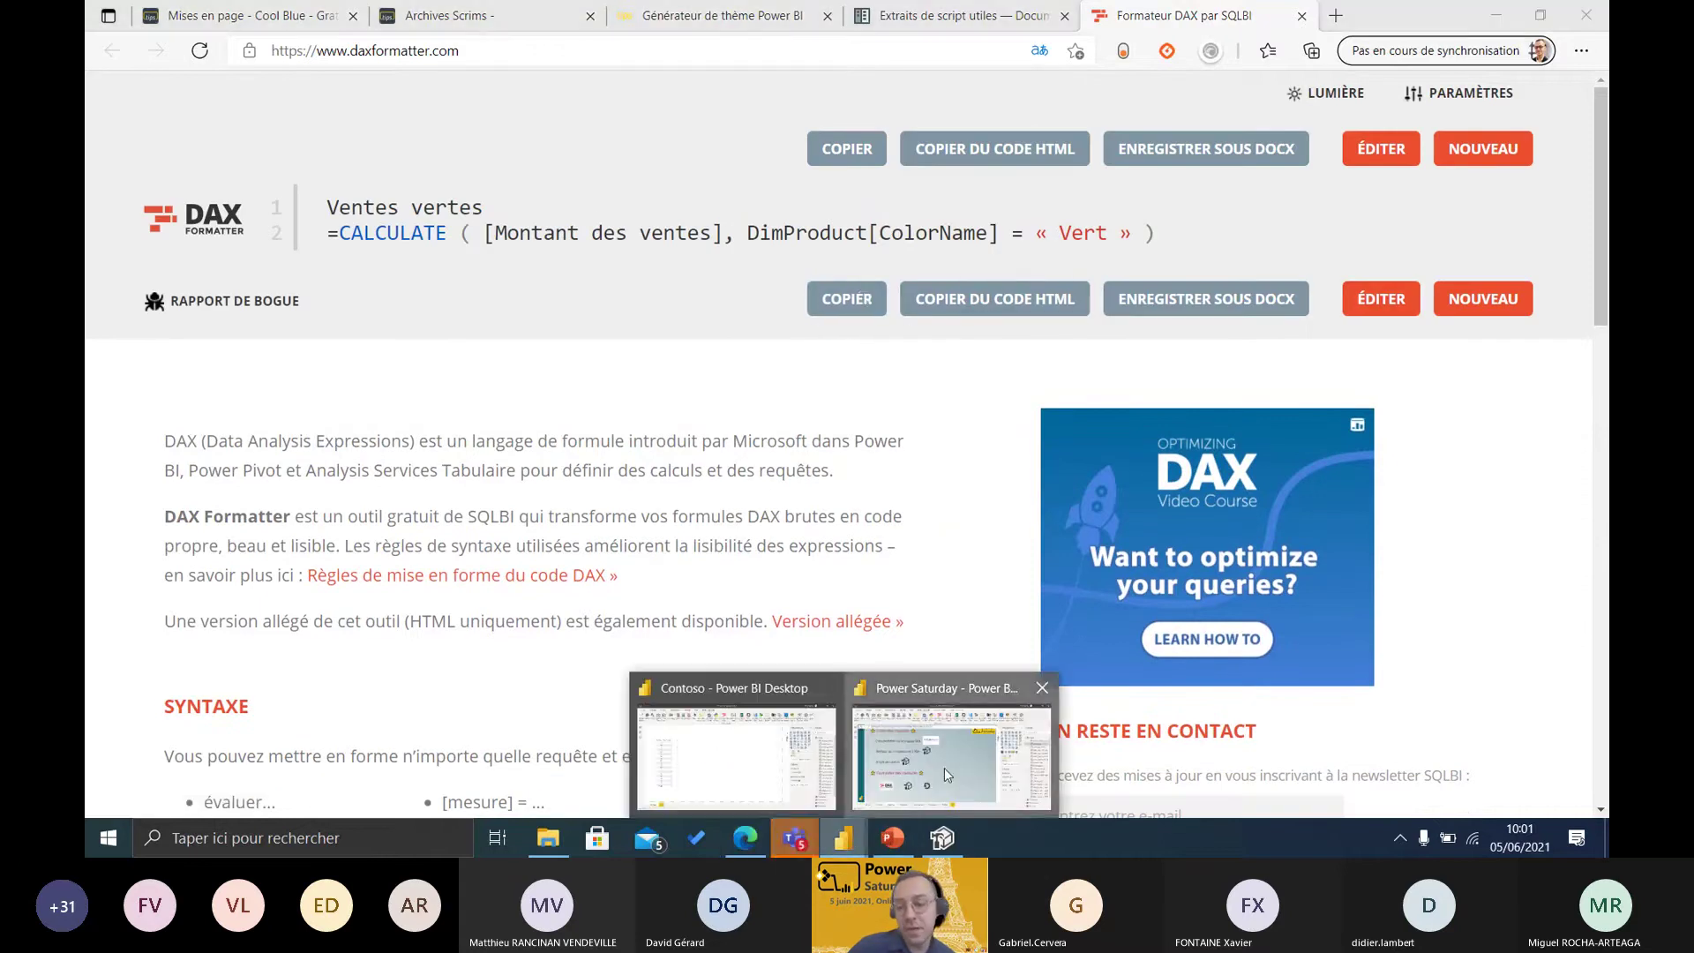
left_click(951, 746)
type("Green Sales = CALCULATE ( [Sales Amount], DimProduct[ColorName] = \"Green\" )")
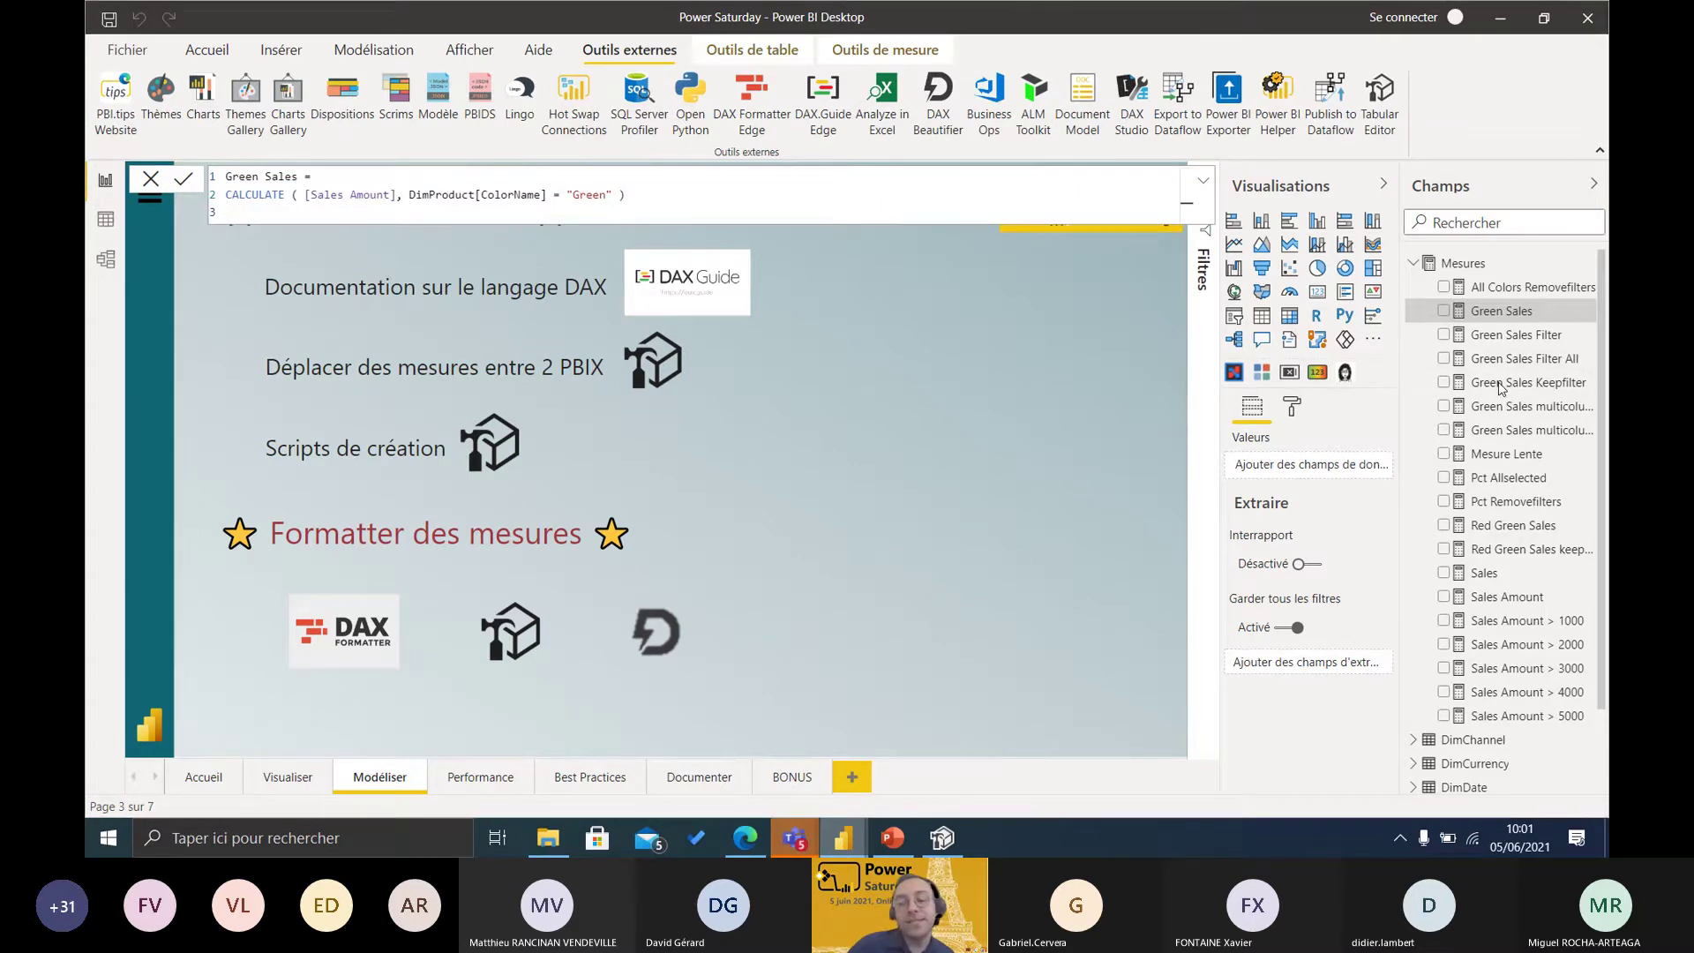
key("Return")
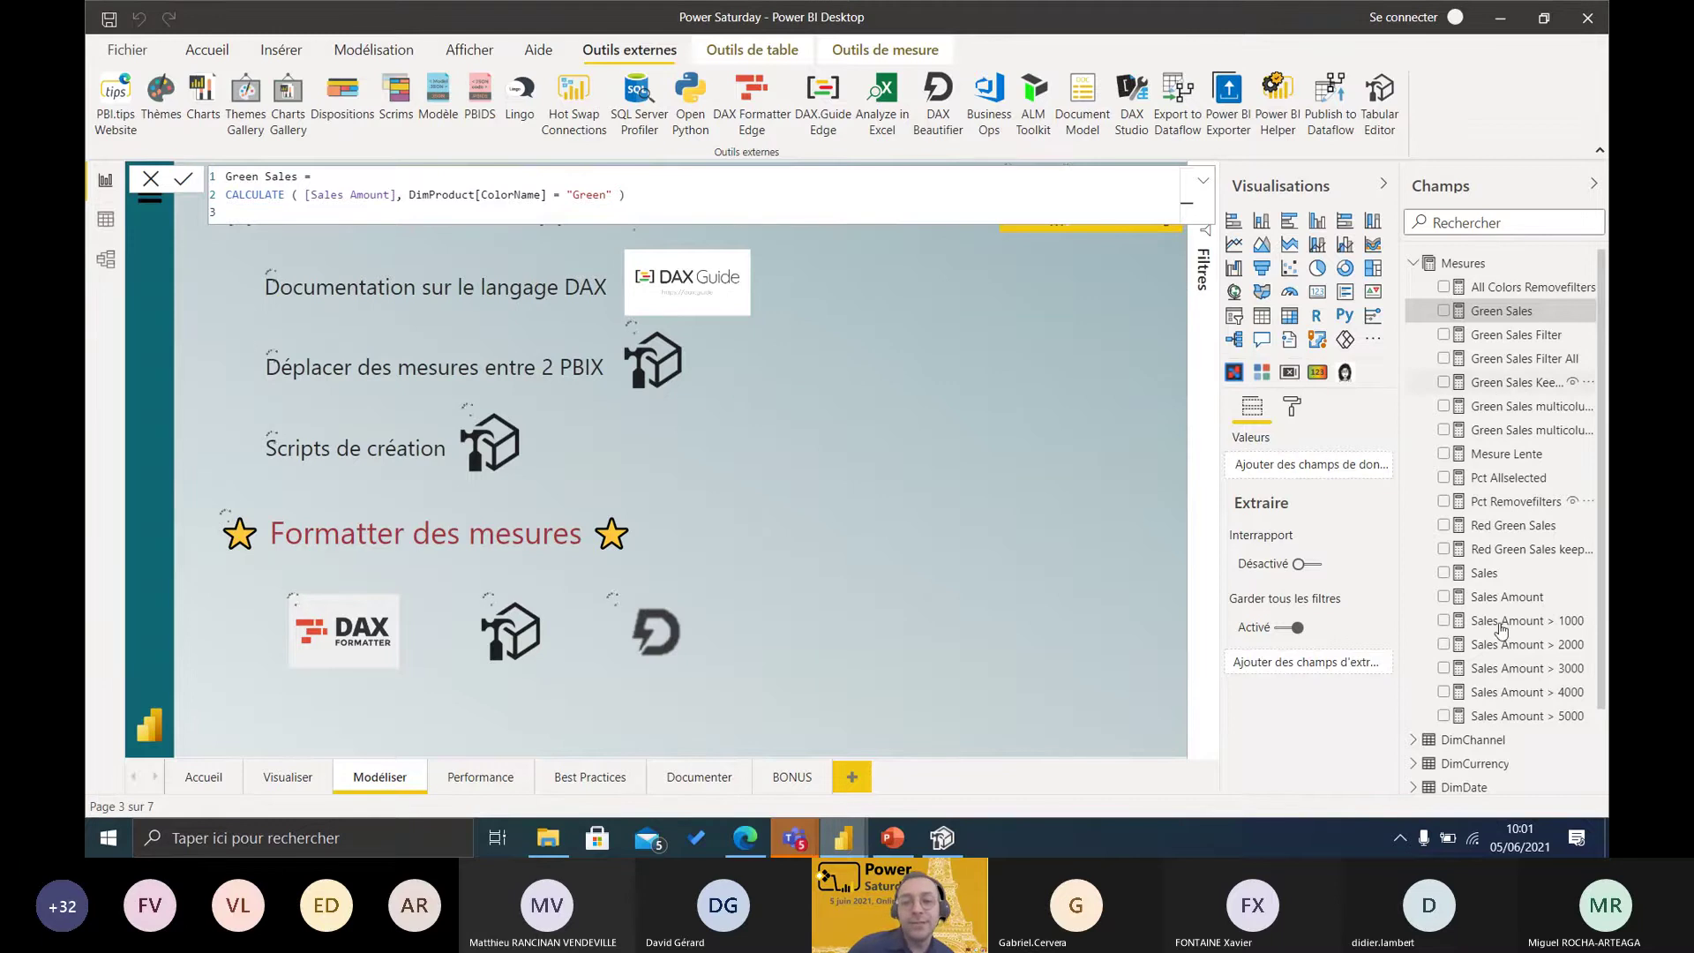
- Check the formulas of the Mesure Lente, Red Green Sales, Sales Amount > 3000 and Green Sales Keepfilter measures
left_click(1492, 455)
left_click(1488, 528)
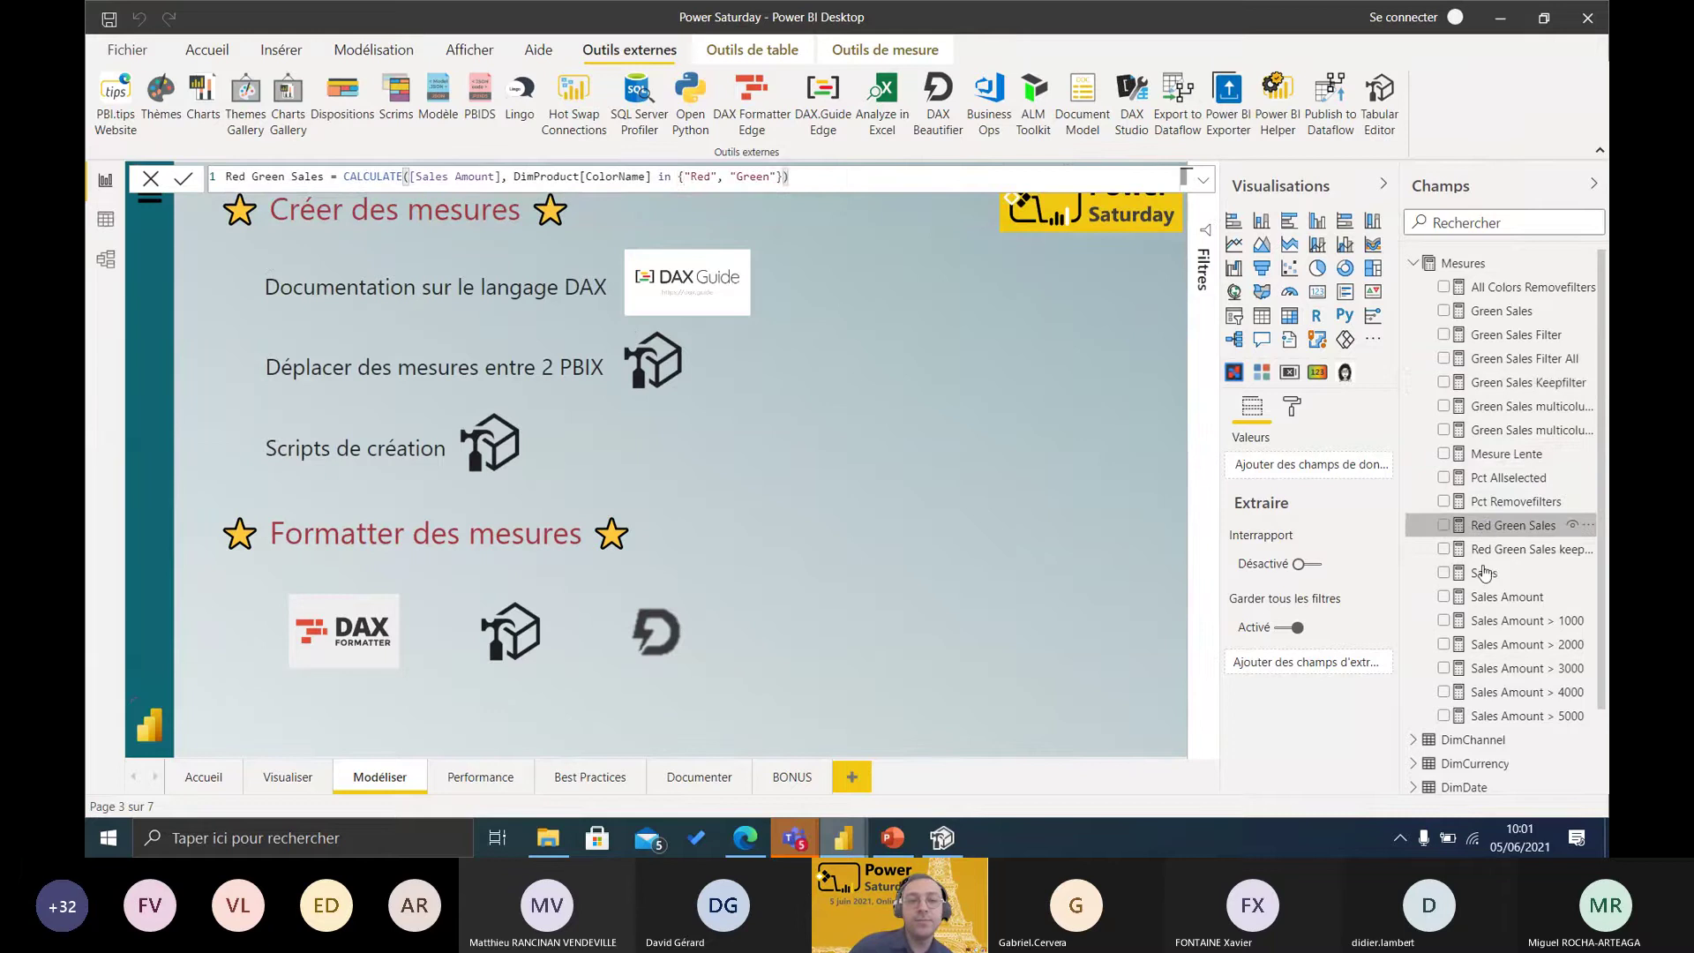
left_click(1509, 668)
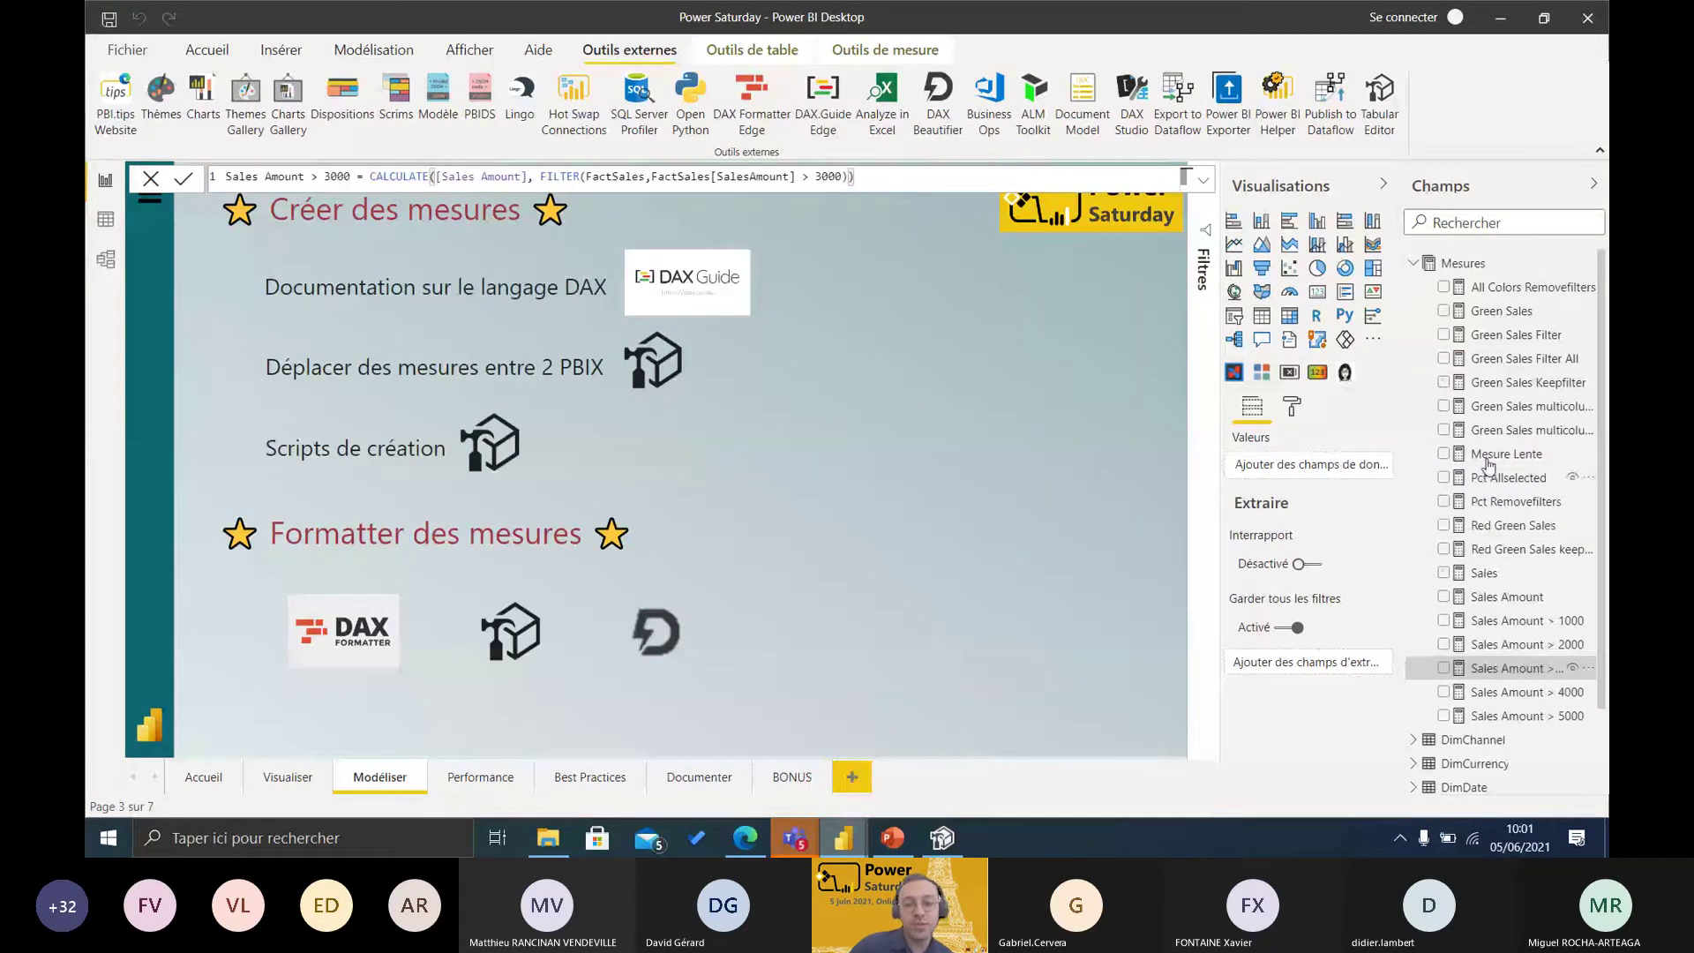
left_click(1511, 382)
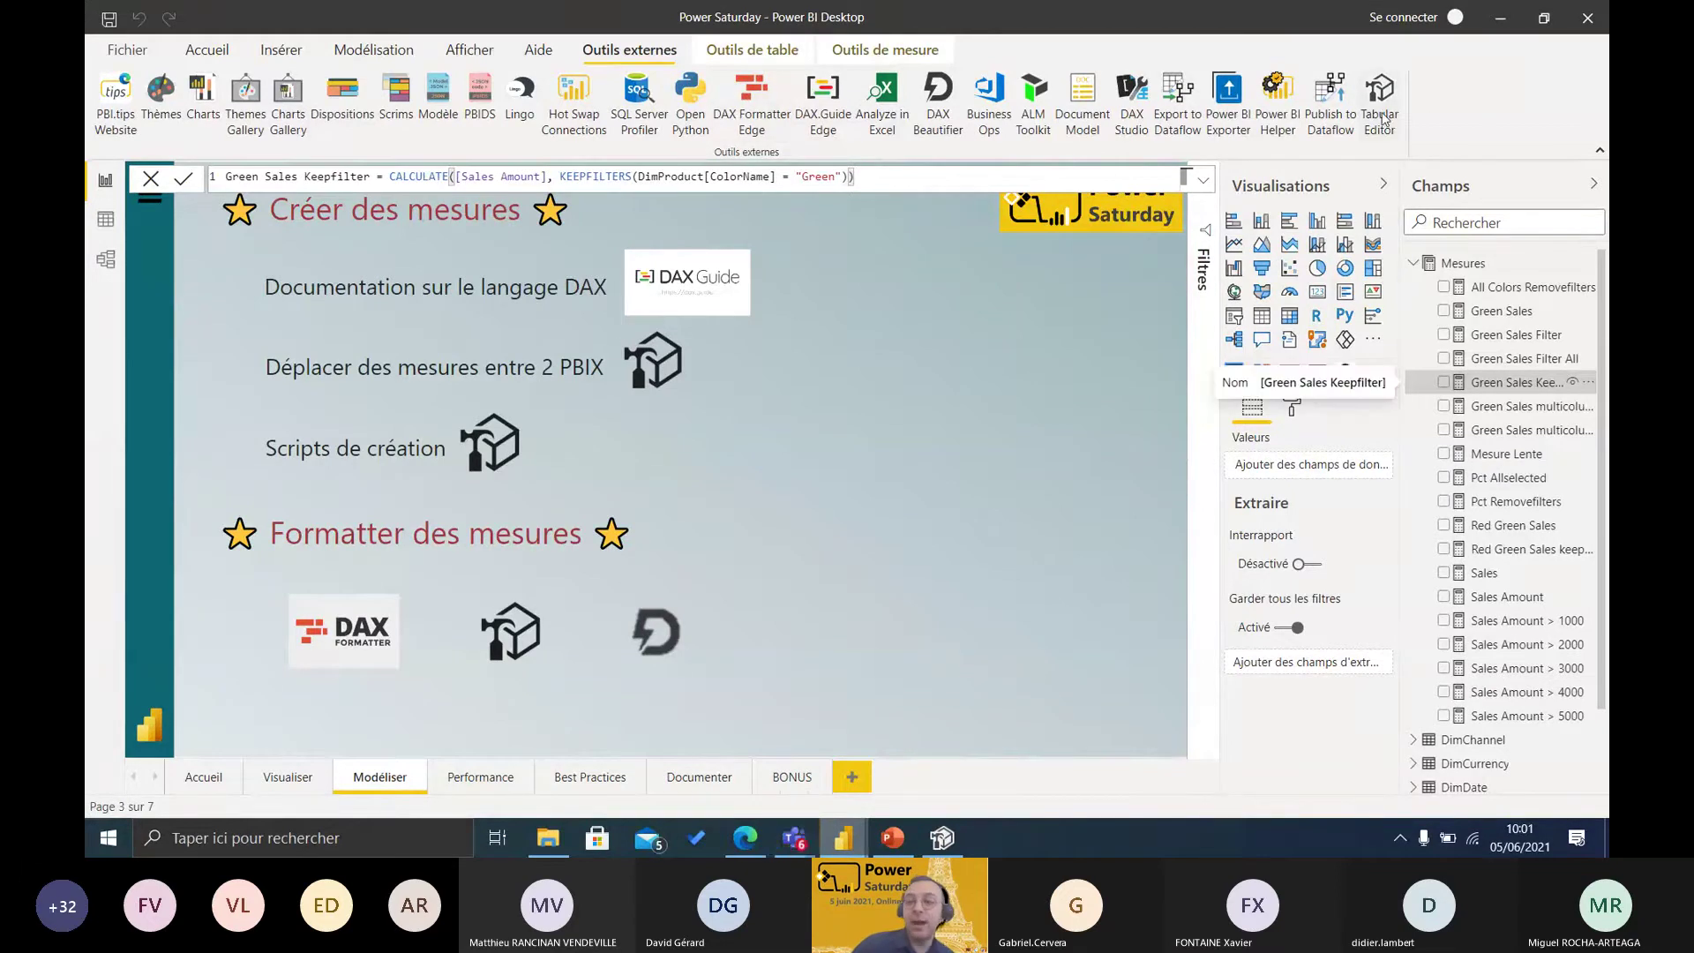
- Switch to Tabular Editor, accept the model metadata update, and restart the tool from the Power Saturday report
left_click(939, 834)
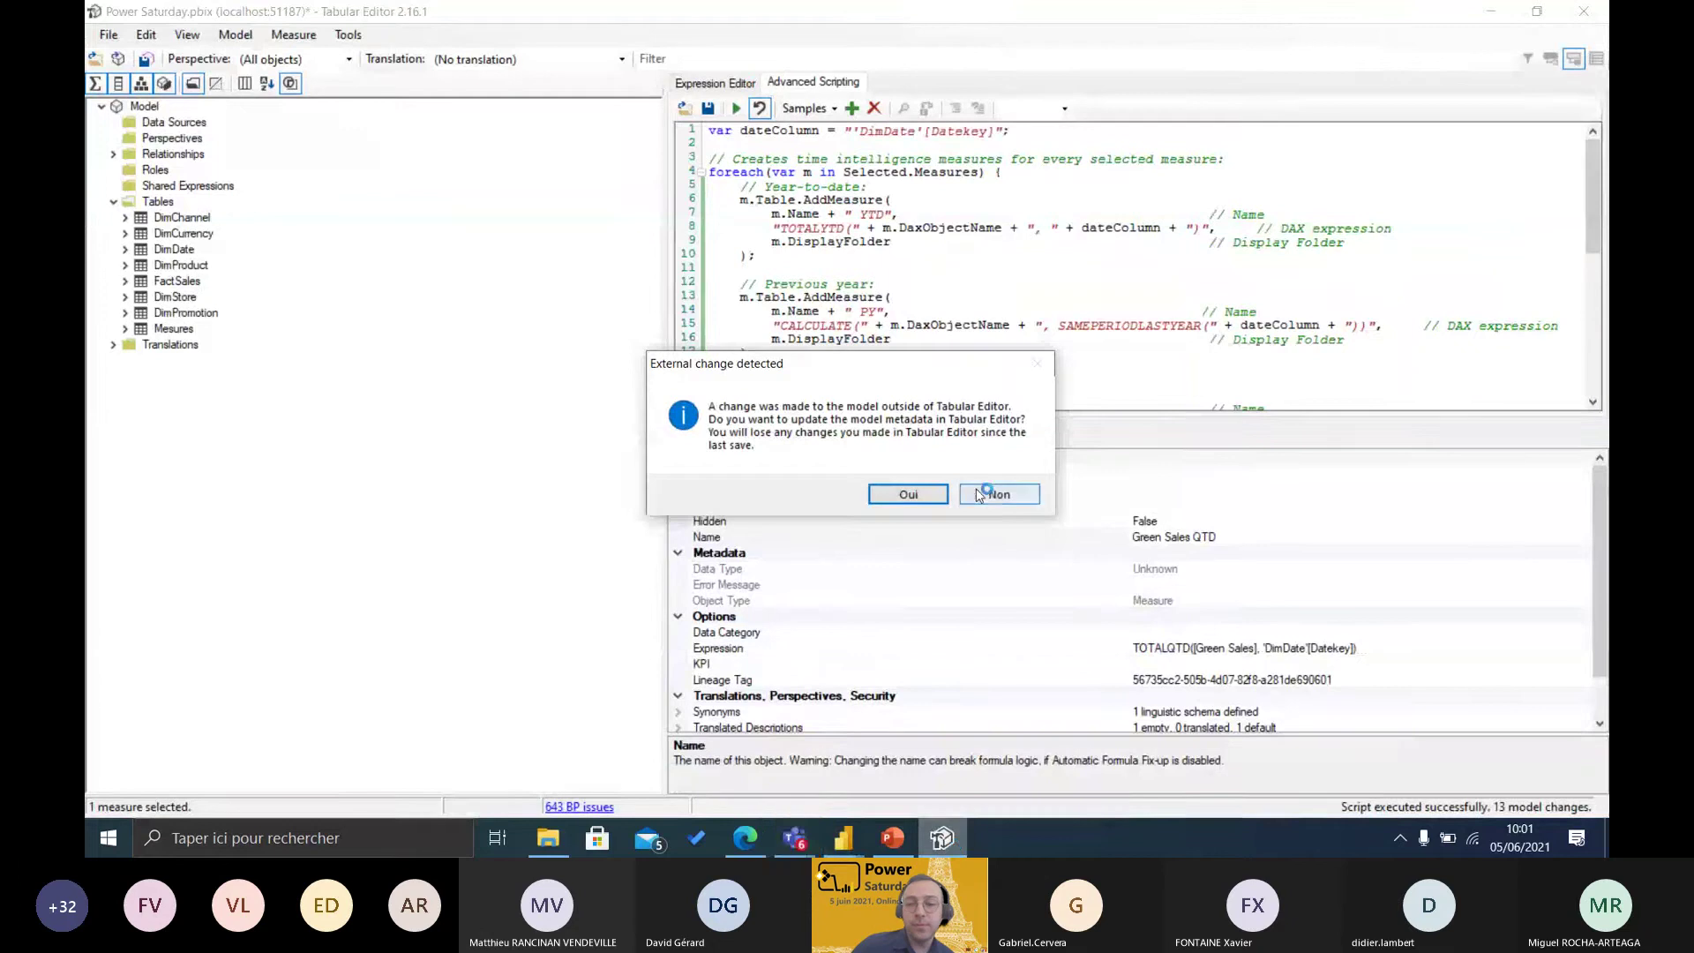
left_click(922, 496)
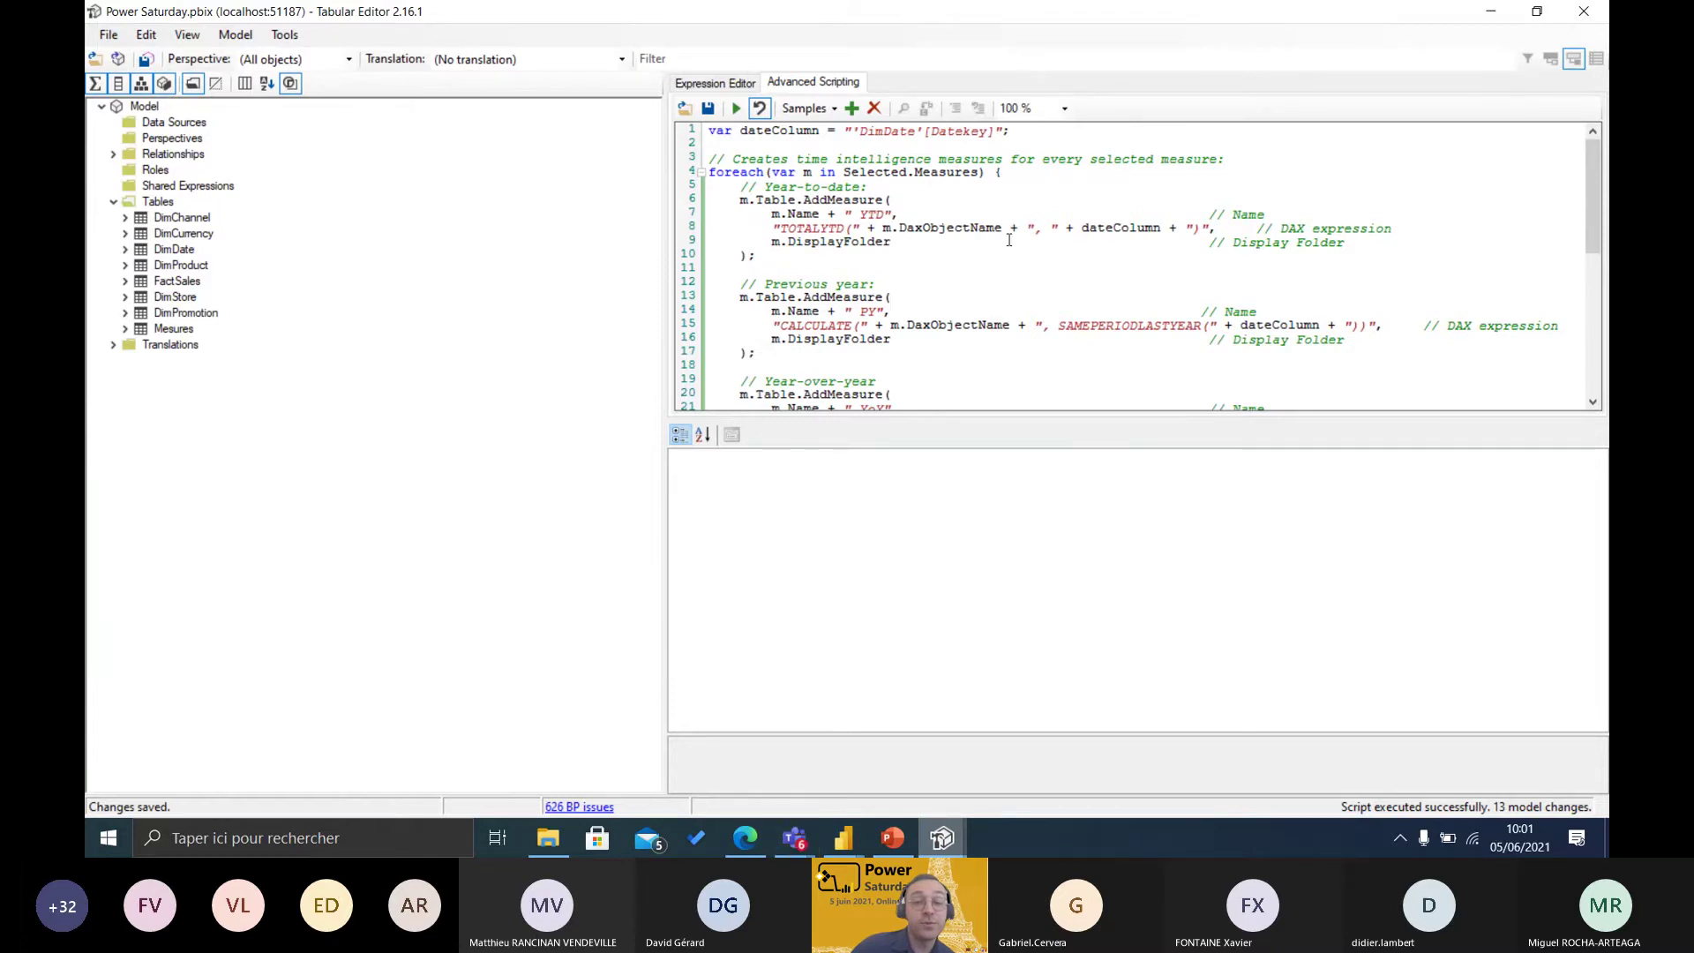
left_click(1579, 19)
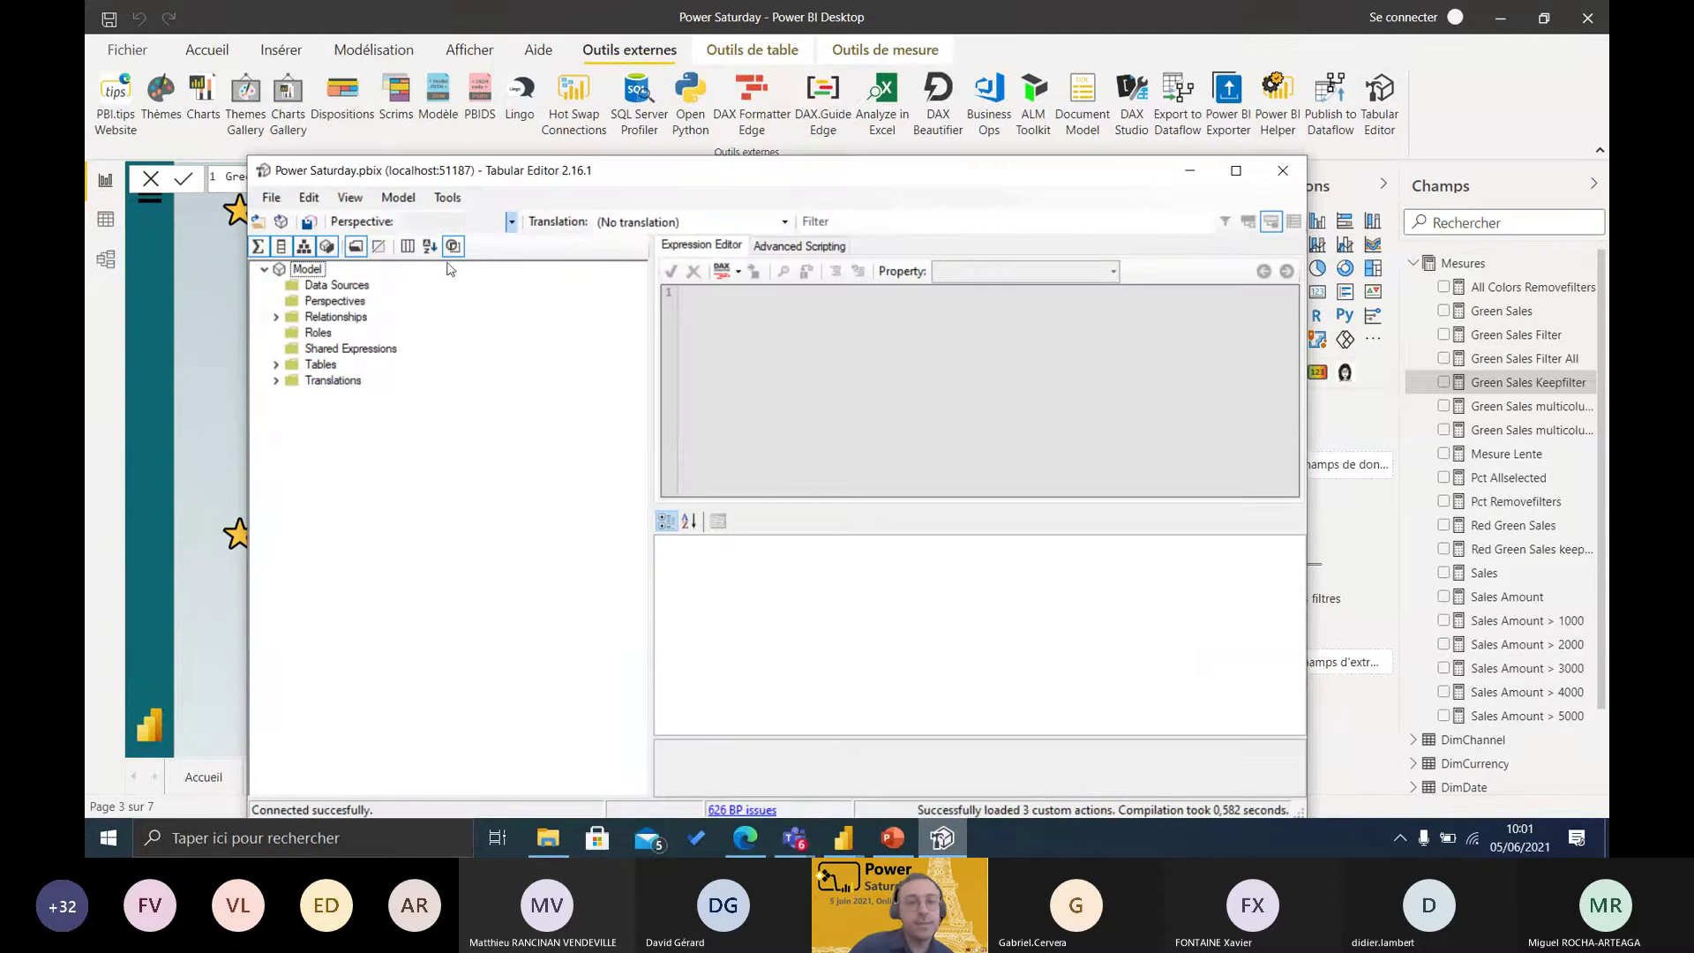
- Load the Format DAX custom action into the script editor and examine its FormatDax(Model.AllMeasures) line
left_click(759, 247)
left_click(727, 247)
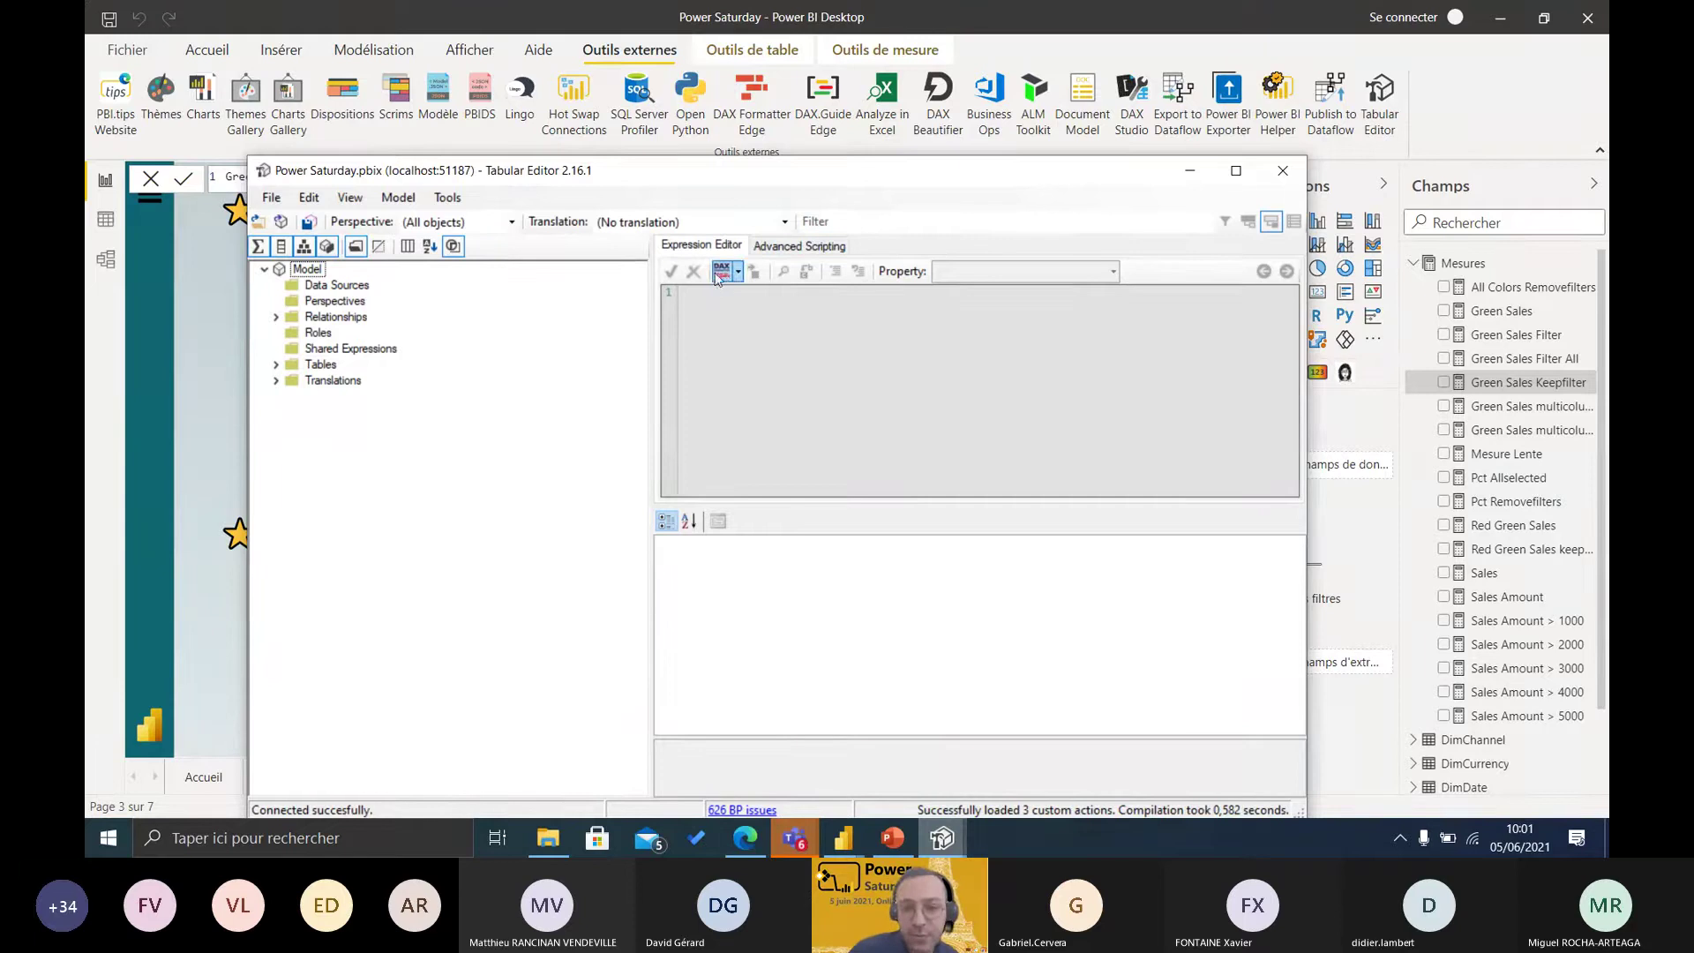
left_click(801, 249)
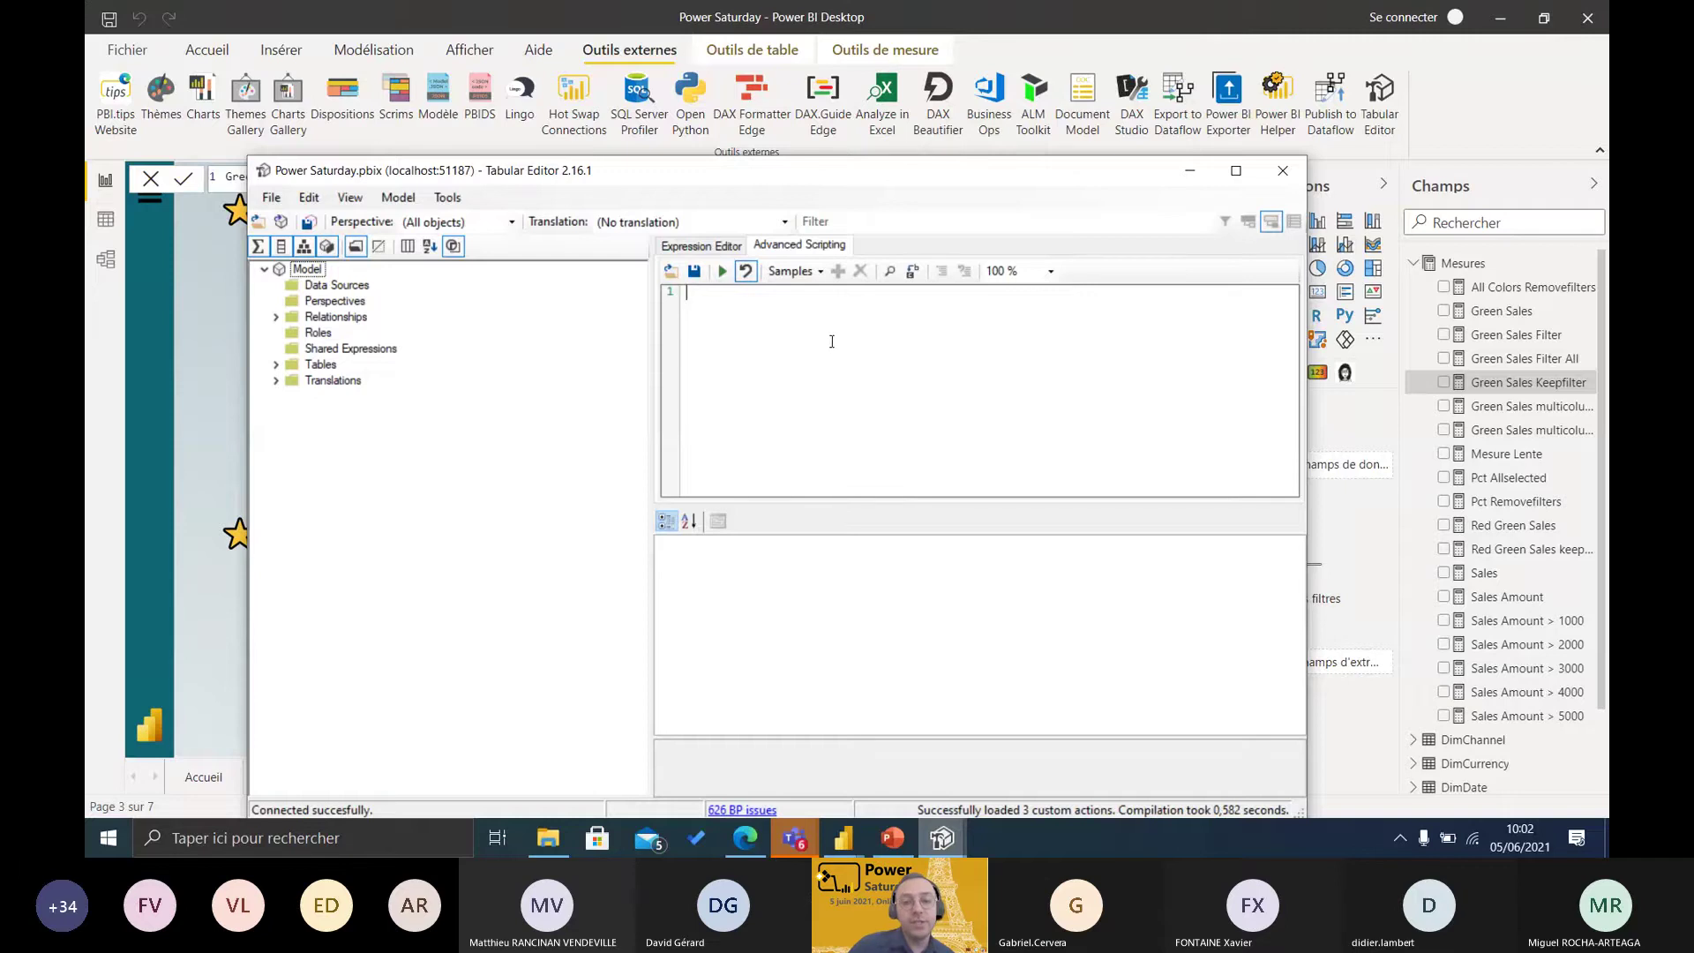
left_click(794, 271)
mouse_move(847, 305)
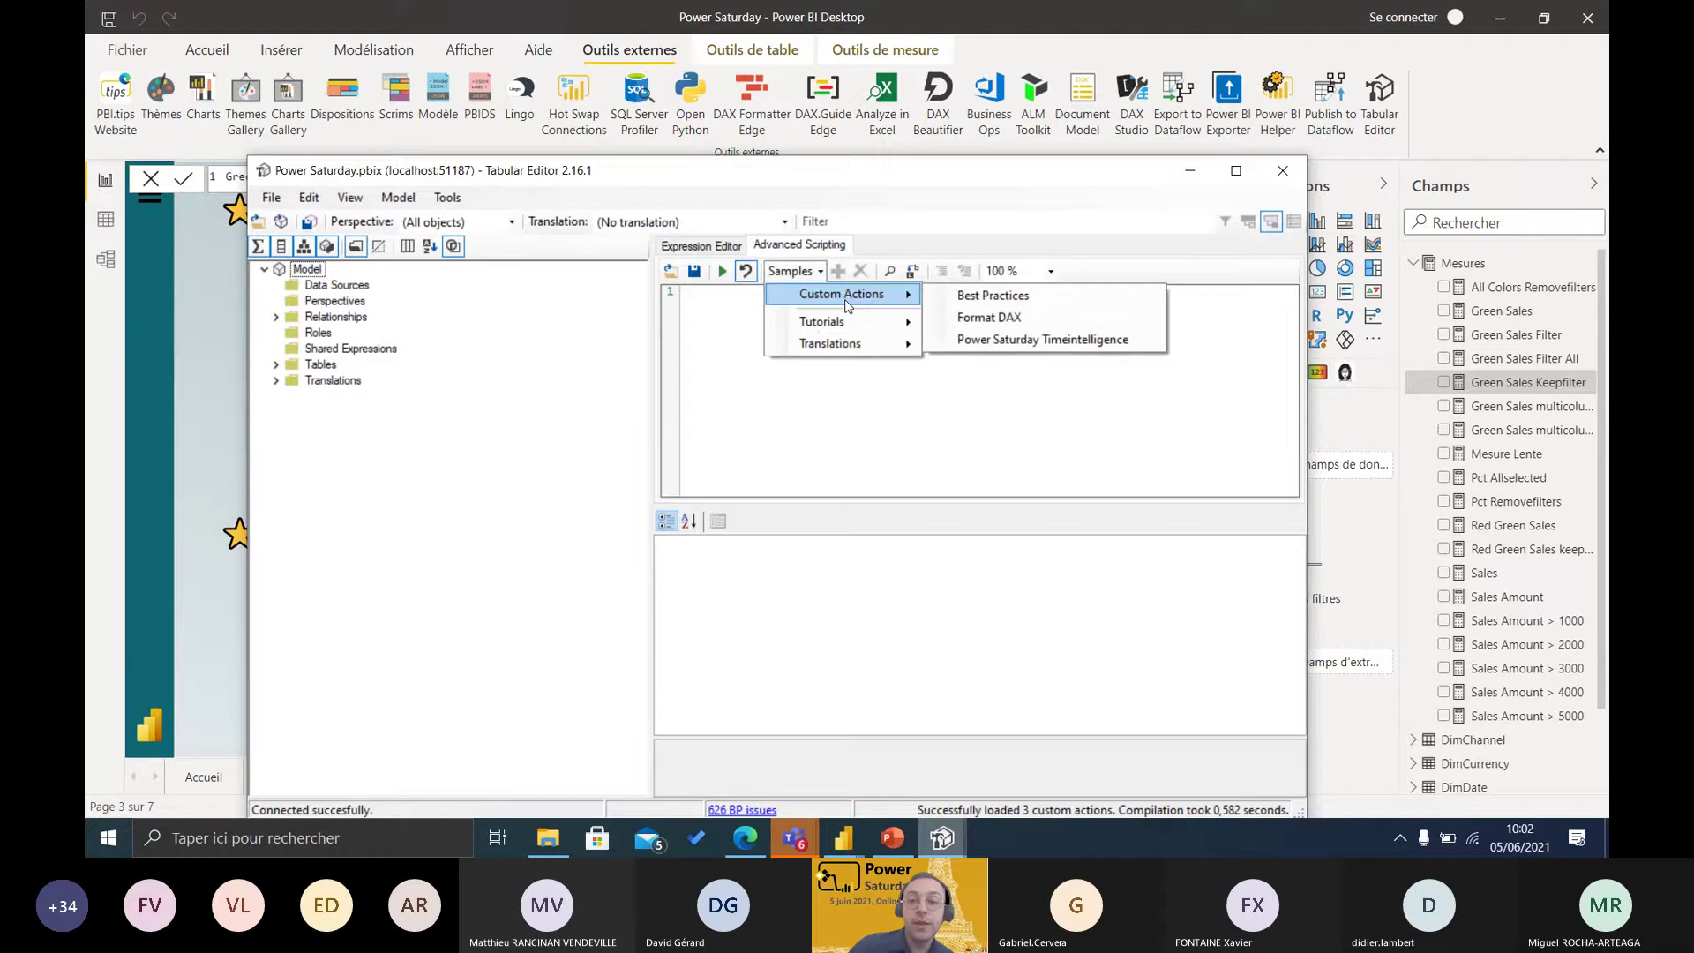
left_click(1021, 323)
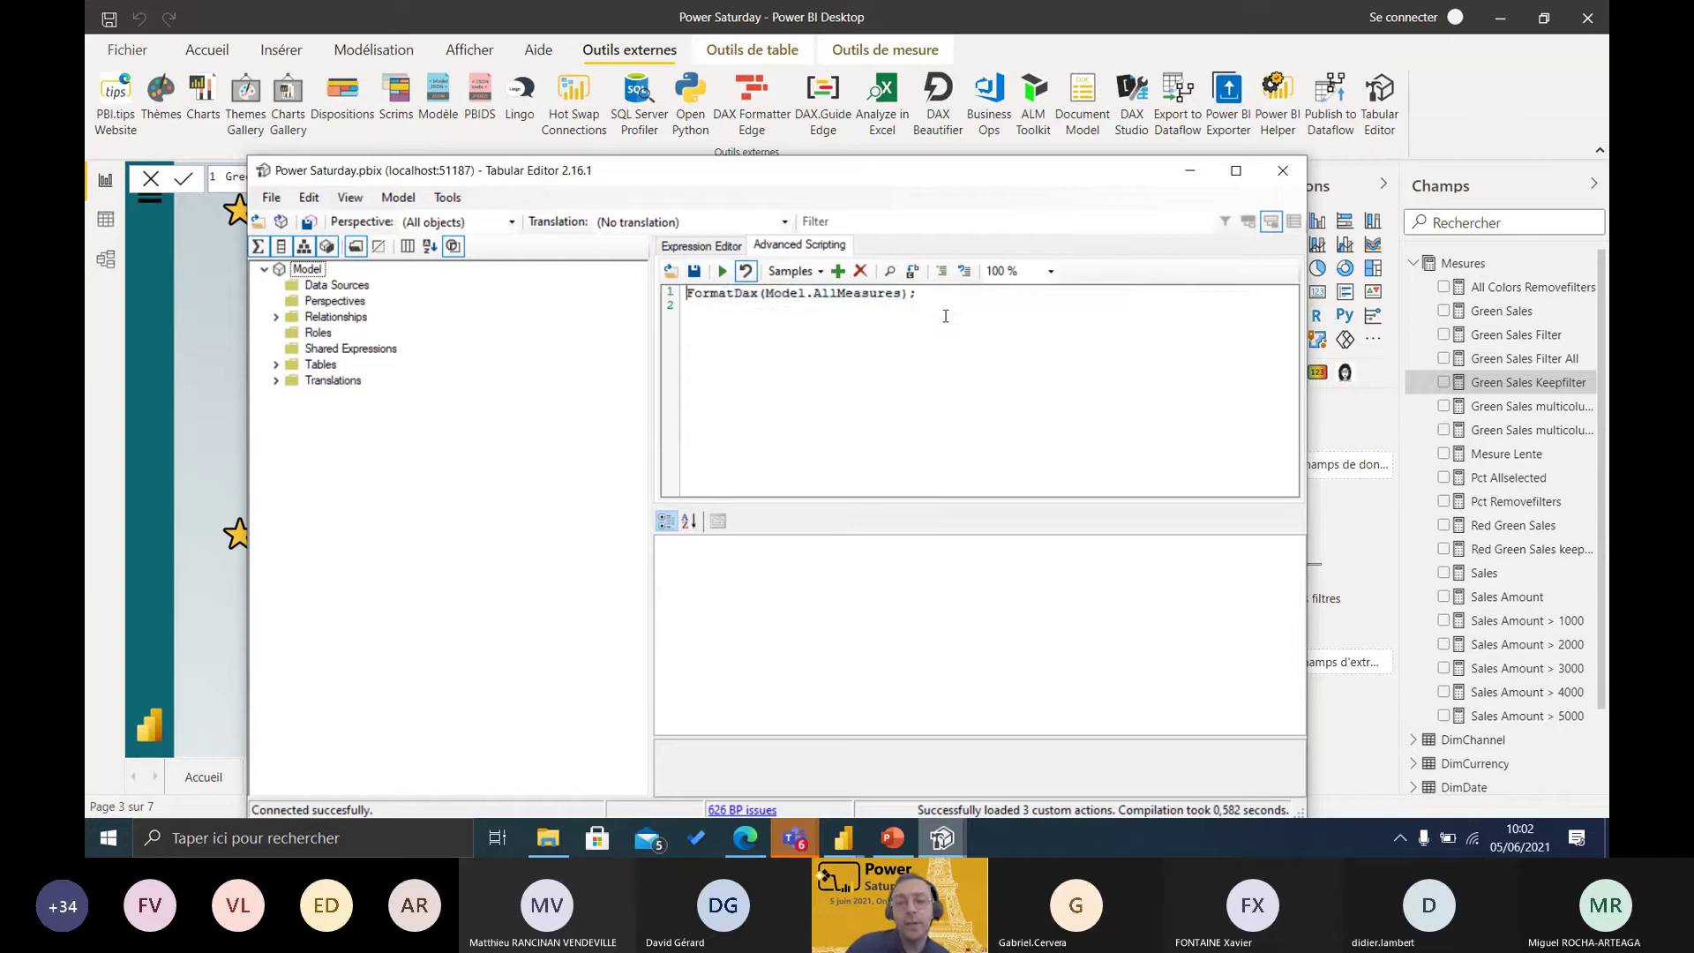
left_click_drag(945, 316, 703, 292)
left_click(698, 307)
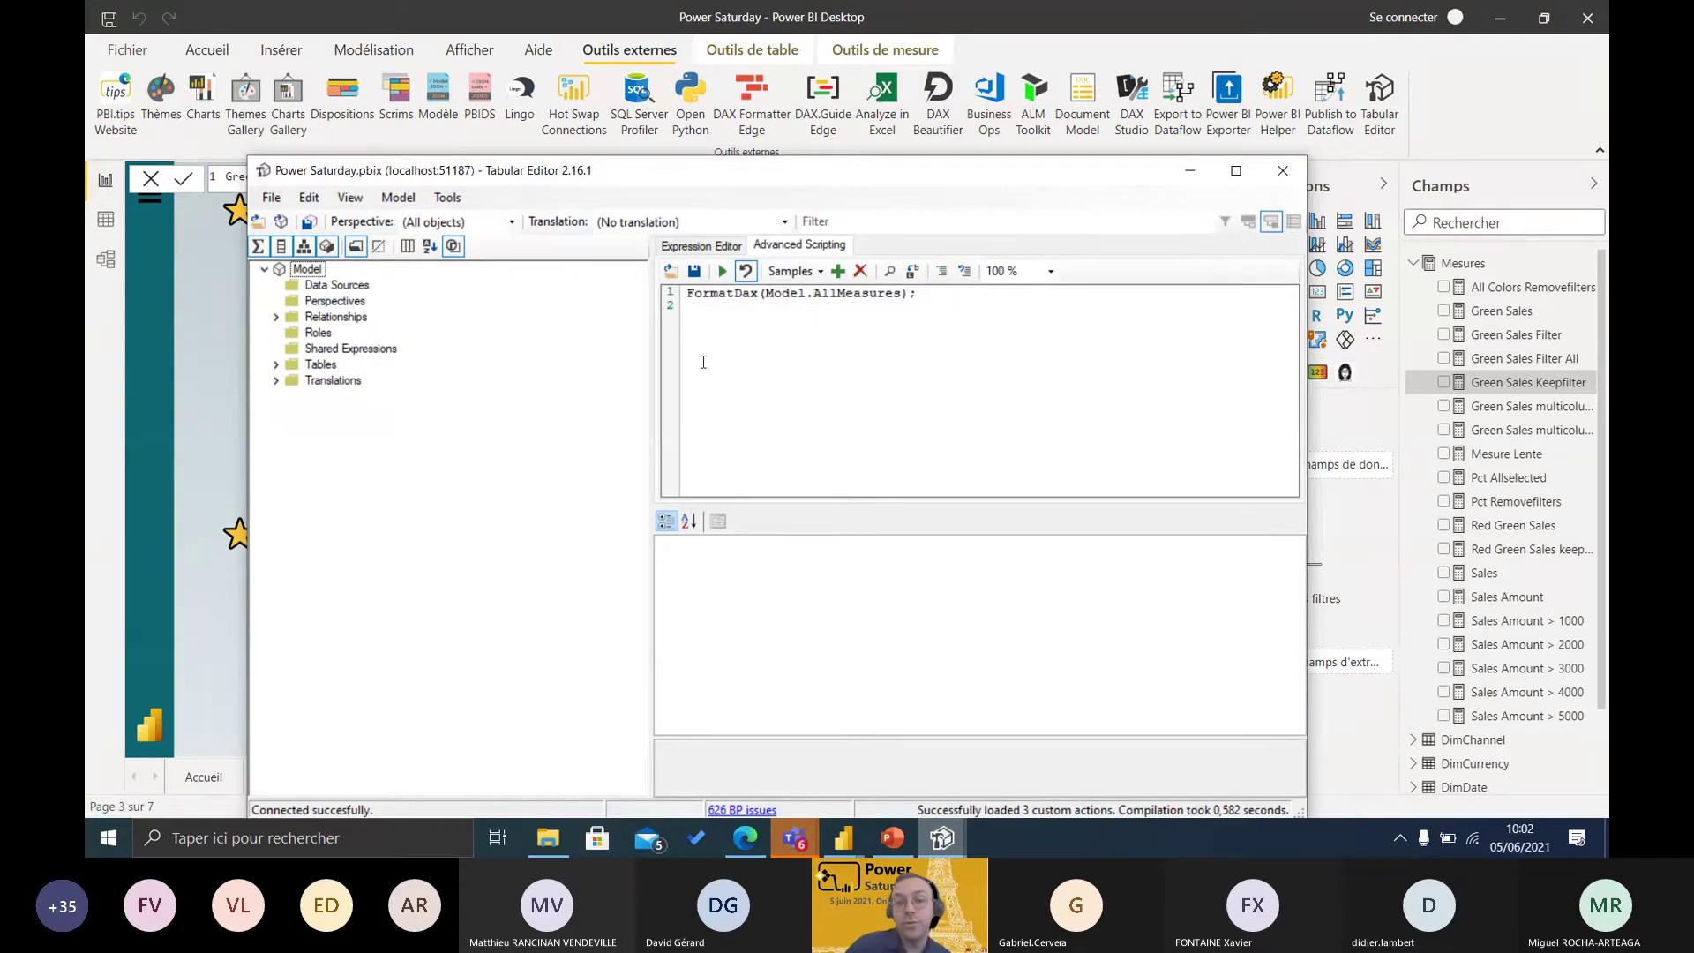
- Run the FormatDax script on all model measures and save the changes to the connected database
left_click(720, 271)
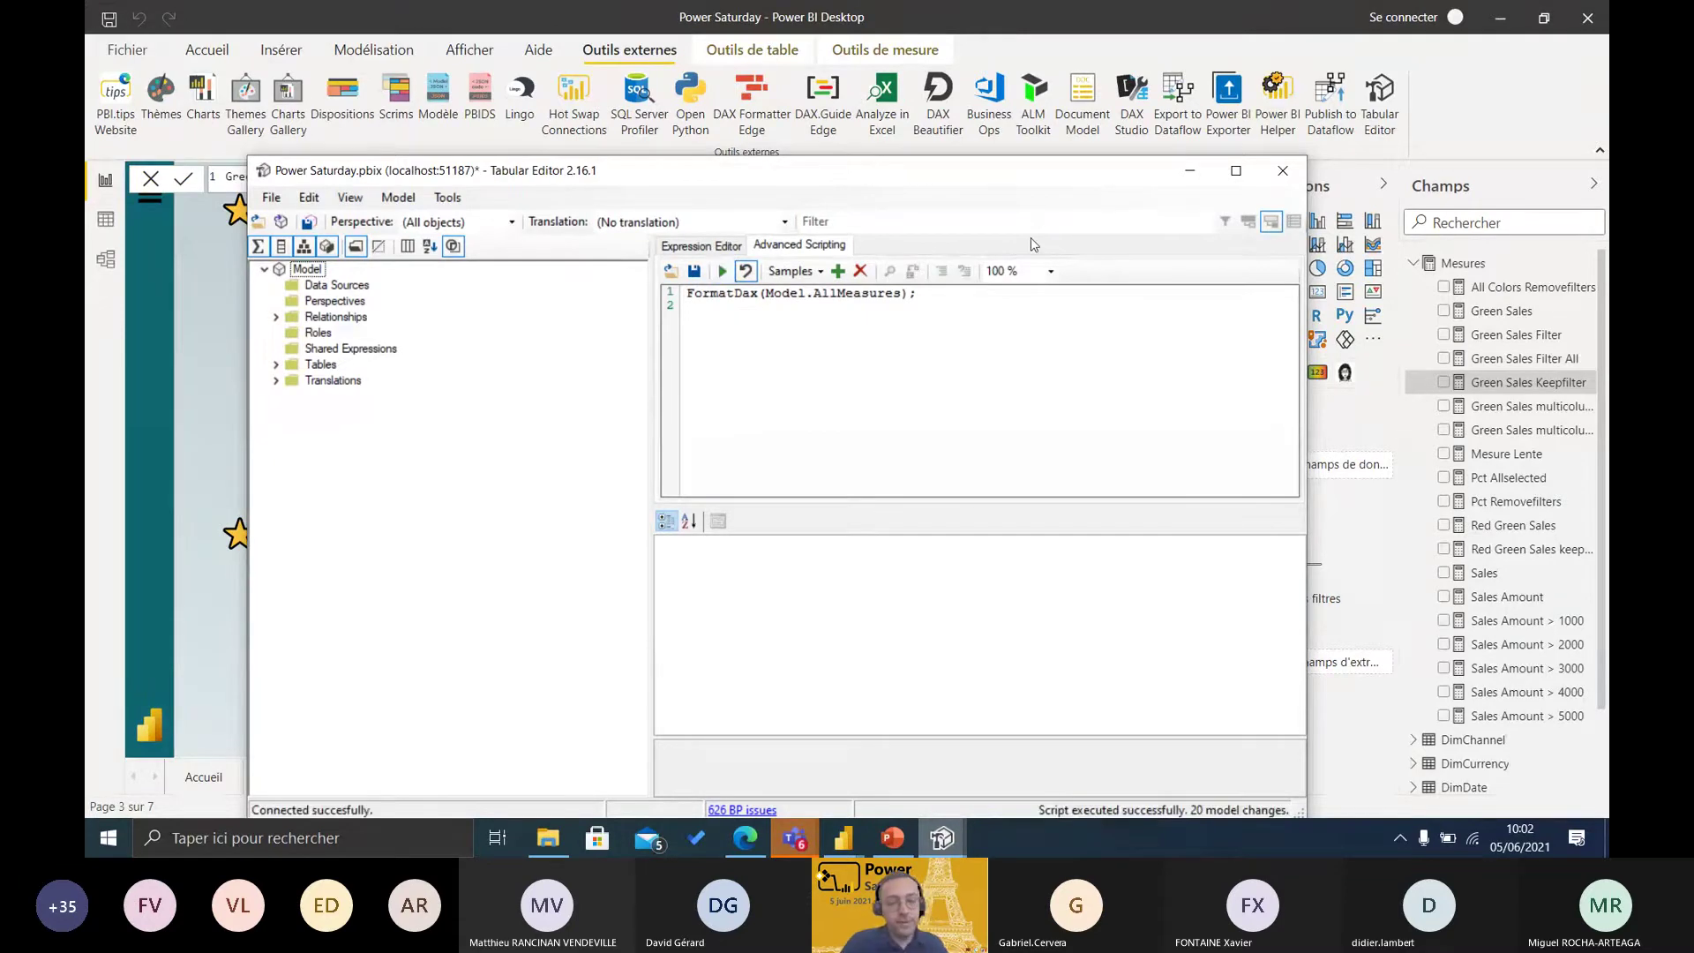
left_click_drag(1033, 170, 1019, 75)
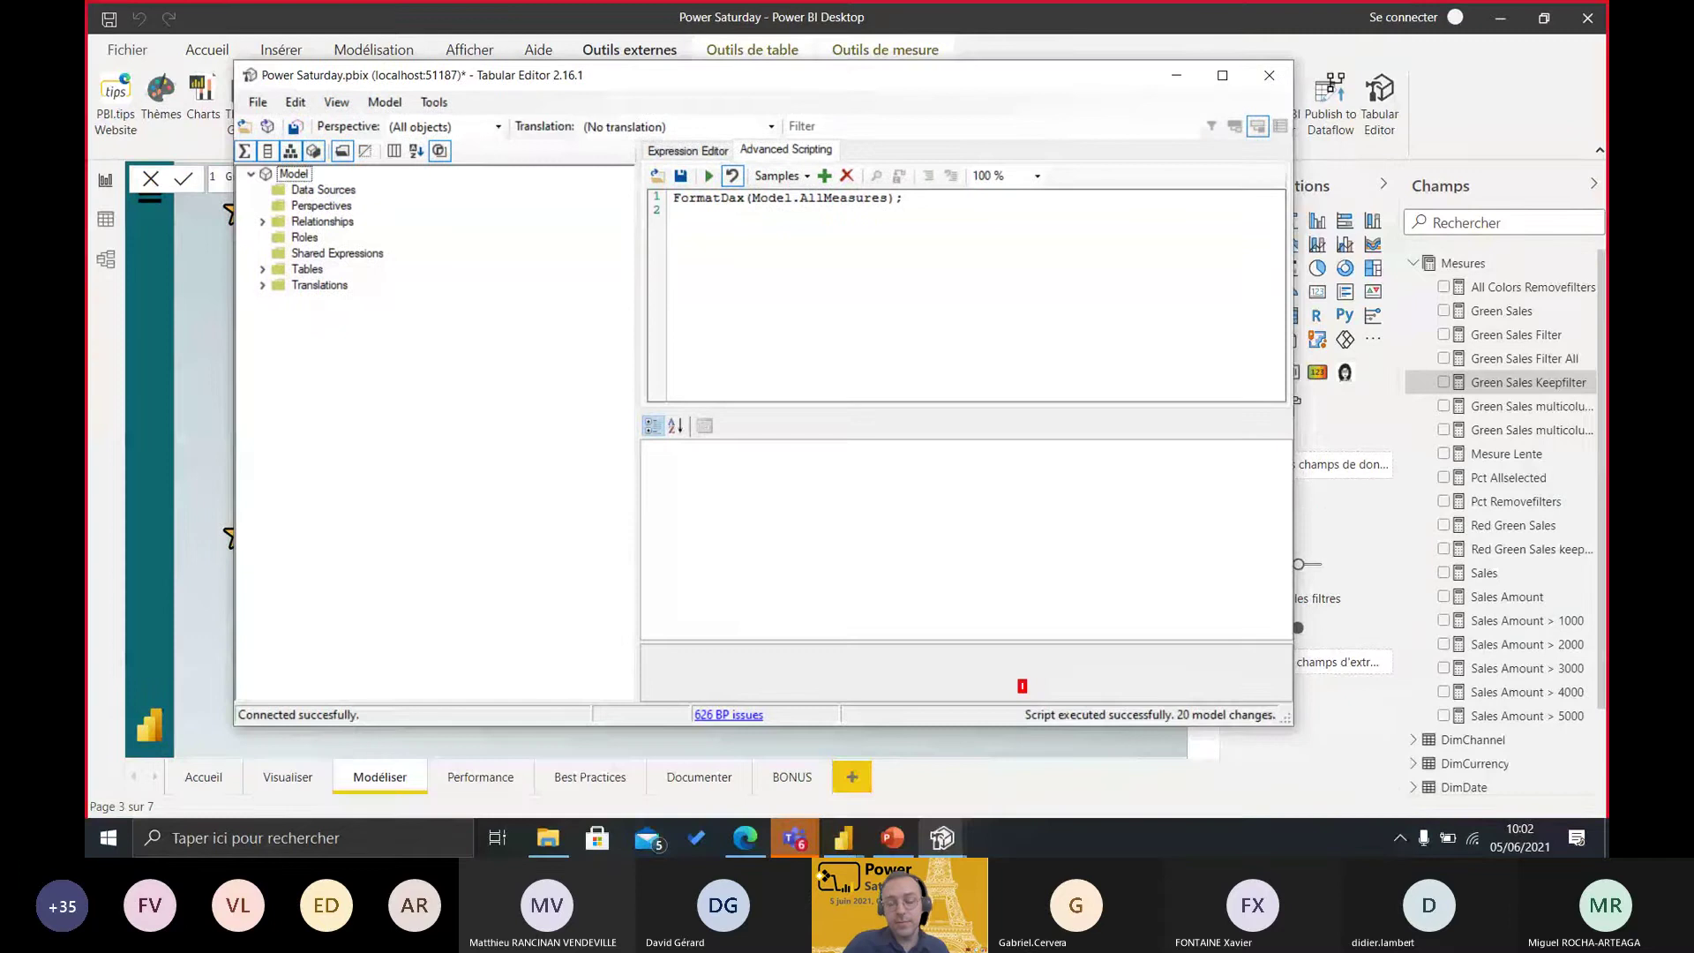
left_click_drag(1020, 681, 1296, 735)
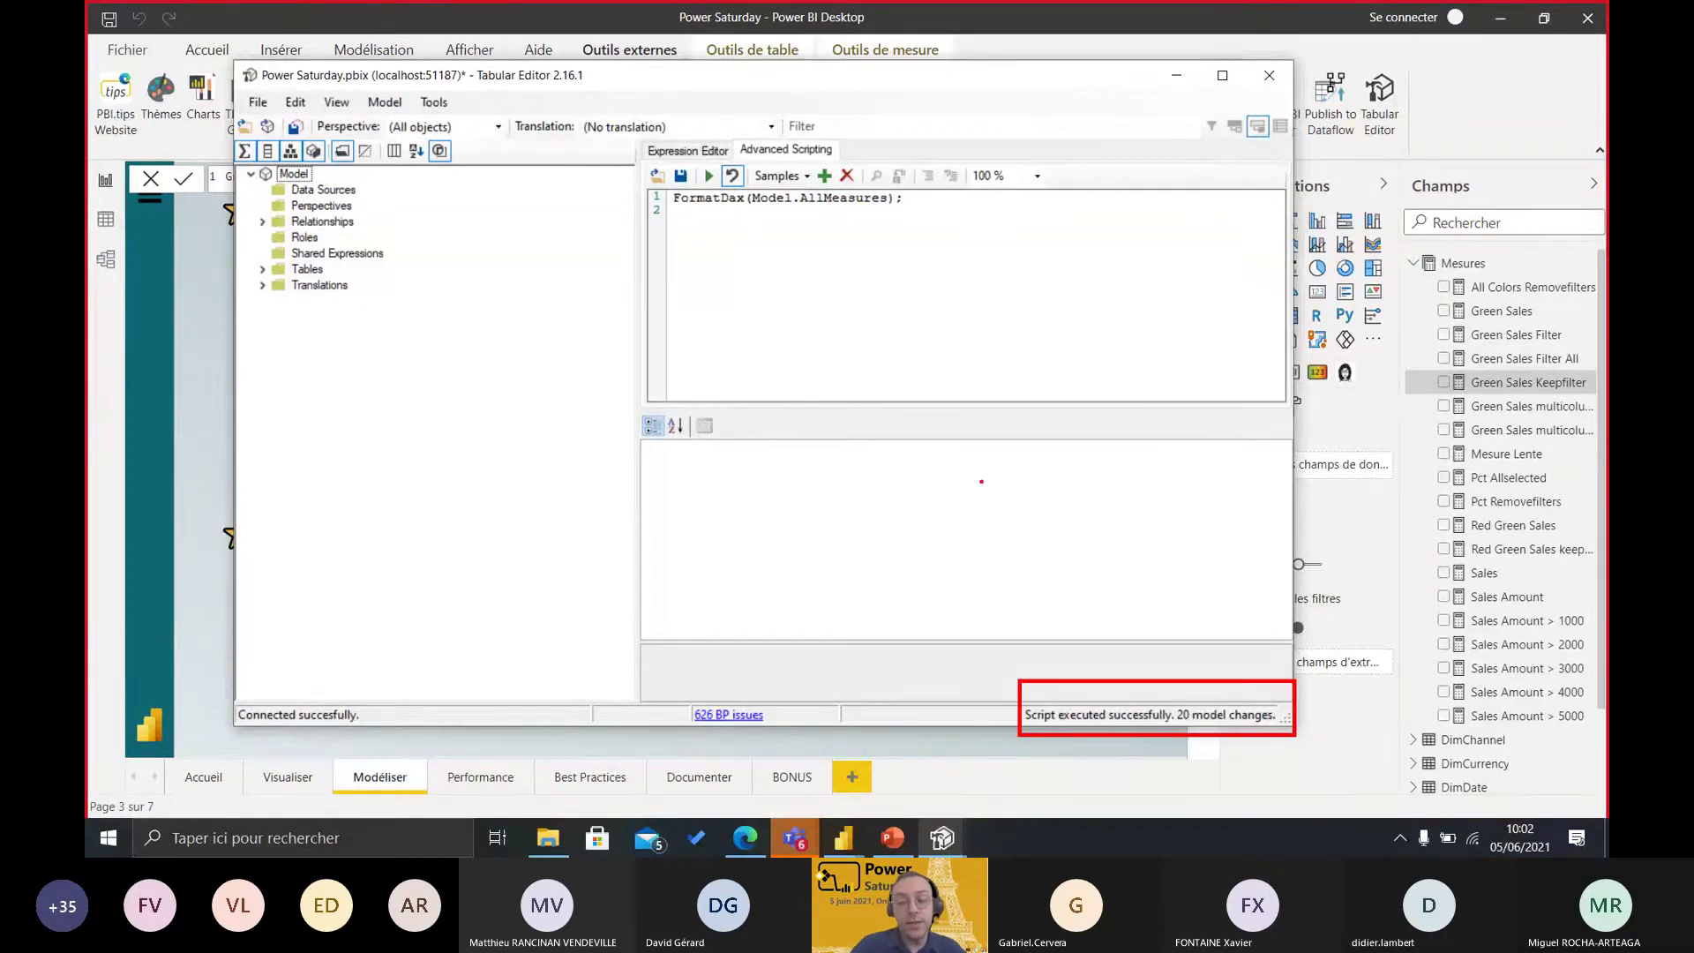
key("Escape")
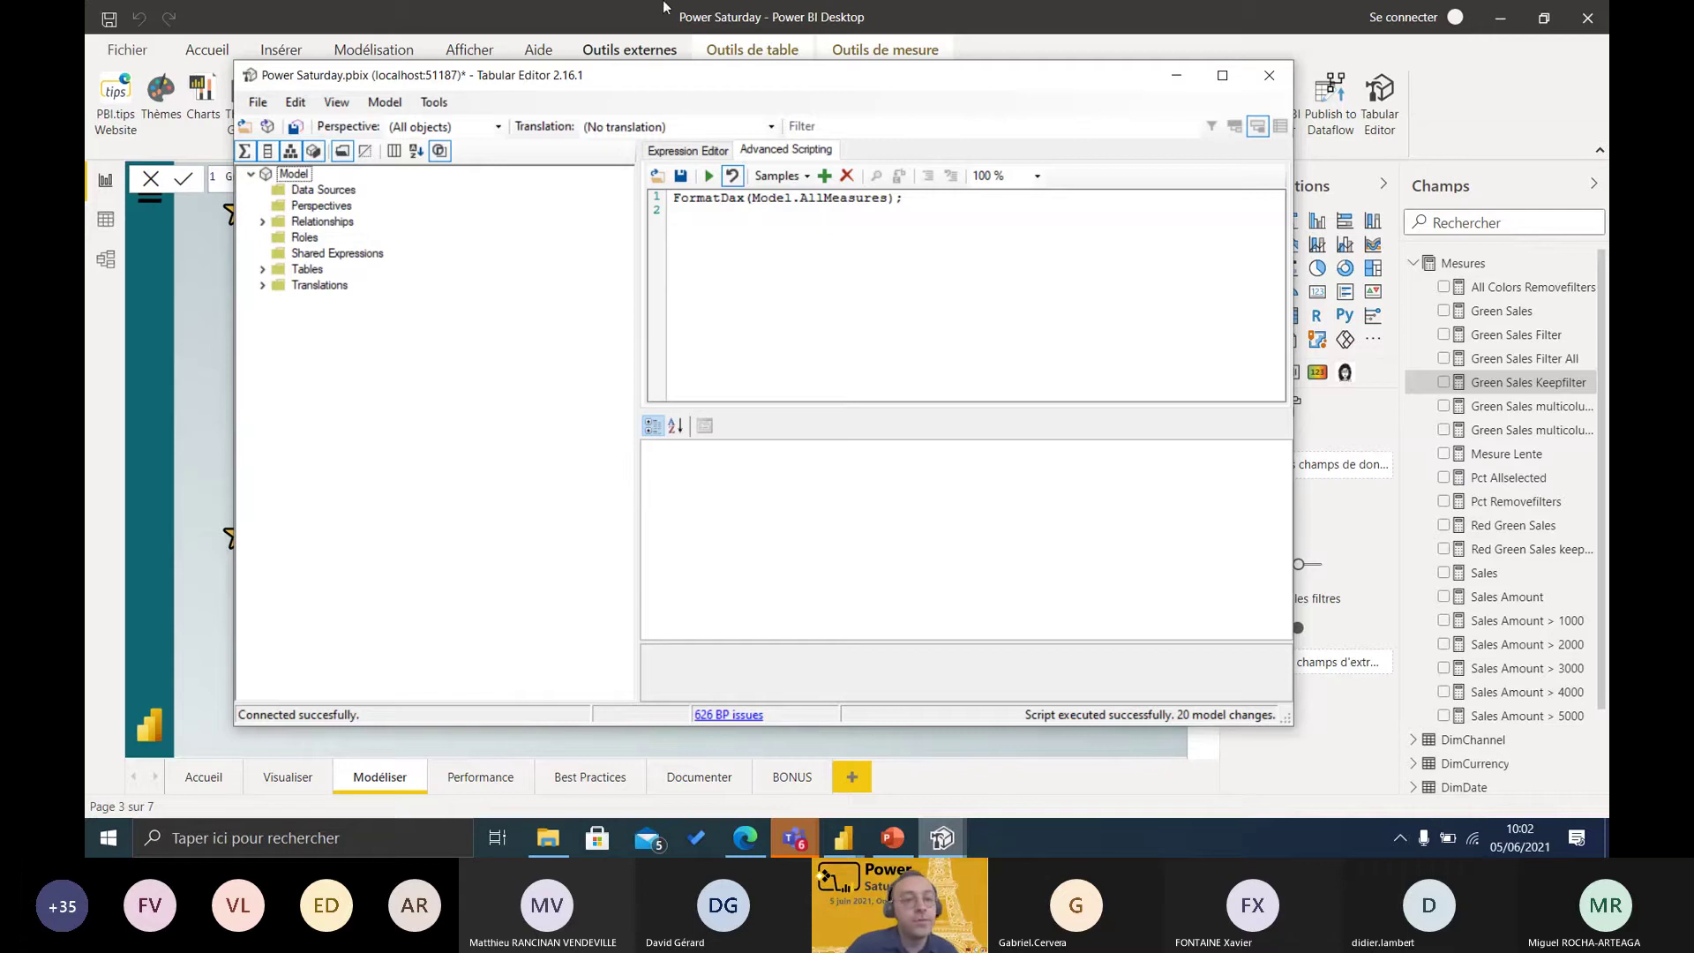
left_click(296, 127)
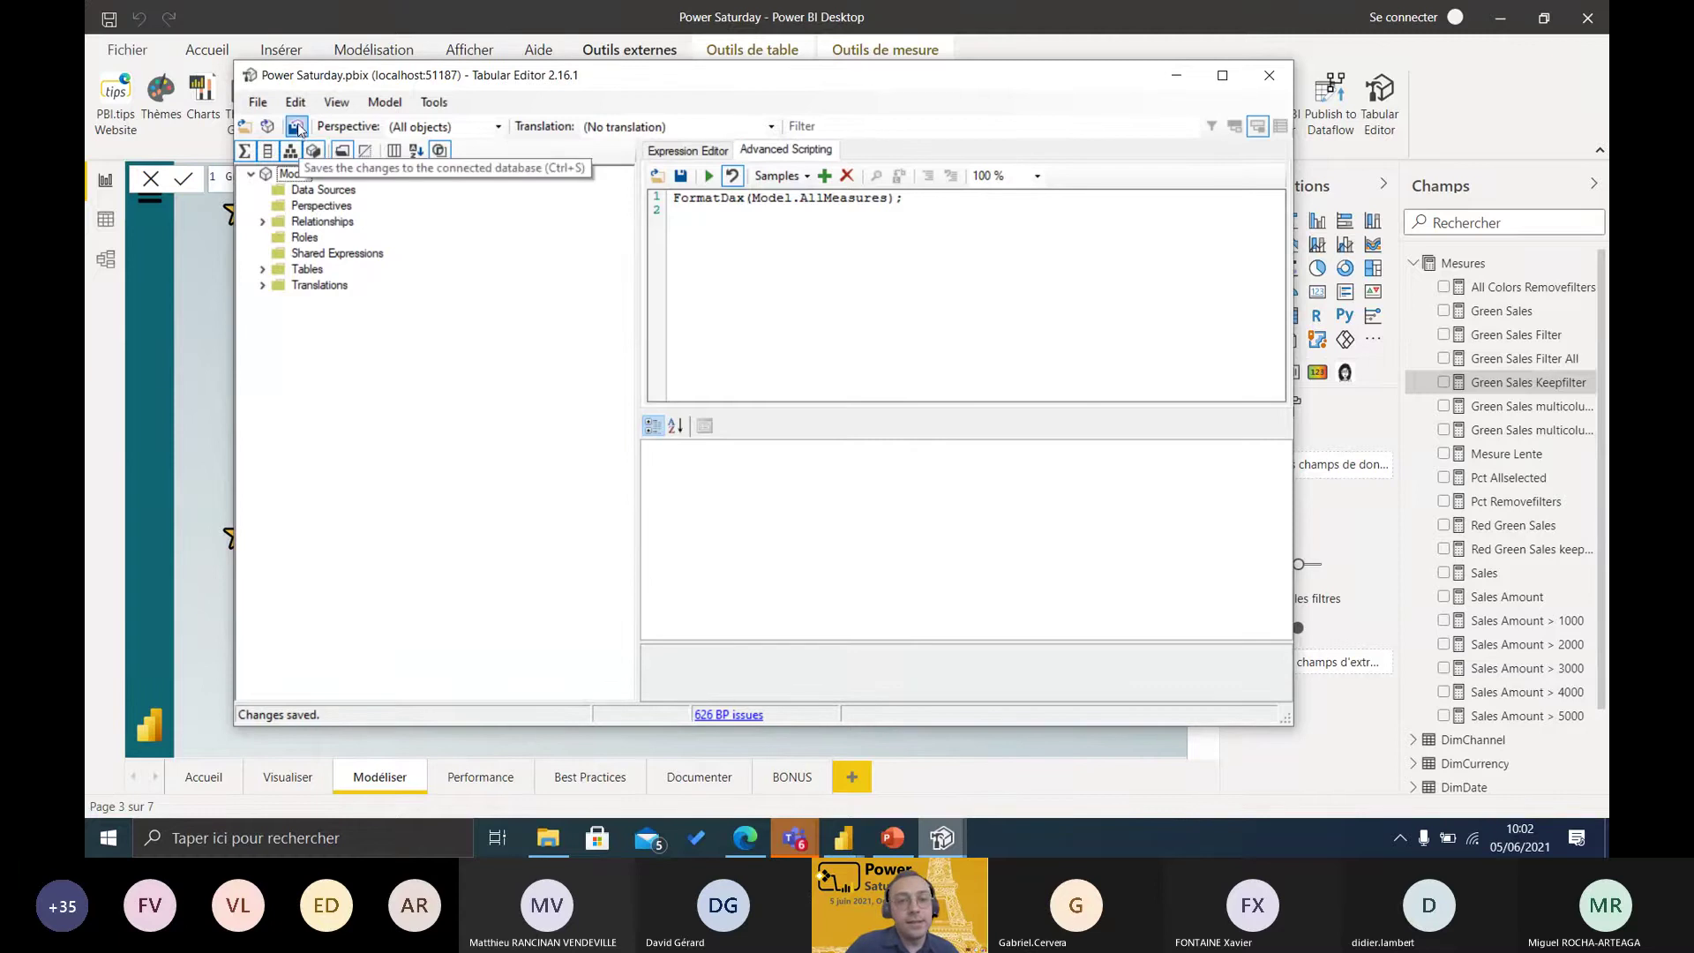
- Switch to Power BI Desktop and check the formulas of the Green Sales Keepfilter, Filter All, Filter, multicolumn and Pct Removefilters measures
left_click(1488, 77)
left_click(1492, 406)
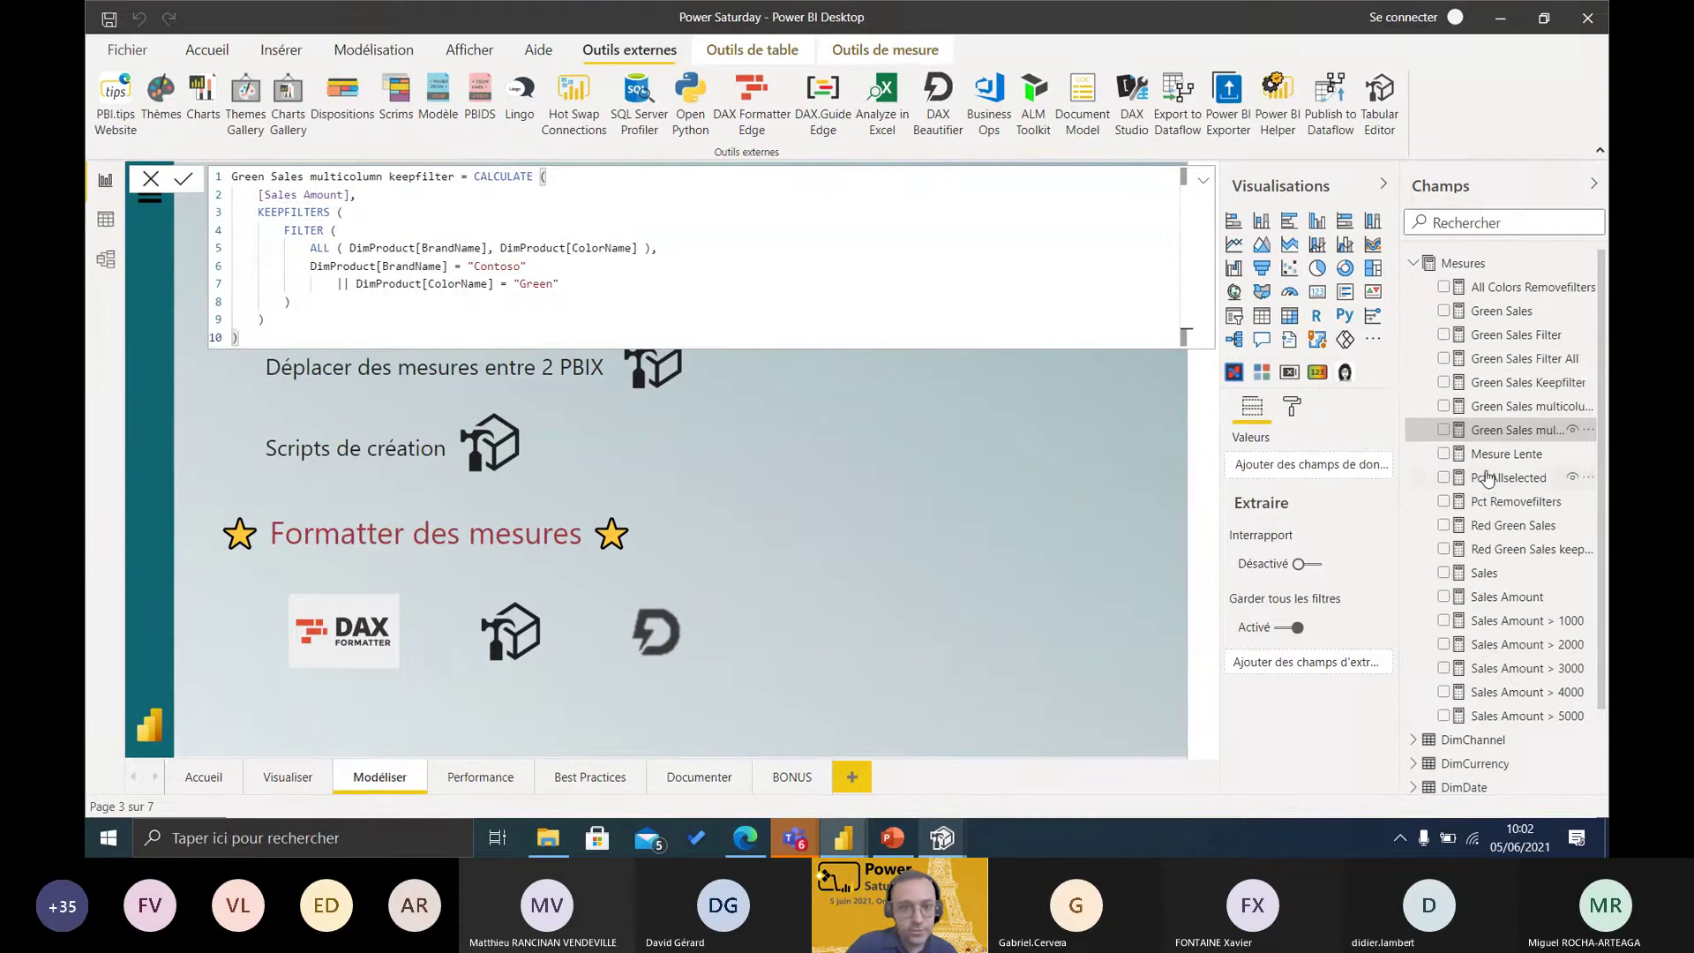
left_click(1491, 384)
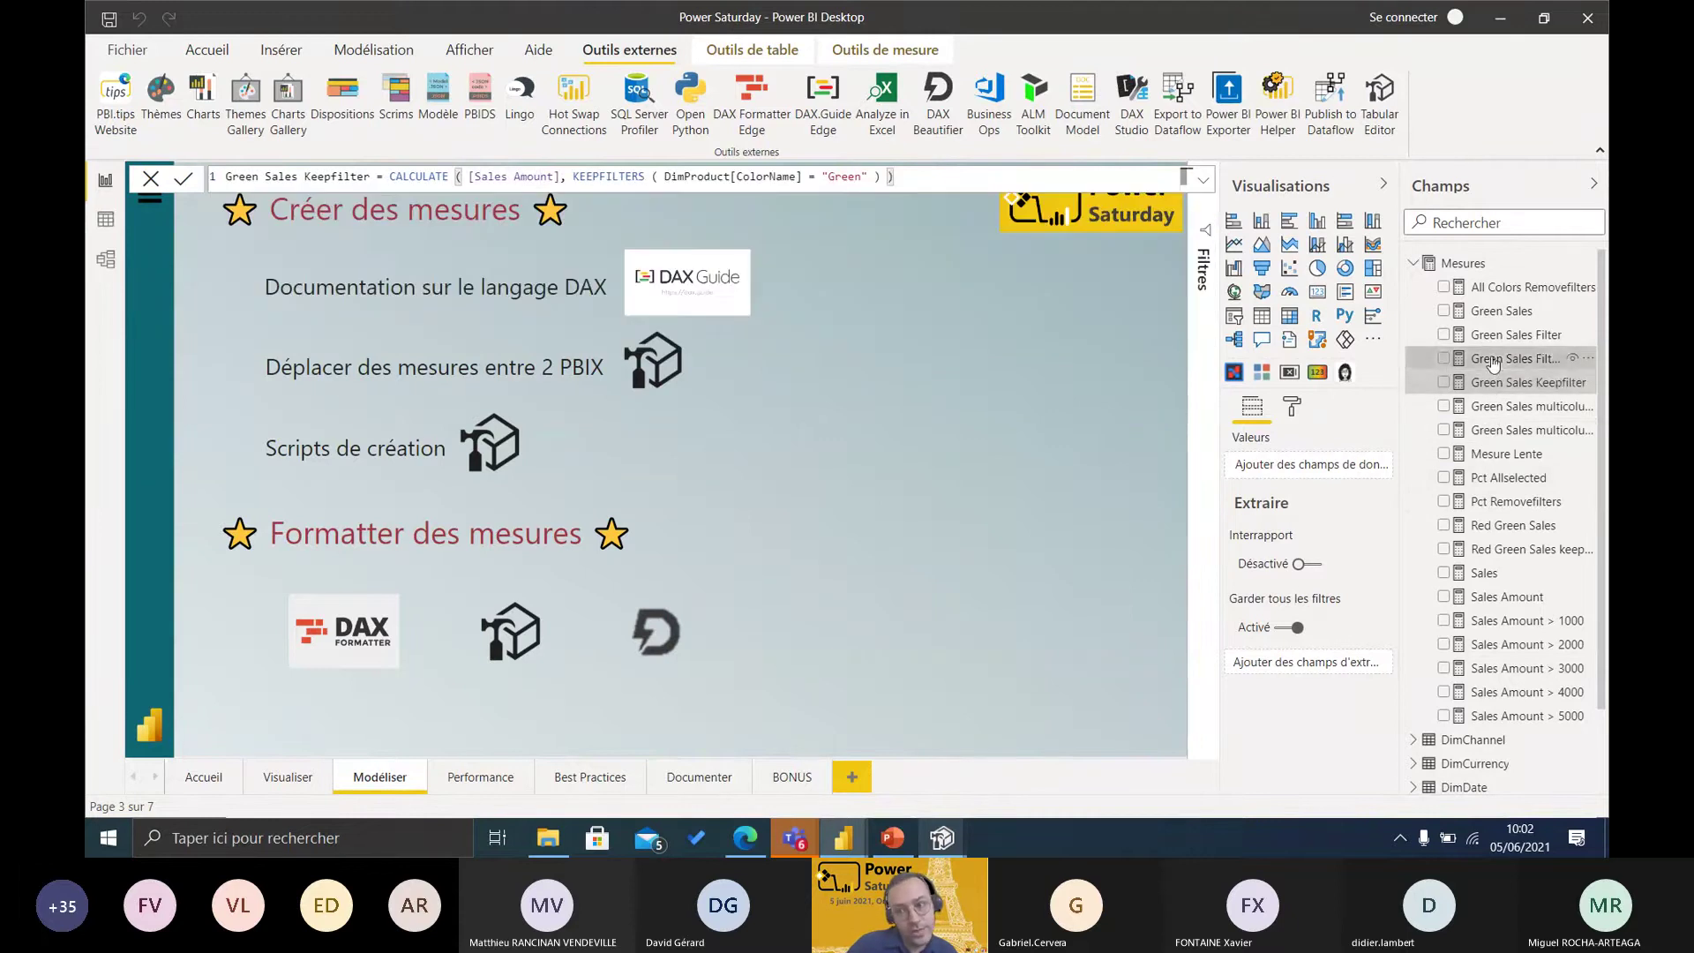
left_click(1491, 361)
left_click(1501, 336)
left_click(1517, 501)
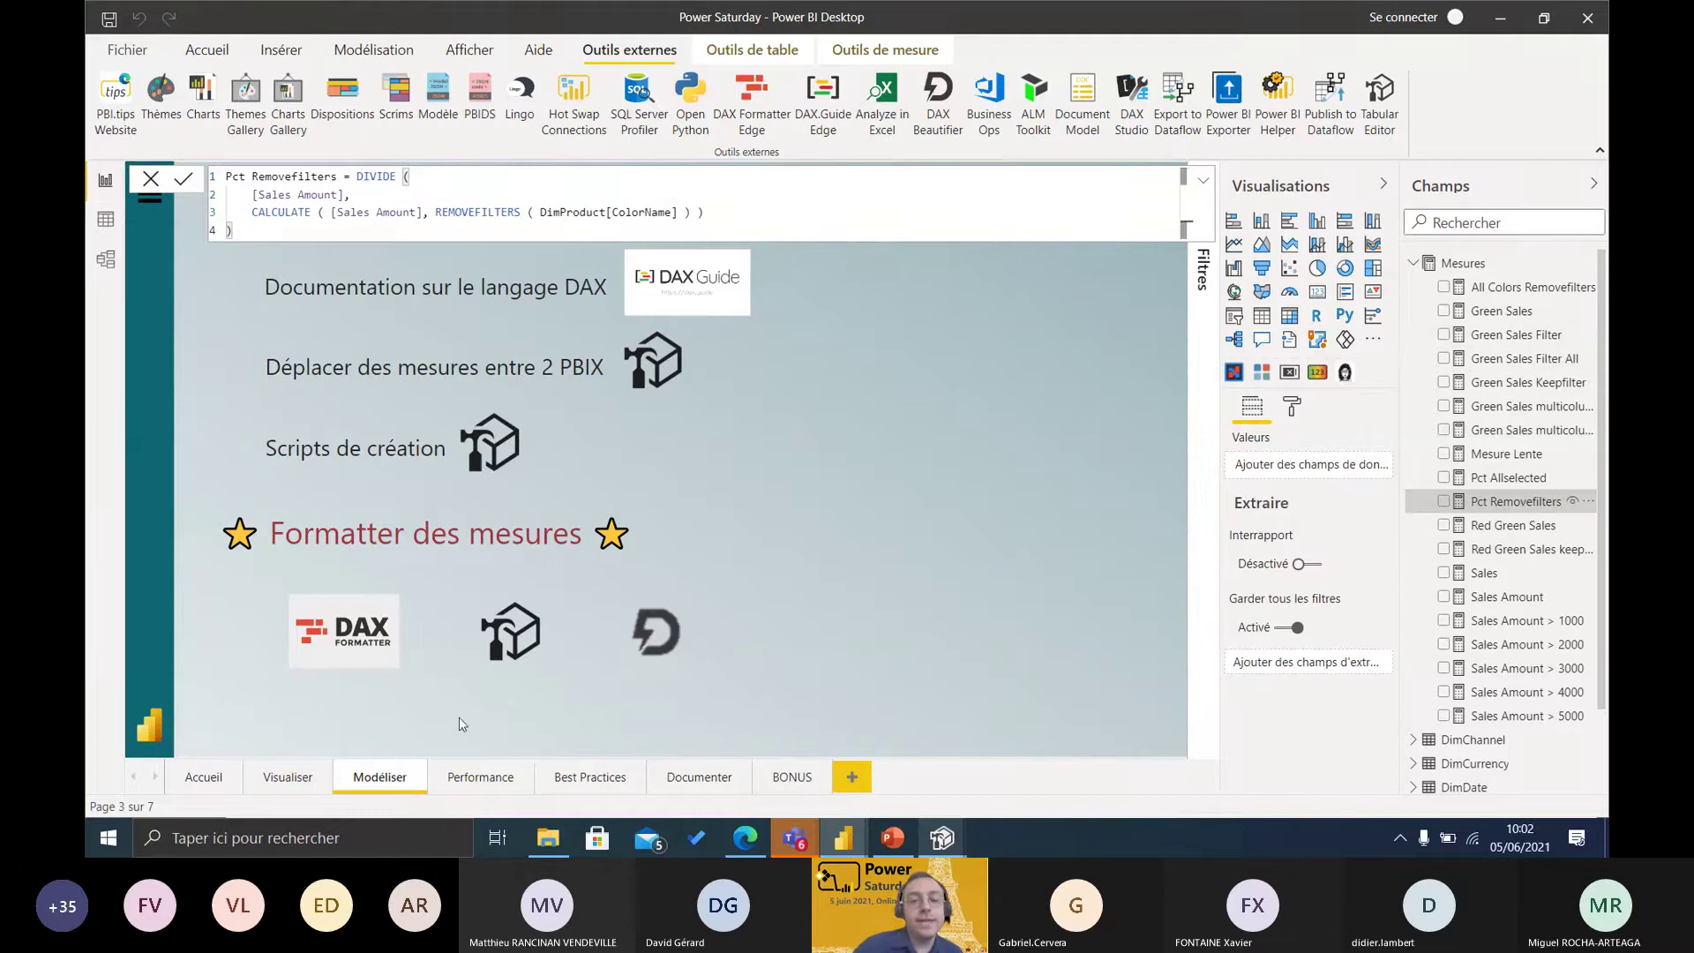
left_click(980, 601)
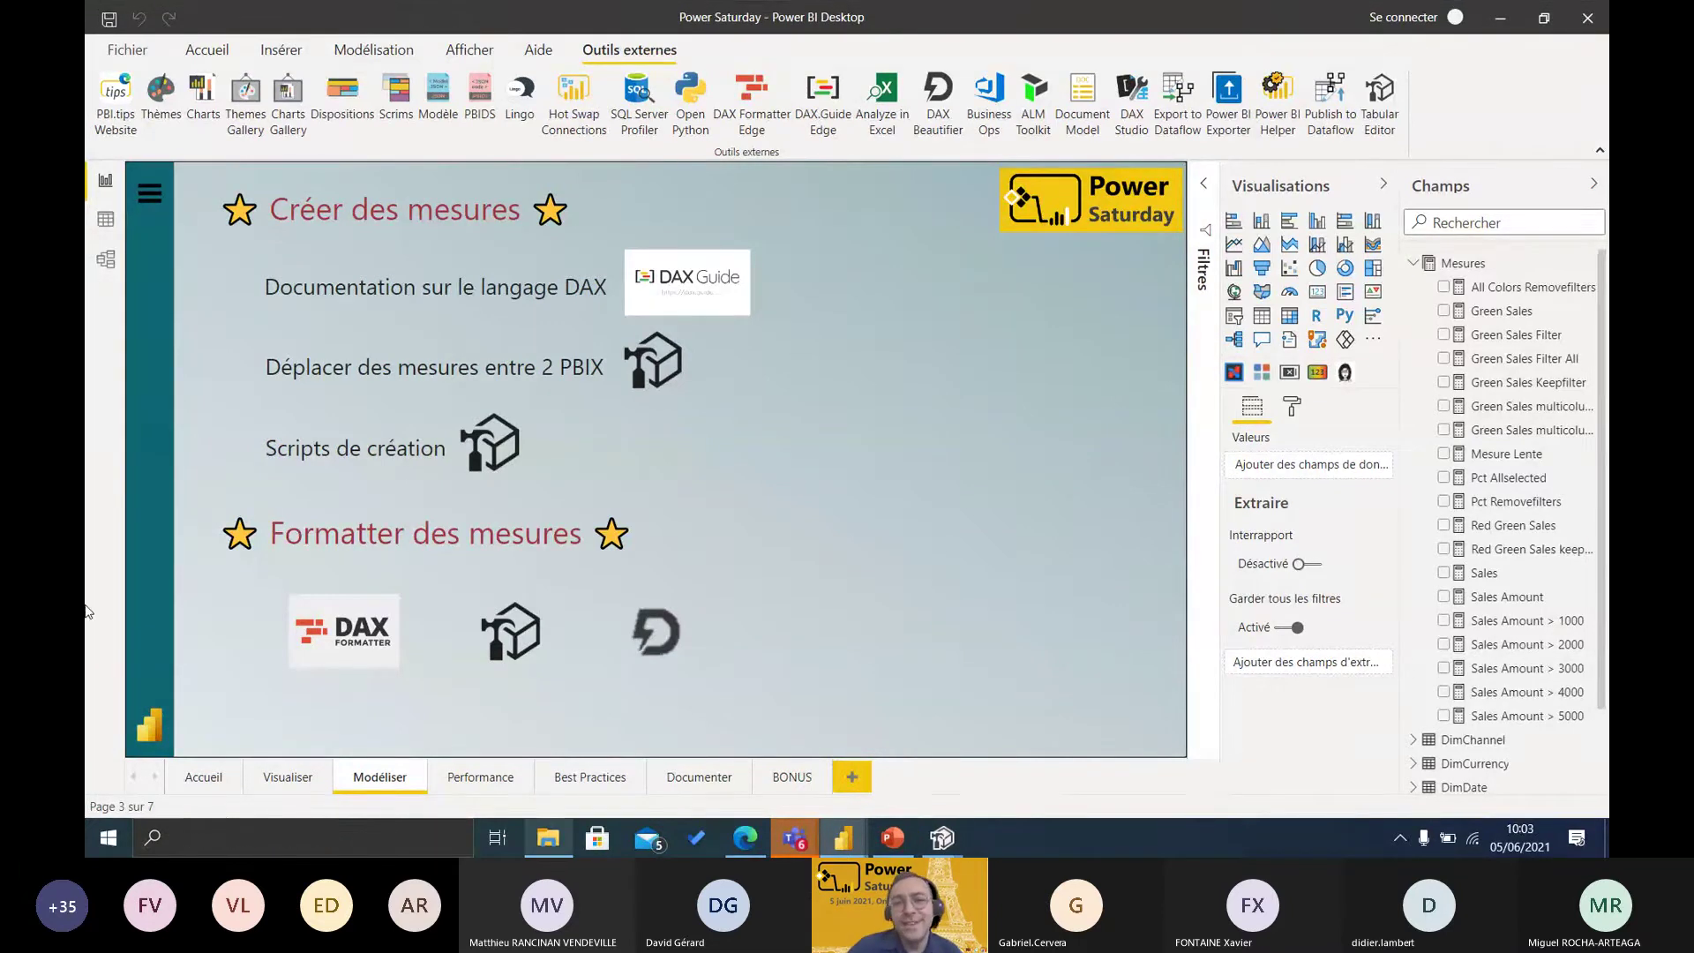
- Run DAX Beautifier with option 0 to format all DAX formulas, and check the Green Sales Keepfilter and Green Sales multicolumn filter measures
left_click(943, 129)
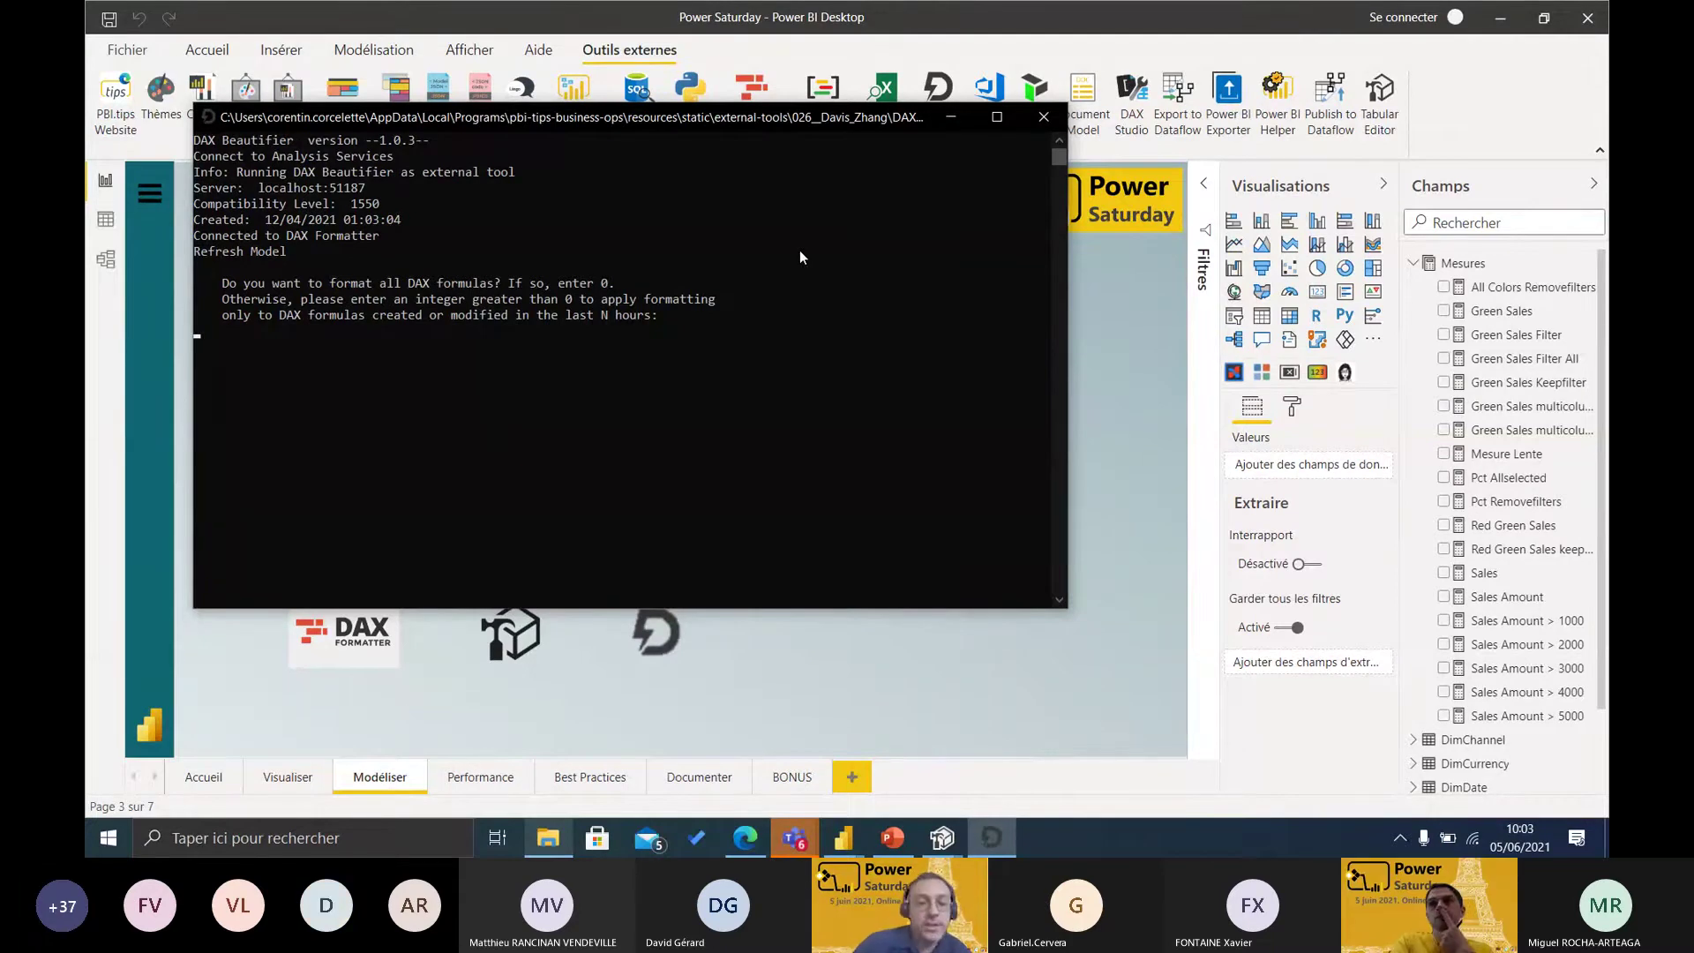
type("0")
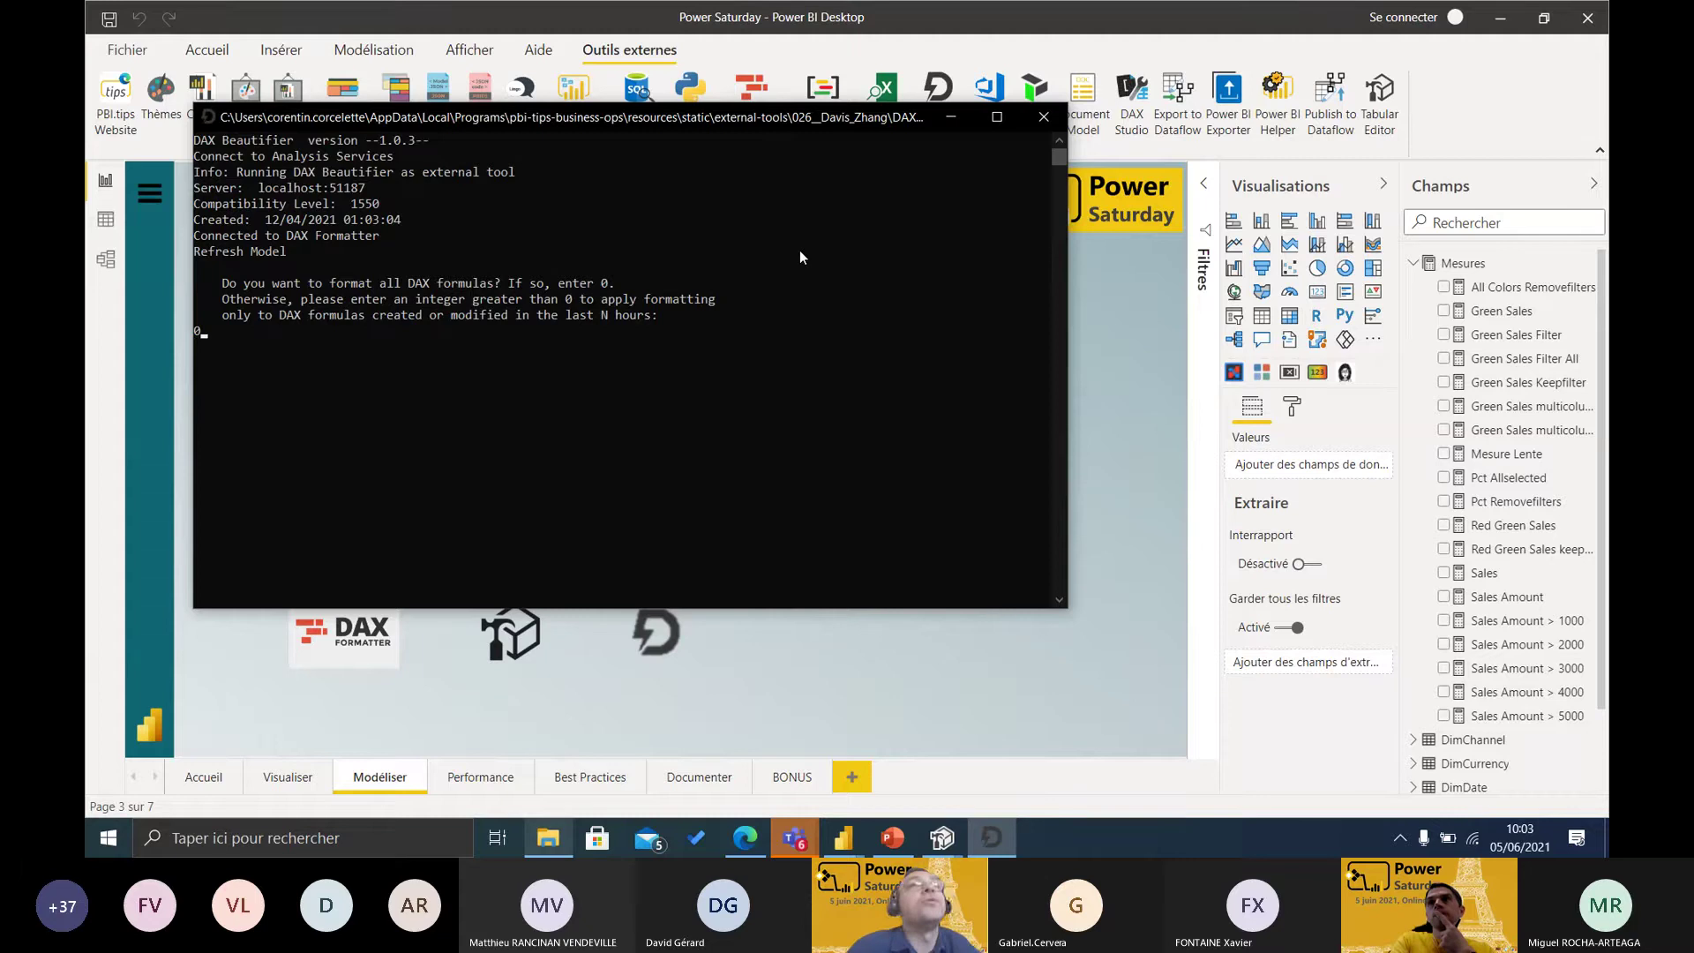
key("Return")
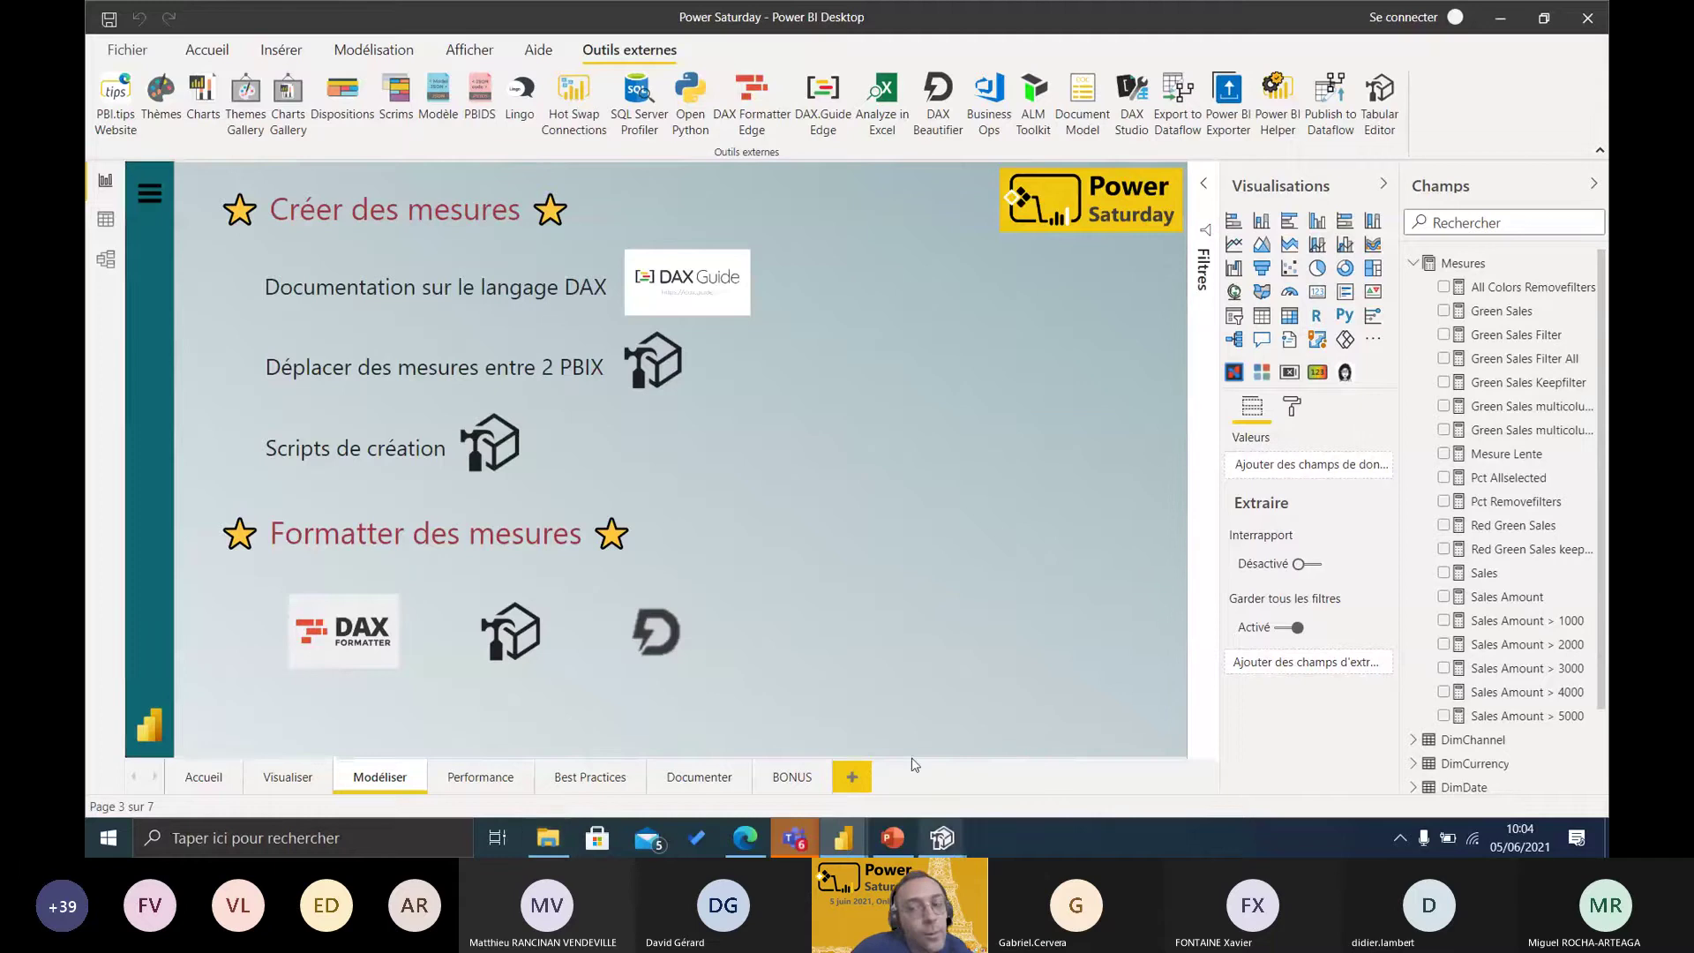
left_click(1506, 381)
left_click(1496, 410)
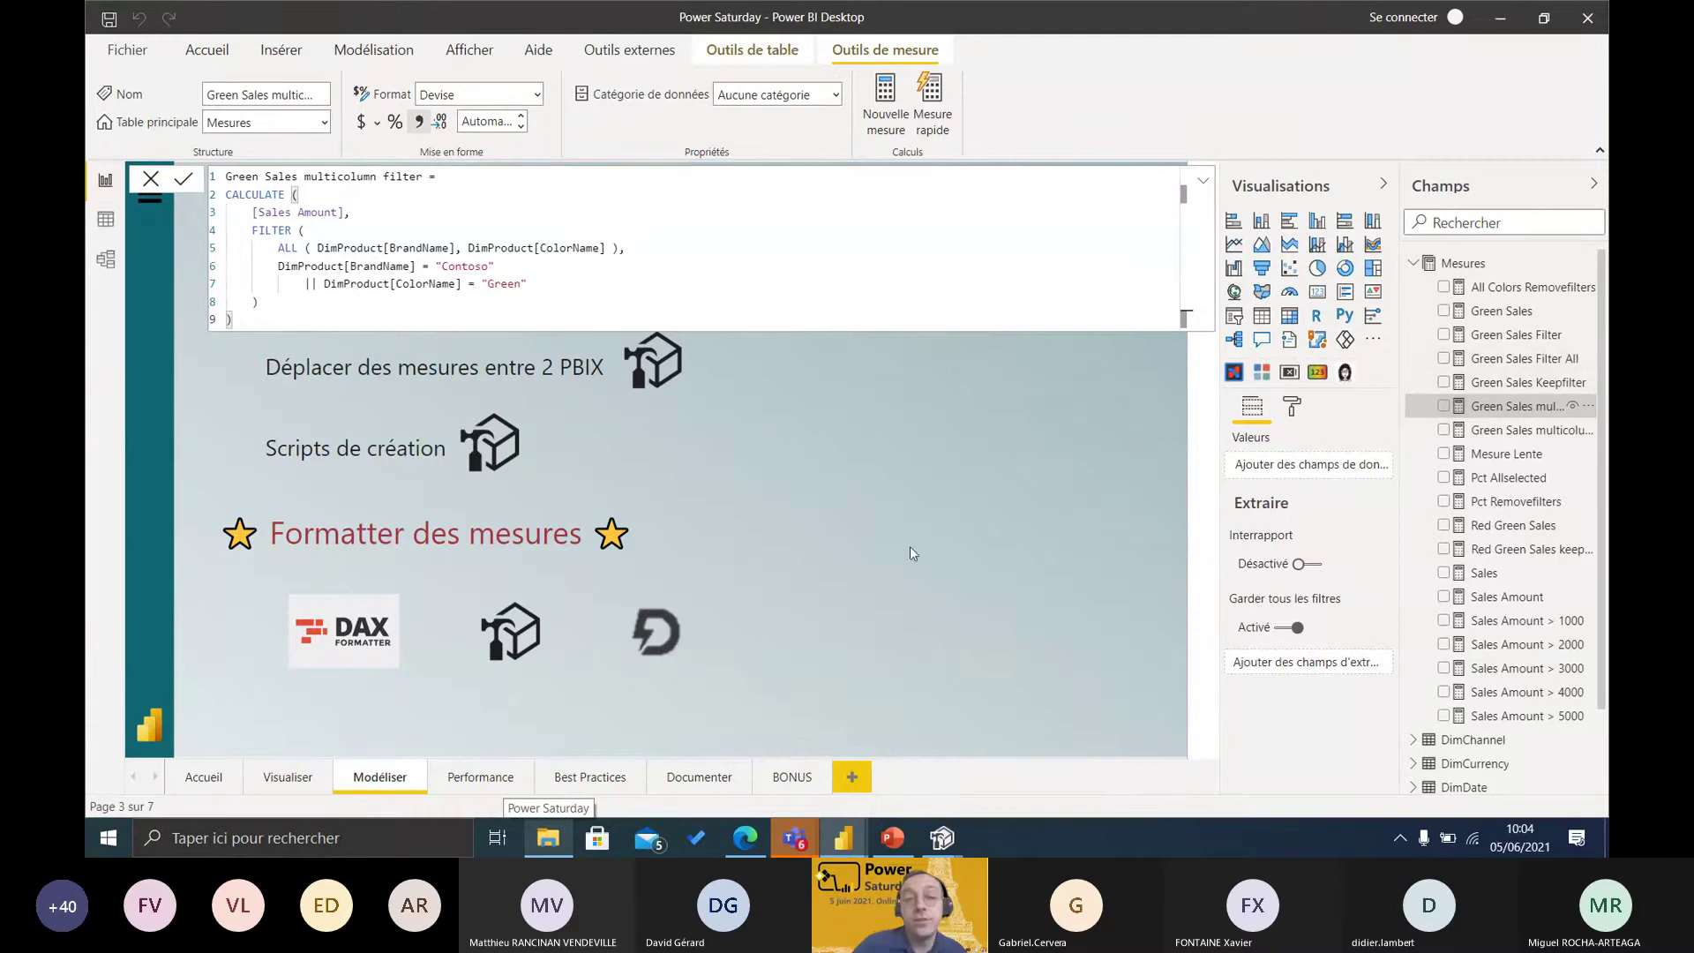
- On the report's Performance page, launch DAX Studio and close both open Tabular Editor windows
left_click(453, 780)
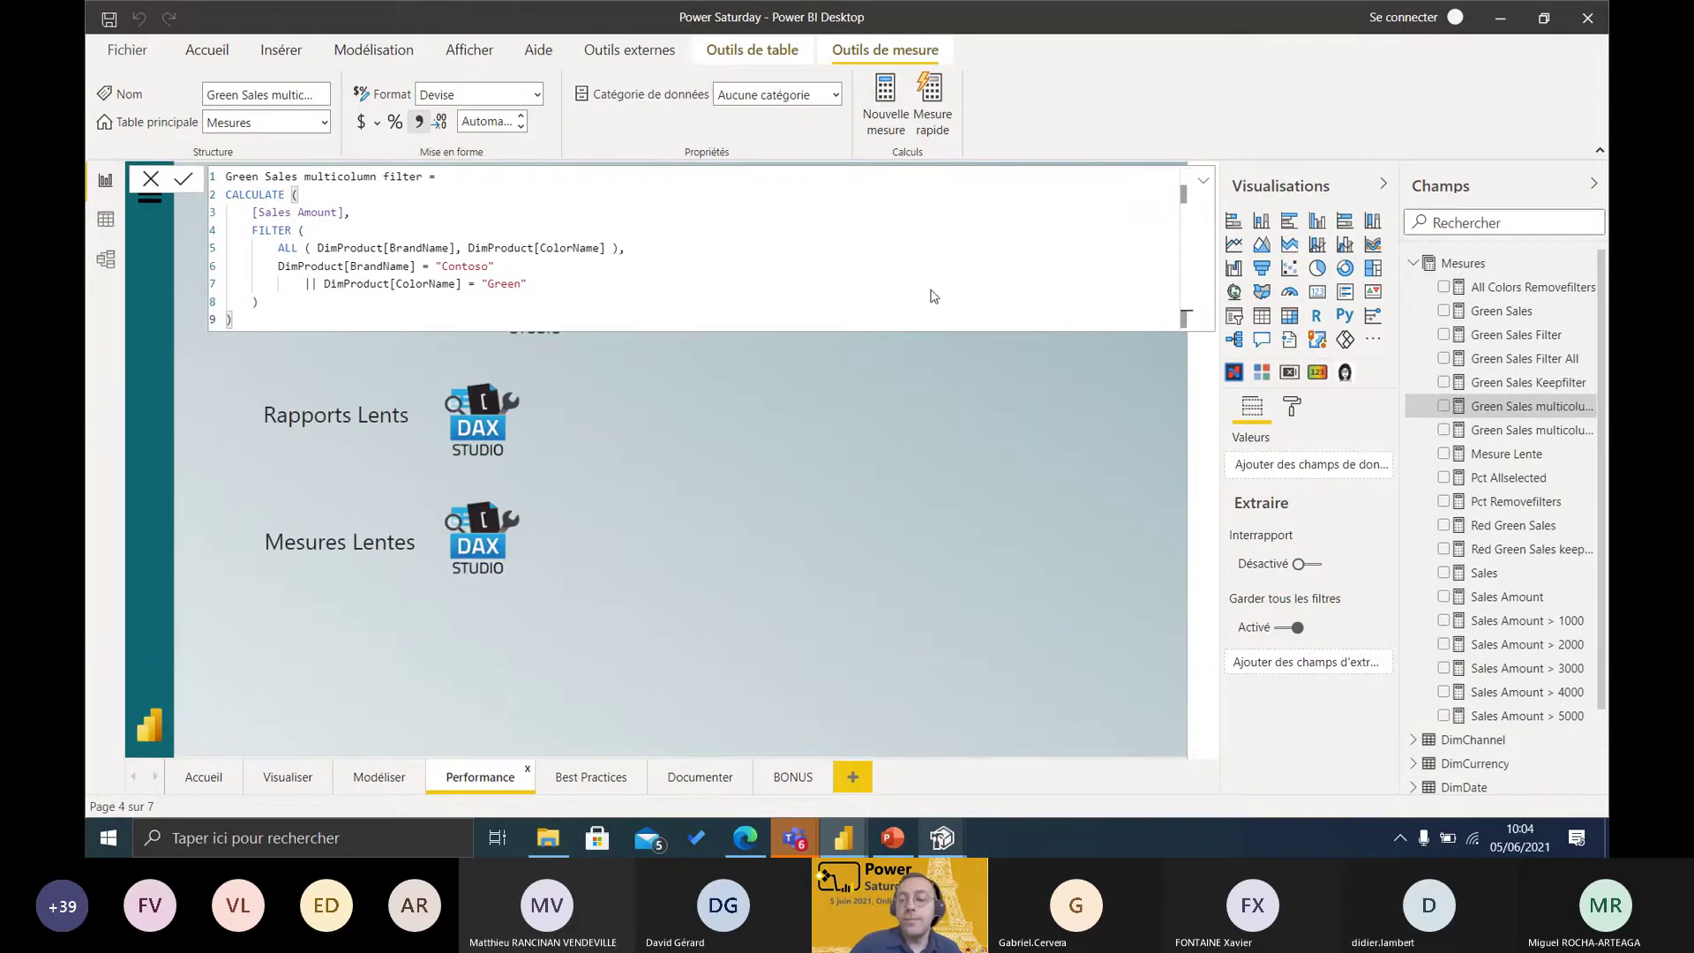
left_click(151, 179)
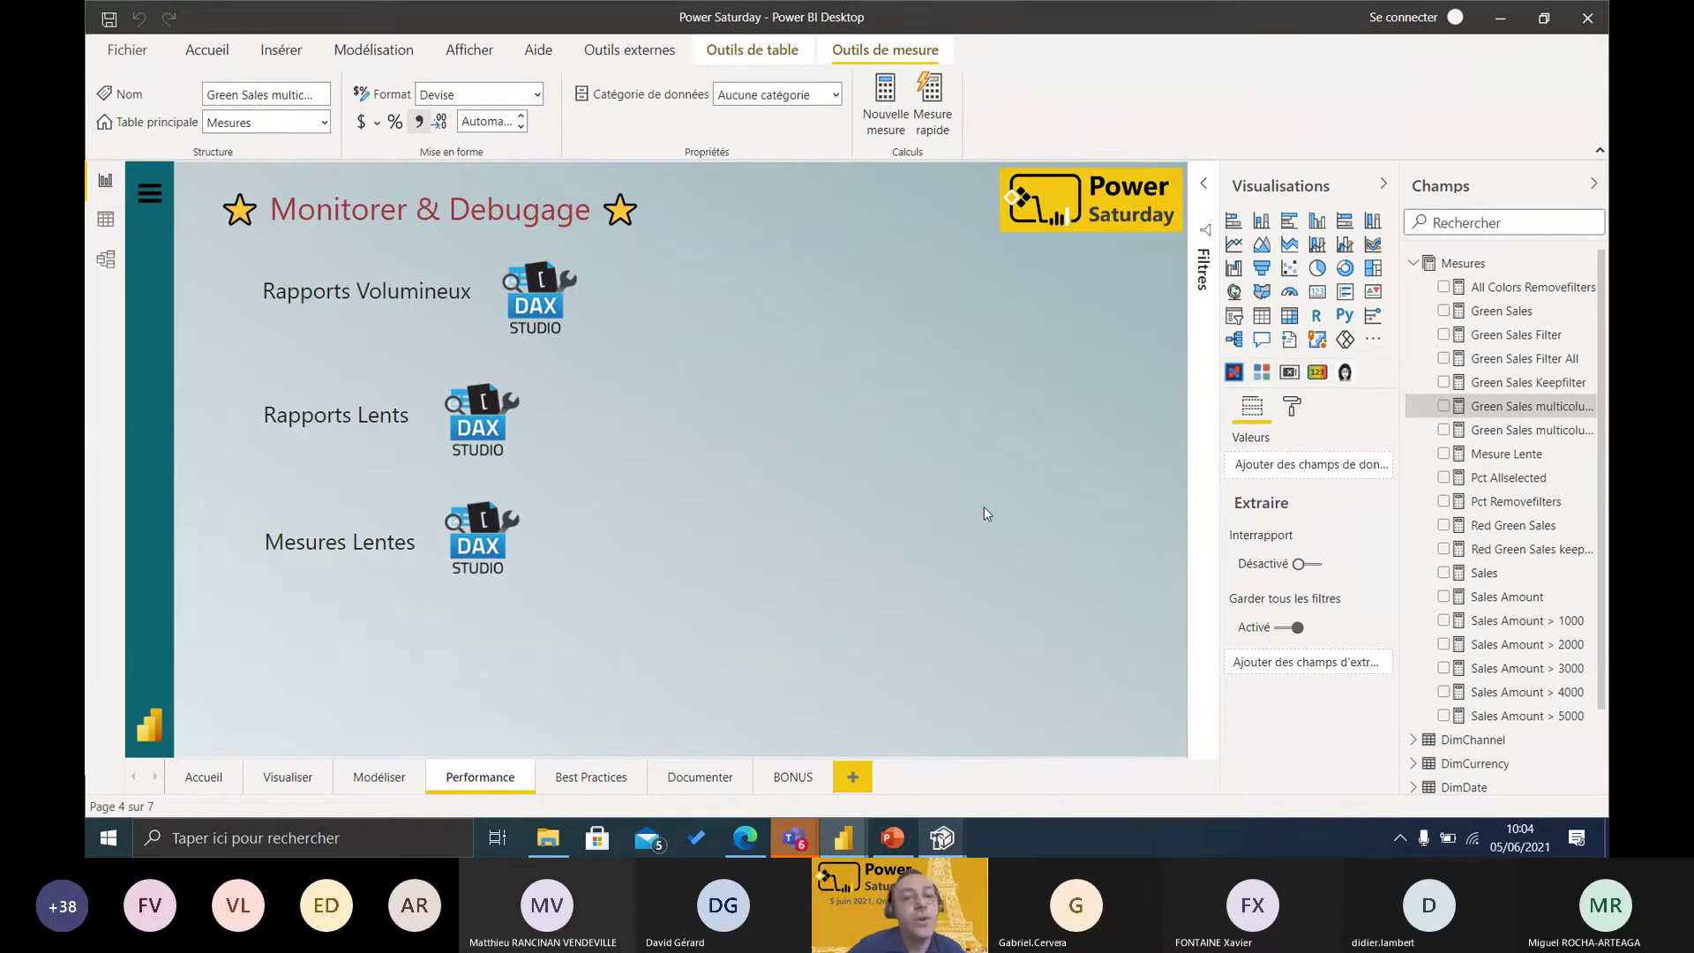
left_click(628, 49)
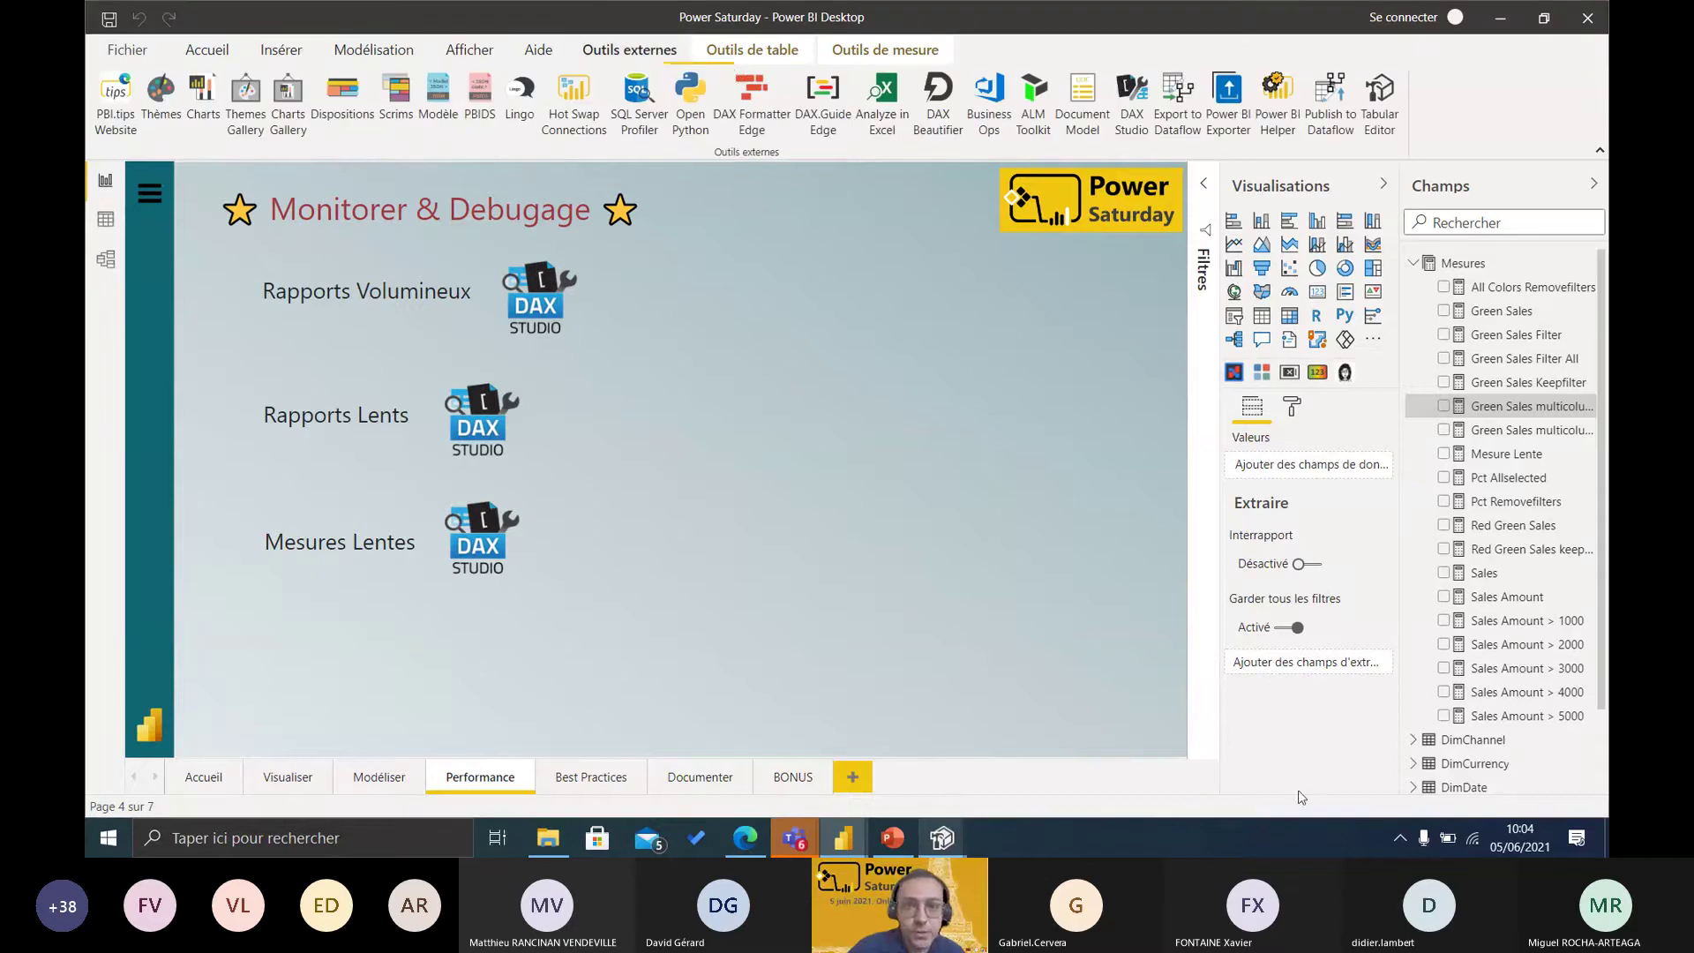
left_click(1132, 105)
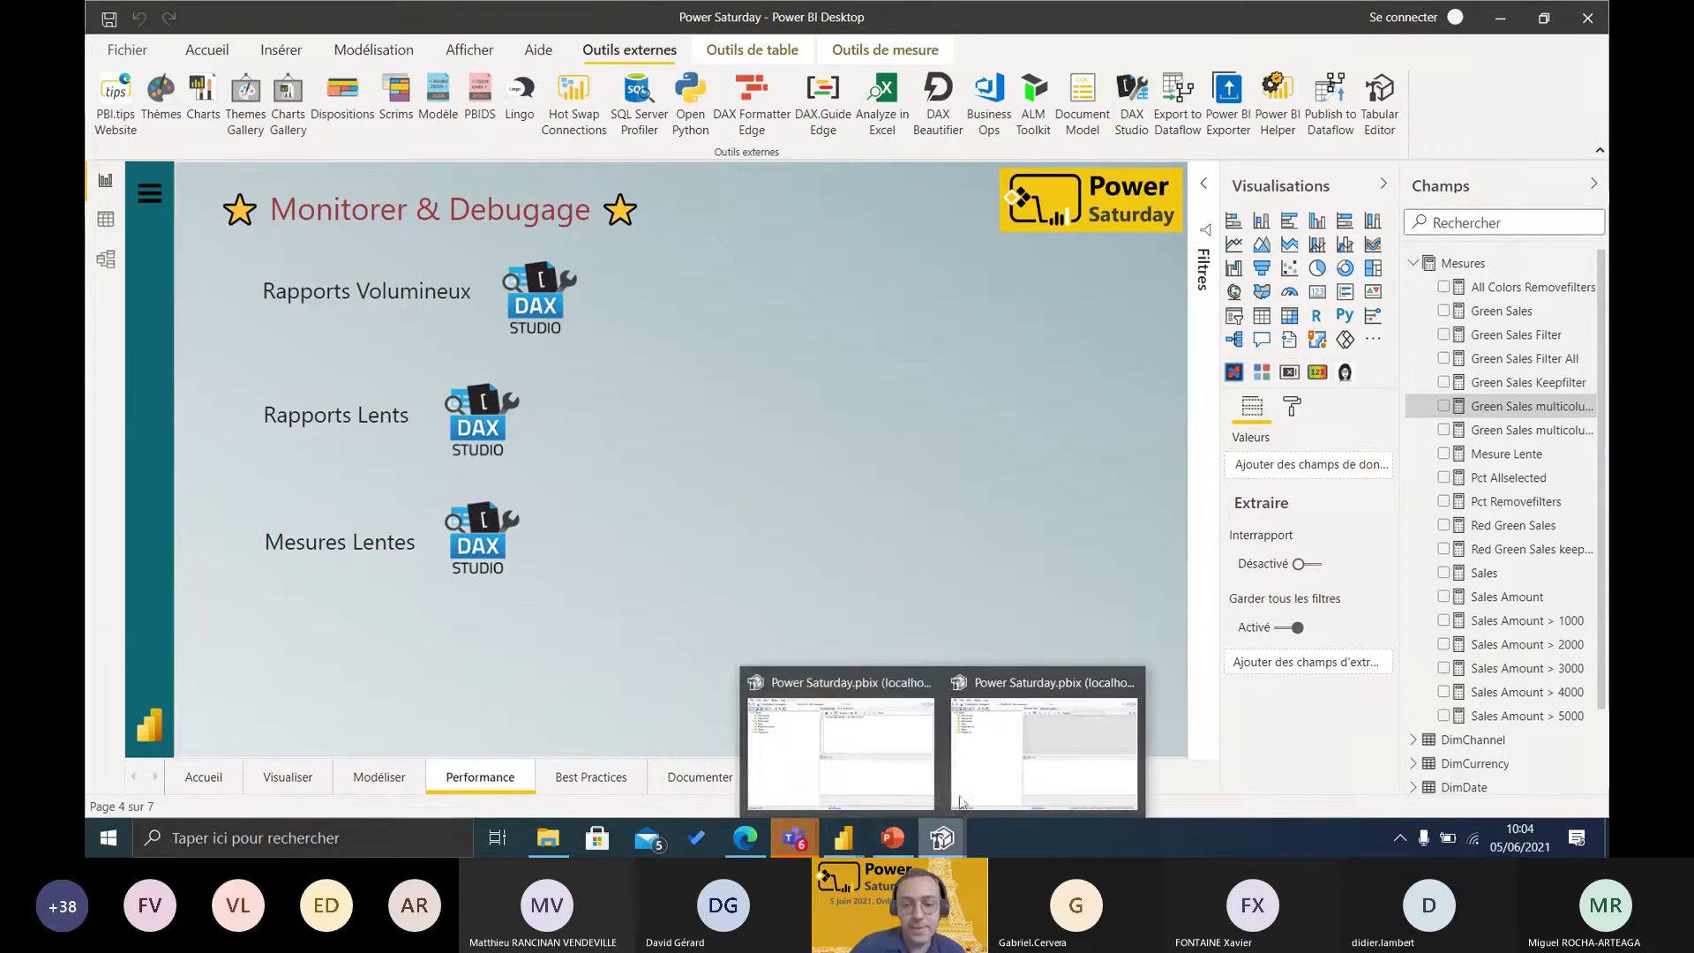
left_click(924, 685)
left_click(1035, 688)
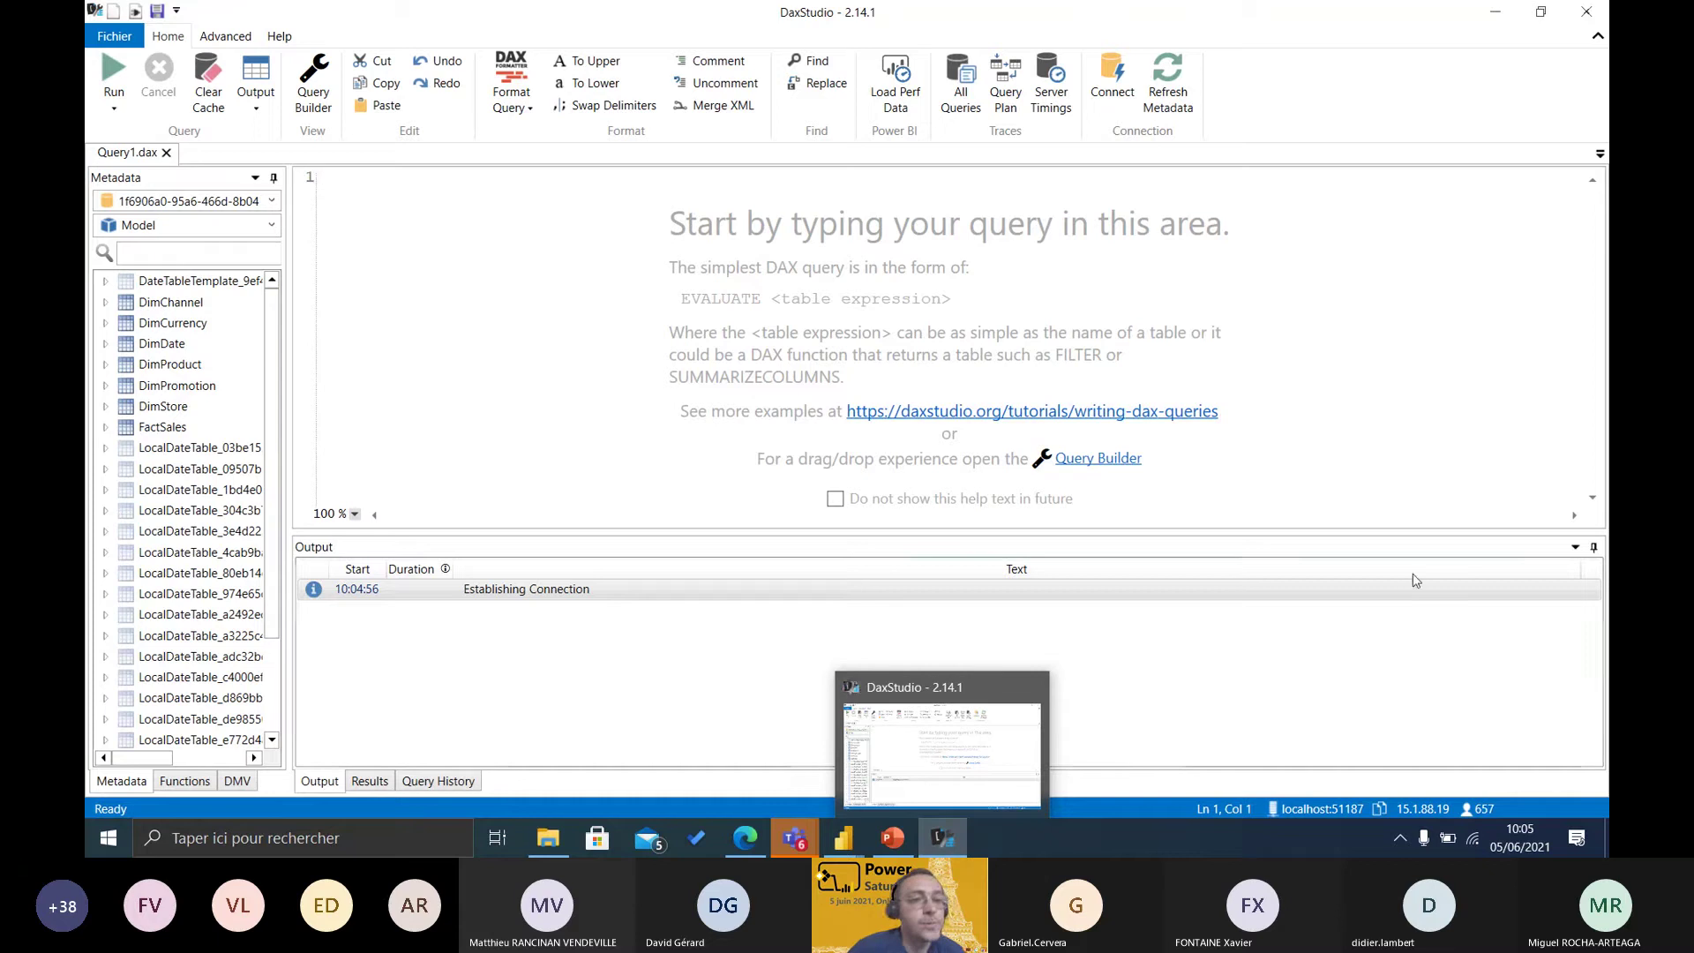
- Load the model's VertiPaq Analyzer metrics in DAX Studio, enlarge their pane and expand the FactSales table
left_click(222, 43)
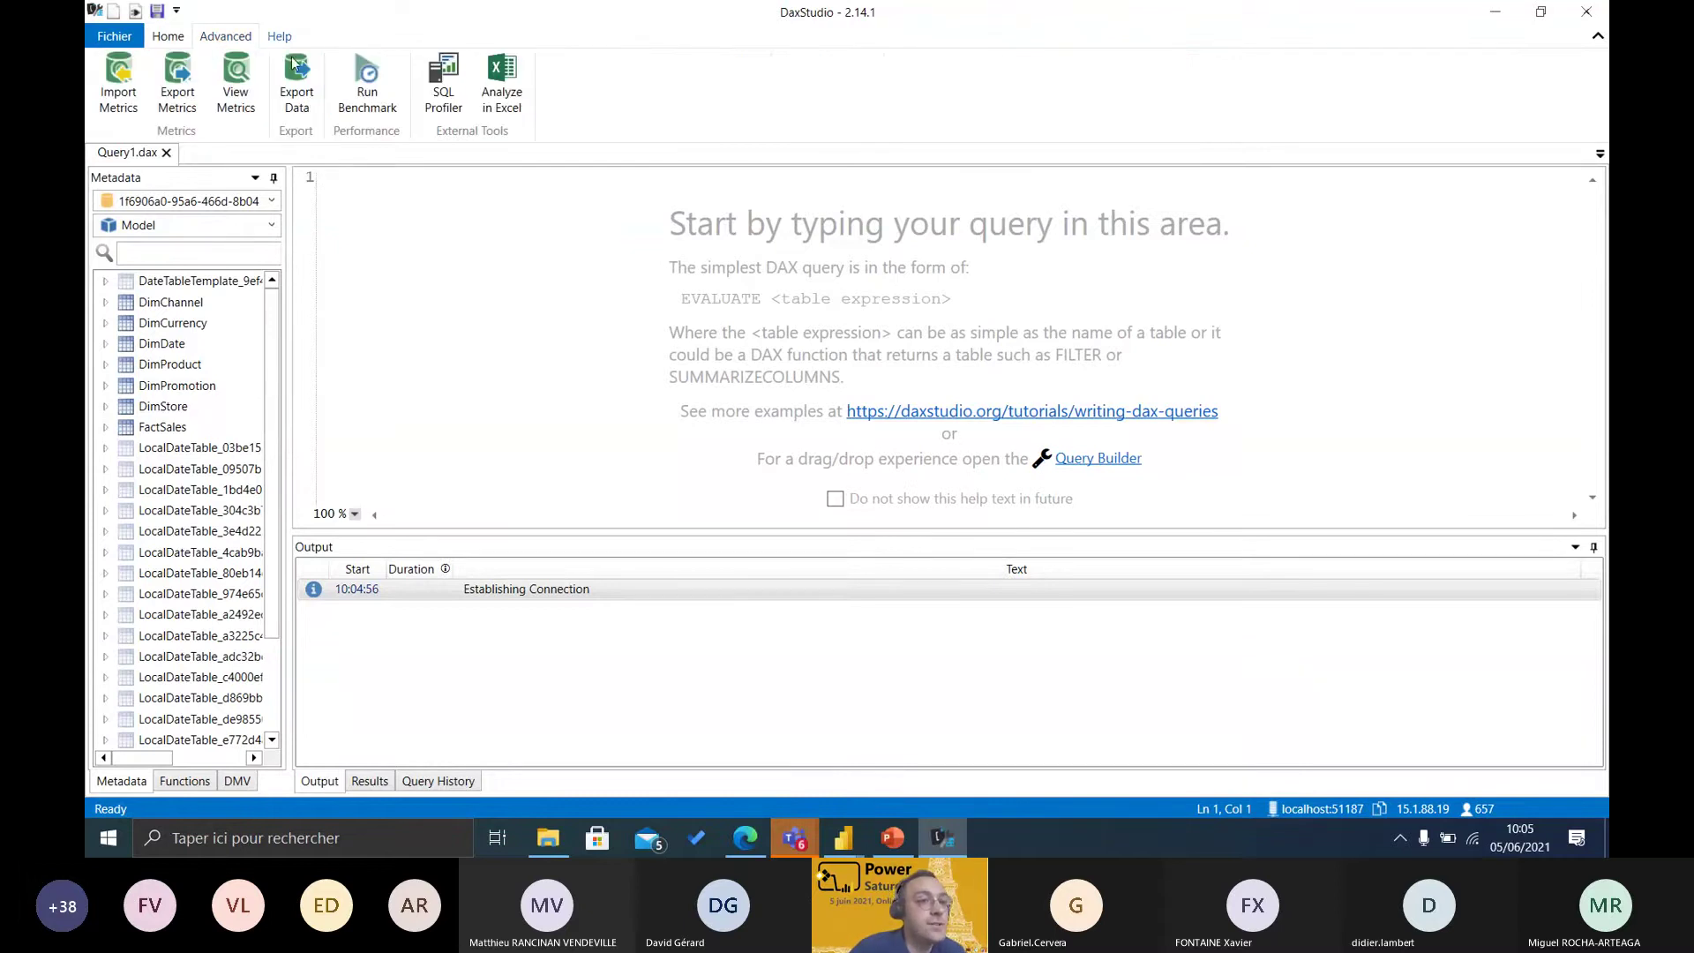
left_click(240, 85)
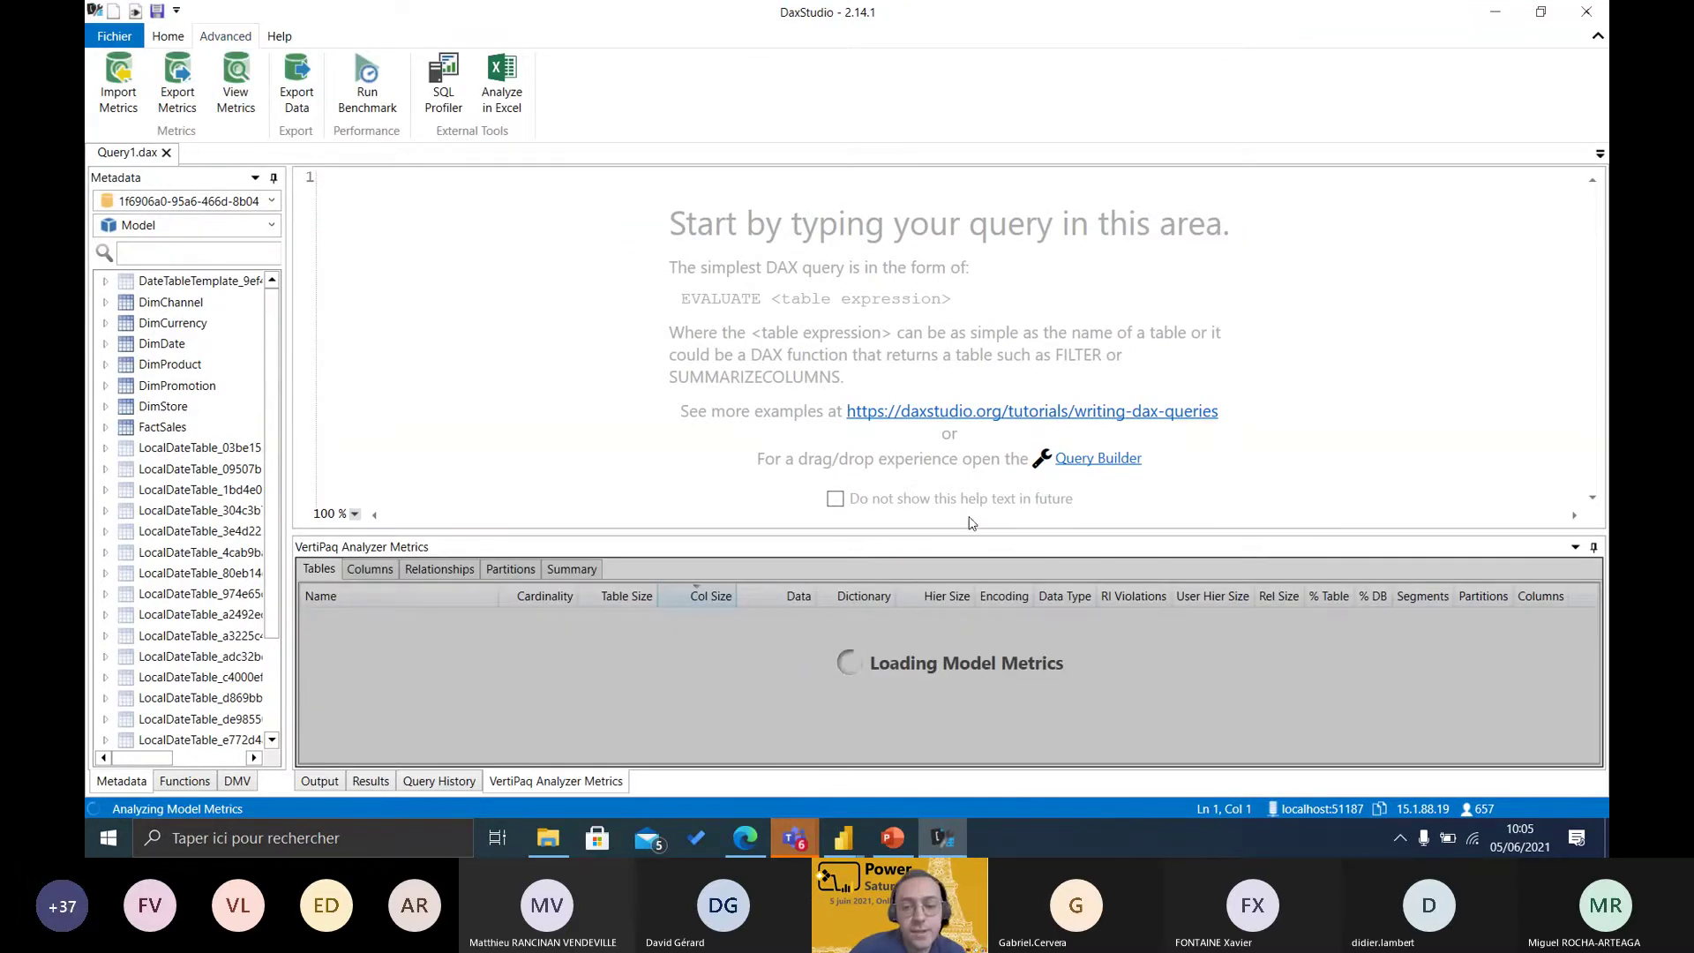
left_click_drag(973, 534, 971, 379)
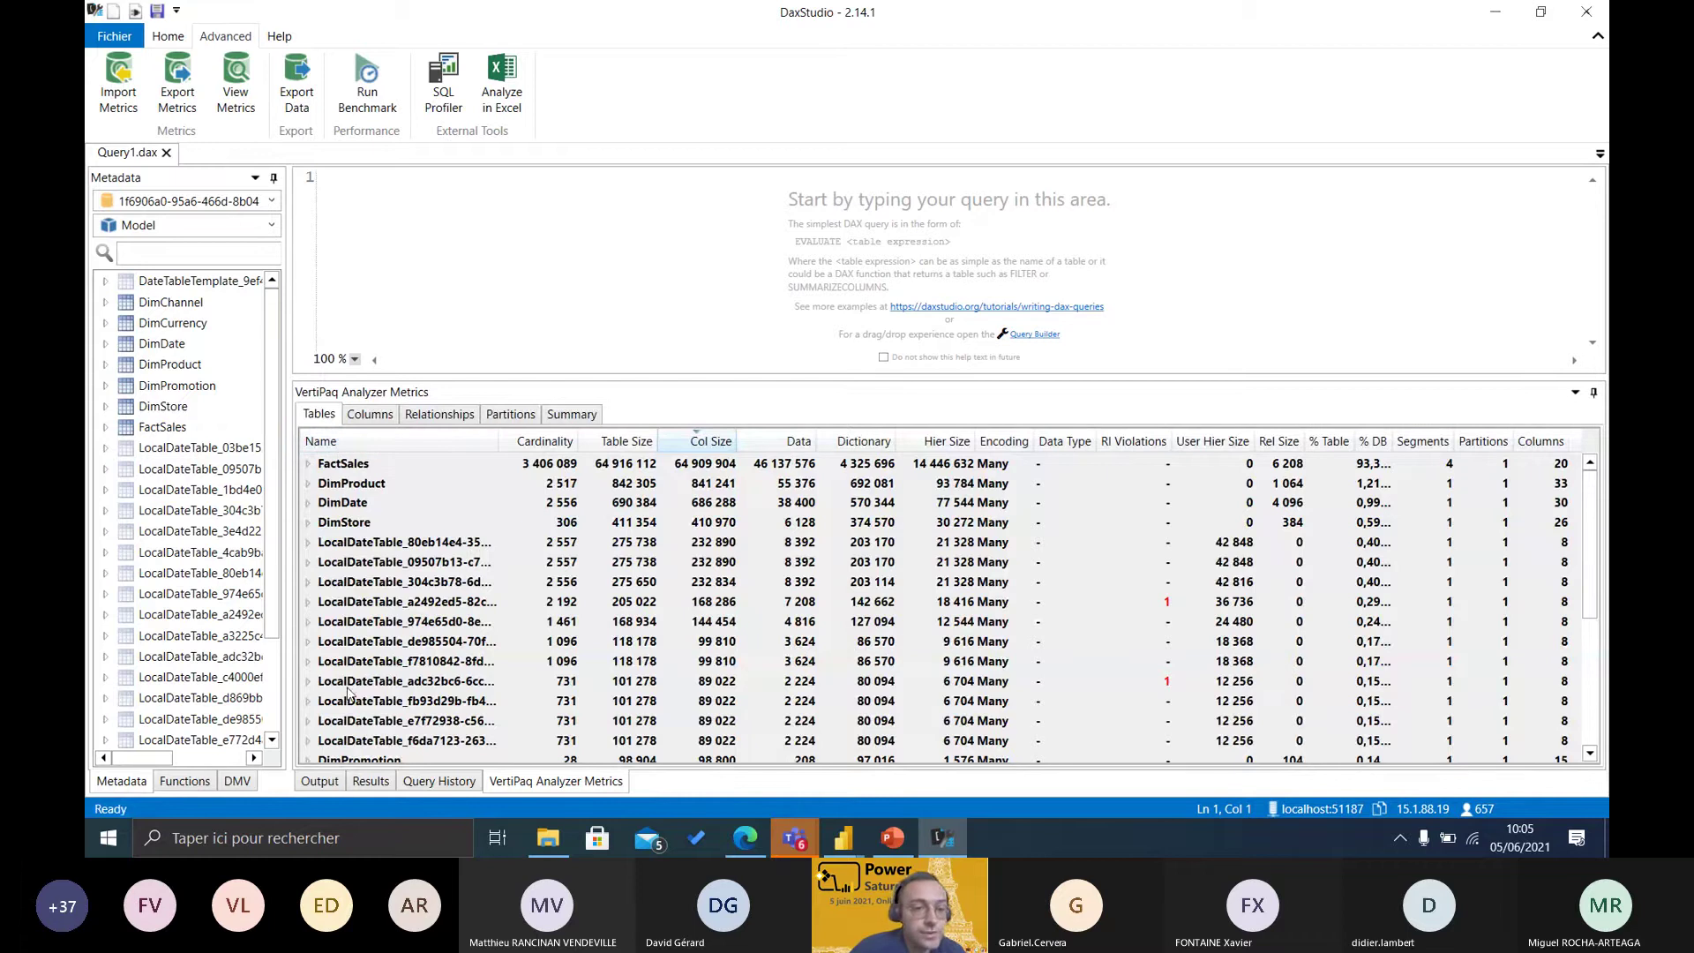
left_click(308, 464)
left_click(308, 465)
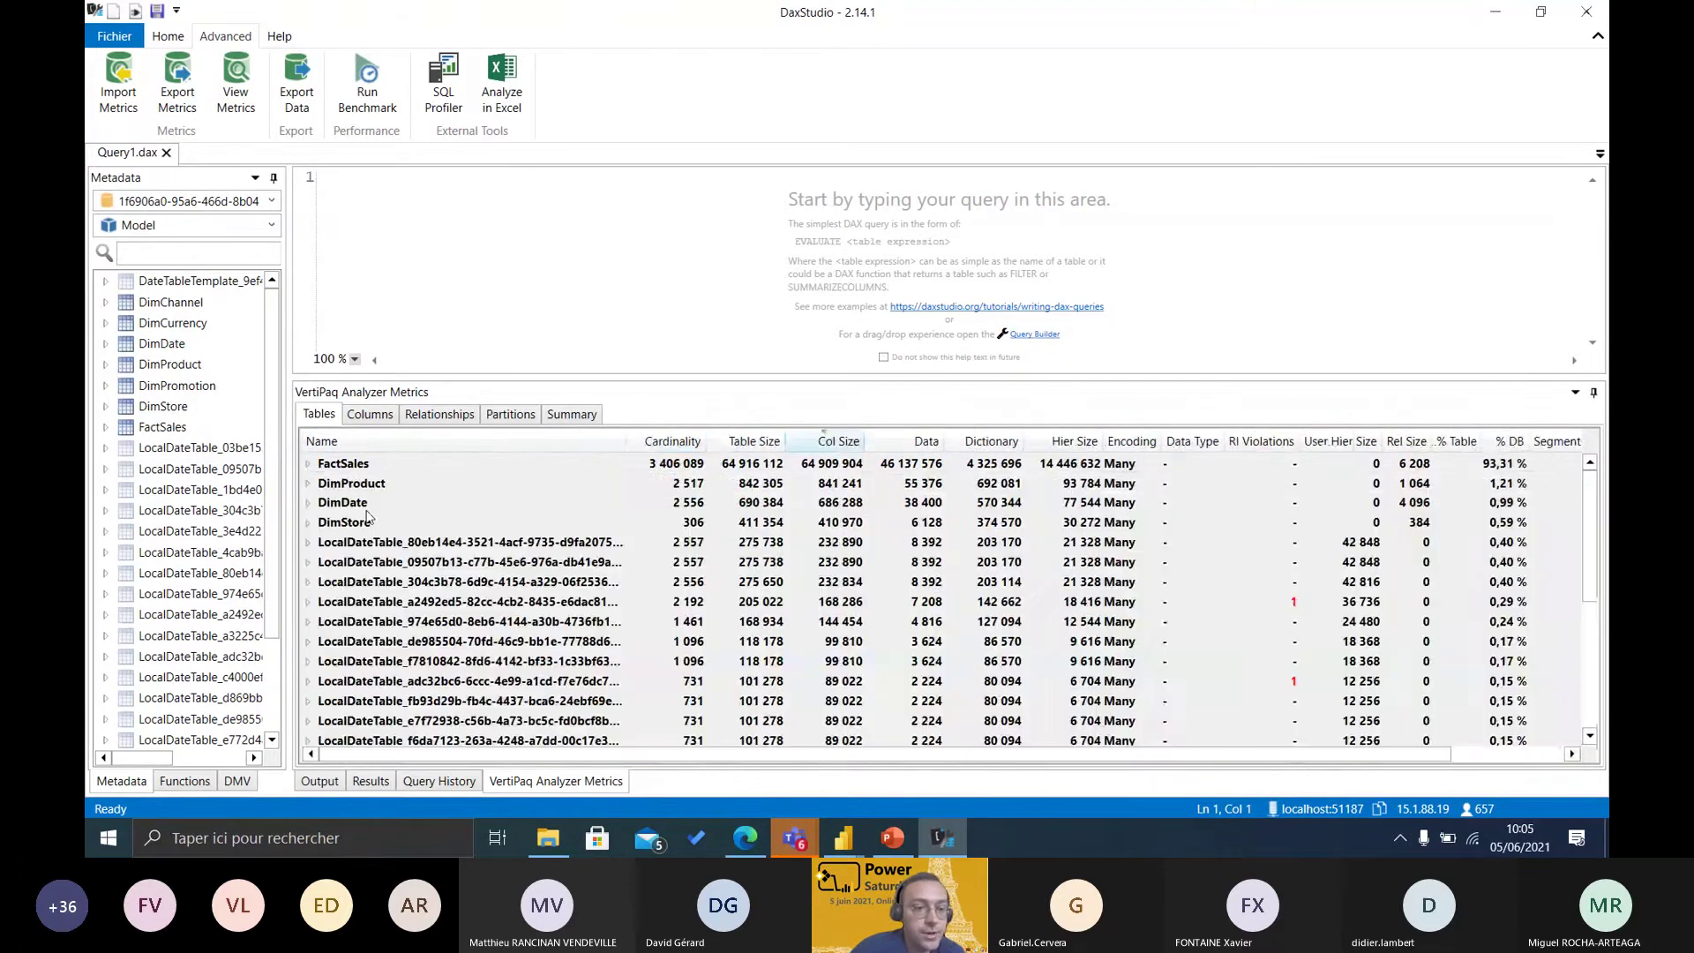
left_click(308, 464)
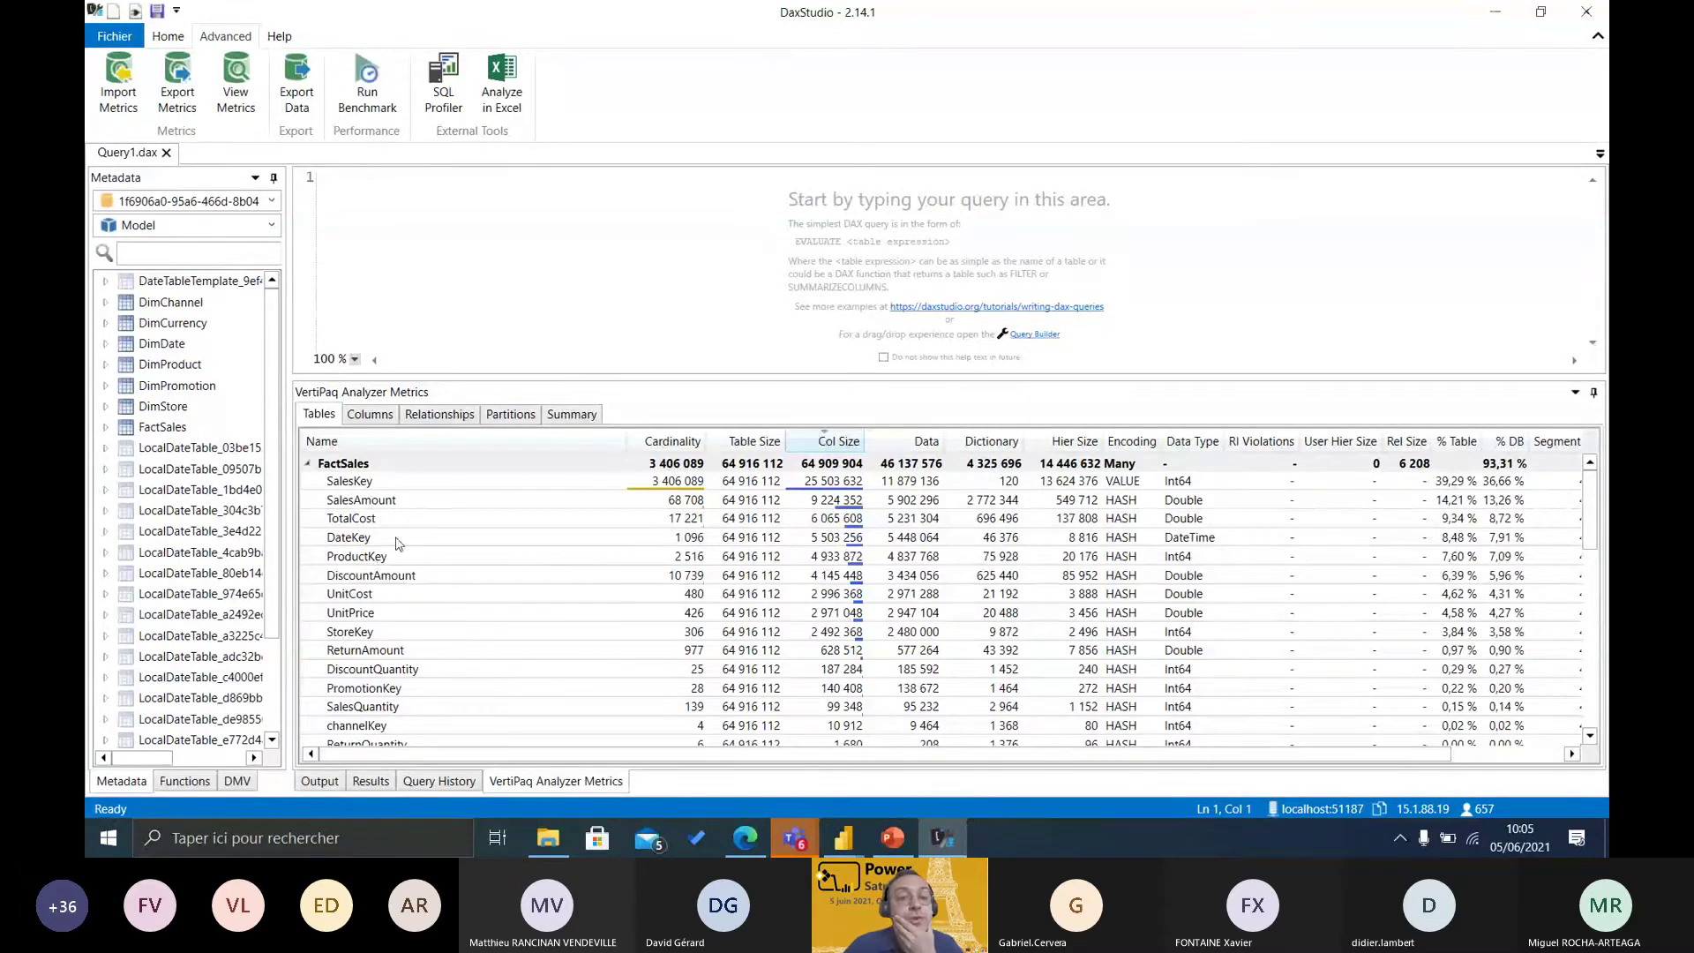
- Check the model's total size in the metrics summary and review the size metrics of individual columns
left_click(572, 415)
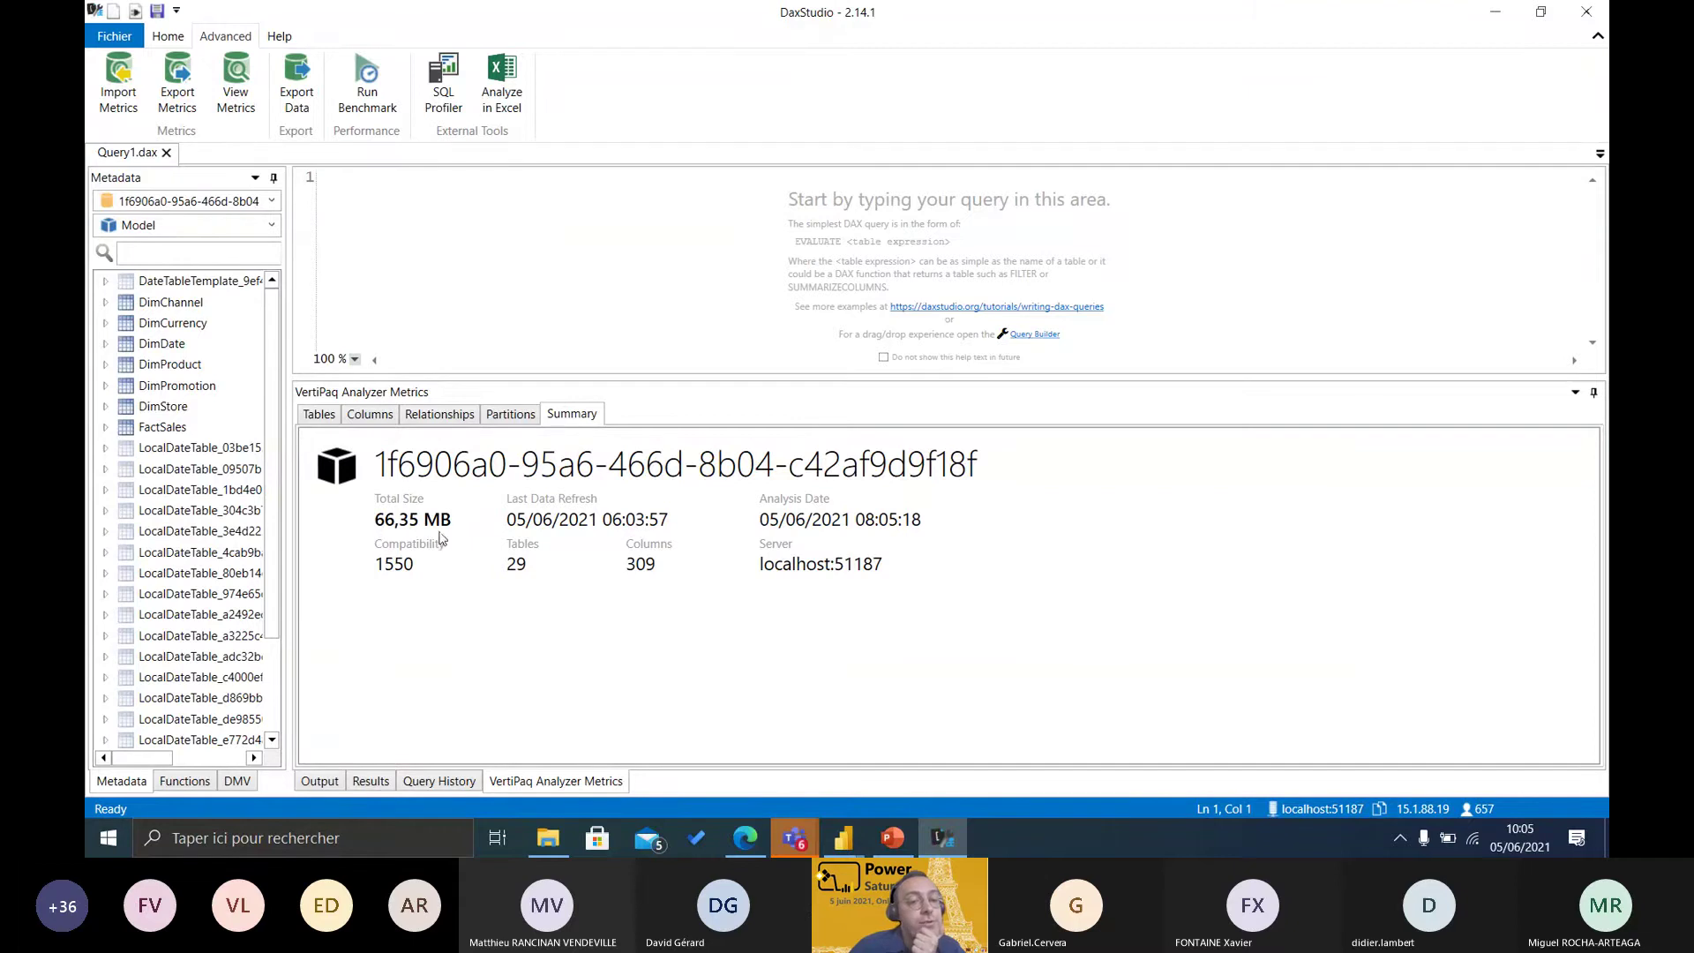
left_click(317, 420)
left_click(364, 421)
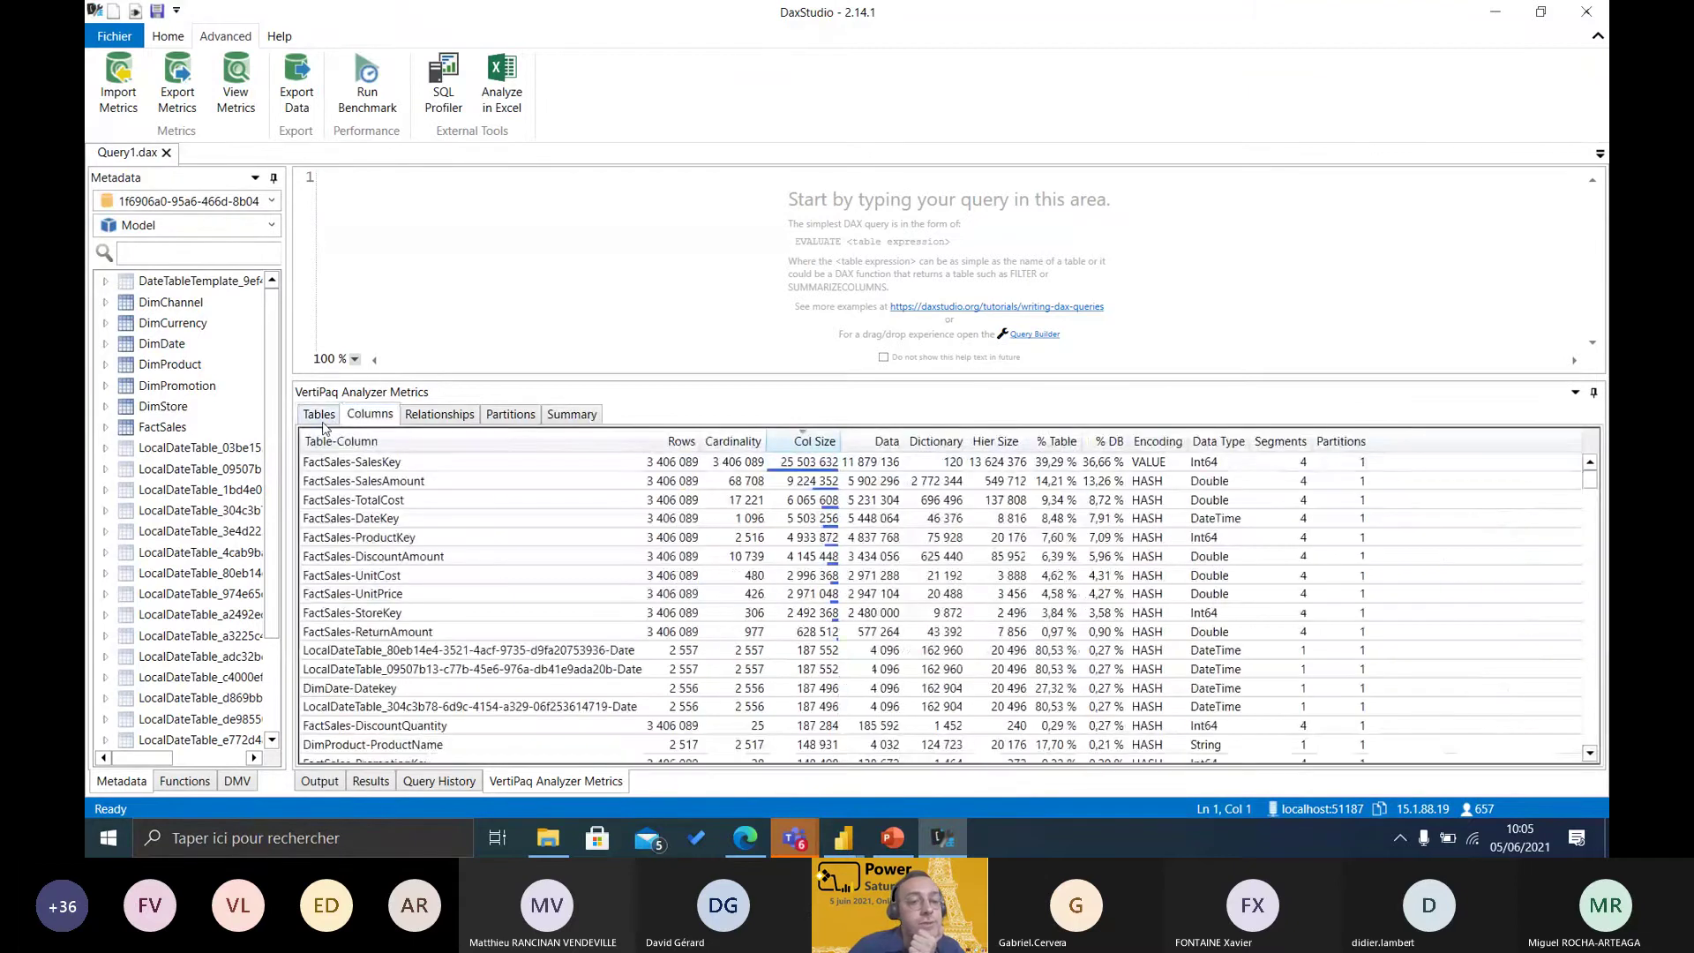
- Examine the cardinality, size and database share of the FactSales columns in the table metrics, and collapse FactSales
left_click(325, 420)
scroll(706, 542, "down", 2)
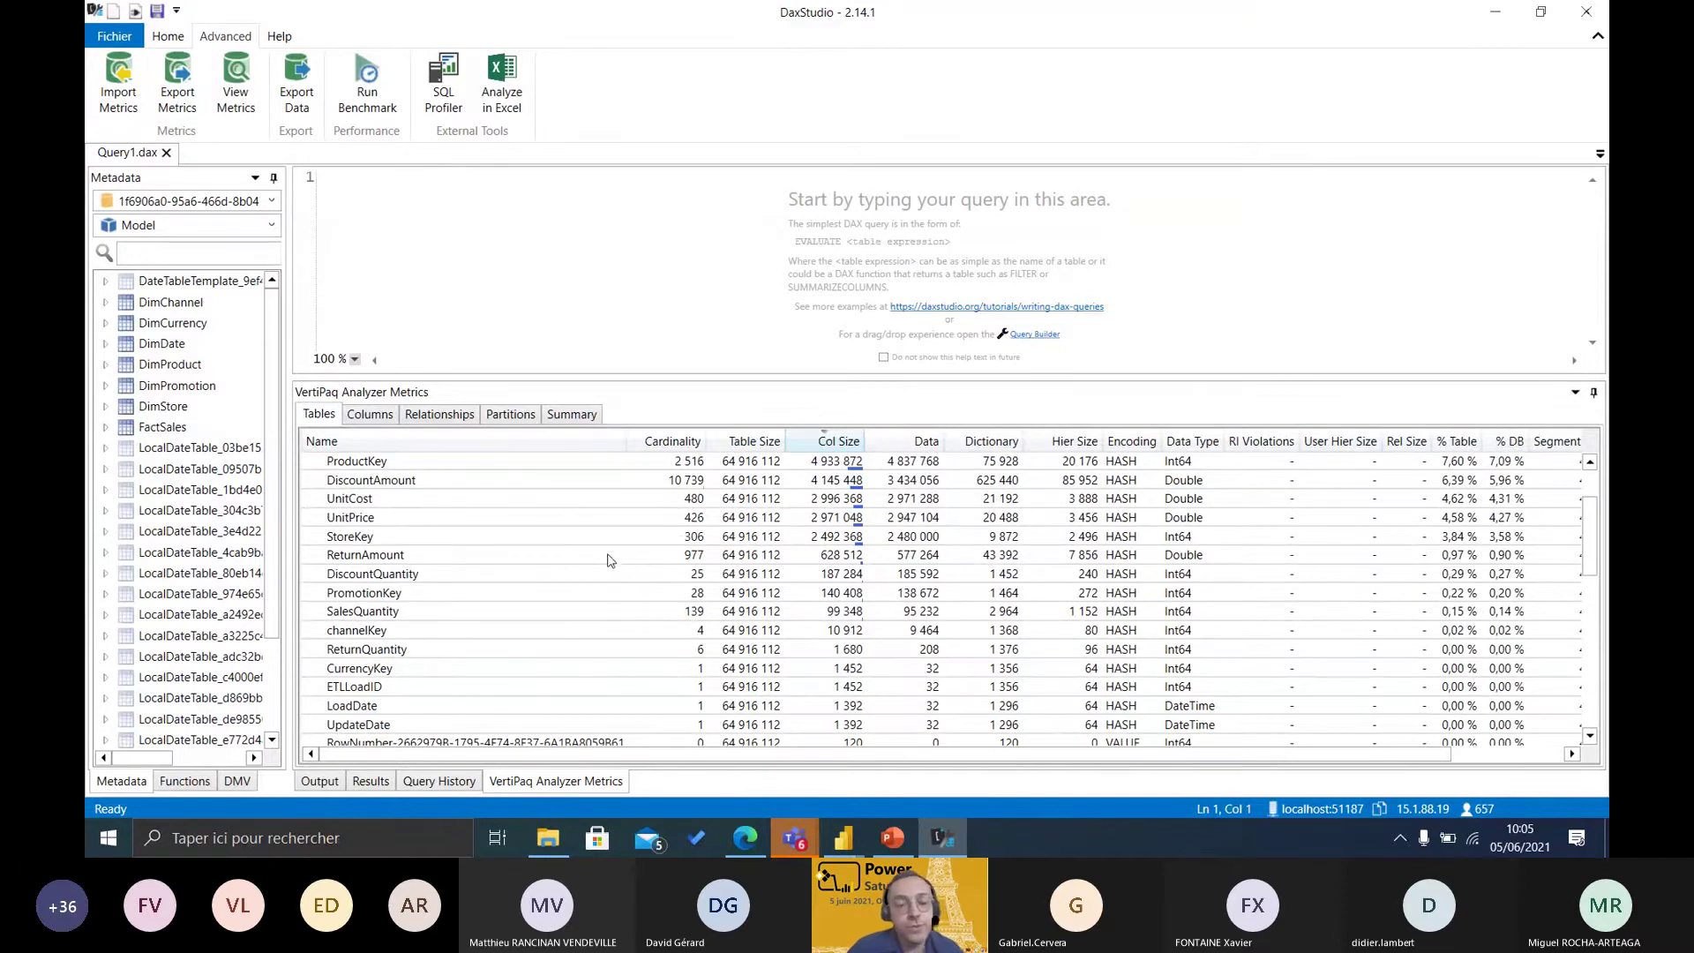
scroll(719, 572, "up", 2)
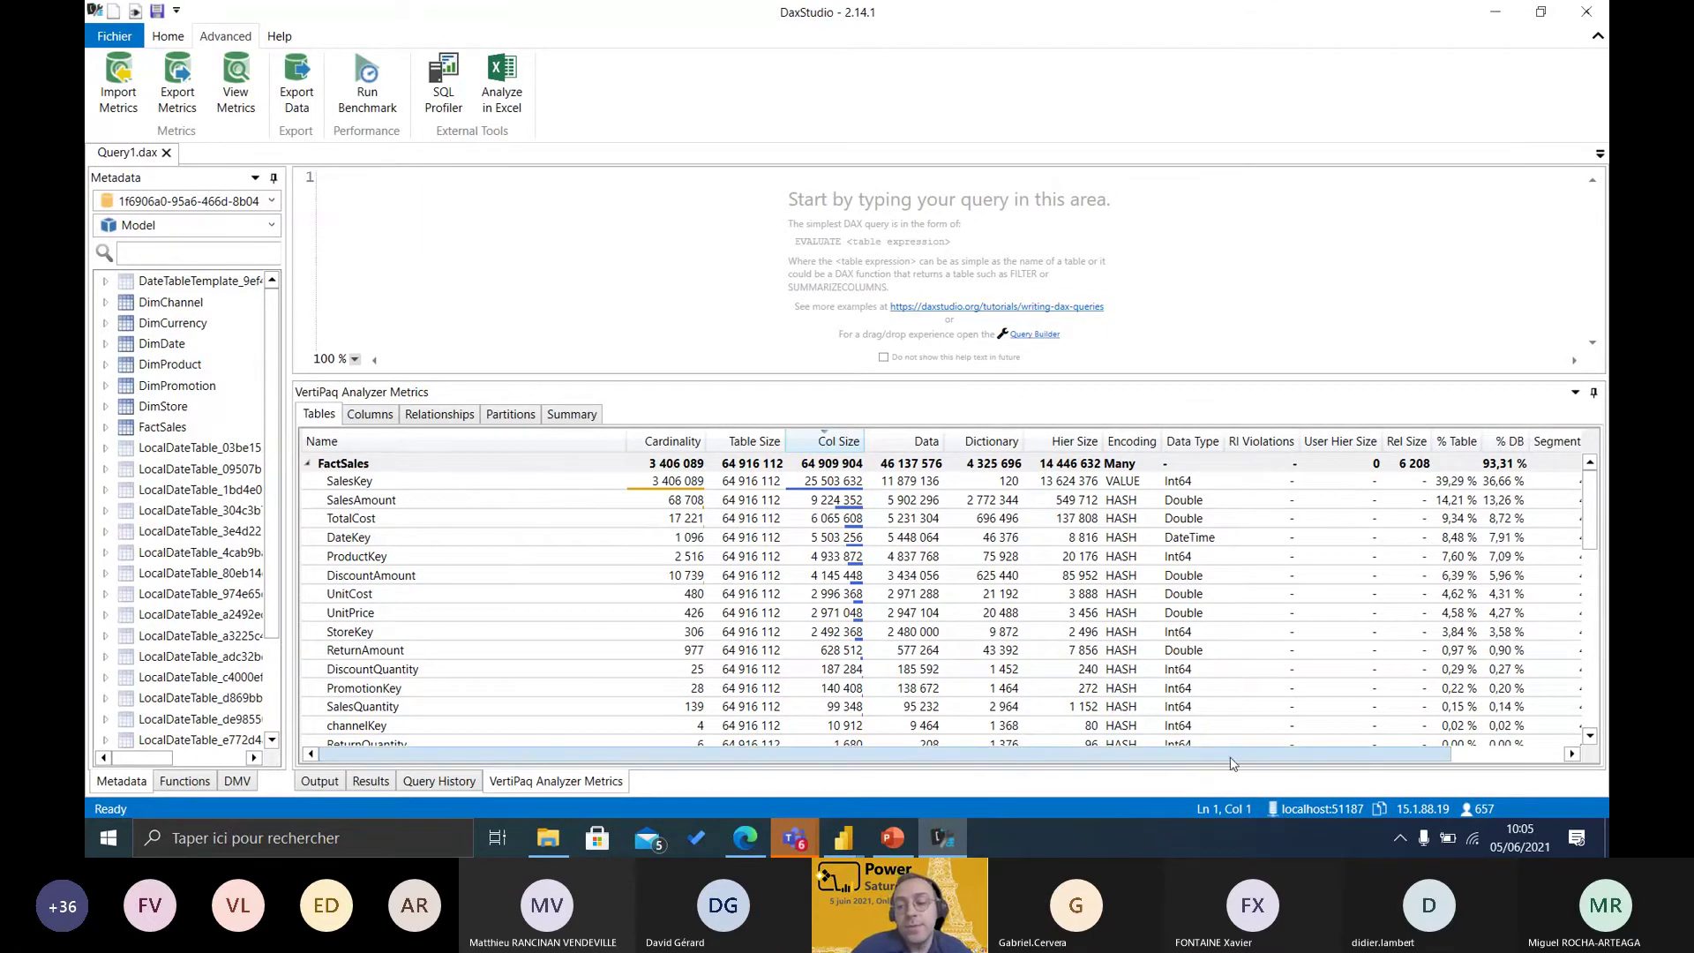
left_click_drag(1235, 764, 1334, 764)
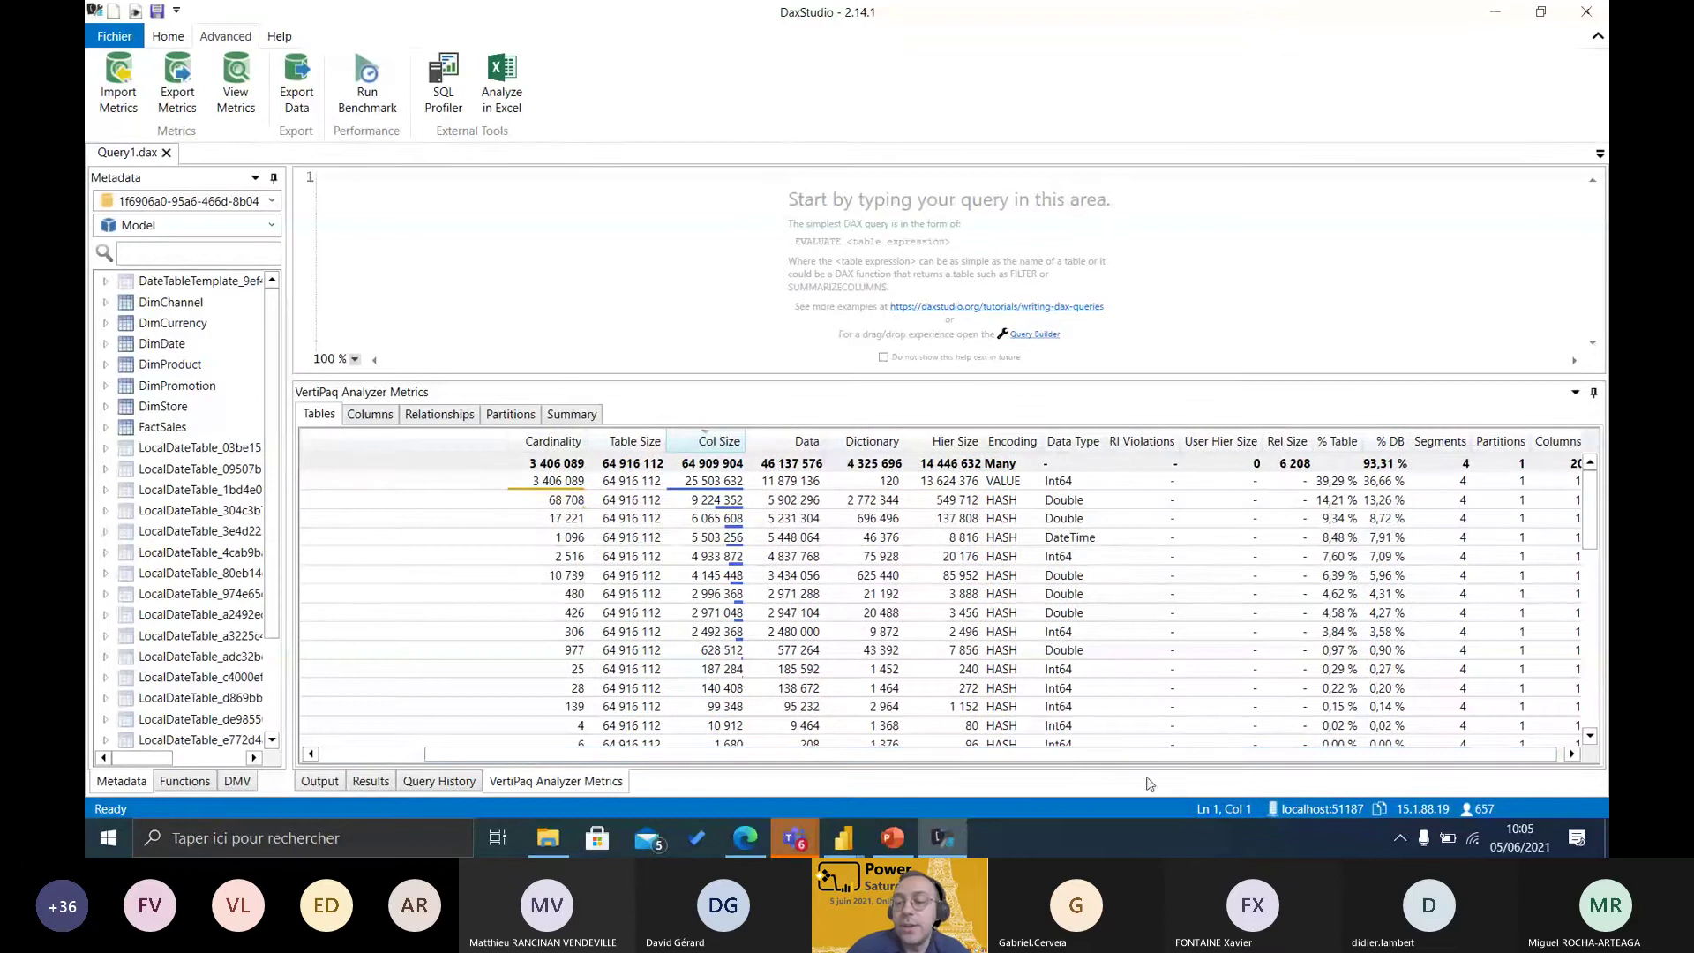
left_click_drag(939, 760, 581, 630)
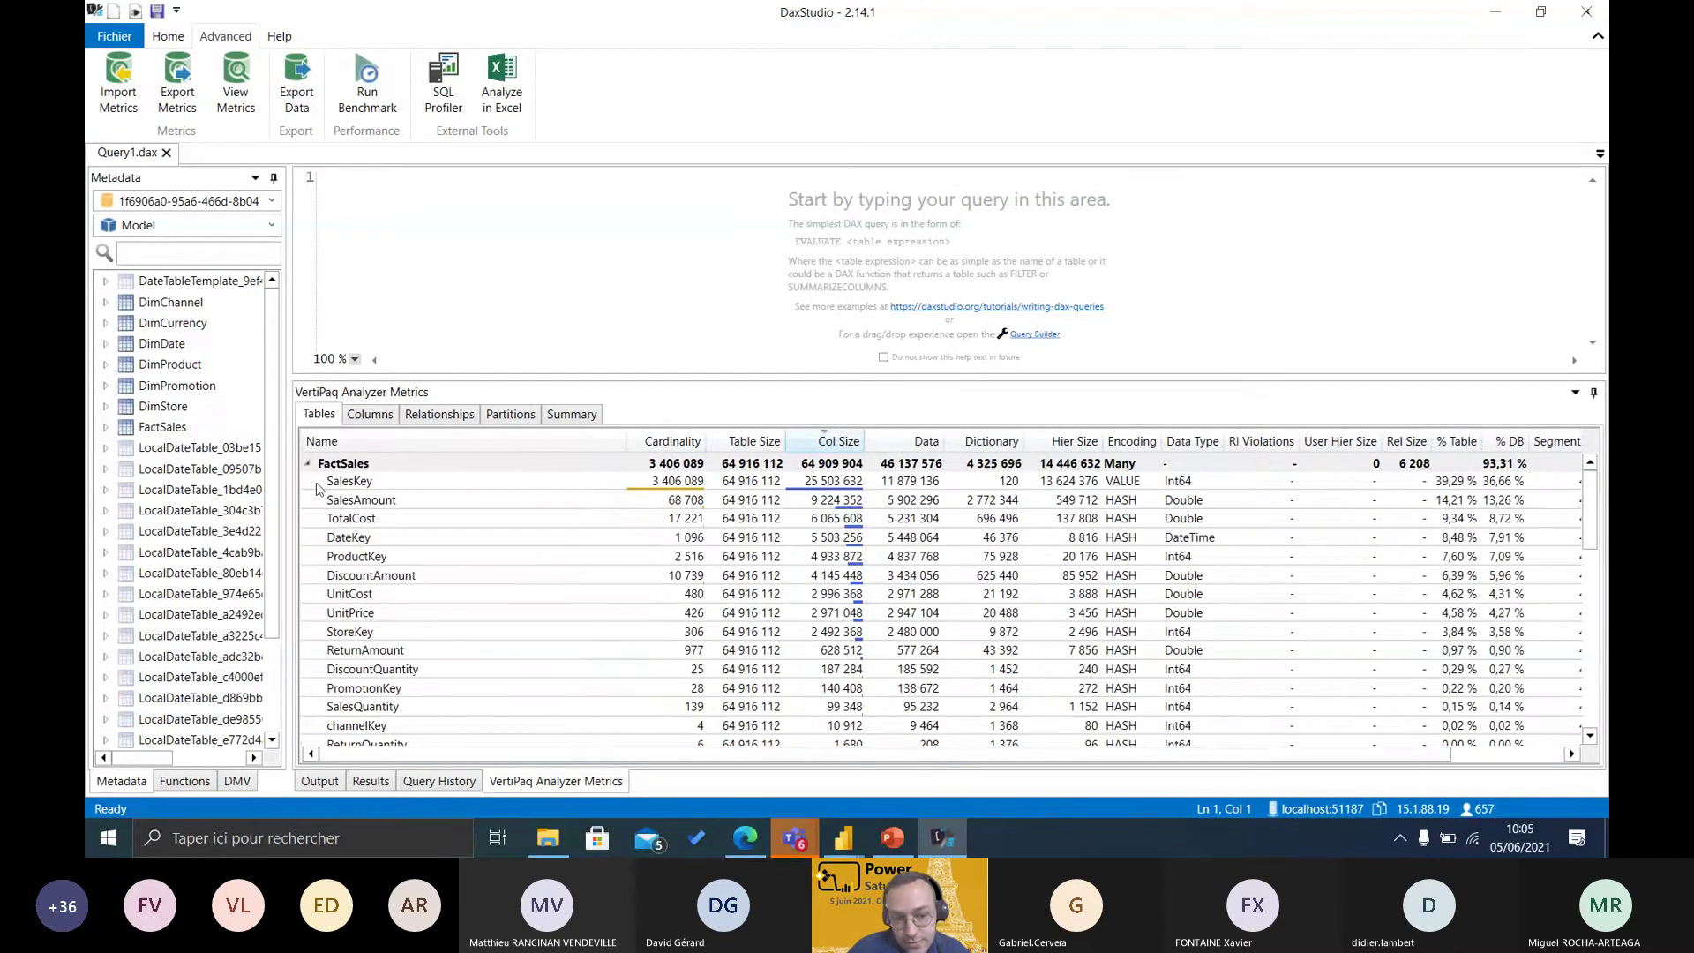
left_click_drag(635, 757, 806, 759)
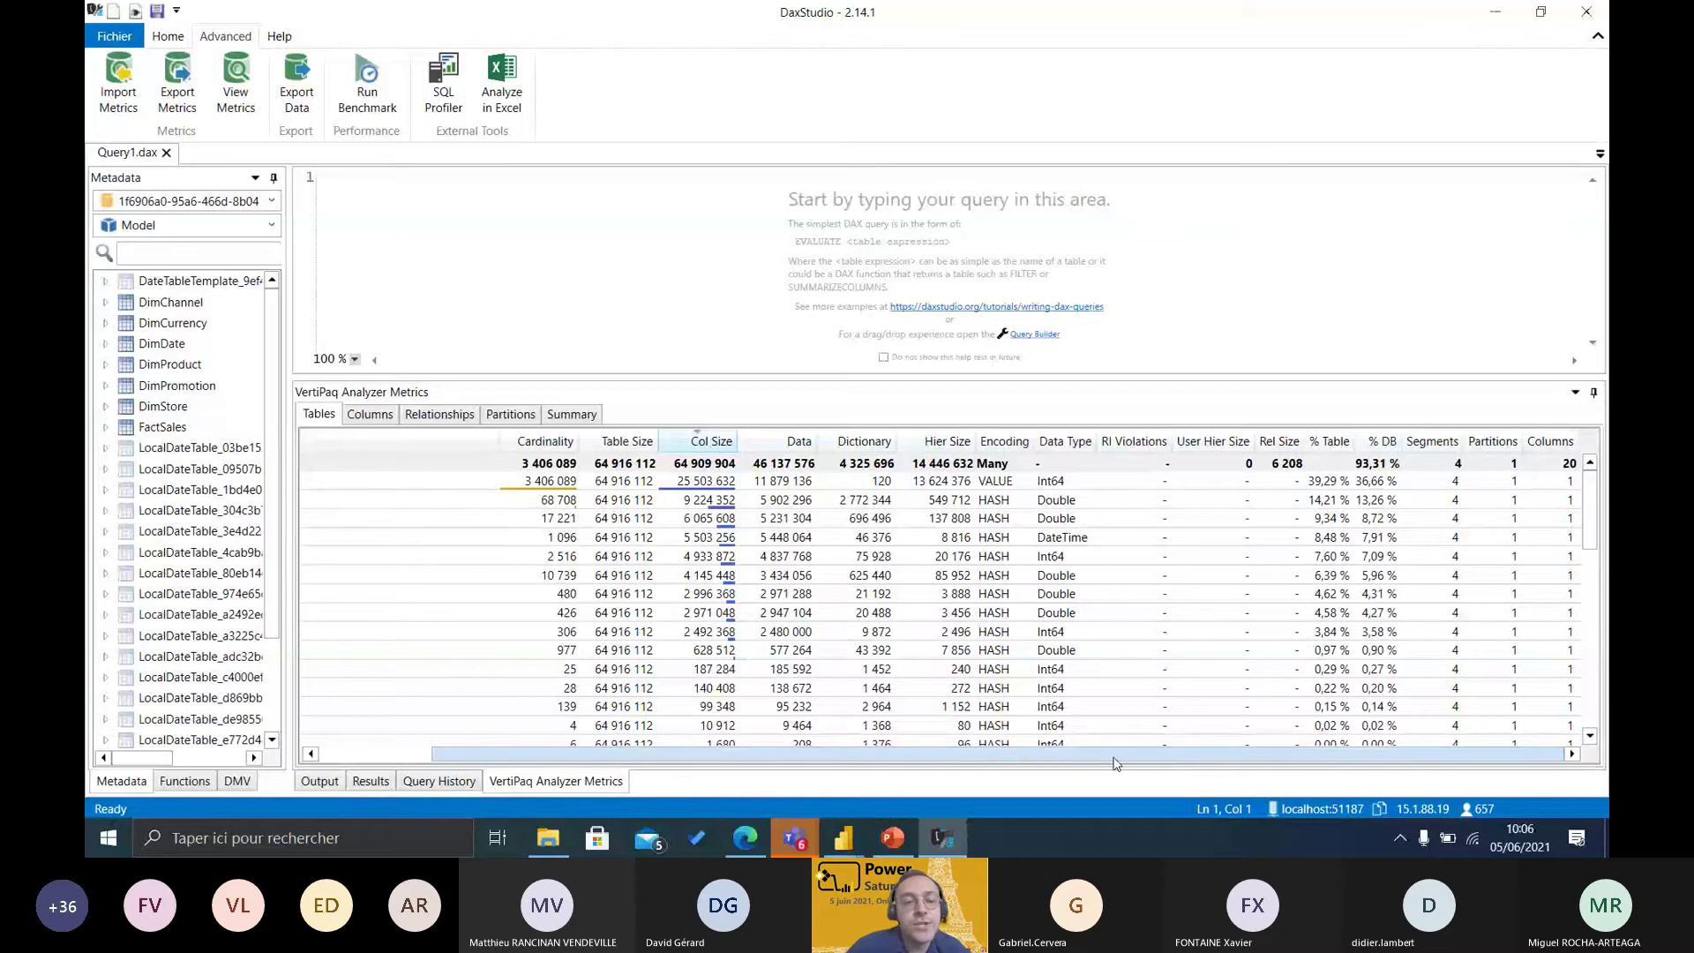
left_click_drag(1116, 759, 1001, 759)
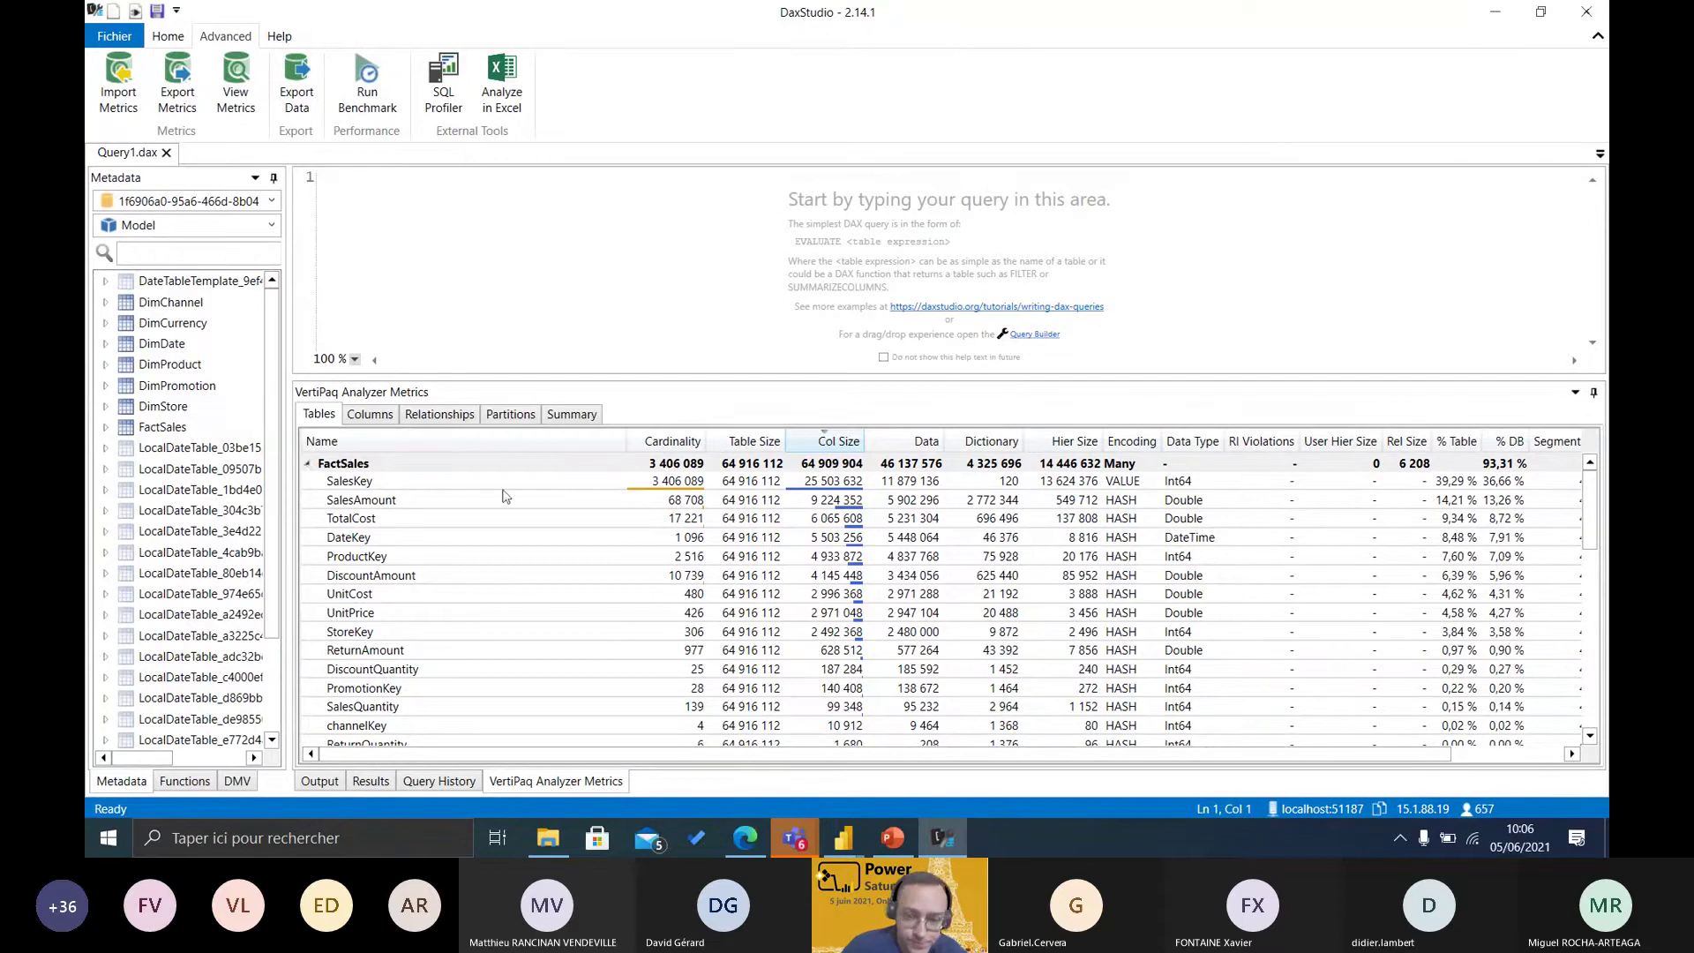
left_click(308, 466)
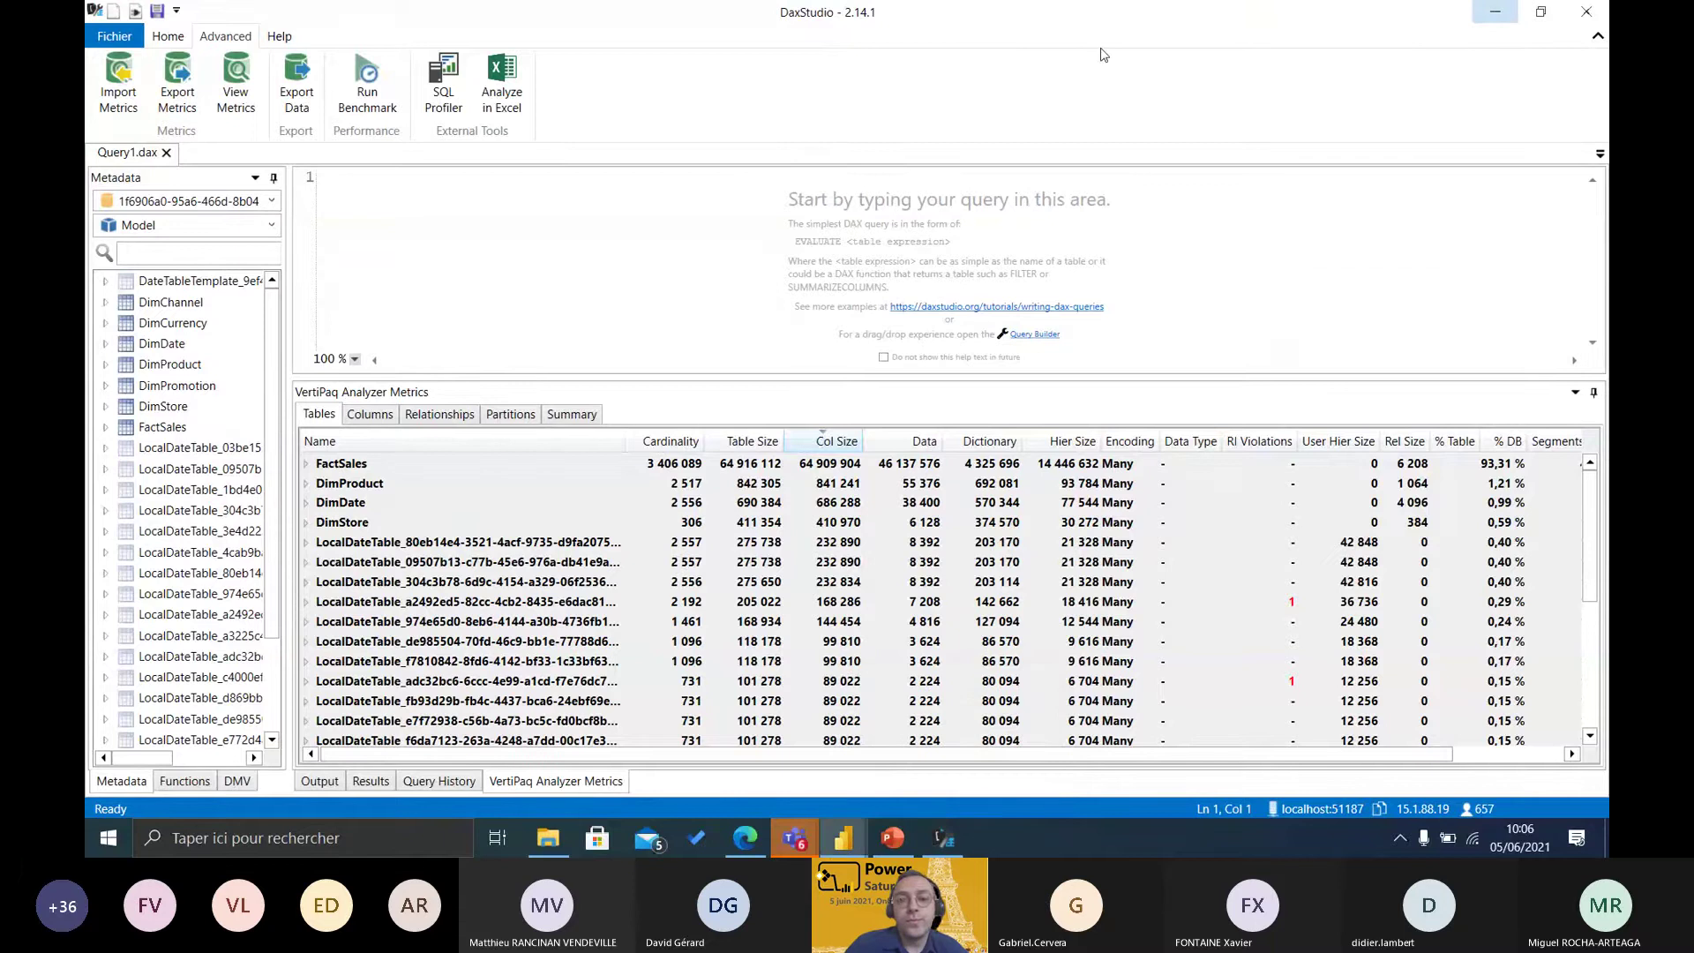
- Leave DAX Studio open in the background and return to the Power Saturday report in Power BI Desktop
key("alt+Tab")
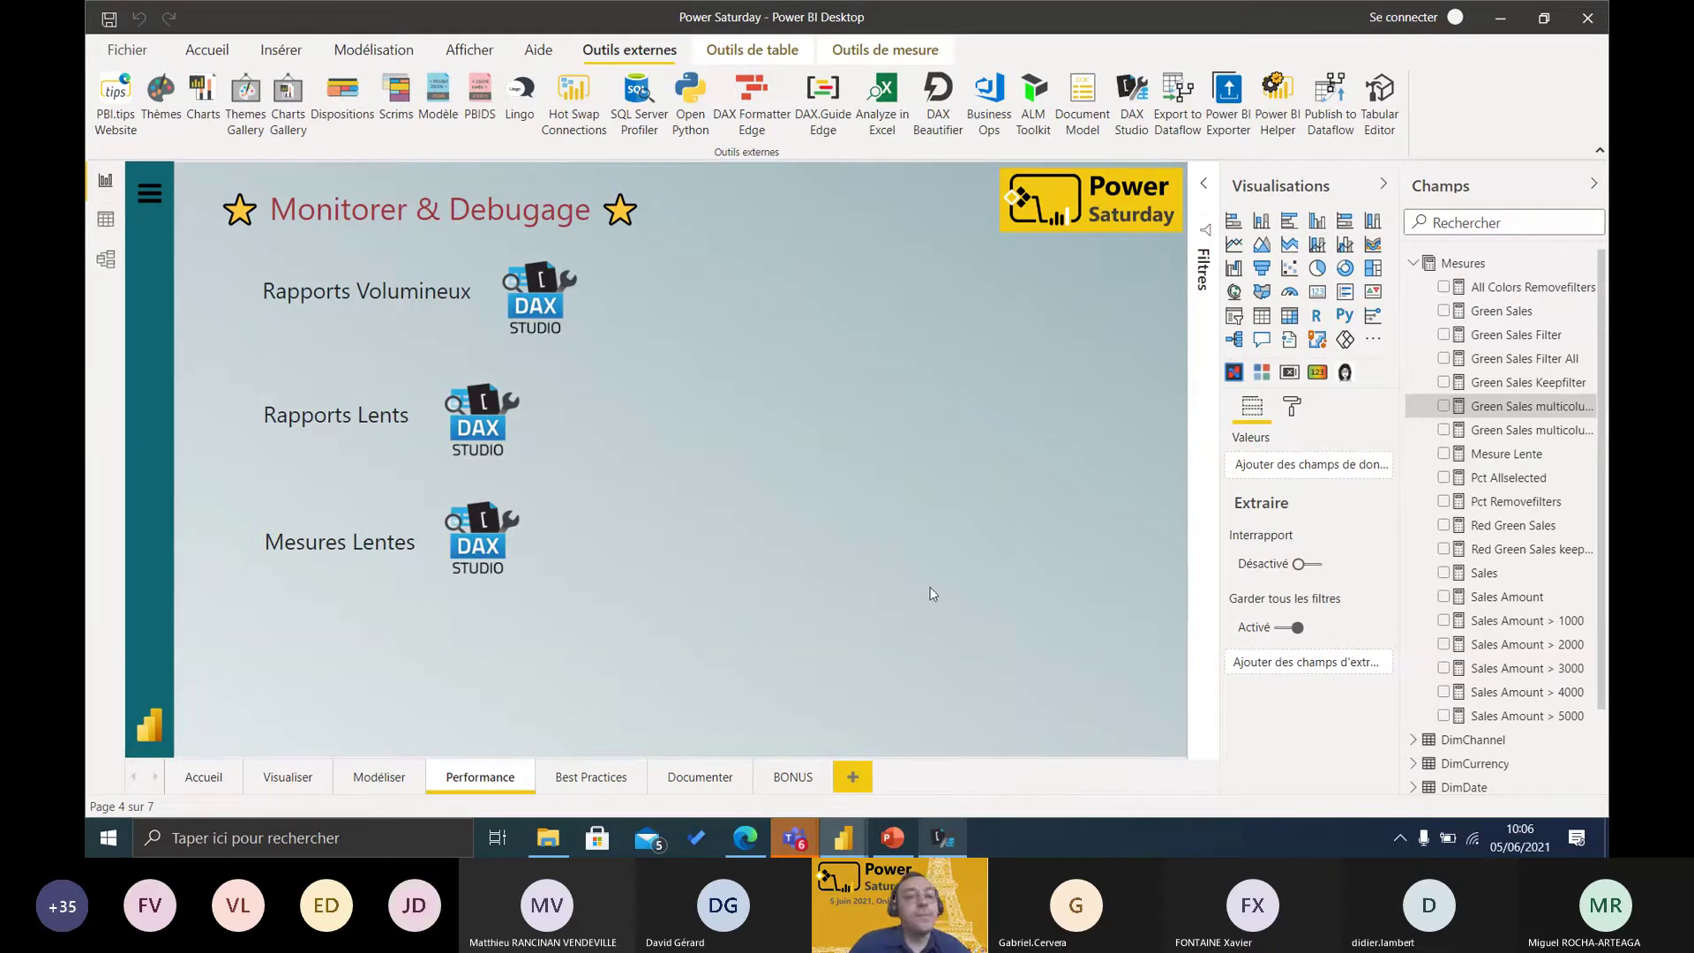
left_click(942, 837)
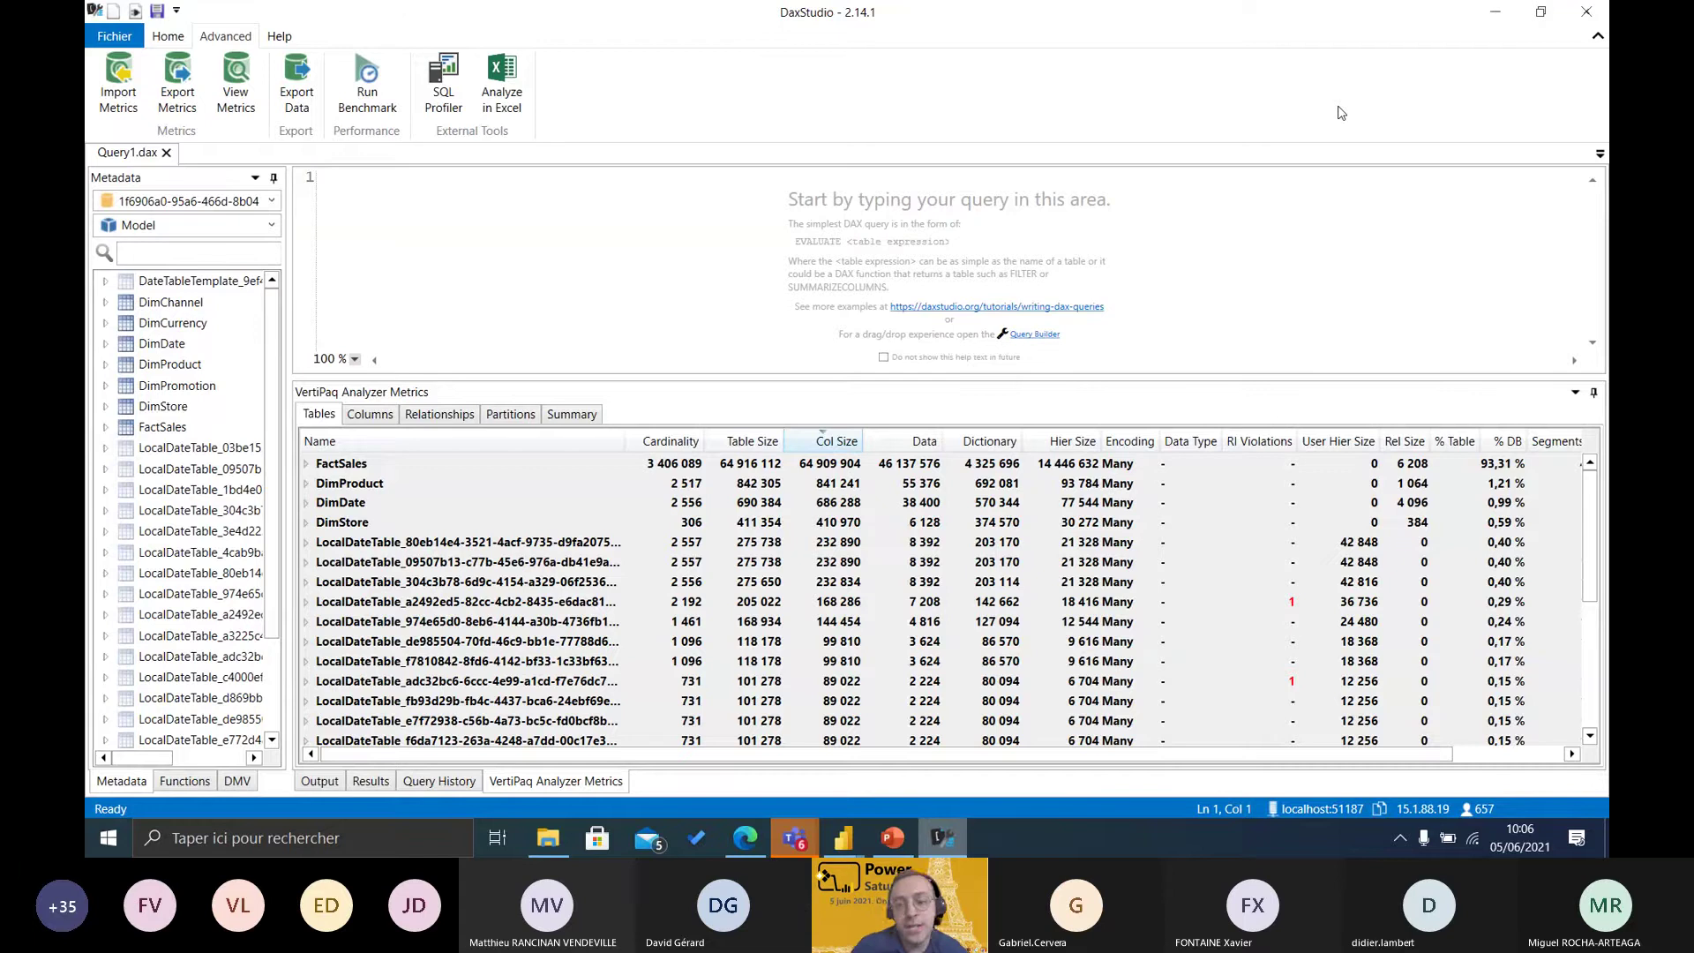
left_click(1496, 11)
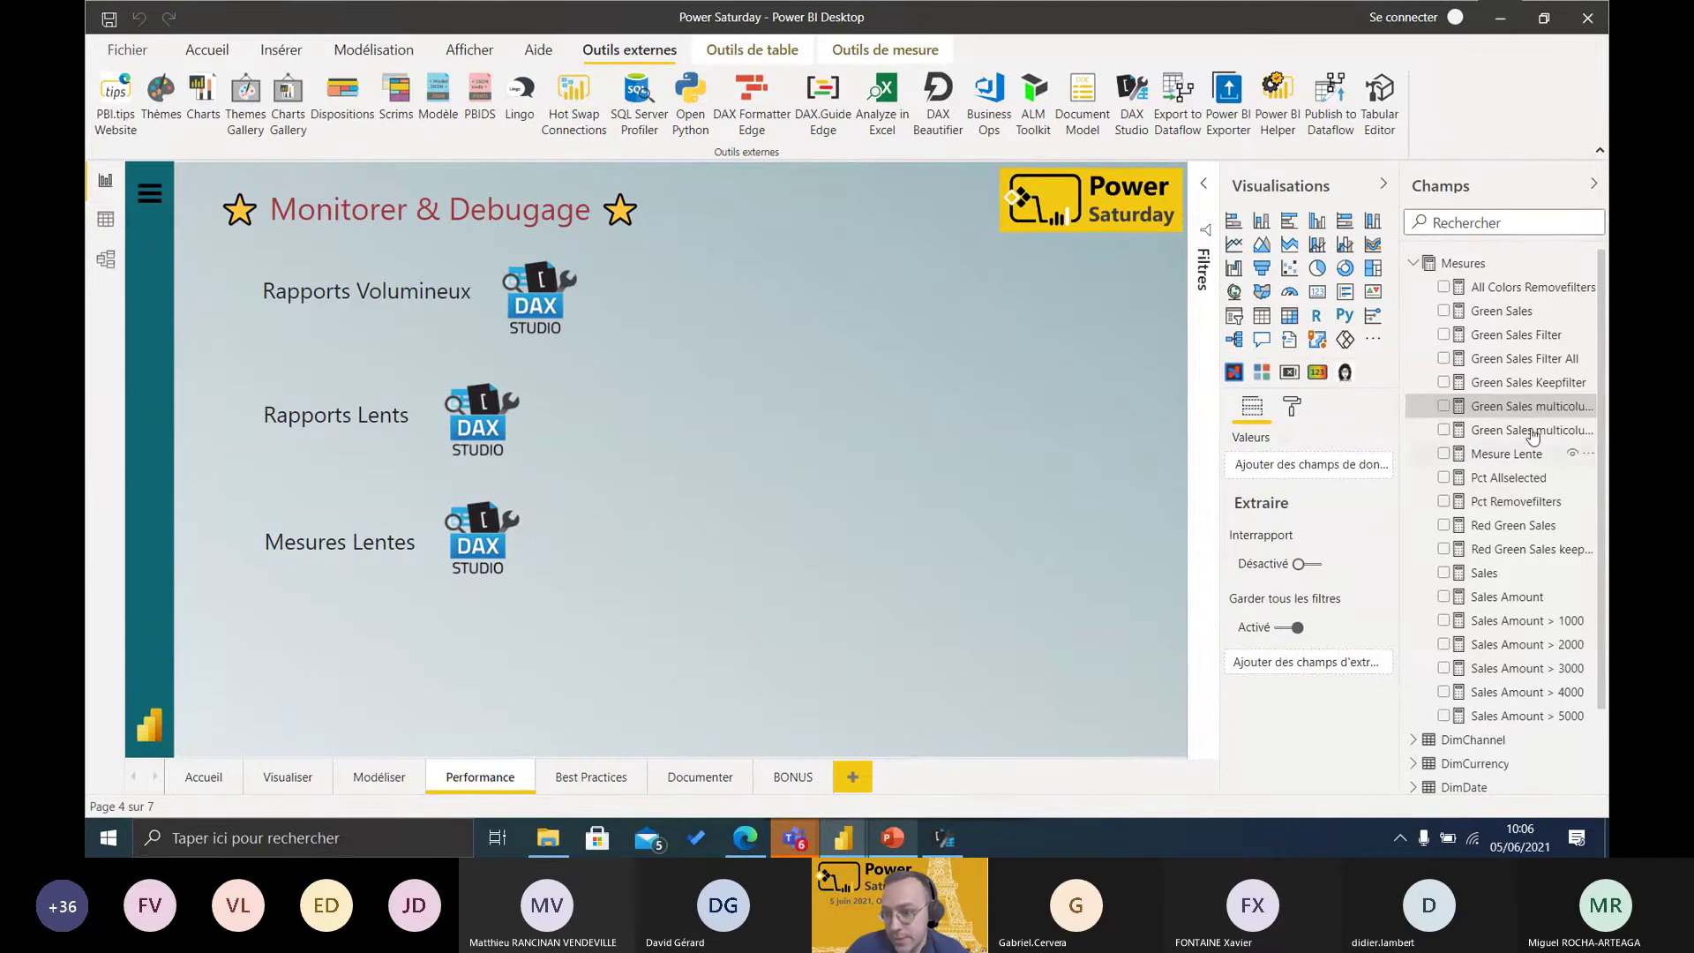
- Open the formula of the Mesure Lente measure and highlight its whole definition for review
left_click(1491, 222)
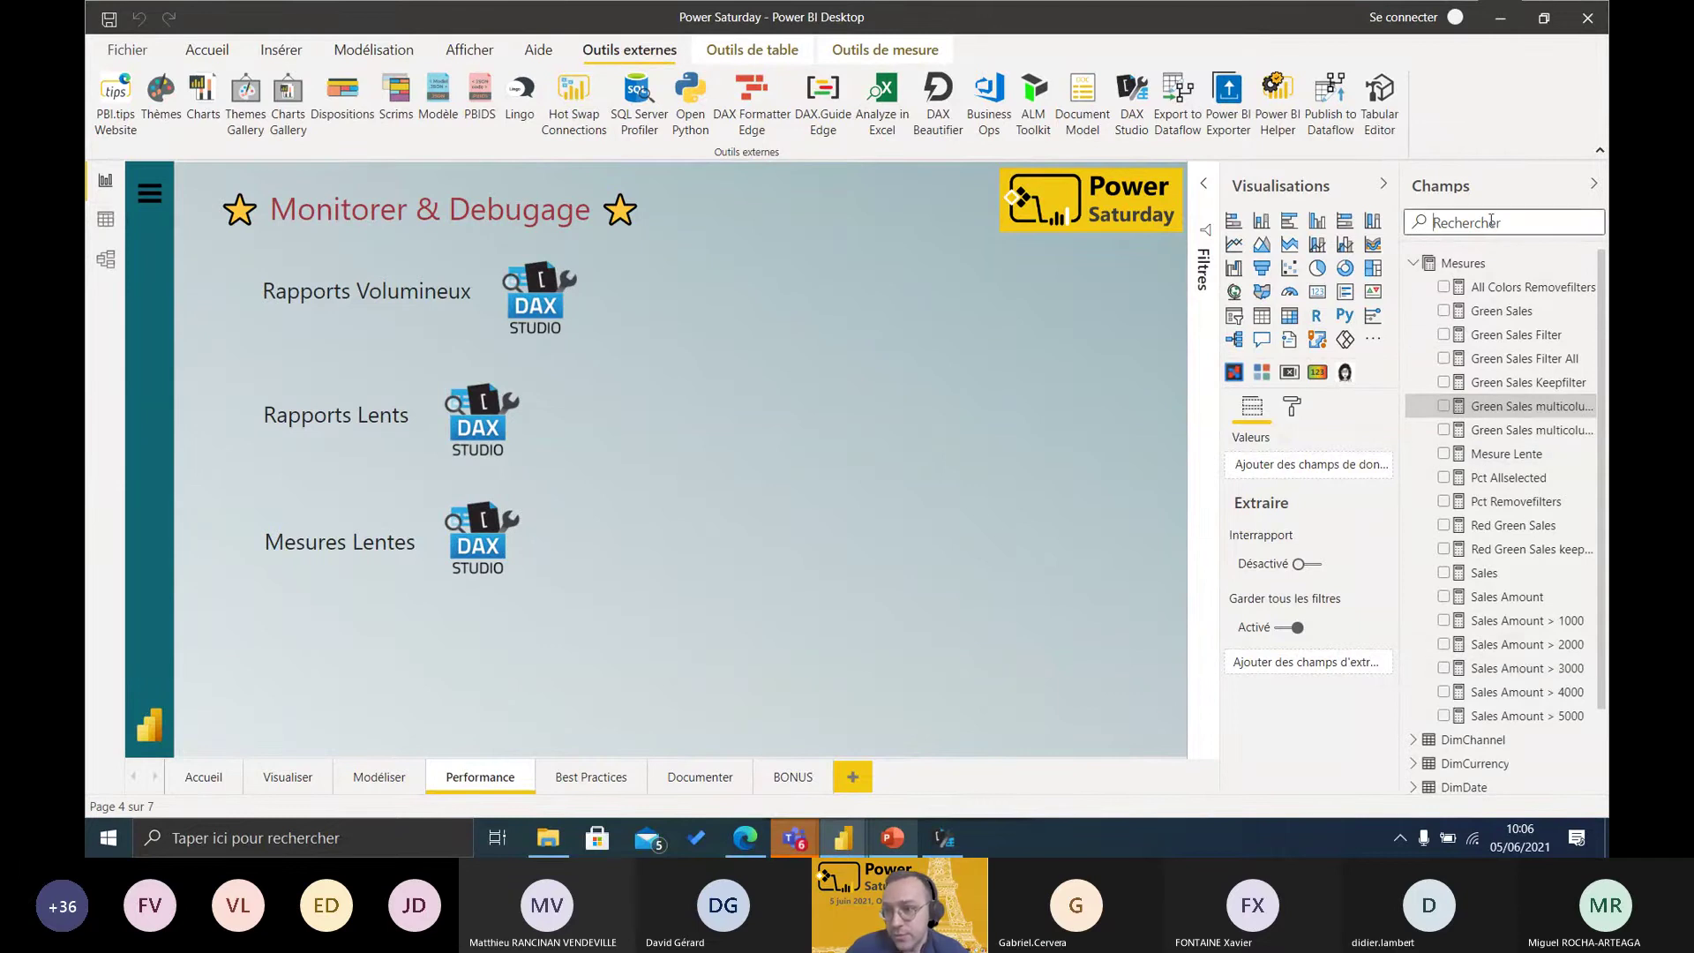
left_click(1519, 454)
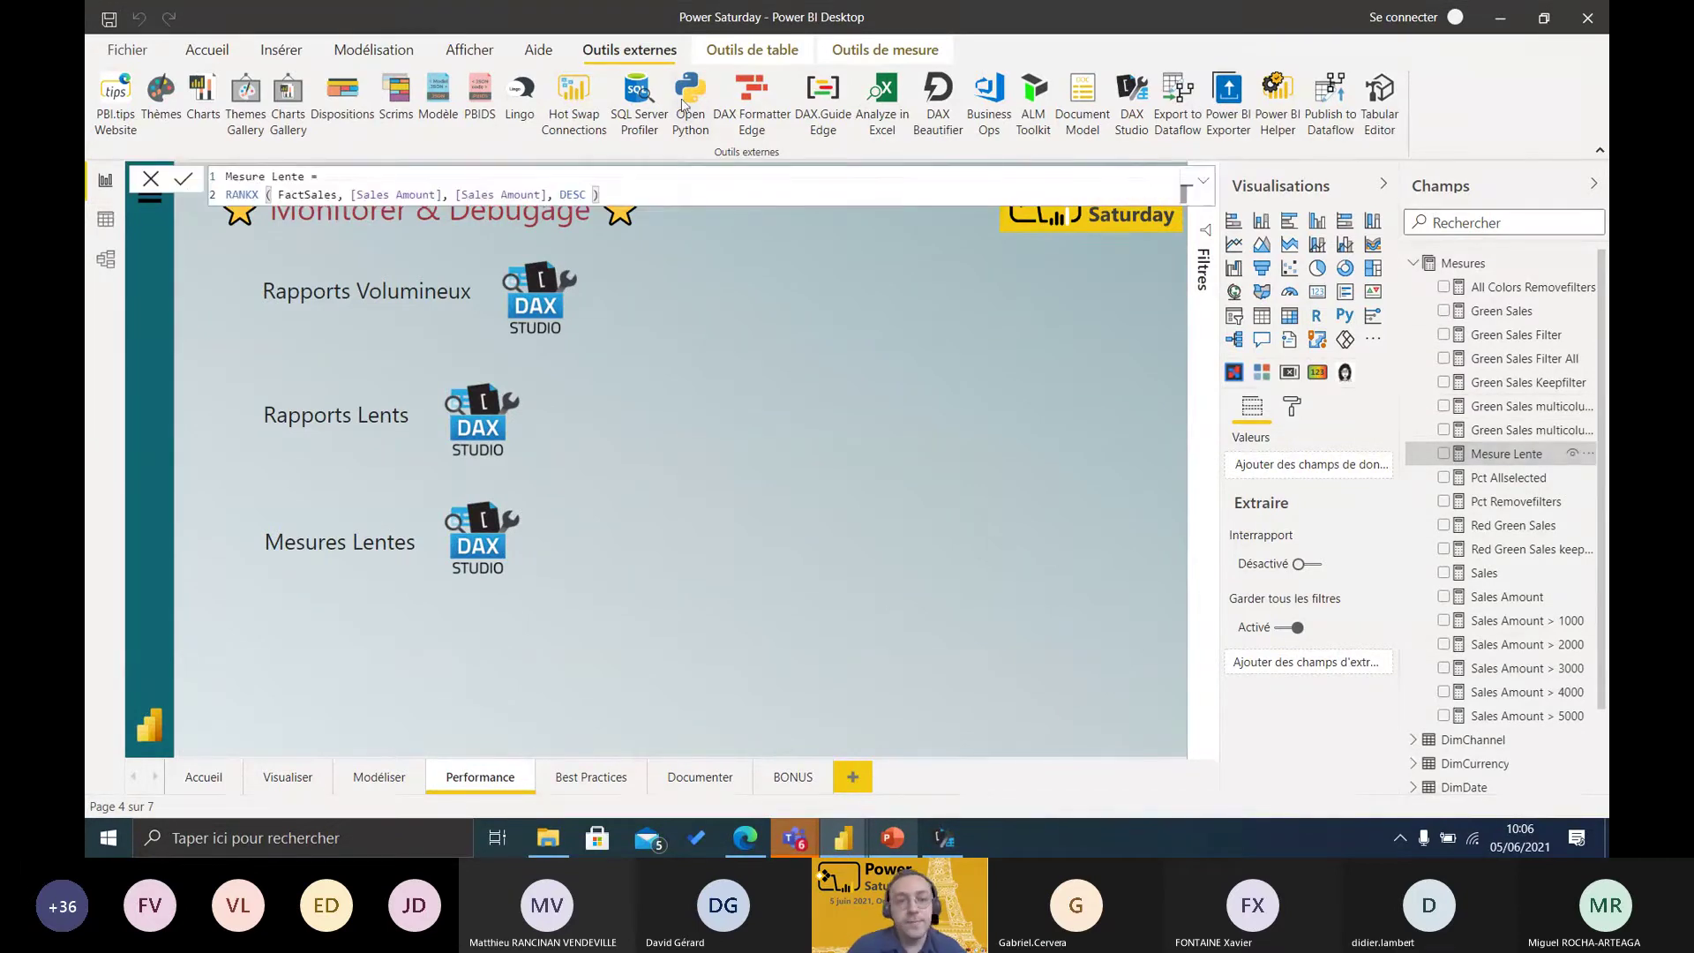
key("ctrl+a")
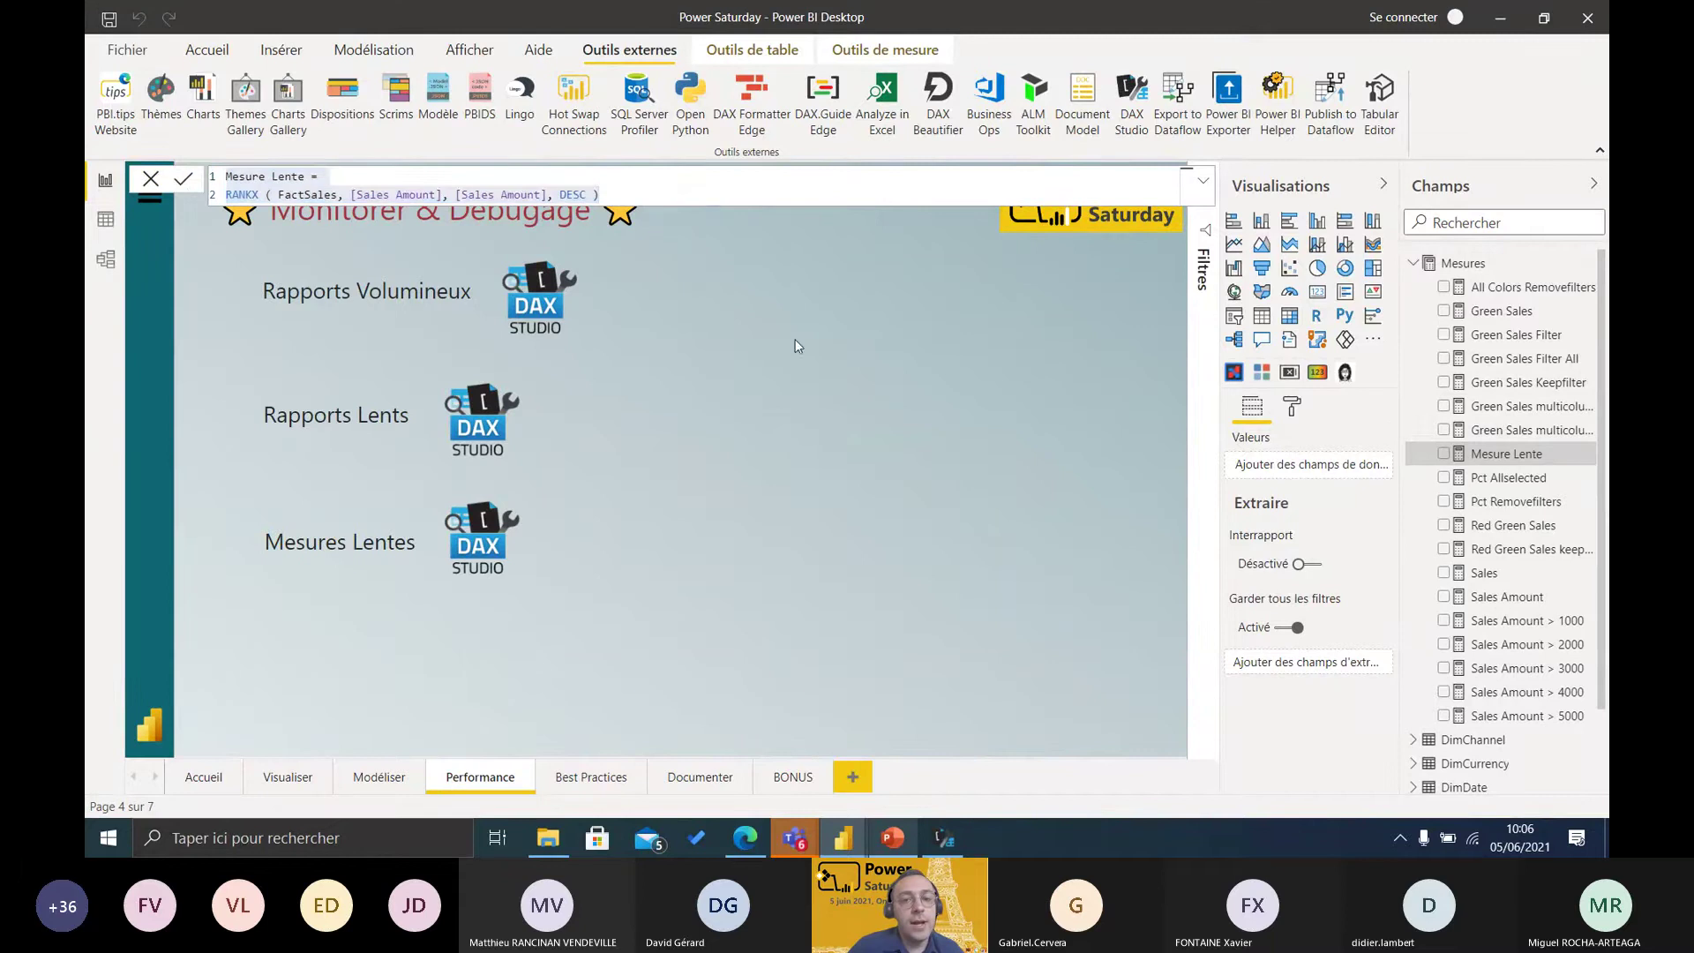
- Switch to the Contoso report and move the SalesKey and Mesure Lente table visual to the middle of the page
mouse_move(842, 838)
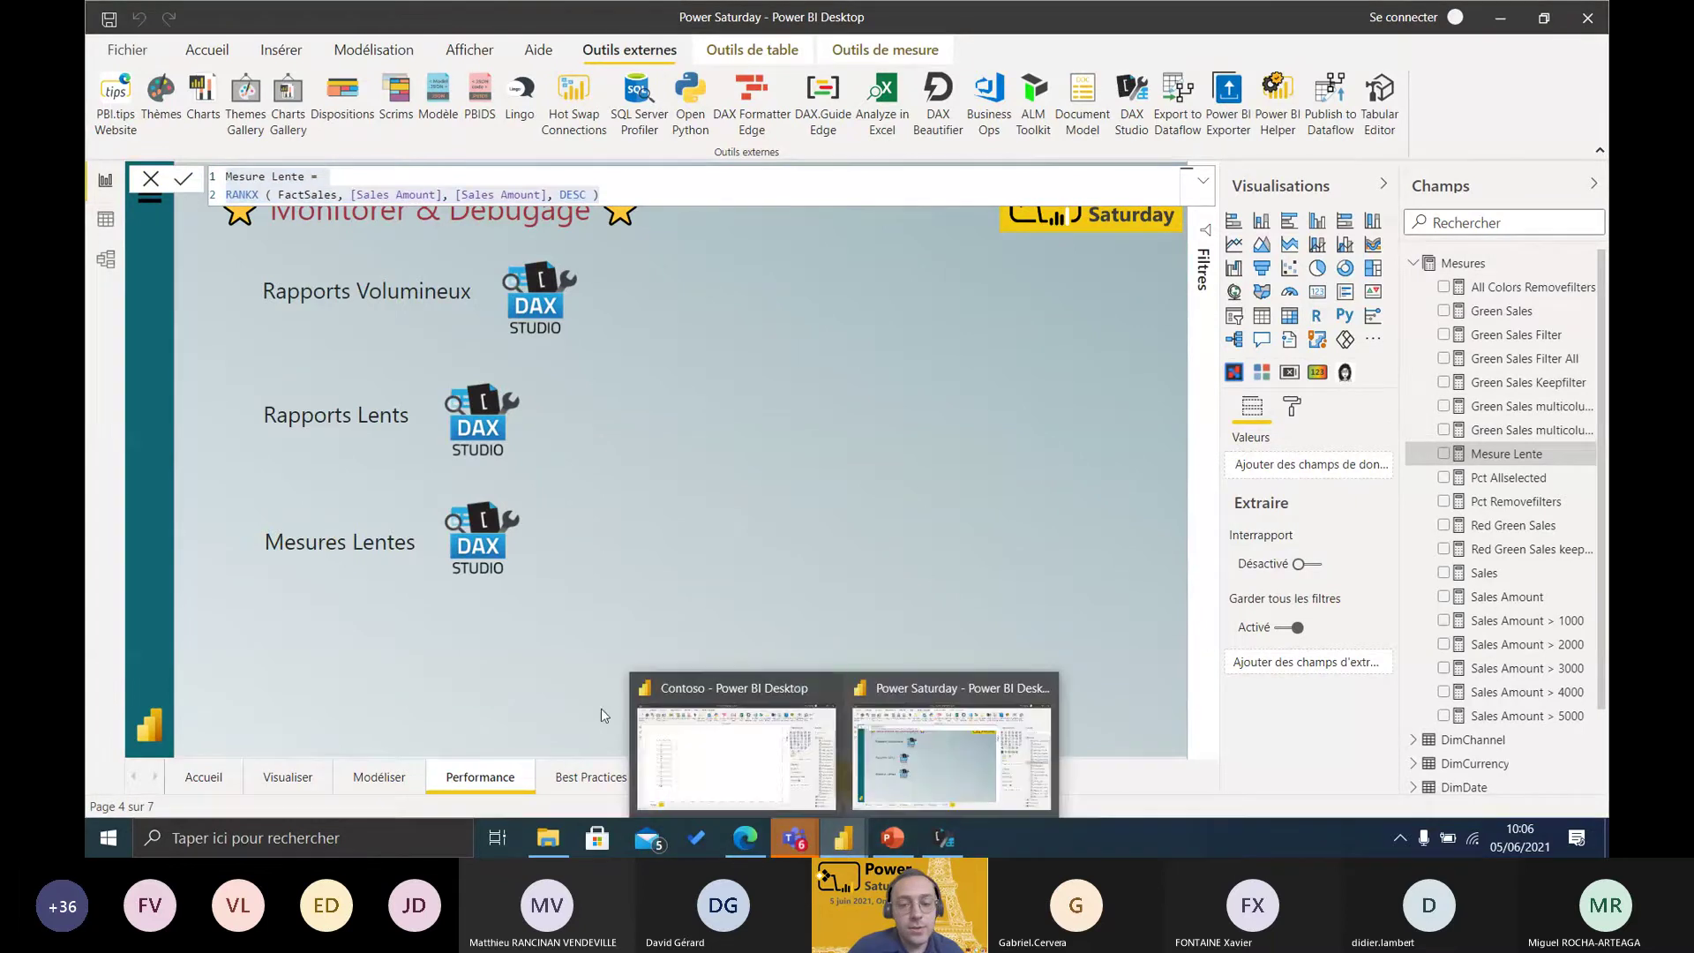
left_click(672, 781)
scroll(399, 421, "down", 10)
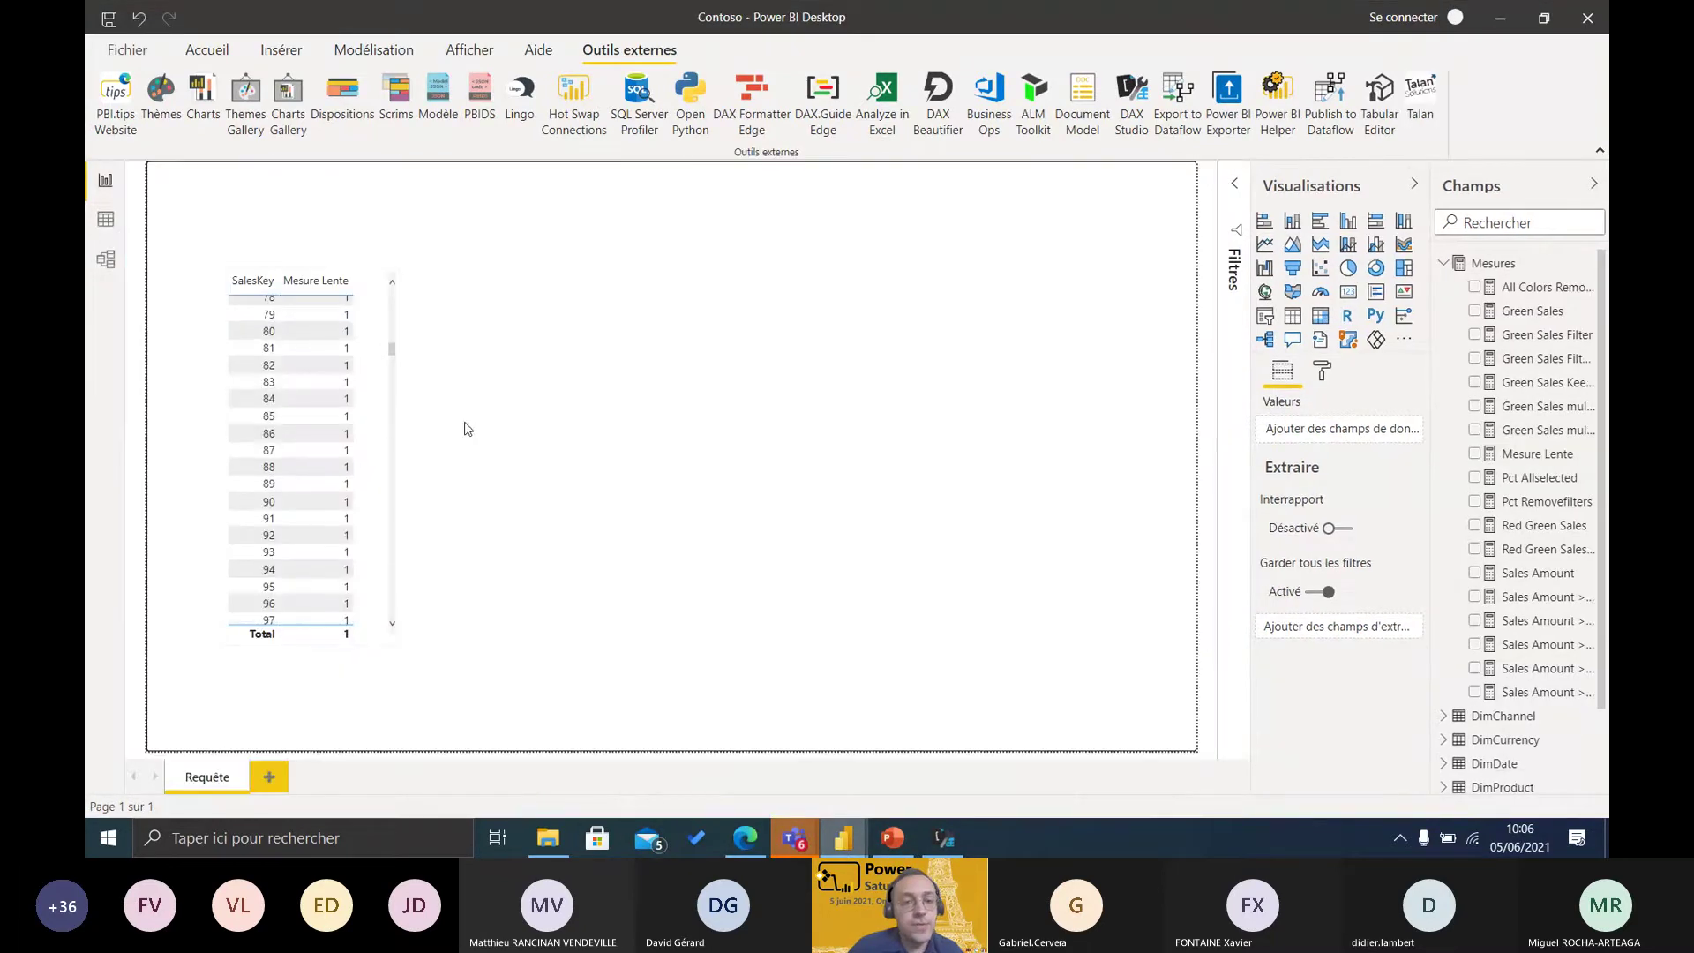
left_click(393, 464)
left_click_drag(398, 471, 753, 458)
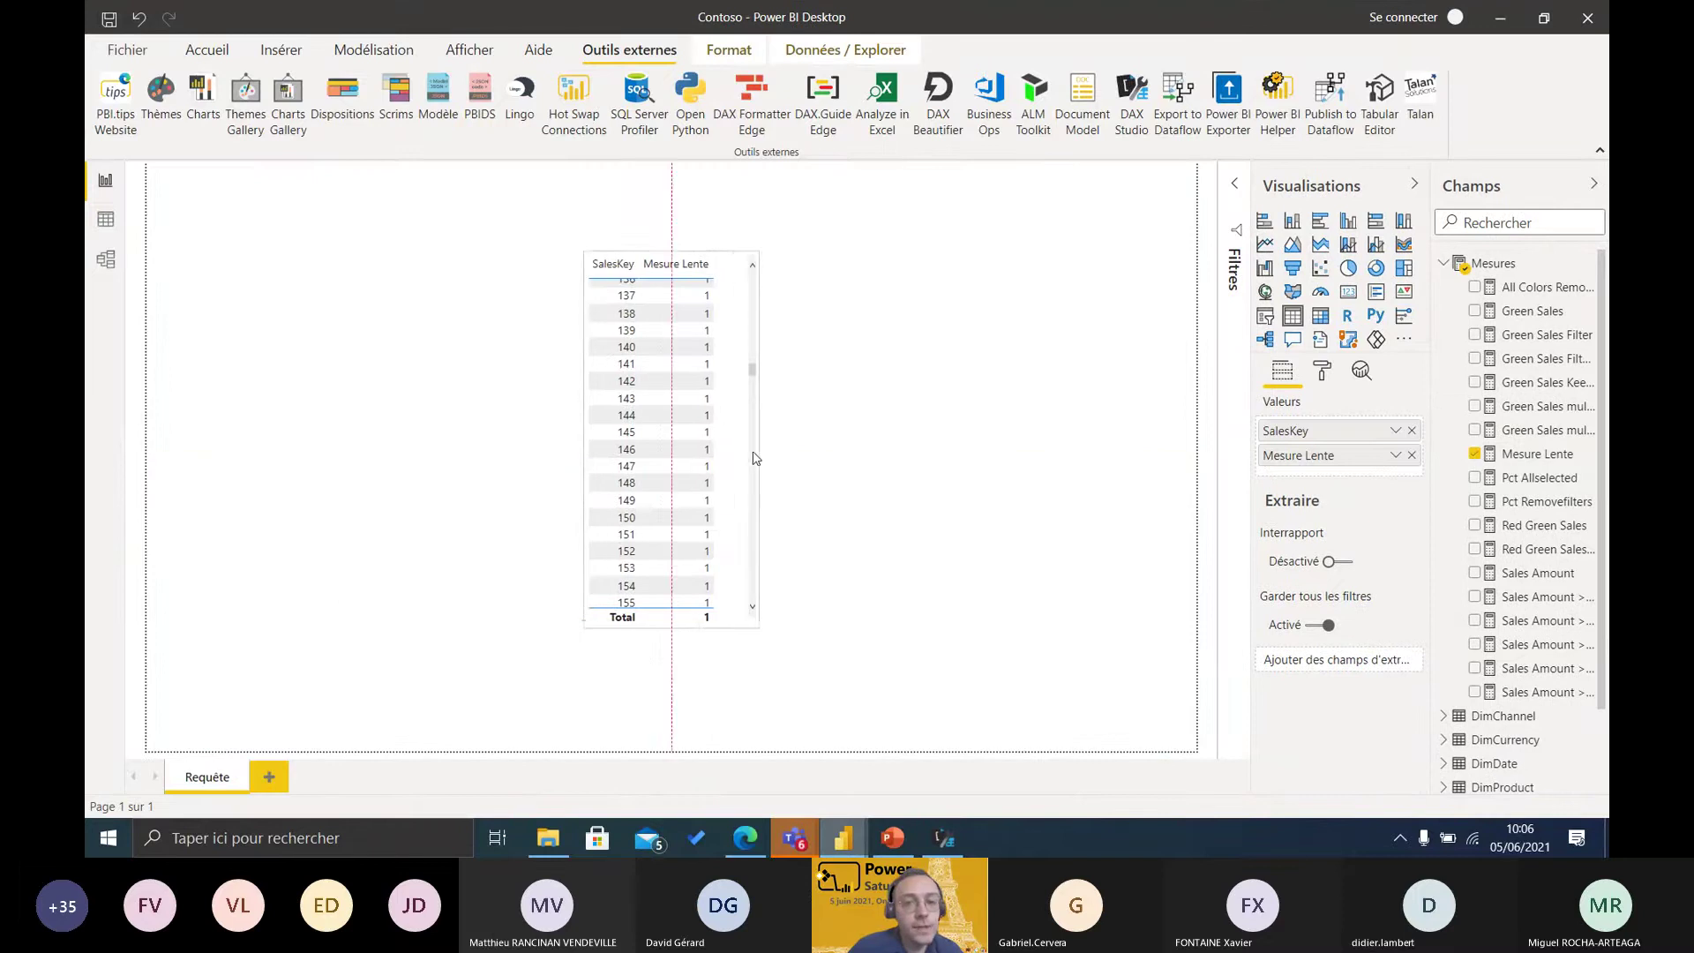
- Record a refresh of the visuals with the Performance Analyzer and copy the table visual's DAX query
left_click(461, 57)
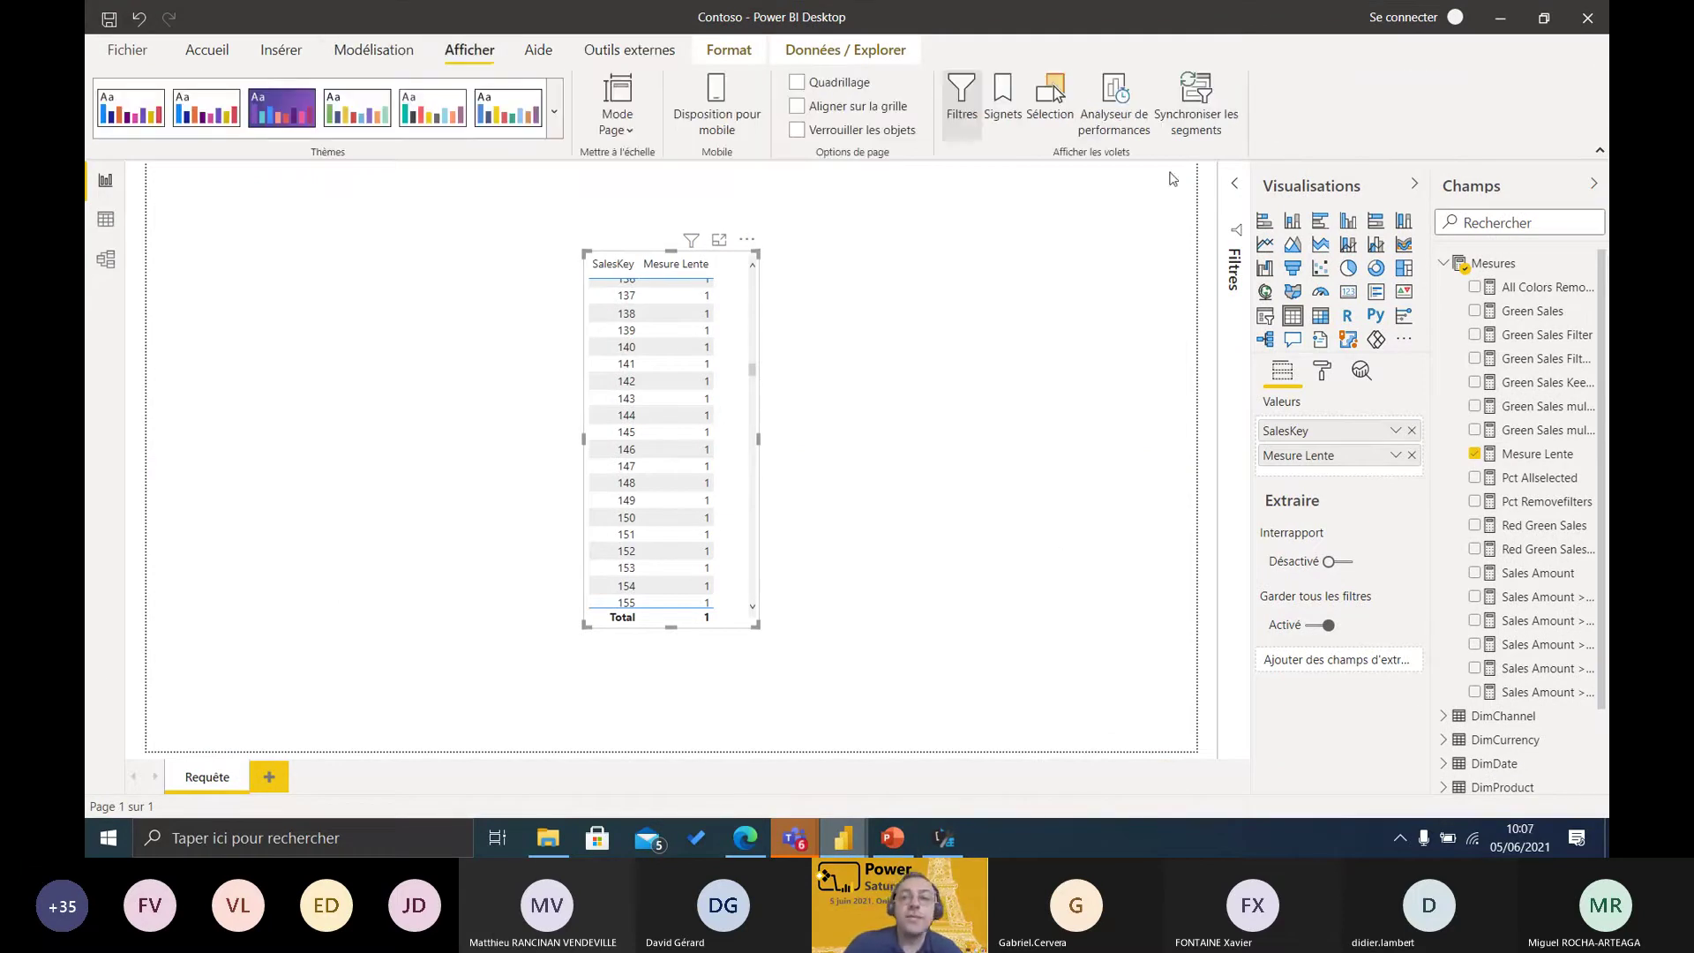
left_click(1124, 112)
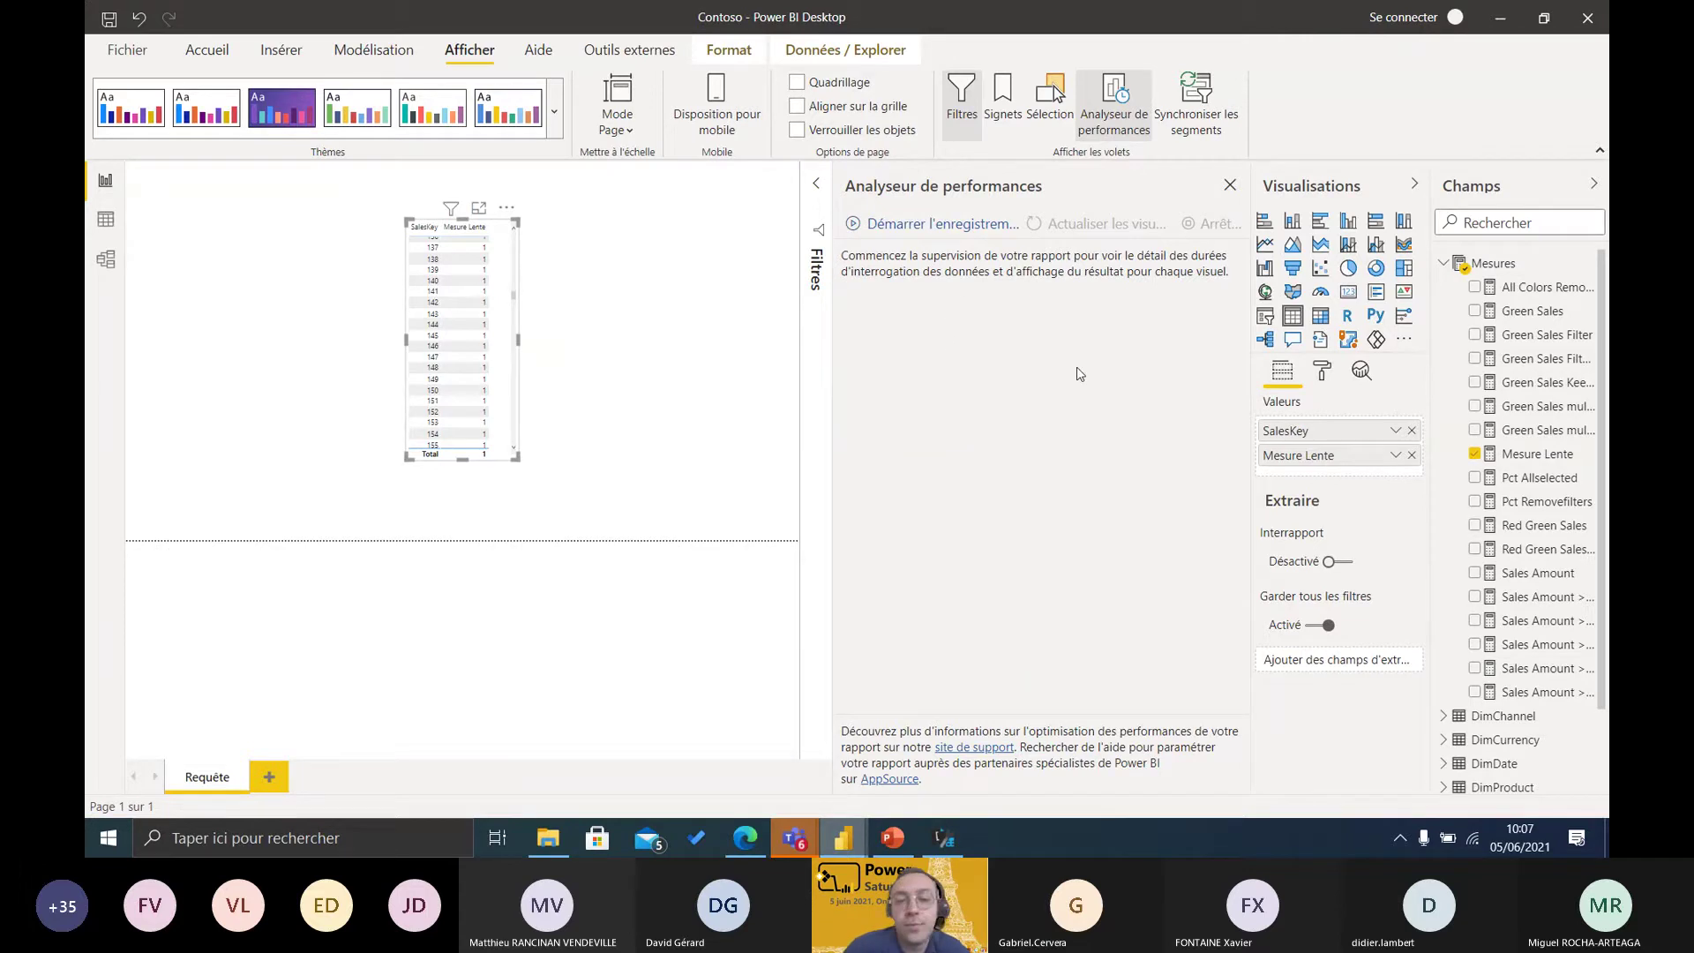
left_click(962, 226)
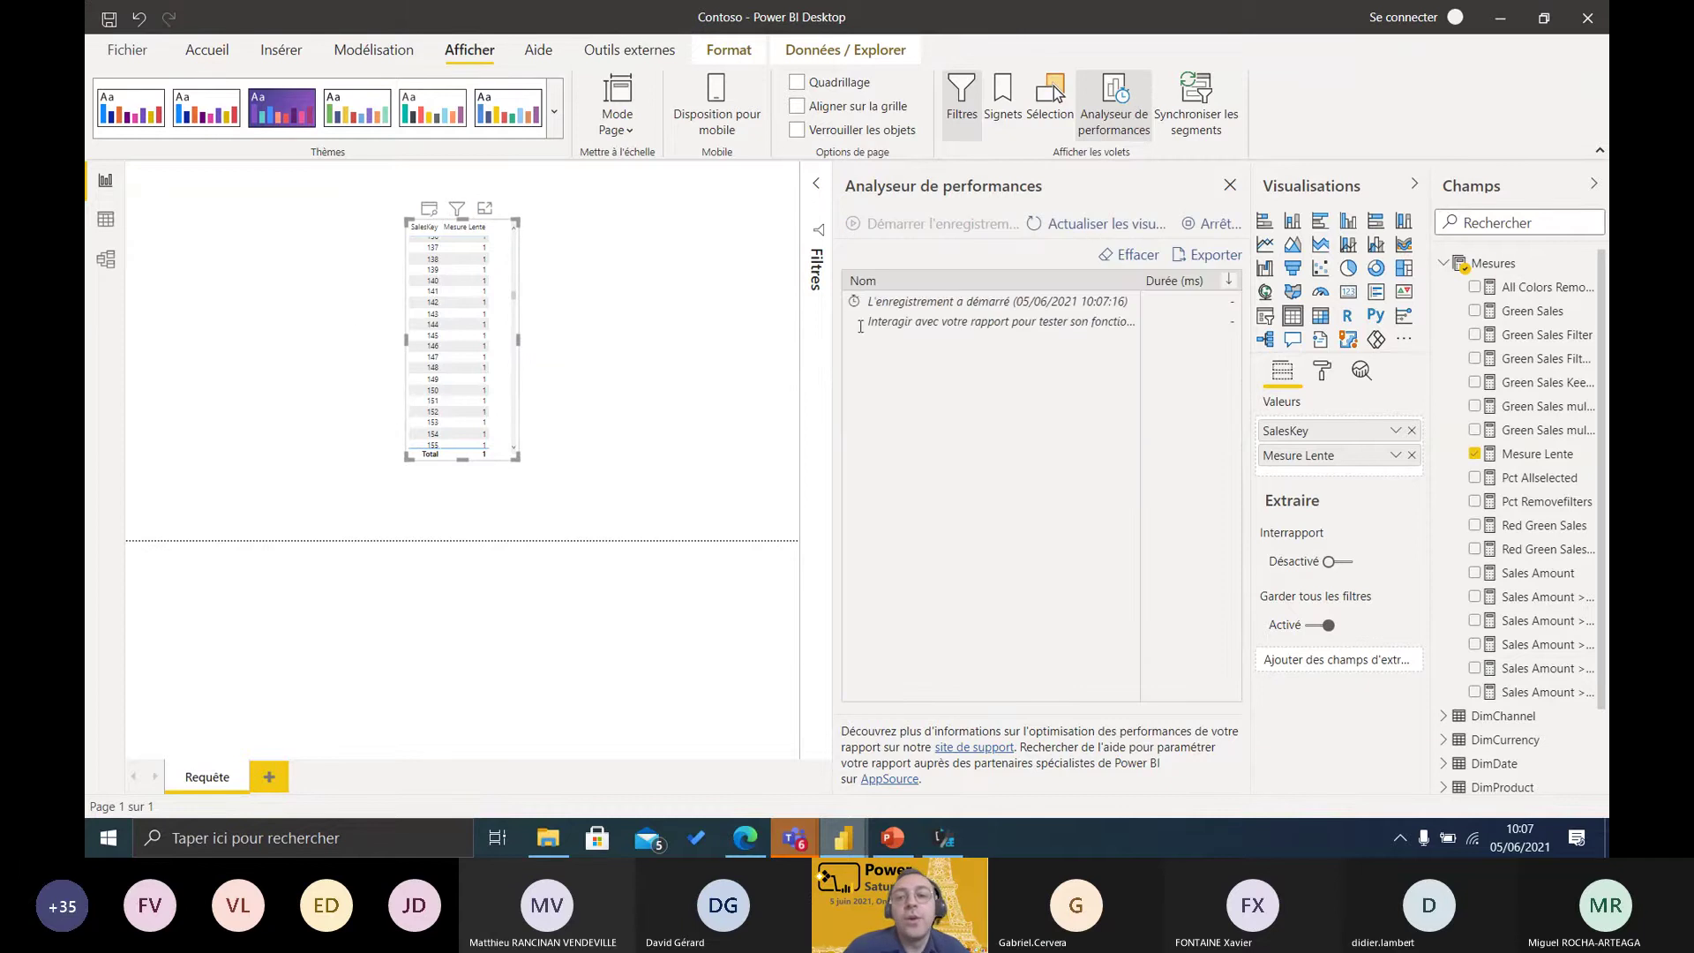
left_click(1117, 231)
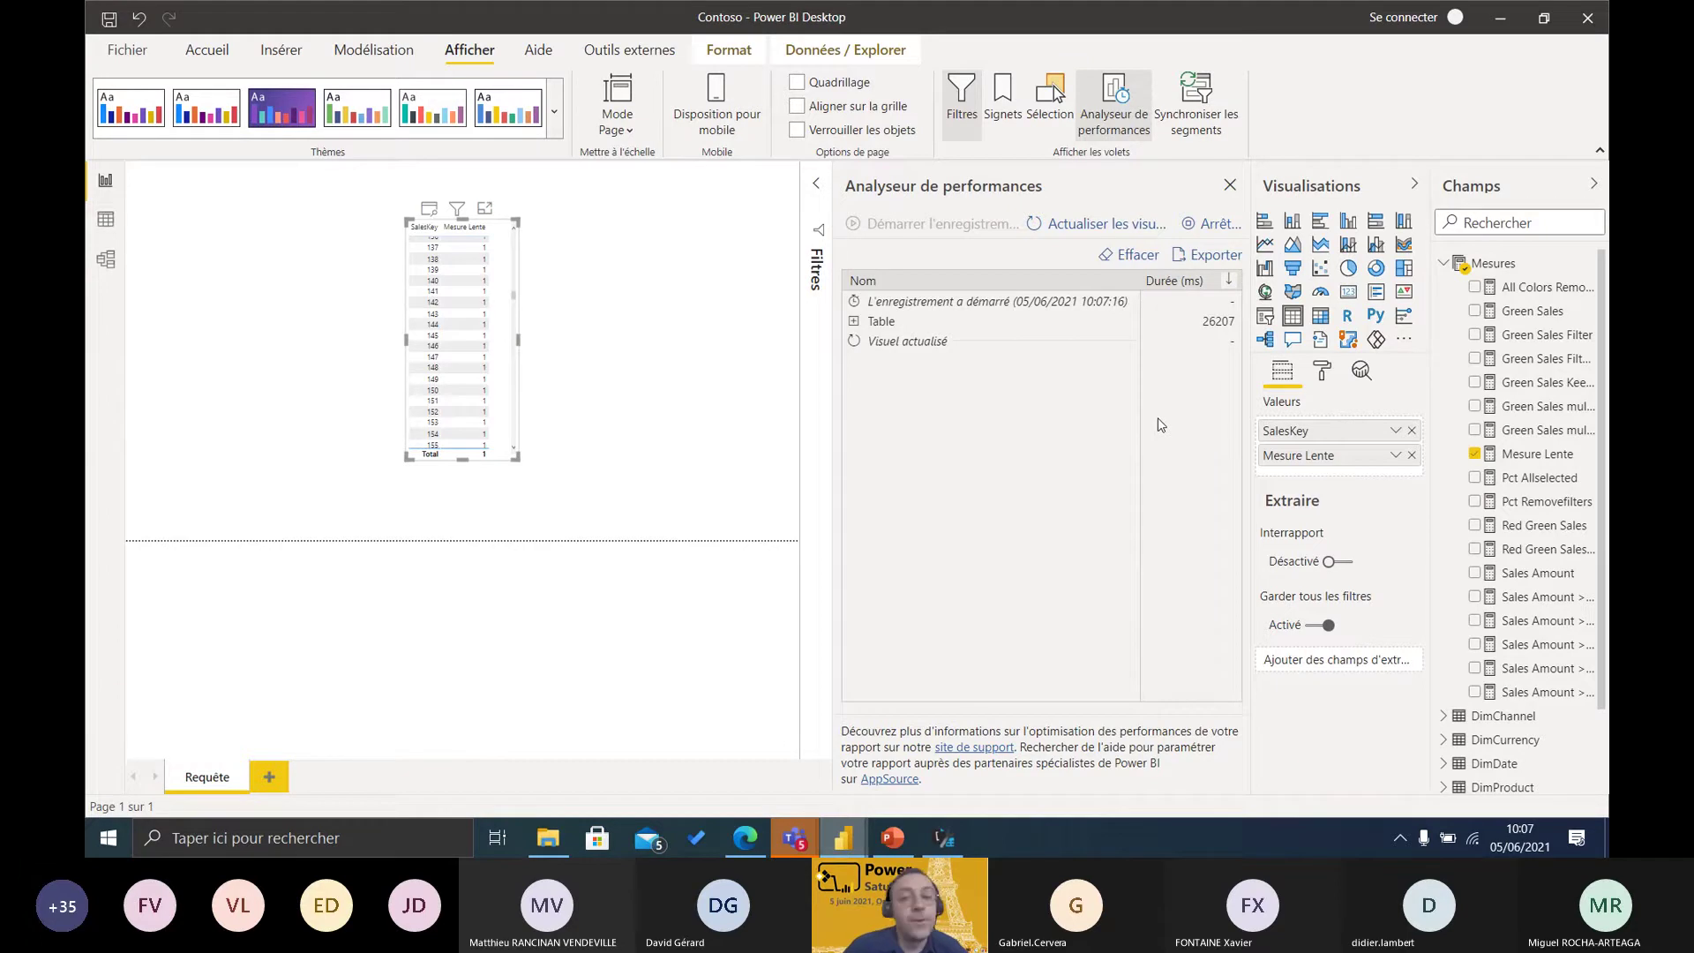
left_click(910, 327)
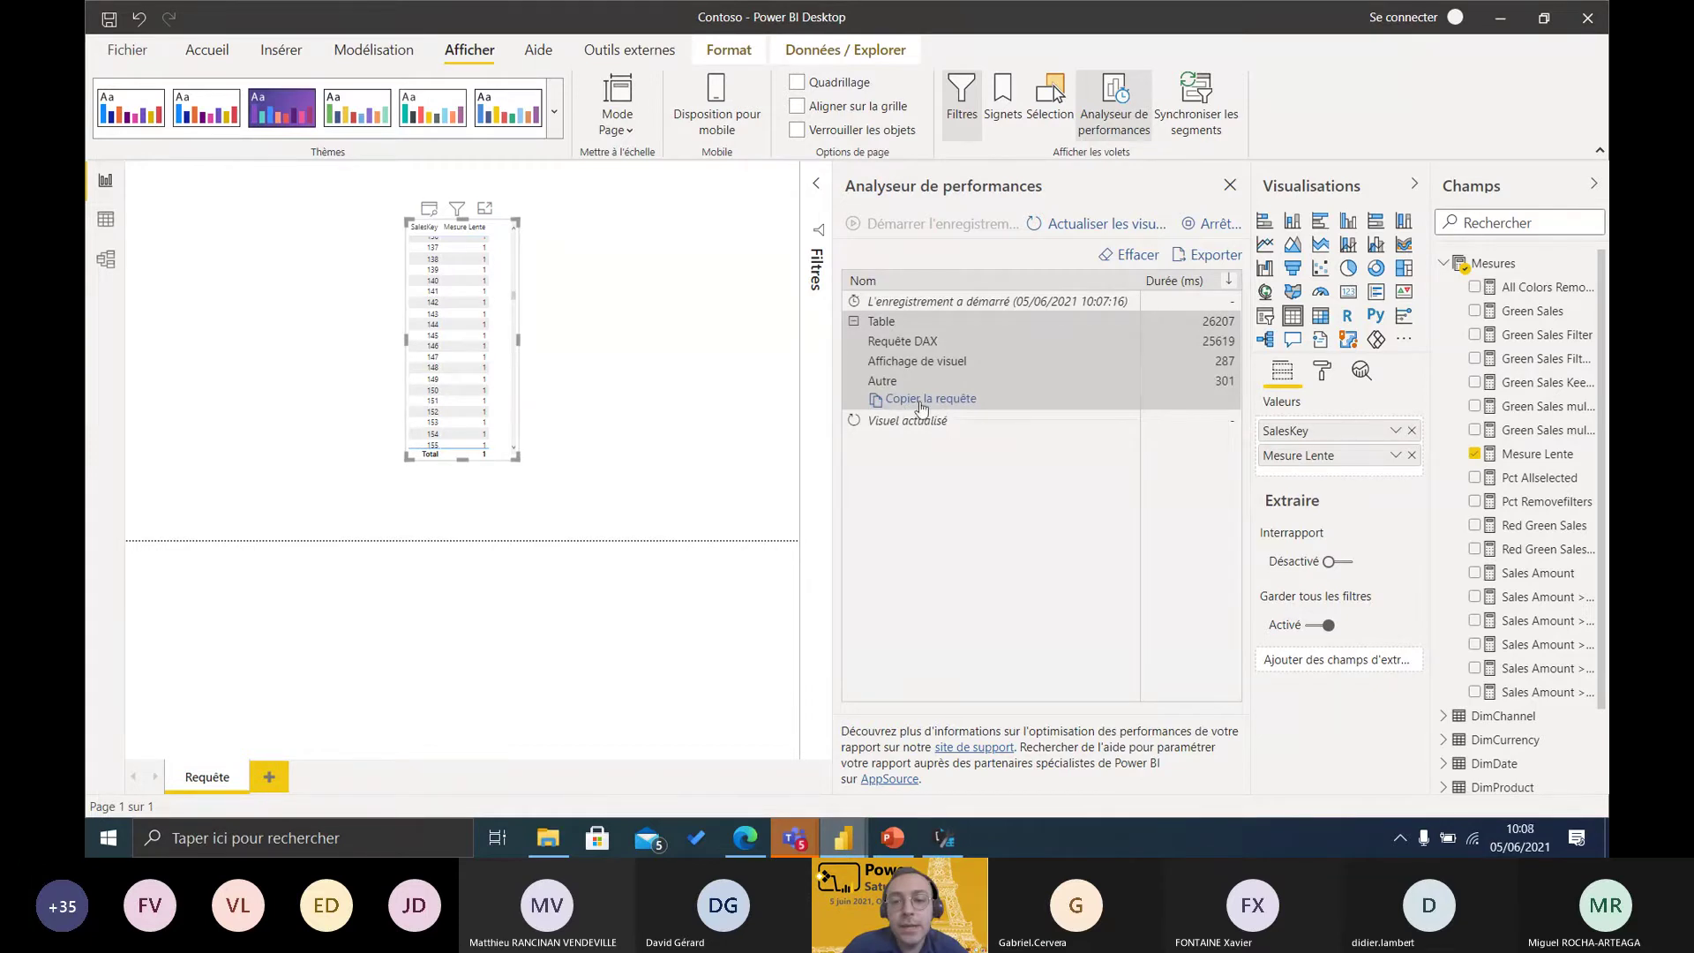
left_click(927, 400)
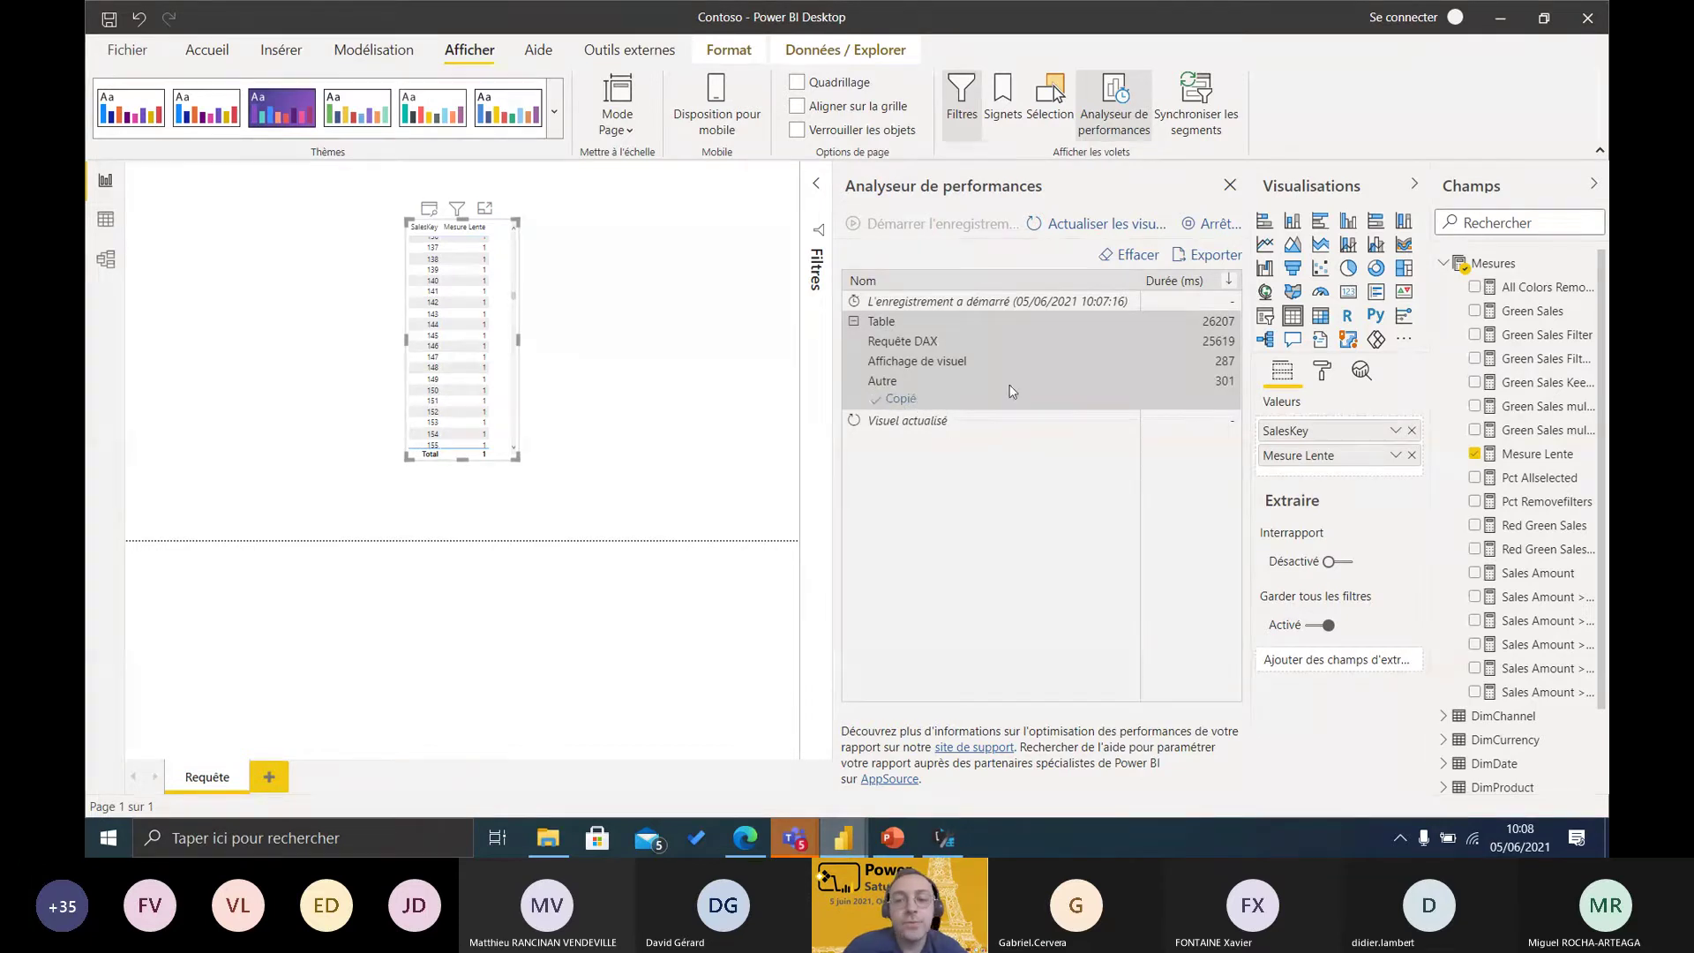
- Switch to the open DAX Studio window, paste the copied DAX query into the editor and enlarge the editor area
left_click(945, 838)
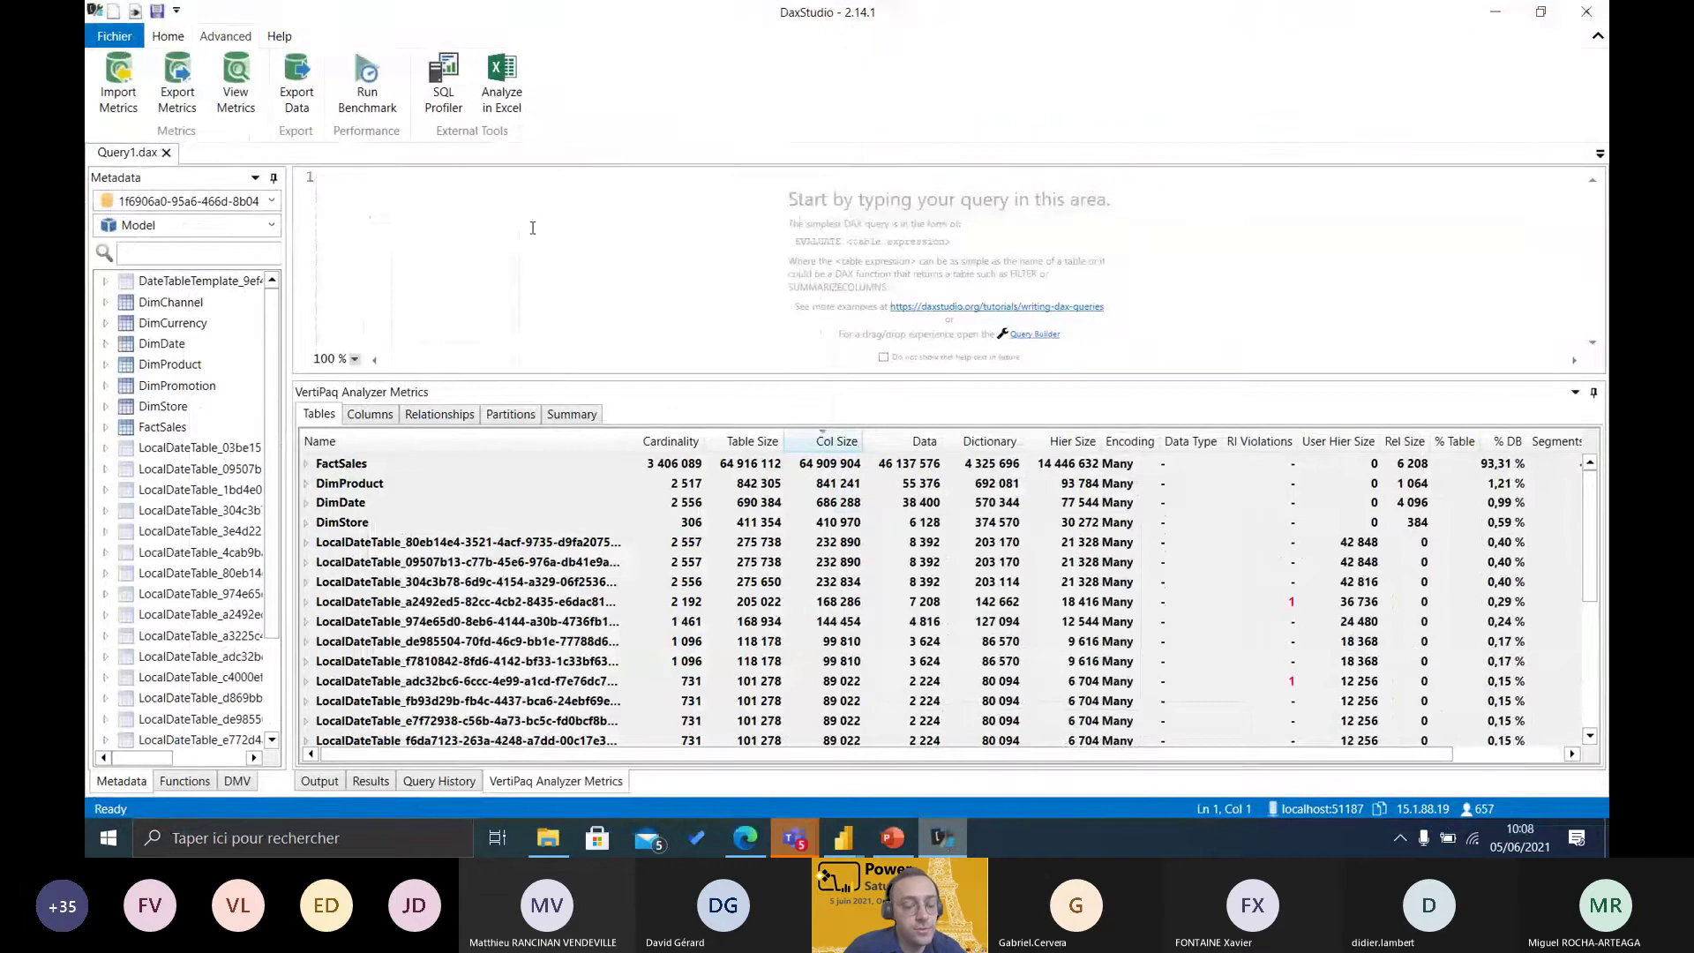
key("ctrl+v")
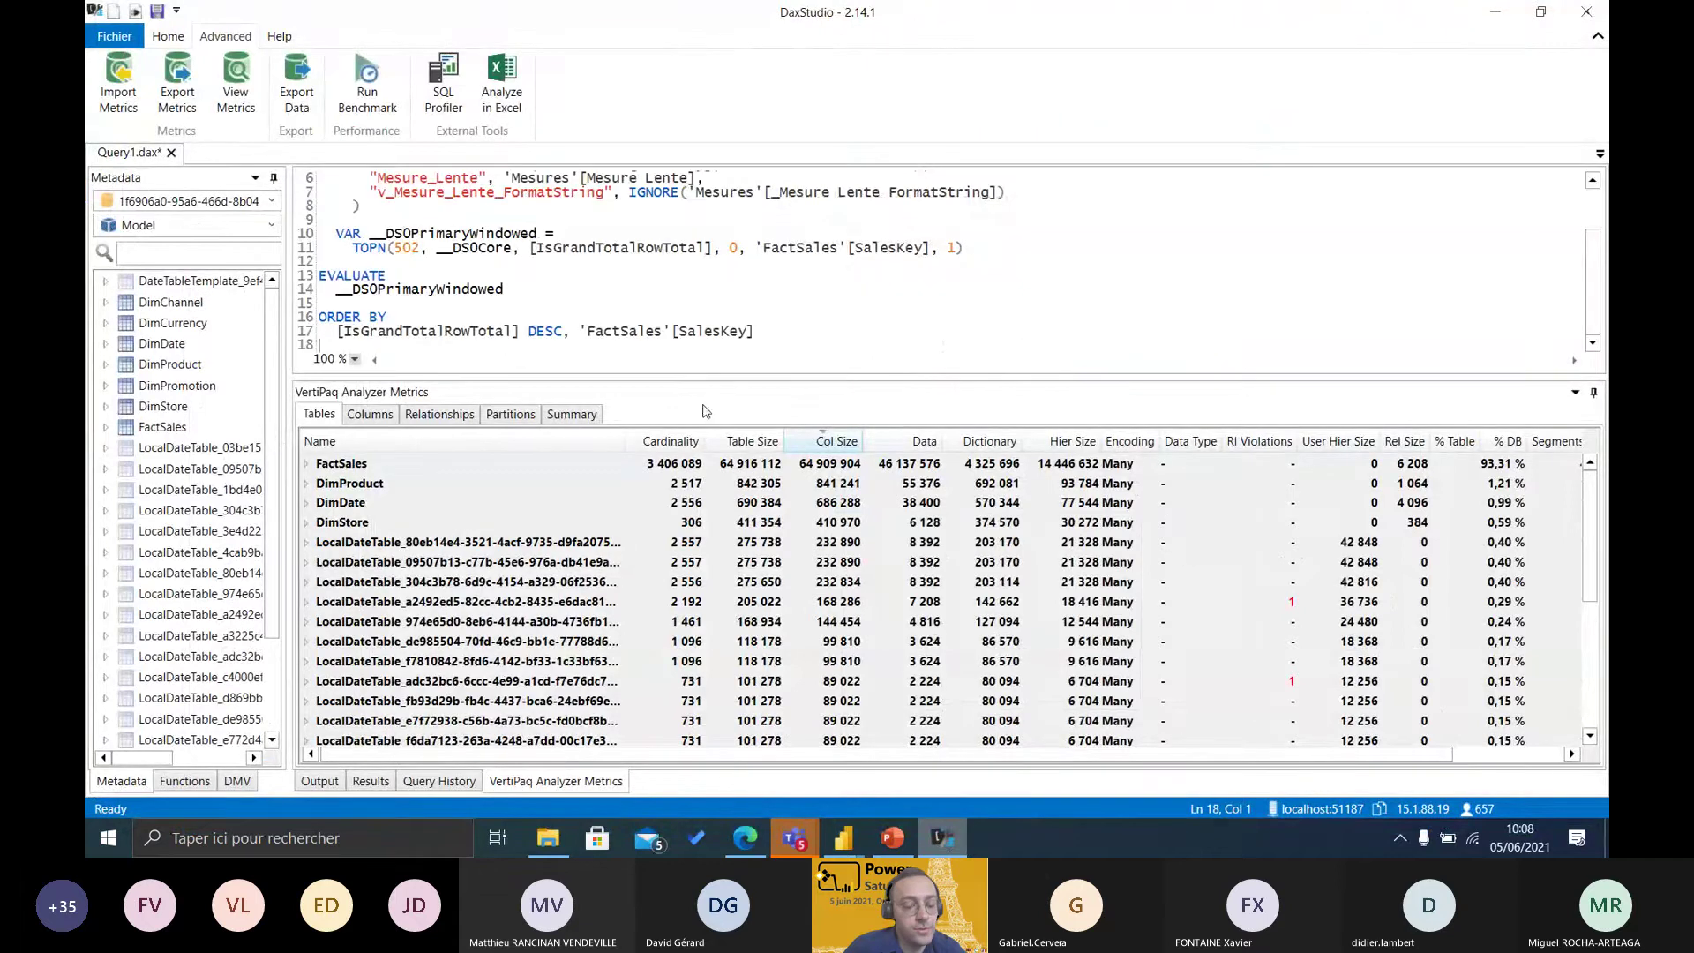
left_click_drag(707, 381, 964, 569)
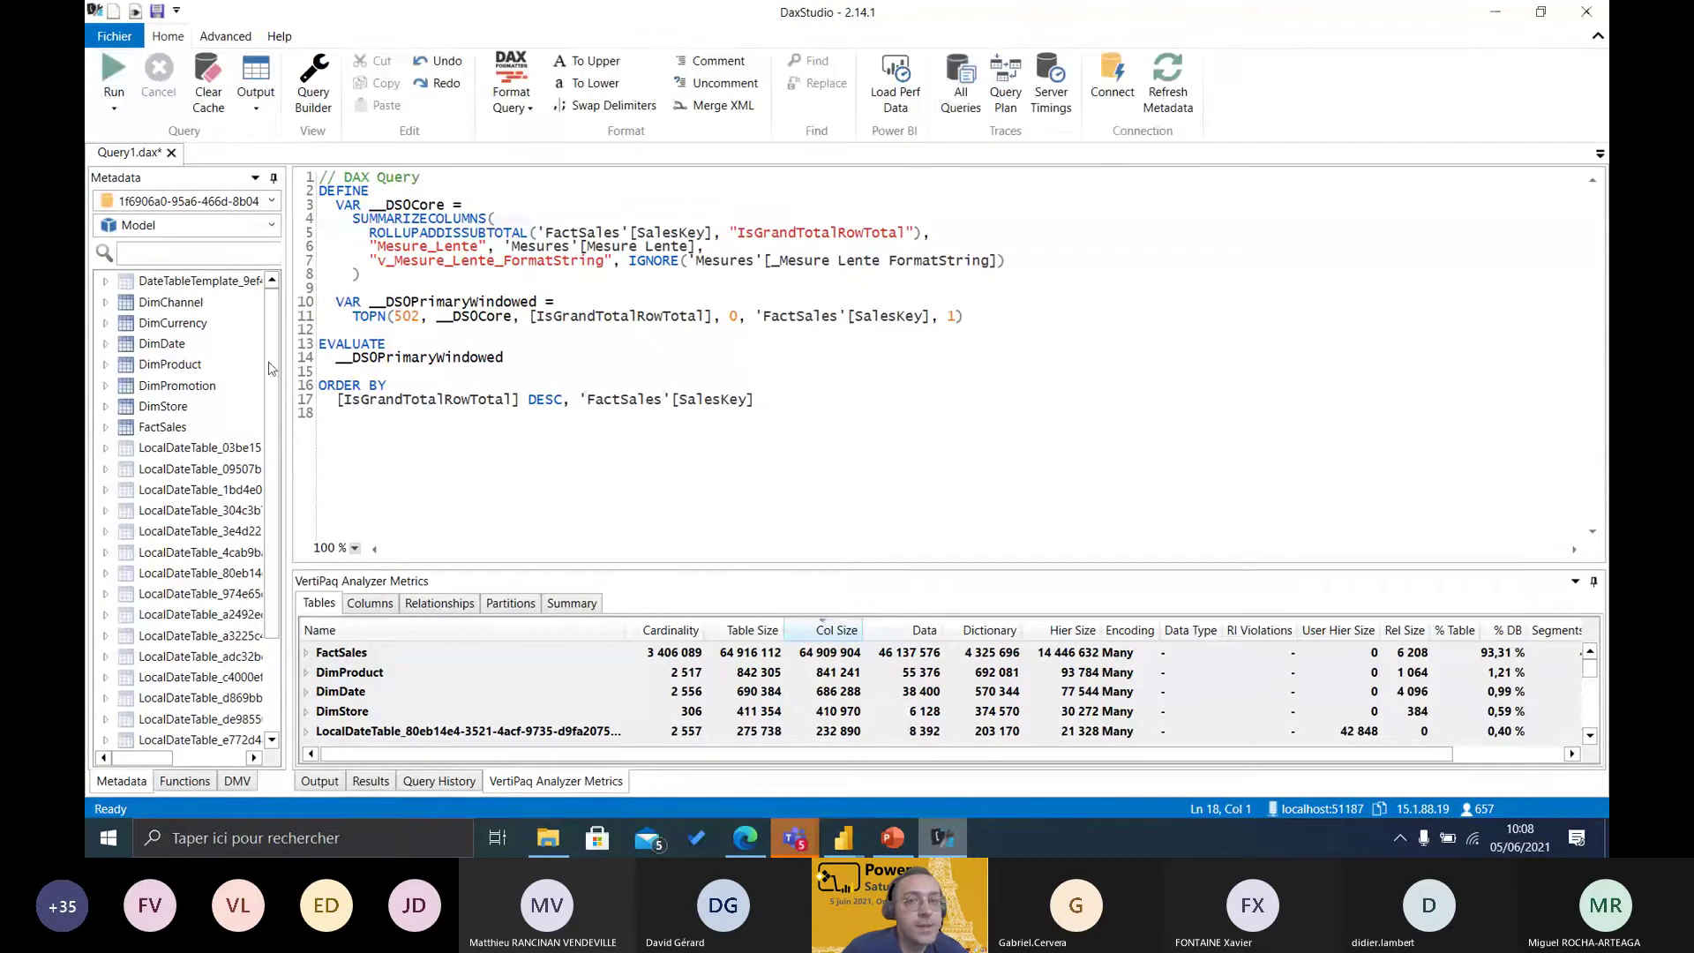
- Enable the Server Timings trace for the pasted query and enlarge the timings pane
left_click(1014, 104)
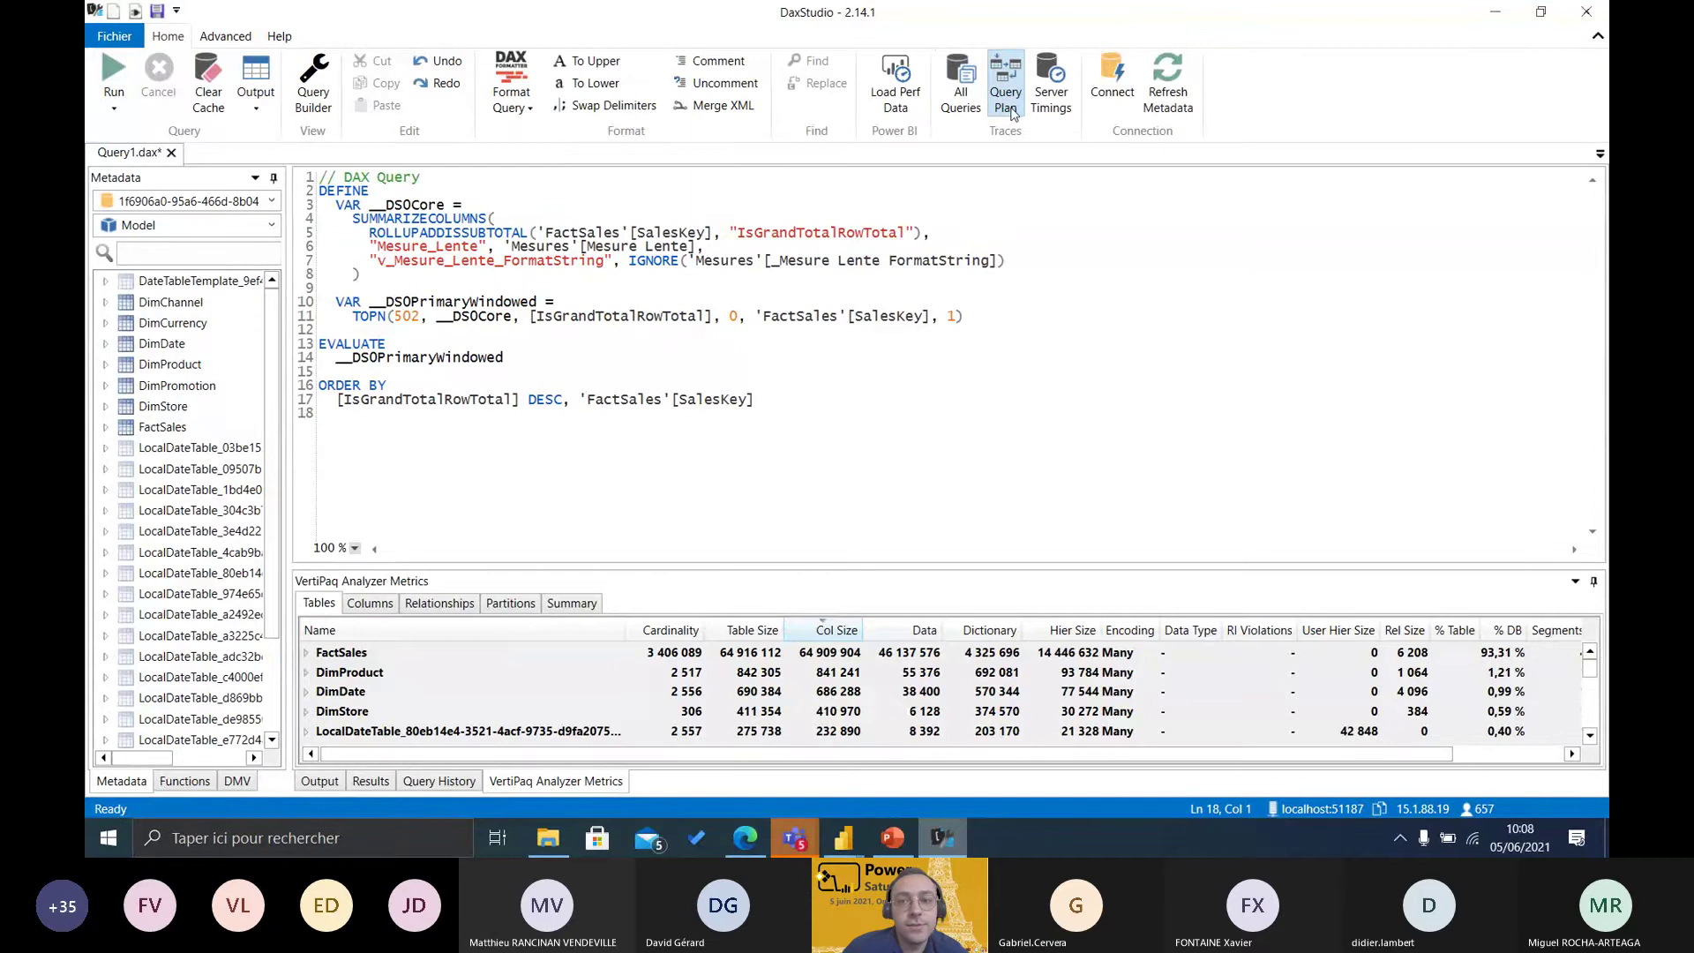
left_click(1061, 86)
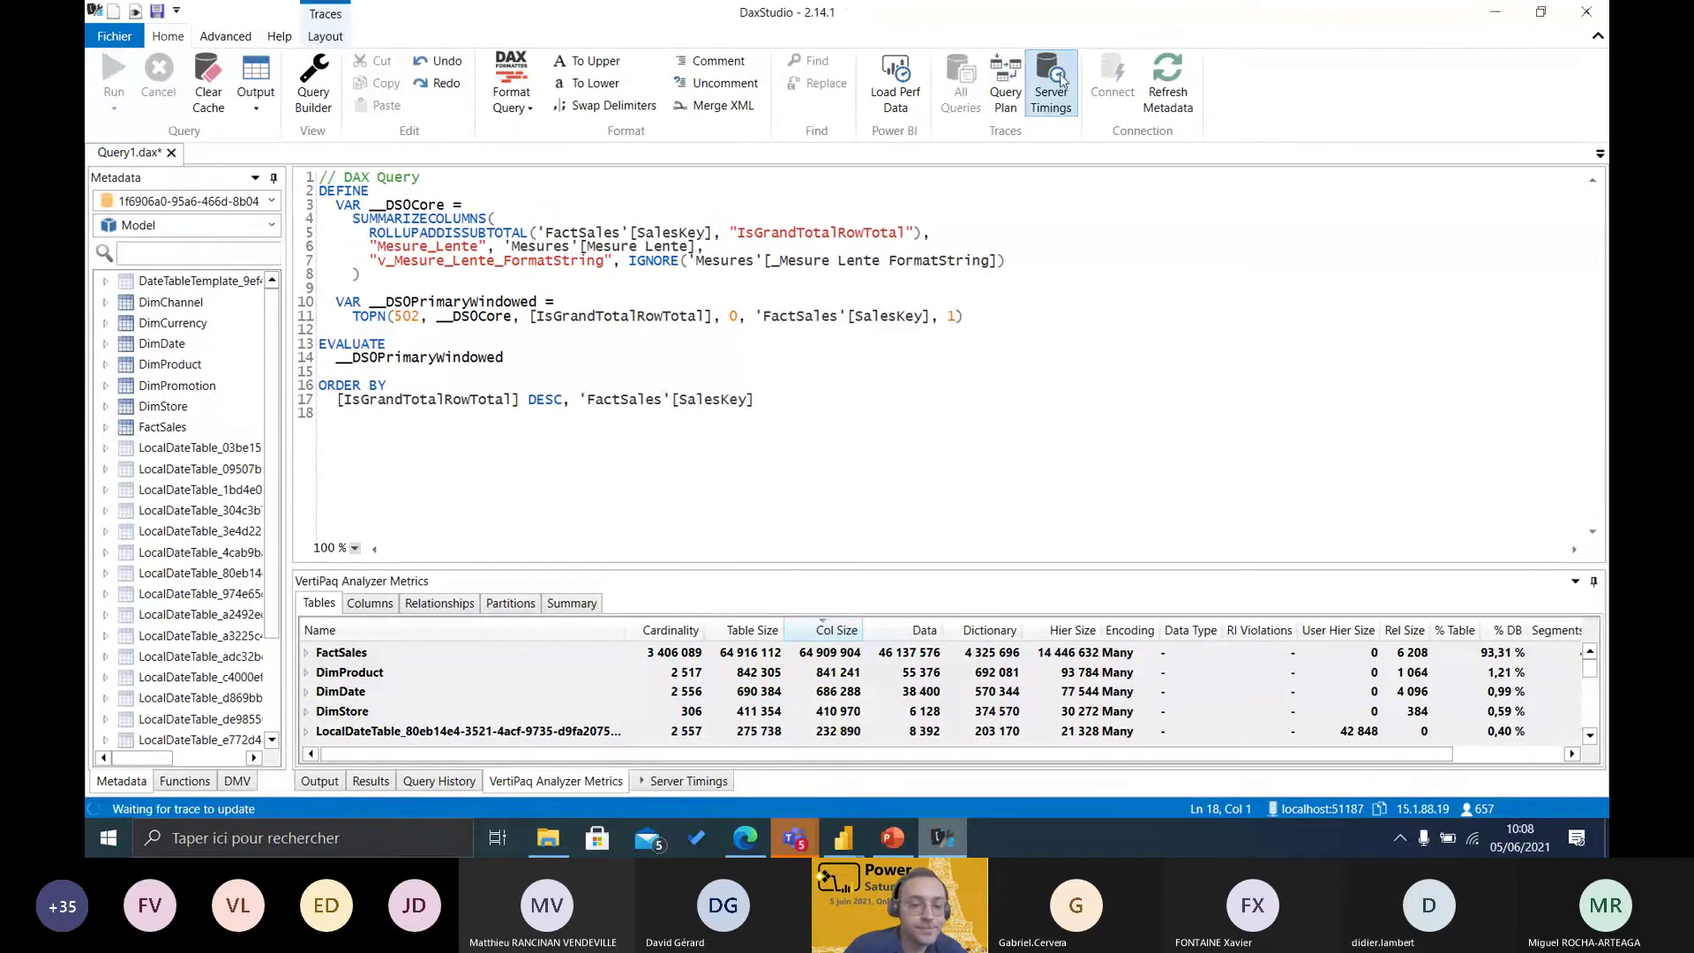
left_click(662, 782)
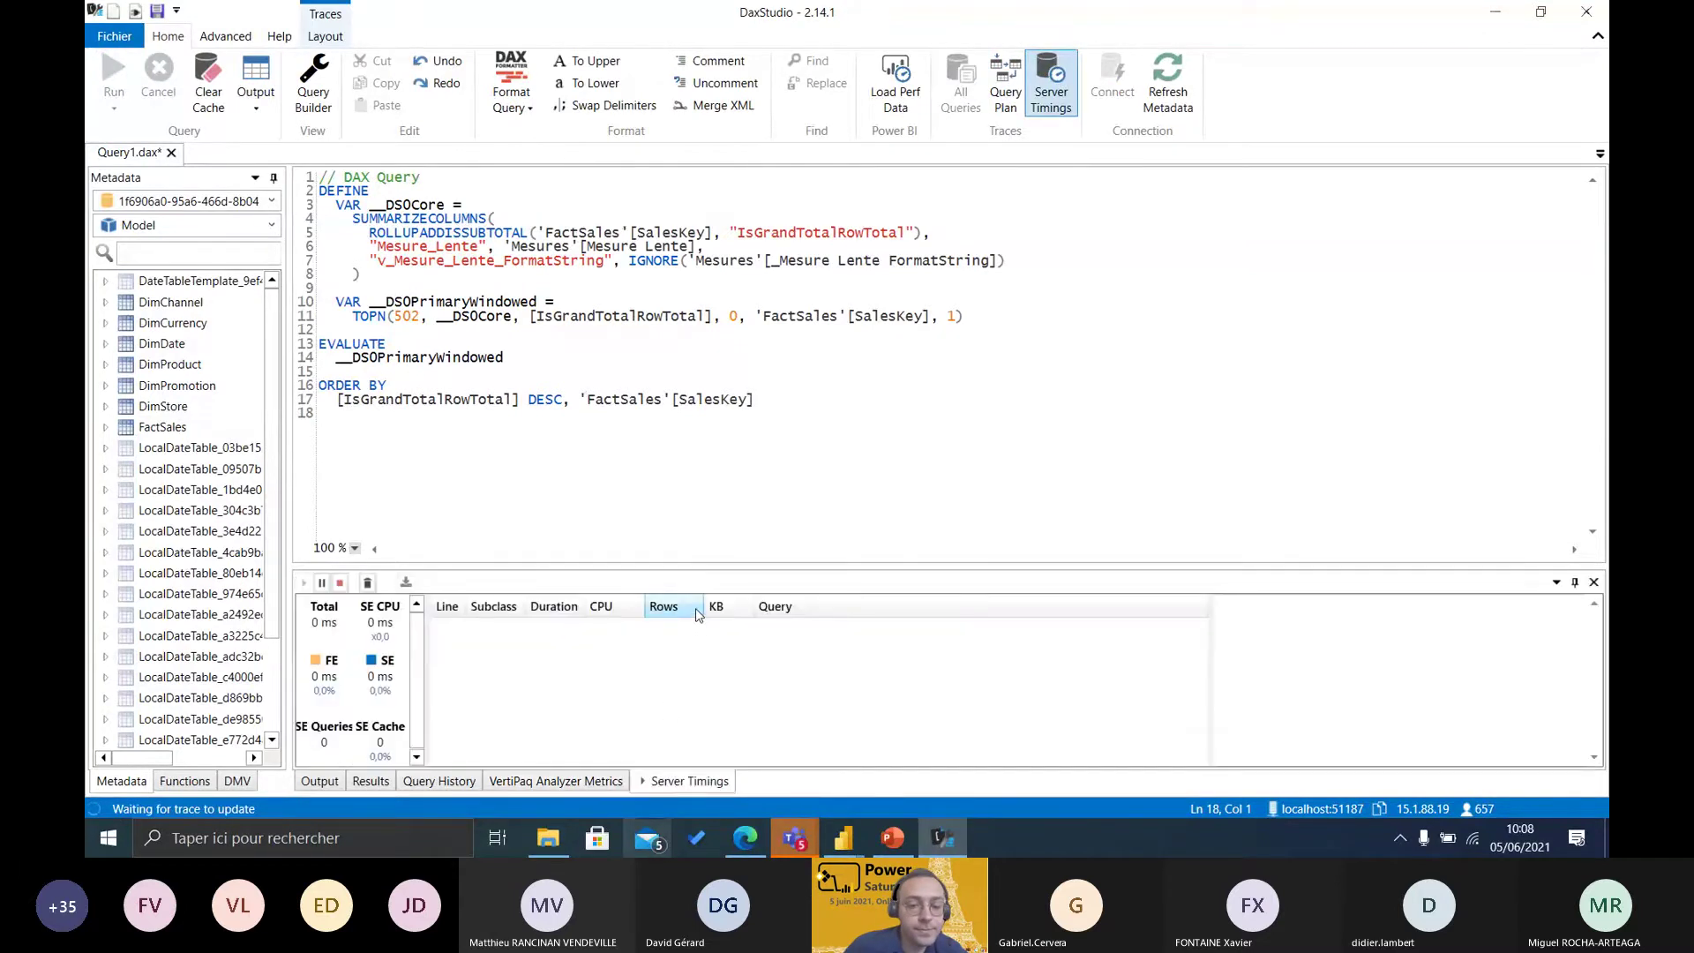
left_click_drag(708, 569, 702, 487)
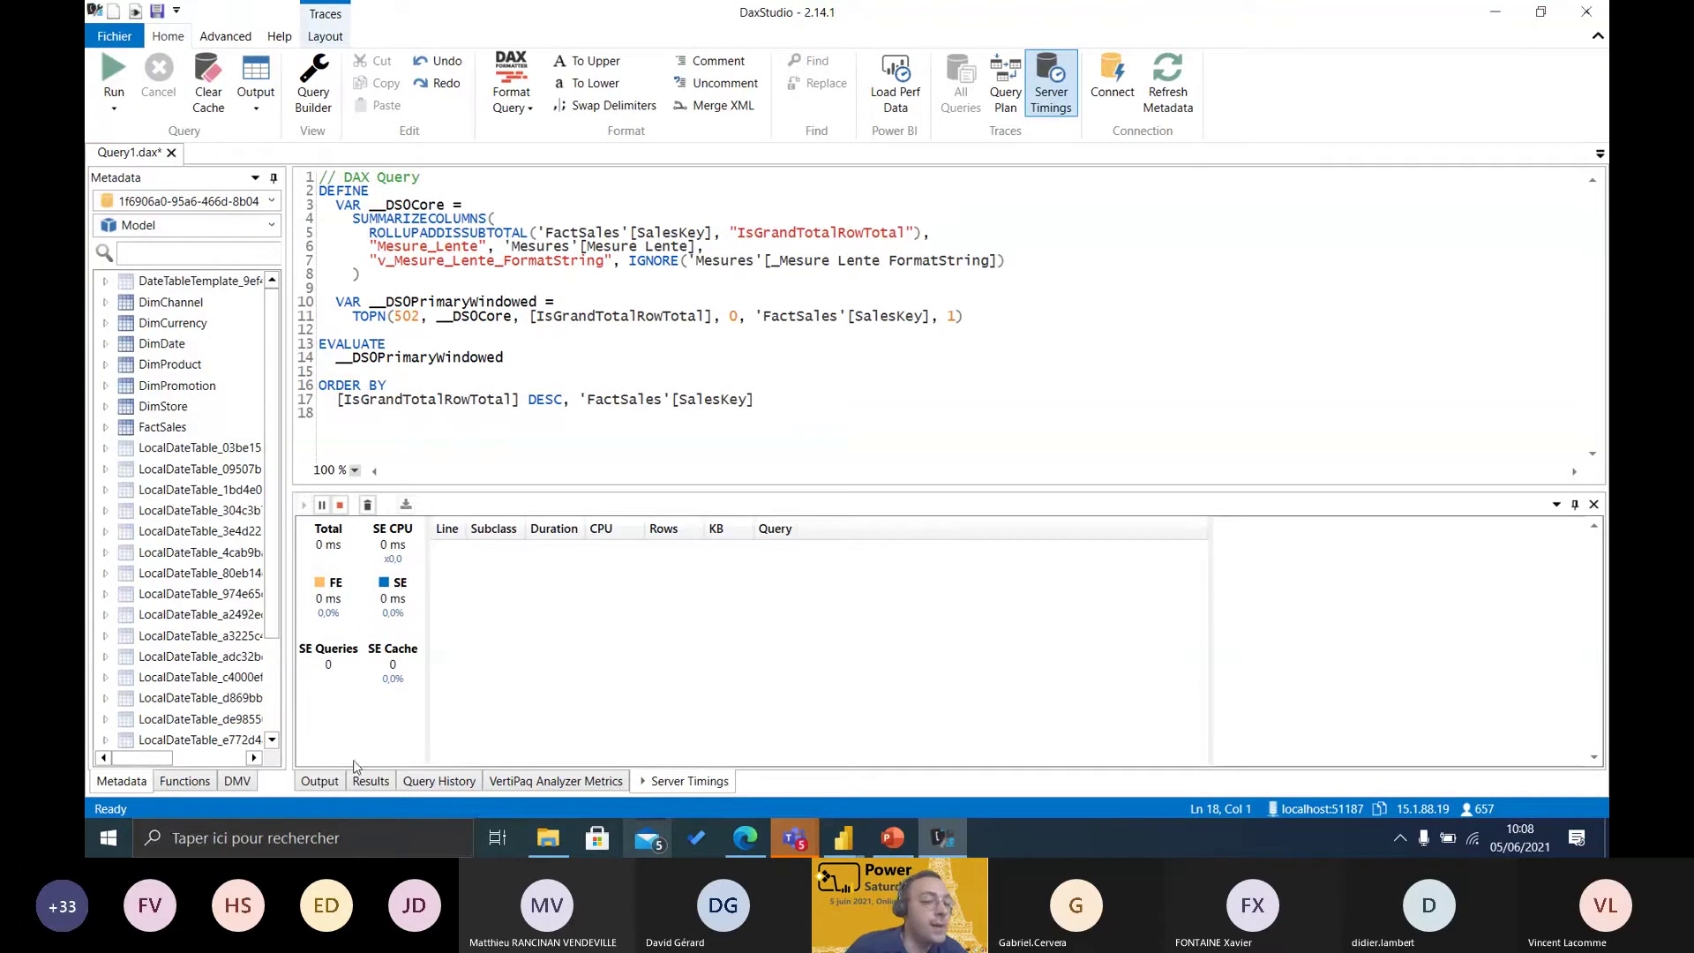
- Try to run the pasted query and check its server timings
key("F5")
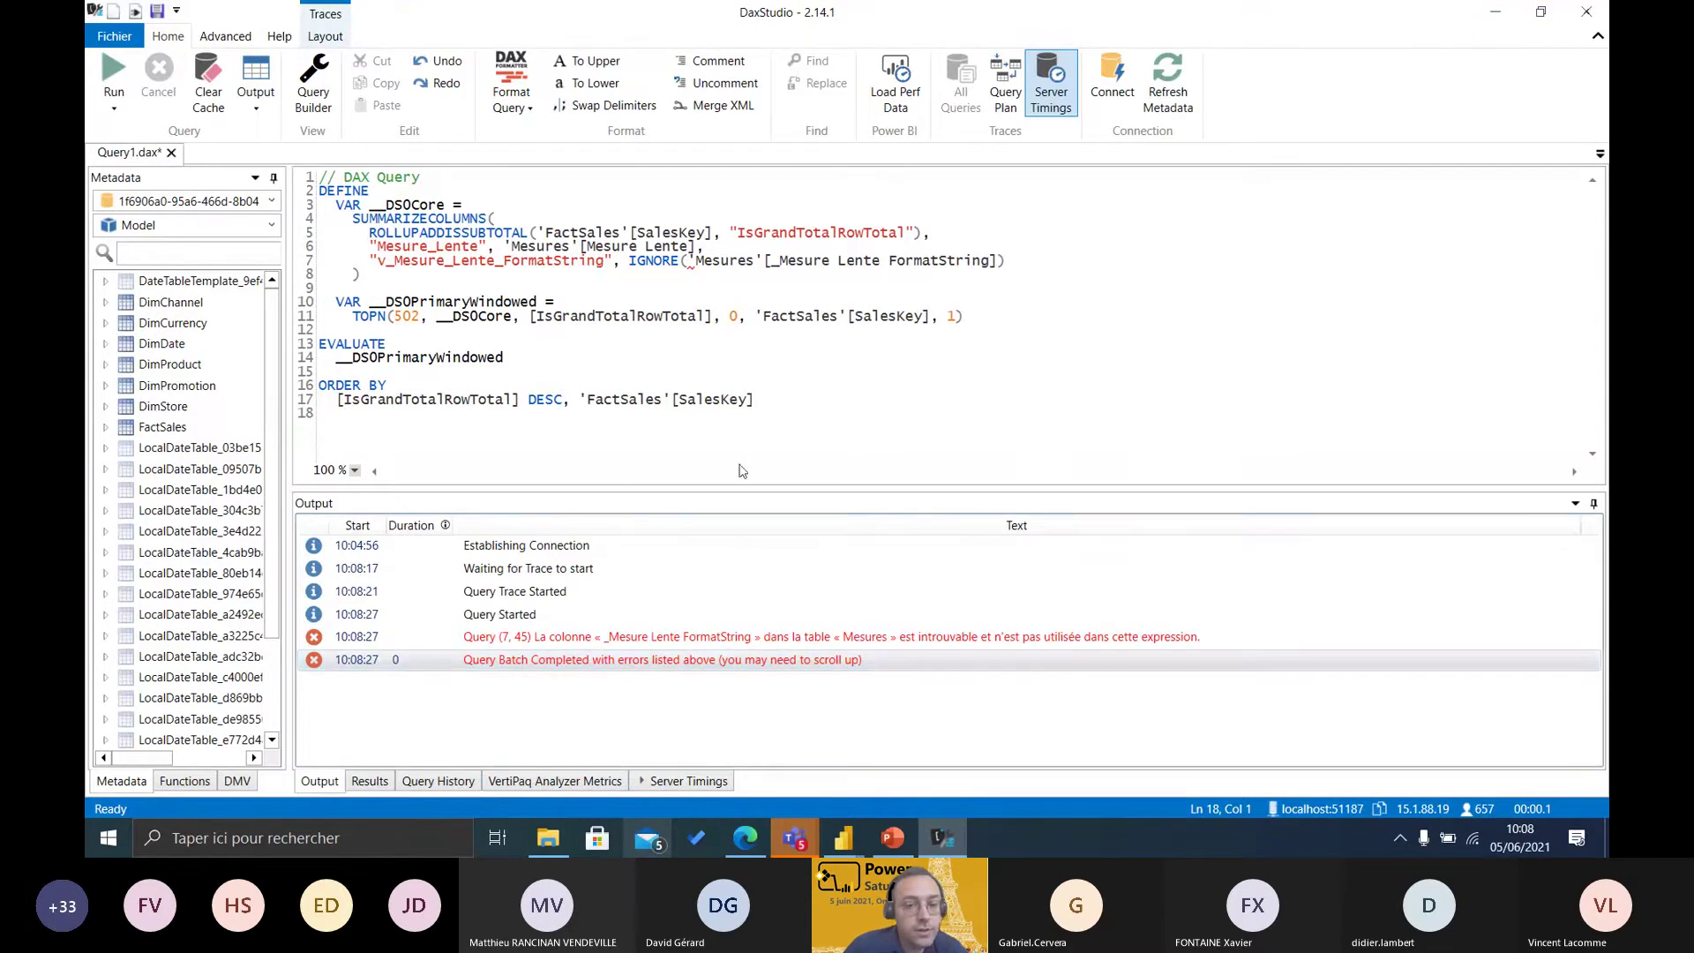
left_click(563, 783)
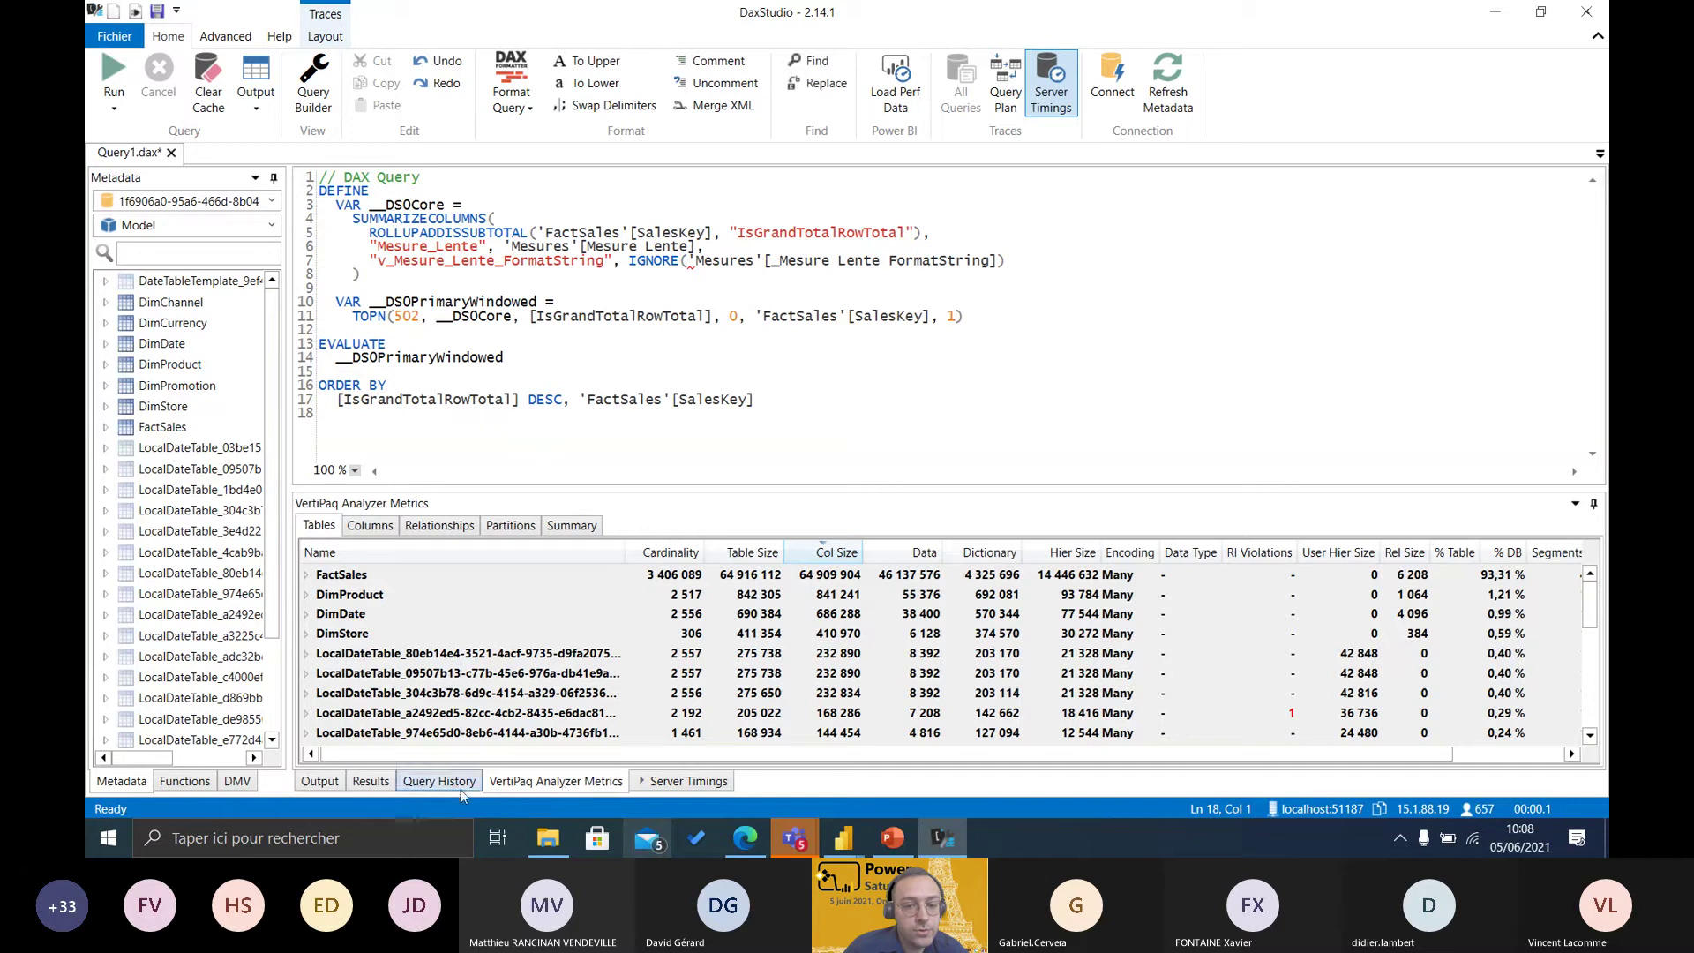
left_click(684, 790)
- Select the whole query text and close DAX Studio without saving Query1.dax
key("ctrl+a")
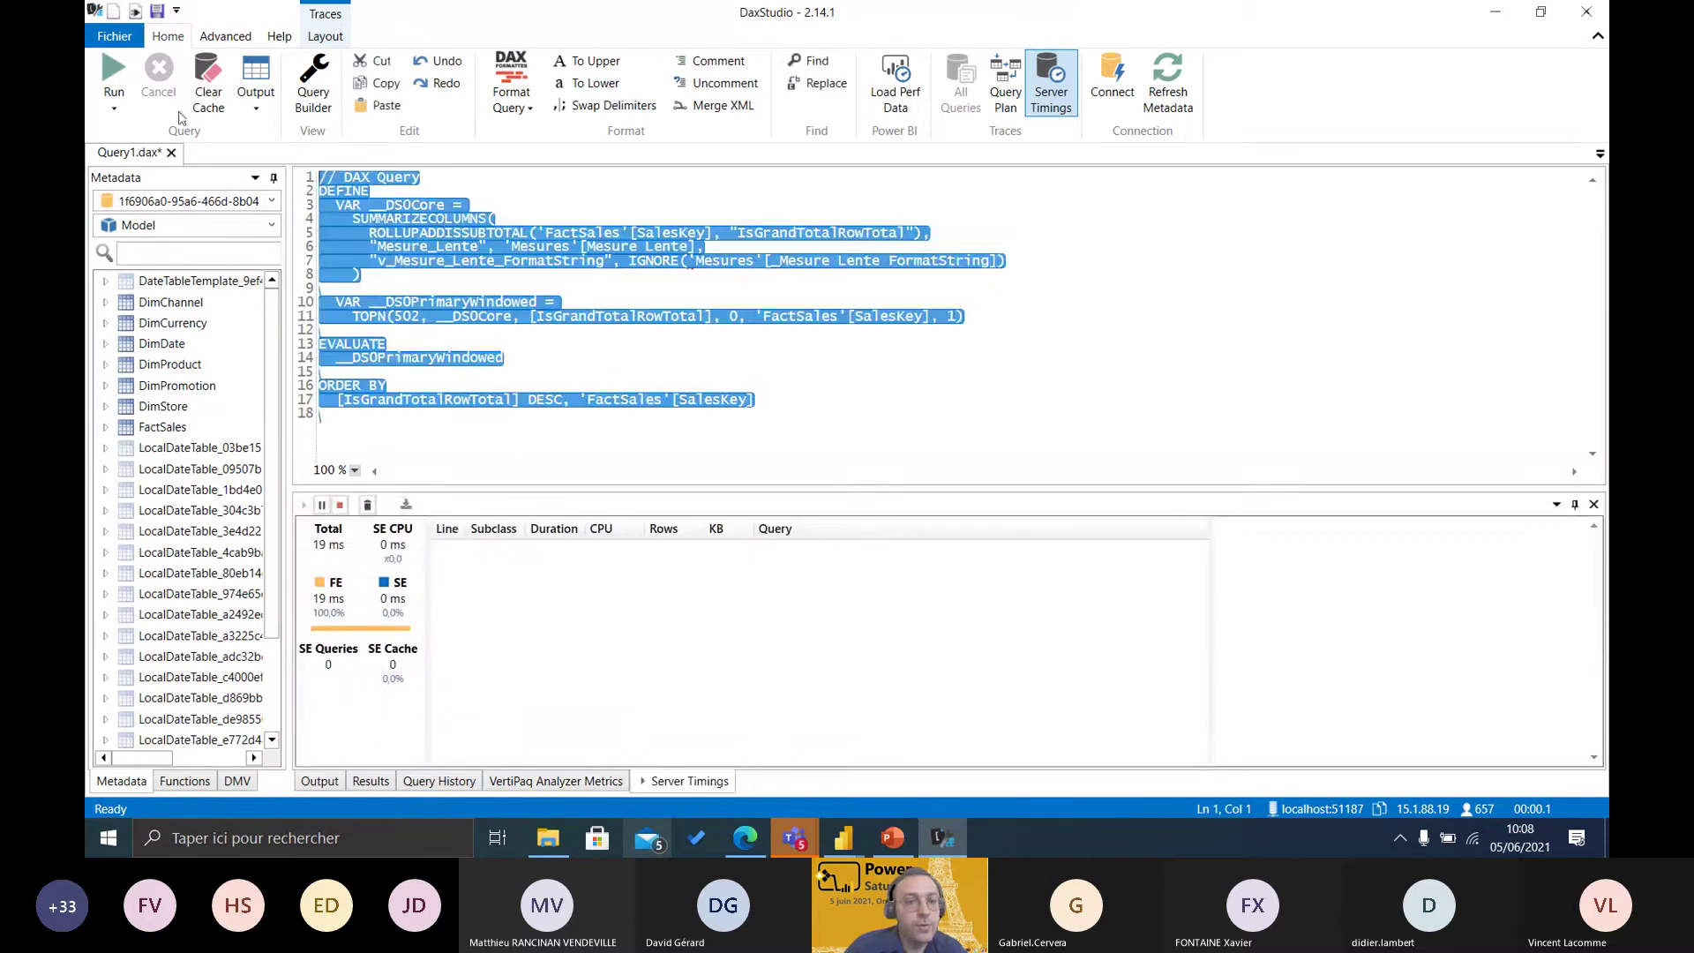
left_click(1587, 12)
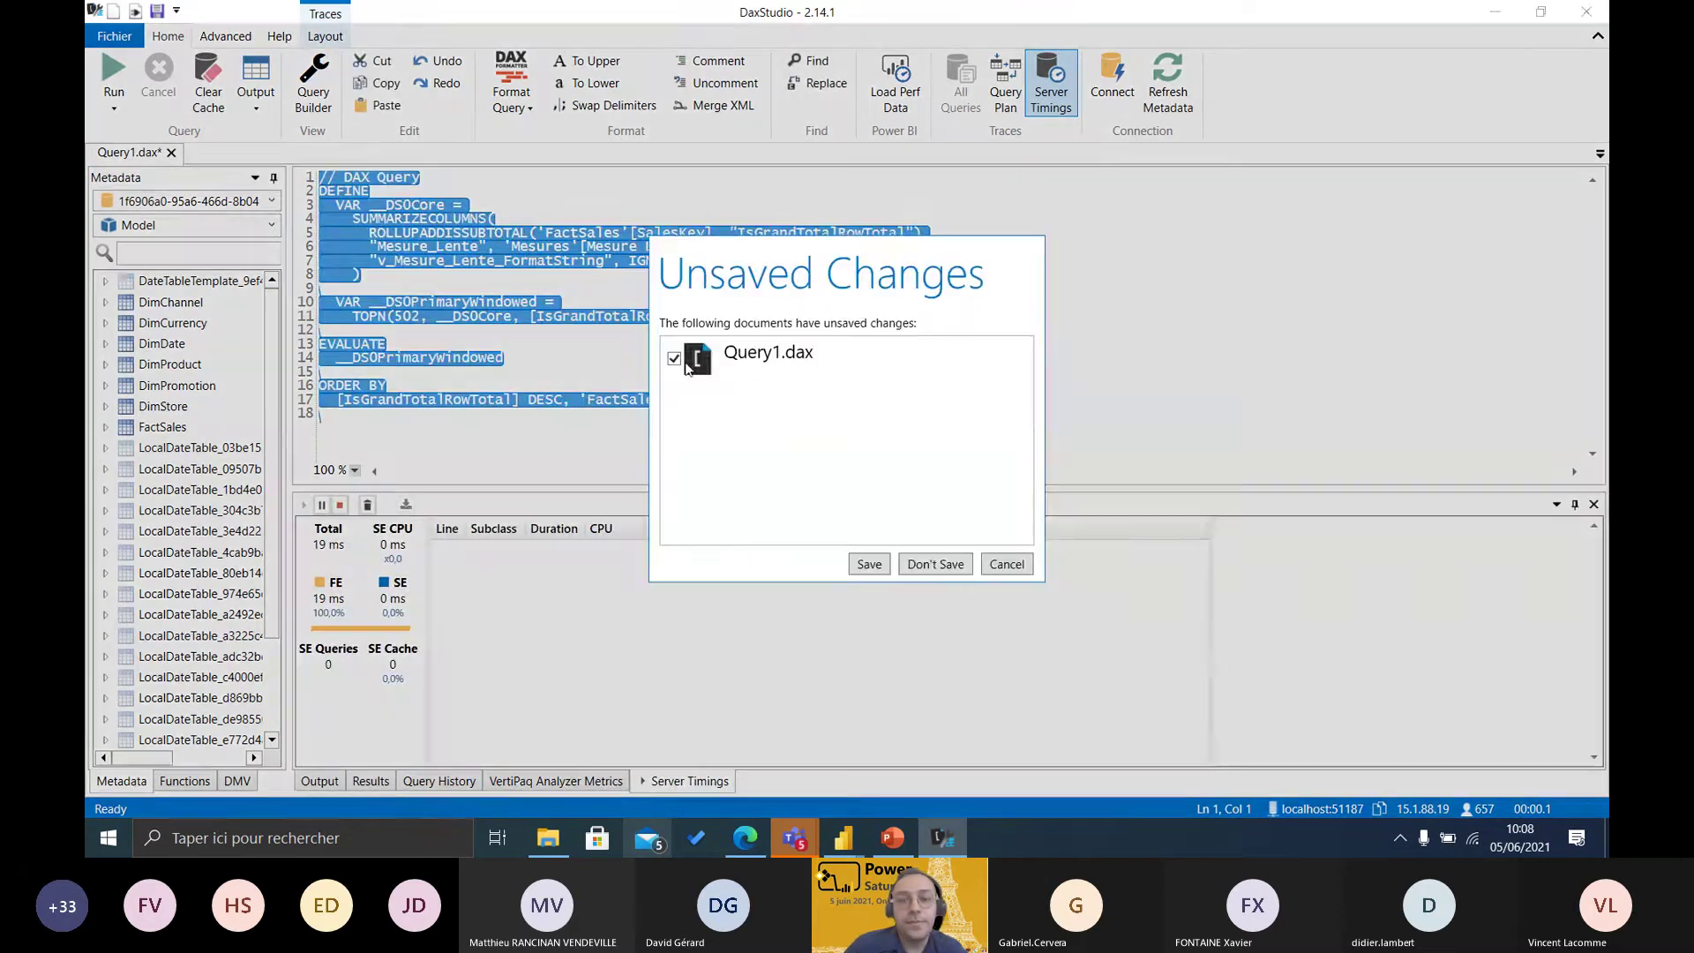
left_click(936, 565)
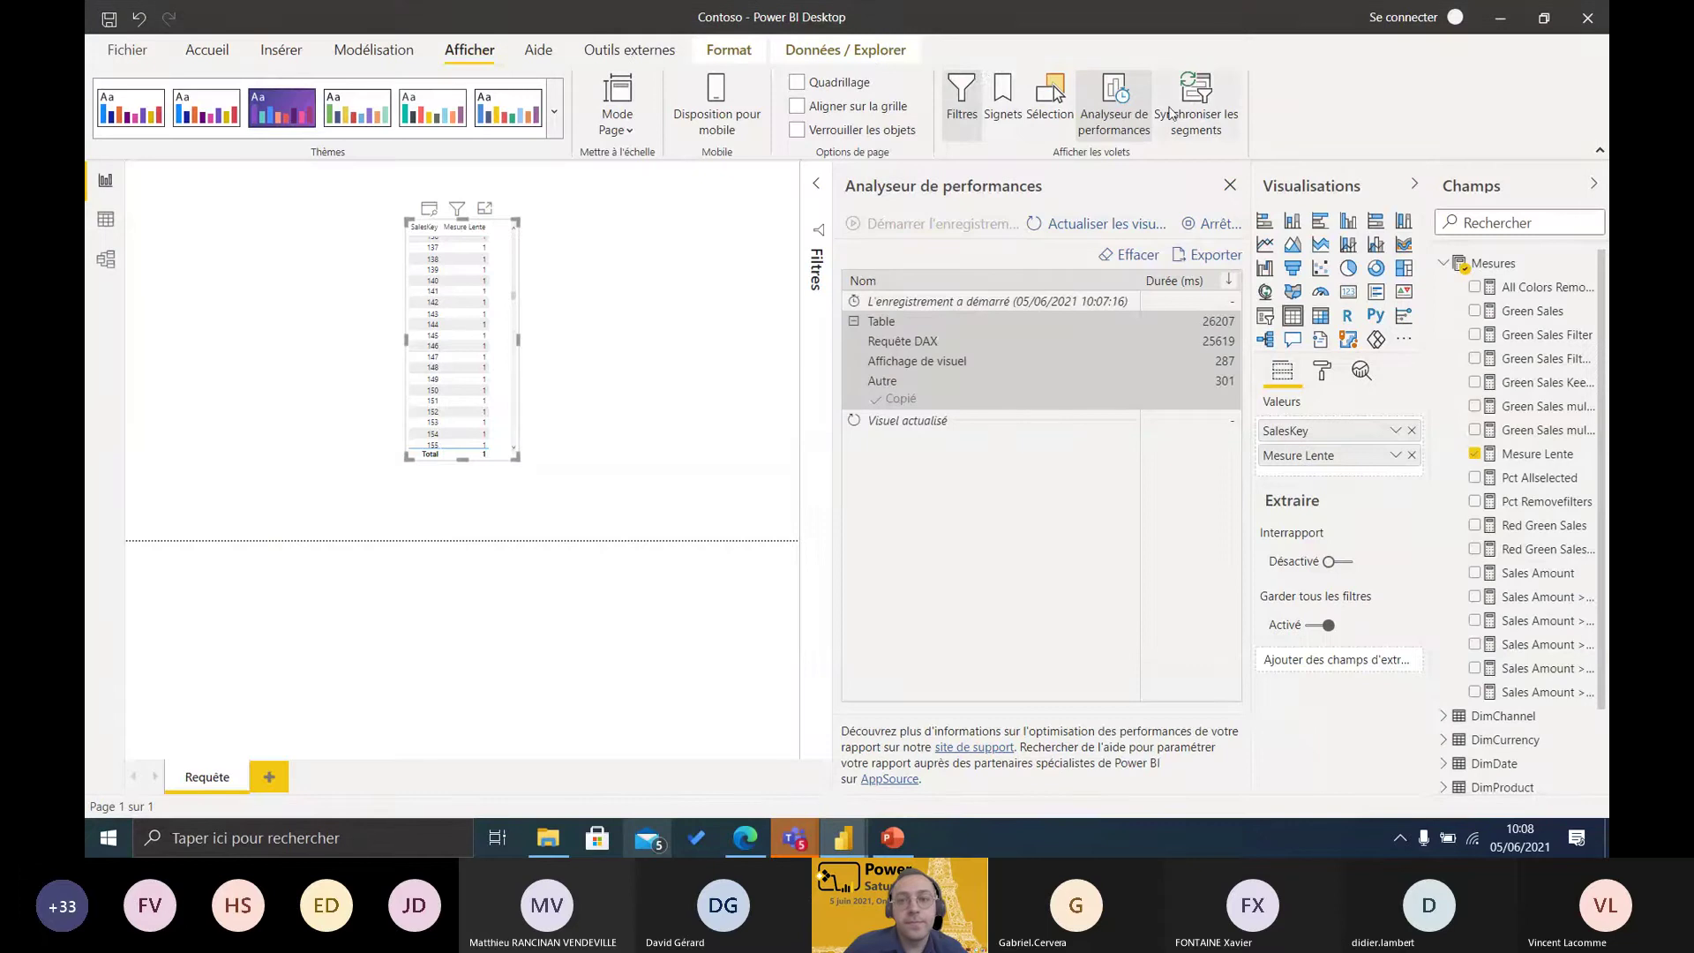
- Launch DAX Studio from the Contoso report and paste the table visual's DAX query into the new query document
left_click(629, 50)
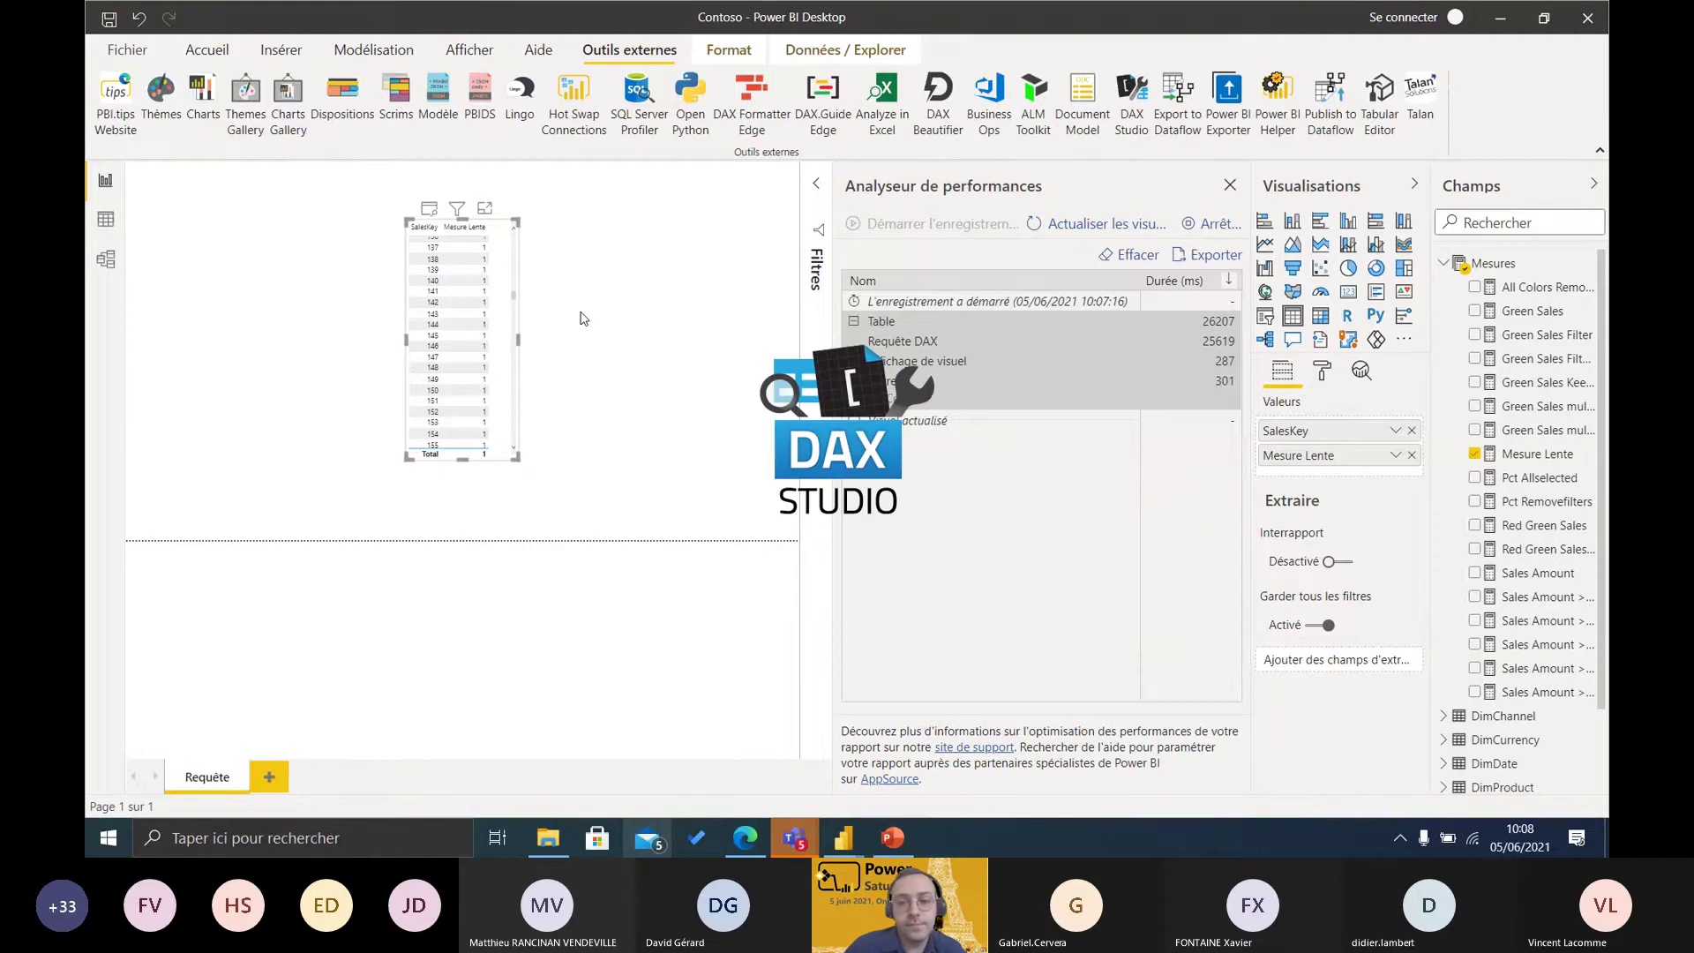
mouse_move(844, 846)
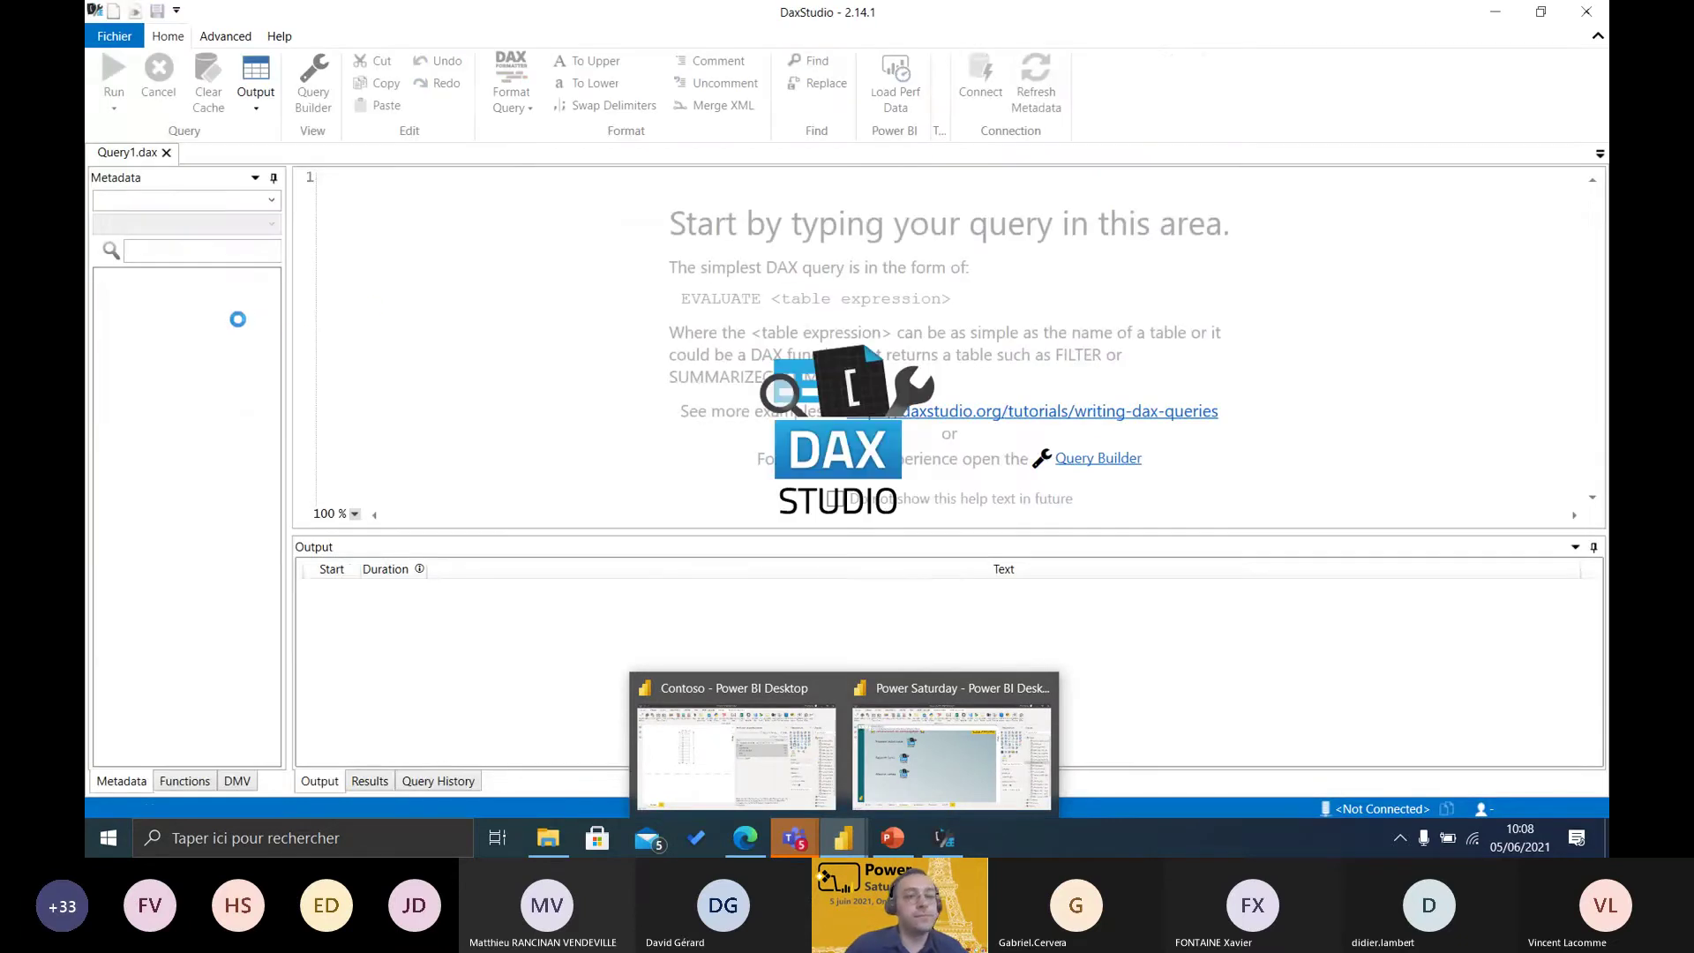
key("ctrl+v")
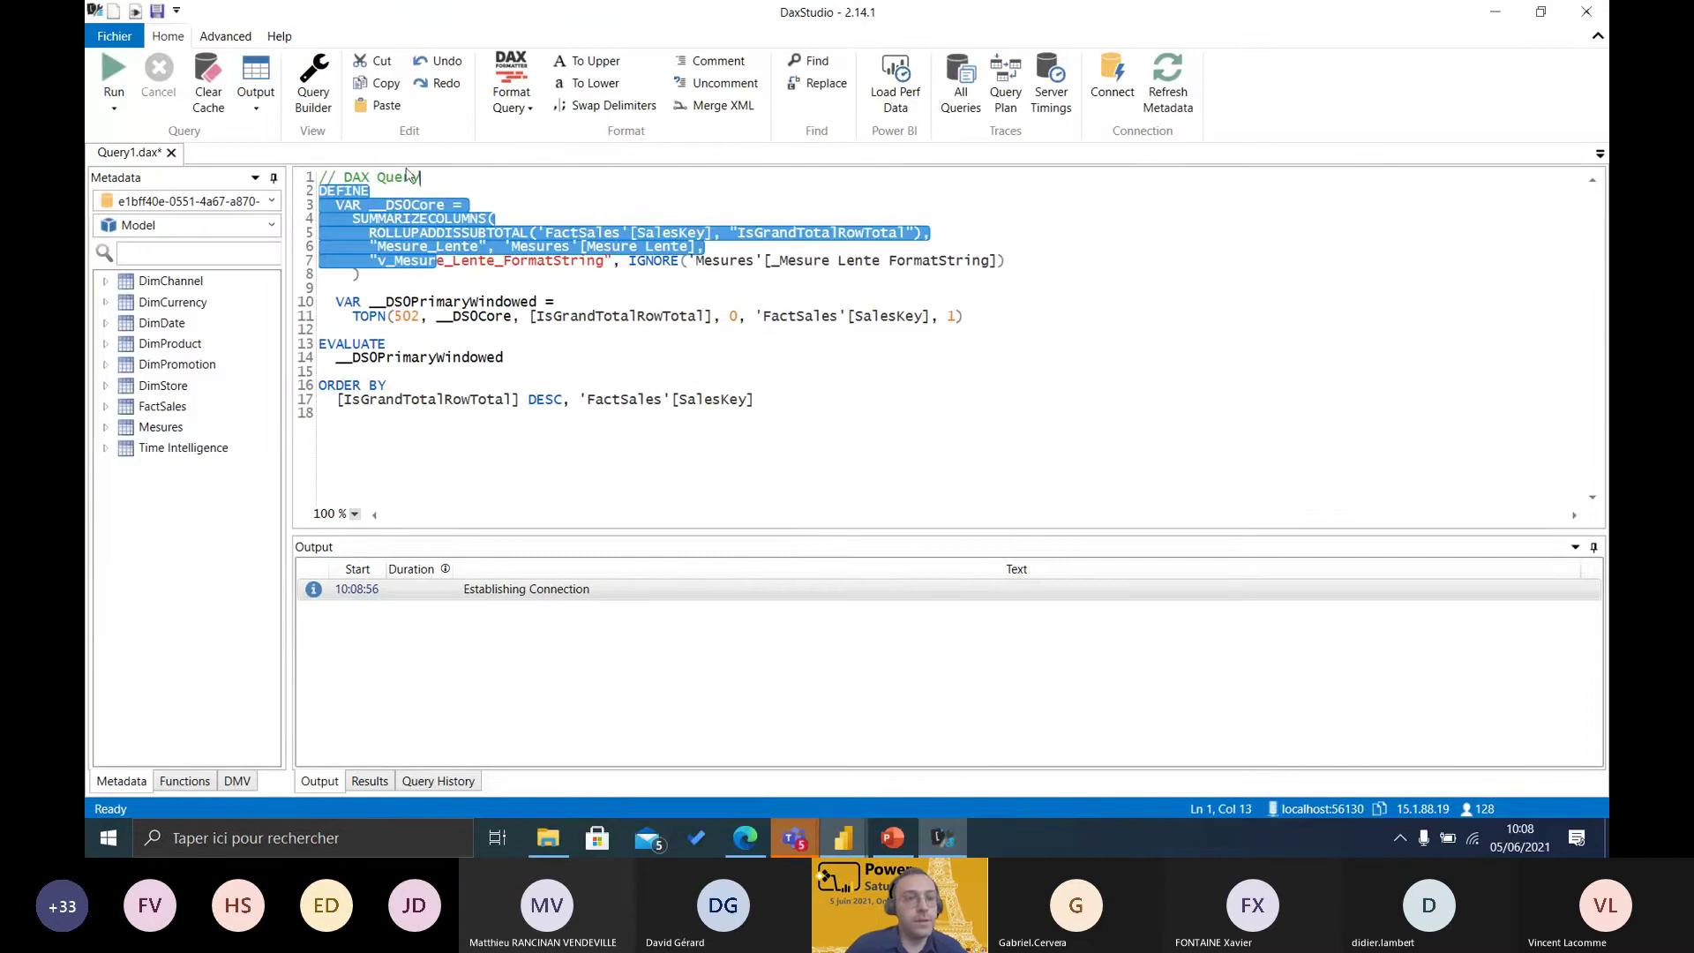
- Try to run the query and trace its Server Timings, closing DAX Studio without saving the query
left_click(112, 80)
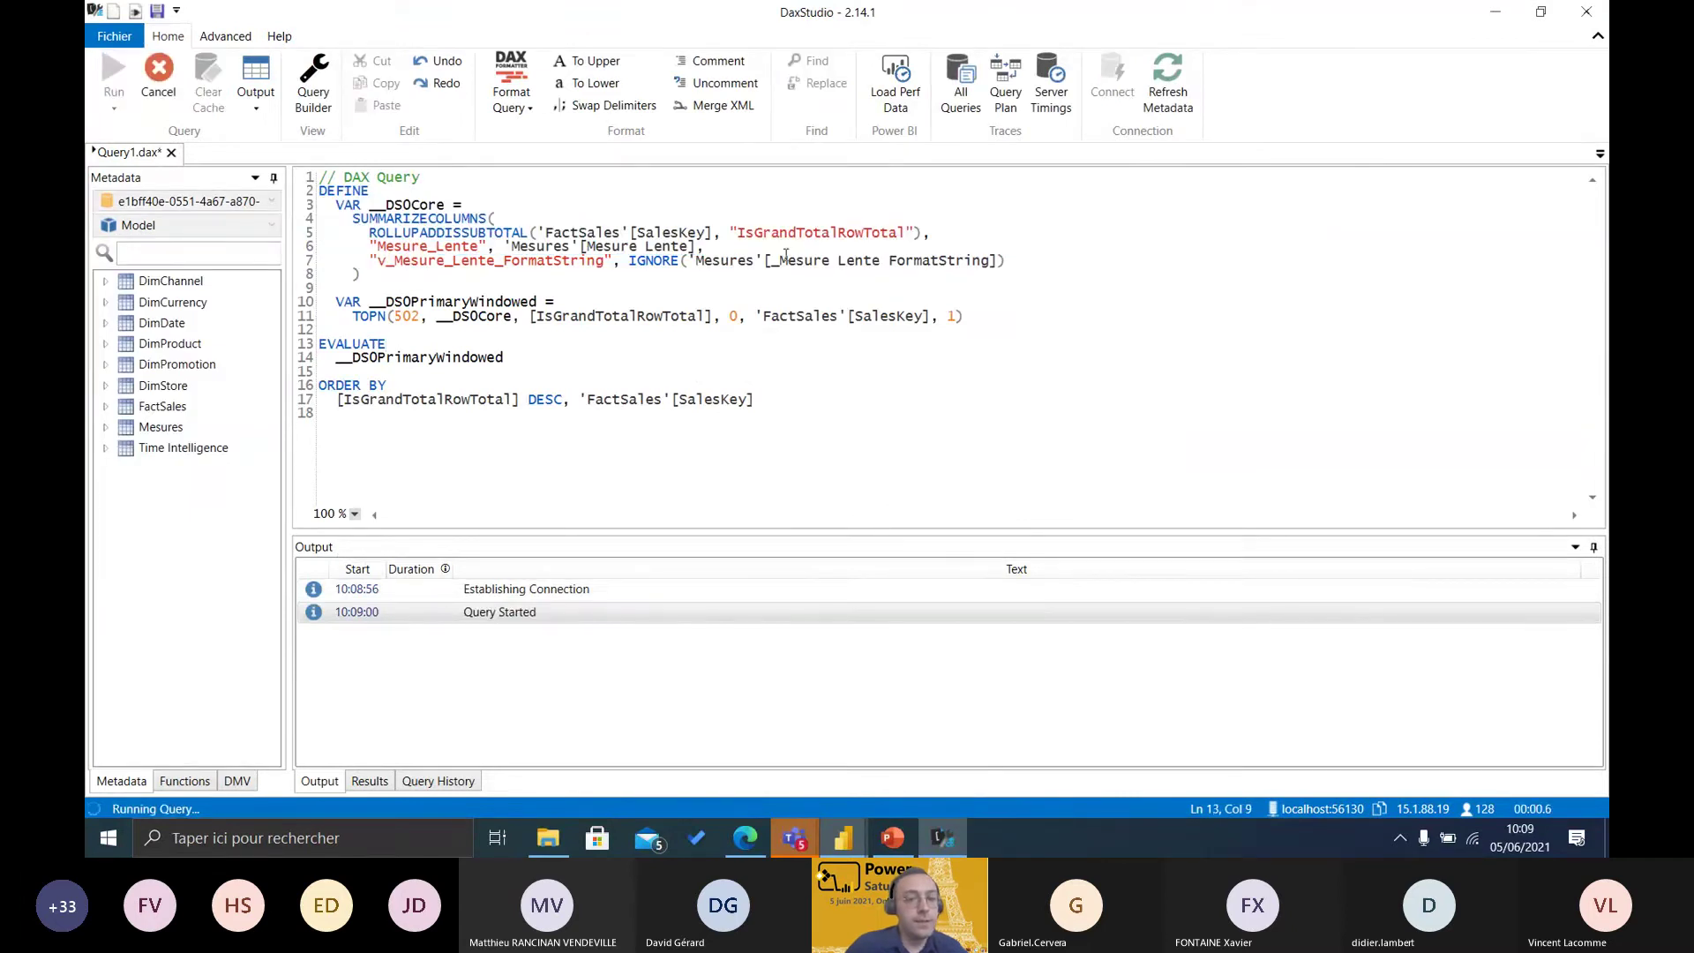
left_click(1051, 83)
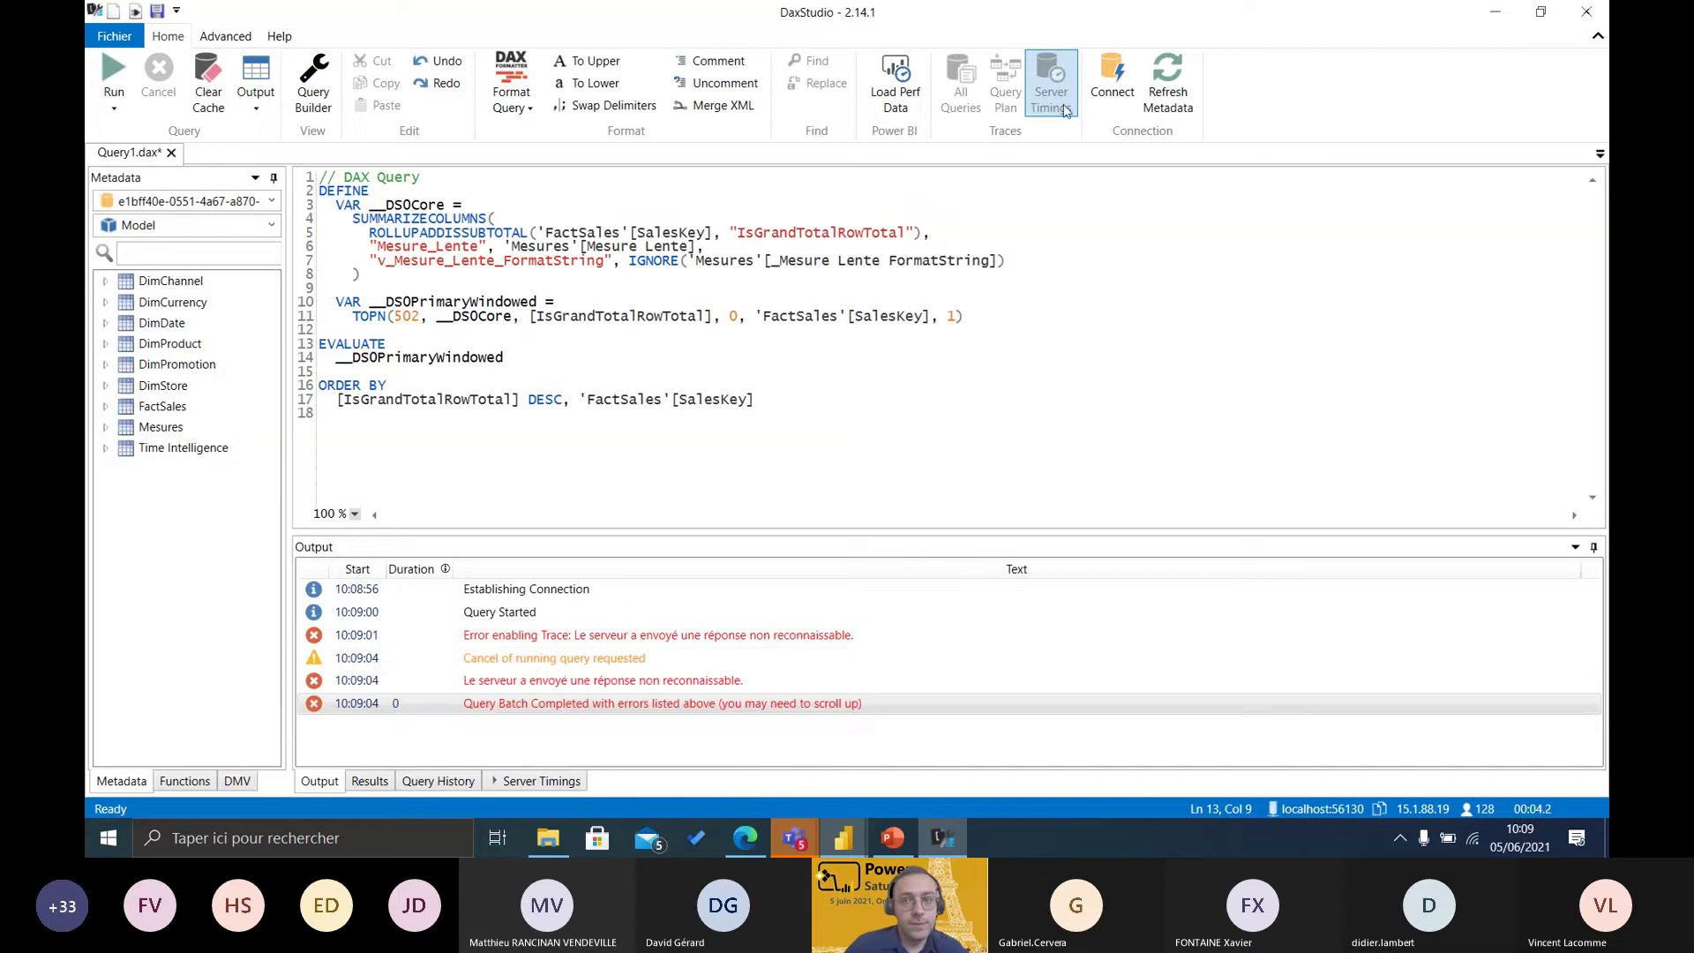
left_click(549, 788)
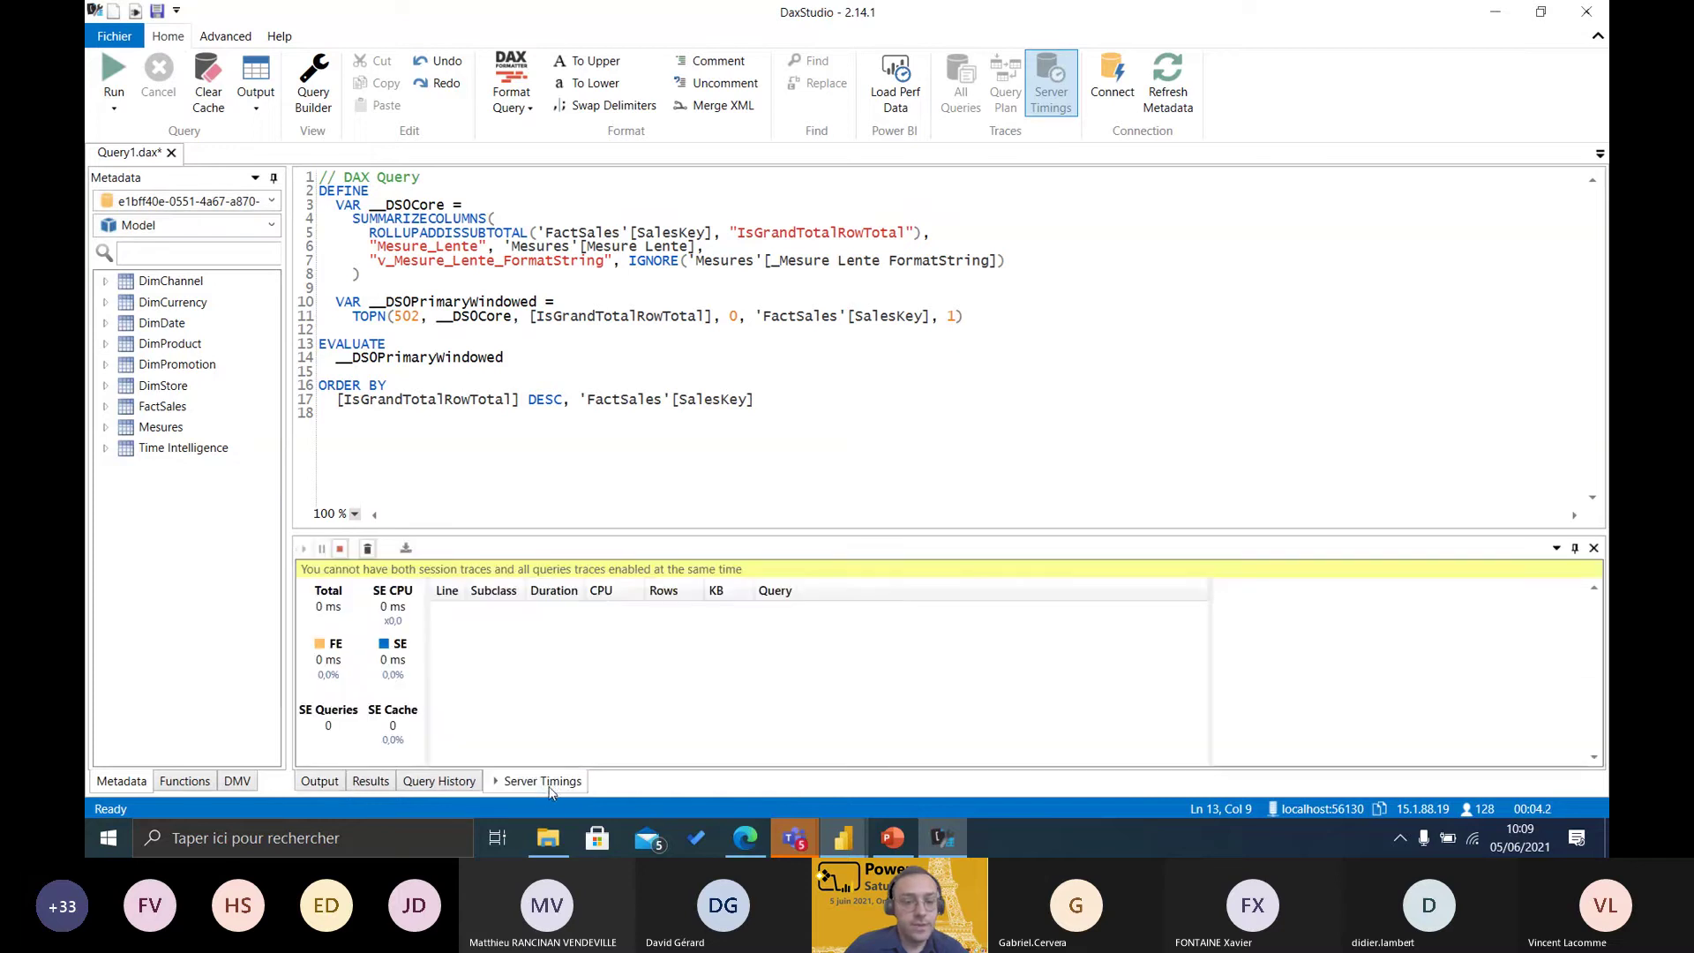
left_click(1585, 12)
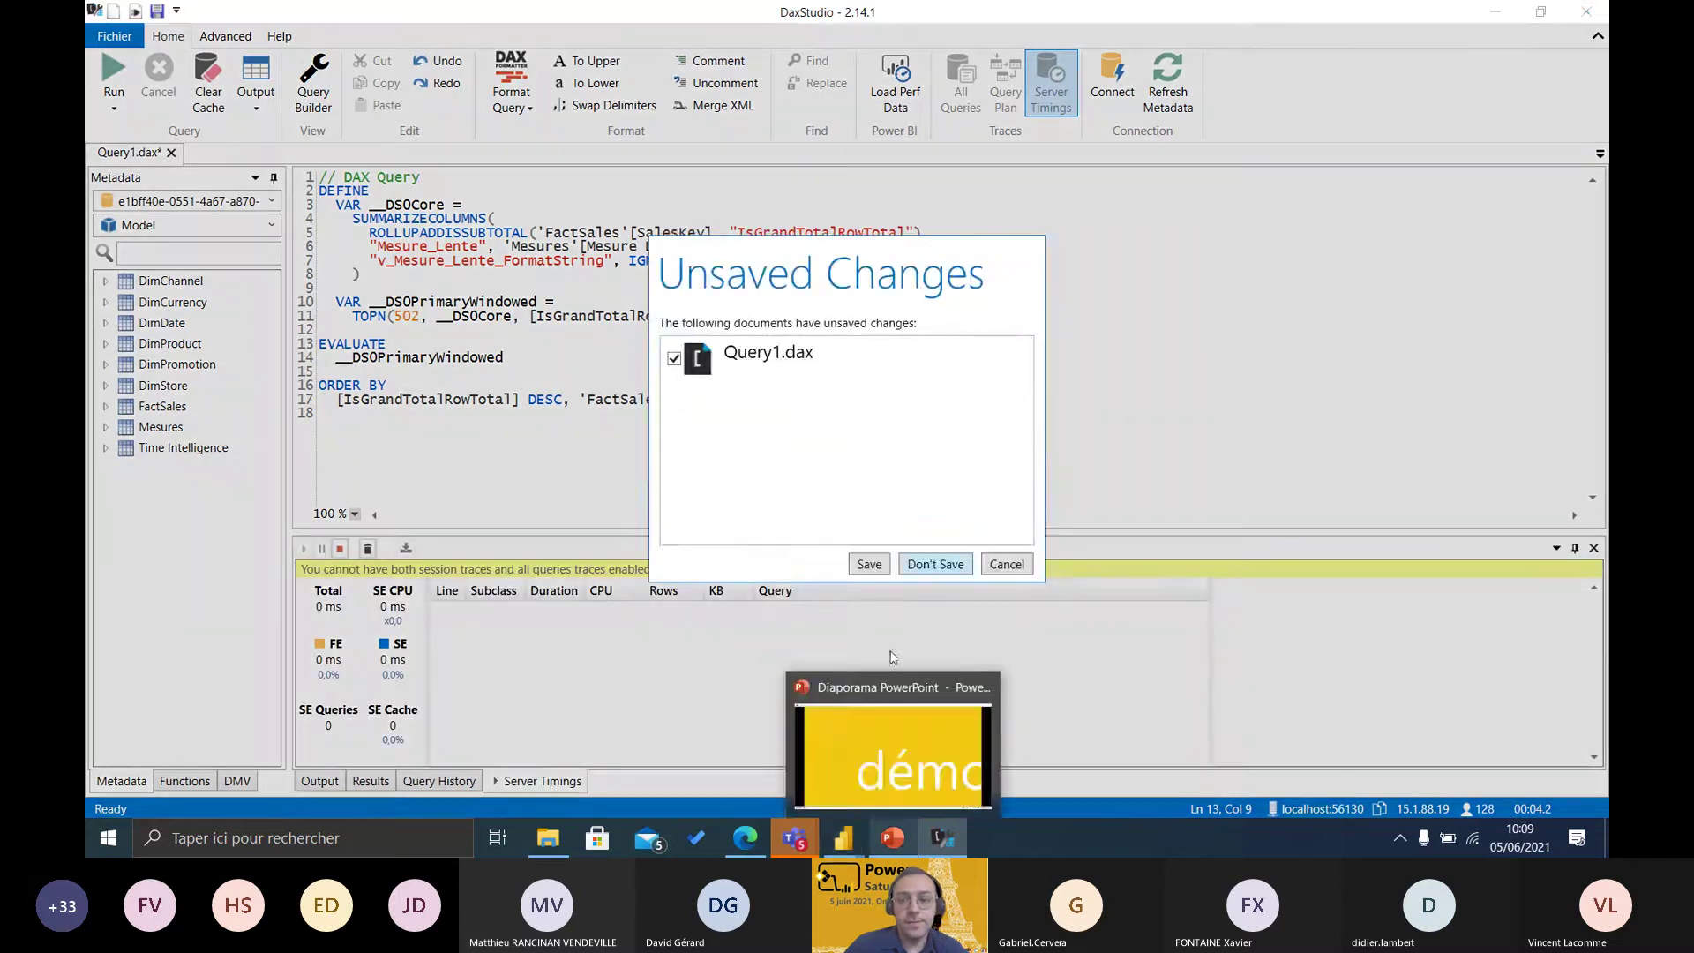
left_click(937, 562)
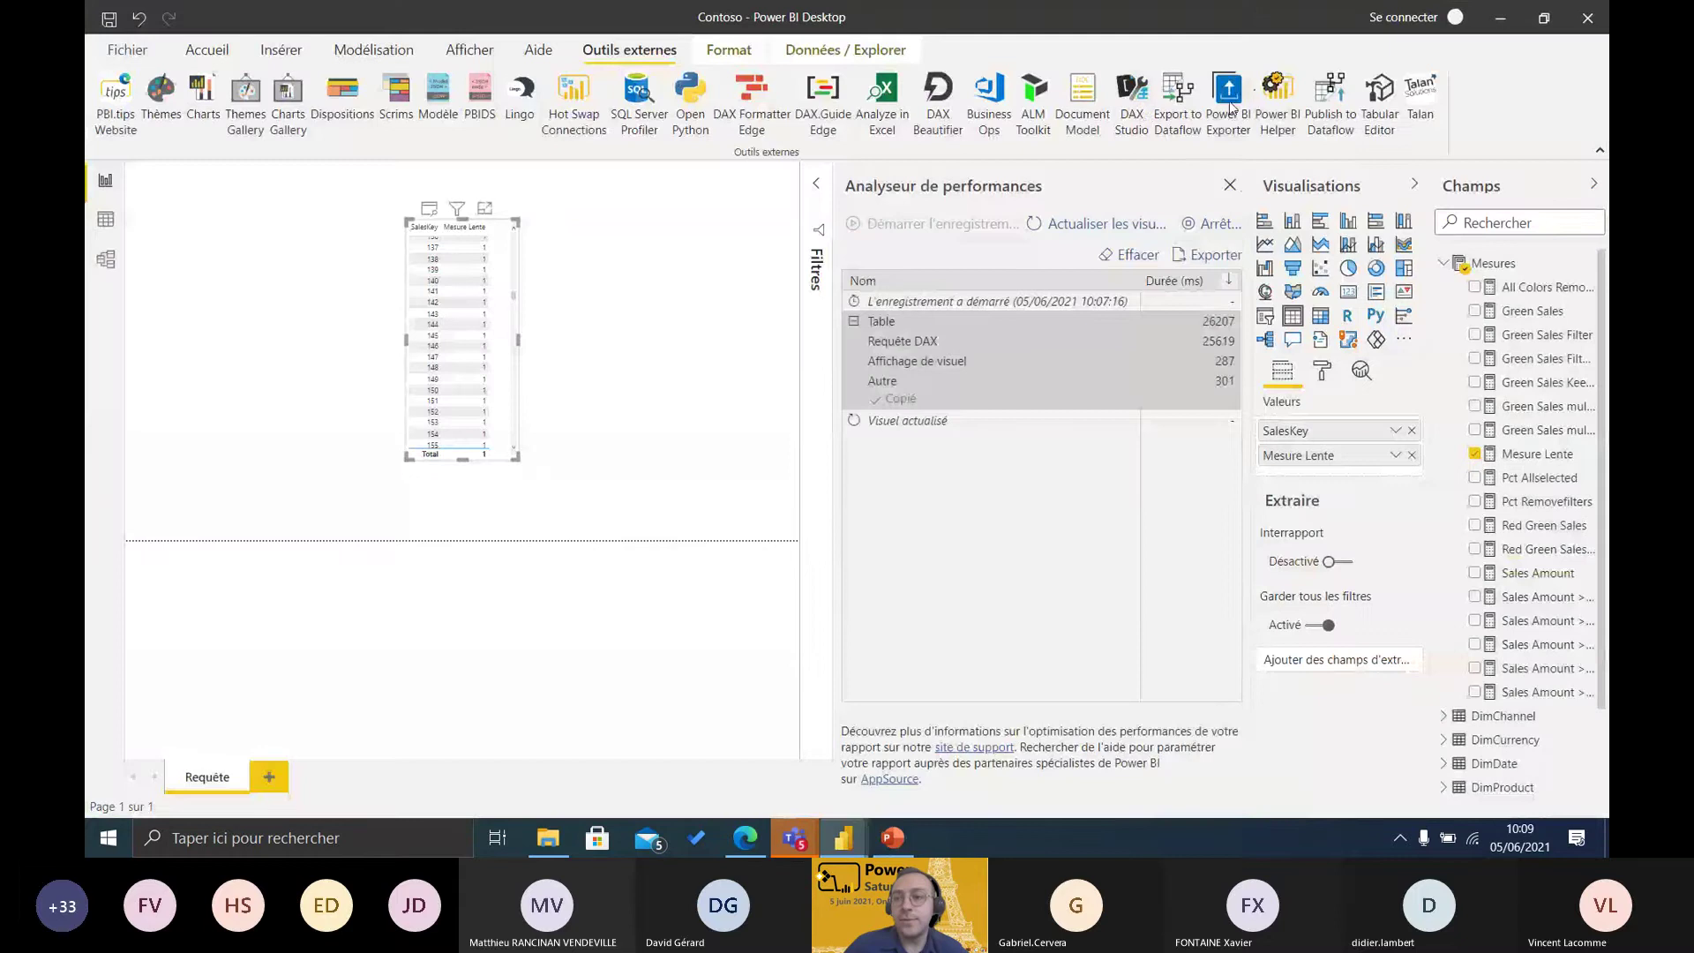
- Relaunch DAX Studio from the Contoso report, enable the Server Timings trace and paste the table visual's DAX query
left_click(1134, 101)
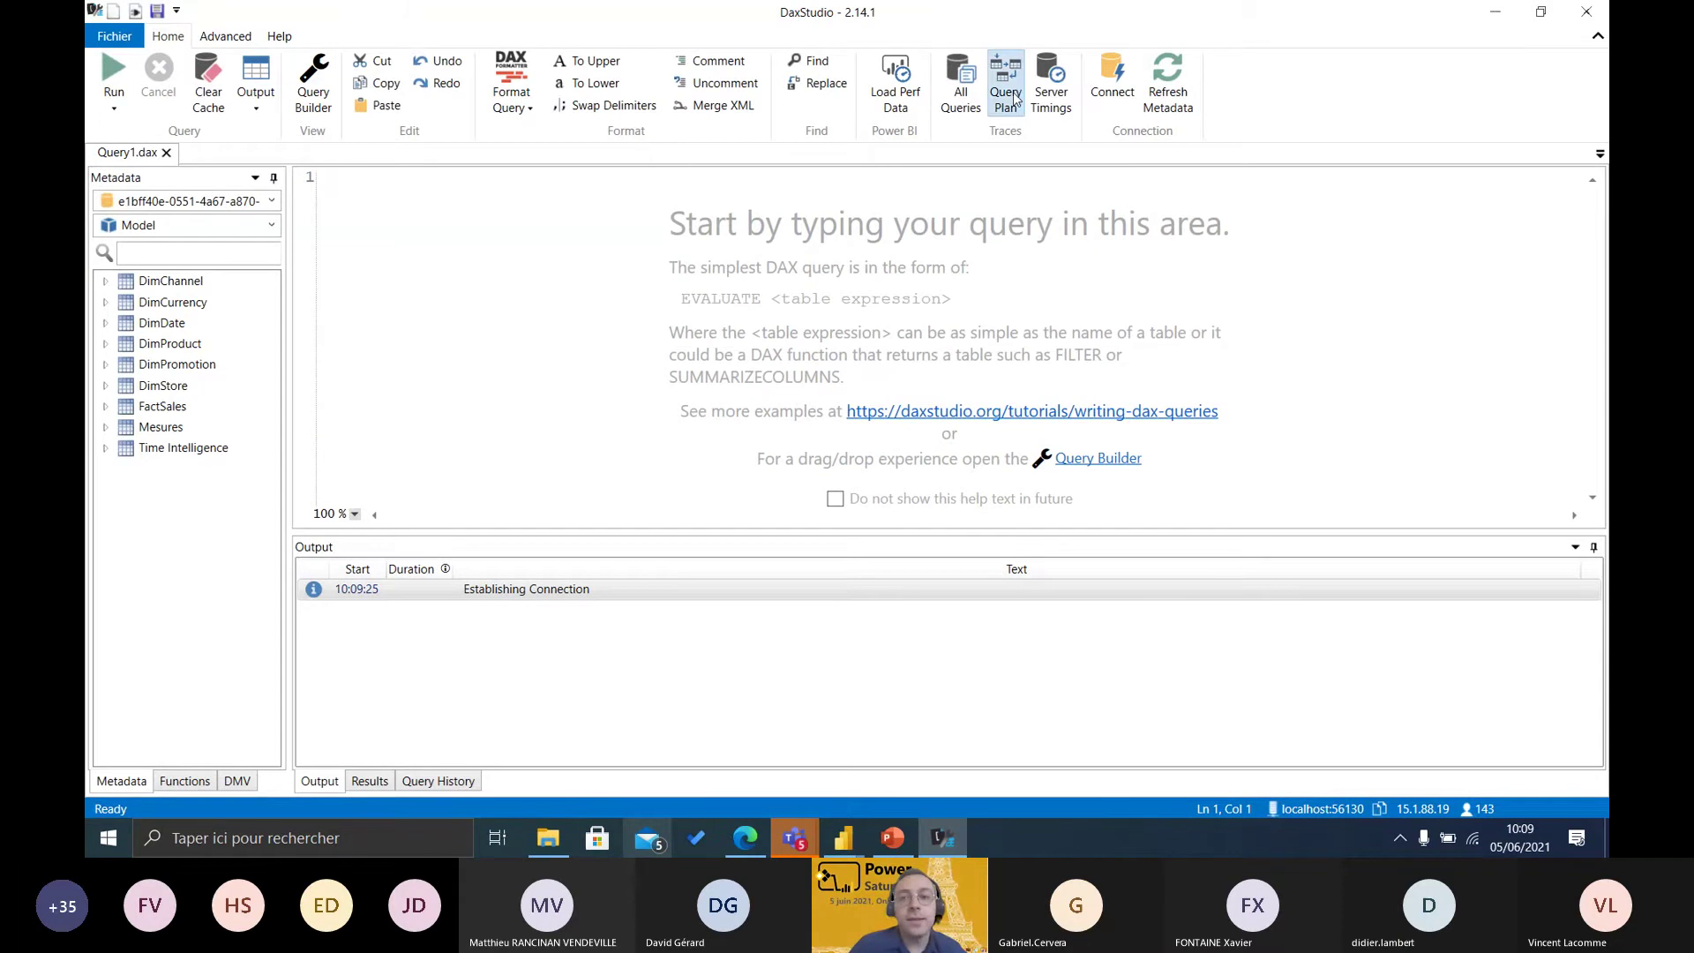
left_click(1054, 88)
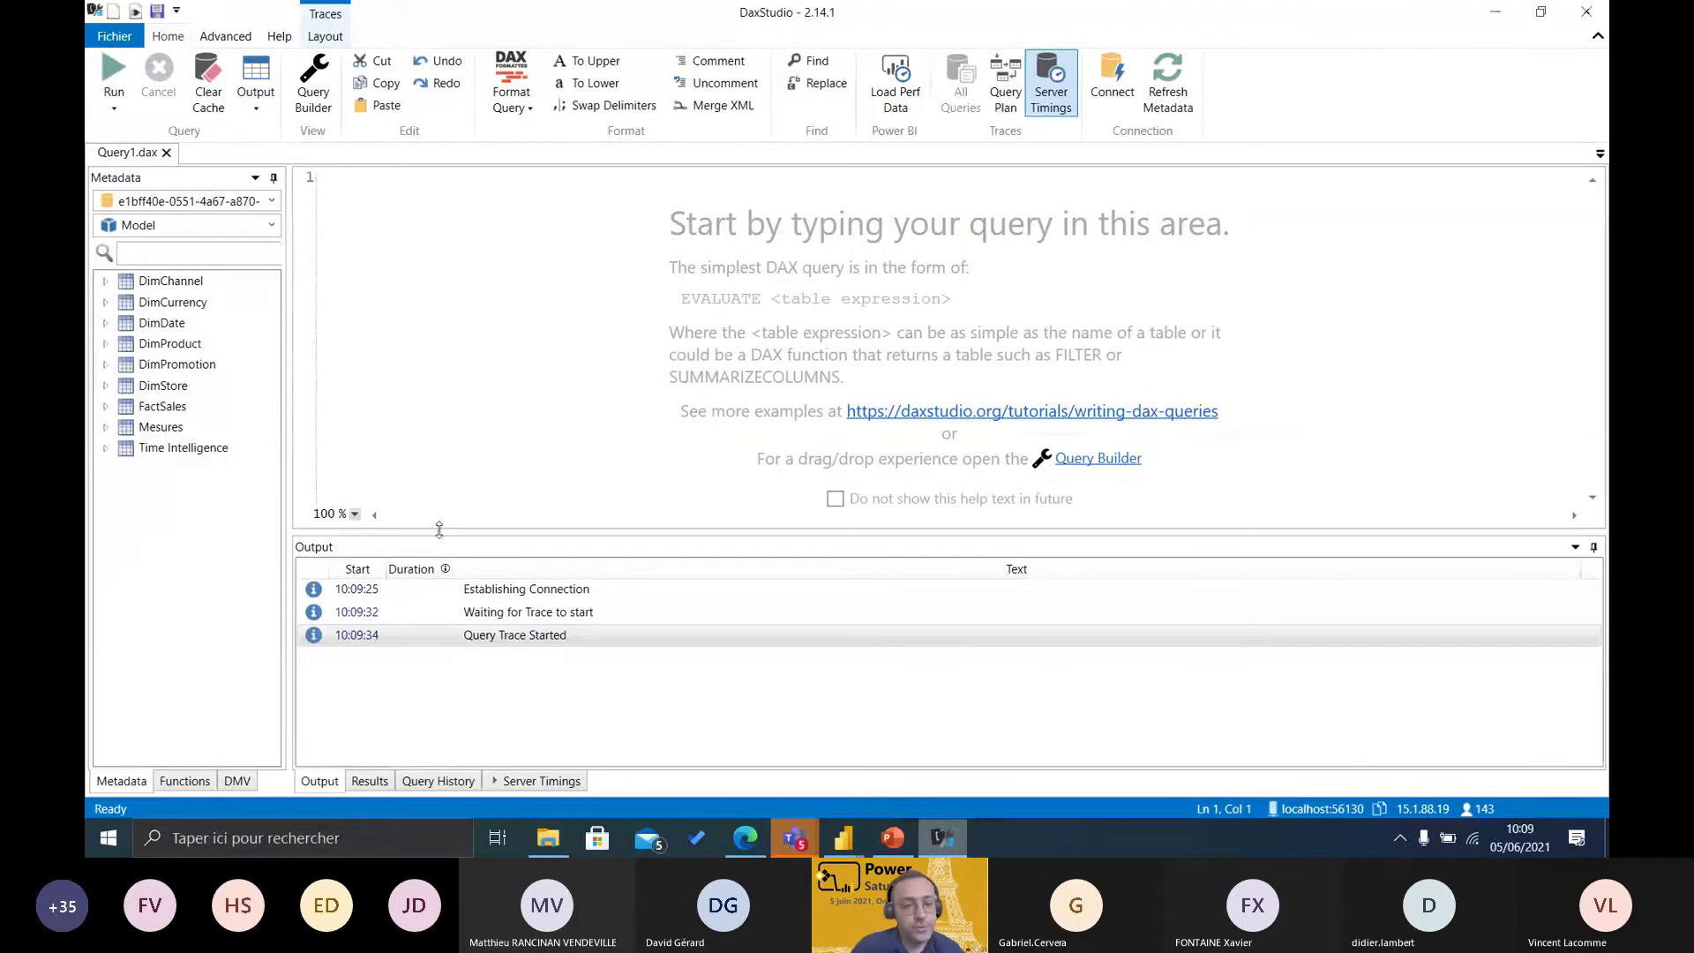
key("ctrl+v")
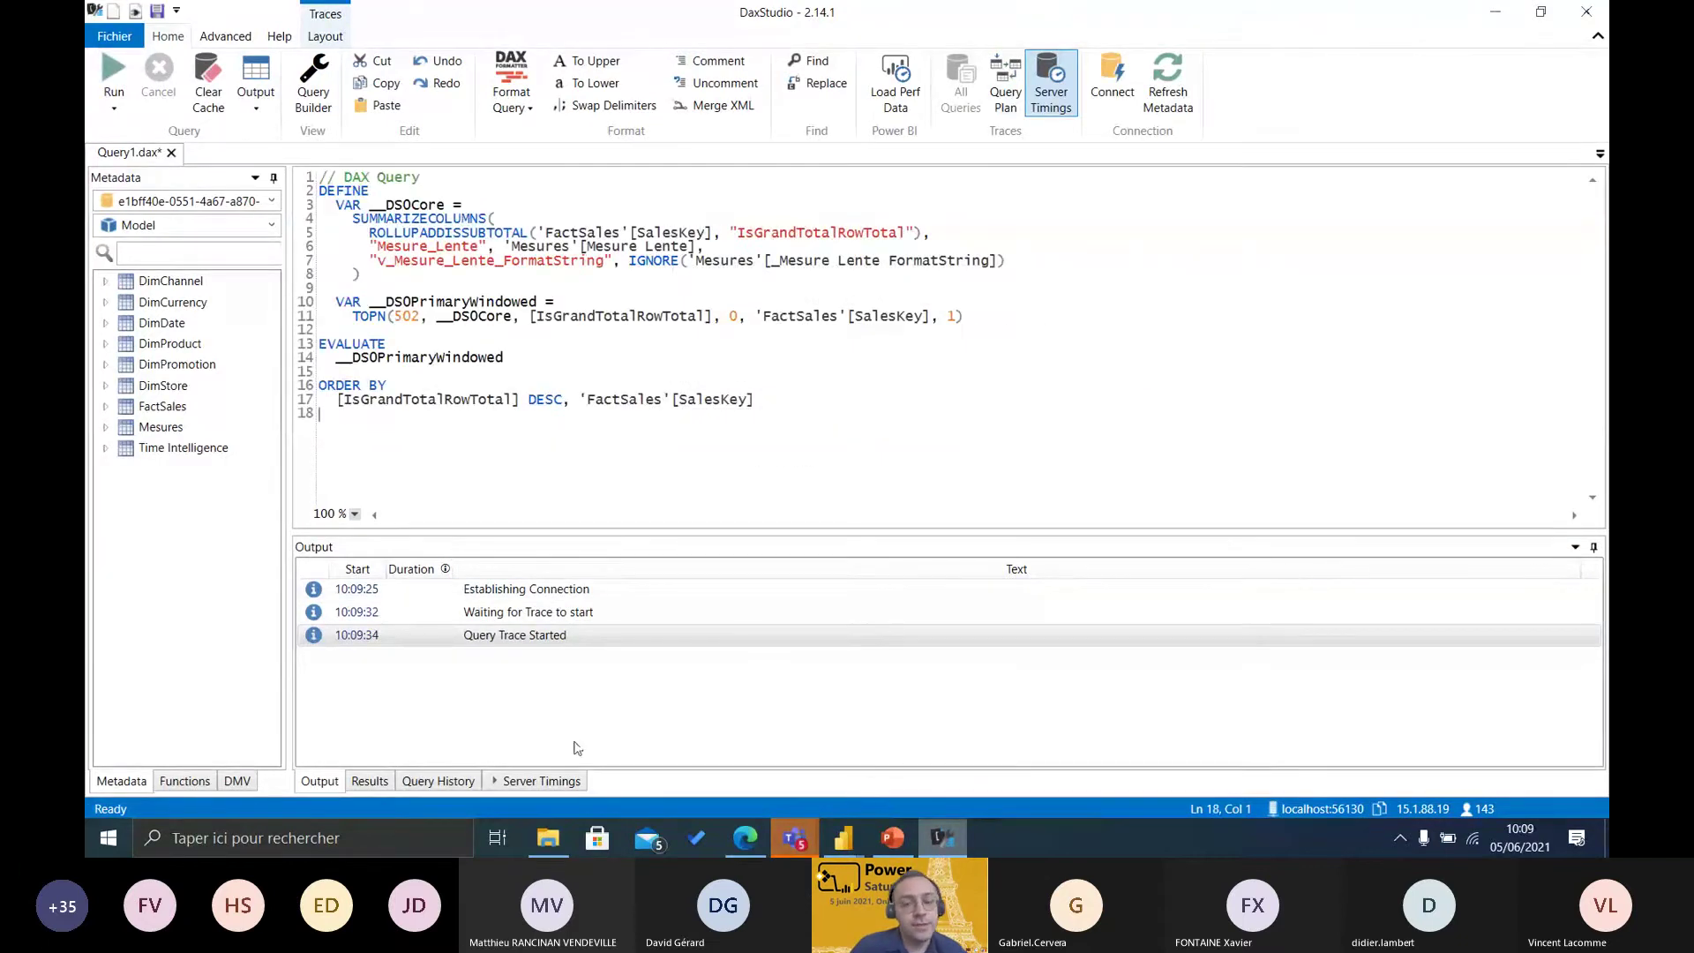
- Run the table visual's DAX query and show its Server Timings trace
key("F5")
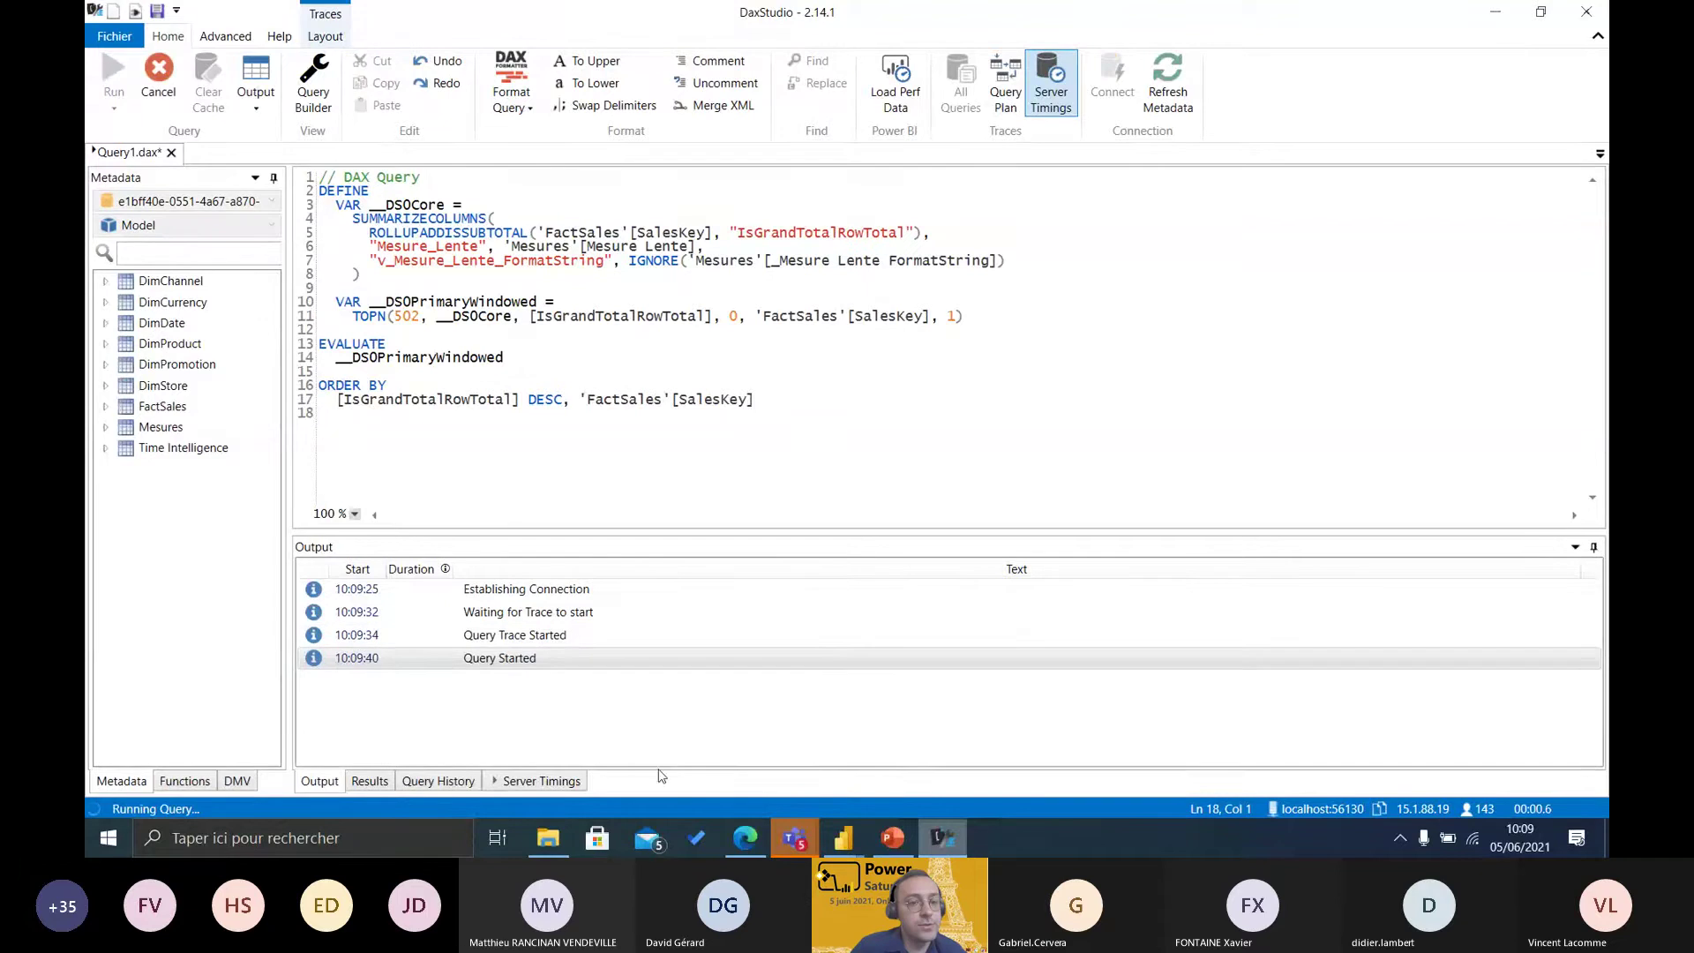
left_click(537, 782)
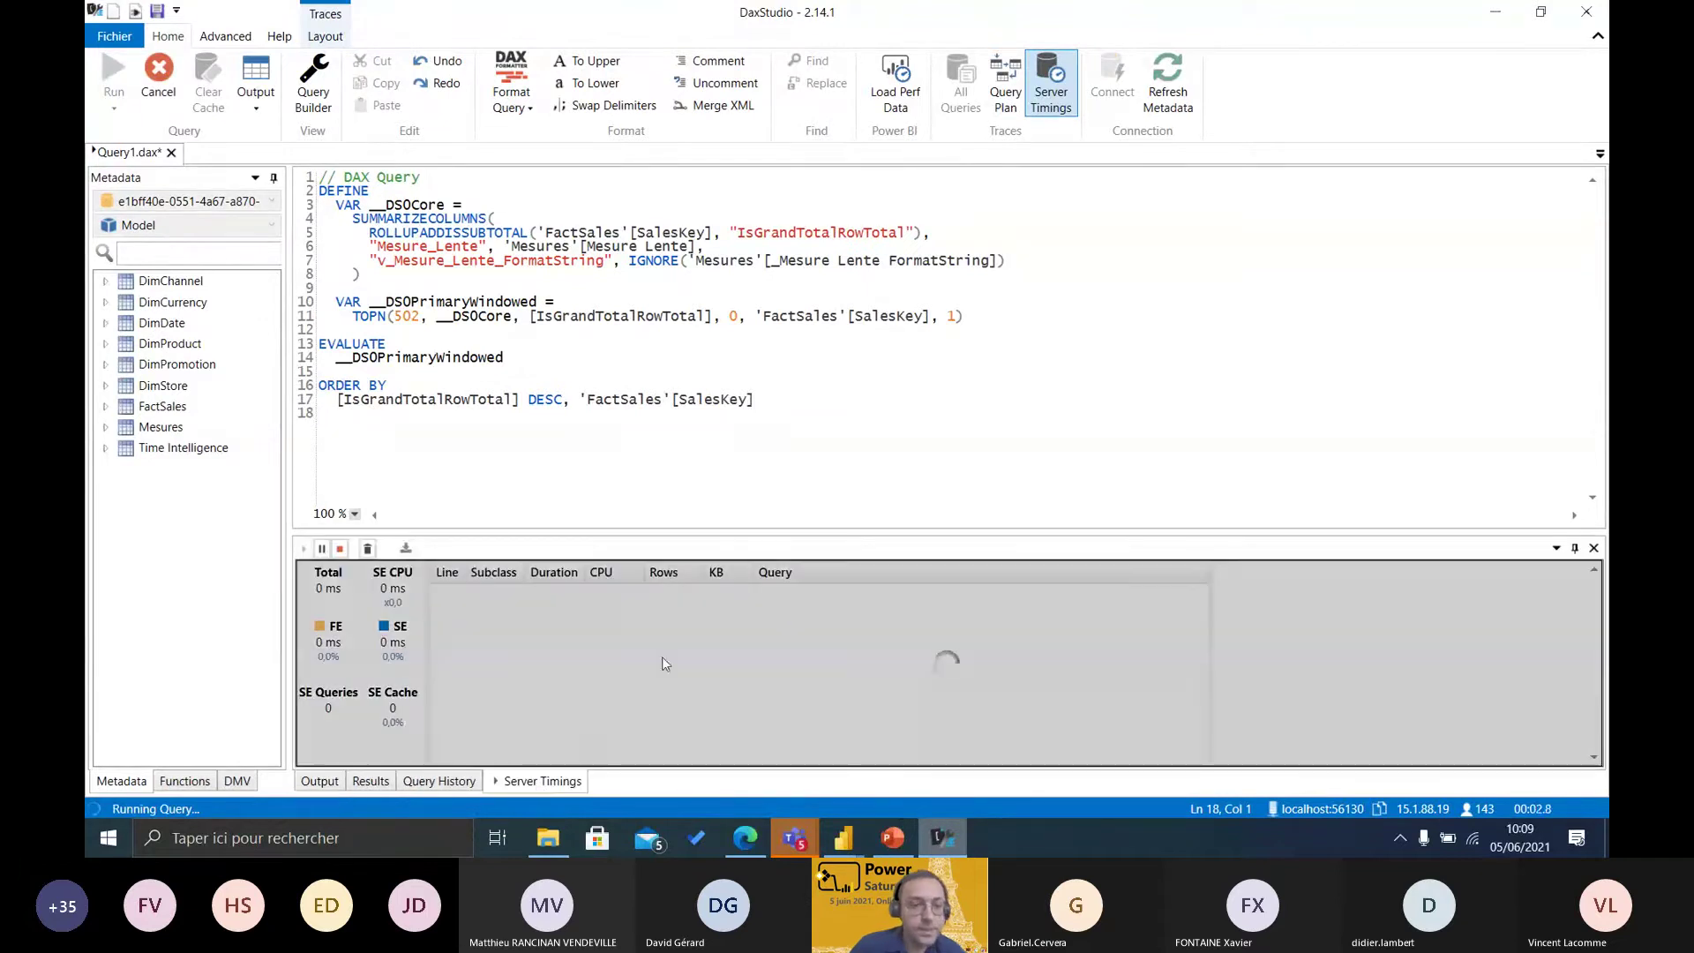
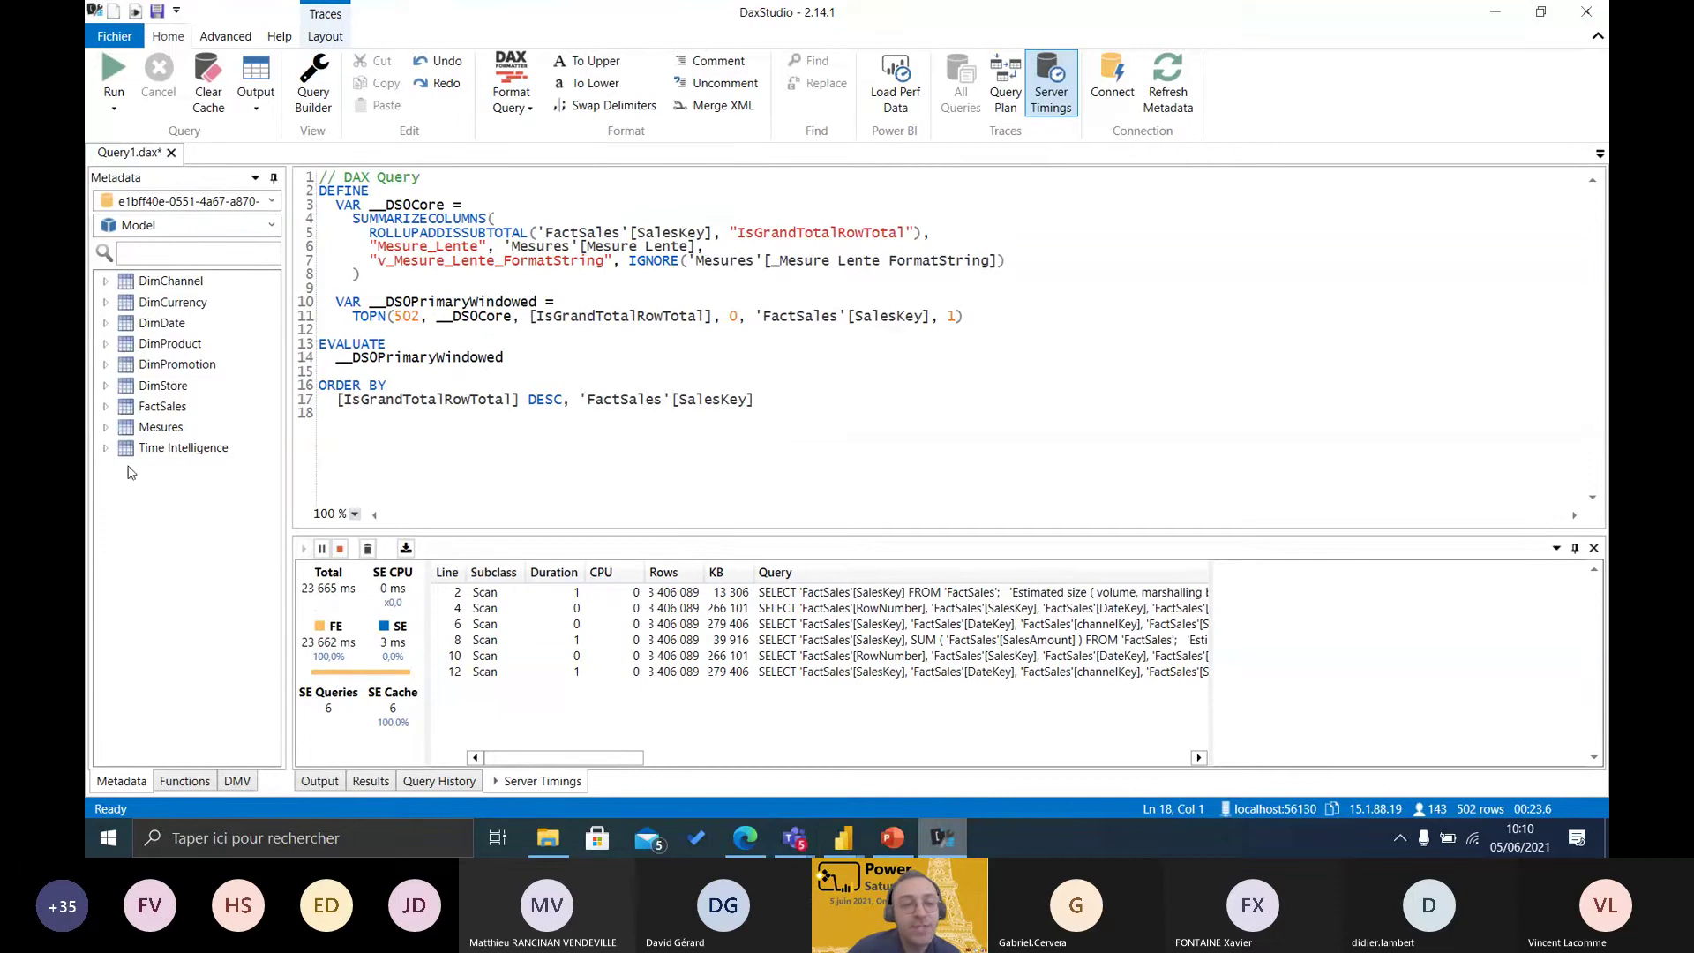
- Define the Mesure Lente measure from the Mesures table in the query and inspect its RANKX expression over FactSales
left_click(104, 430)
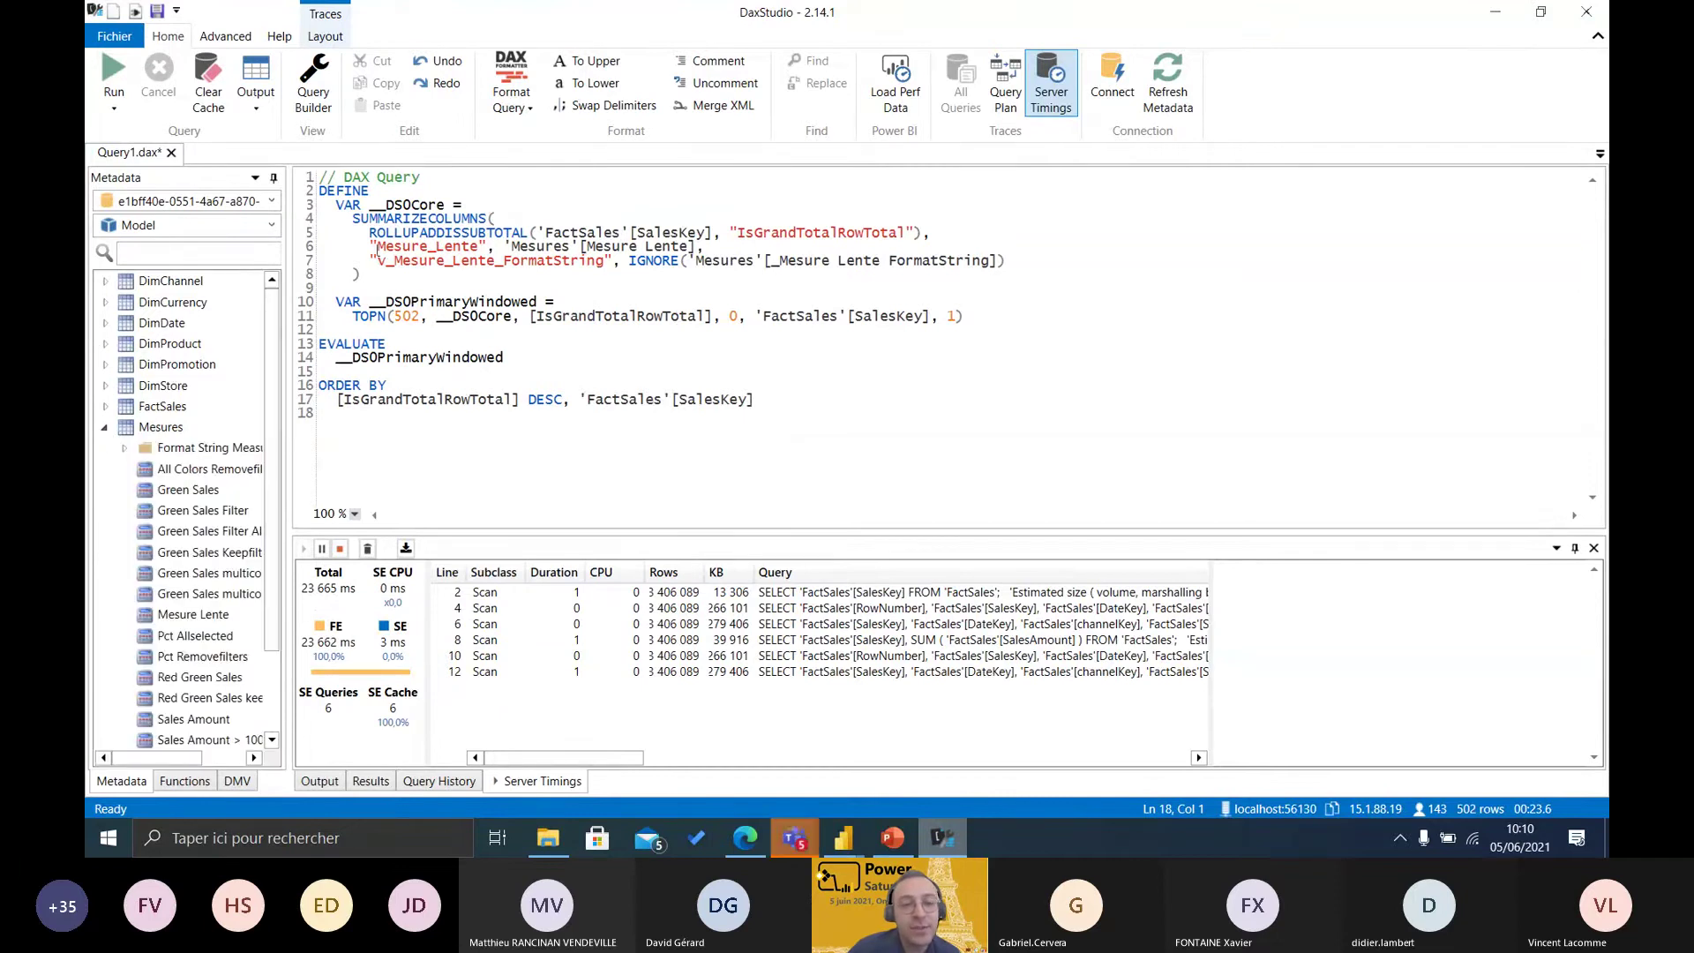
left_click_drag(376, 247, 485, 247)
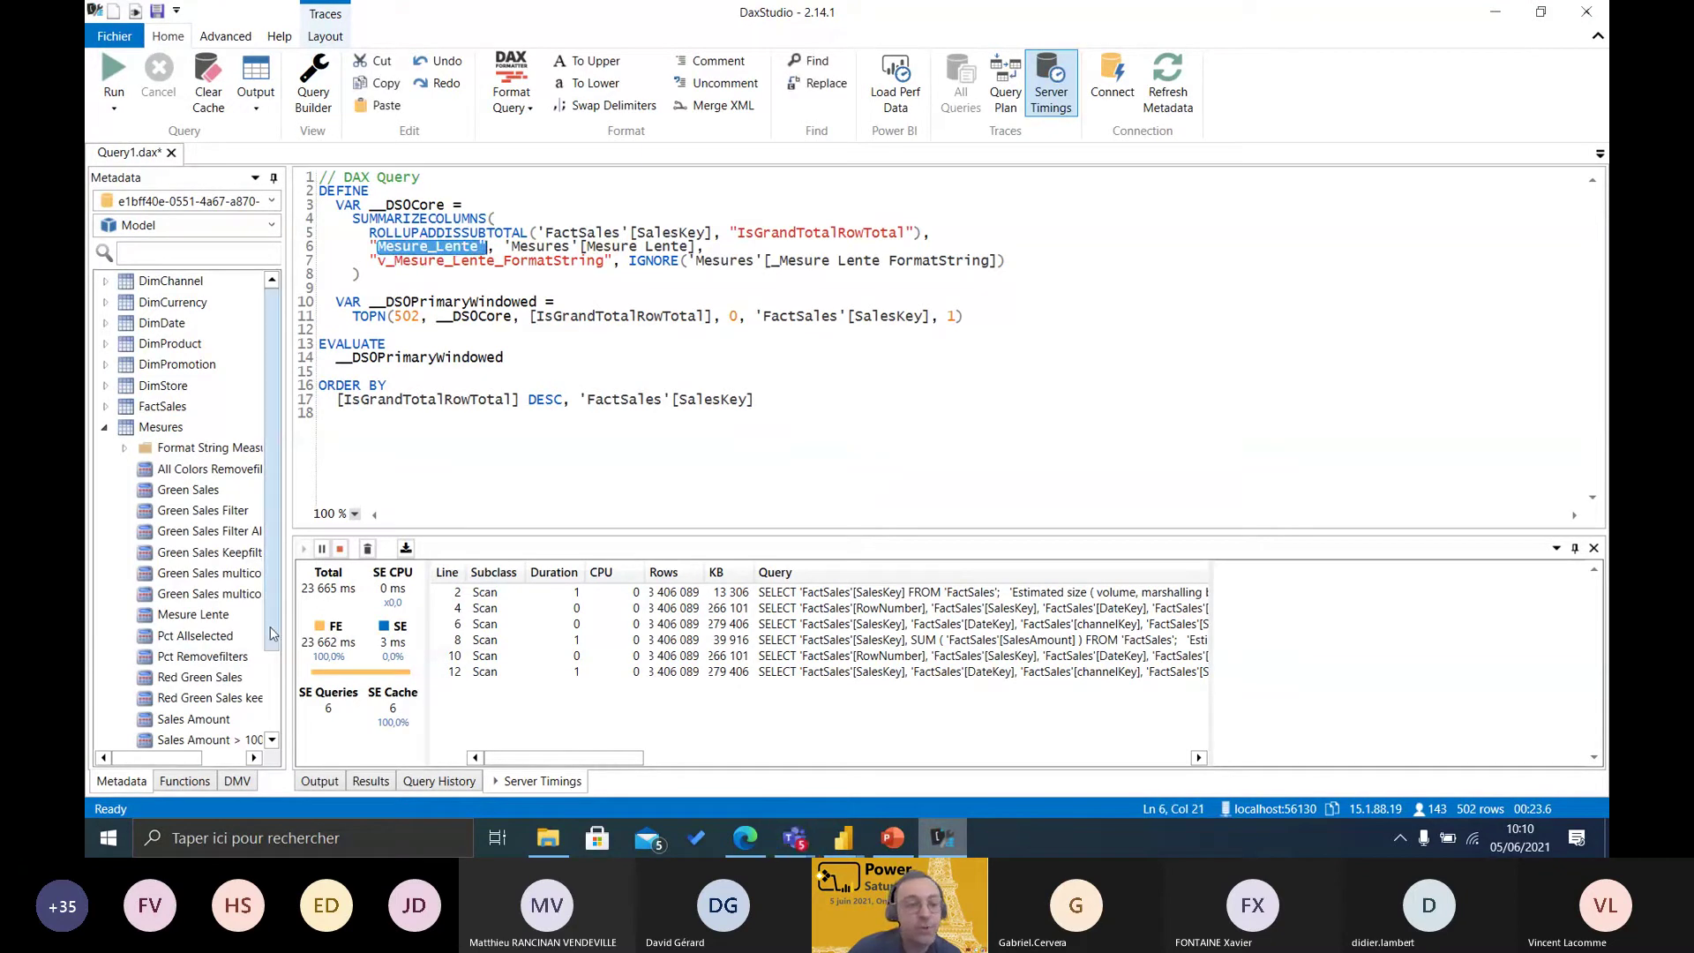
scroll(231, 589, "down", 1)
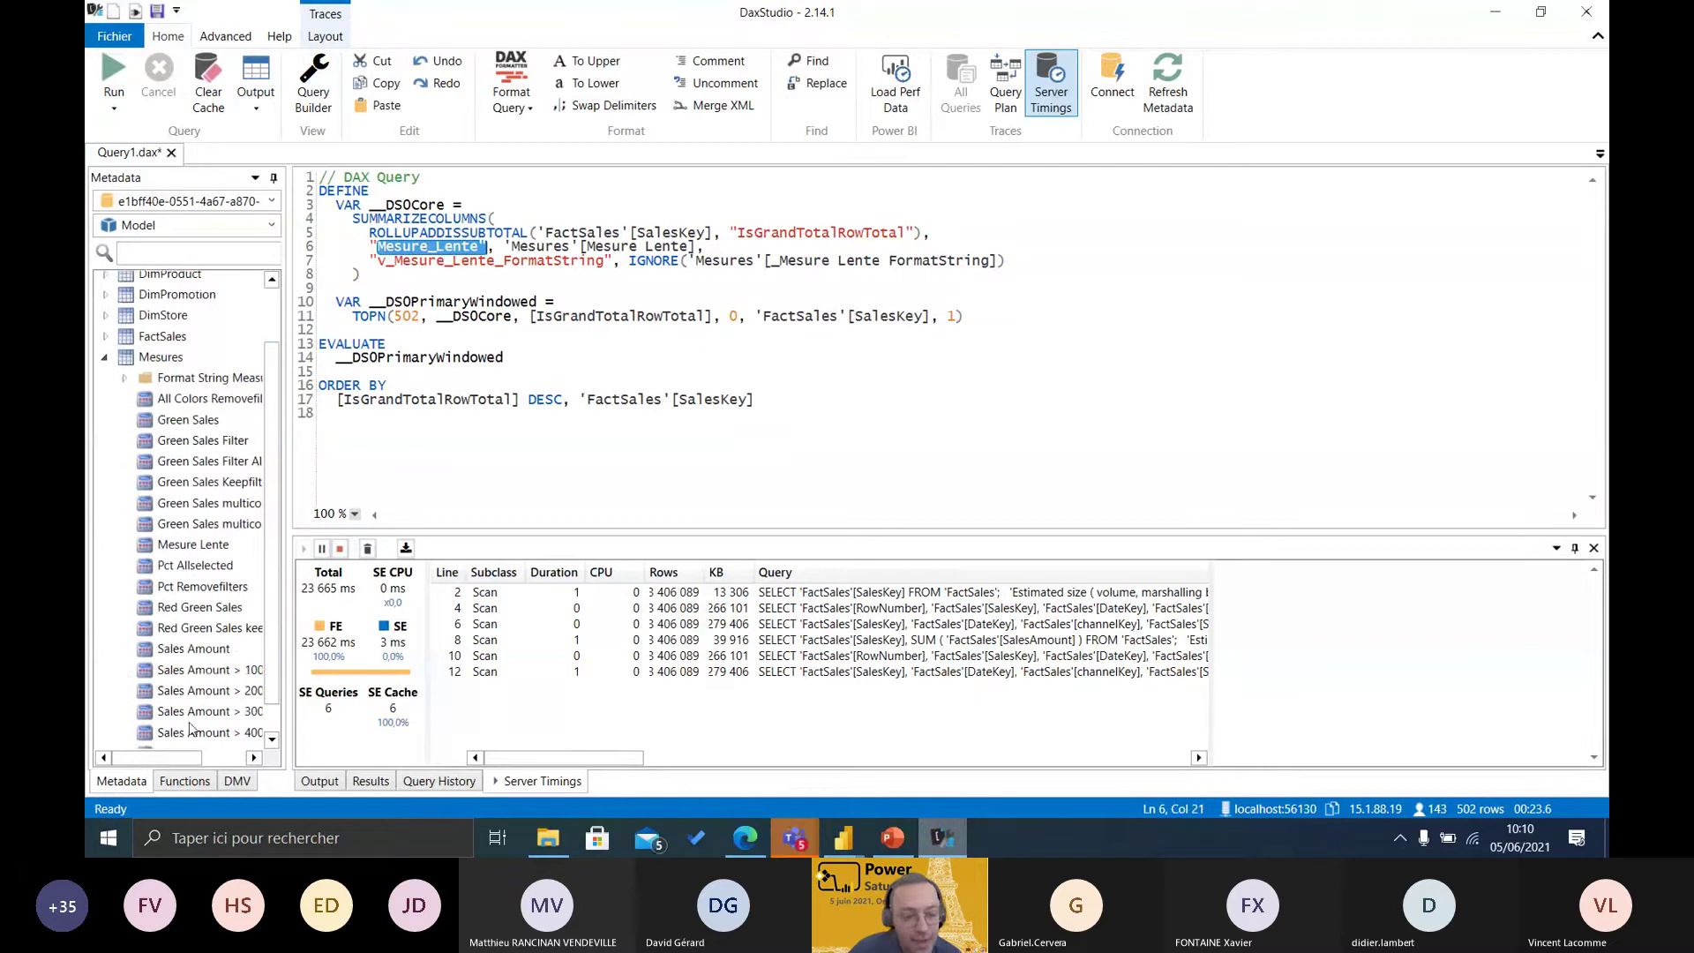
scroll(272, 565, "down", 1)
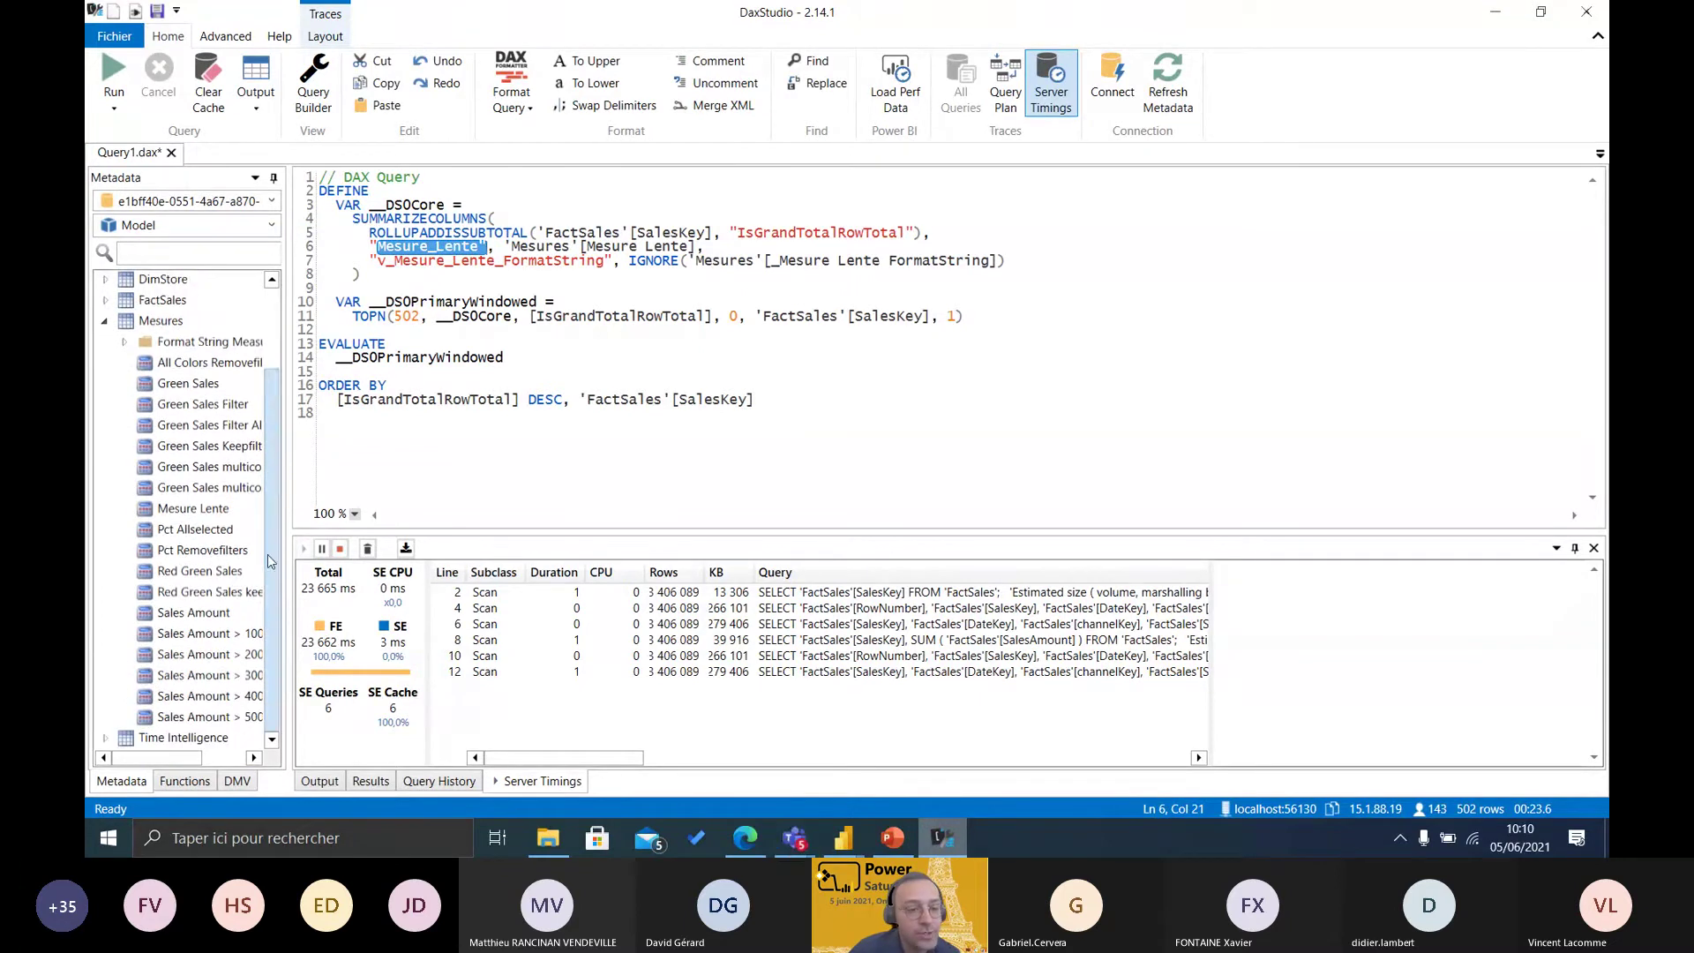
right_click(183, 519)
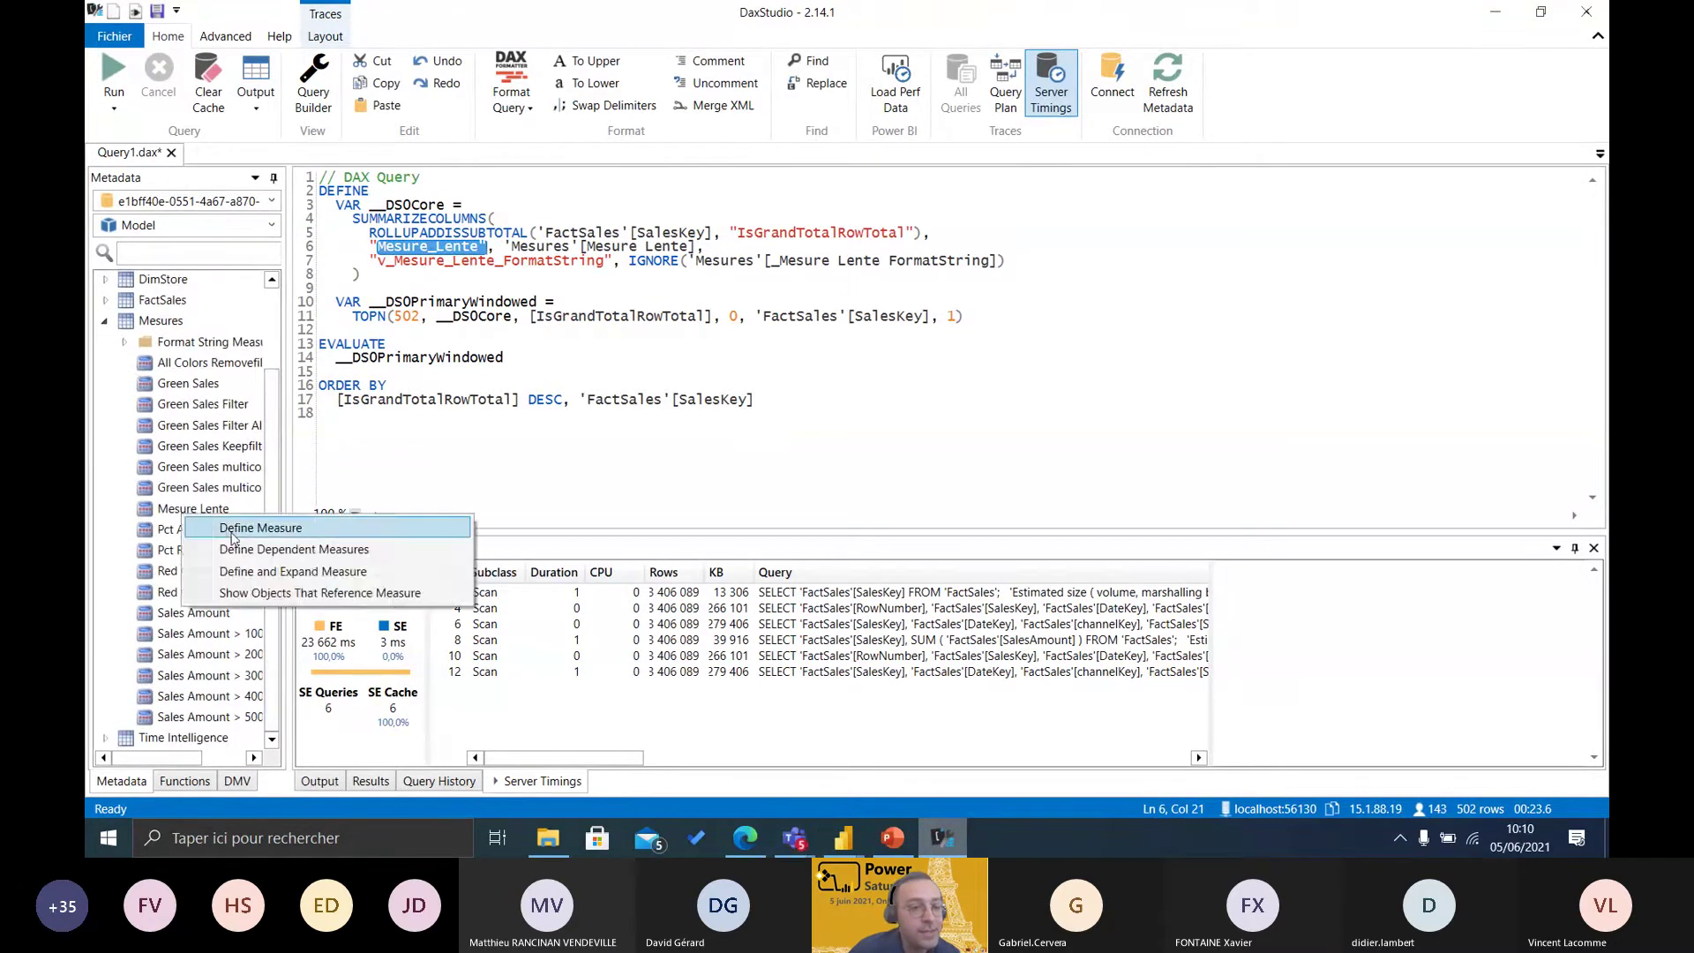
left_click(235, 532)
left_click_drag(772, 247, 300, 249)
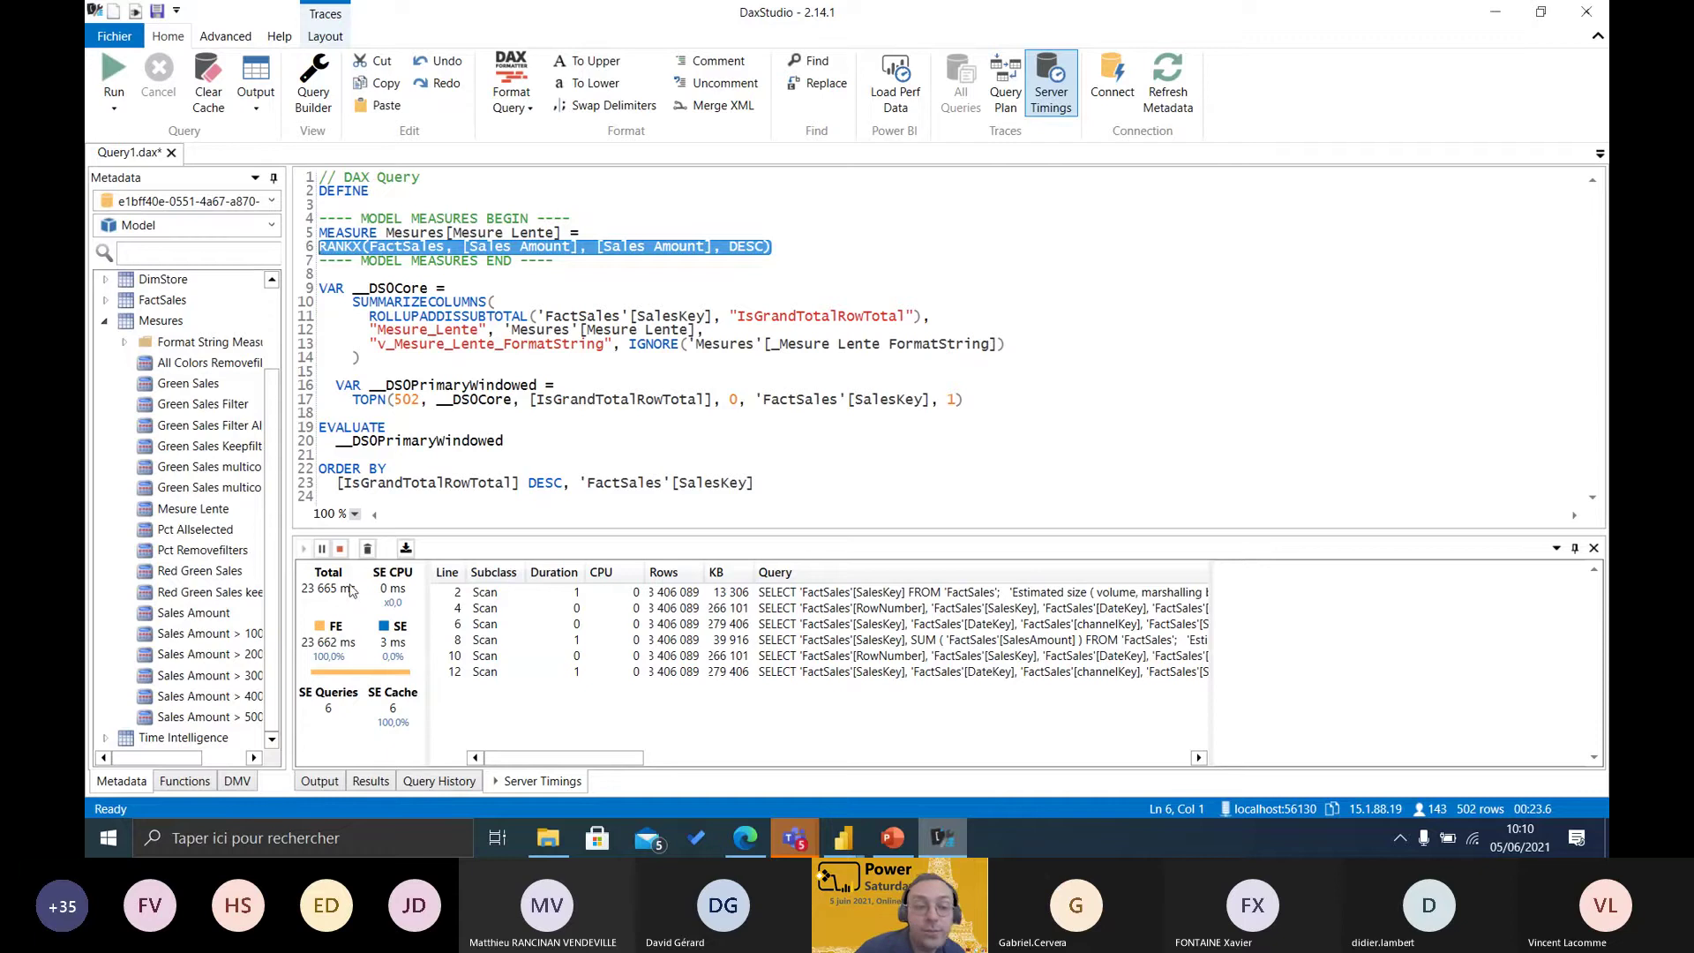
left_click(371, 781)
left_click(534, 781)
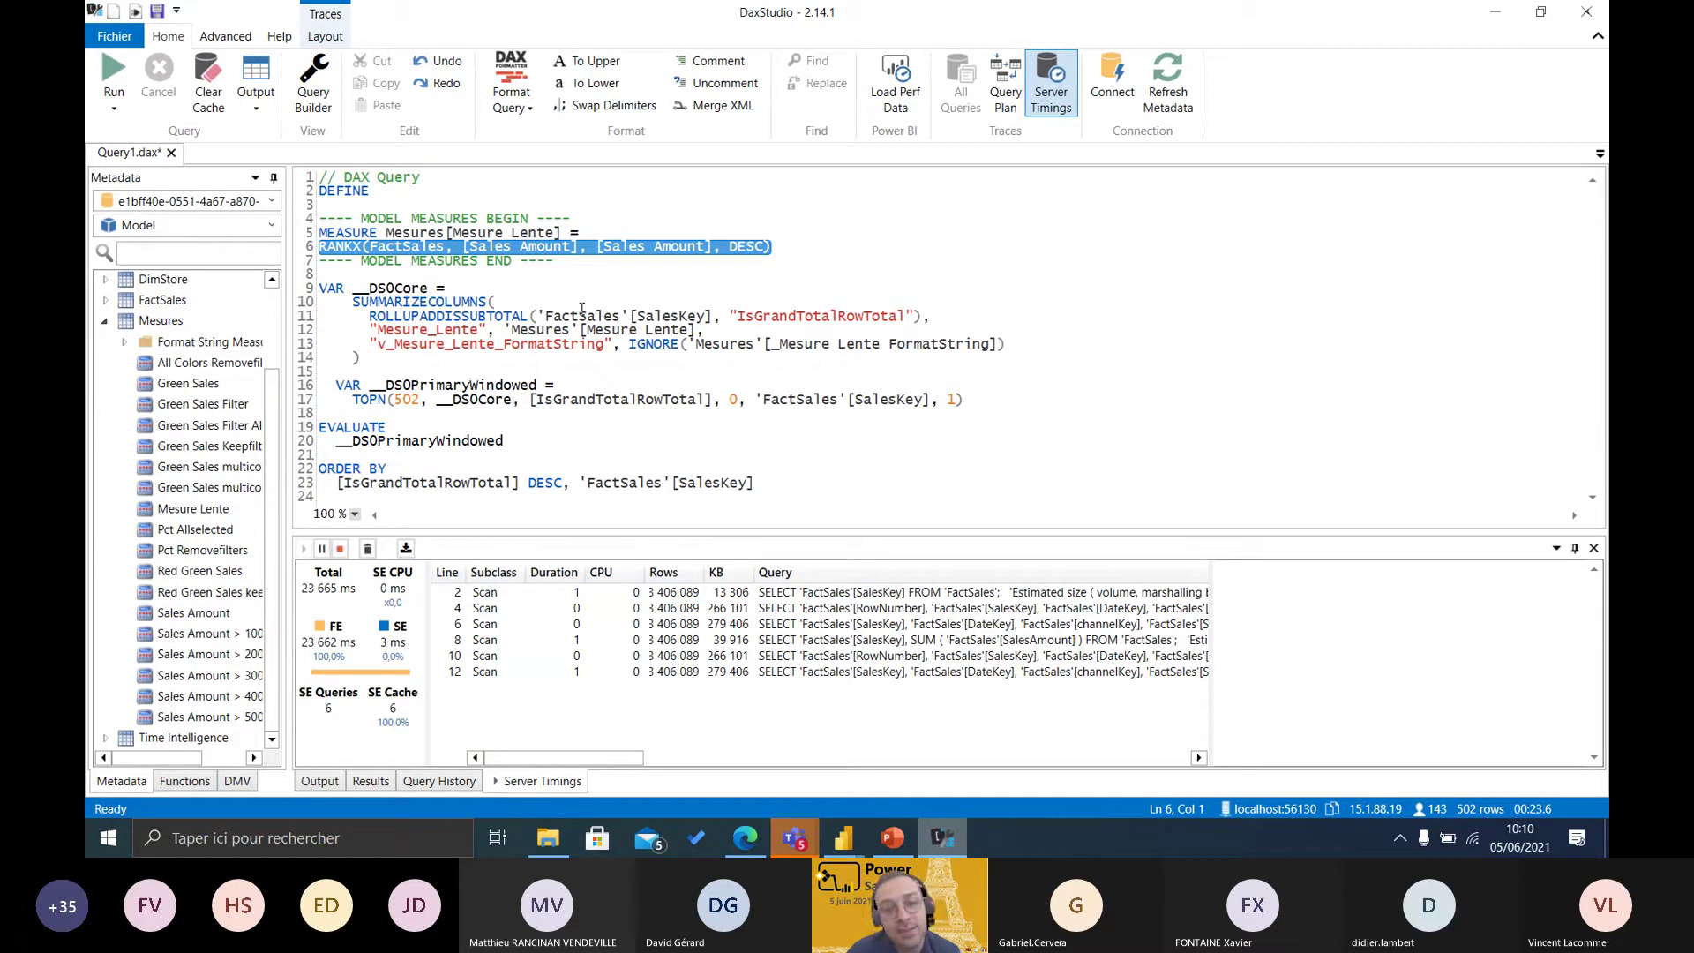
left_click(350, 288)
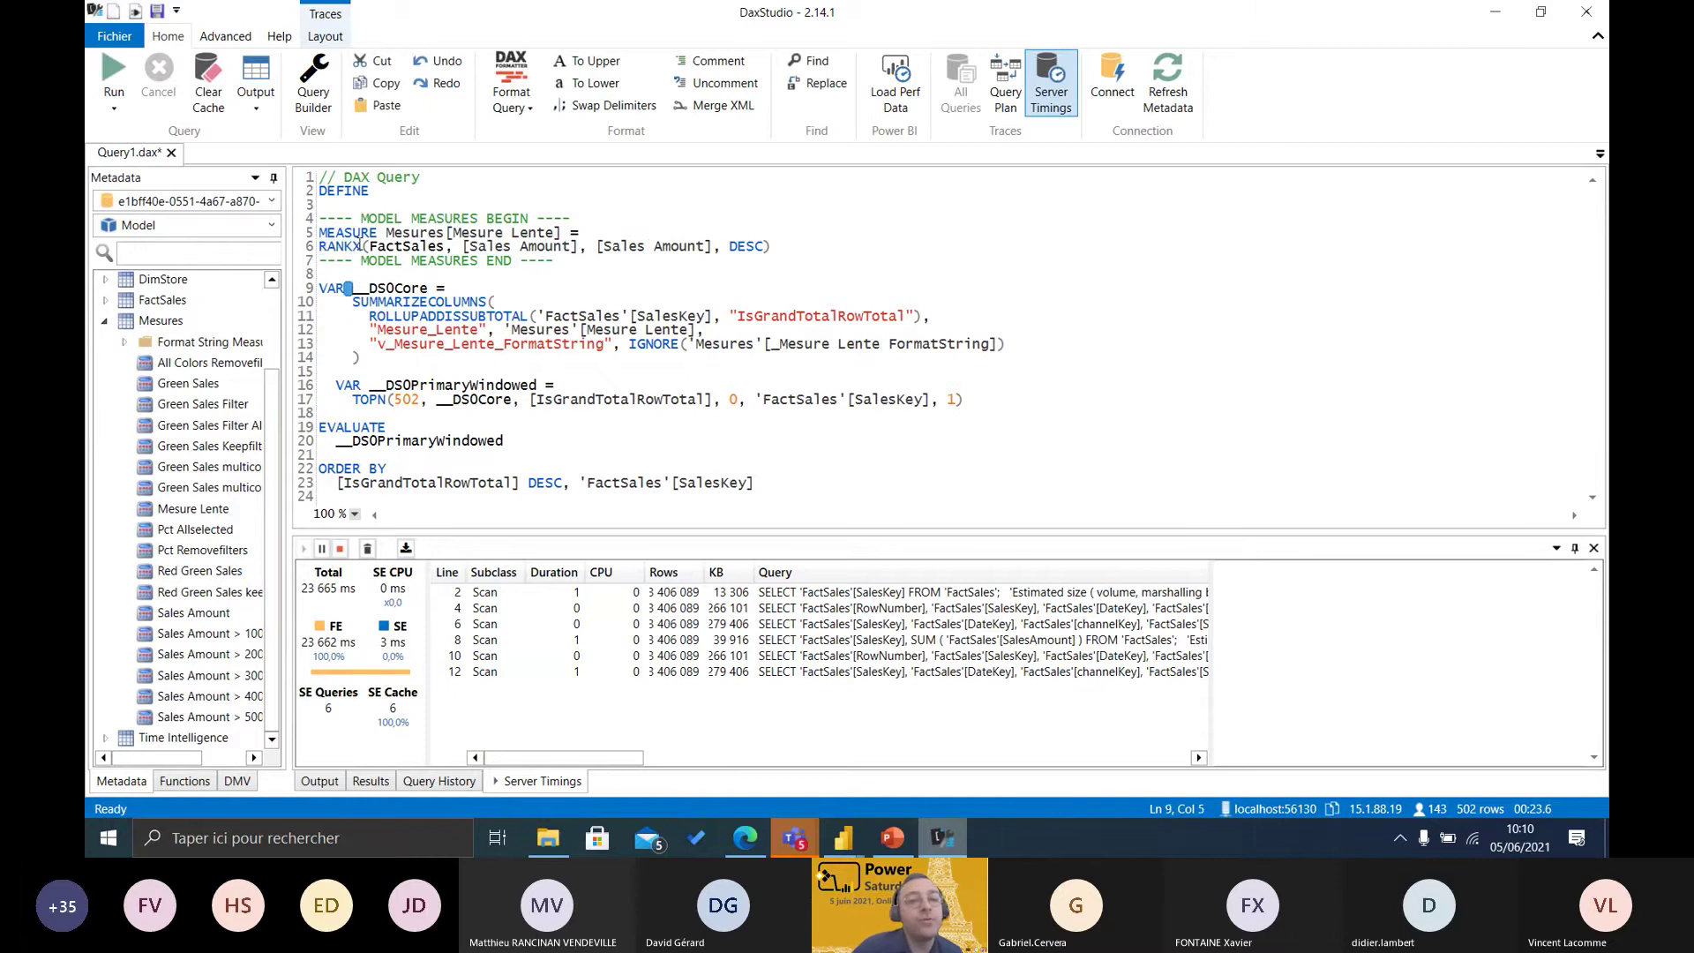
mouse_move(445, 247)
left_mouse_down()
mouse_move(370, 247)
mouse_move(413, 248)
left_mouse_up()
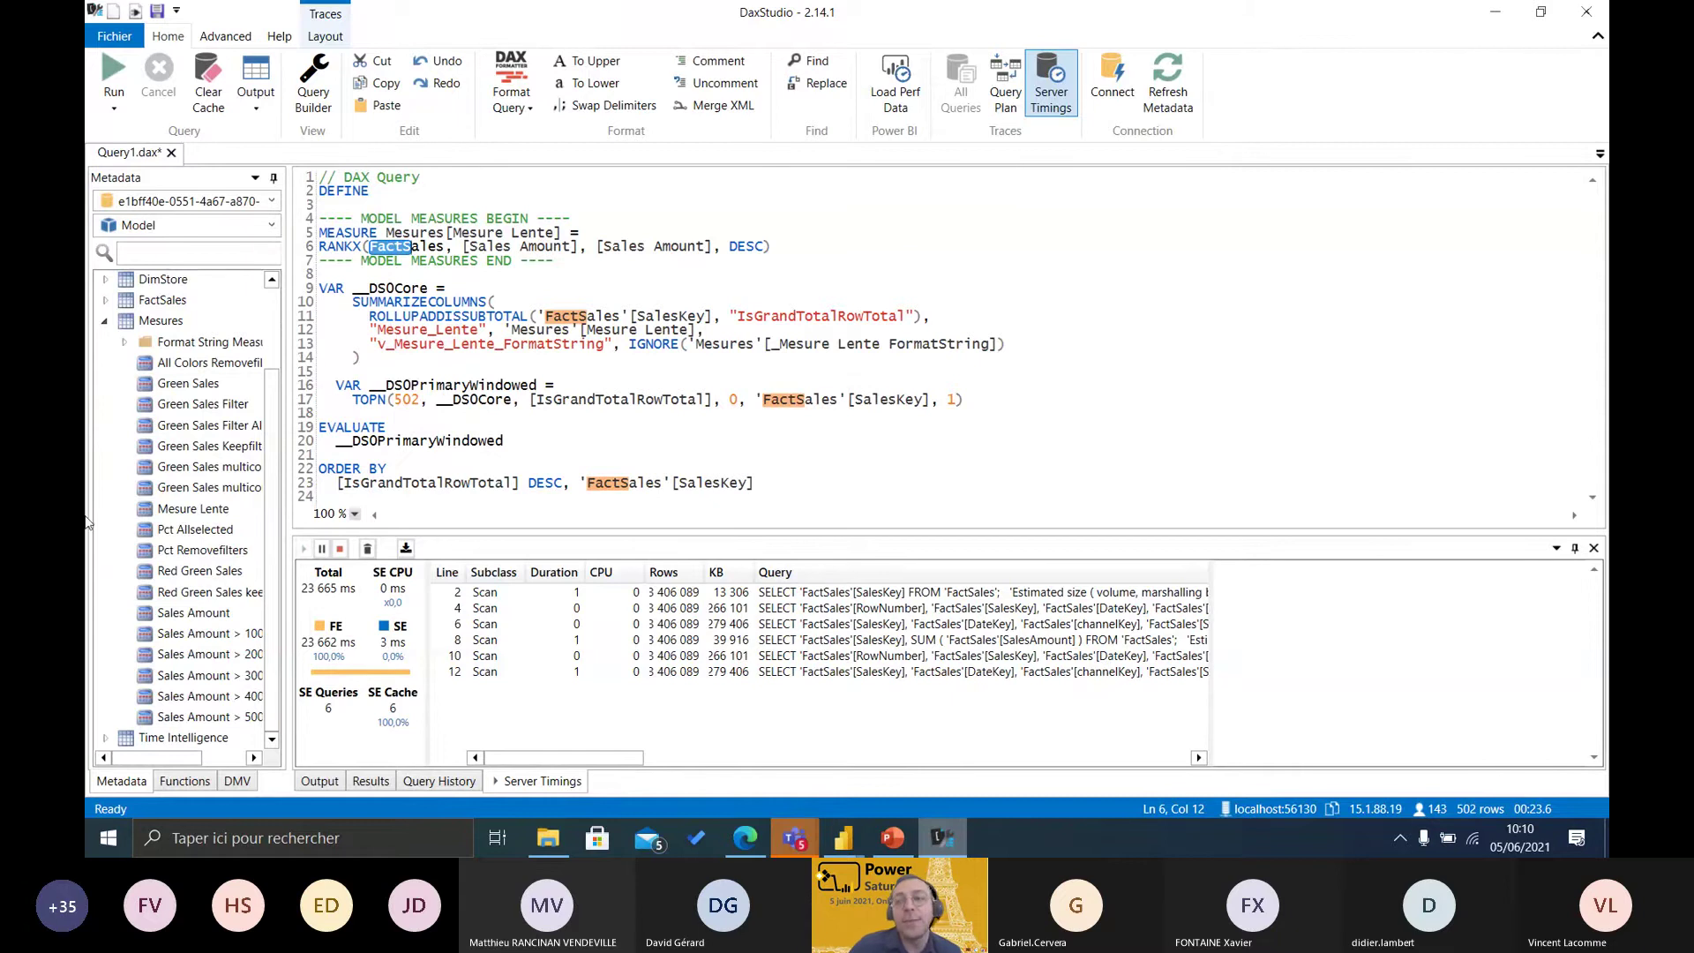
- Close DAX Studio without saving Query1.dax and show the Best Practices page of the Power Saturday report
left_click(1586, 12)
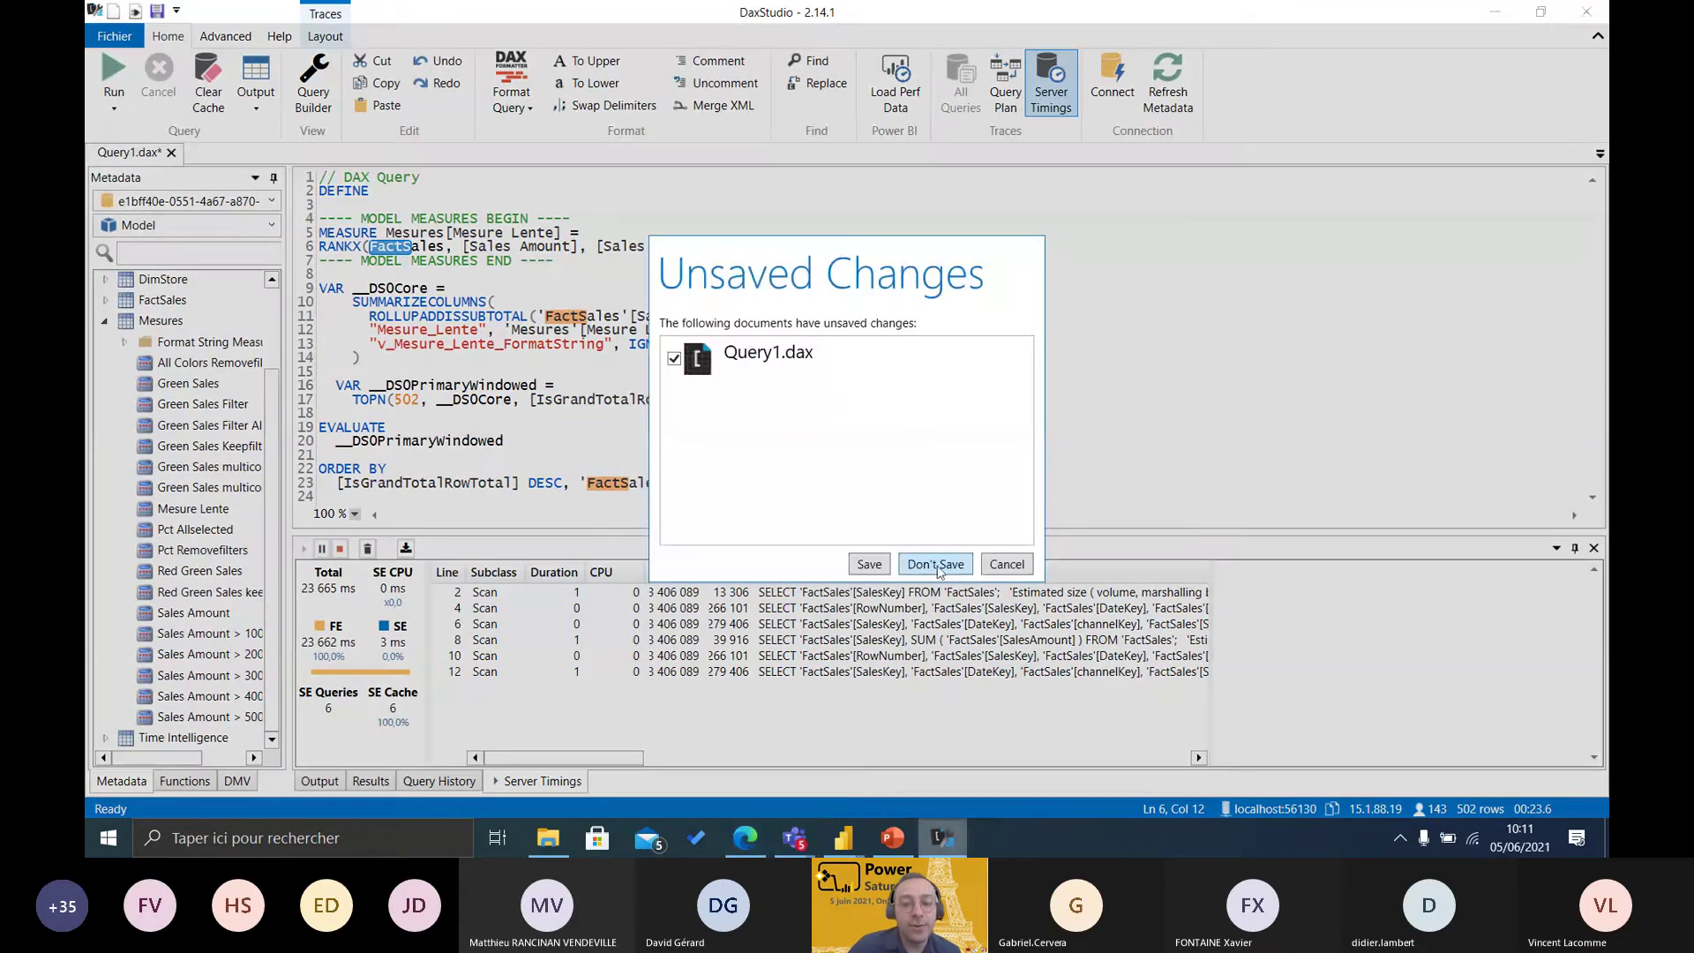
left_click(936, 565)
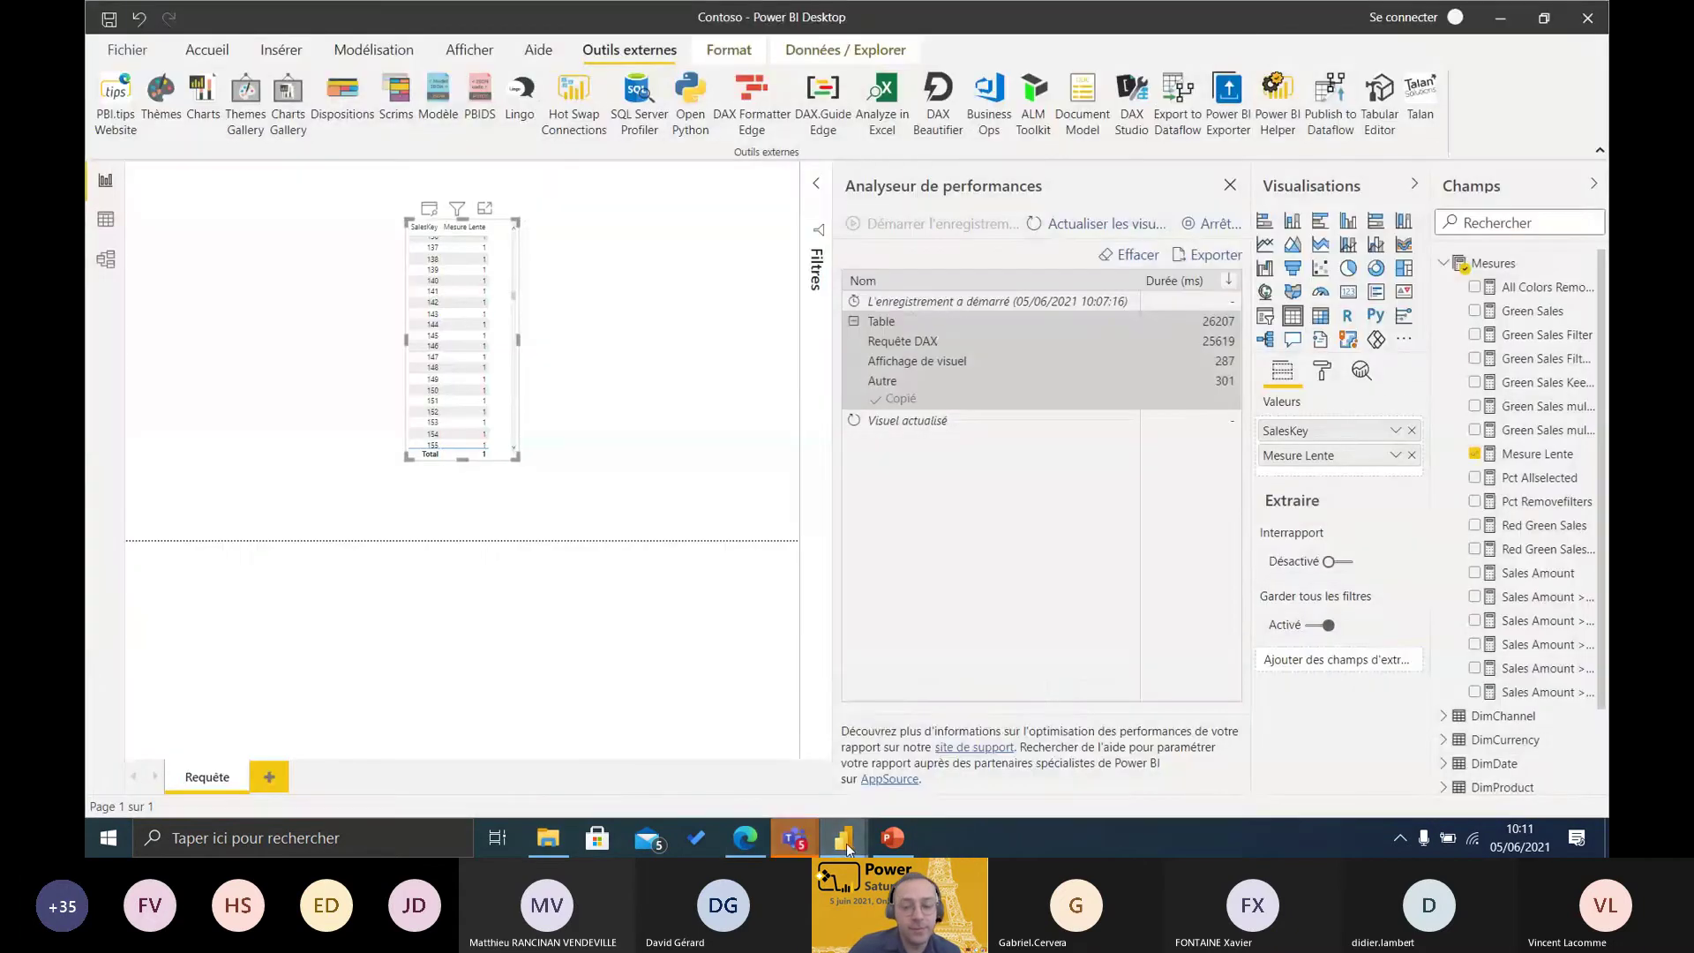
left_click(845, 844)
left_click(721, 696)
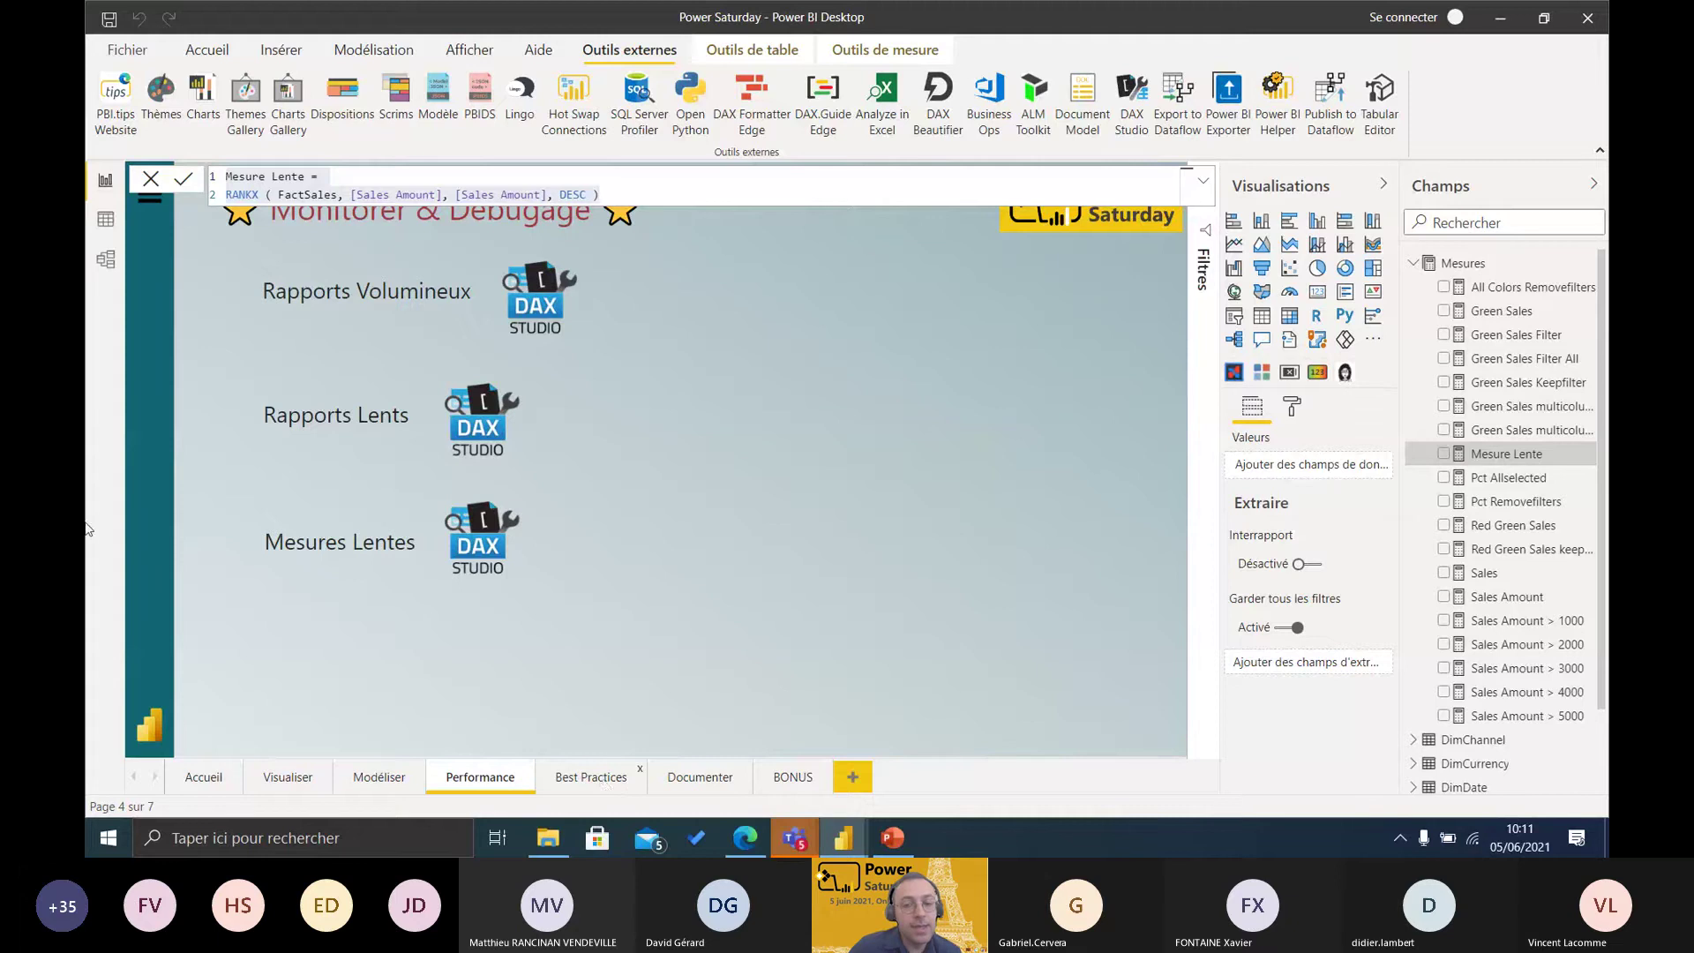
key("ctrl+Page_Down")
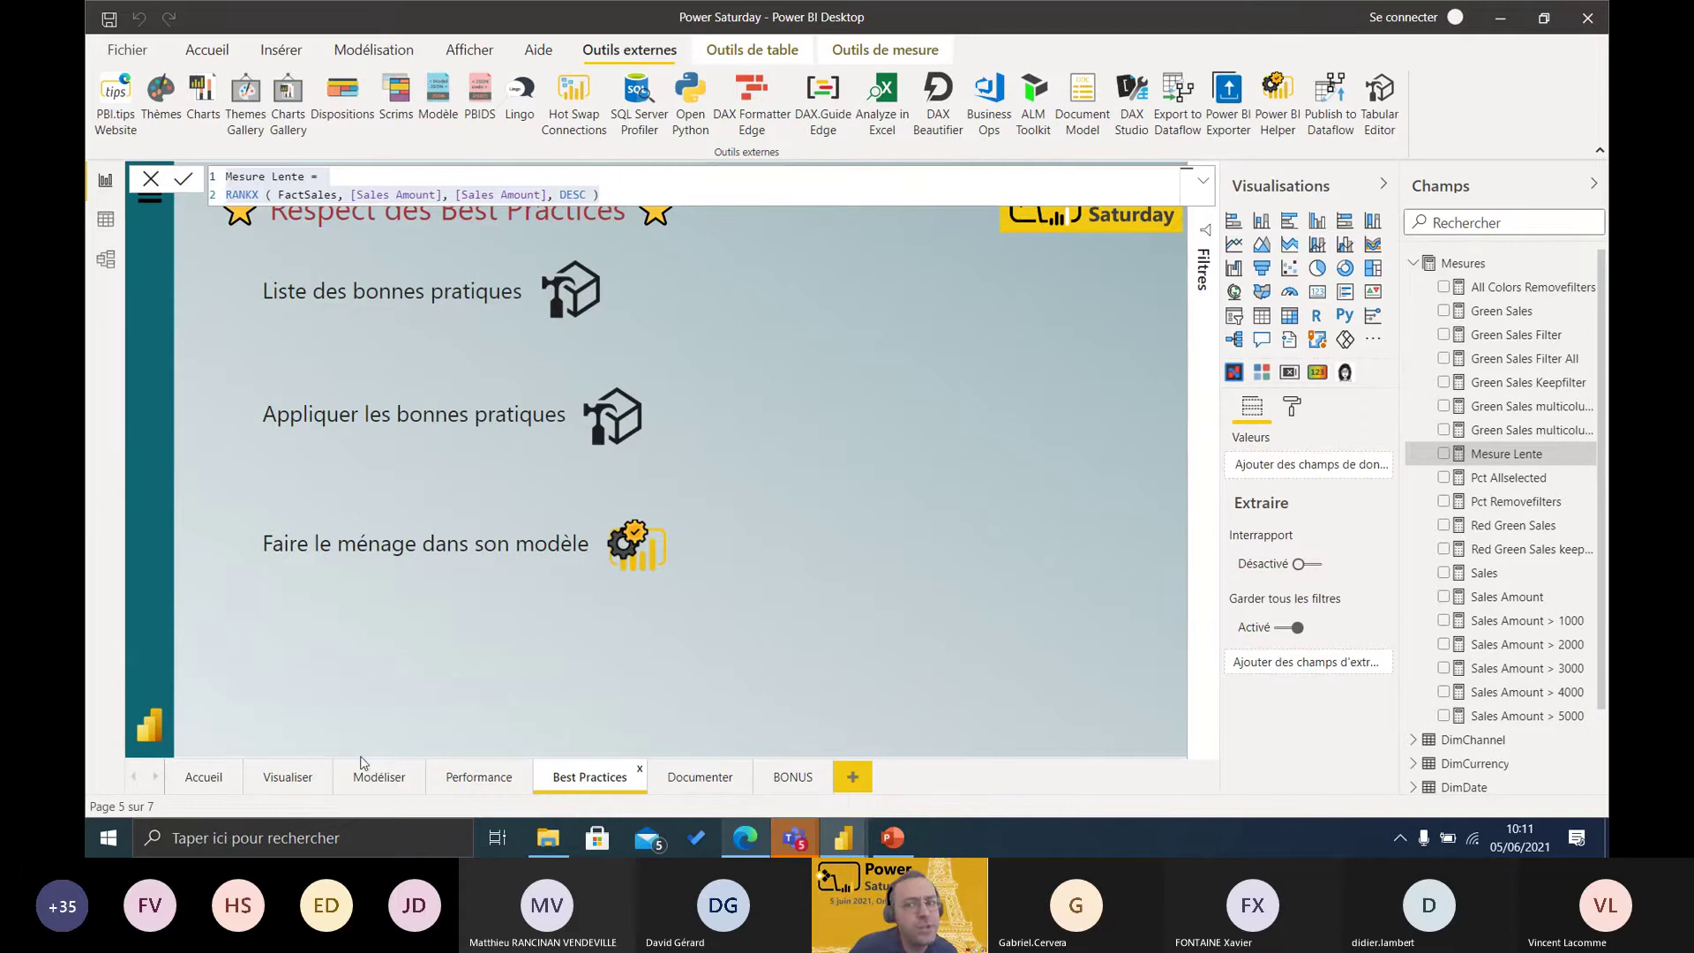
- Launch Tabular Editor from the Power Saturday report, open the Best Practice Analyzer full-screen and collapse all rule groups
left_click(1367, 117)
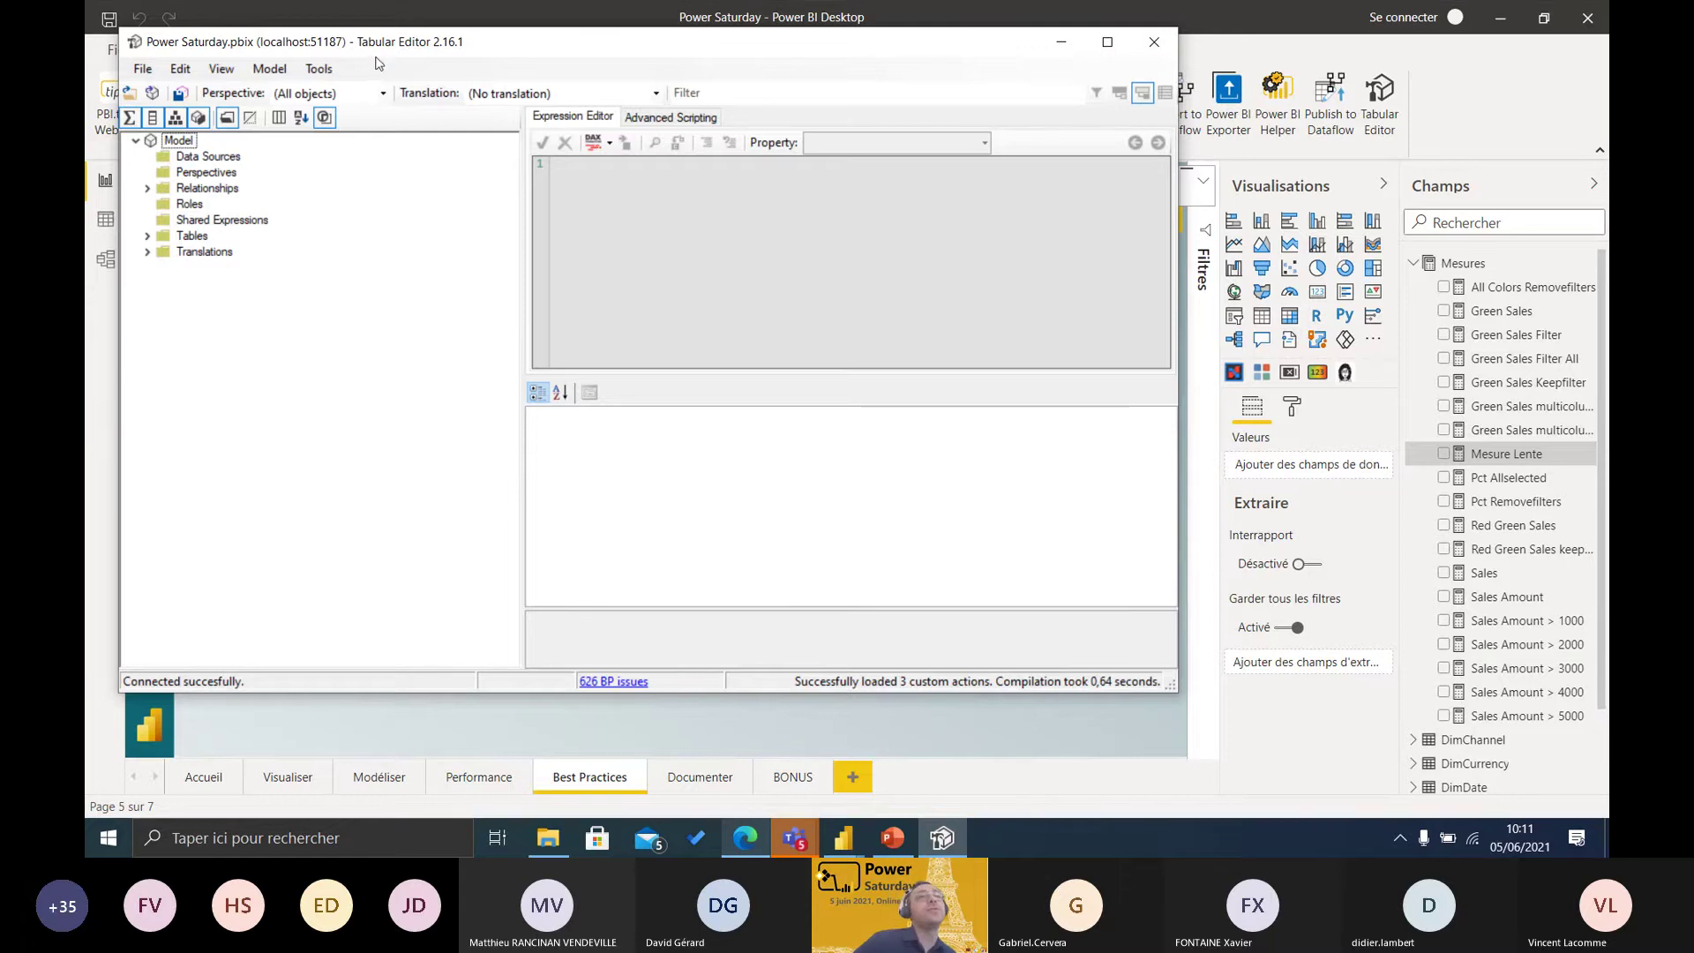
left_click(147, 238)
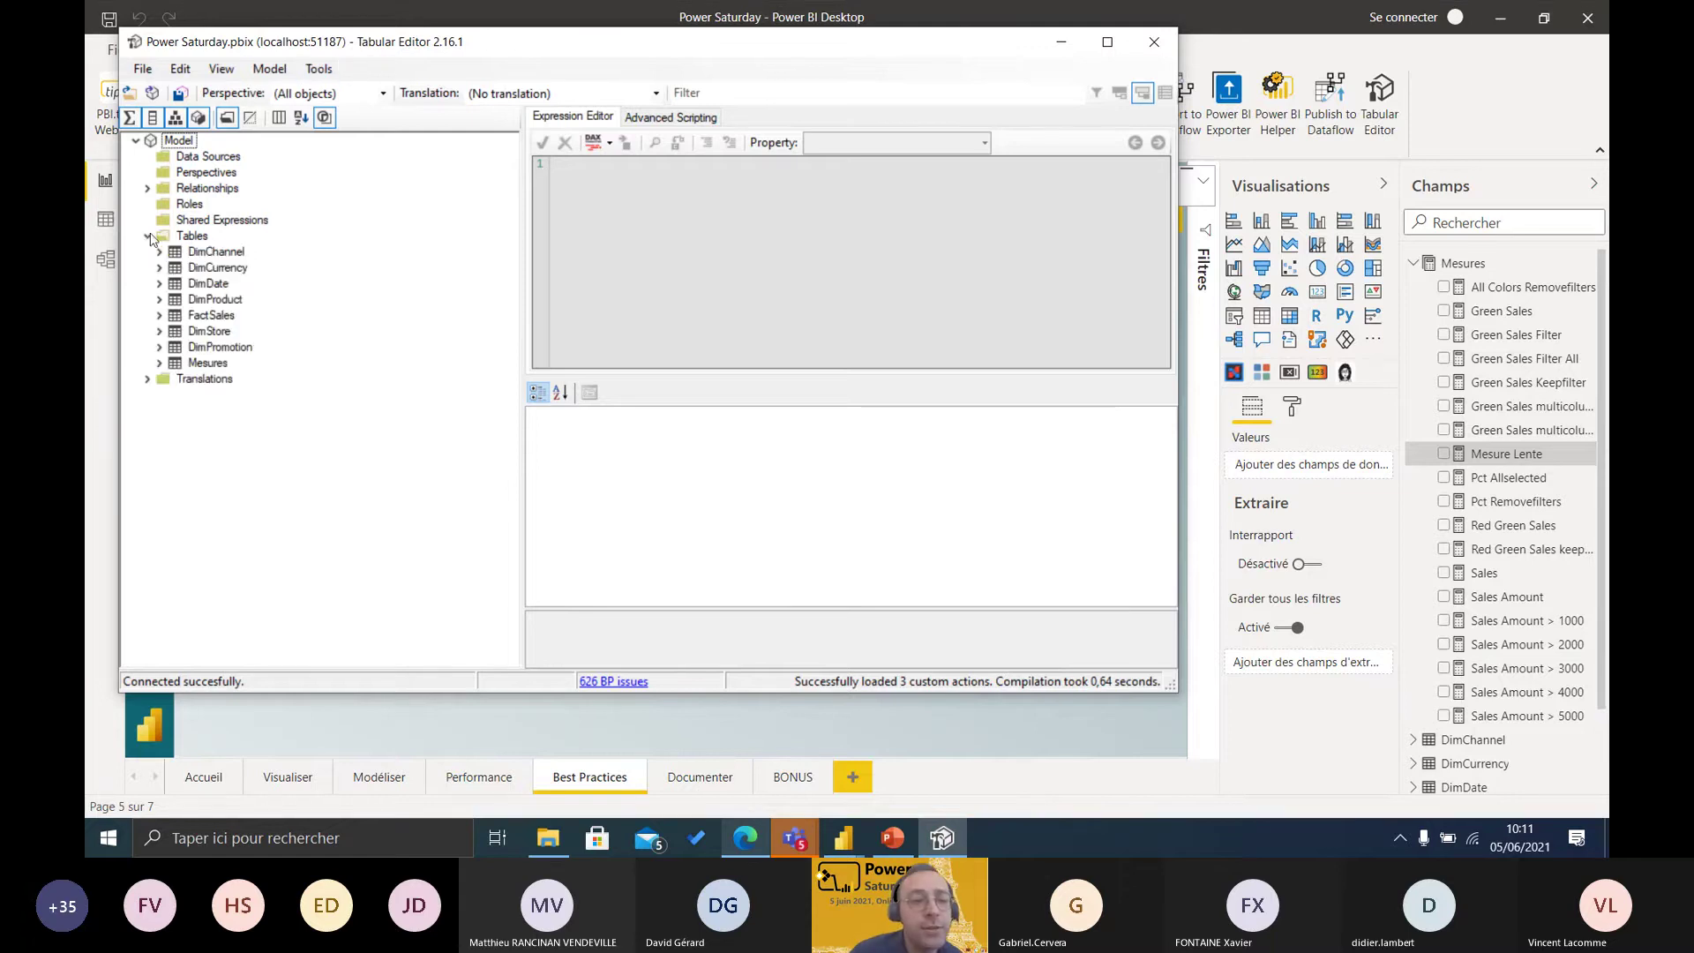
left_click(319, 69)
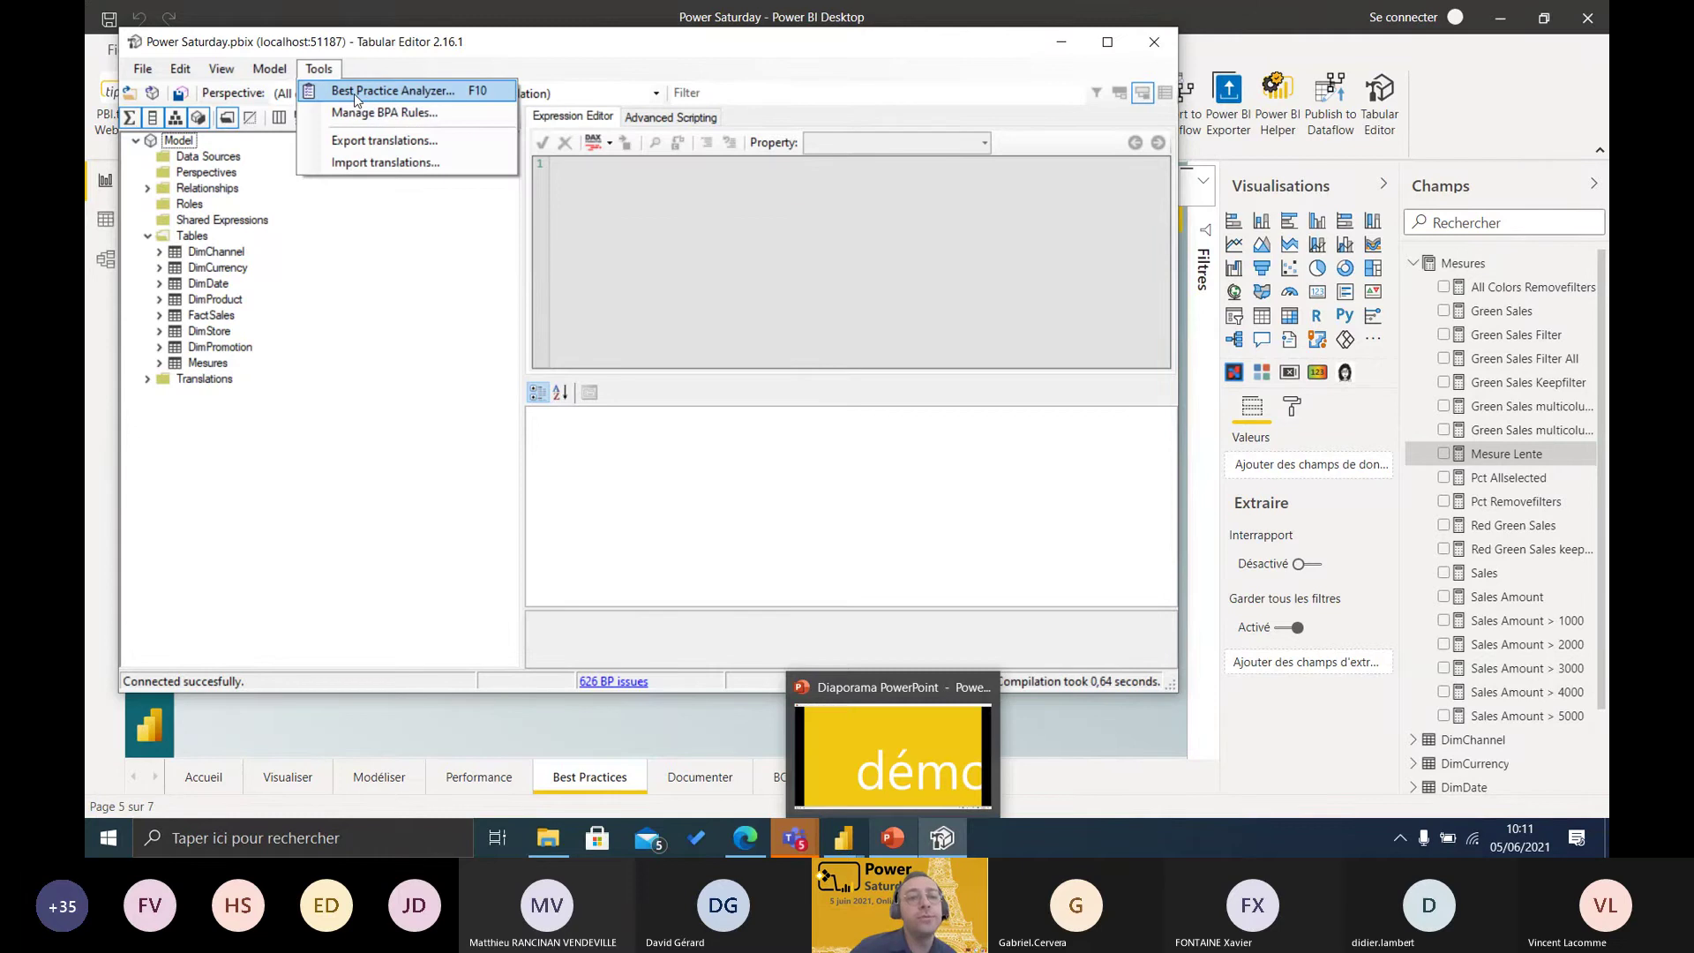
left_click(353, 94)
left_click(450, 67)
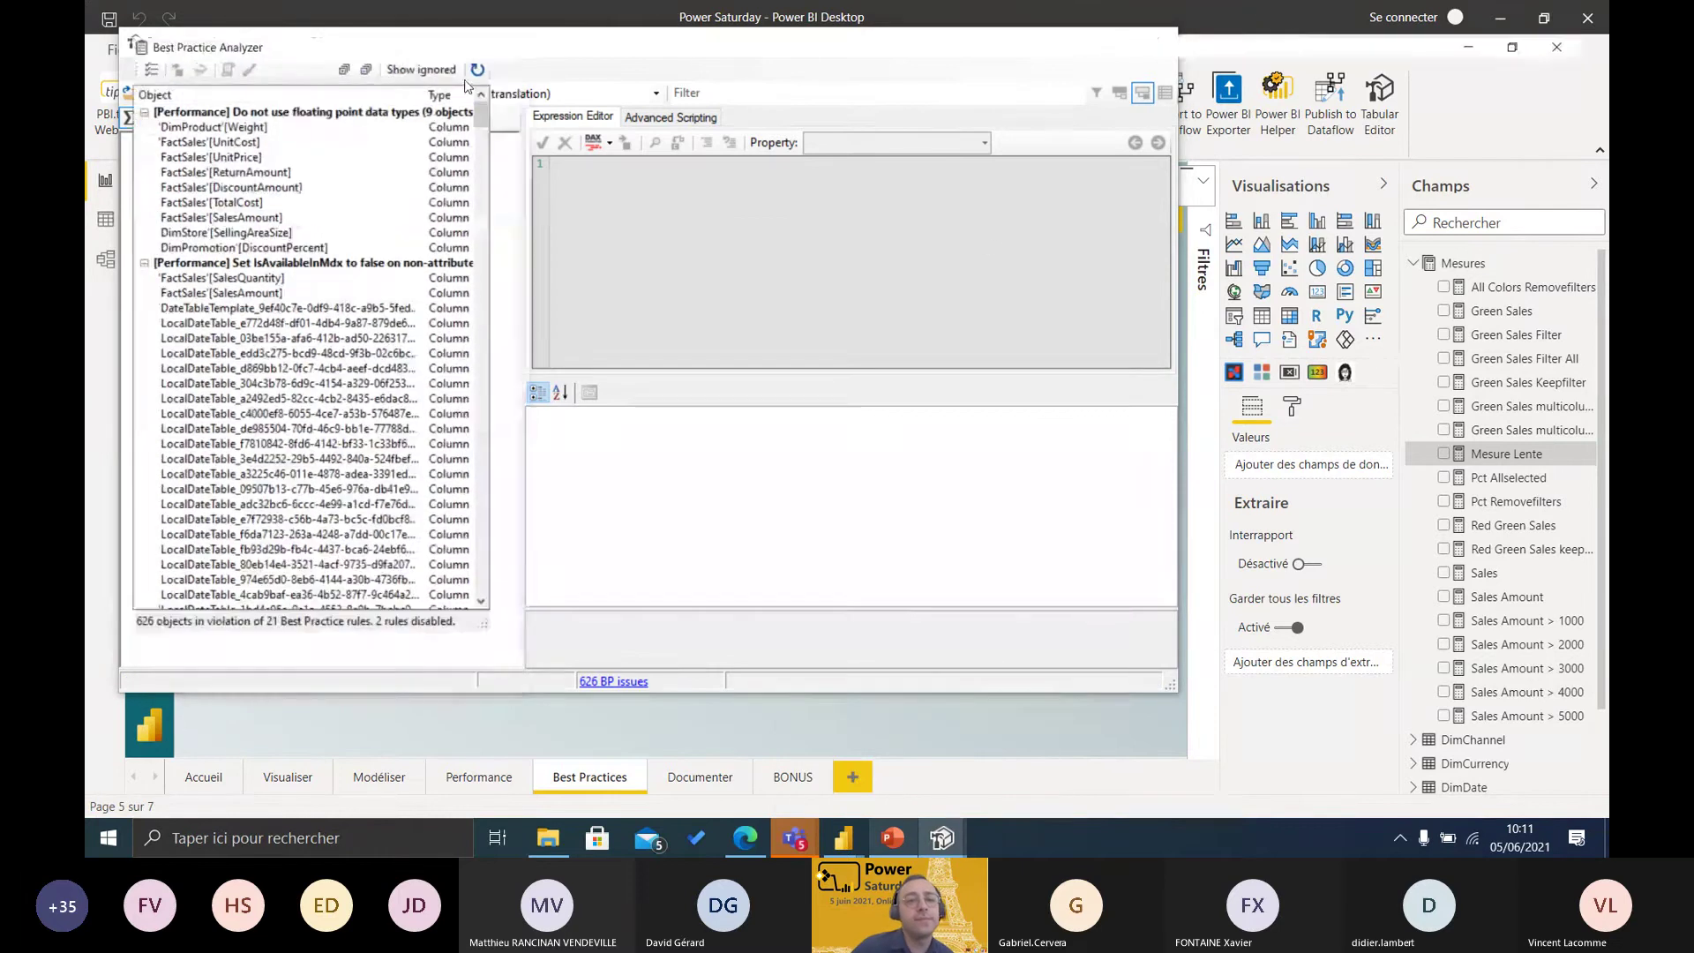
scroll(644, 446, "down", 3)
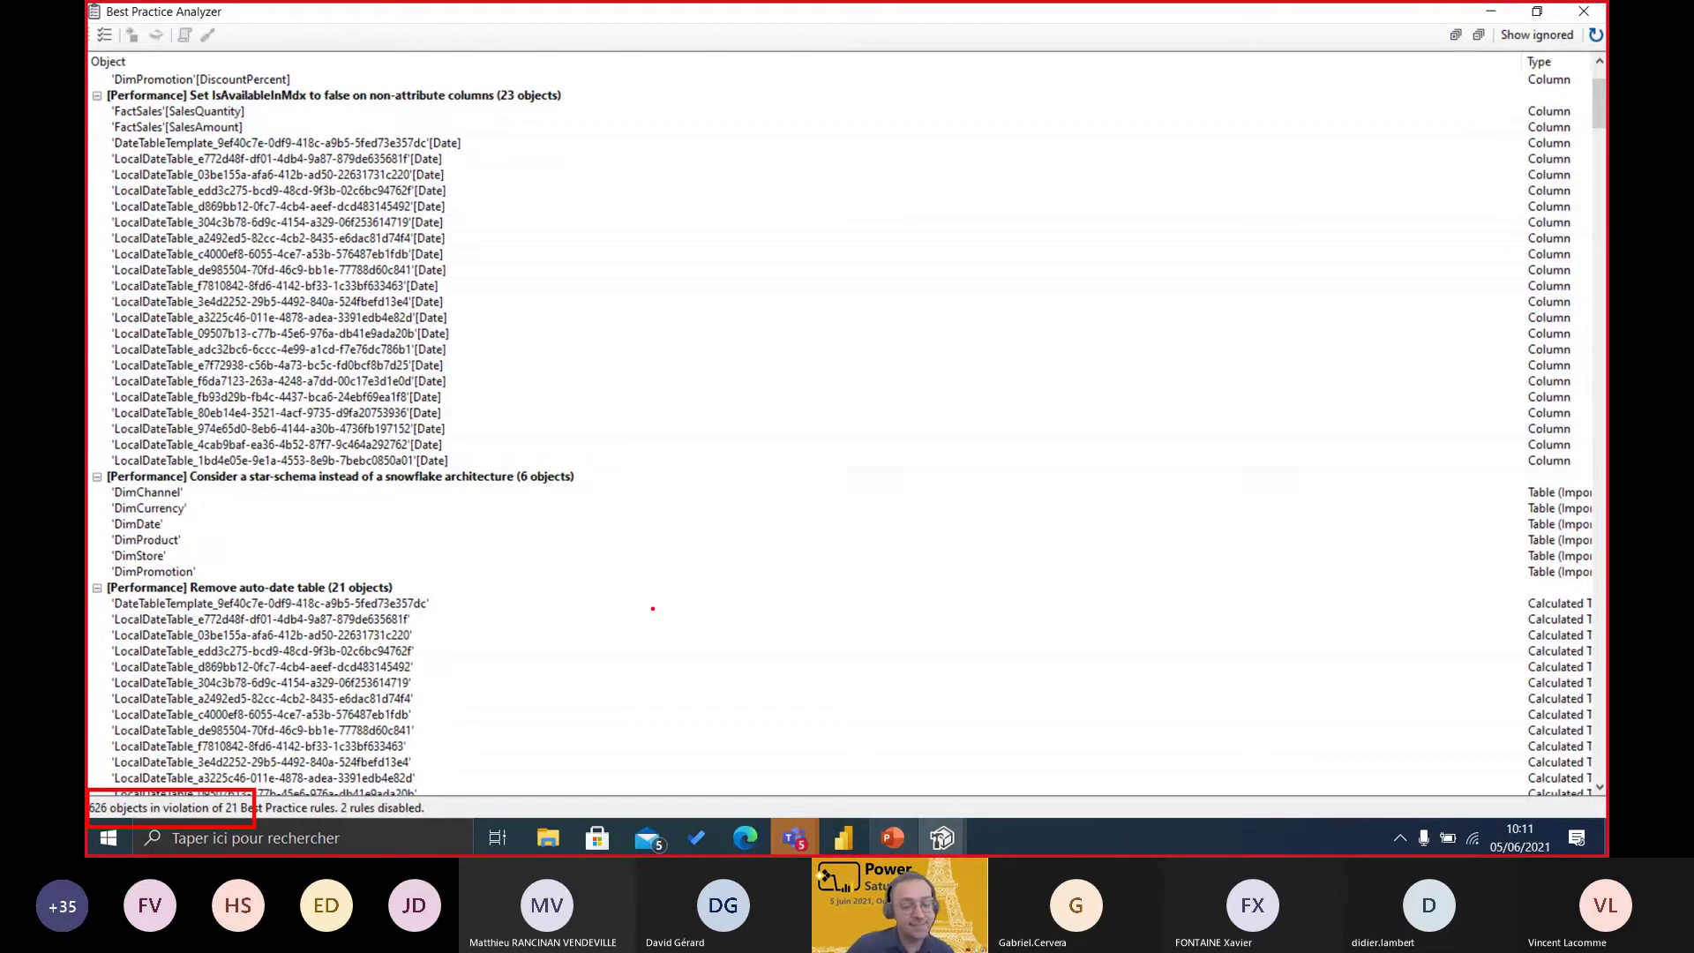
left_click(1480, 35)
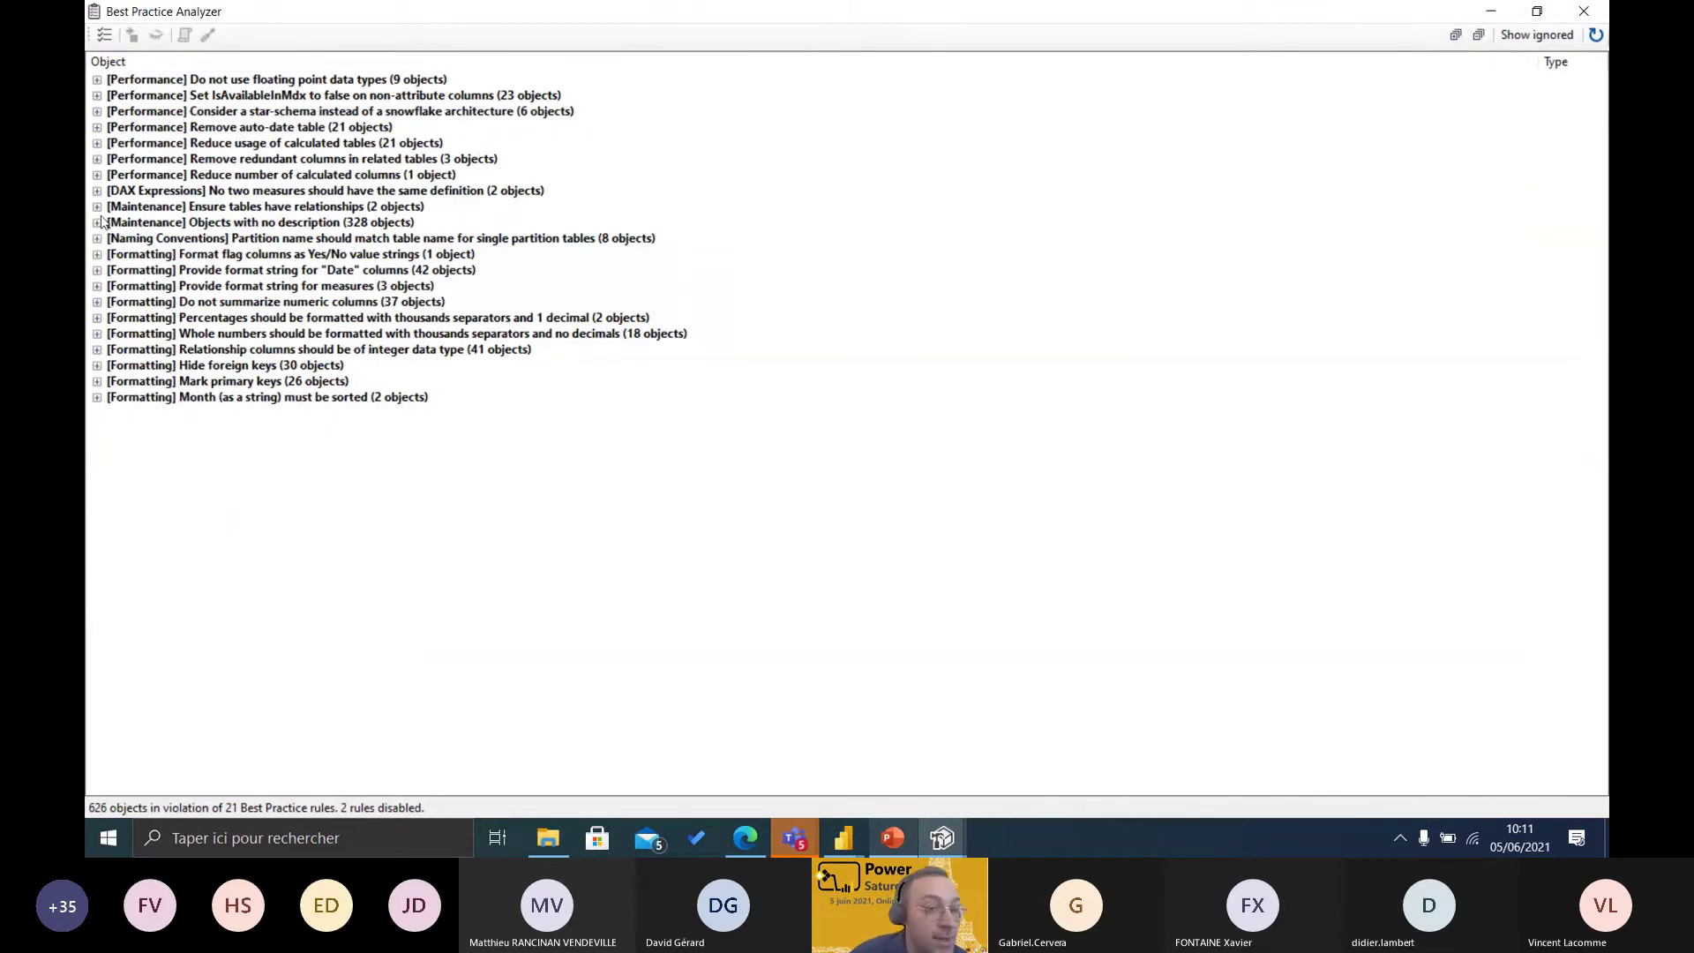
- Ignore the Maintenance rule "Objects with no description" in the Best Practice Analyzer
left_click(240, 223)
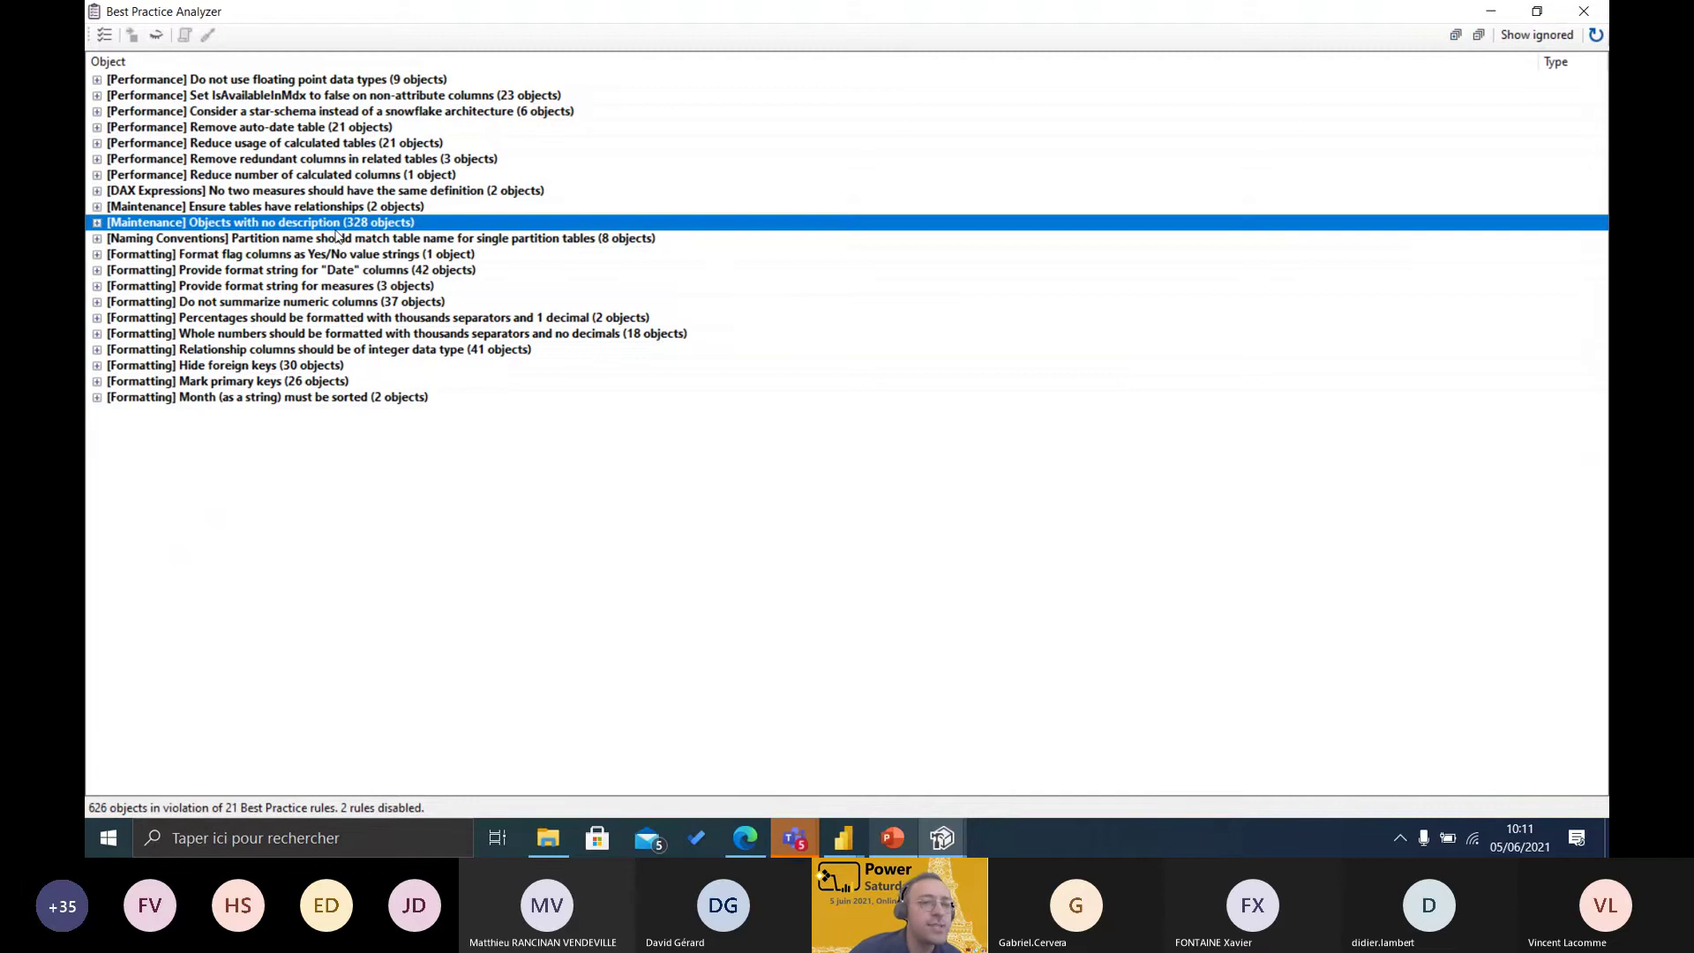
right_click(260, 226)
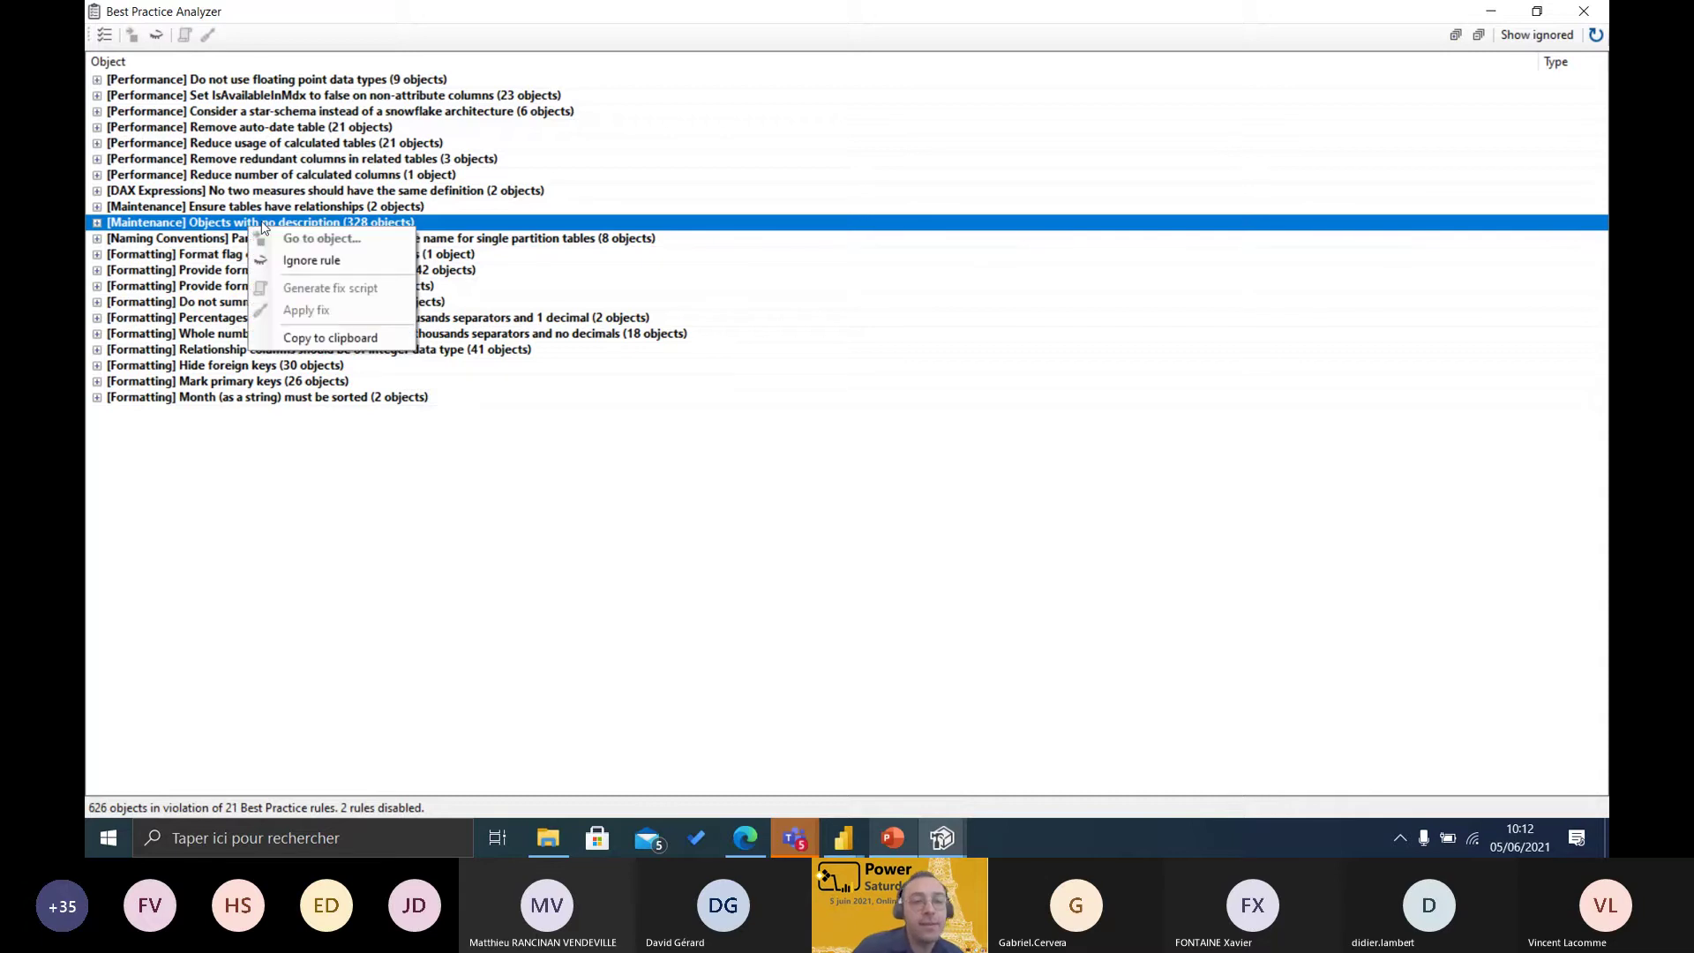
left_click(345, 263)
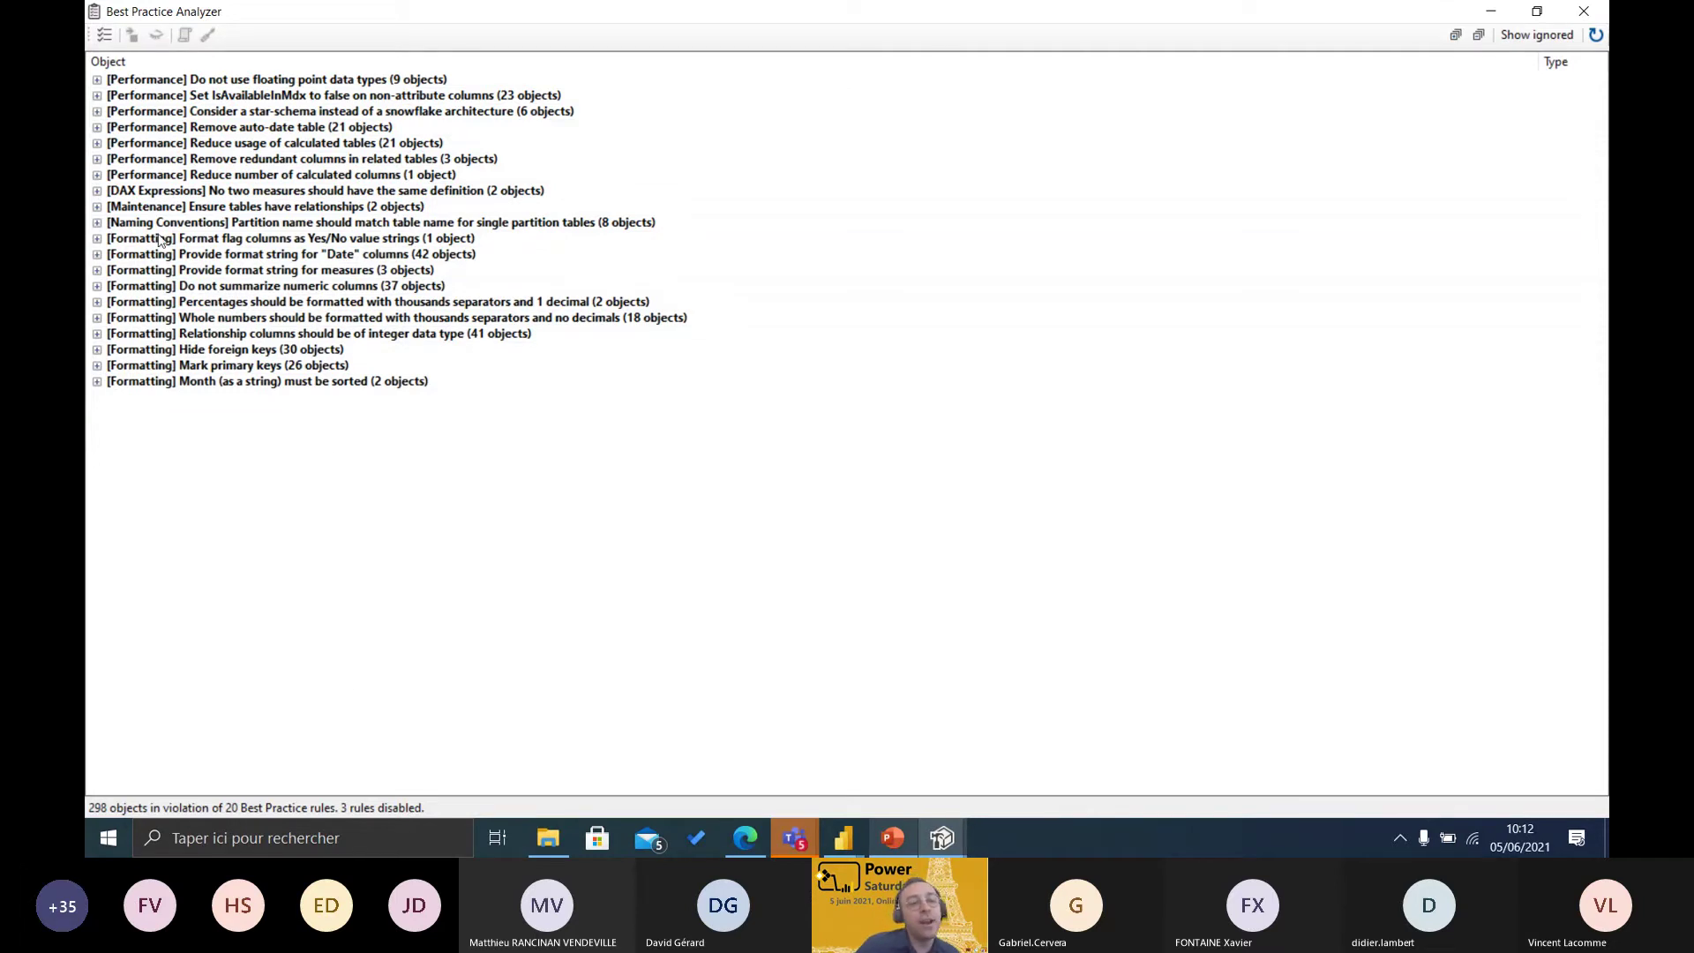
- Apply the automatic fix to 'DimChannel'[ETLLoadID] under the "Do not summarize numeric columns" rule
left_click(97, 286)
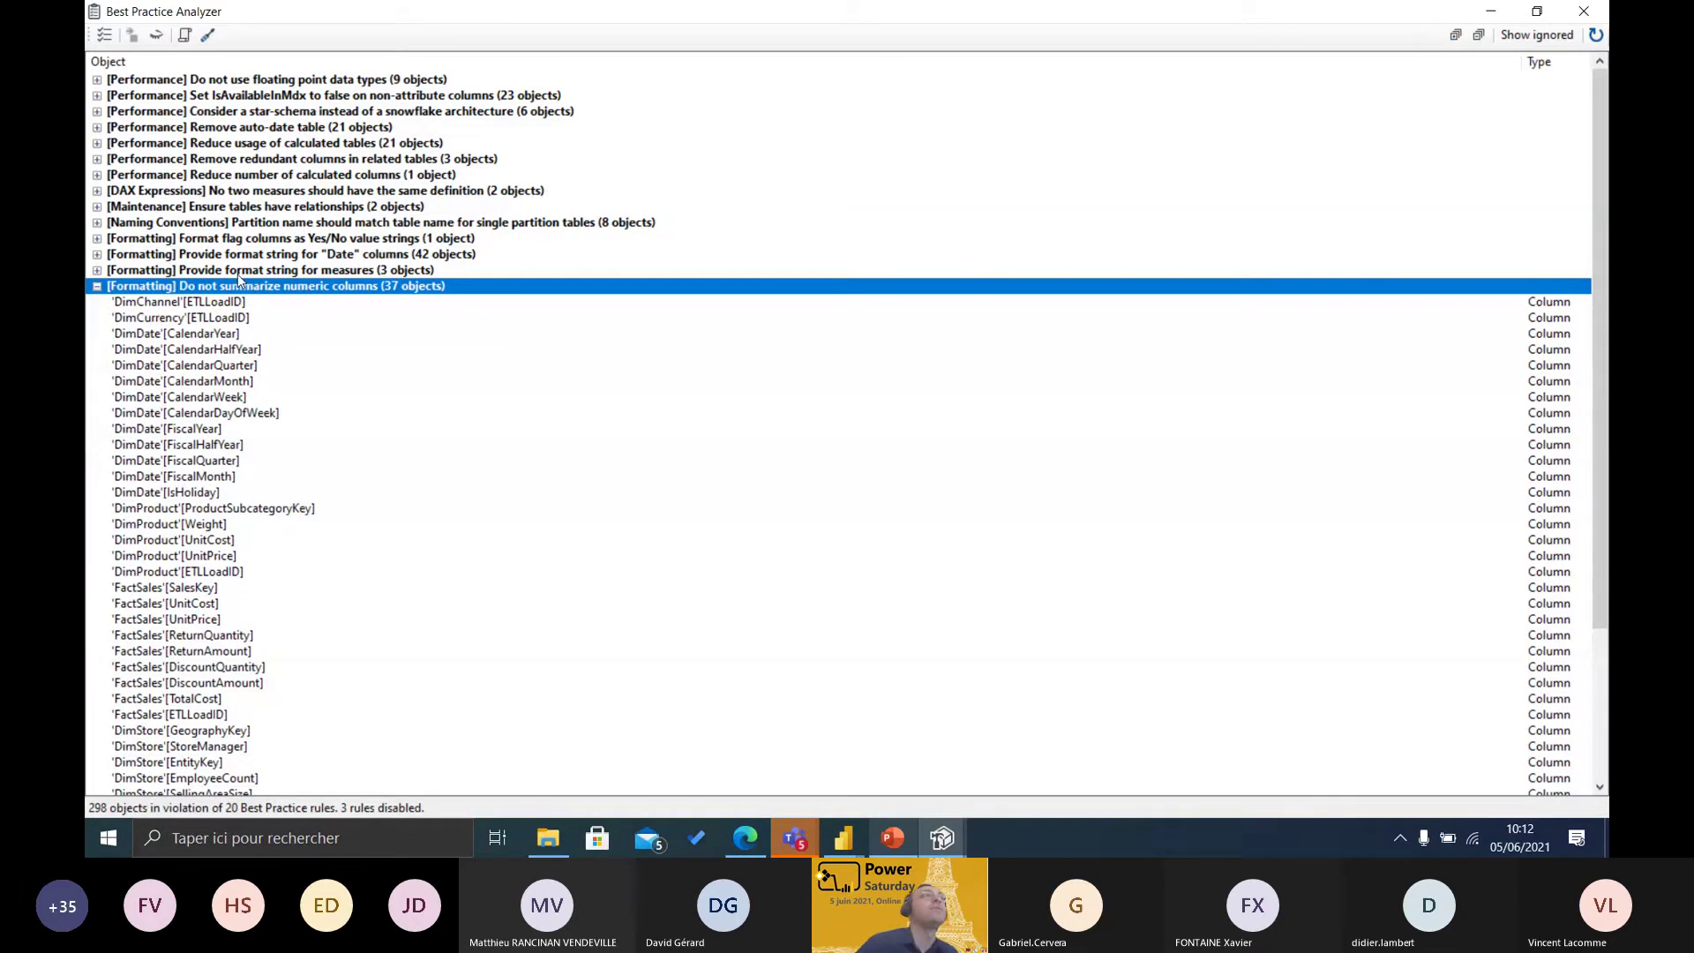
right_click(232, 319)
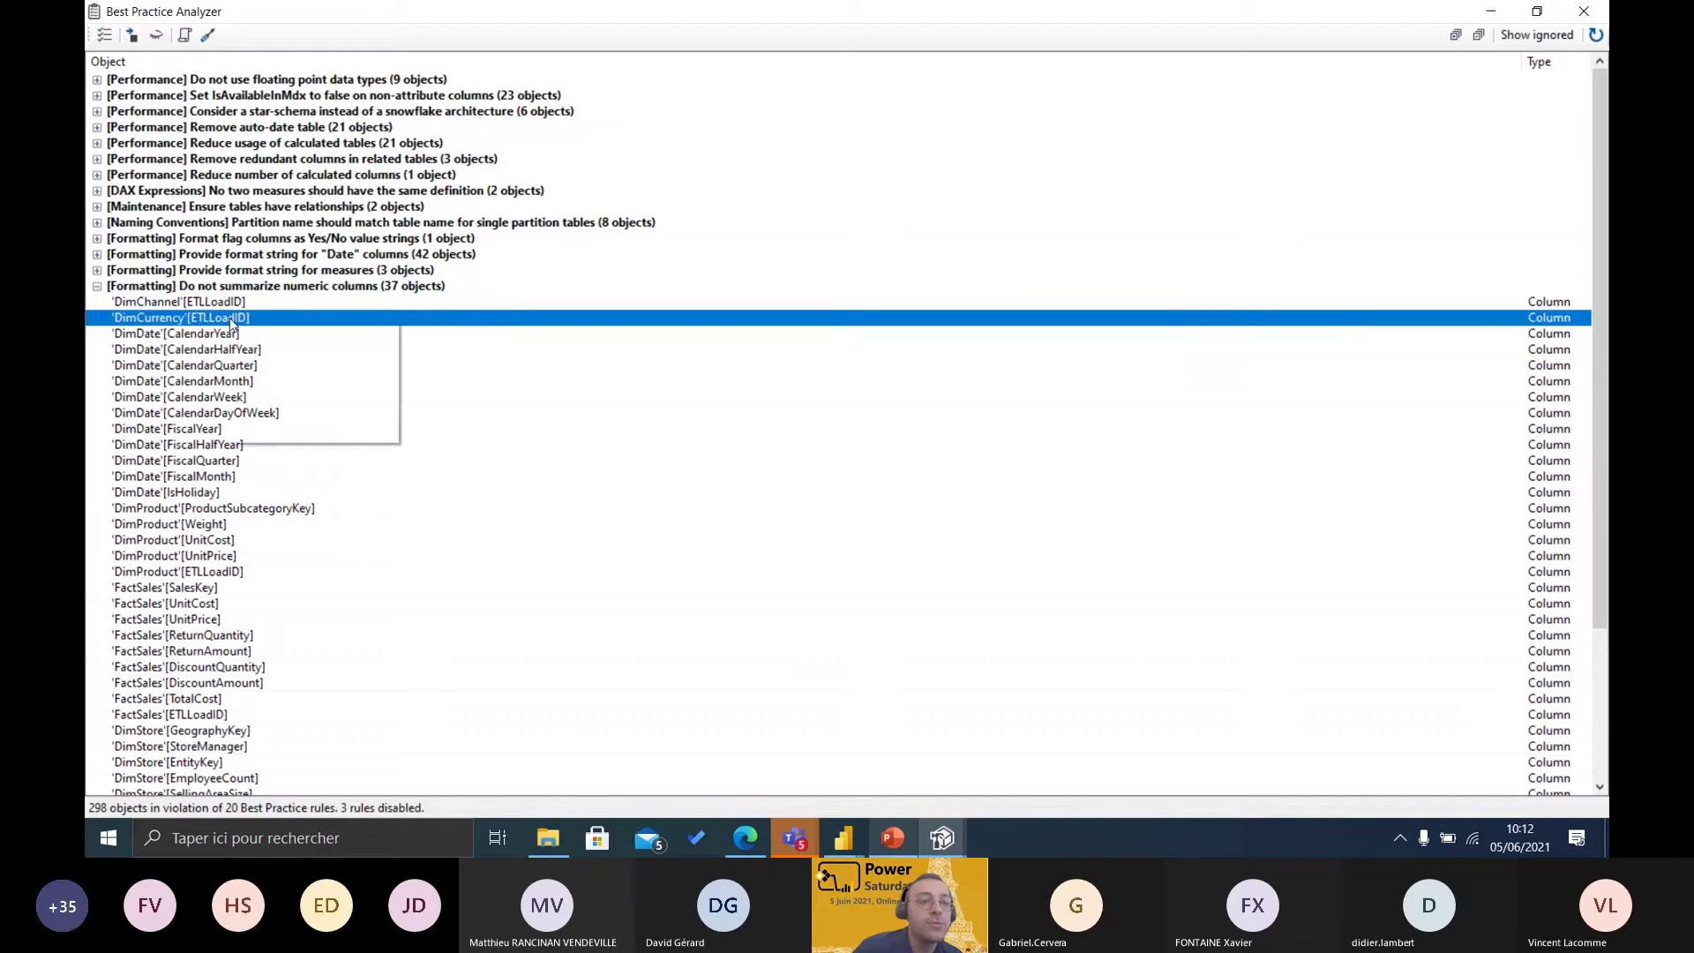
left_click(225, 290)
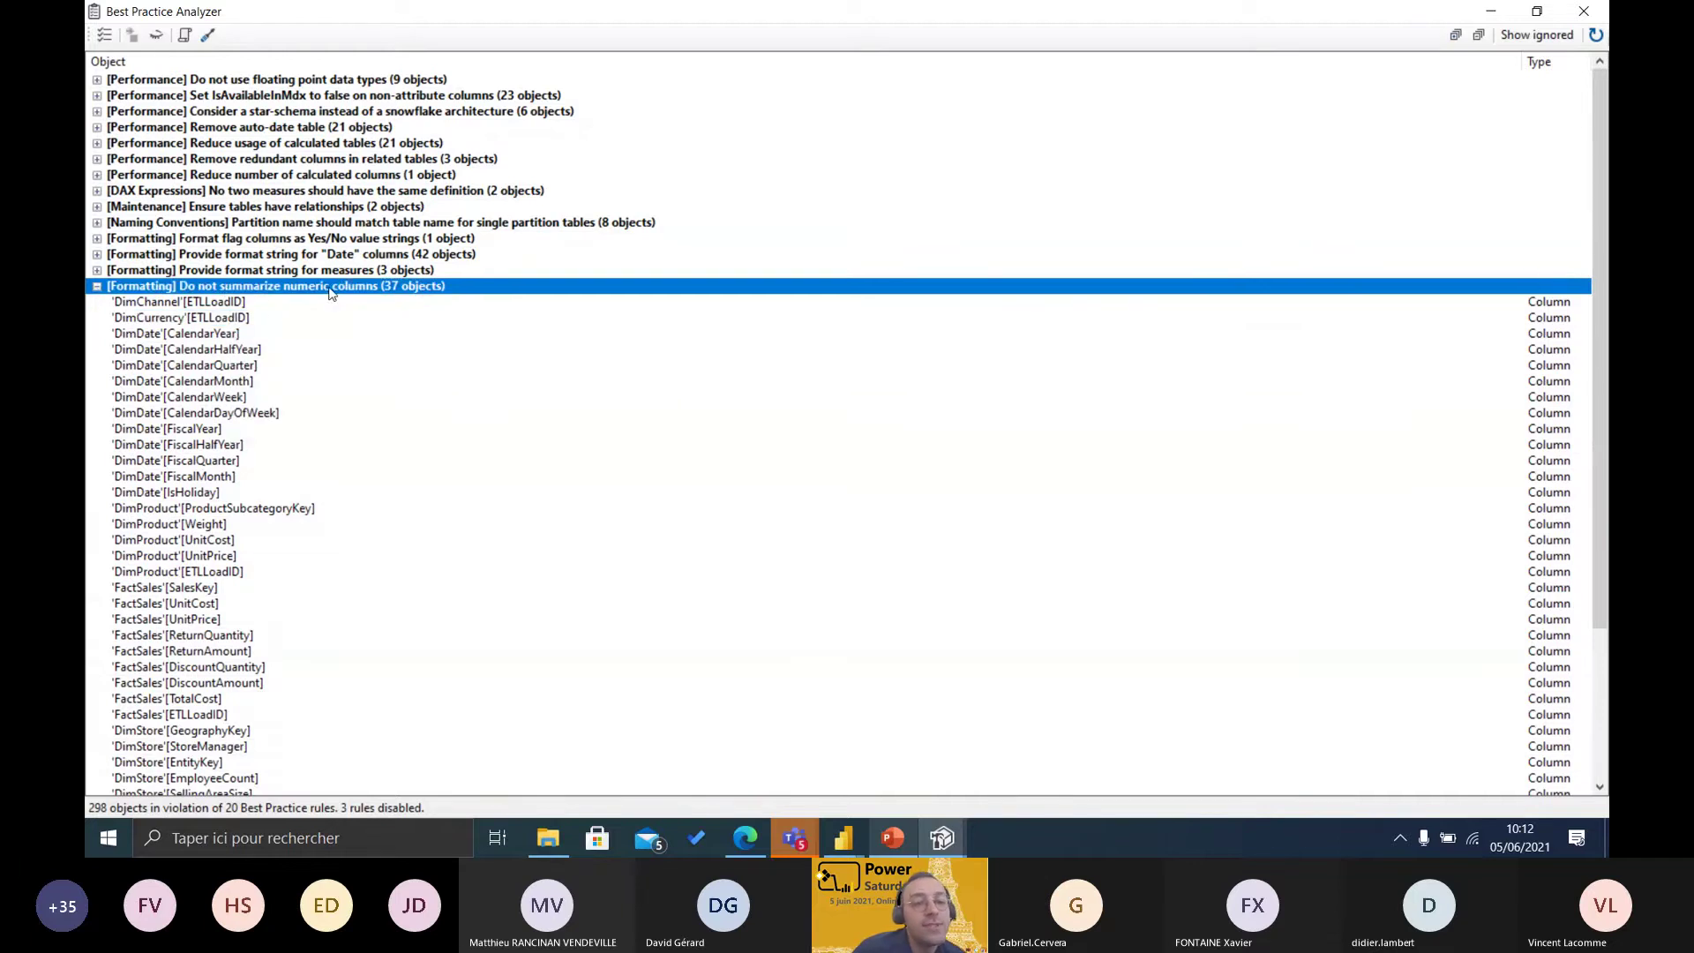
right_click(153, 303)
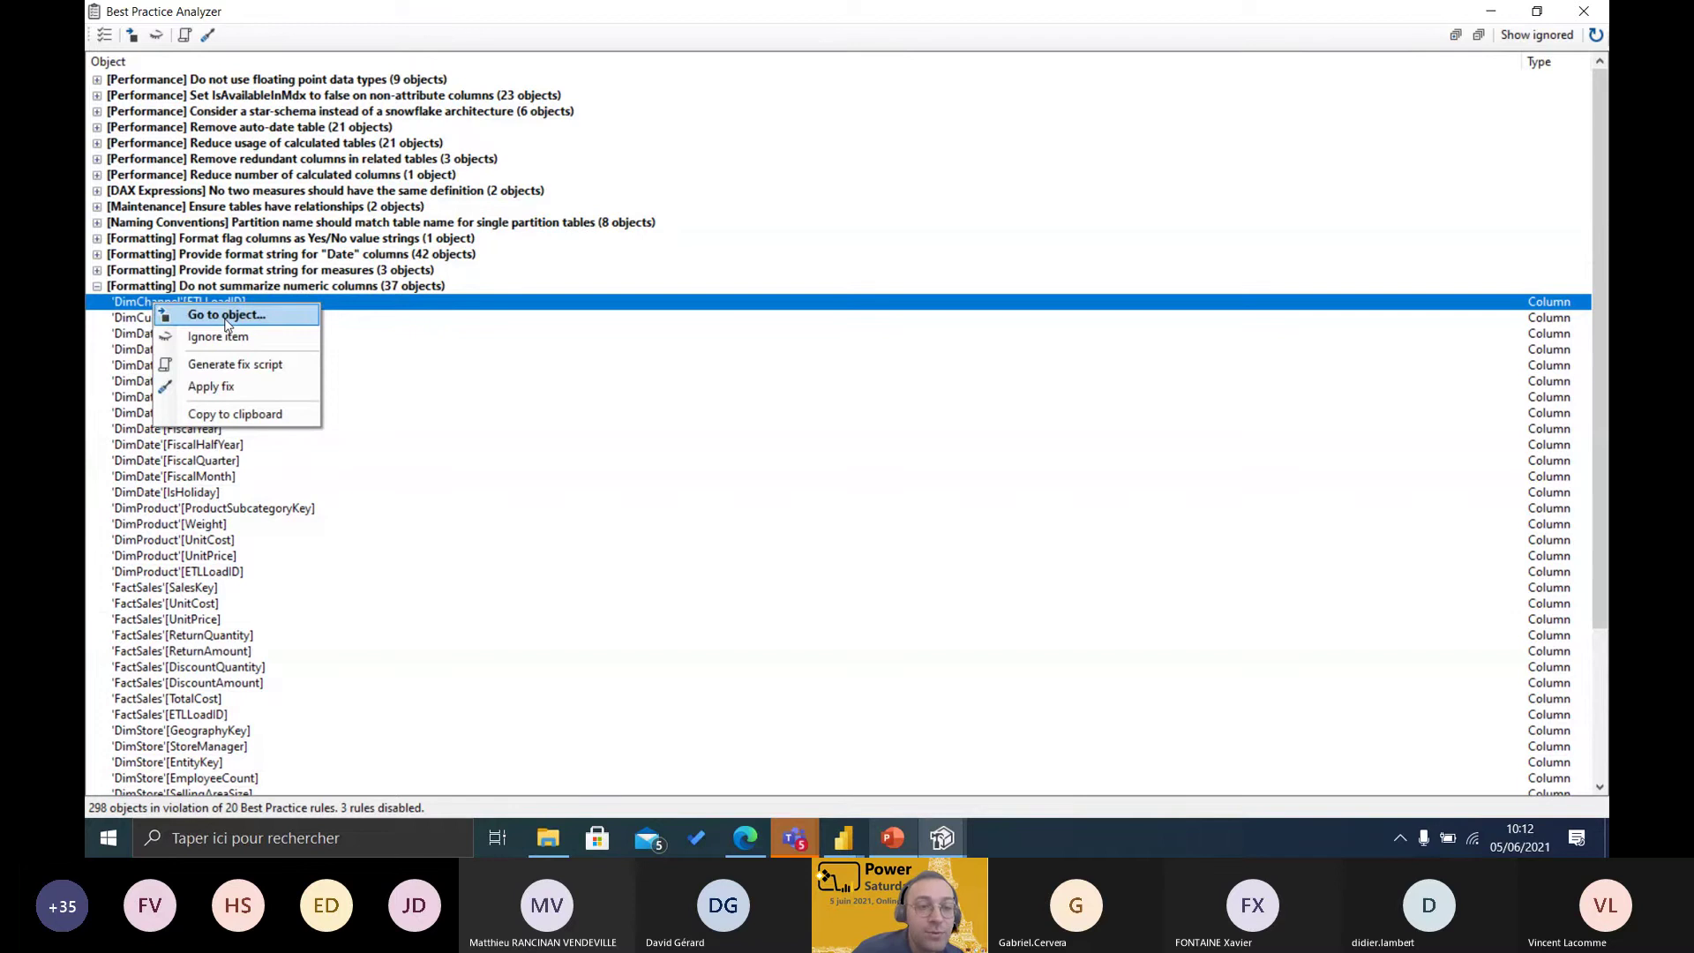
left_click(202, 388)
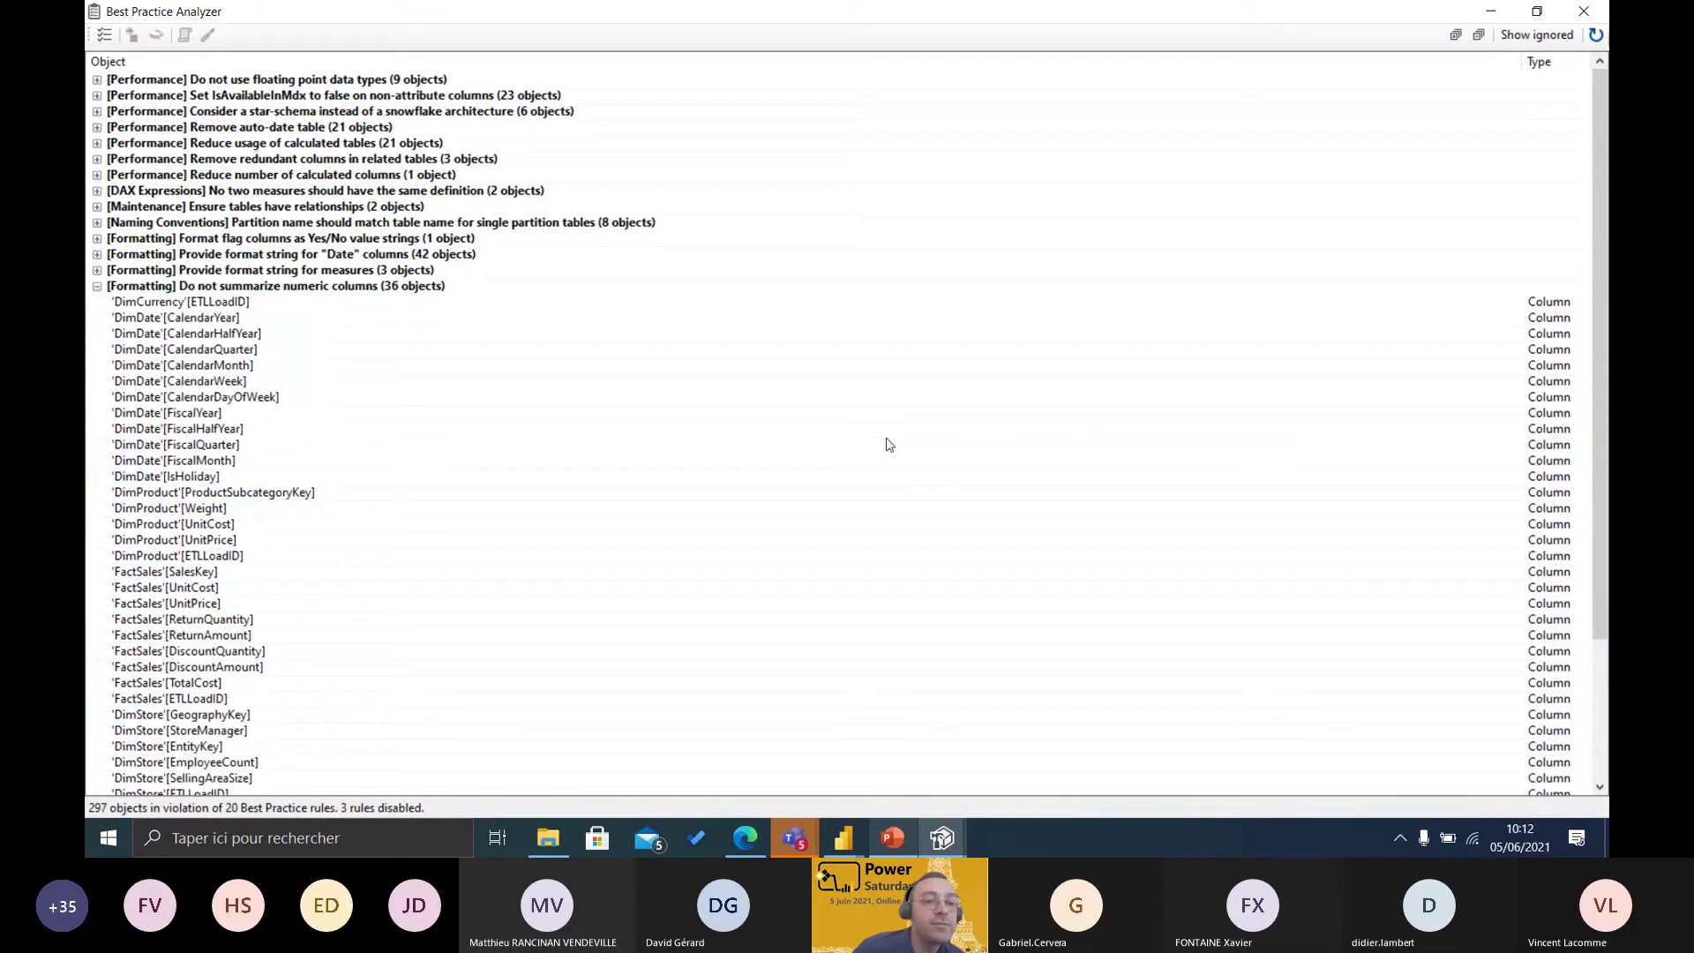
- Collapse the numeric columns rule and examine the measures flagged by "No two measures should have the same definition"
left_click(97, 286)
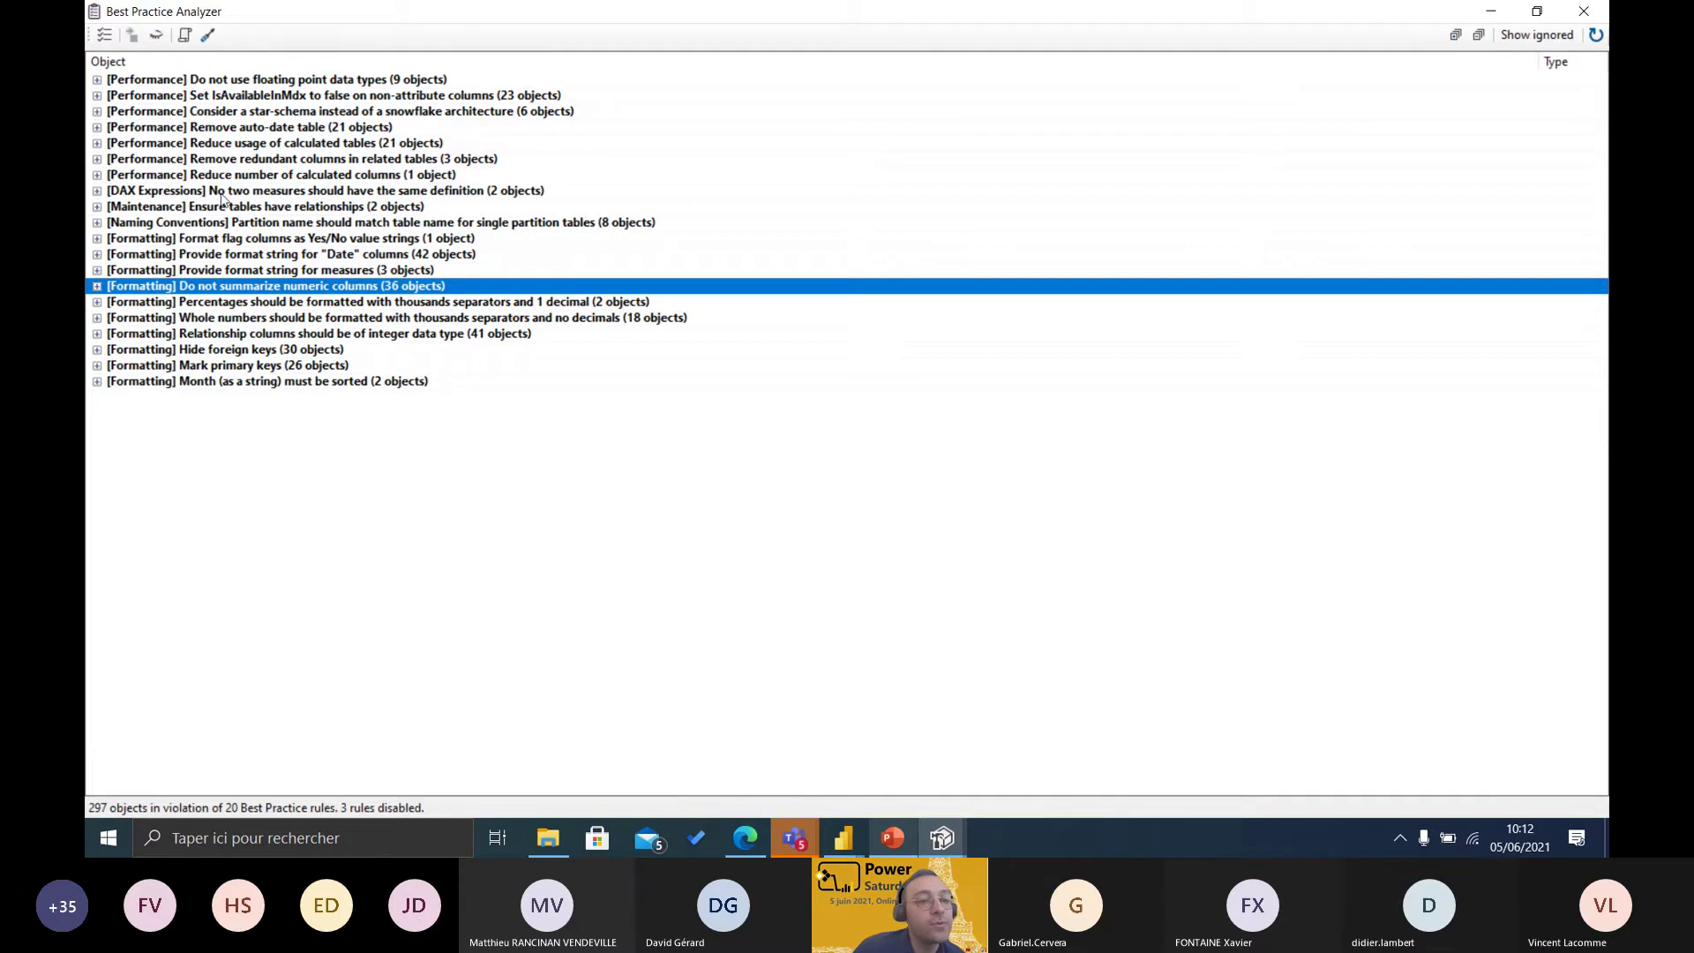
left_click(293, 192)
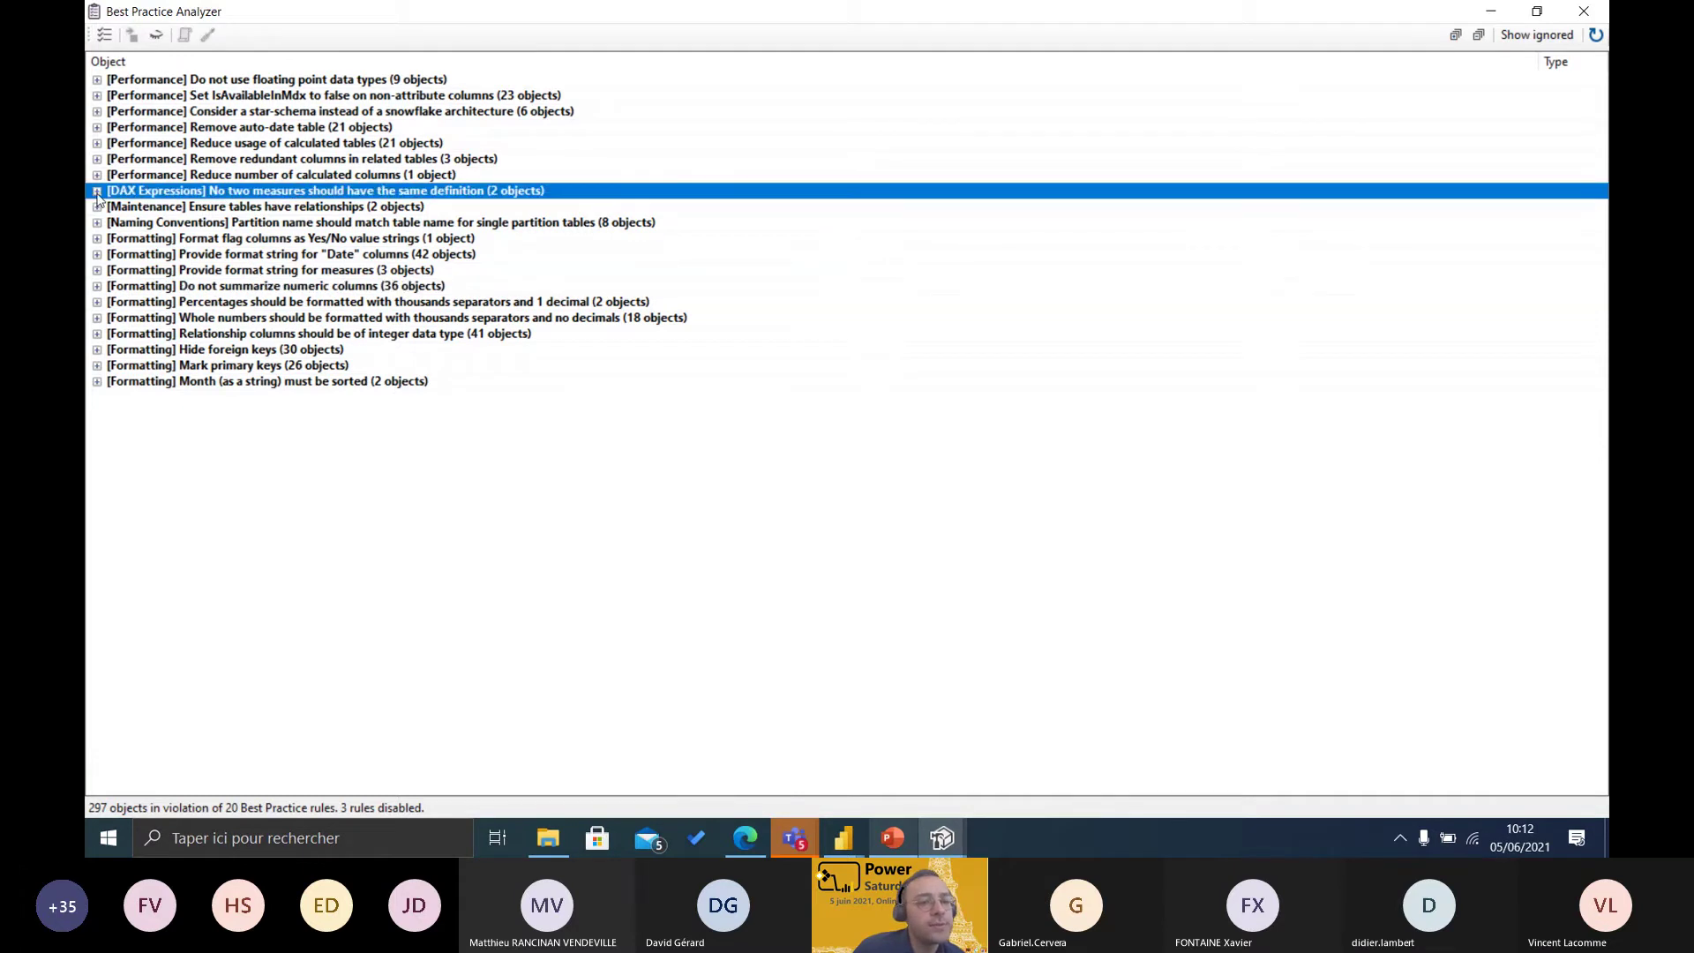
left_click(97, 191)
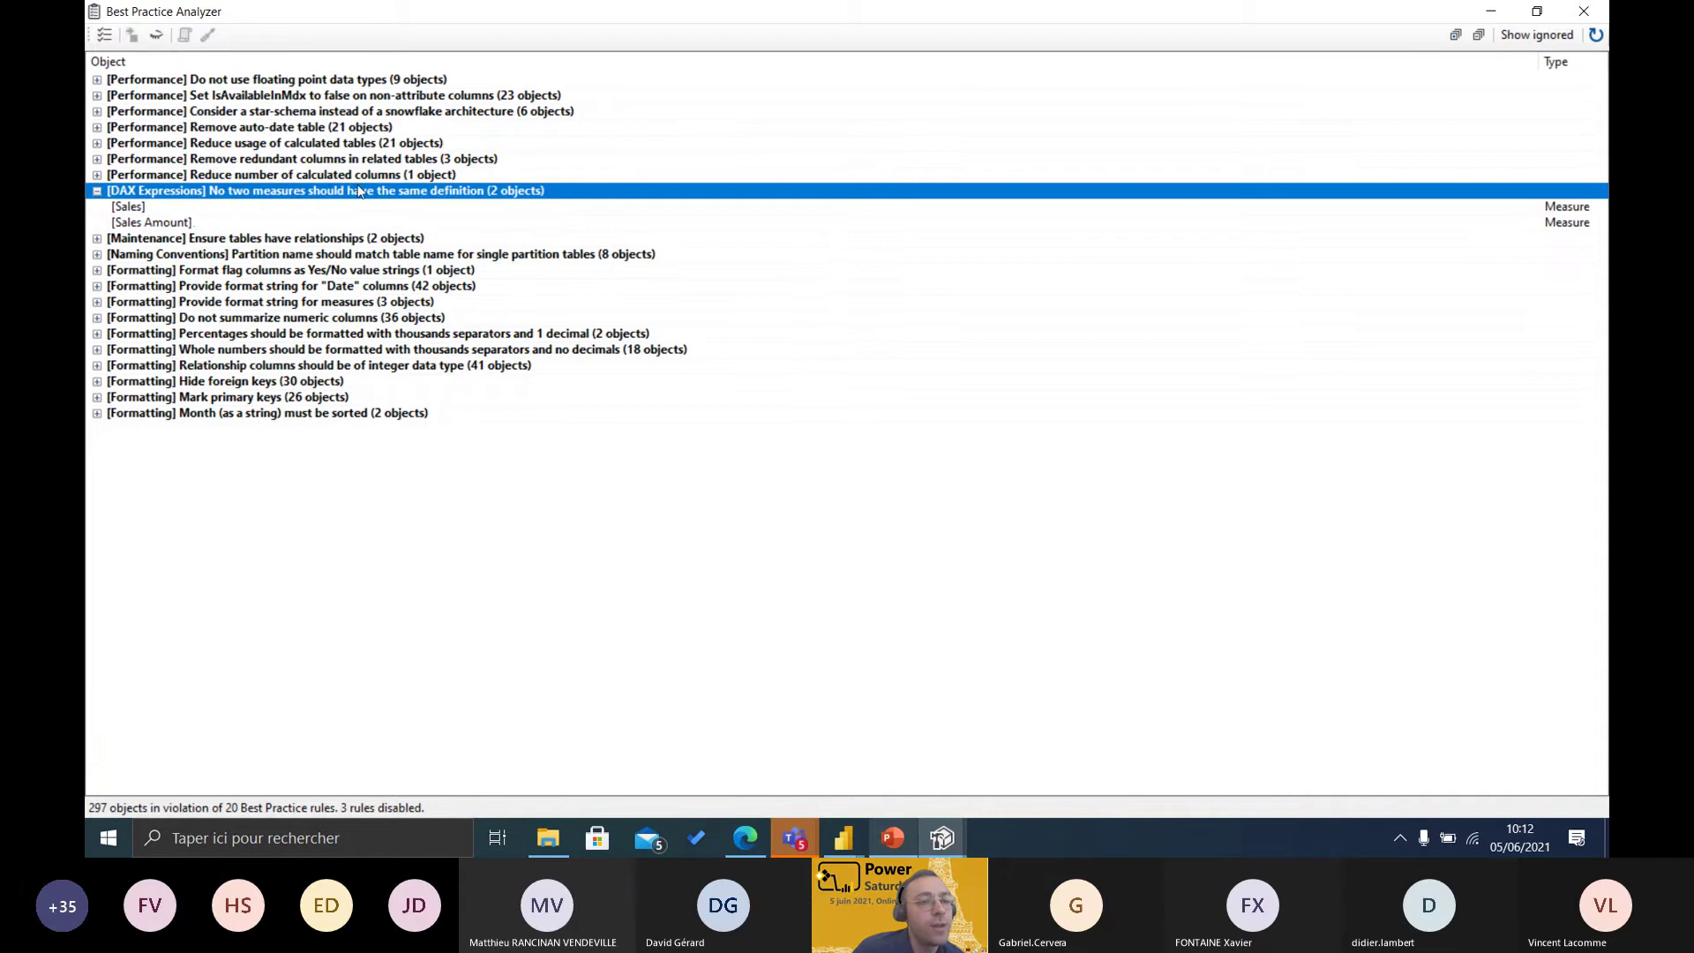
left_click(97, 192)
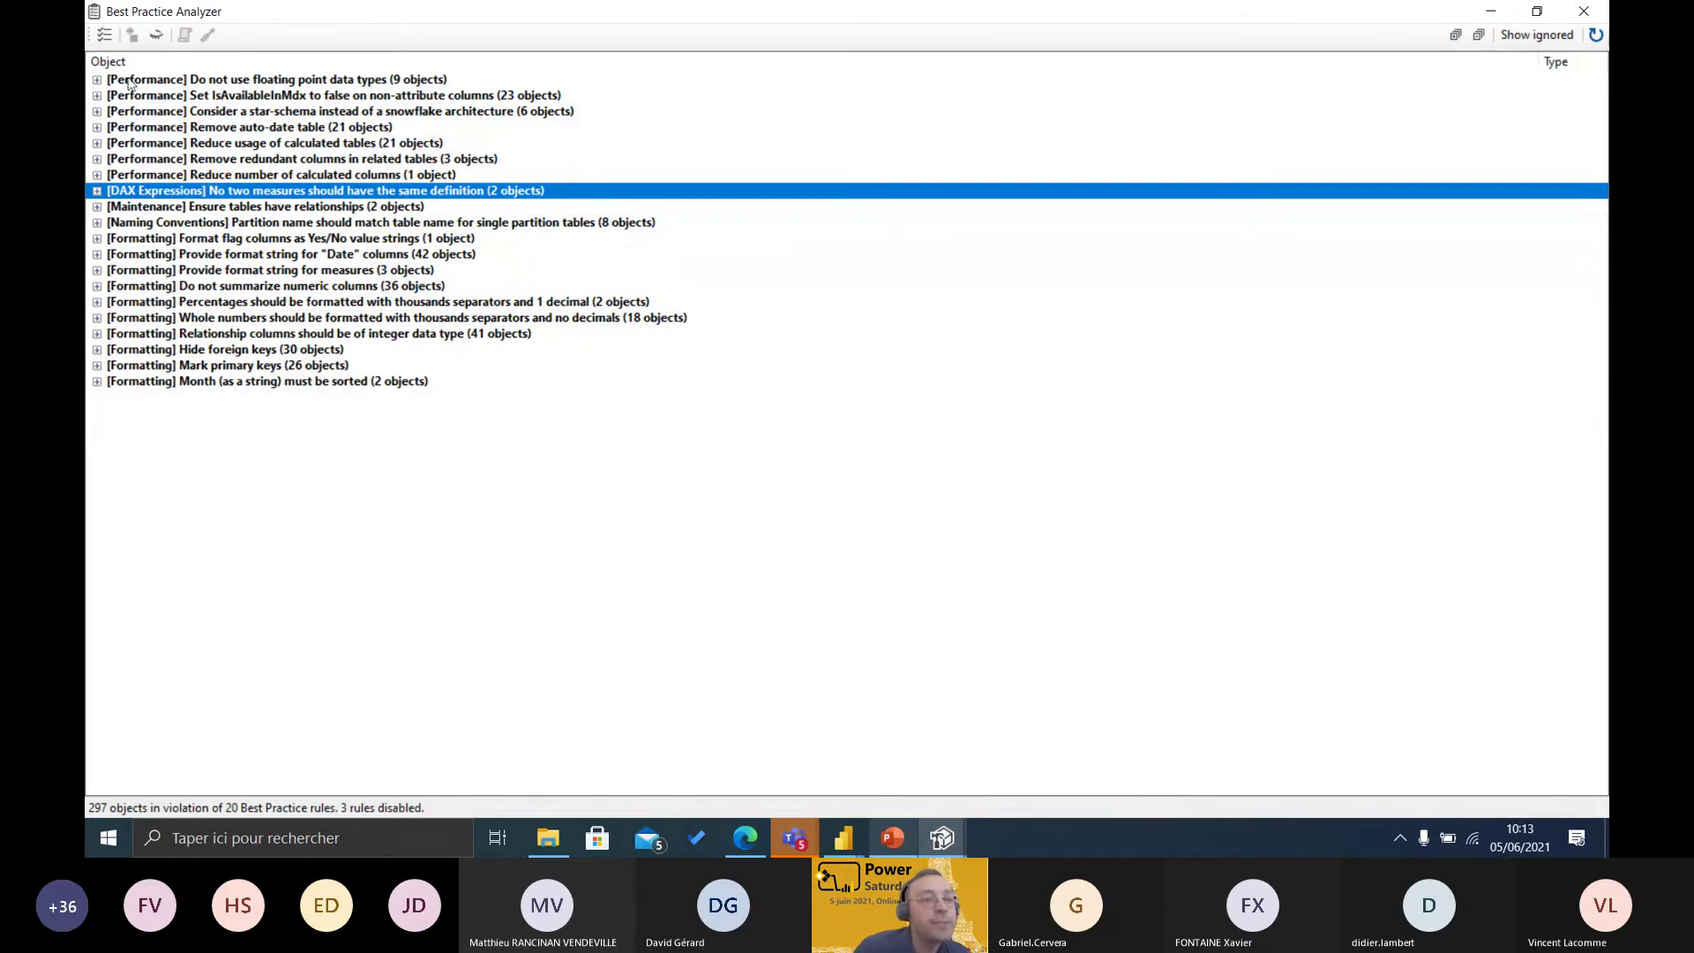
- Expand the floating-point and IsAvailableInMdx rules, review the options for their flagged columns, and locate 'DimProduct'[Weight] in the model
left_click(97, 80)
right_click(183, 94)
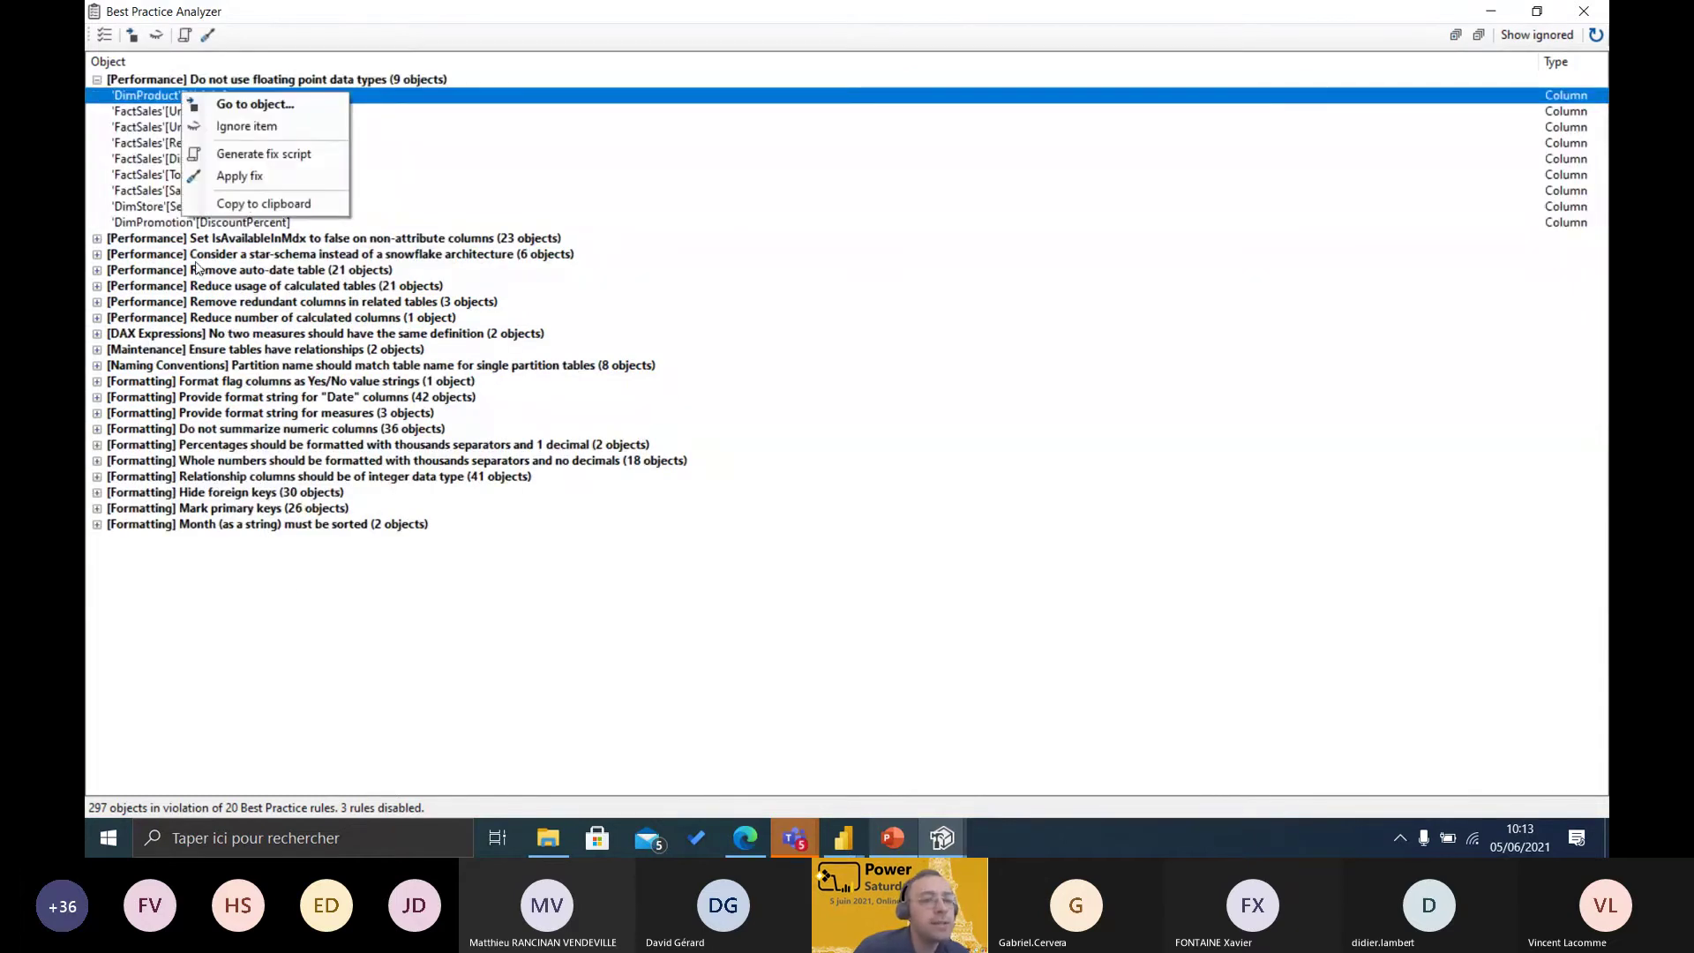
left_click(97, 239)
right_click(179, 273)
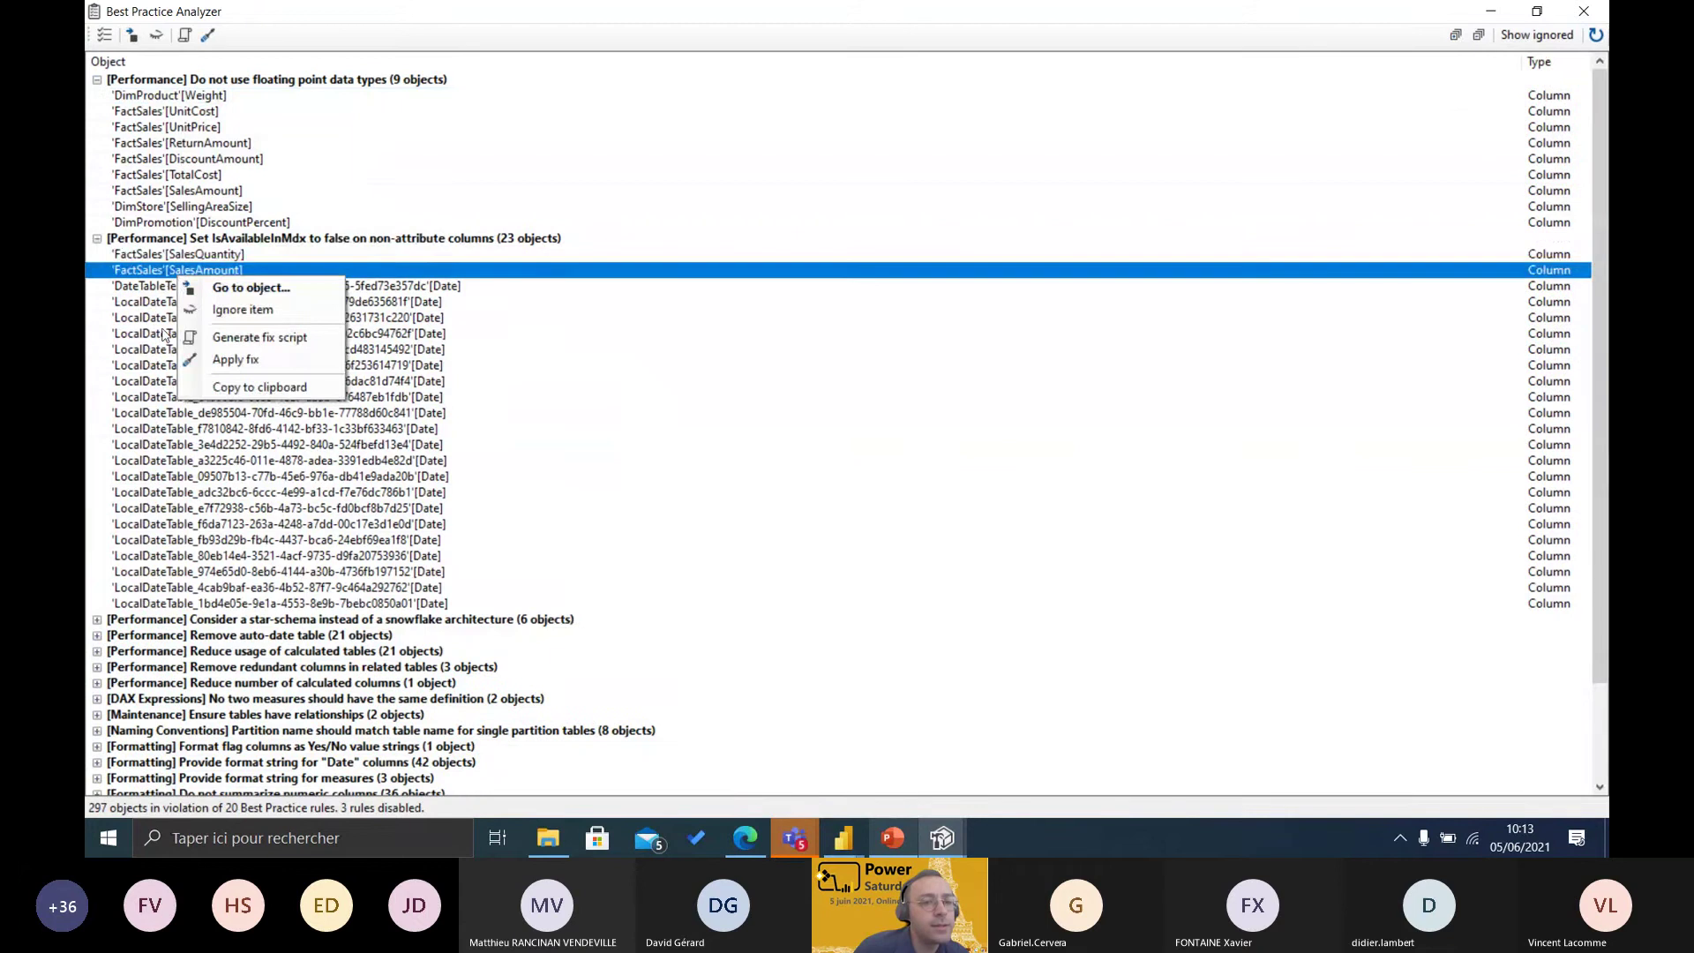
right_click(159, 96)
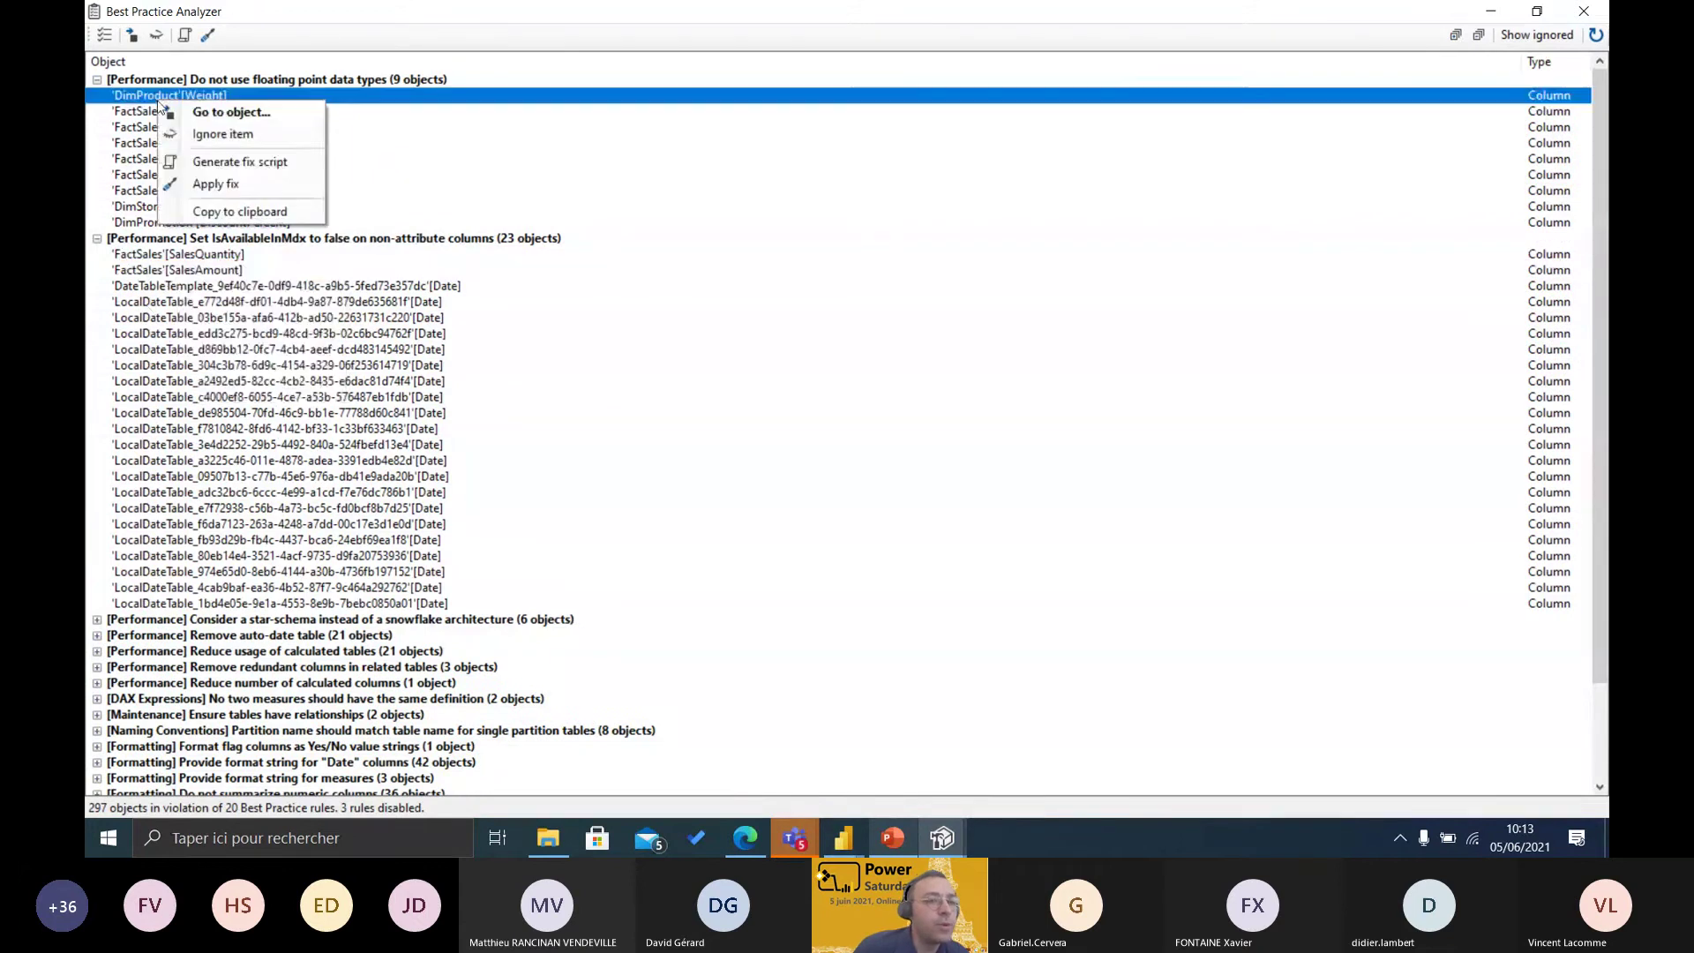
left_click(219, 113)
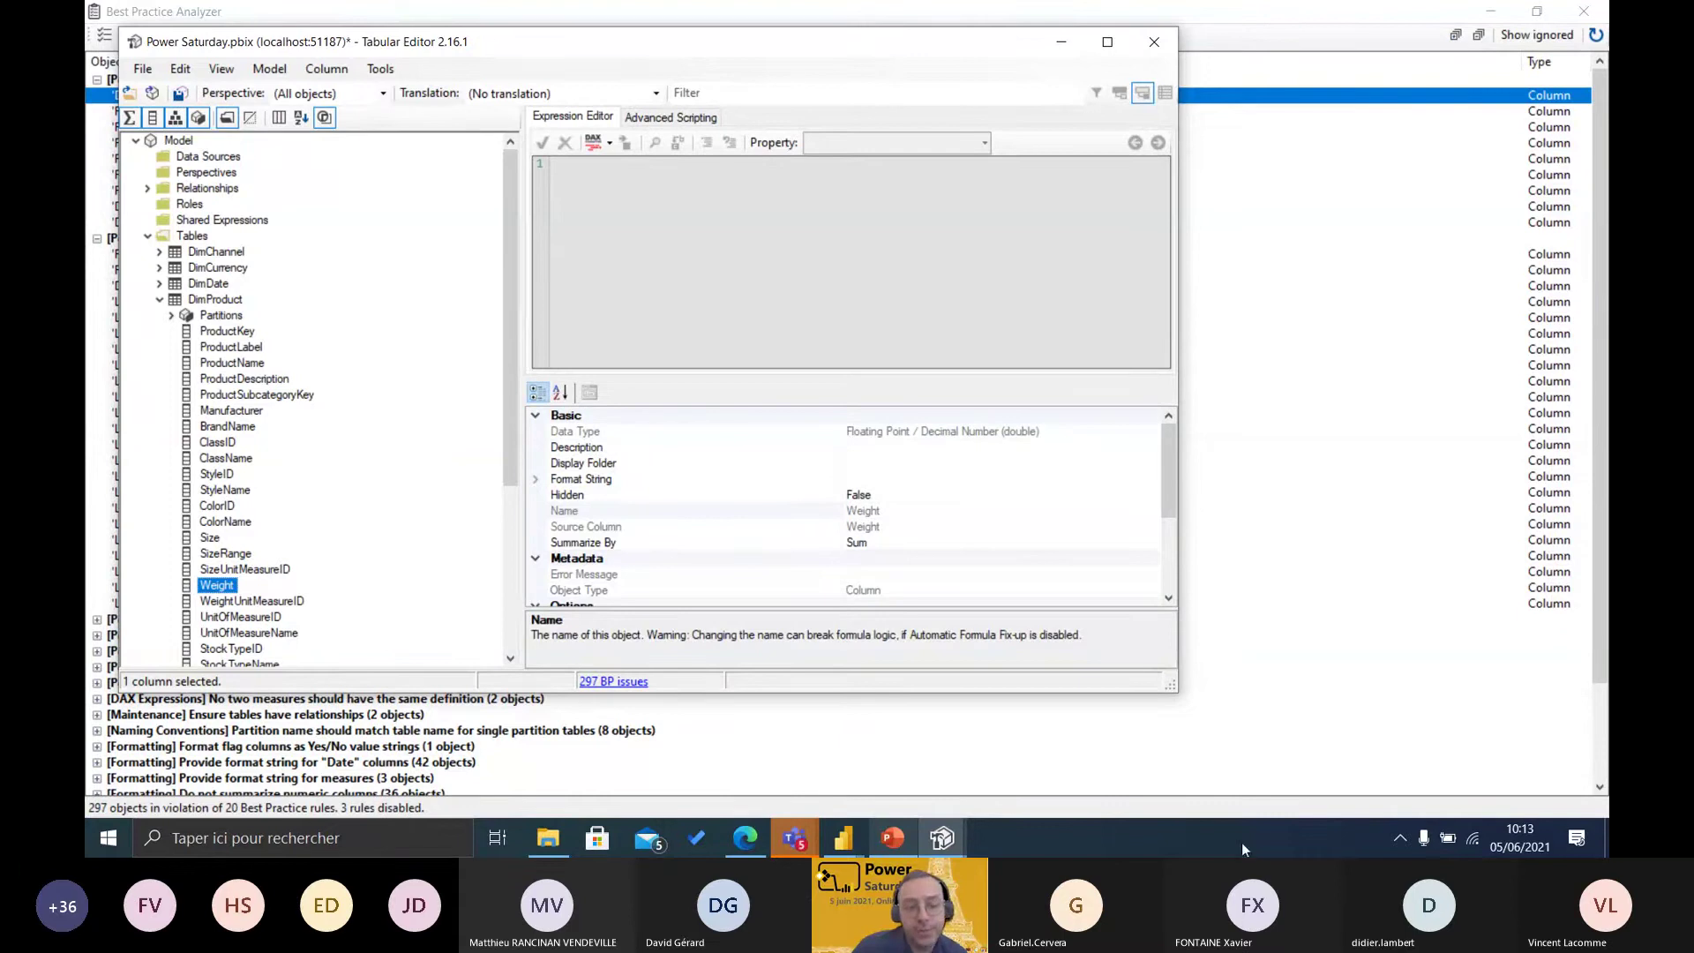
- Switch to the Power Saturday report in Power BI Desktop and launch Power BI Helper
left_click(884, 835)
mouse_move(856, 838)
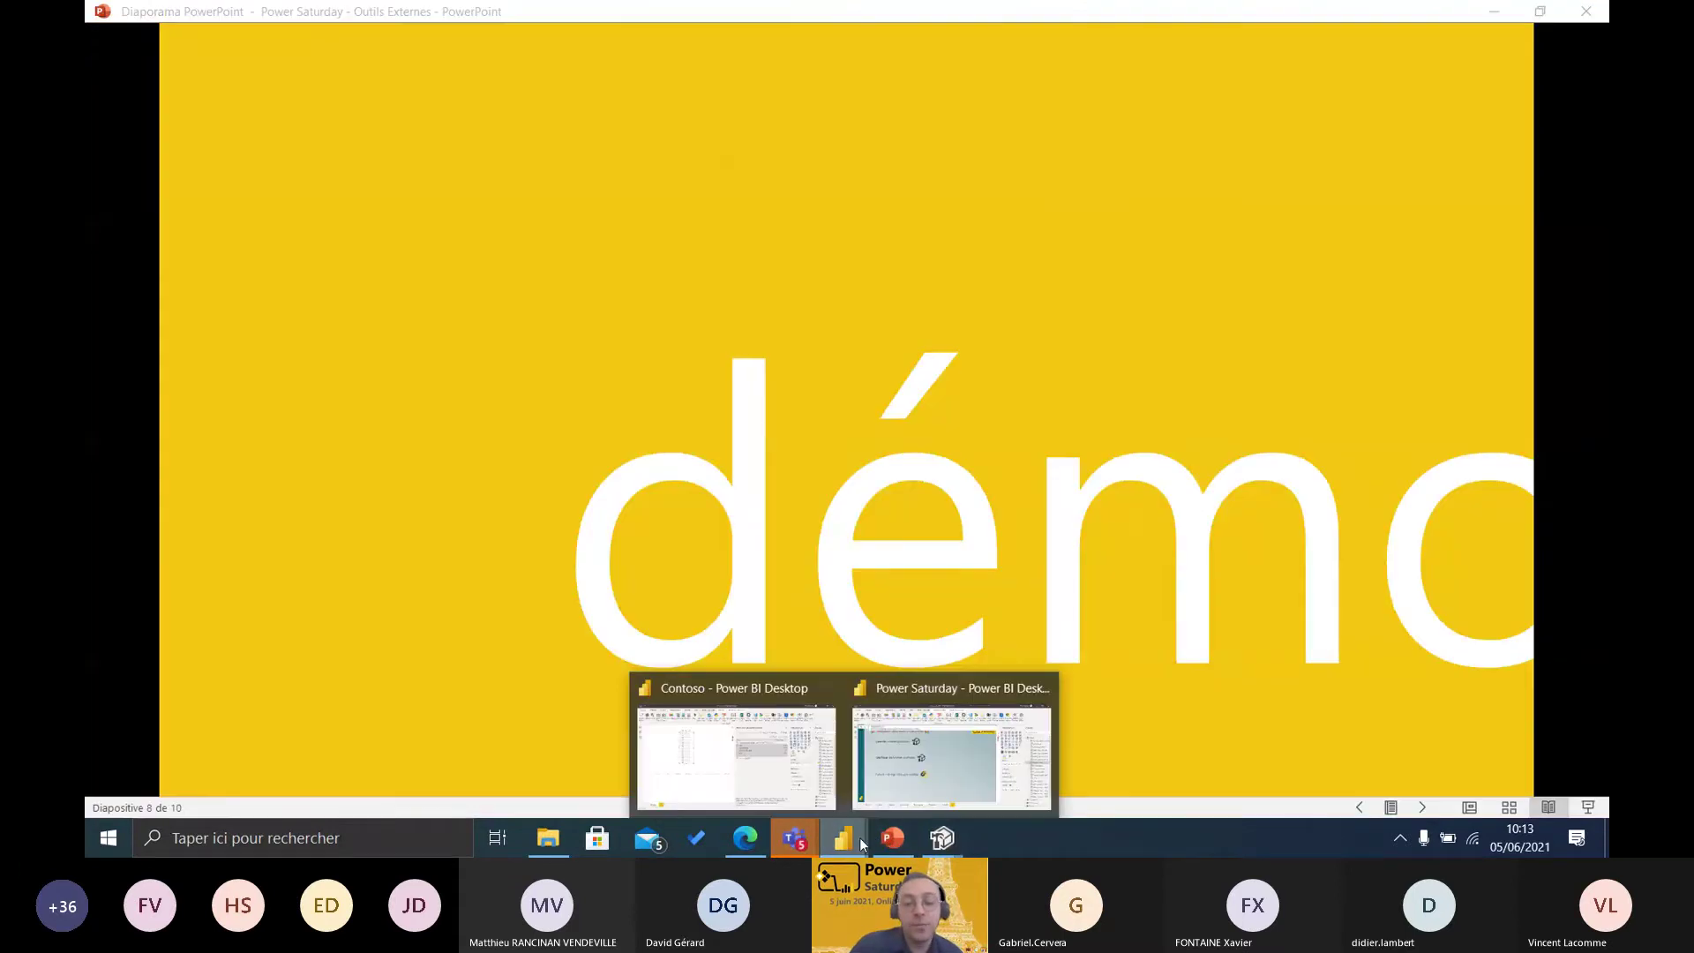
left_click(894, 772)
left_click(847, 627)
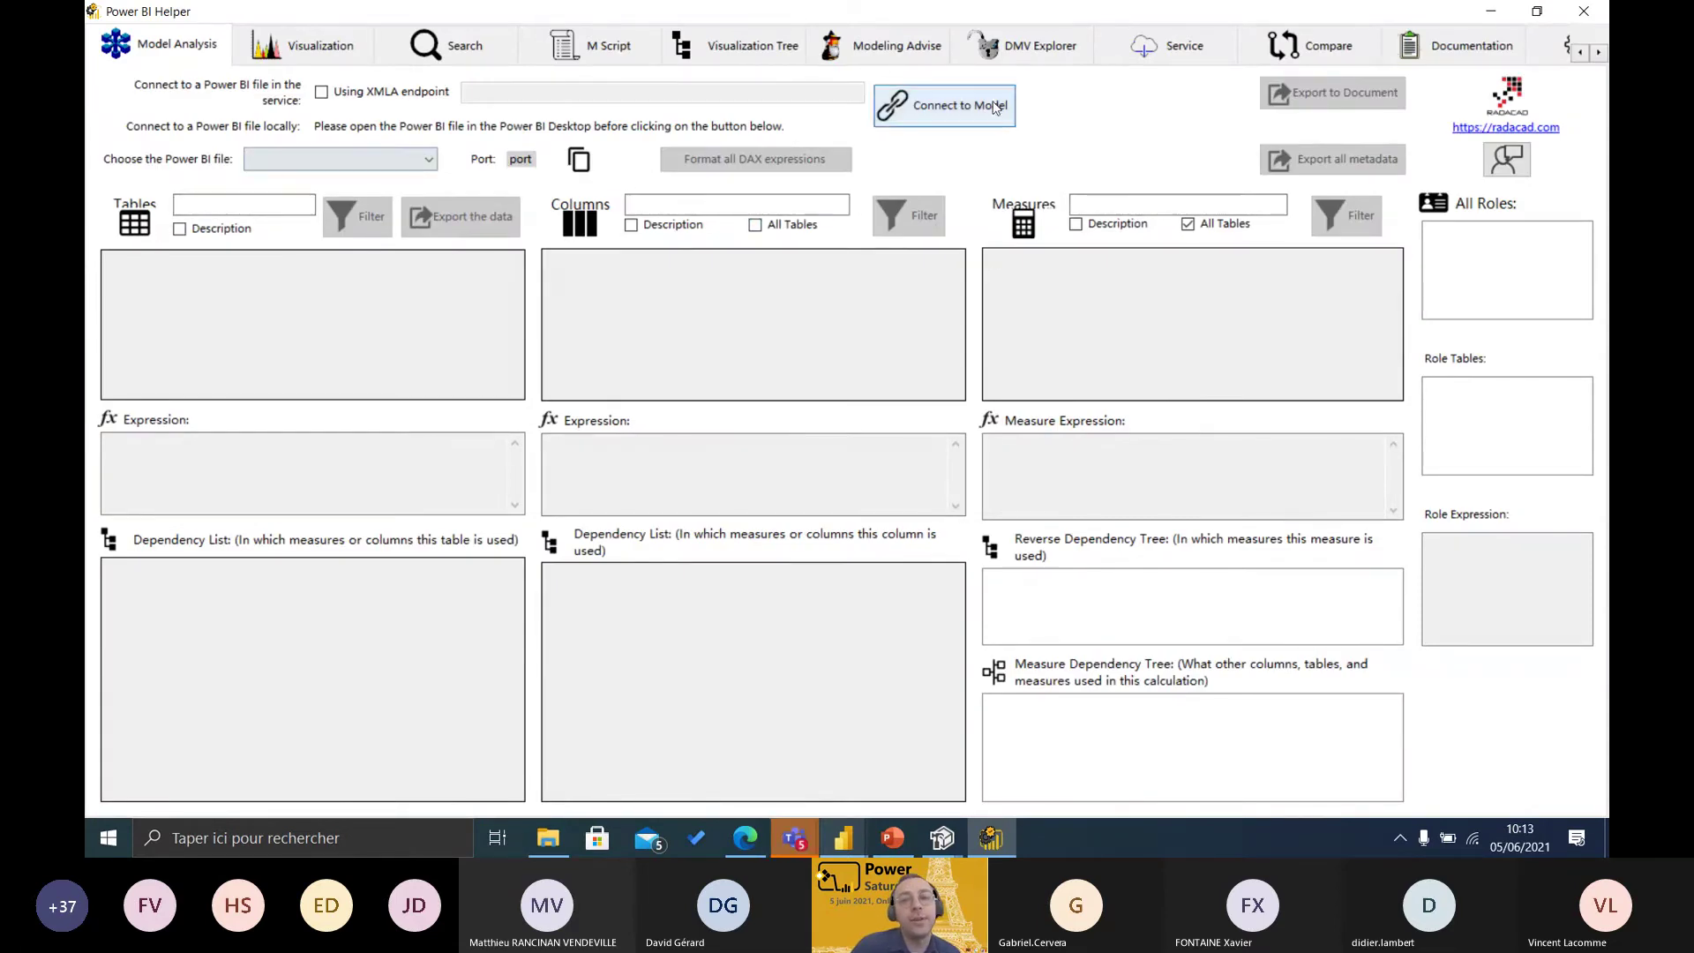
- Connect to the local model, with Power Saturday chosen as the Power BI file to analyze
left_click(430, 158)
left_click(989, 115)
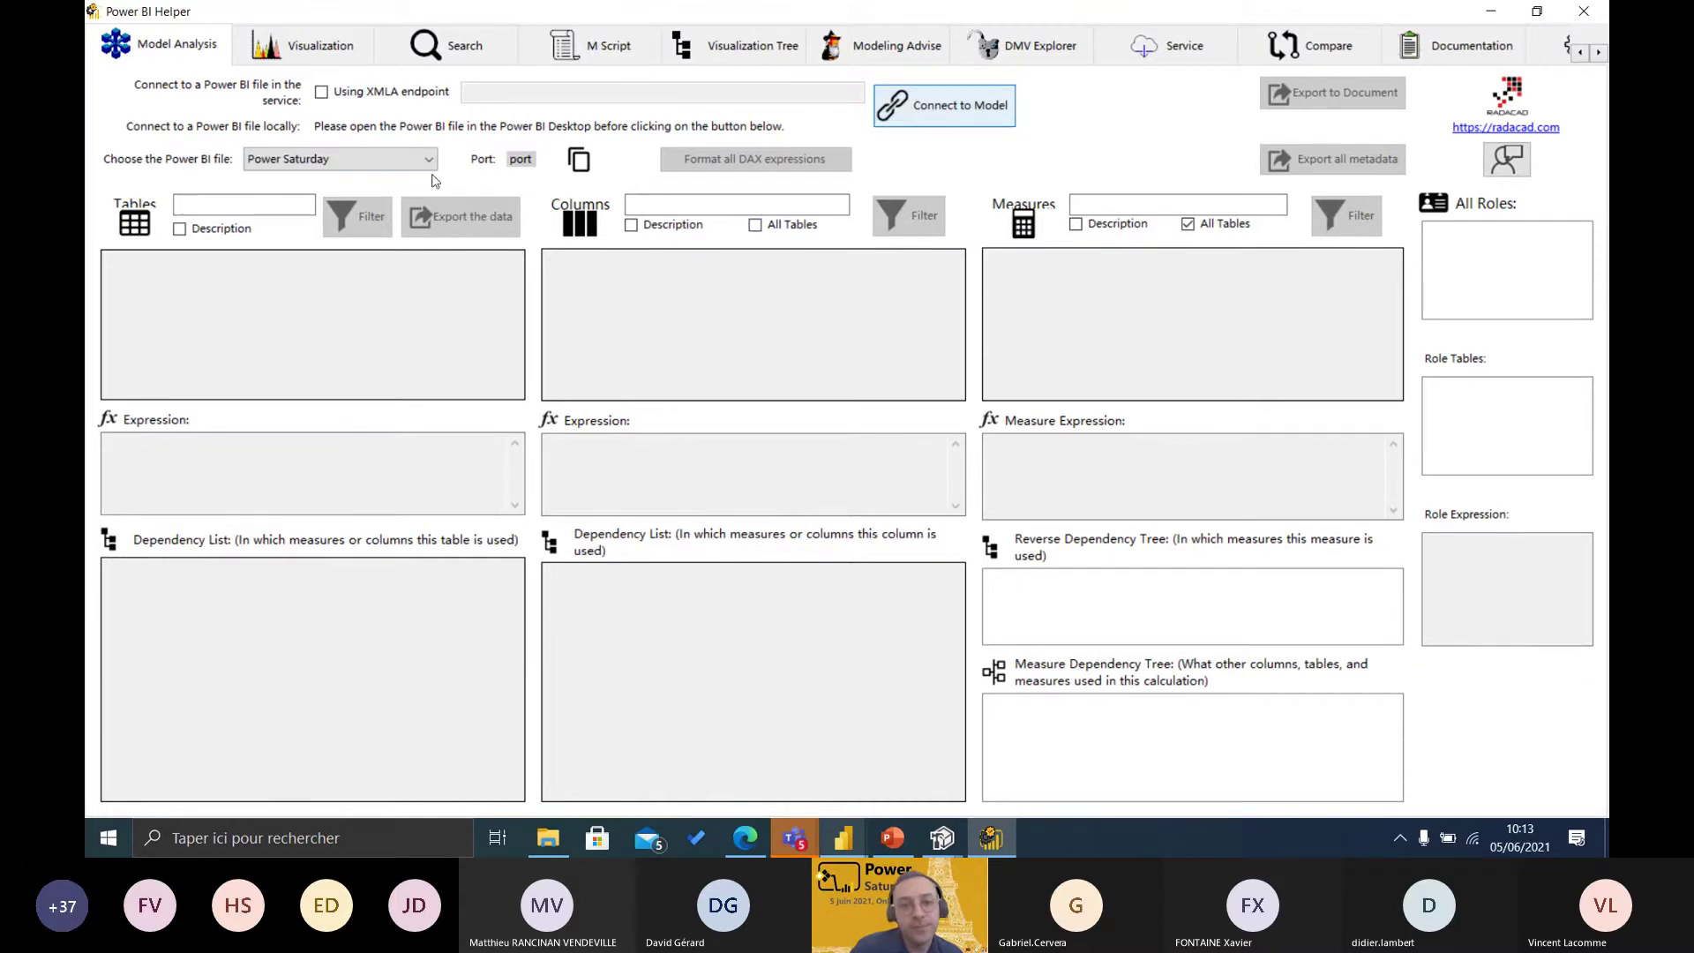
left_click(323, 163)
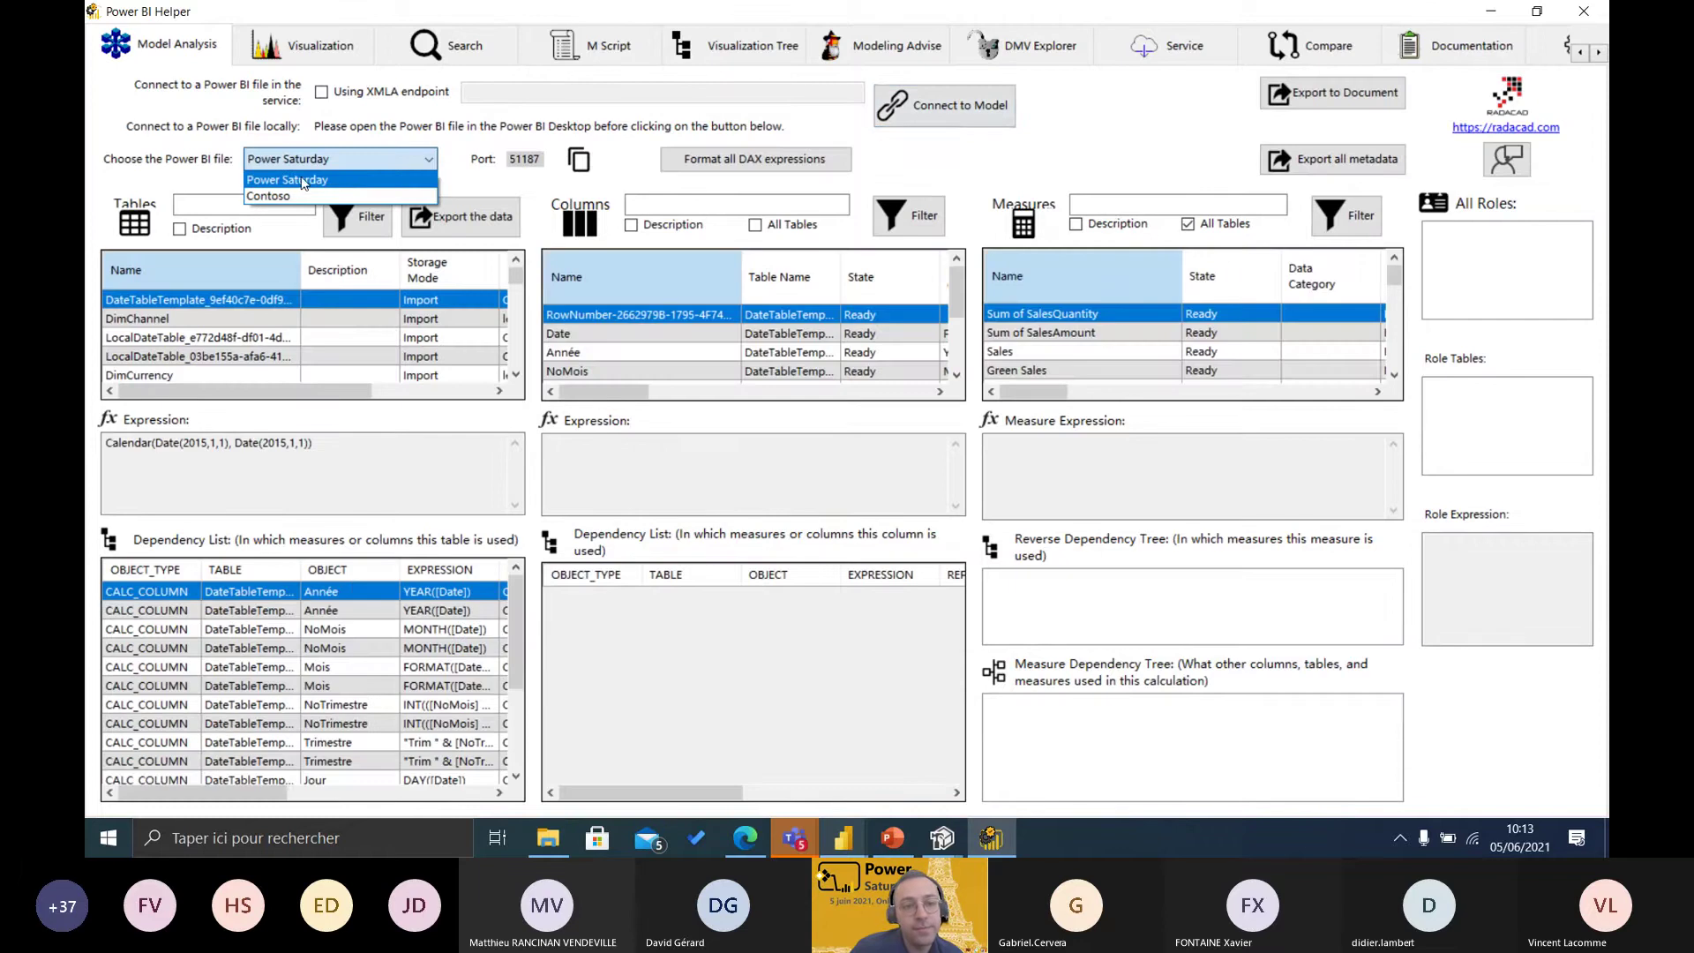
left_click(300, 181)
left_click(305, 170)
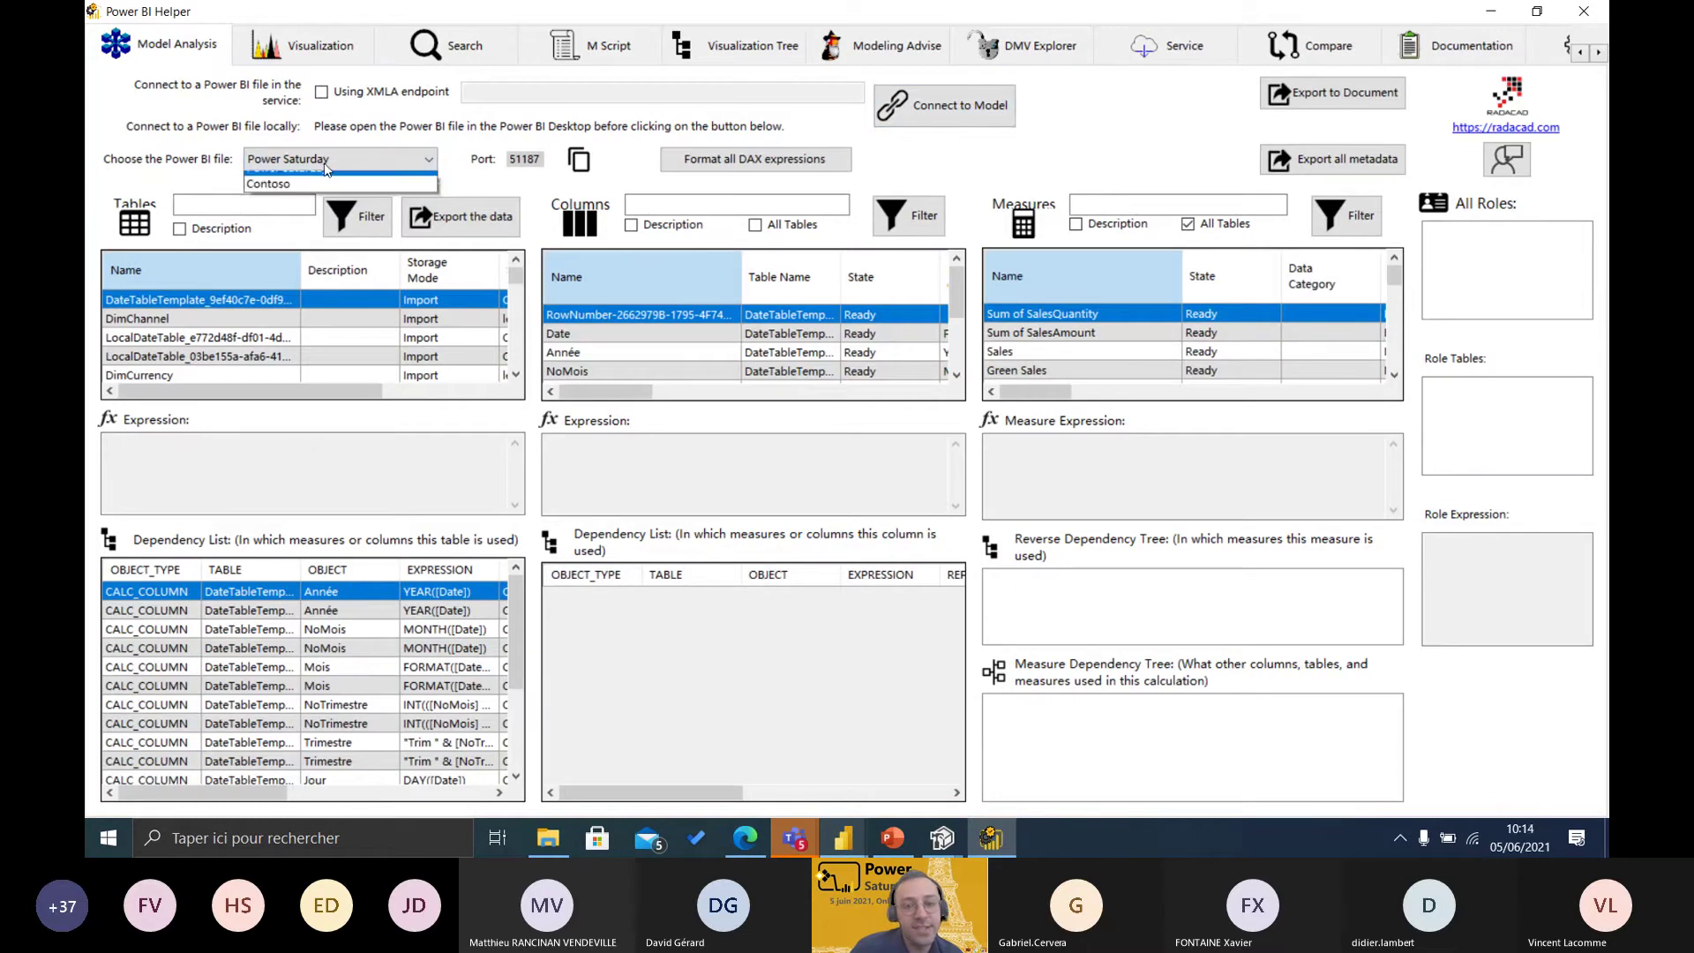
left_click(307, 180)
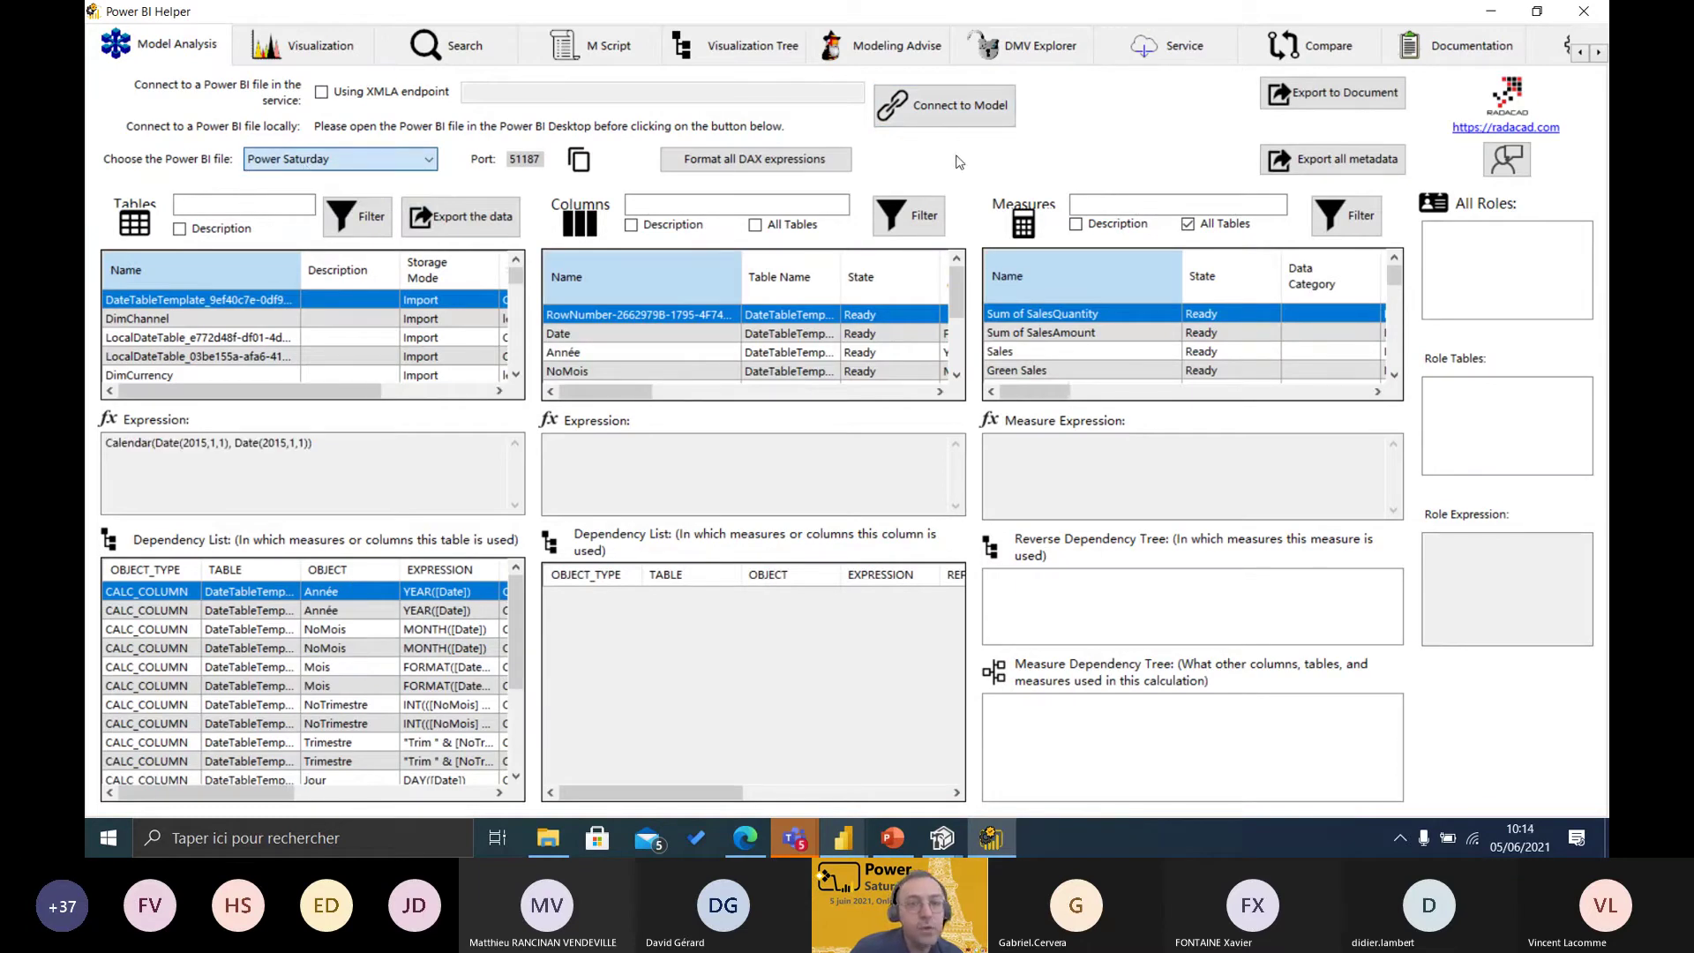
- Examine the expression and dependency trees of the Sum of SalesAmount measure, including its FactSales table and SalesAmount column
left_click(1078, 326)
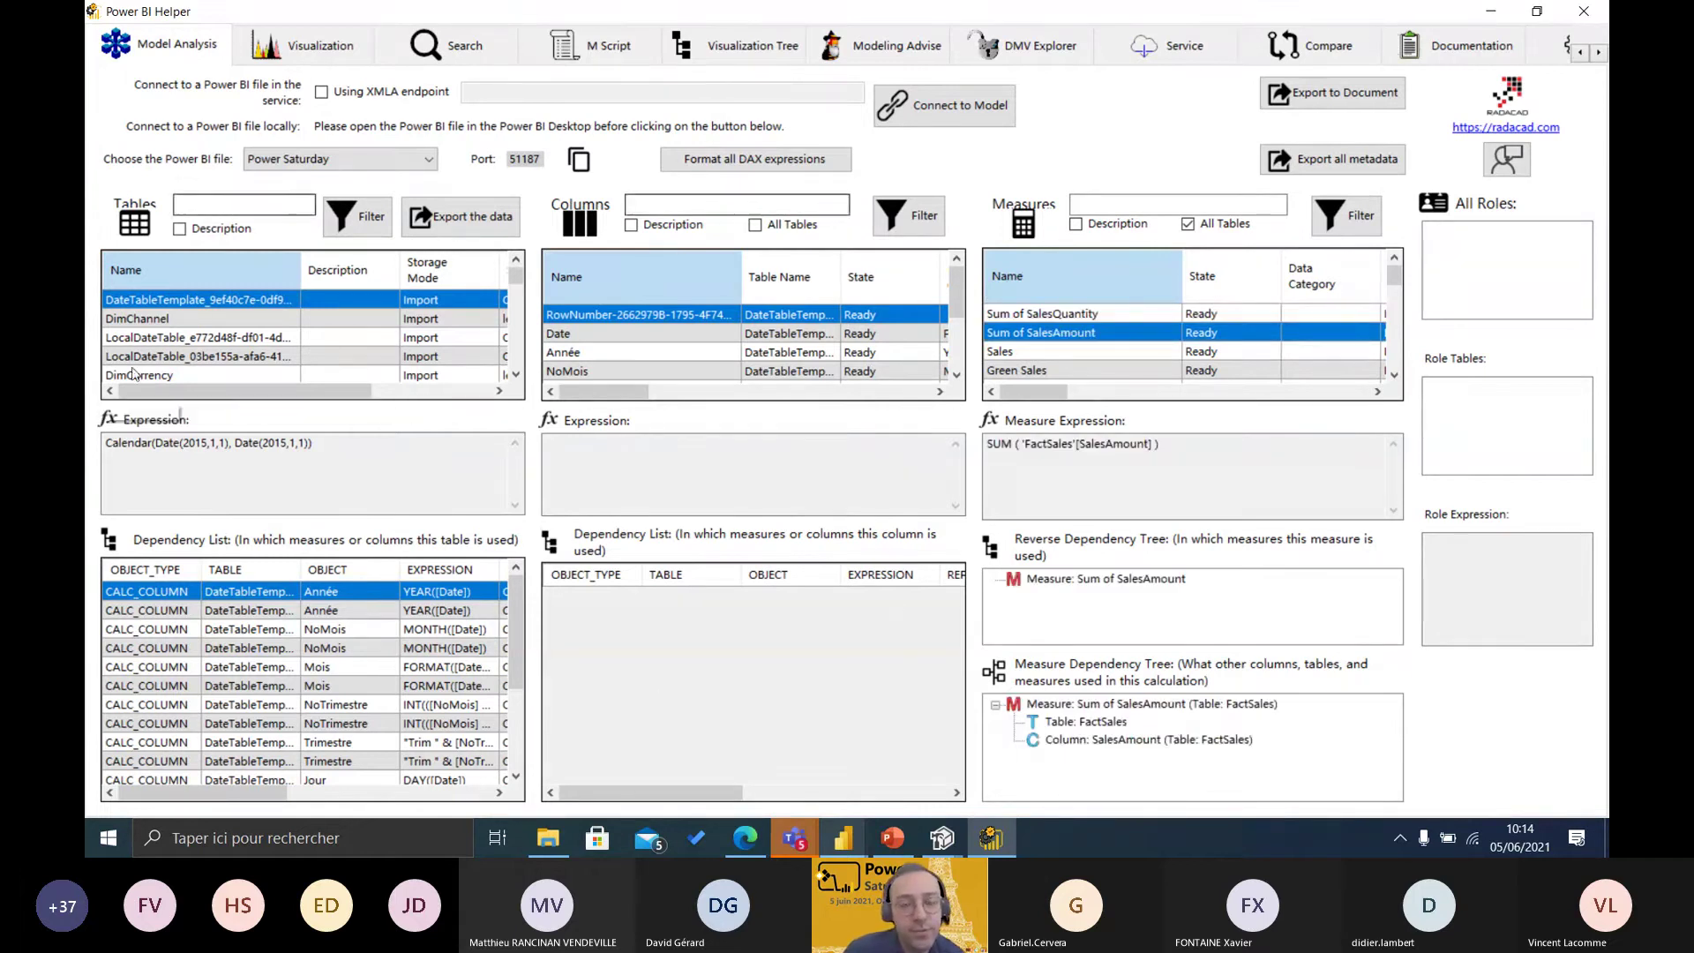
mouse_move(548, 838)
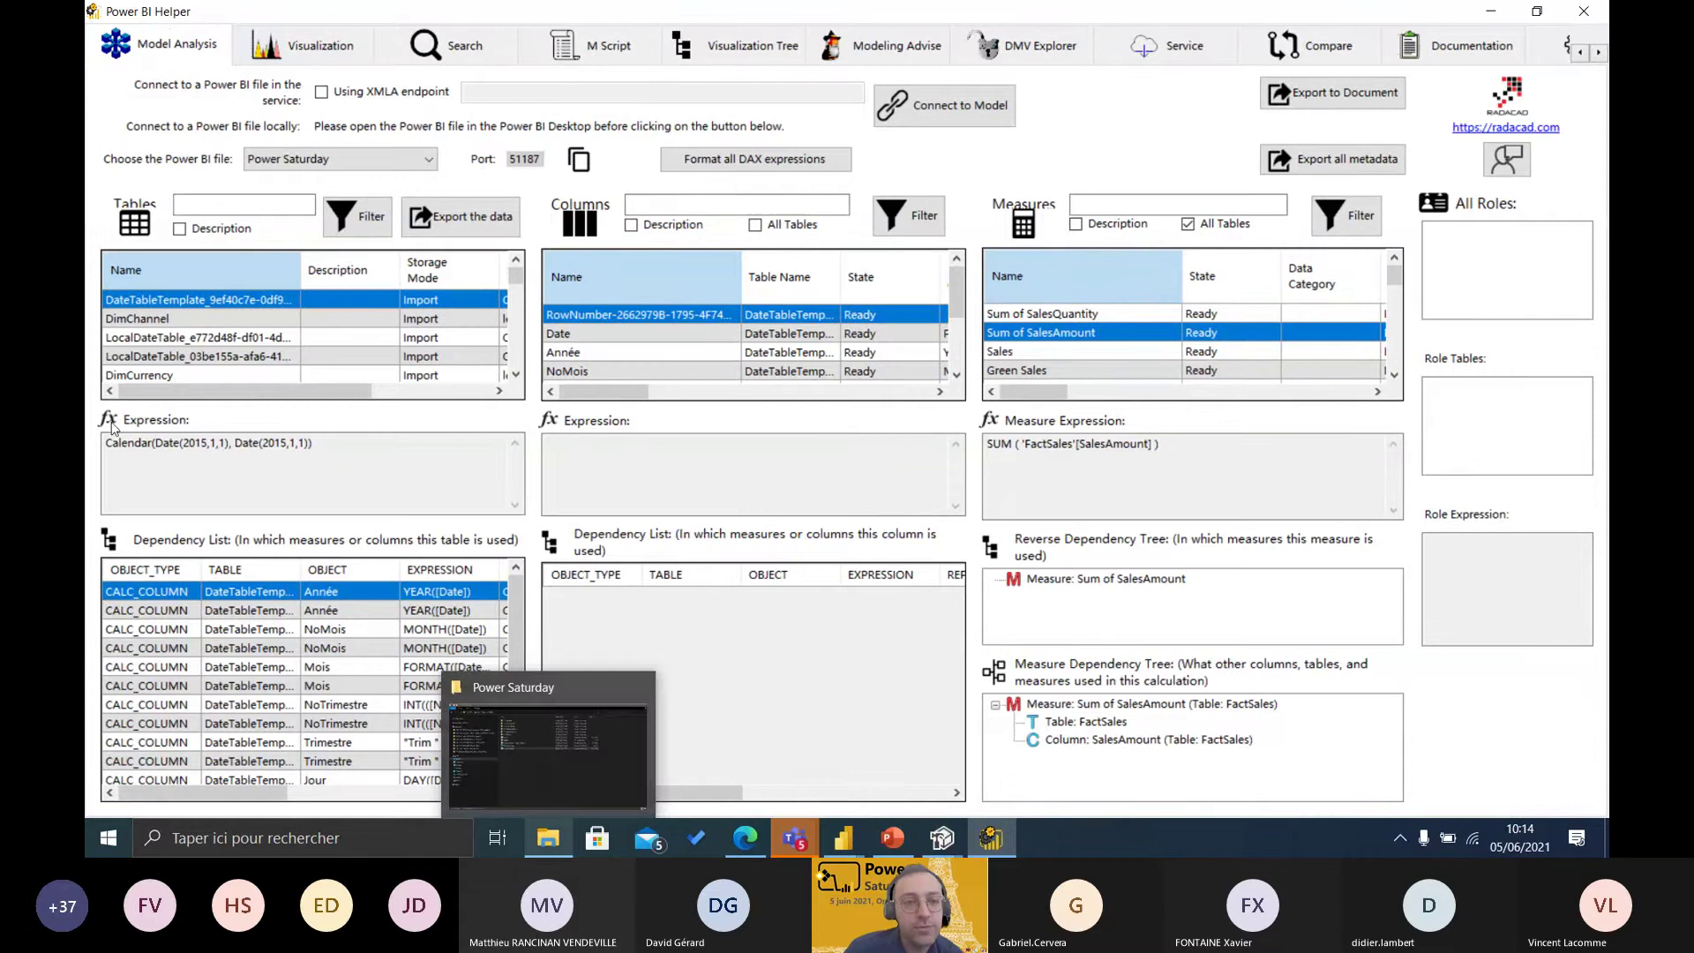
mouse_move(893, 838)
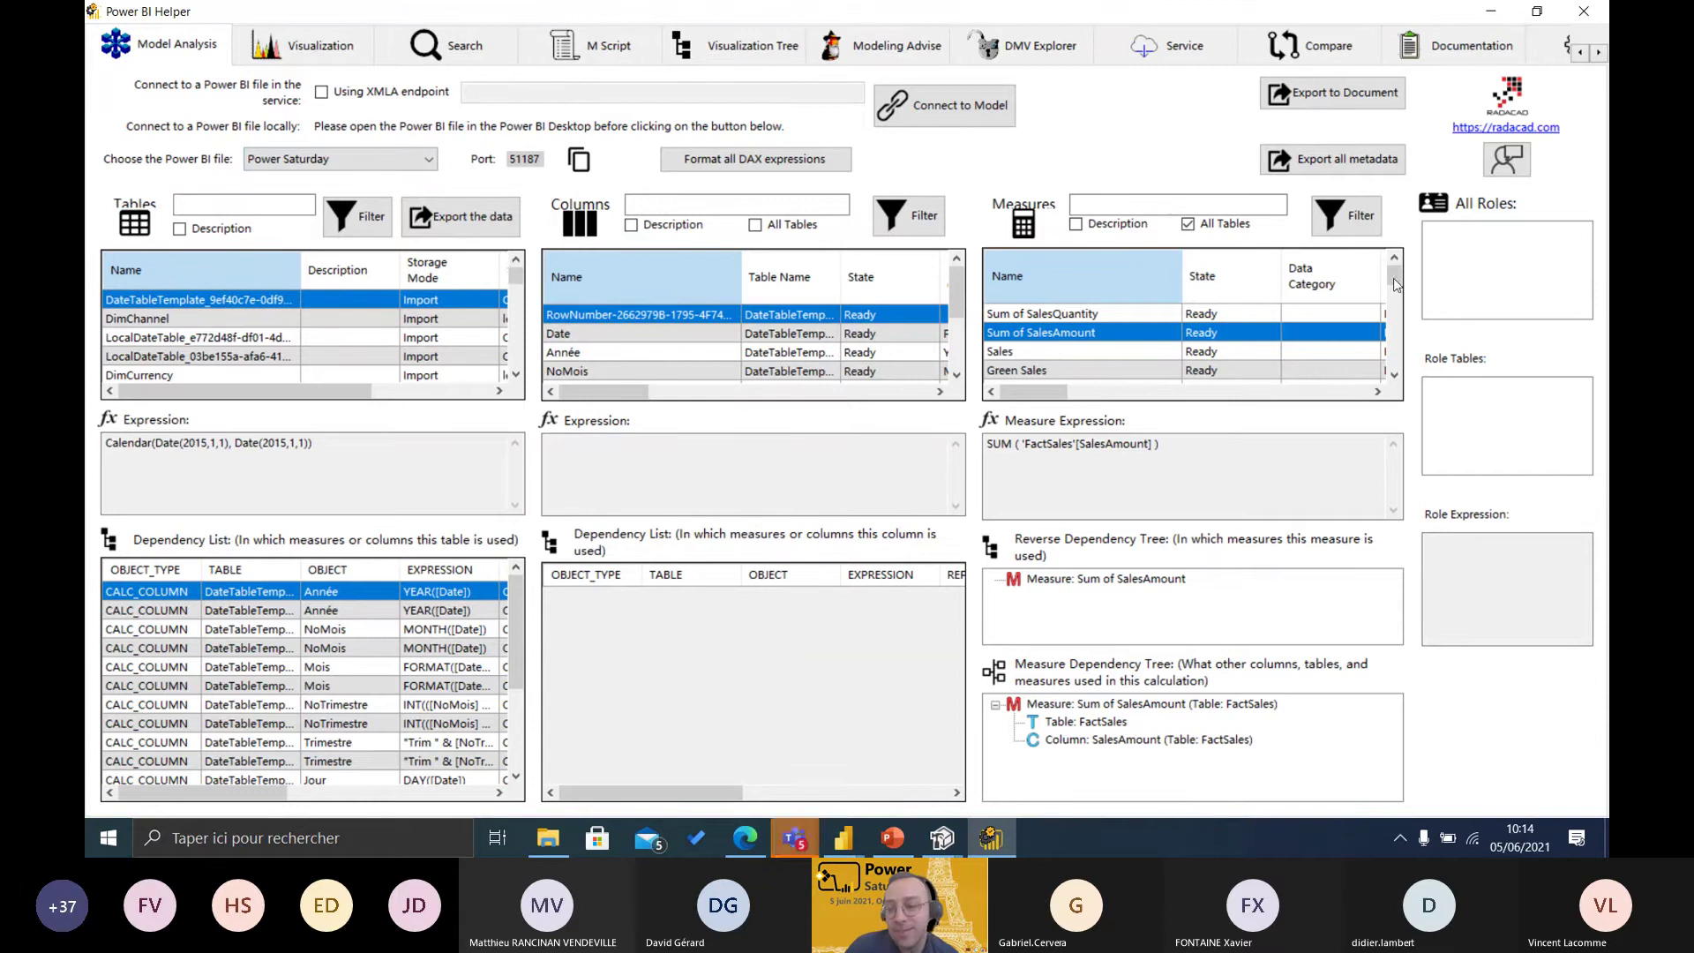
mouse_move(1394, 277)
left_mouse_down()
mouse_move(1393, 306)
mouse_move(1395, 275)
left_mouse_up()
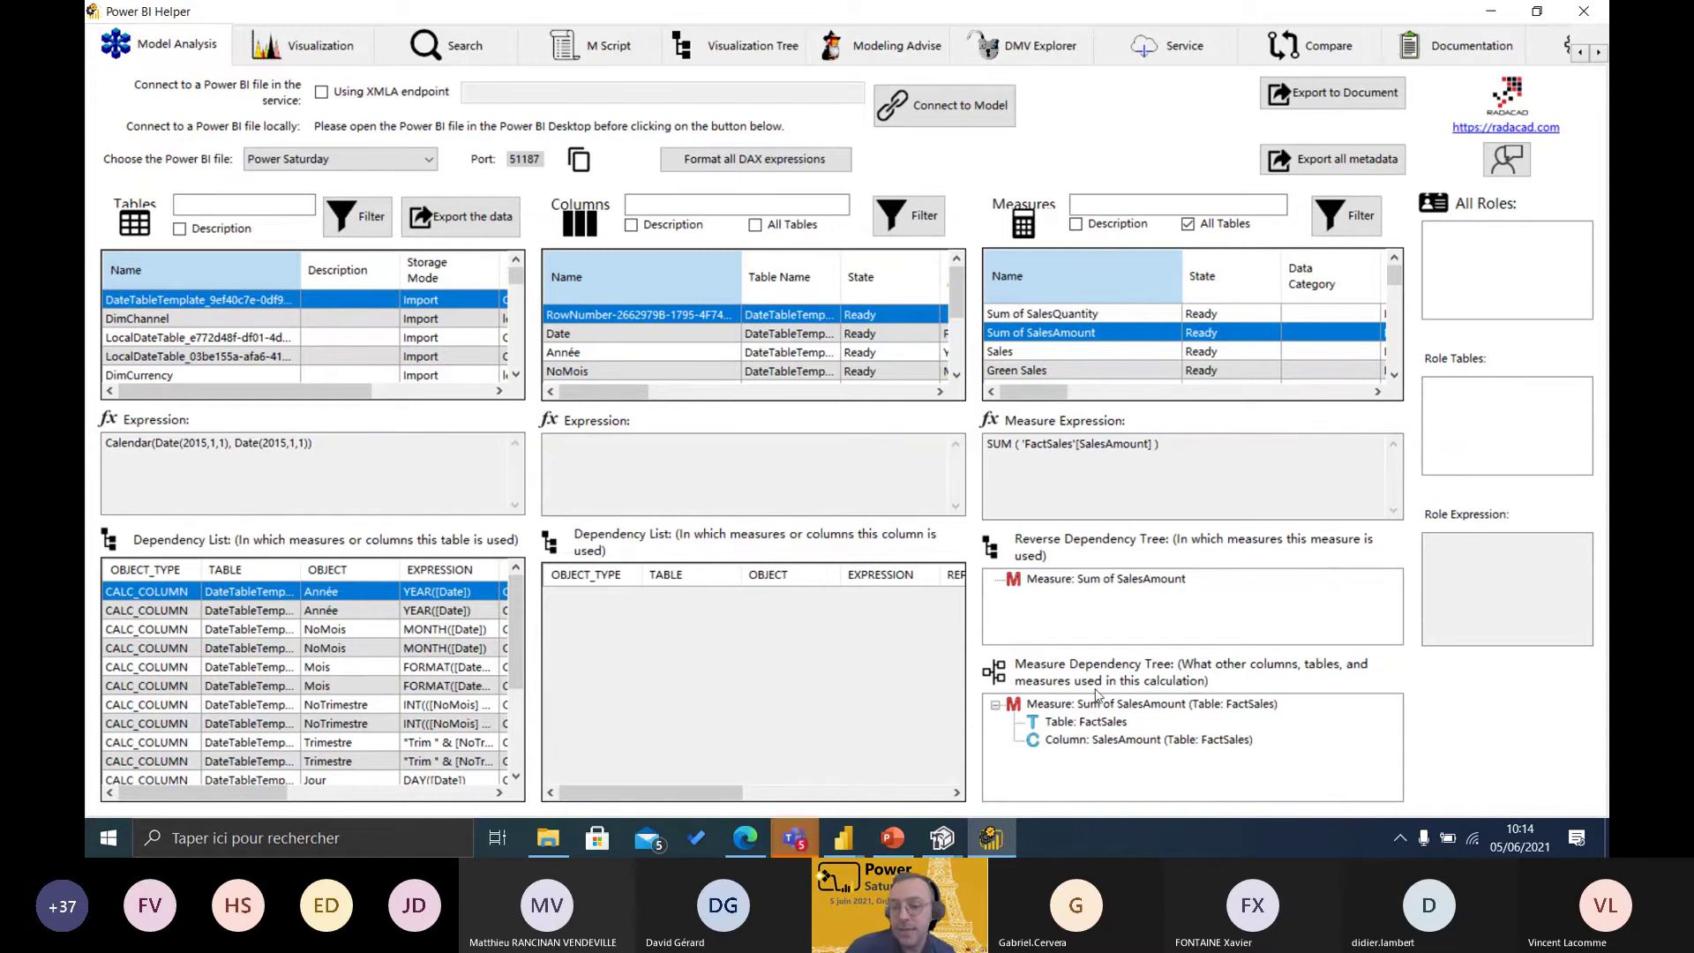
left_click(1138, 740)
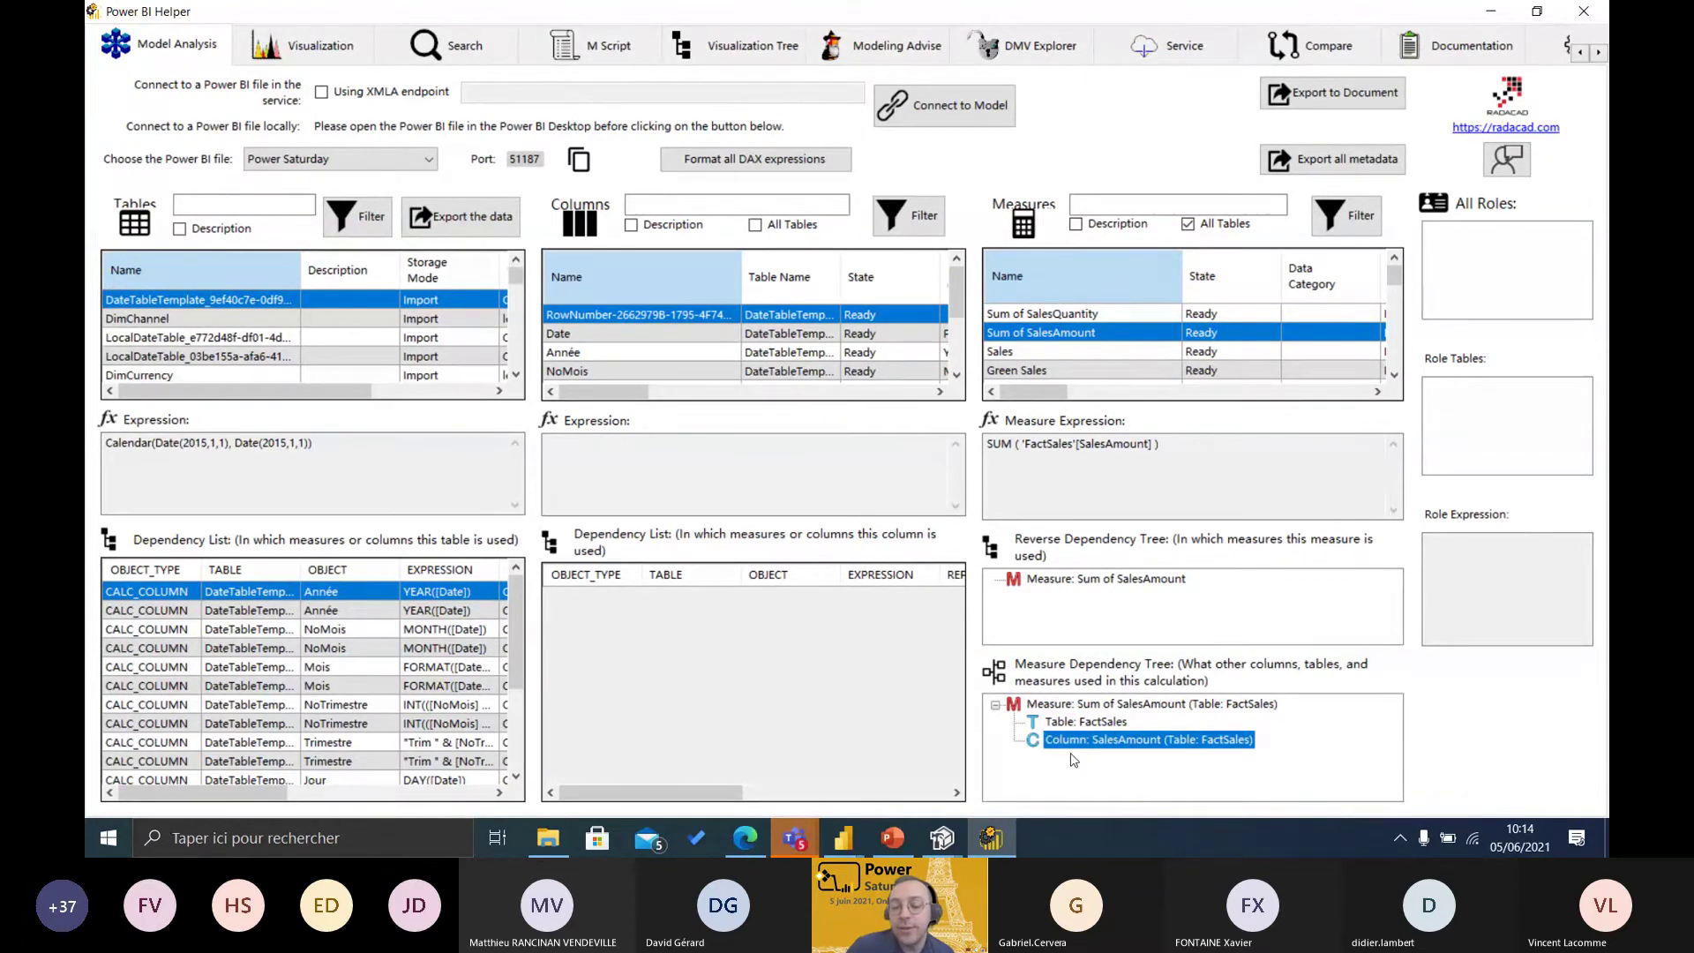
left_click(1078, 722)
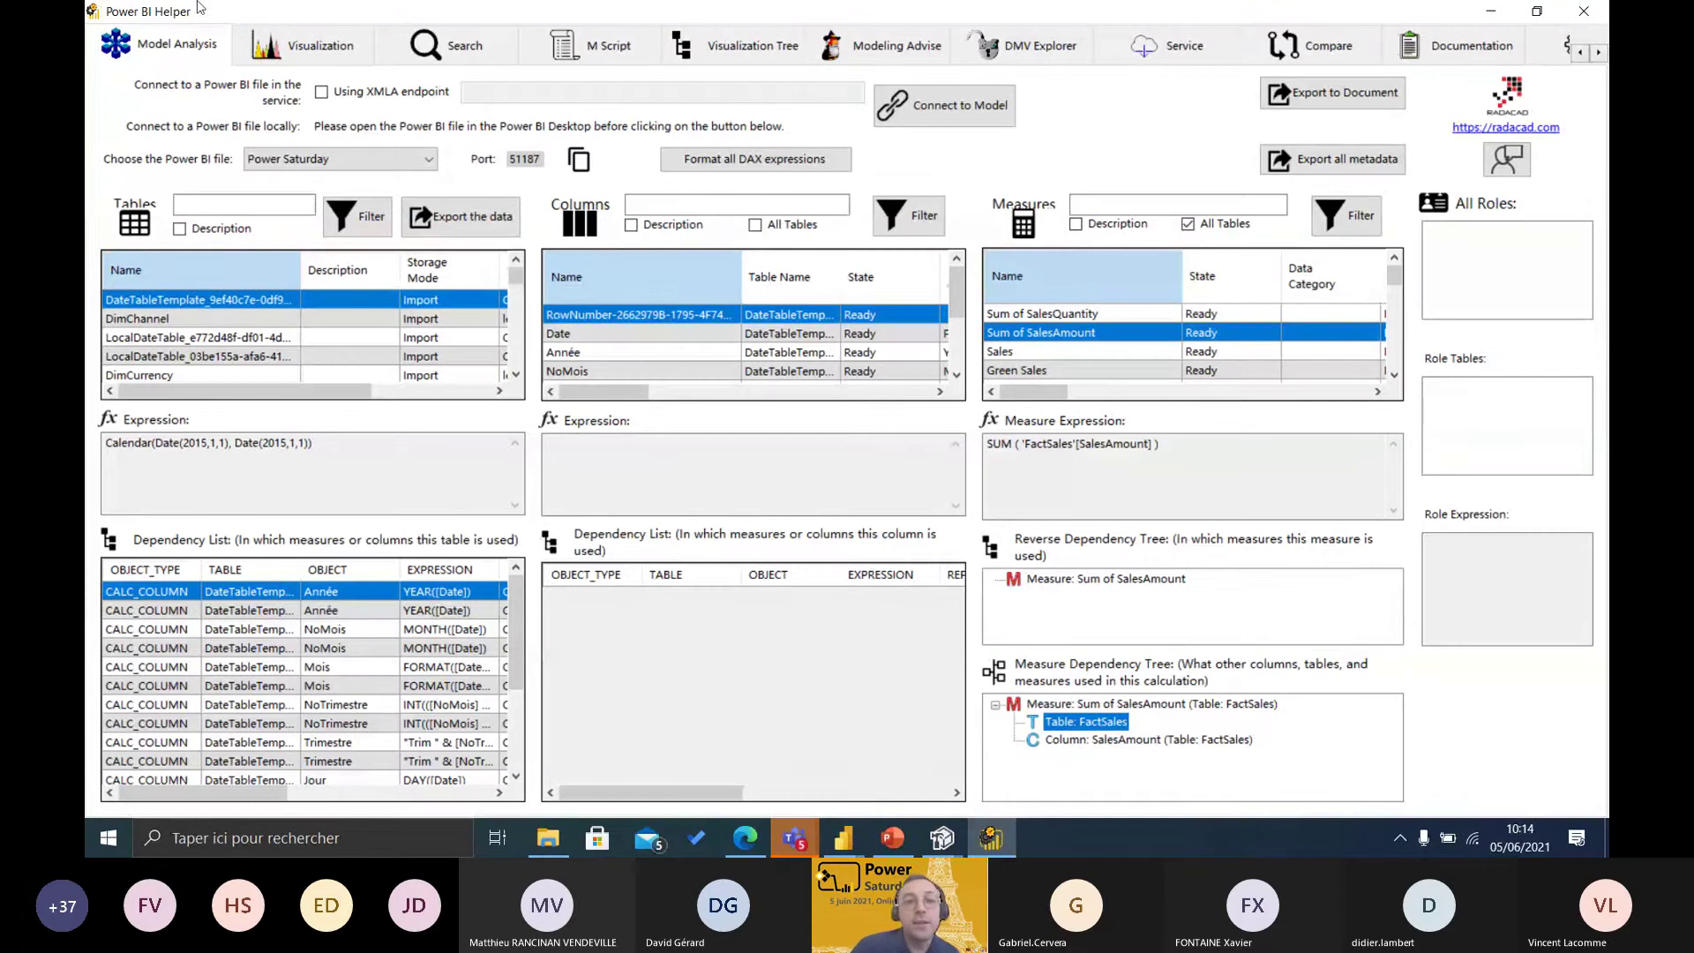
- Load the Power Saturday.pbix file into the Visualization analysis
left_click(308, 39)
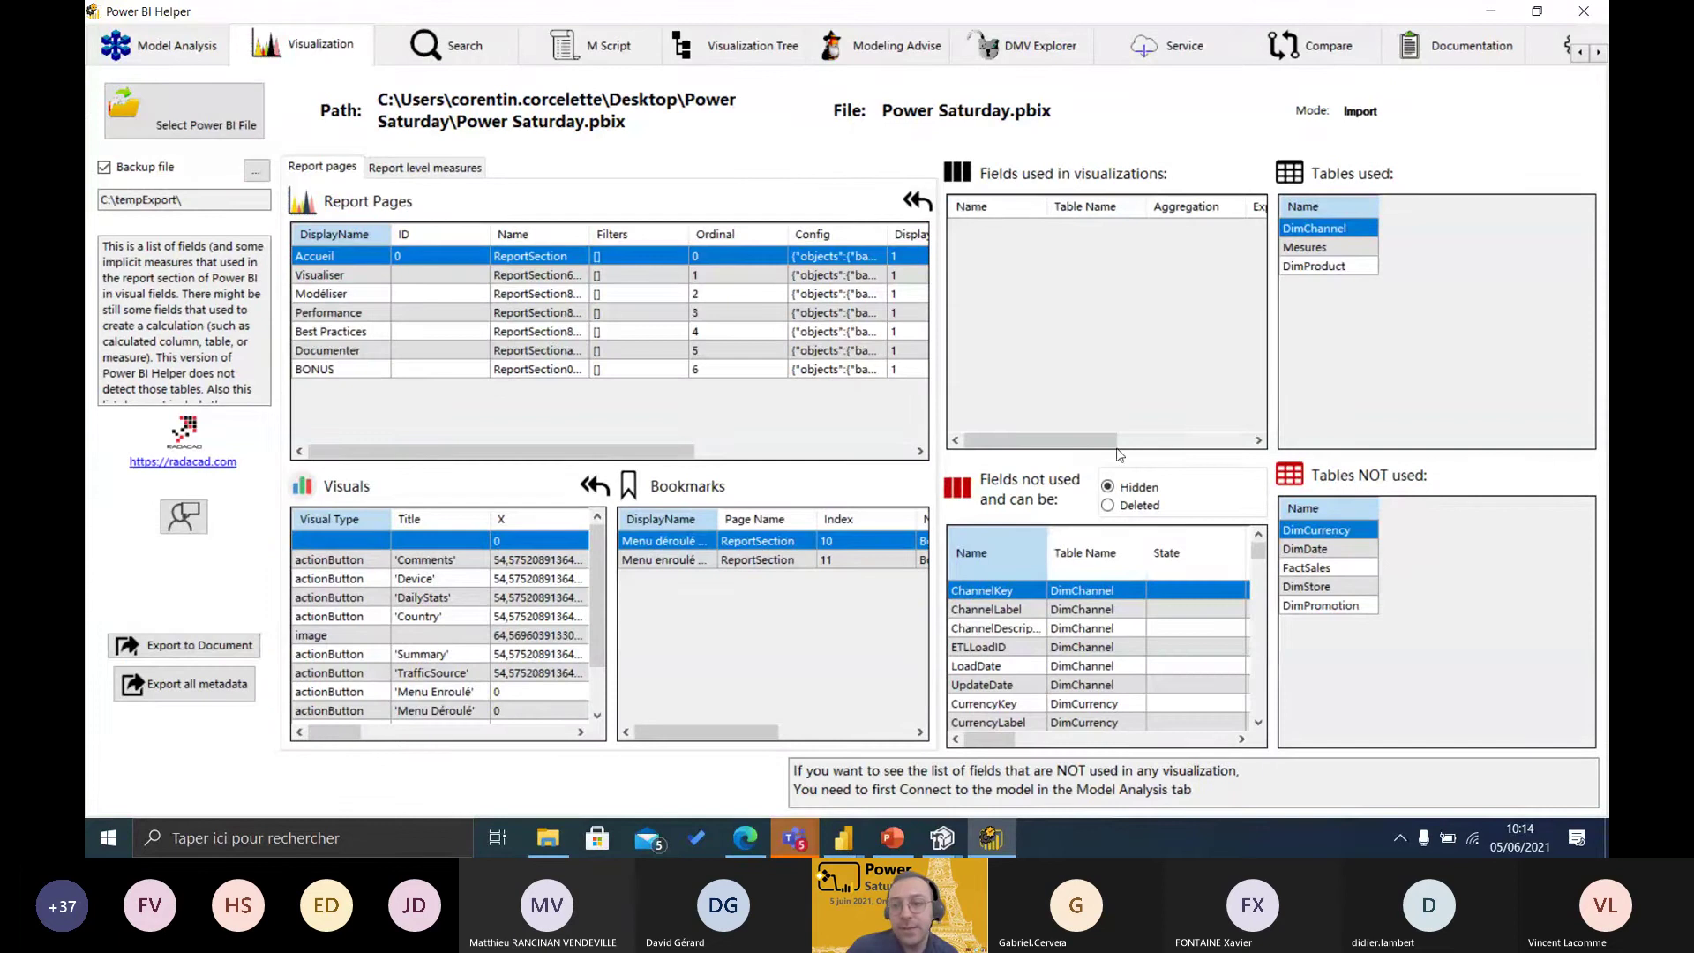
left_click(177, 123)
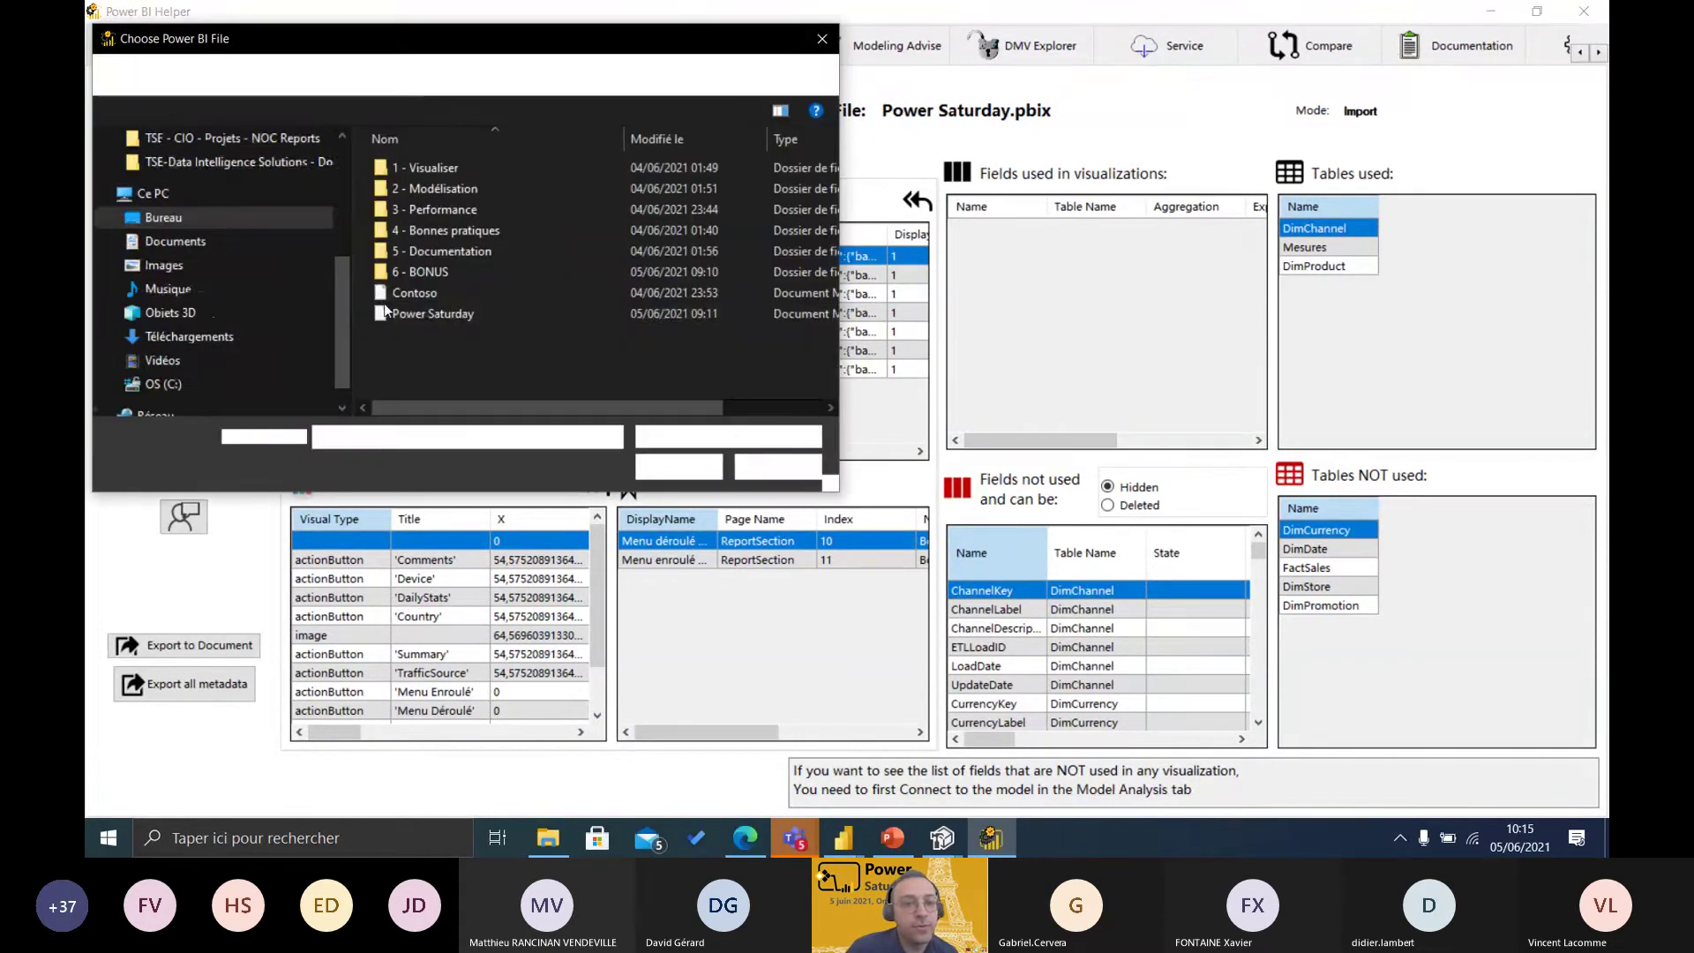
double_click(438, 315)
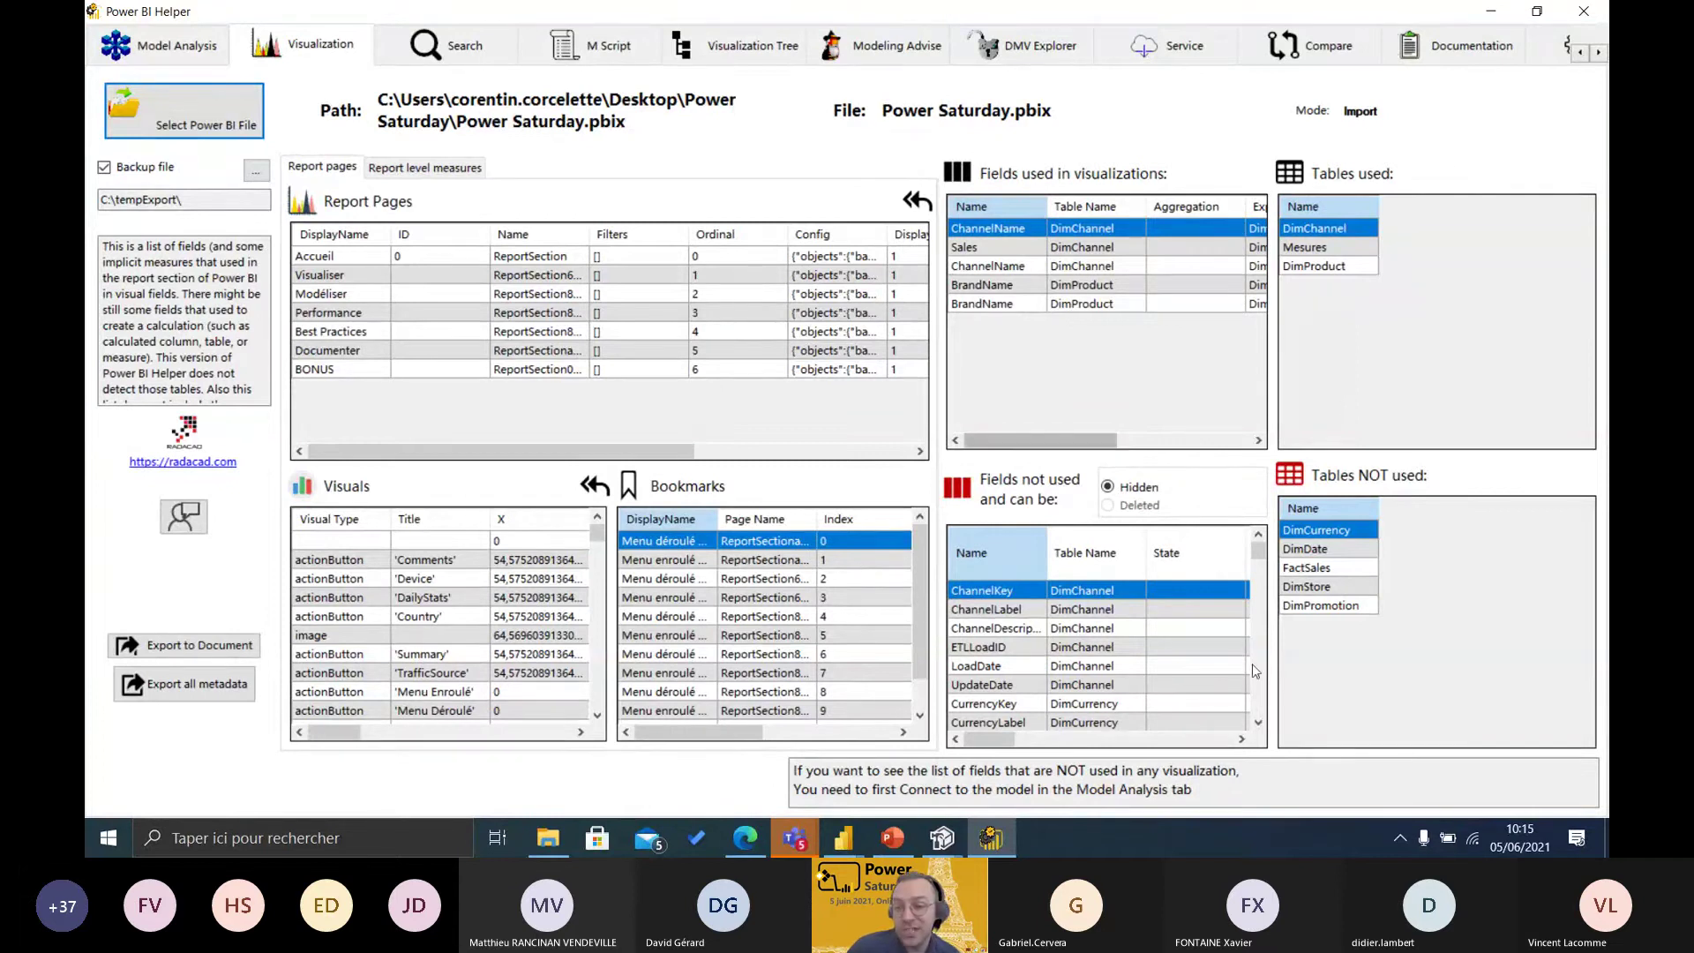
- Look through the fields not used in any visualization down to the Mesures table's measures, checking back against the model analysis
left_click_drag(1258, 552, 1252, 735)
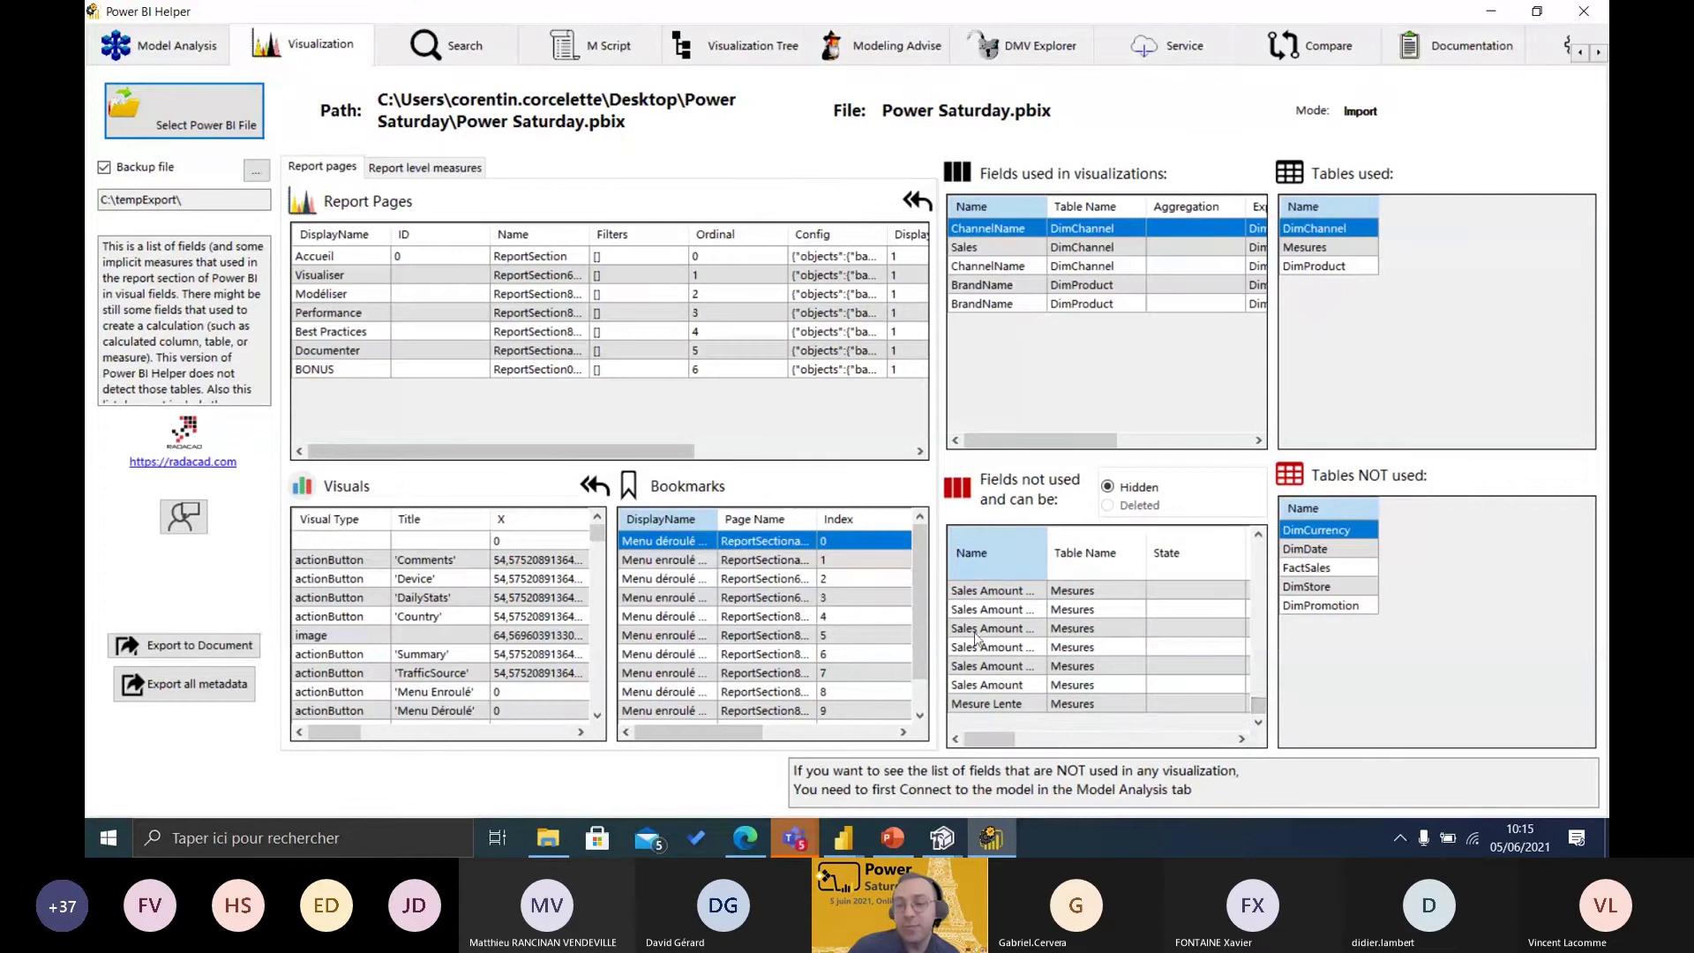
scroll(1015, 647, "up", 2)
scroll(1015, 647, "down", 3)
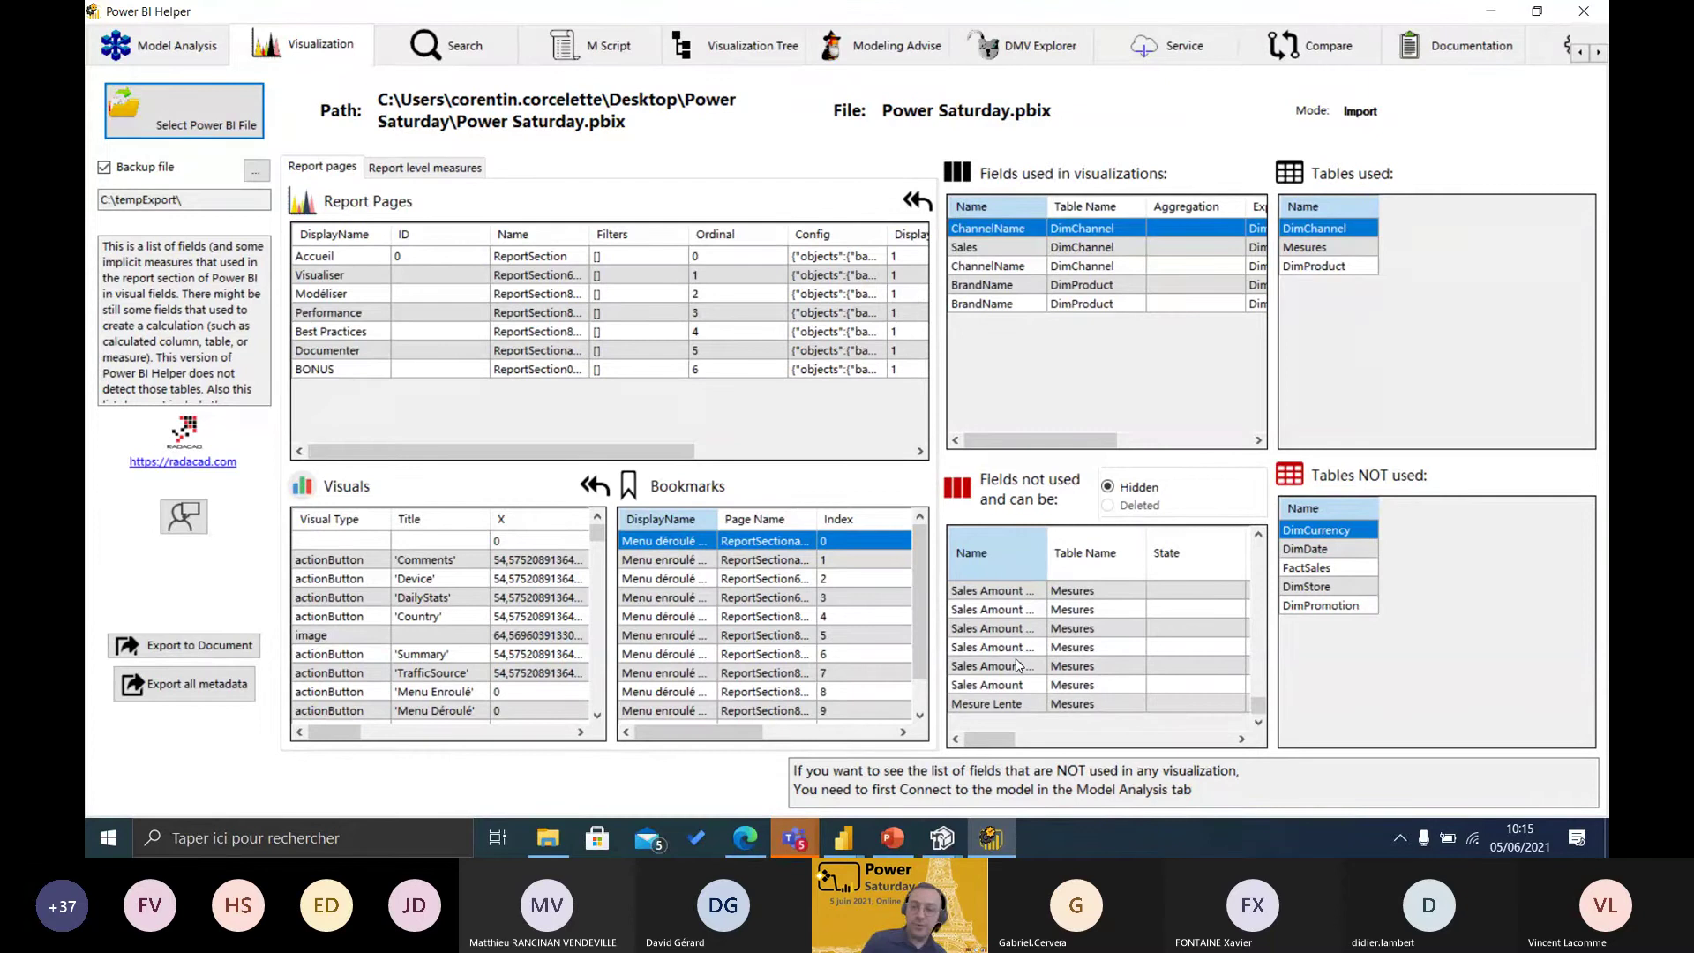
left_click(997, 646)
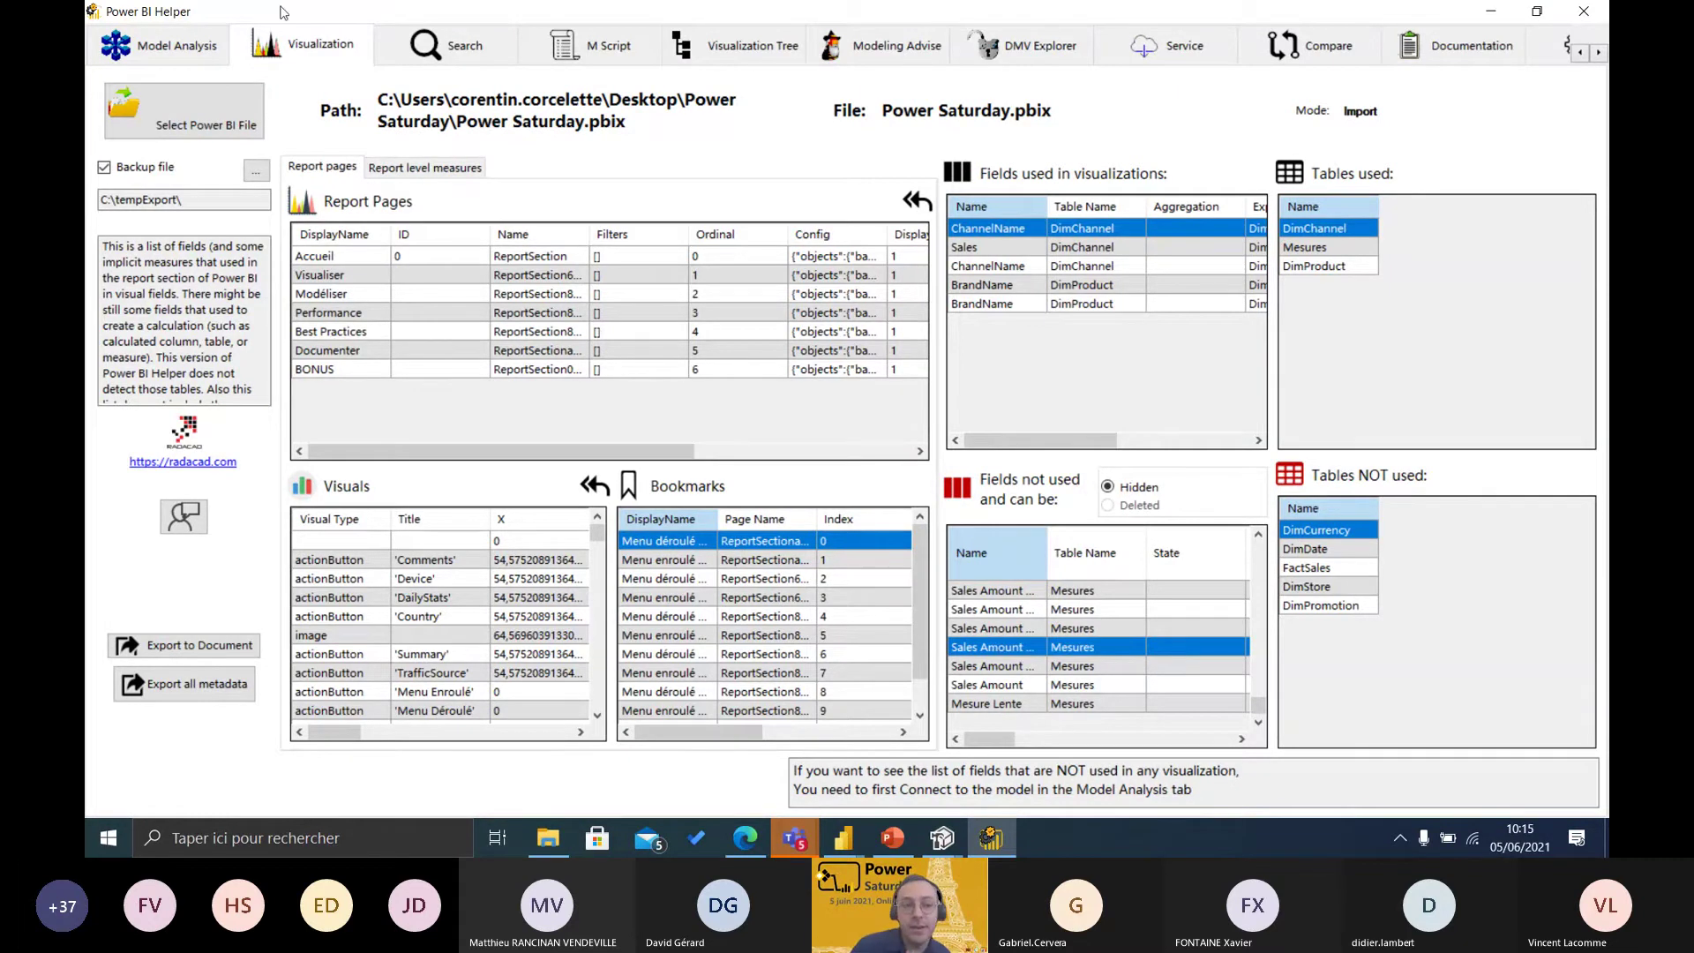
key("ctrl+shift+Tab")
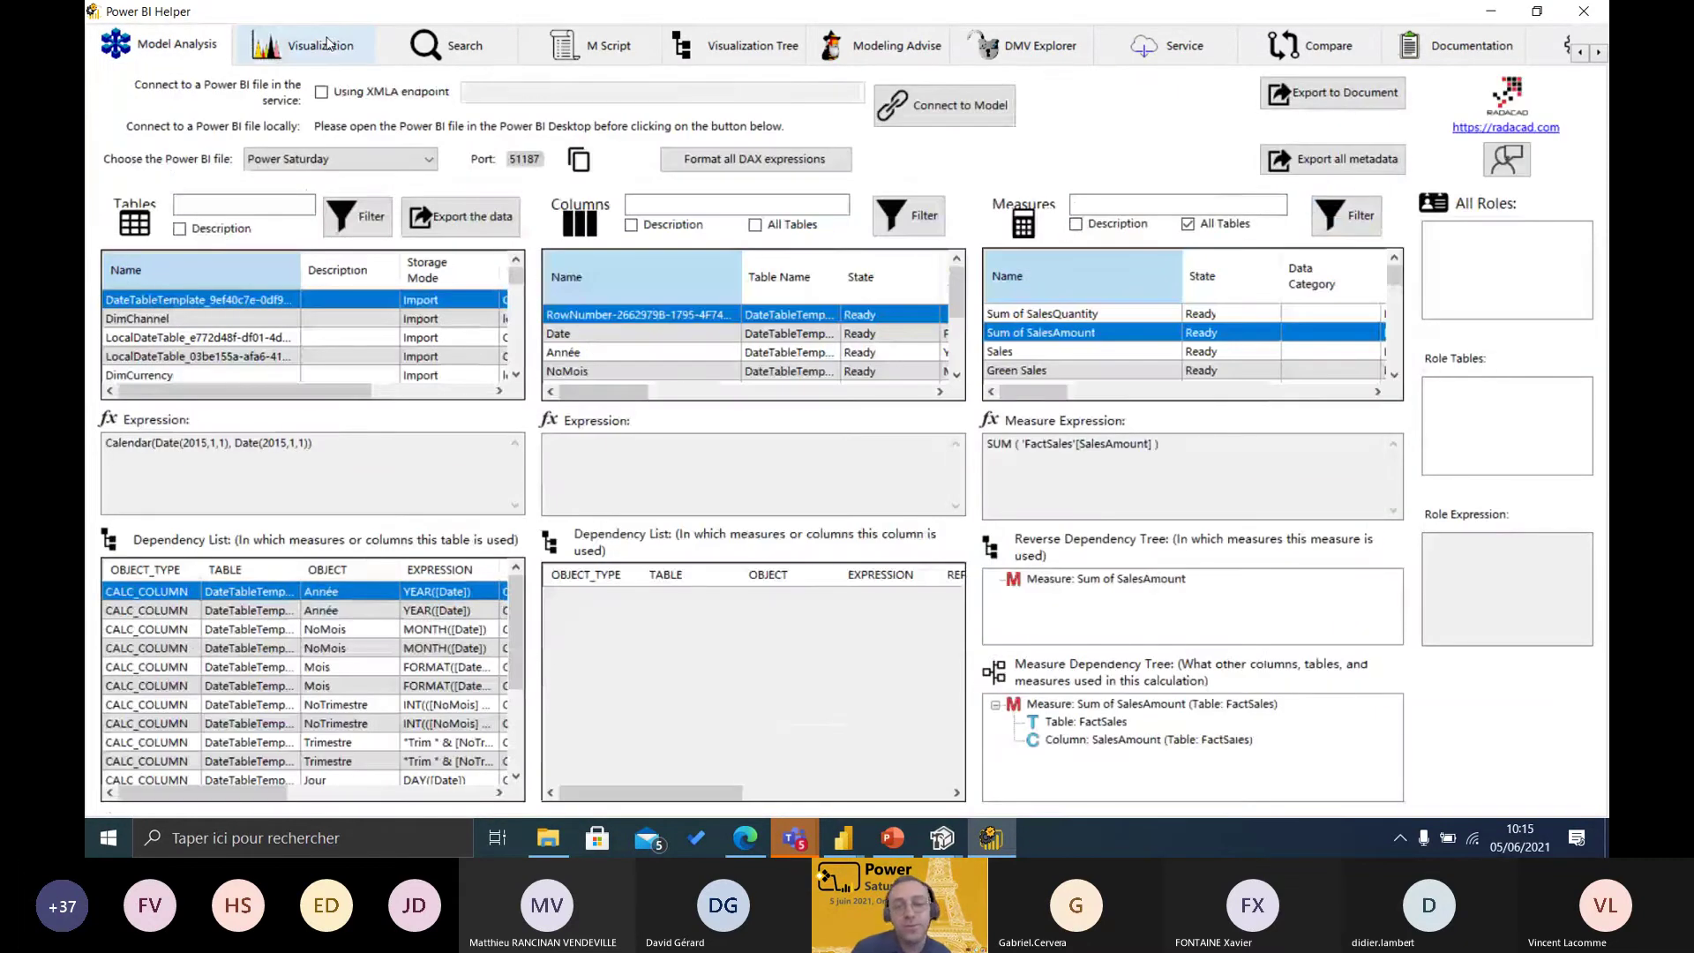
left_click(326, 43)
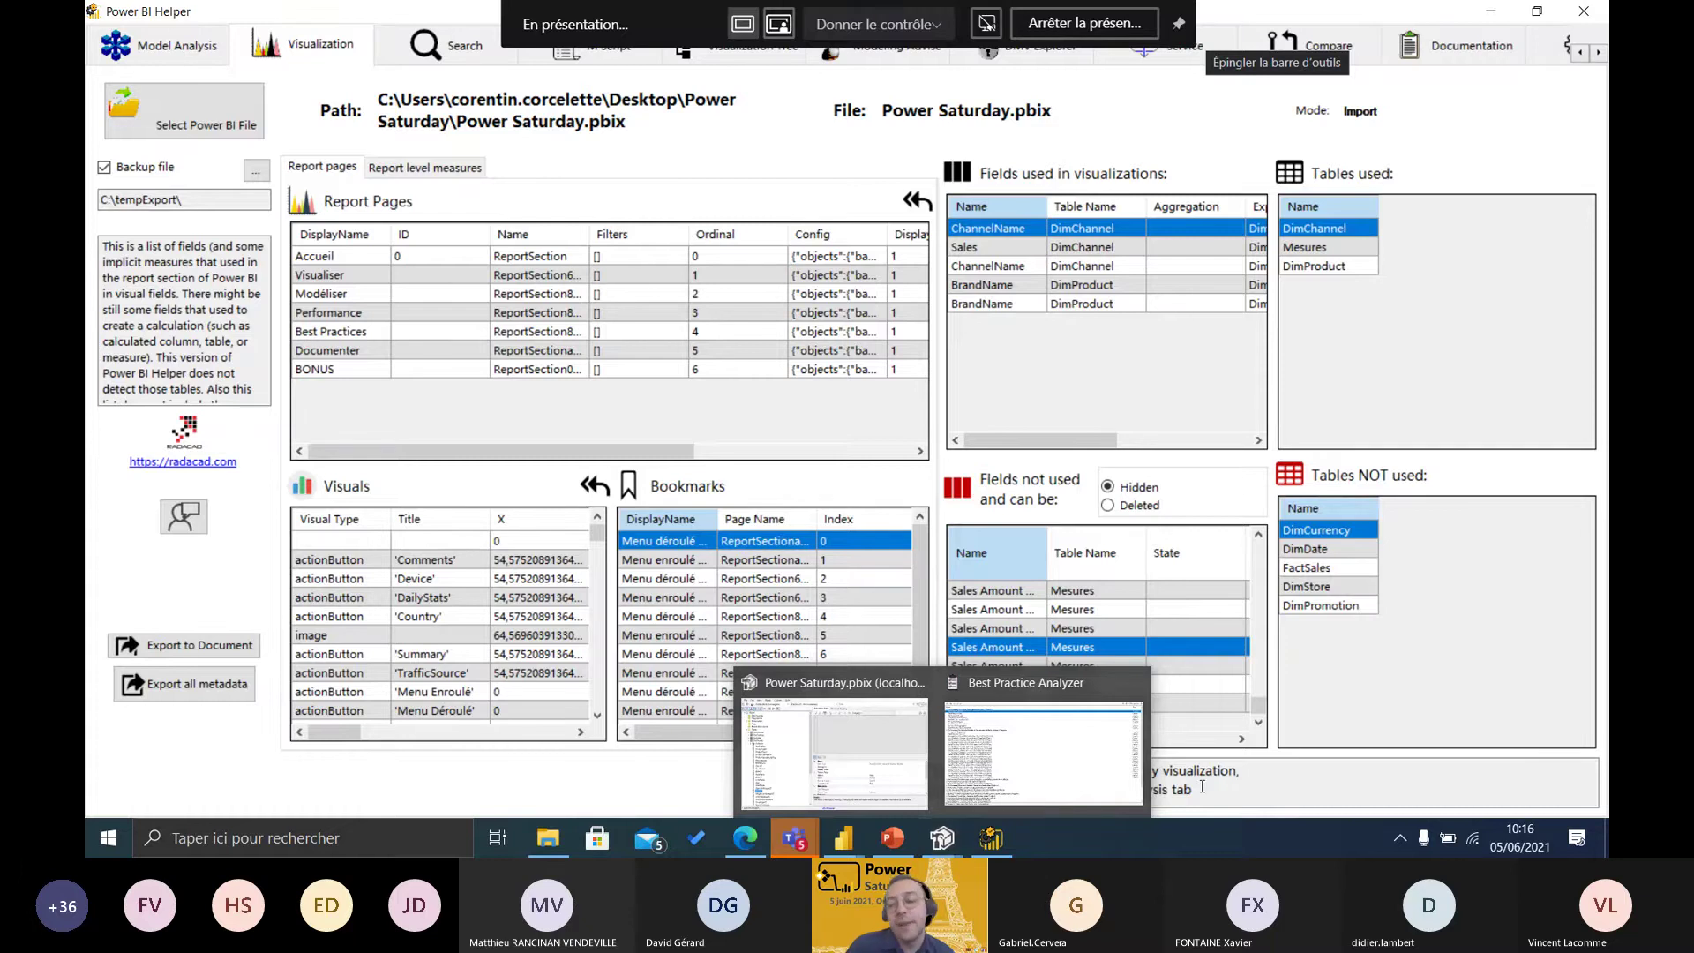
left_click_drag(988, 739, 944, 746)
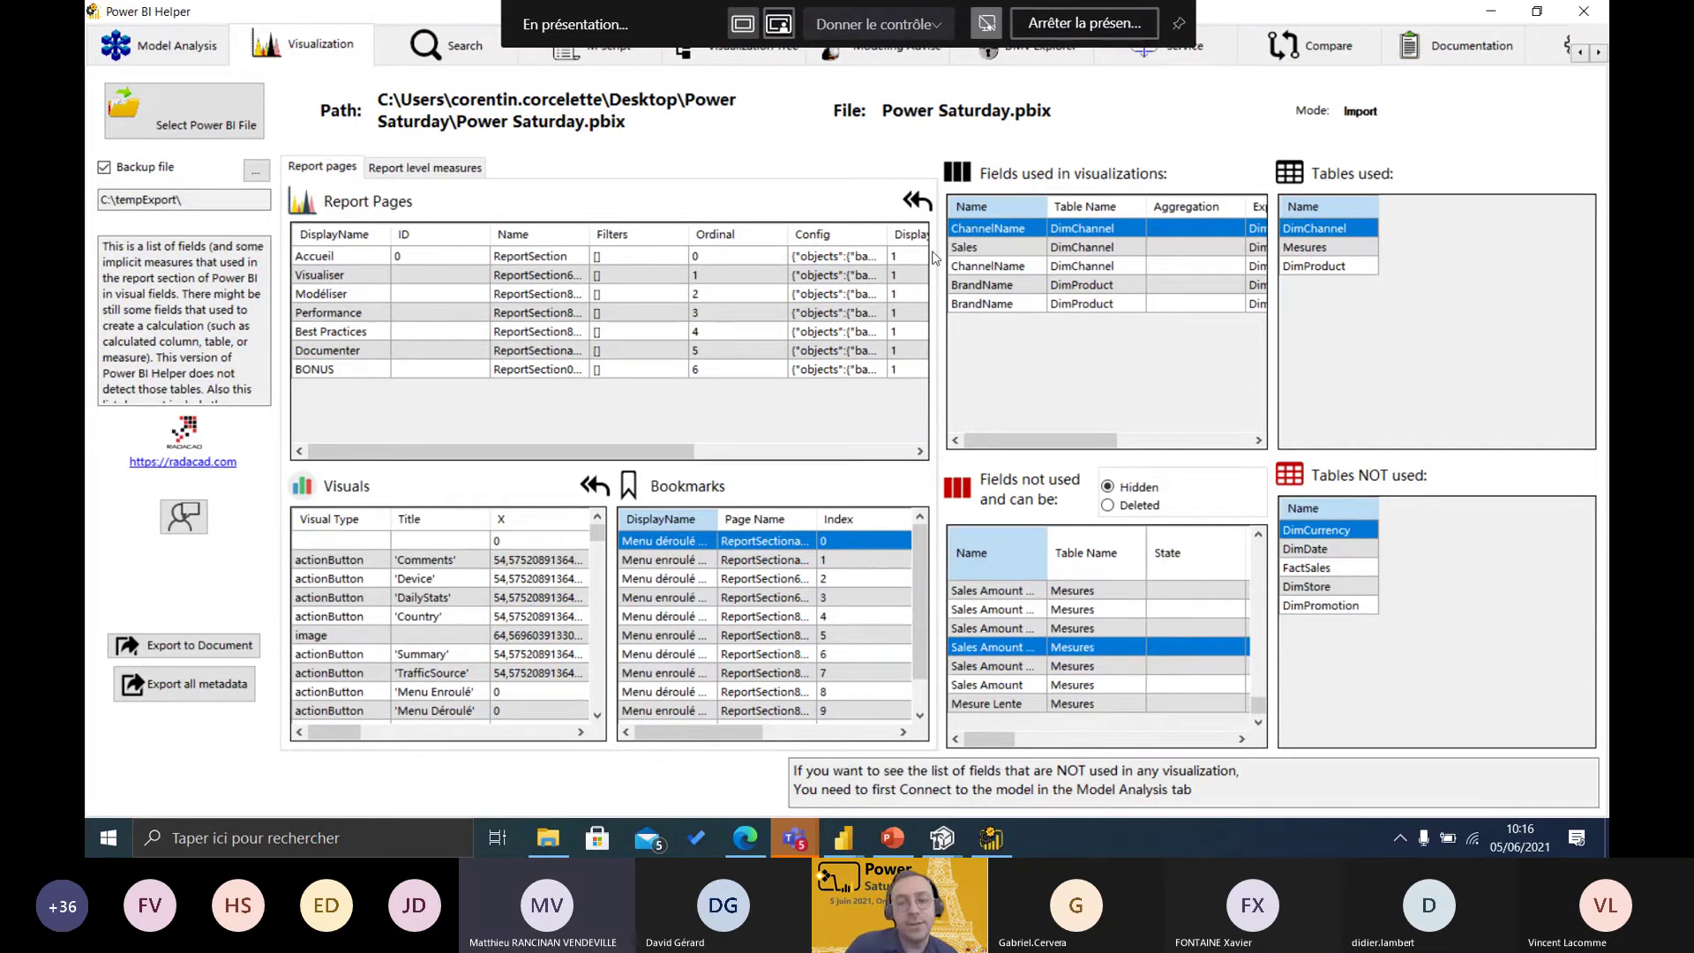
- Return to Power BI Desktop, show the Documenter report page and launch DAX Studio
left_click(1490, 15)
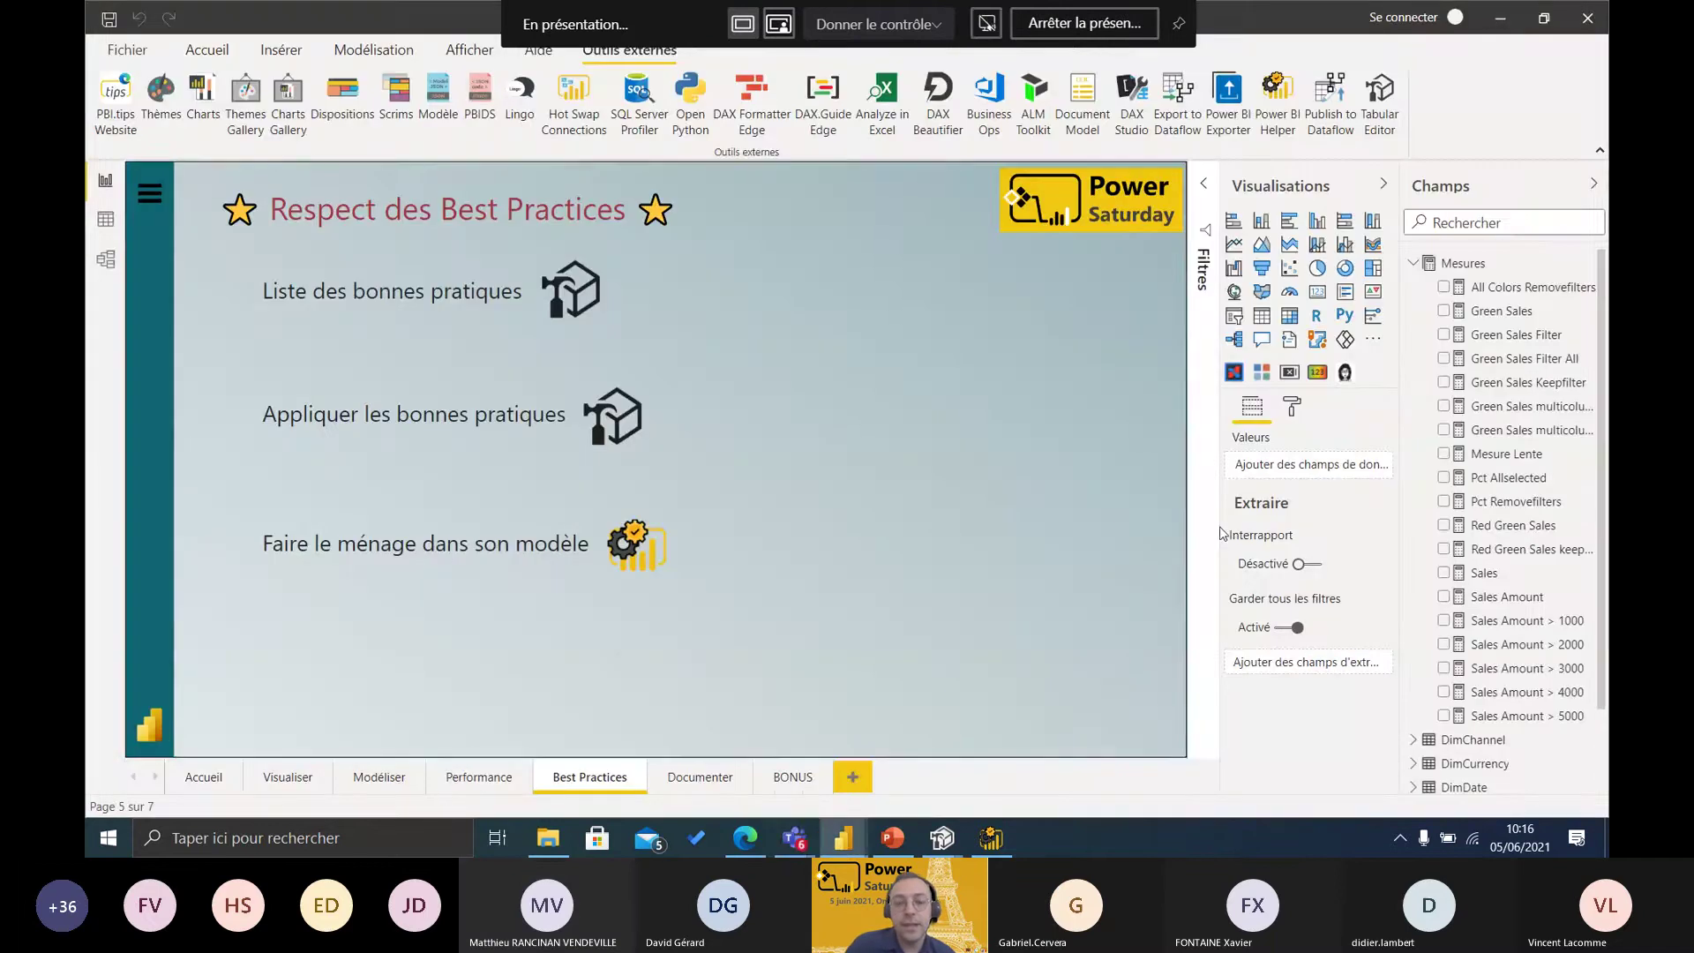
left_click(690, 781)
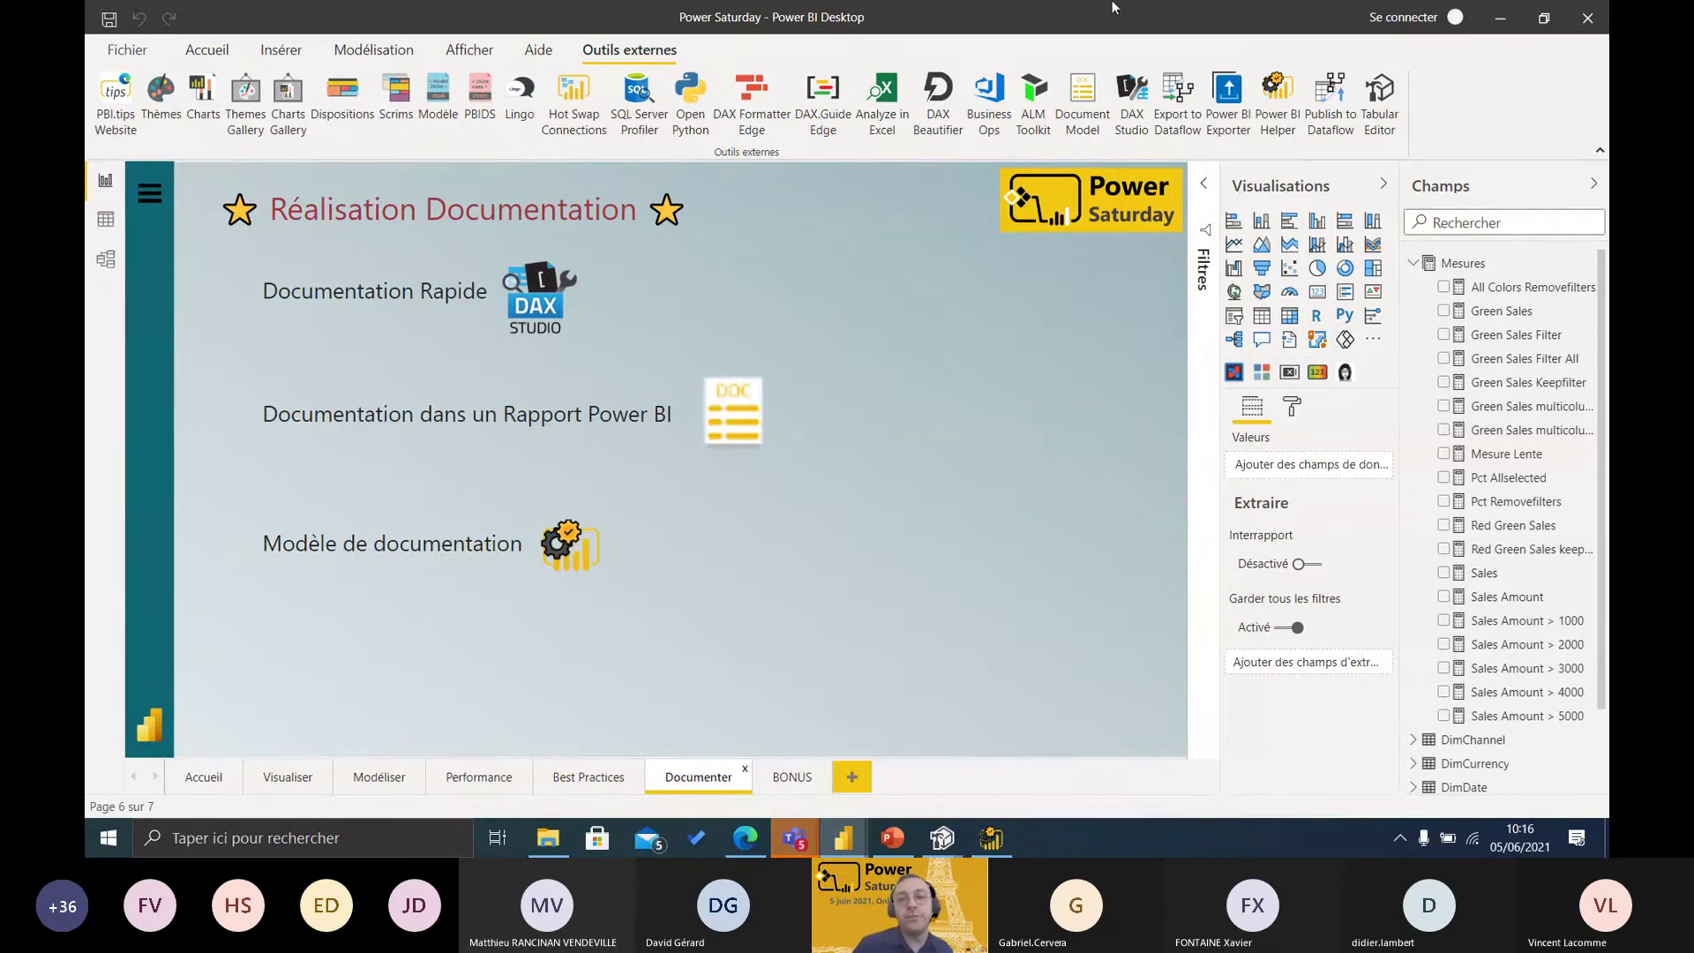
left_click(1140, 109)
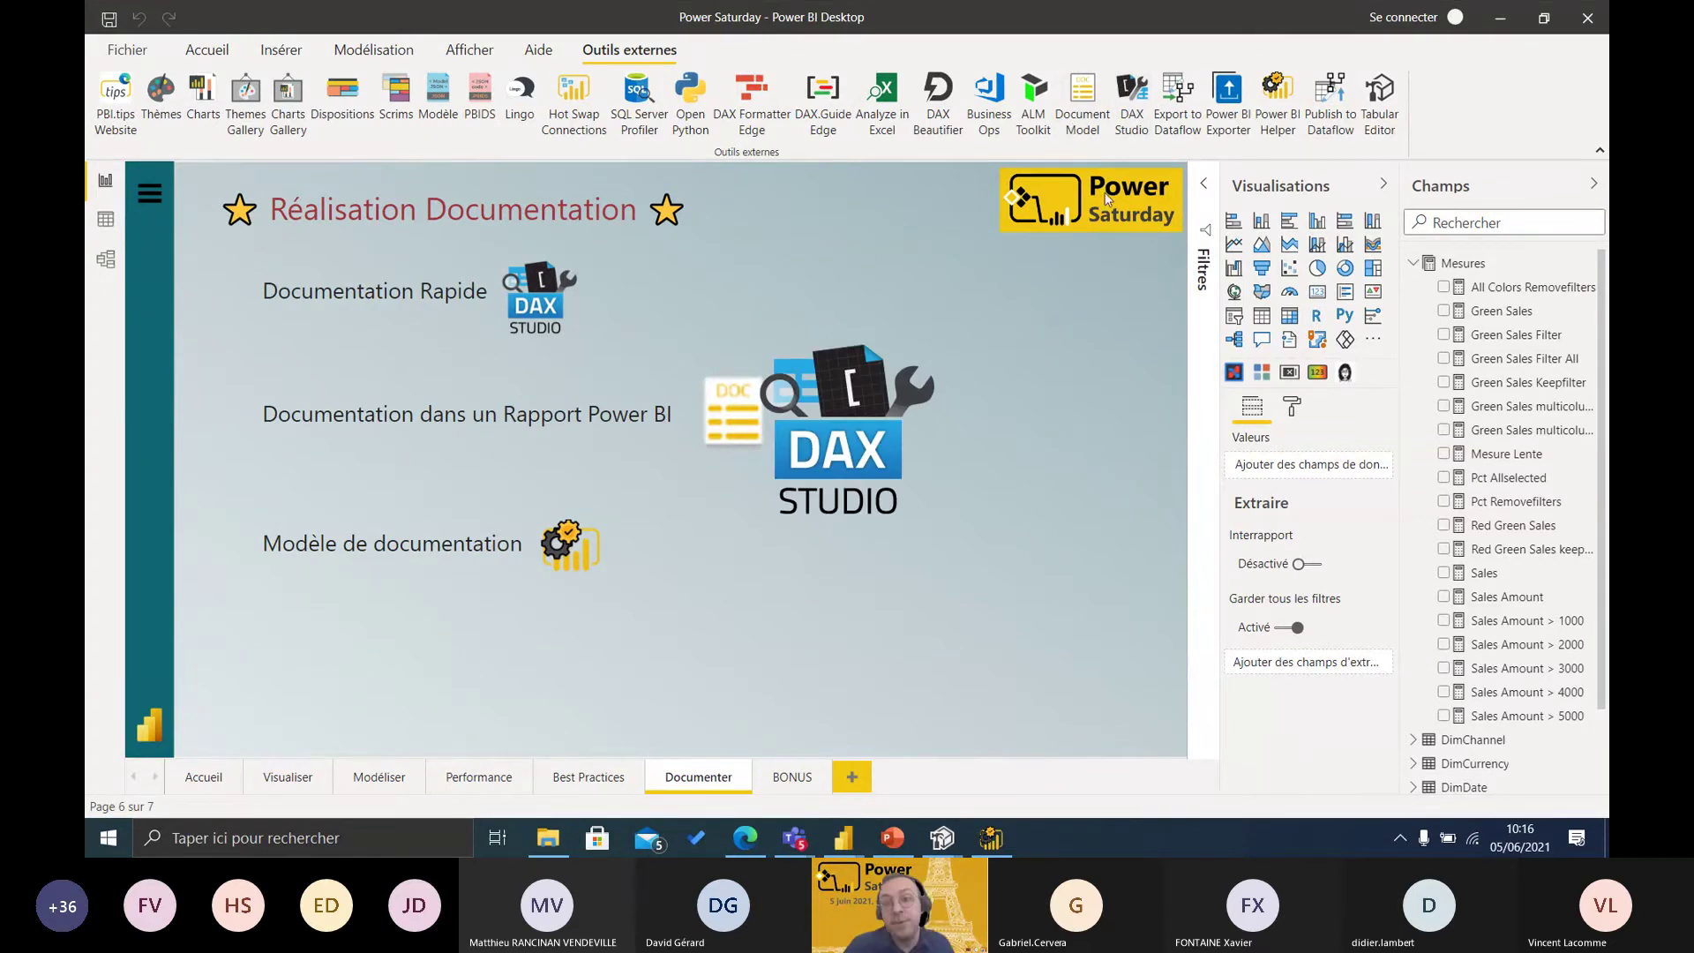
- Close Power BI Helper and switch to the DAX Studio window
mouse_move(825, 843)
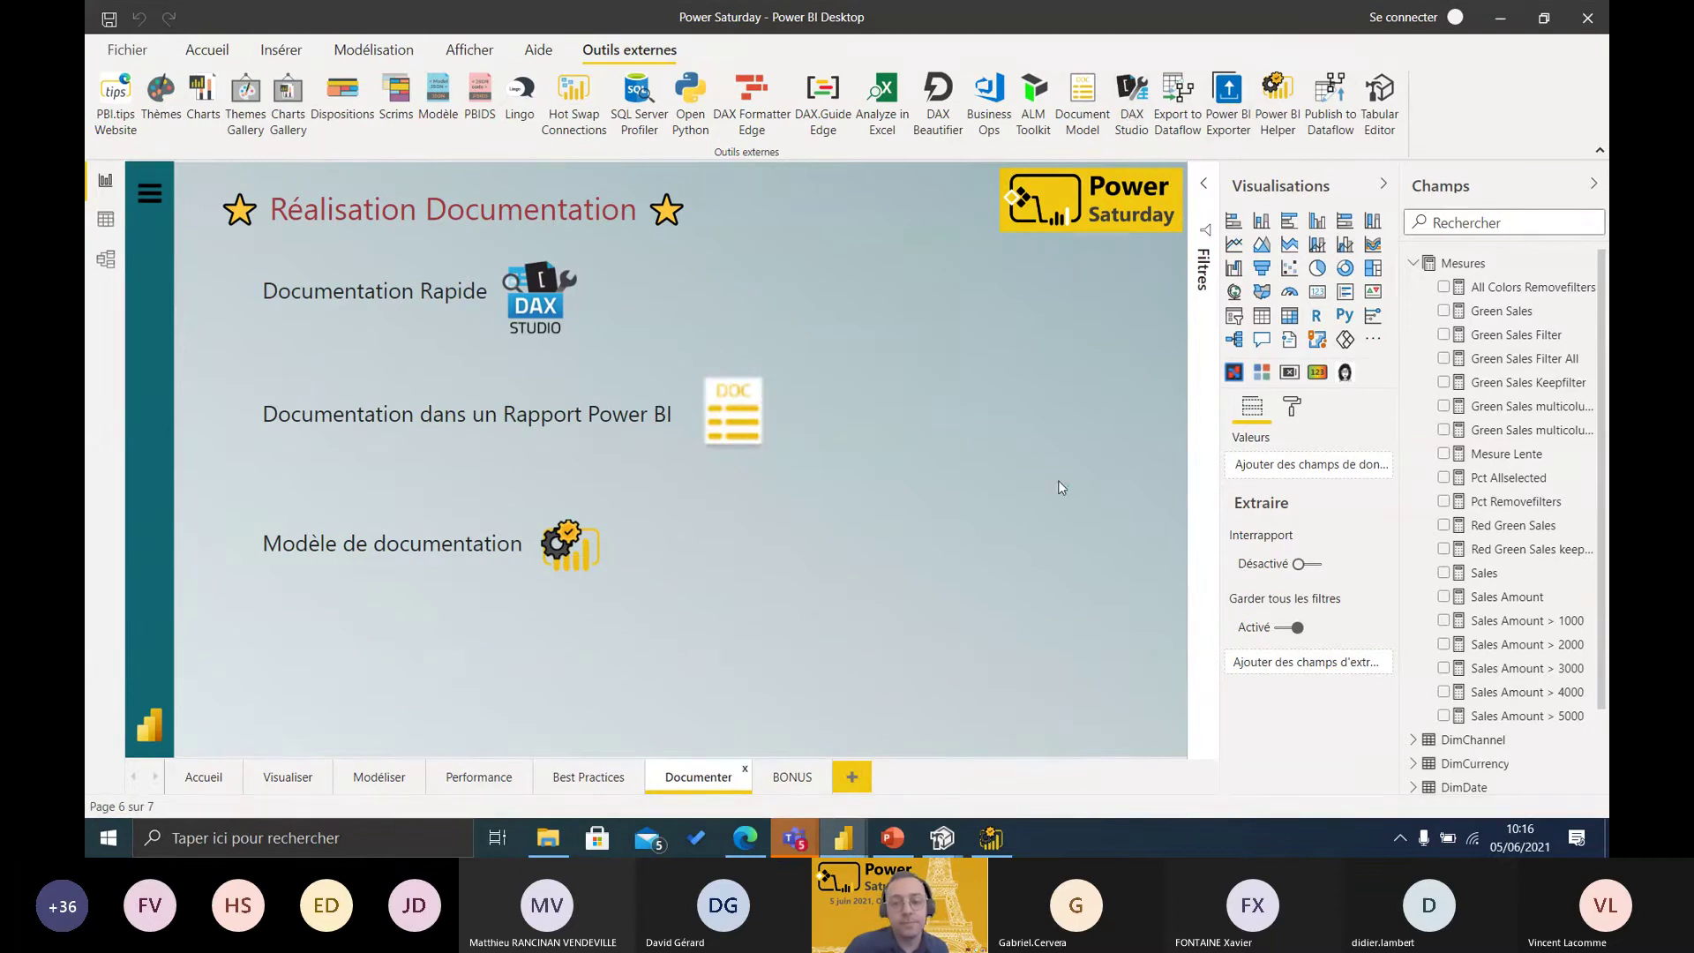
left_click(991, 839)
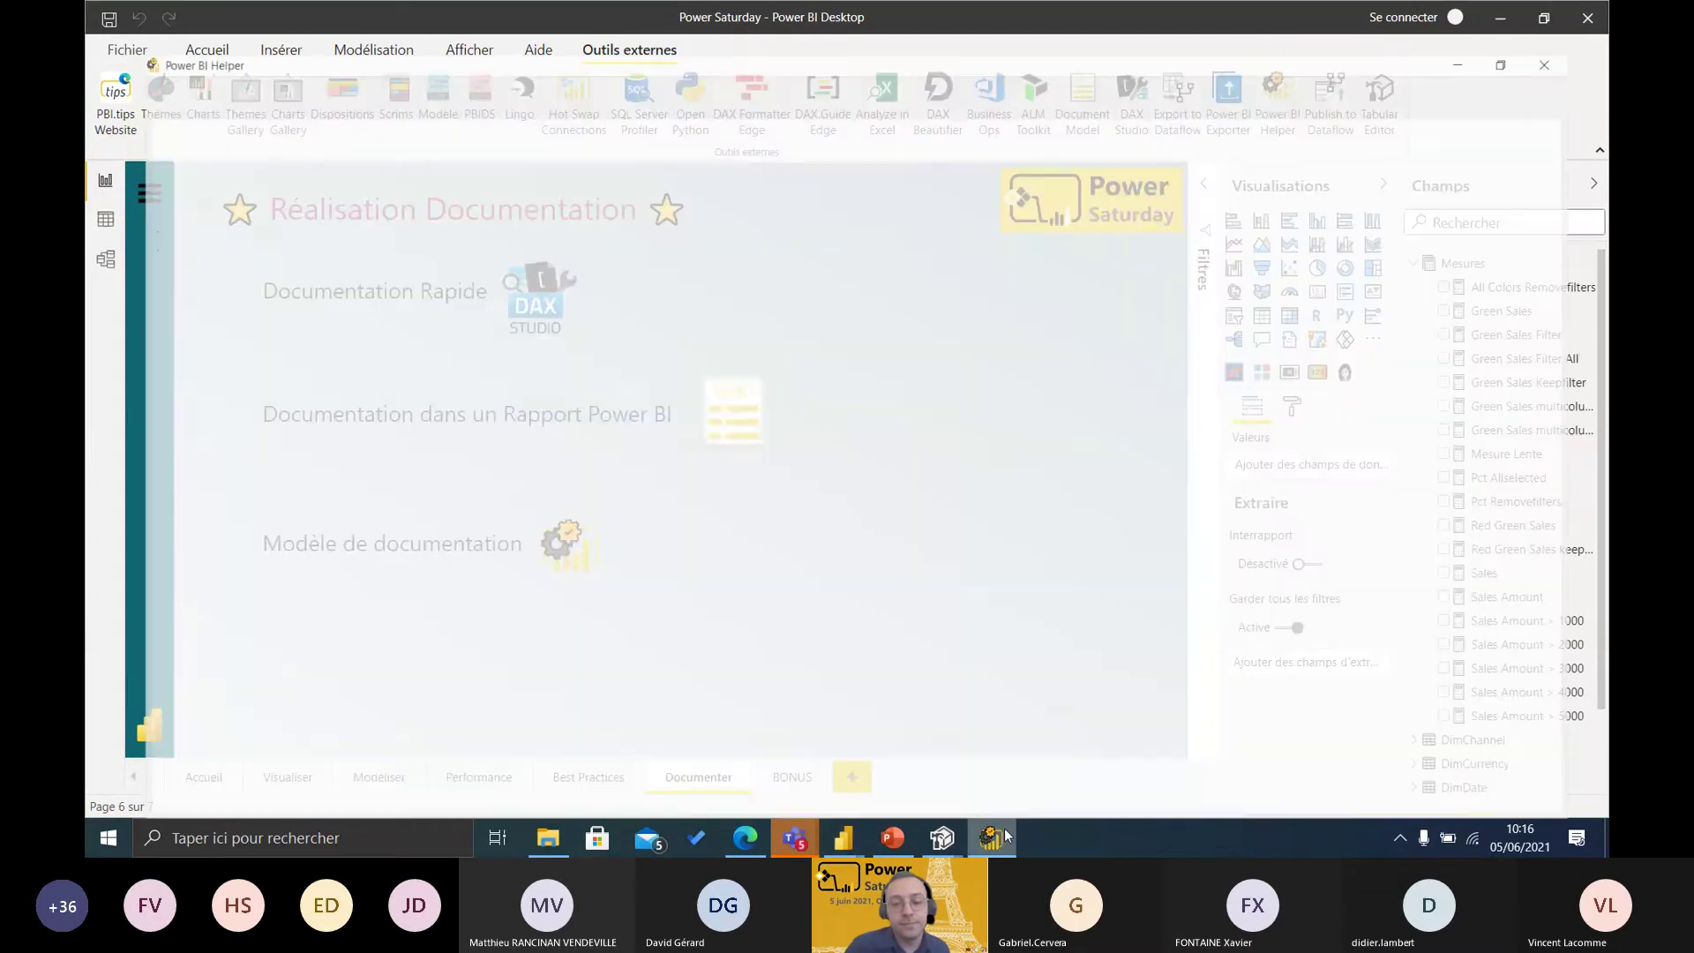
left_click(1582, 13)
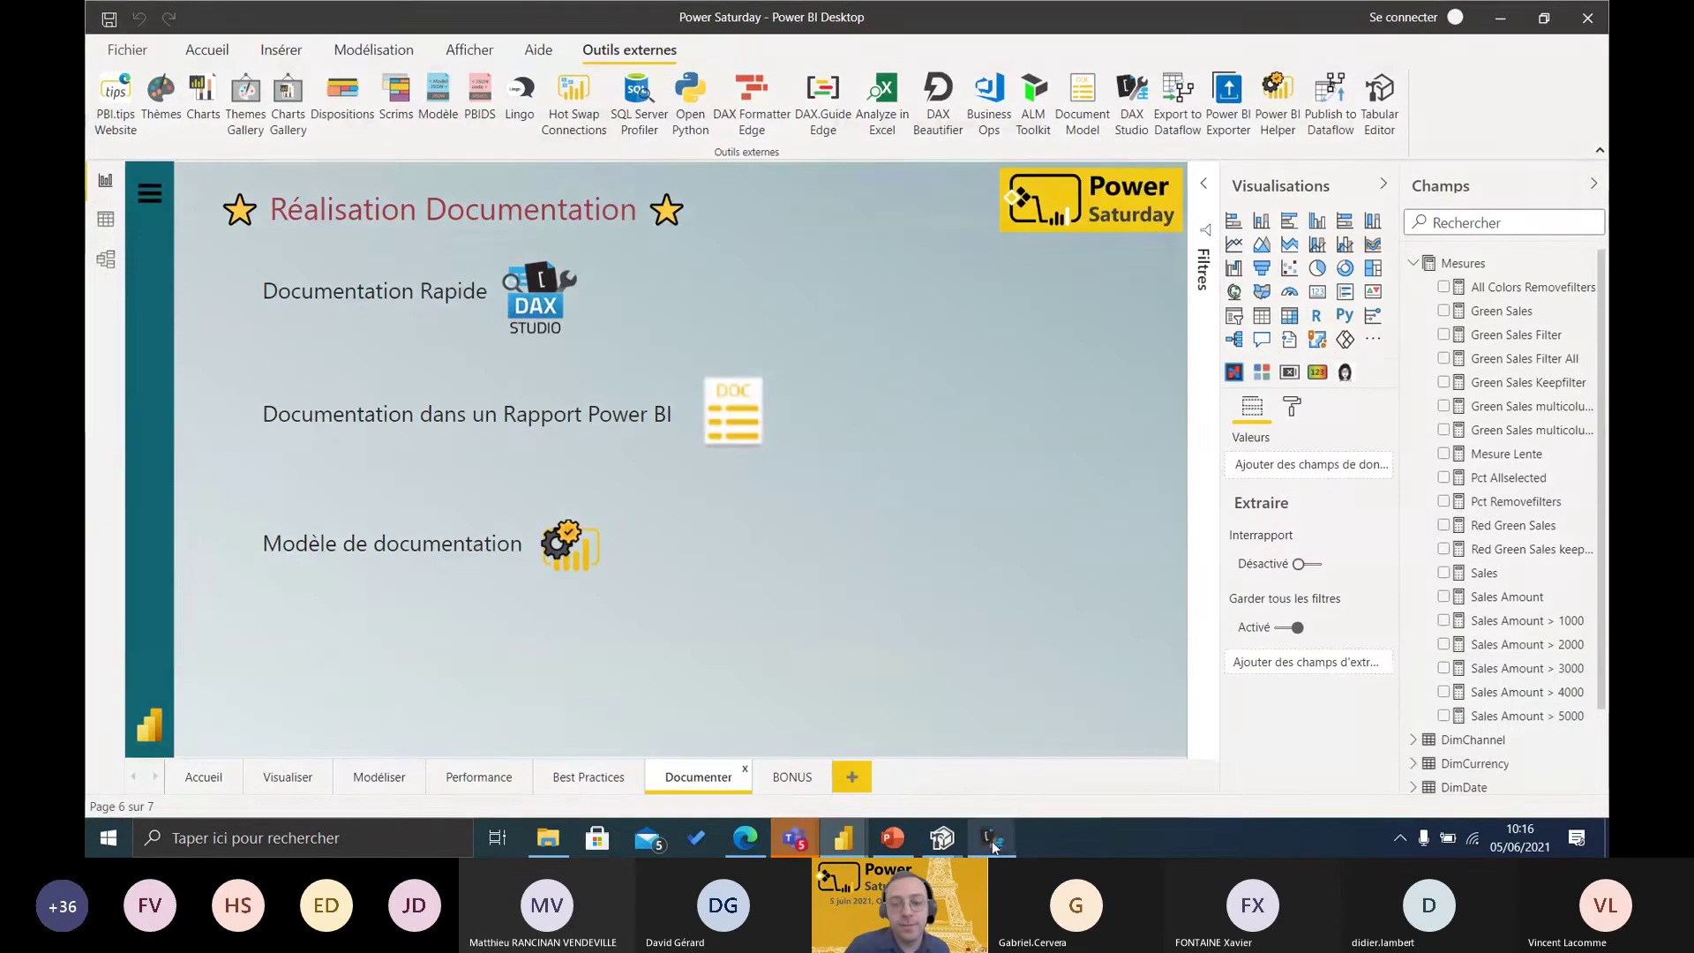
left_click(998, 838)
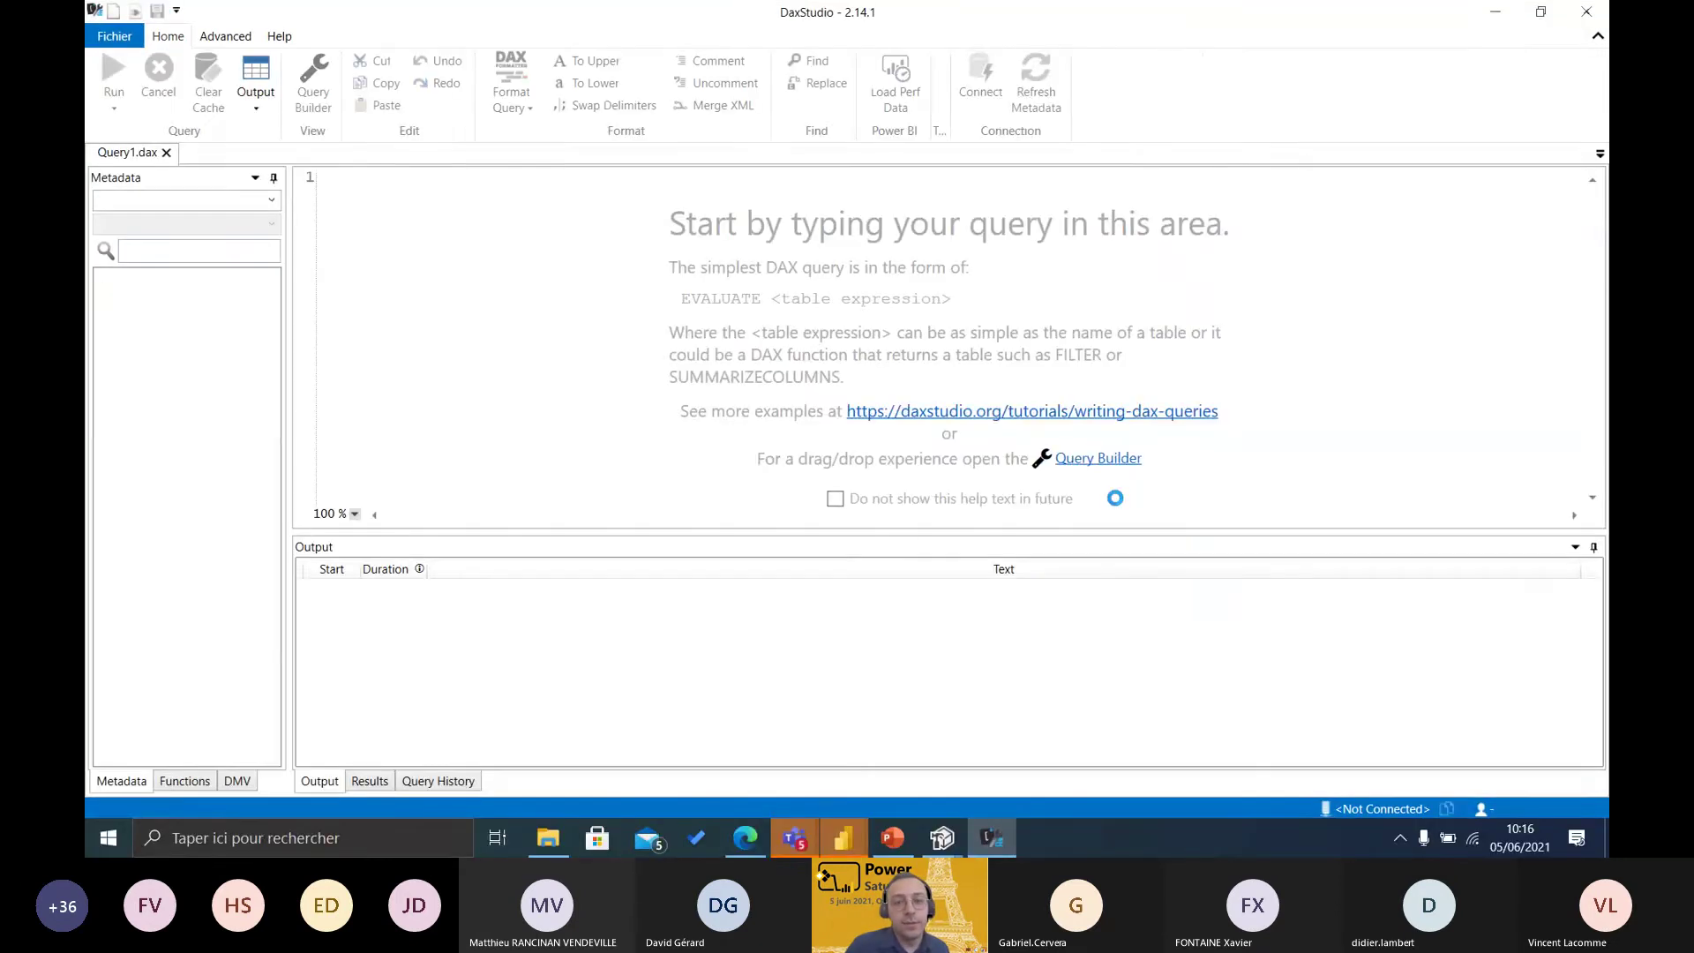
- Filter the DMV list by "mea" and insert the TMSCHEMA_MEASURES query into the query editor
left_click(237, 781)
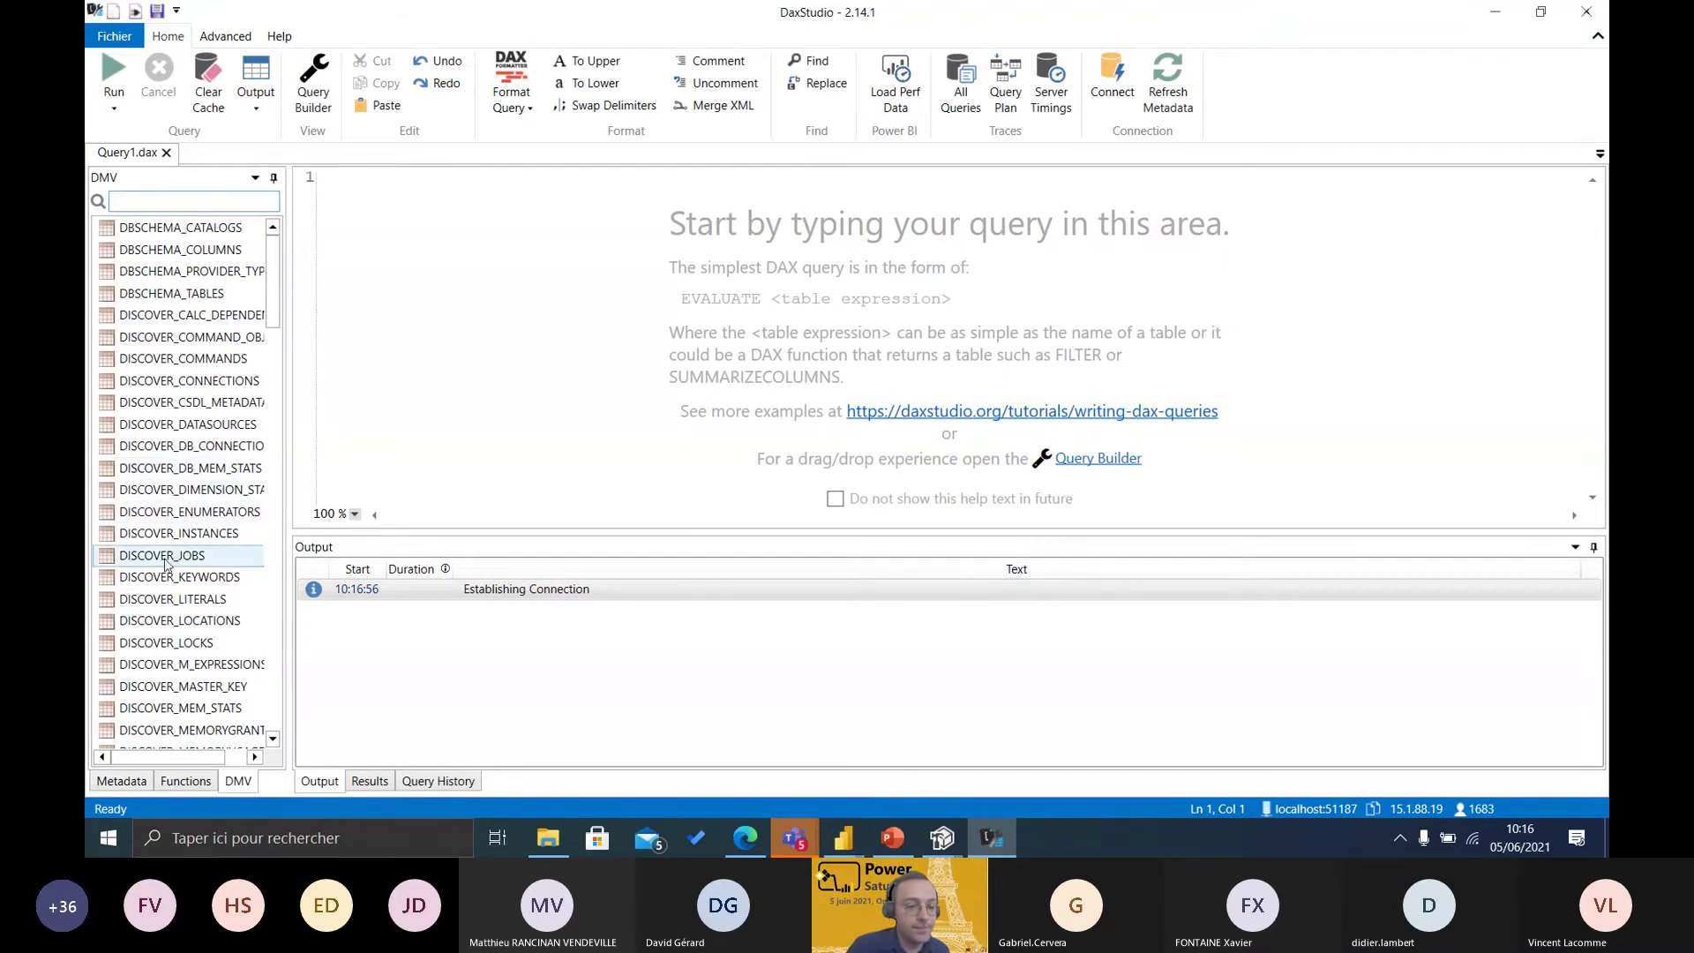
left_click(190, 201)
type("mea")
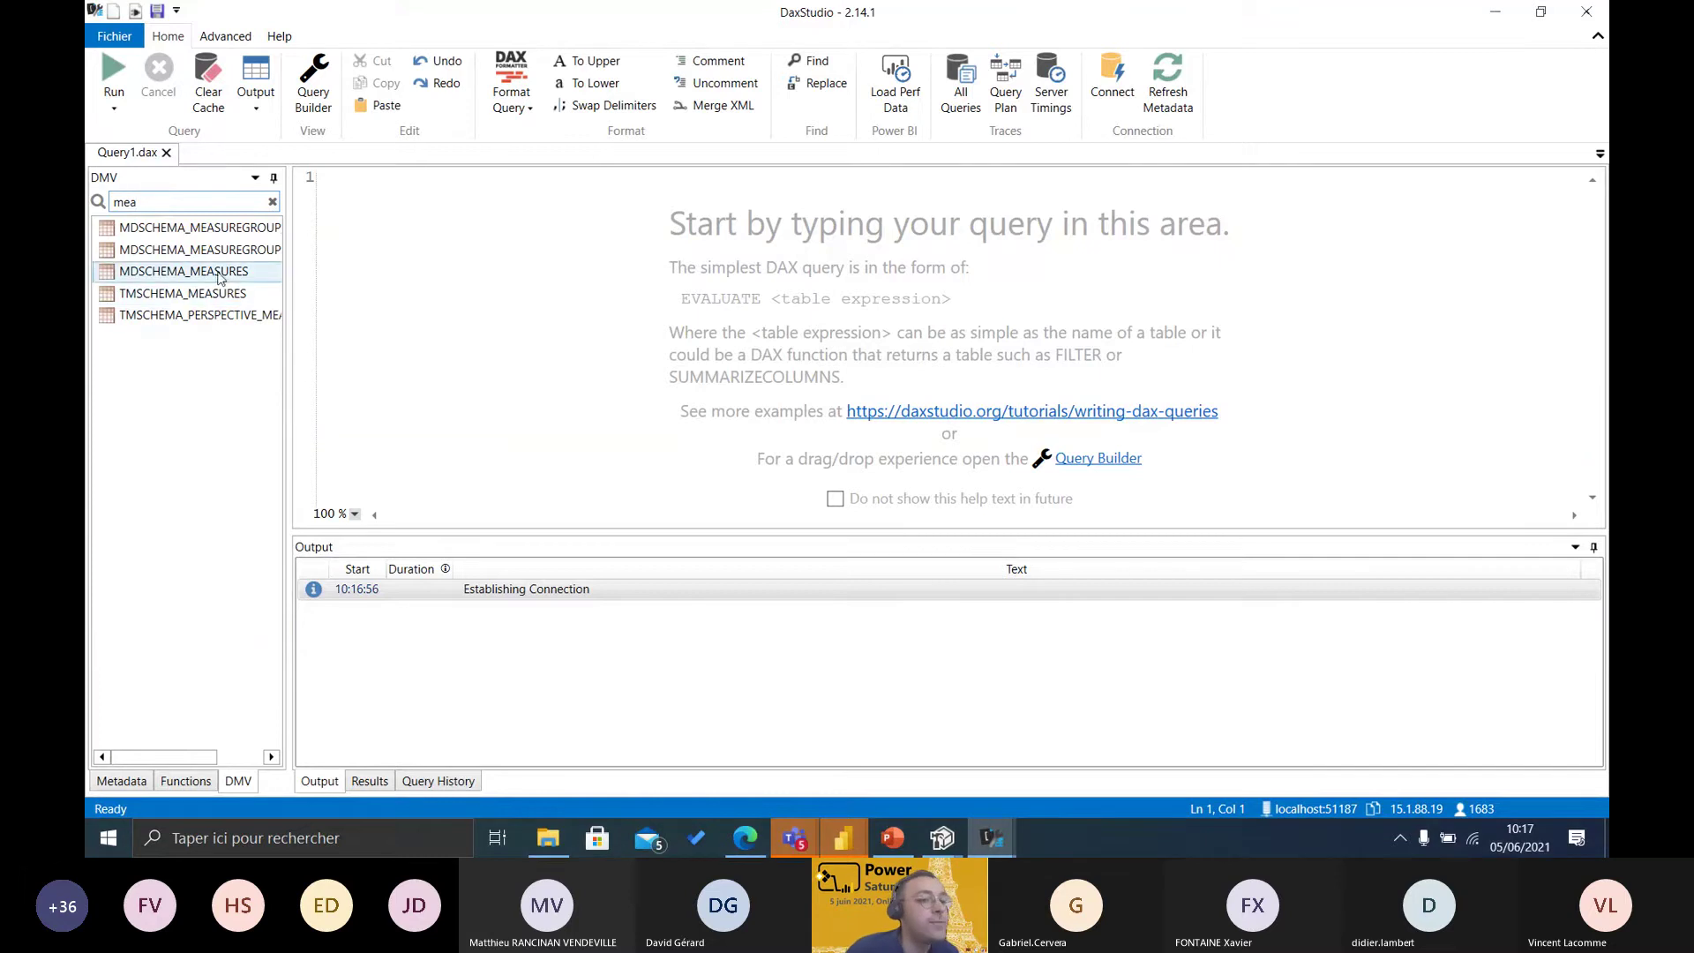
left_click(182, 293)
left_click_drag(148, 293, 440, 193)
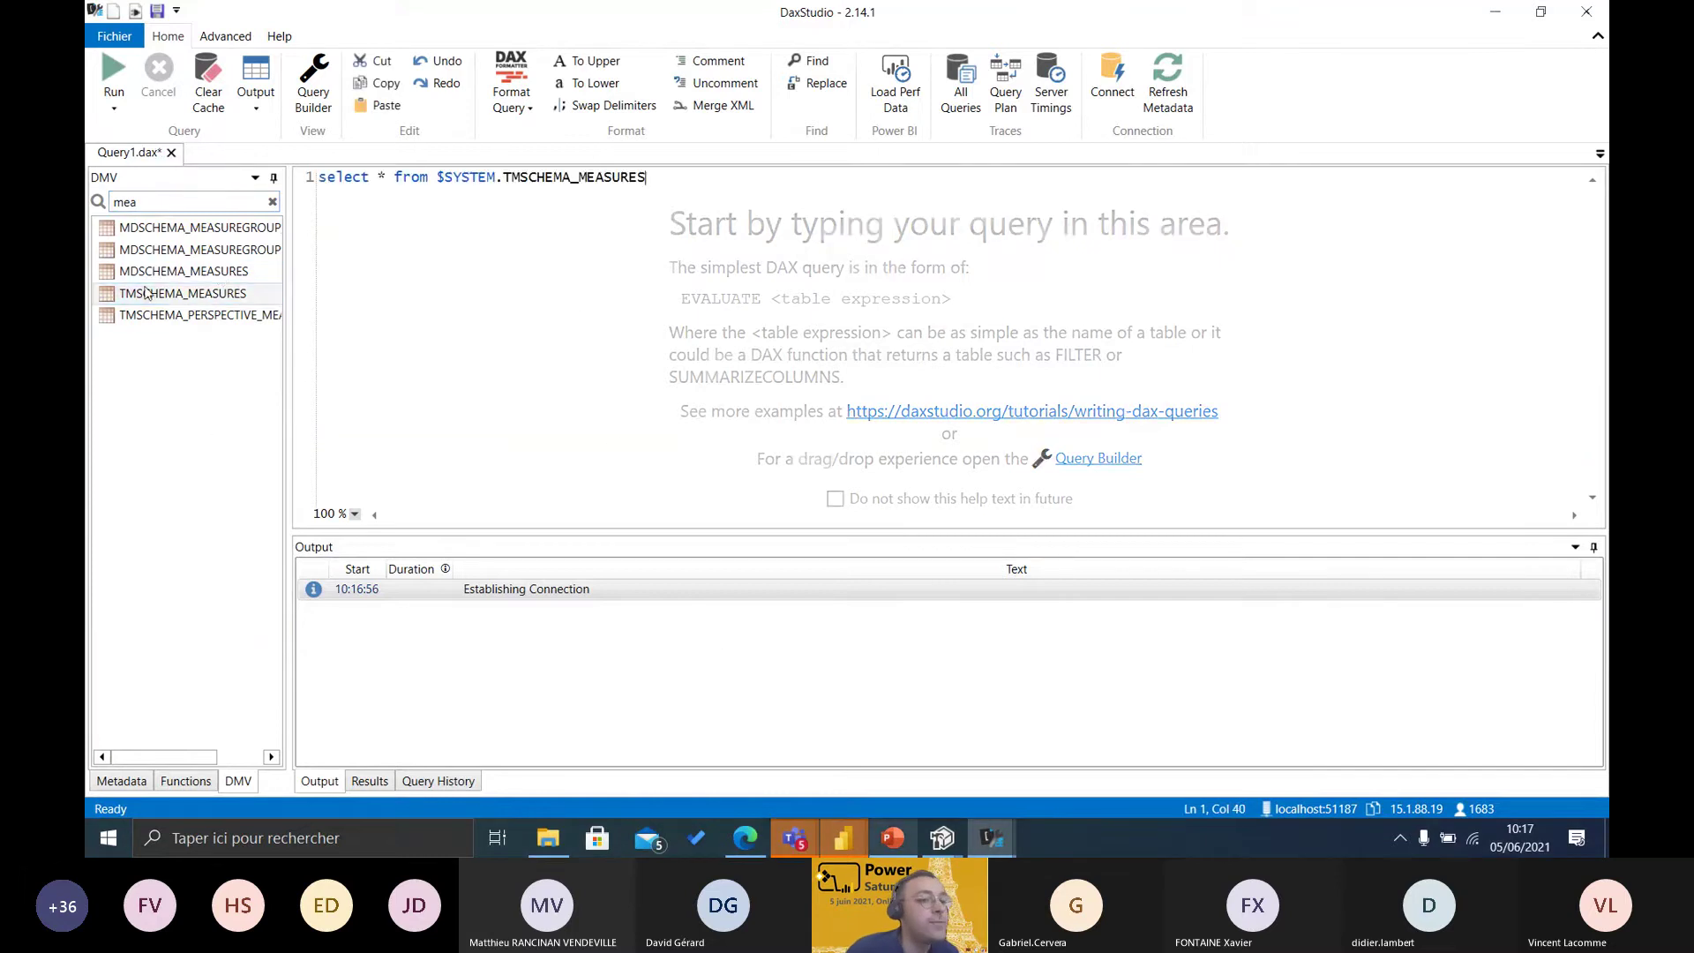
- Run the TMSCHEMA_MEASURES query, enlarge the results area and review the listed measures with their expressions
key("F5")
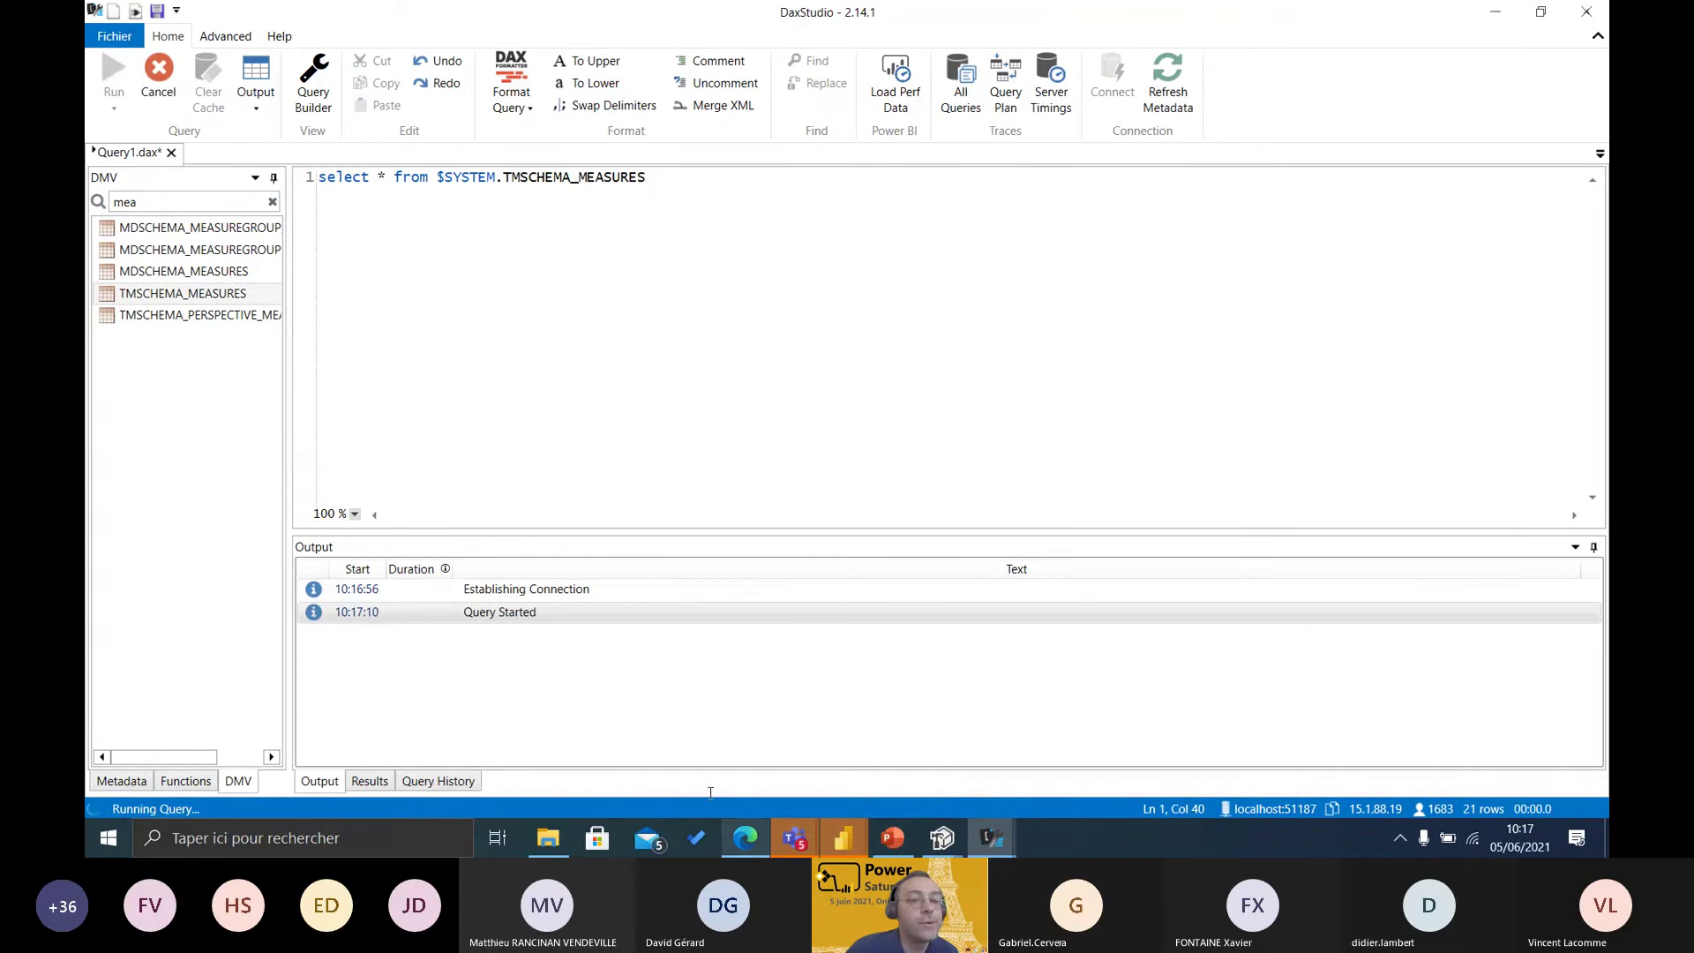
left_click_drag(706, 532, 701, 309)
mouse_move(722, 757)
left_mouse_down()
mouse_move(756, 750)
mouse_move(697, 752)
mouse_move(734, 750)
left_mouse_up()
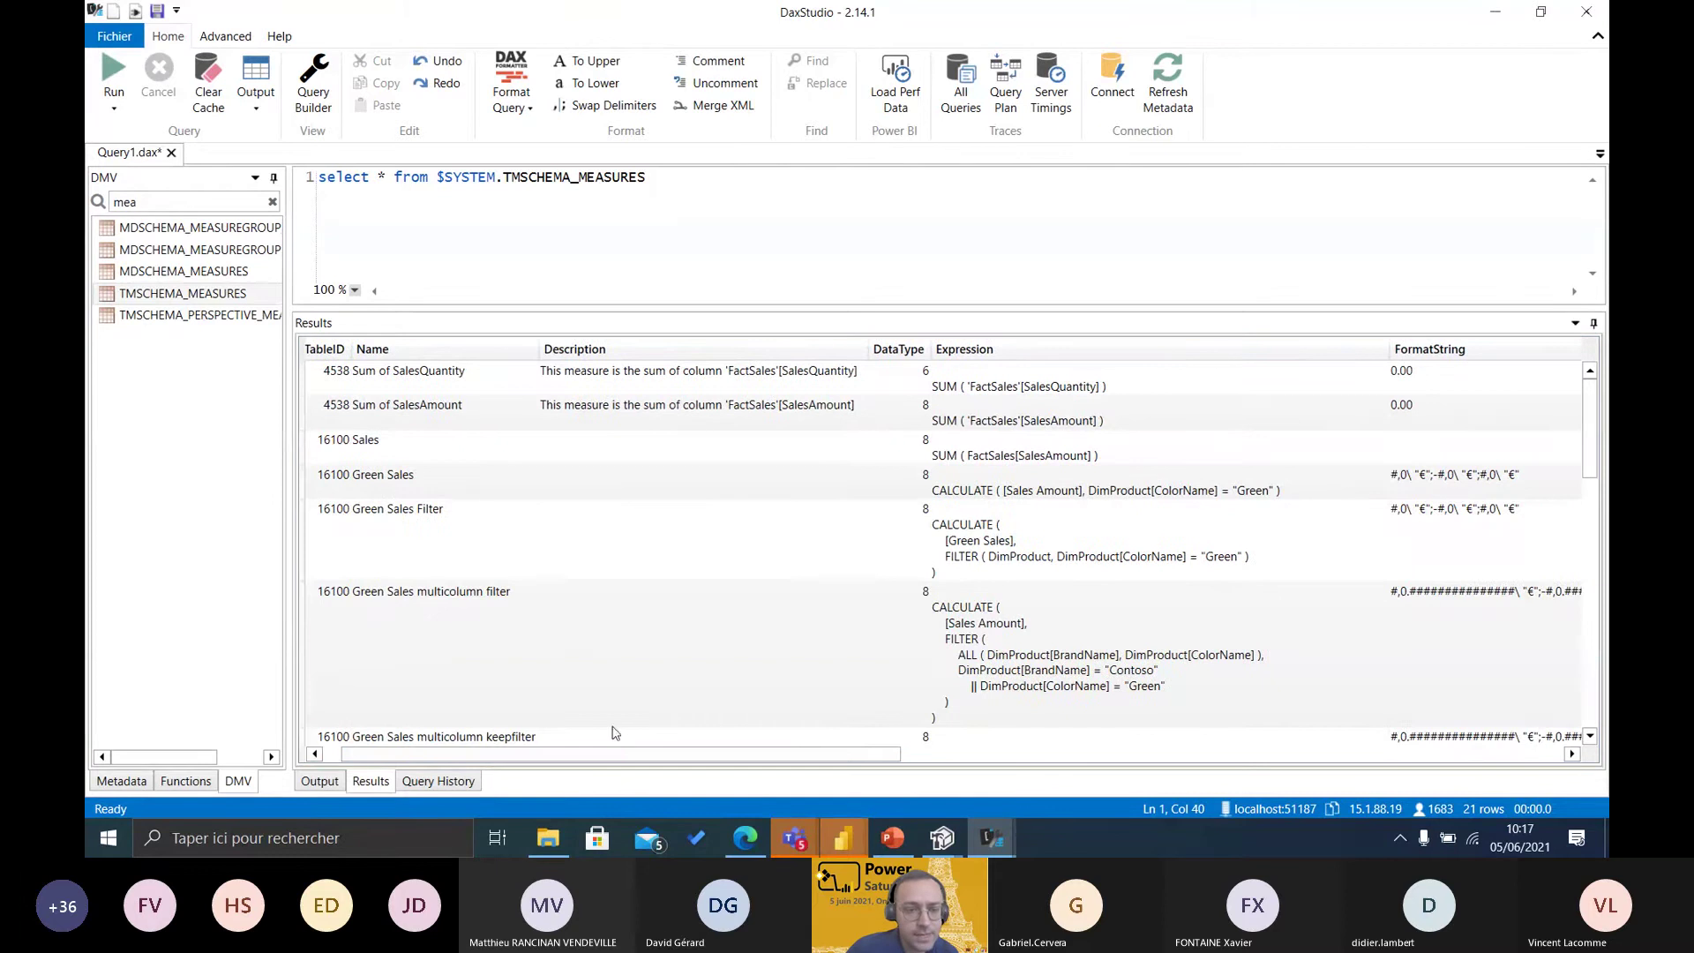
left_click_drag(540, 754, 520, 754)
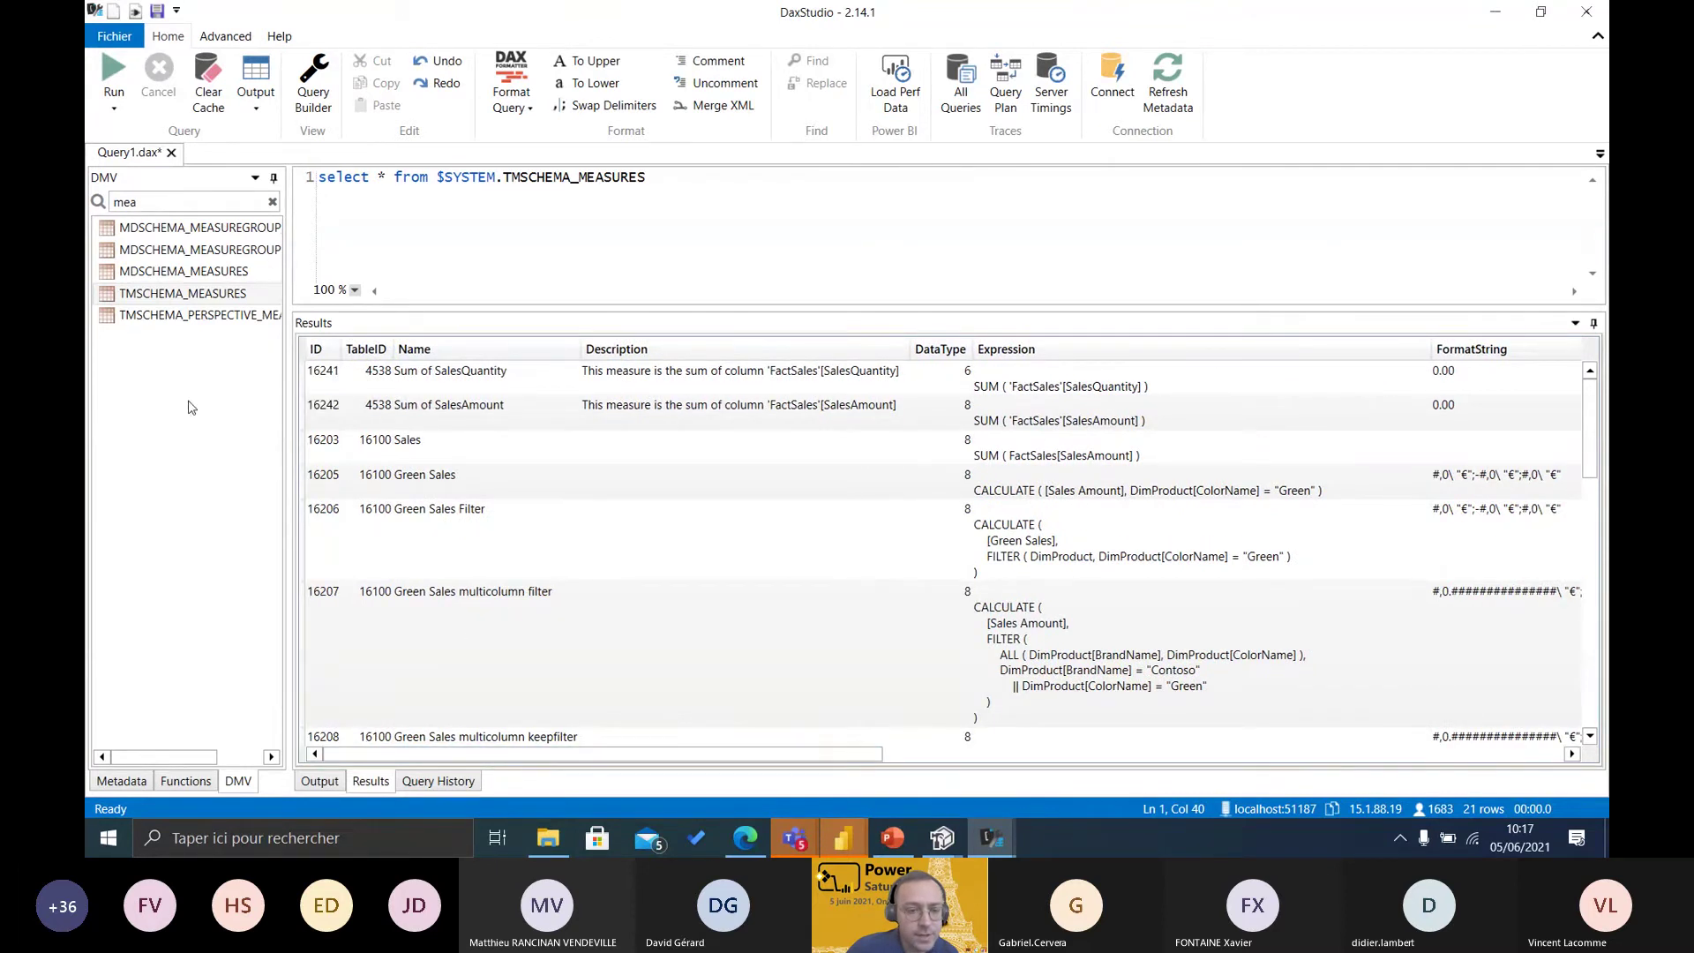
- Replace the query with a select on MDSCHEMA_MEASURES, run it and widen the DMV list slightly
key("ctrl+a")
key("Delete")
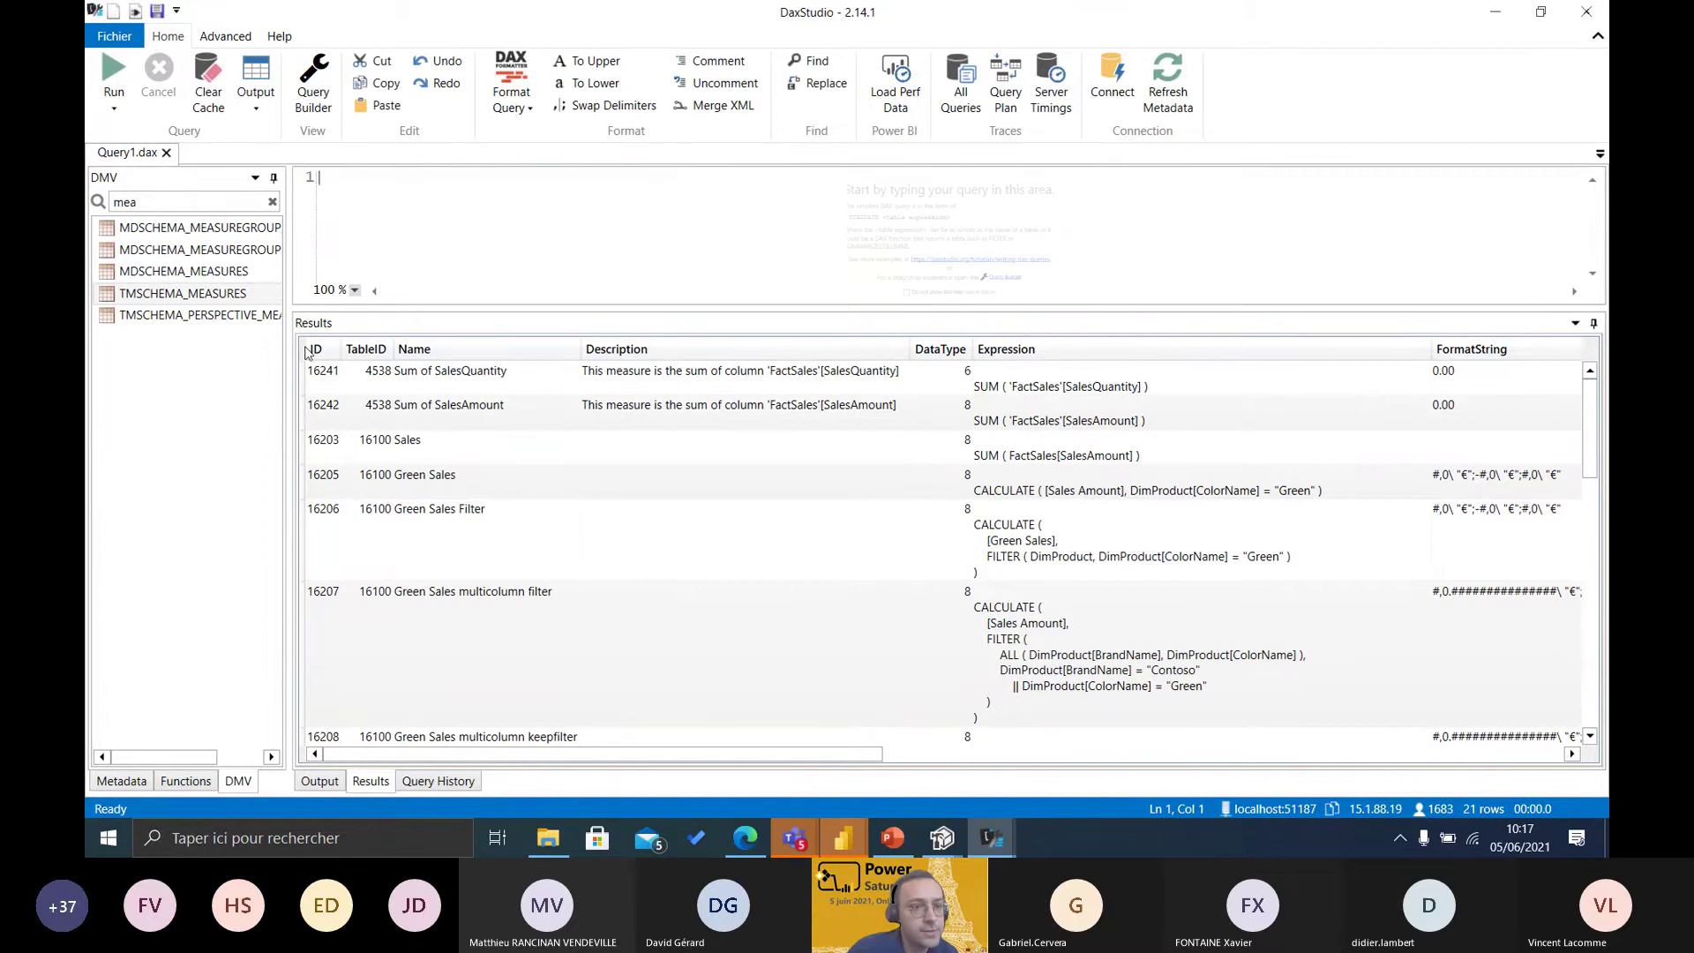
double_click(208, 274)
left_click(121, 77)
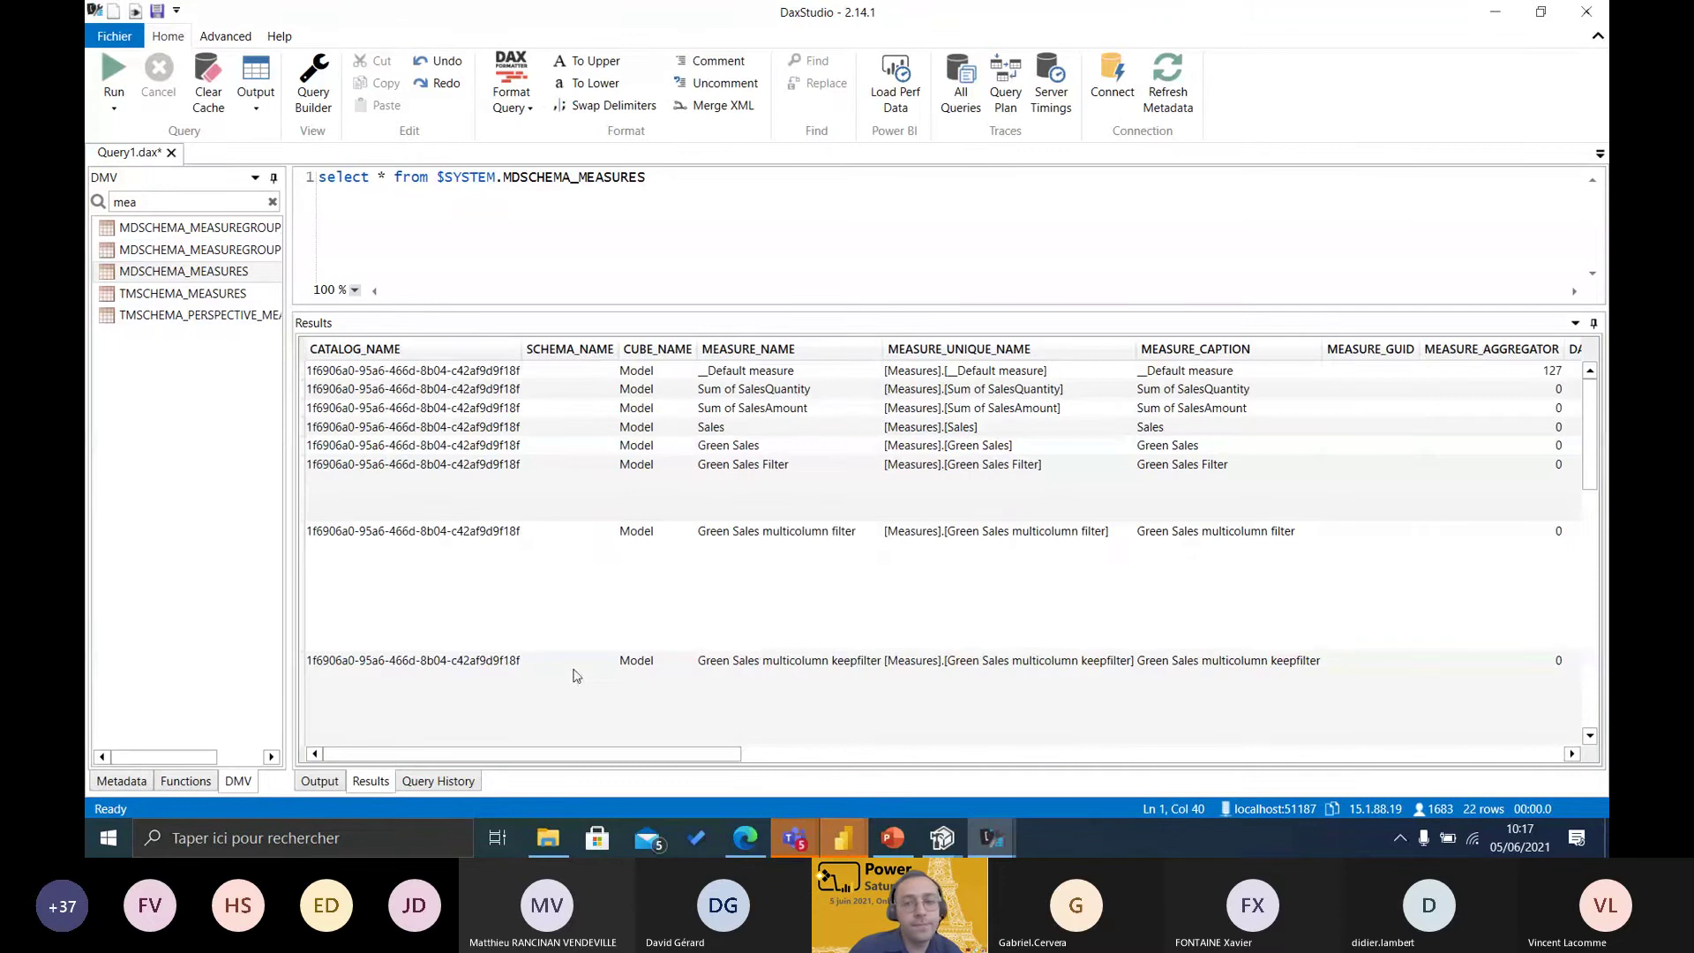
left_click_drag(291, 618, 301, 617)
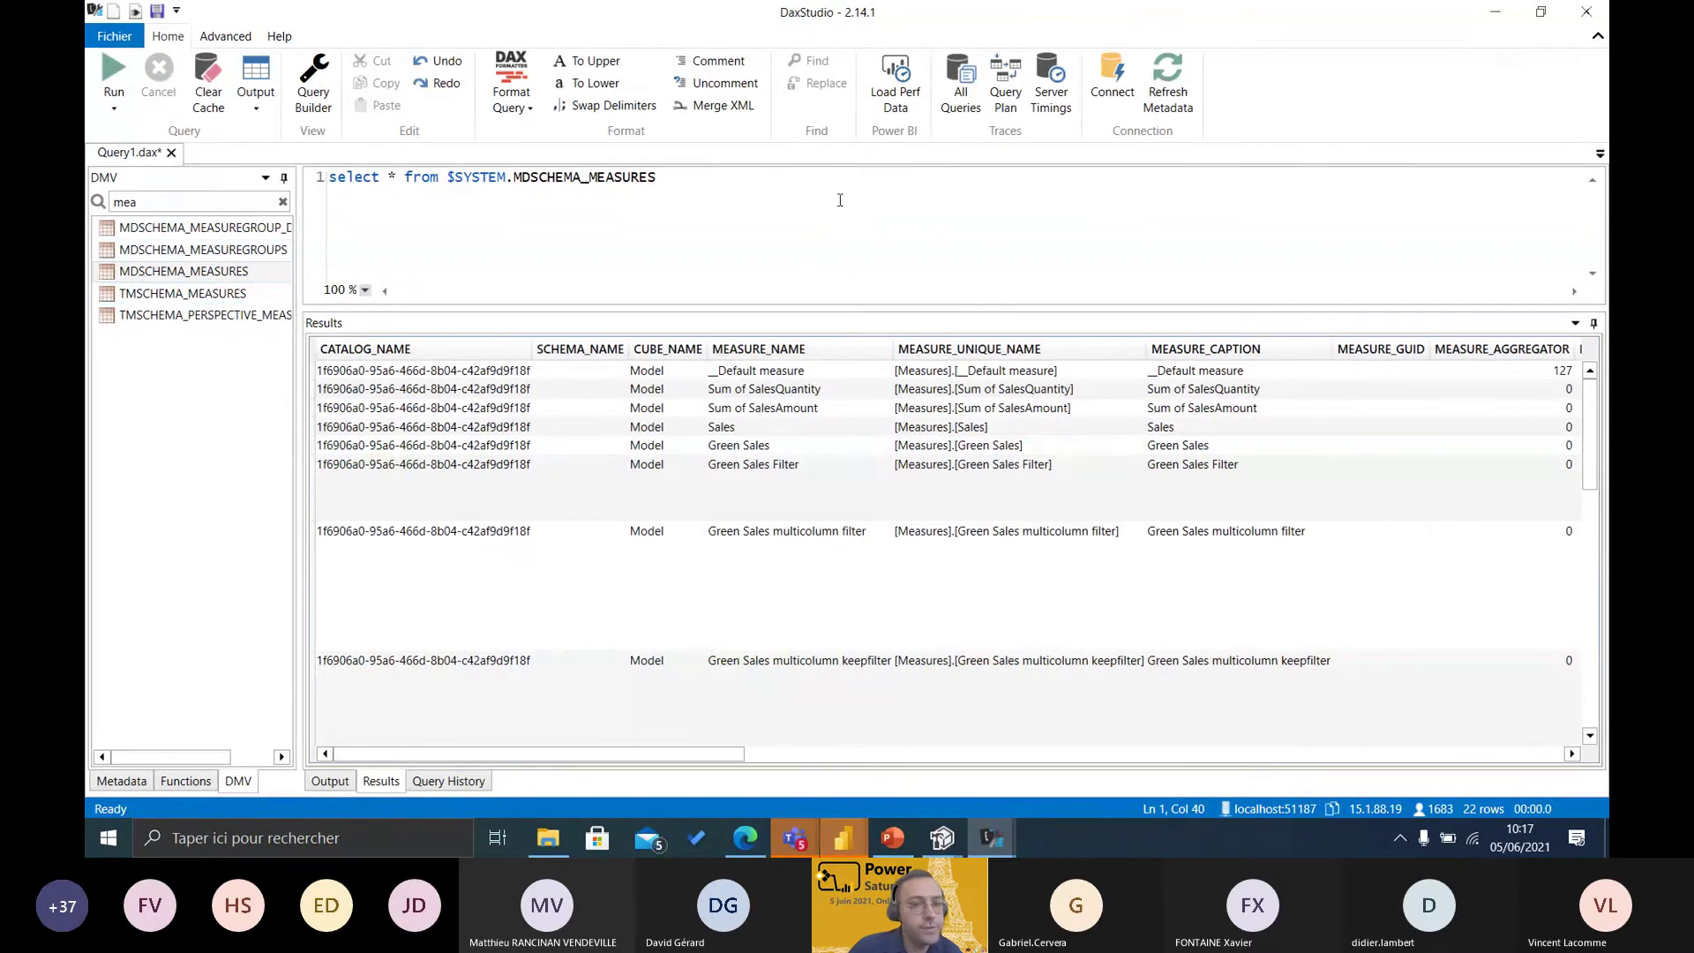
- Replace the query with a select on TMSCHEMA_MEASURES and run it to view the measure expressions
left_click_drag(840, 196, 329, 178)
double_click(183, 293)
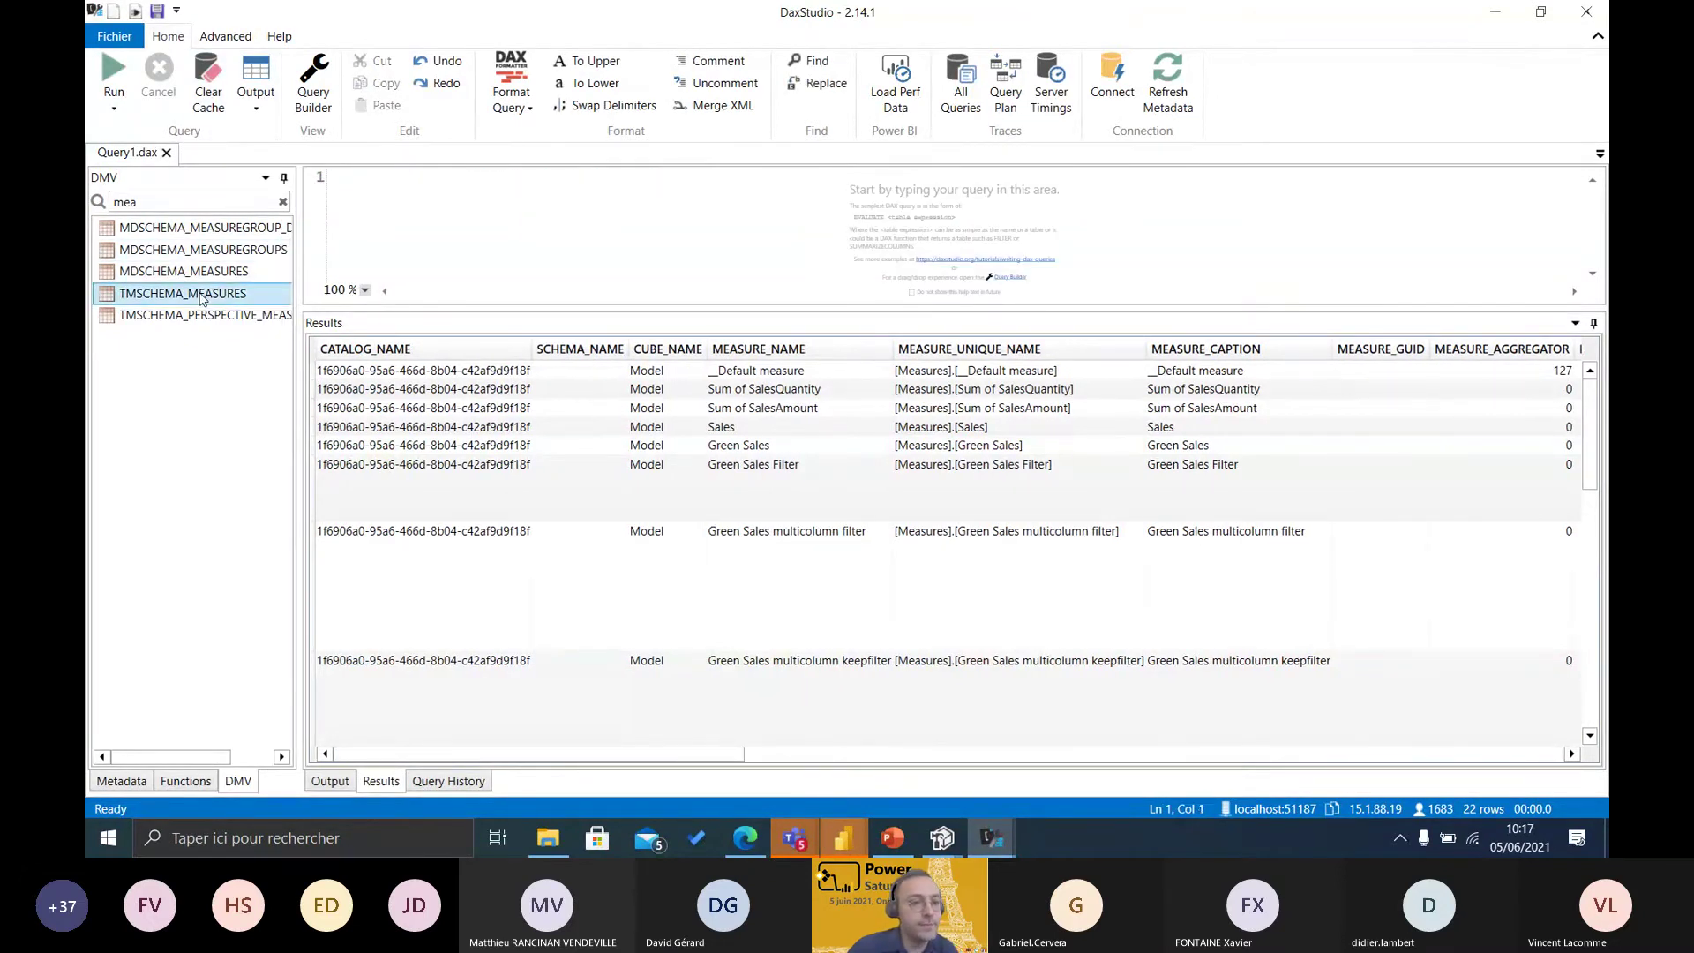
left_click(113, 78)
left_click_drag(632, 758, 751, 758)
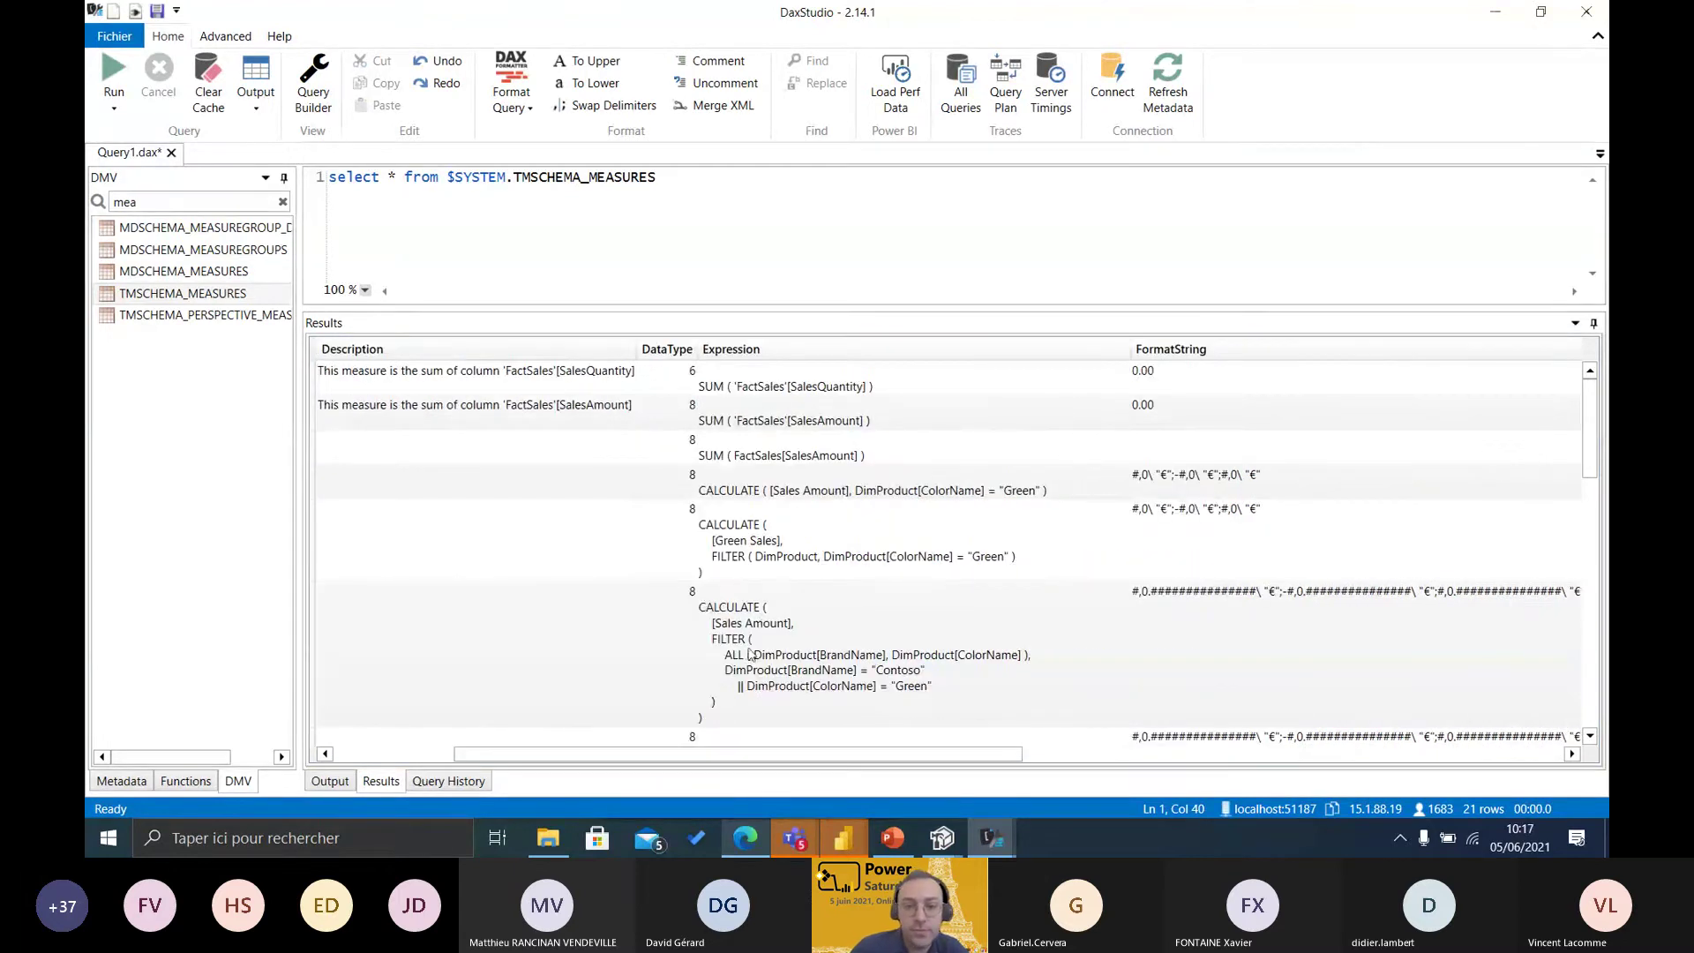
- Sort the measure results by Expression in descending order and review the available query output targets
left_click(759, 350)
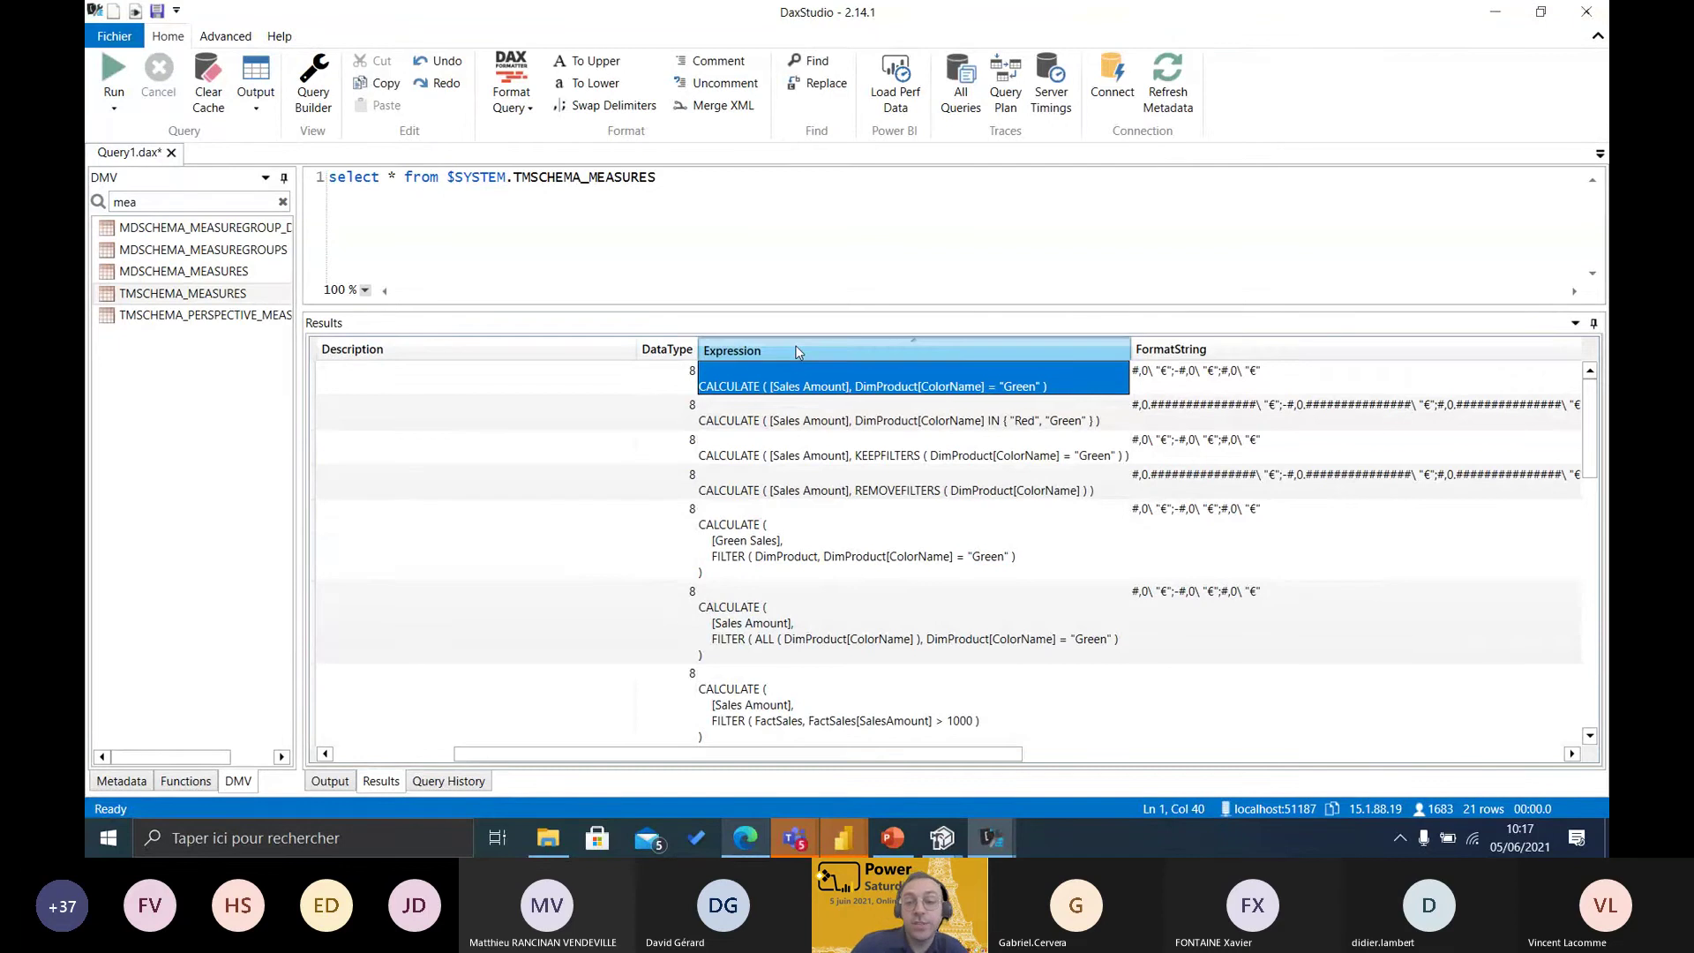
left_click(797, 351)
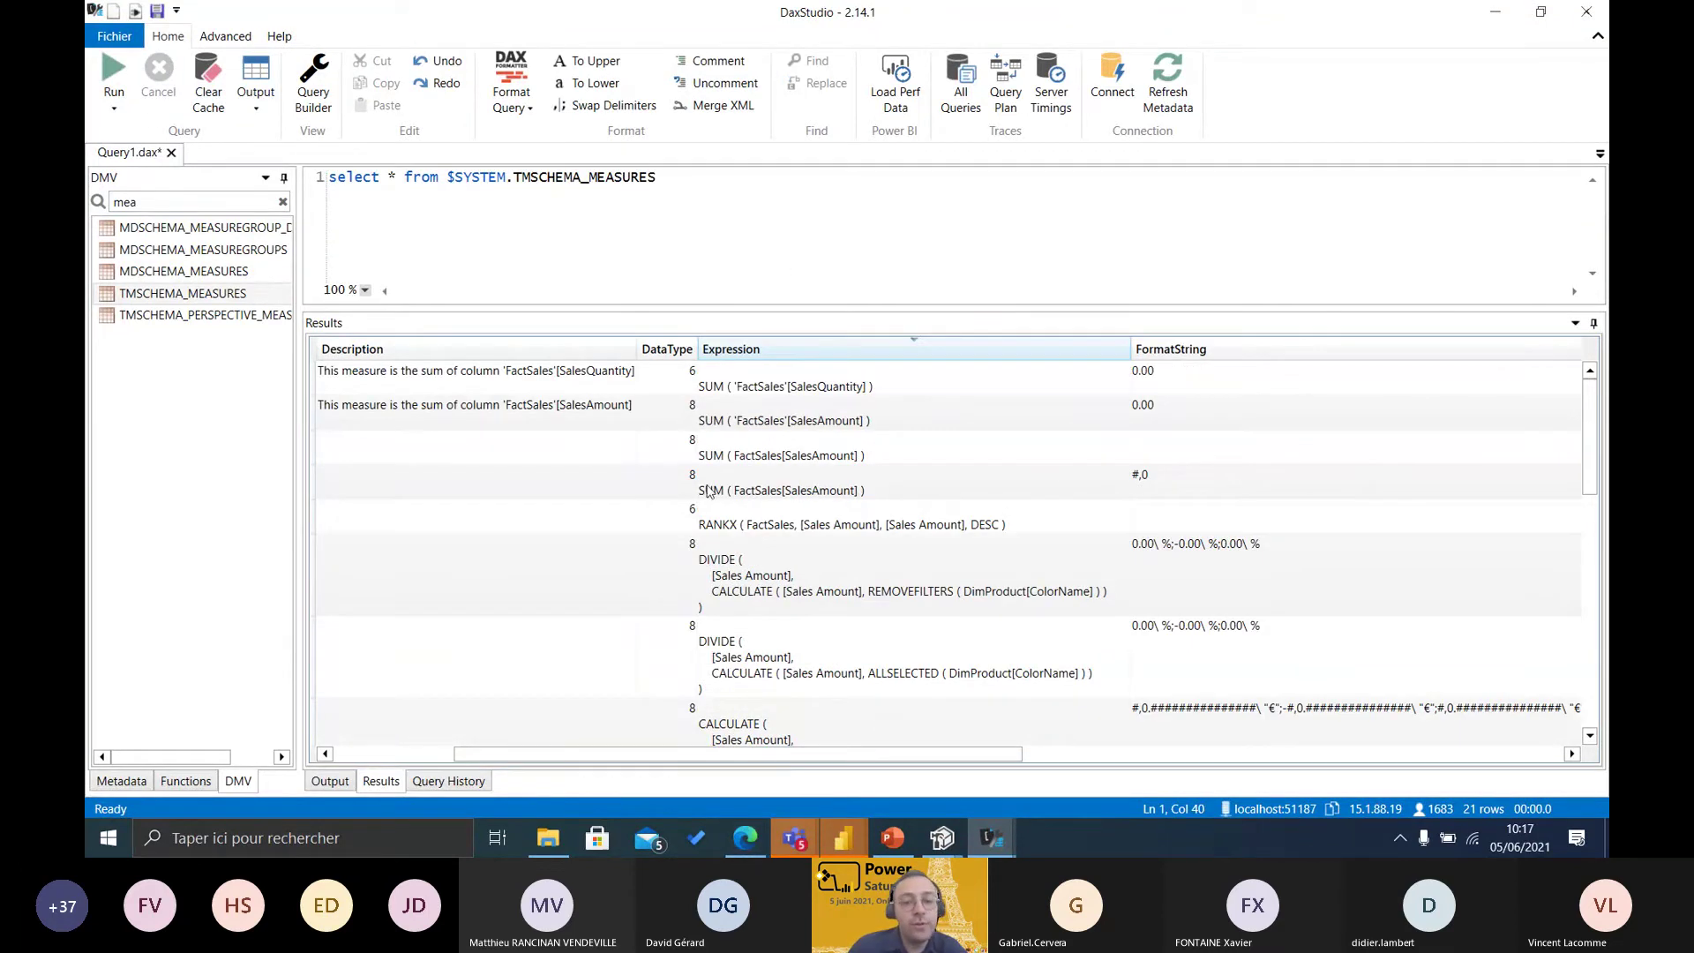
left_click(256, 93)
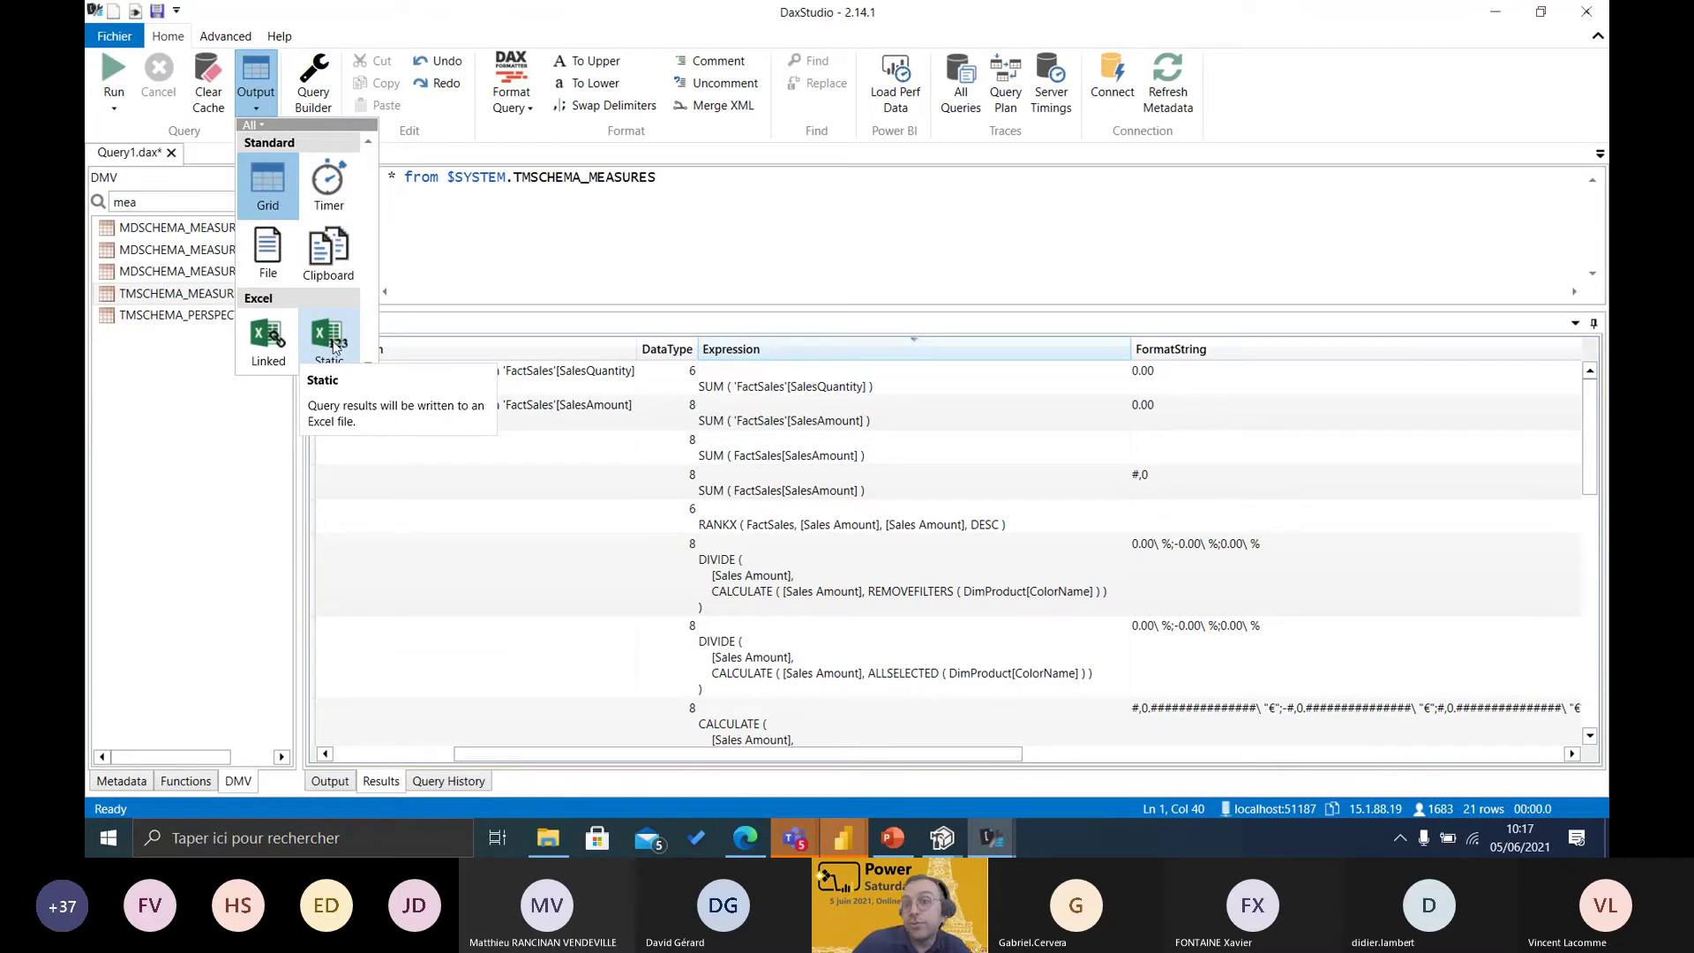
left_click(697, 216)
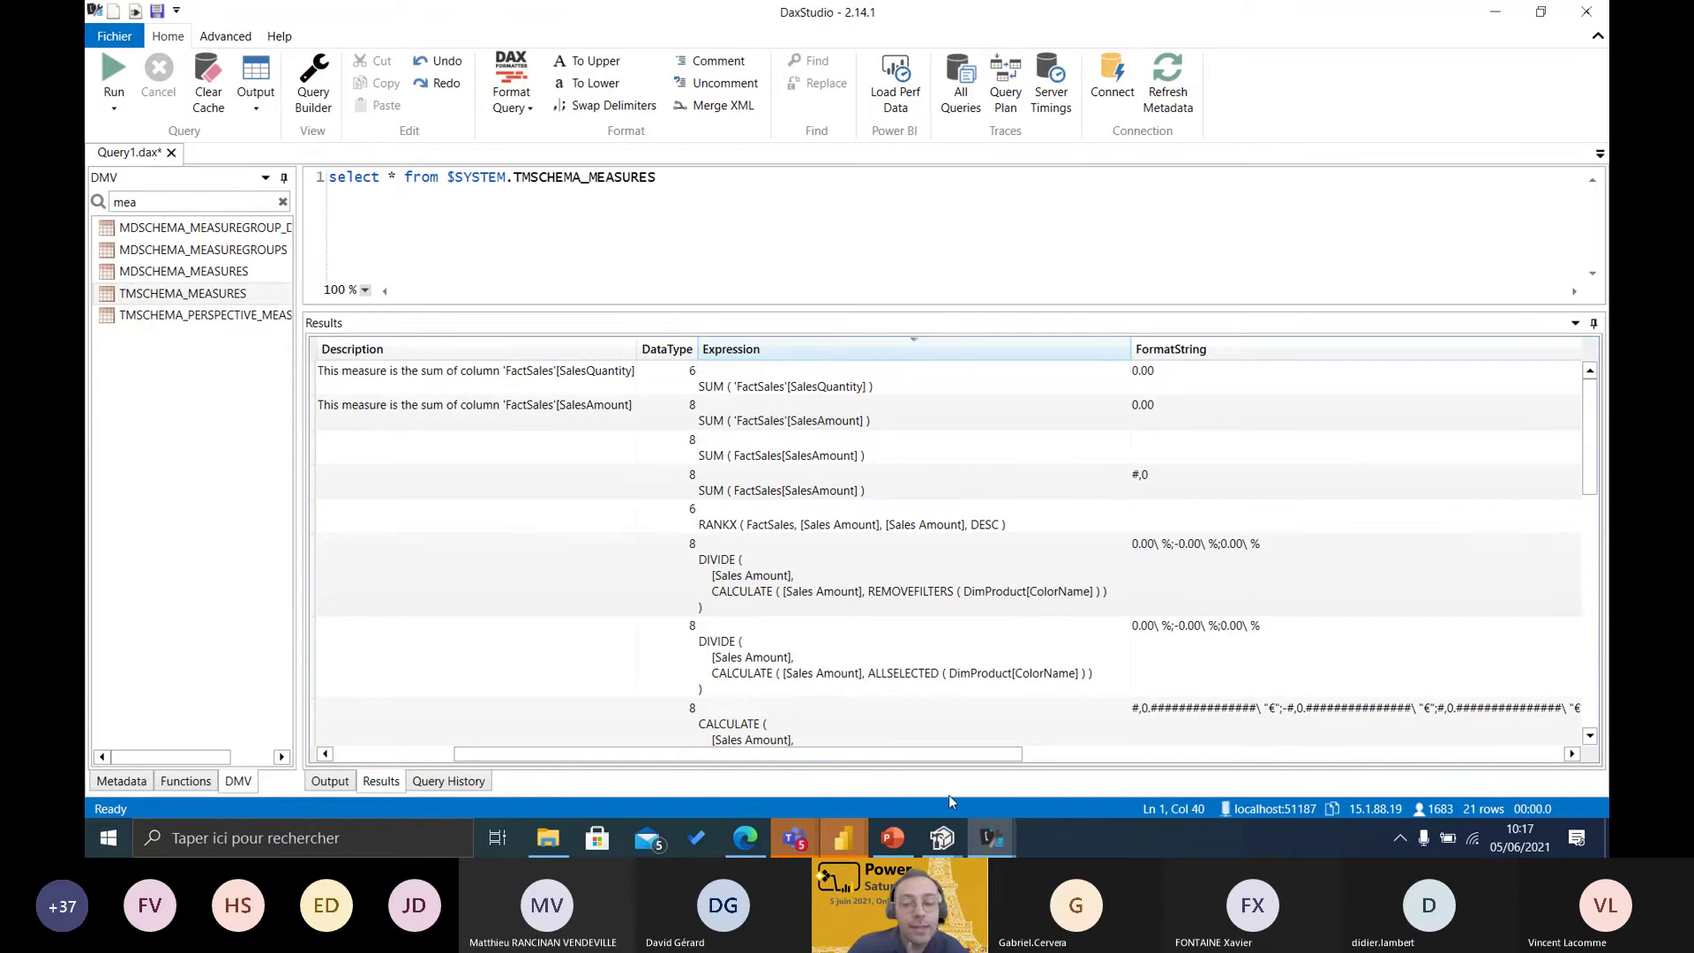
left_click_drag(883, 754, 680, 755)
- Open Script Doc Dax Studio from the "5 - Documentation" folder in File Explorer and copy the whole script
left_click(548, 839)
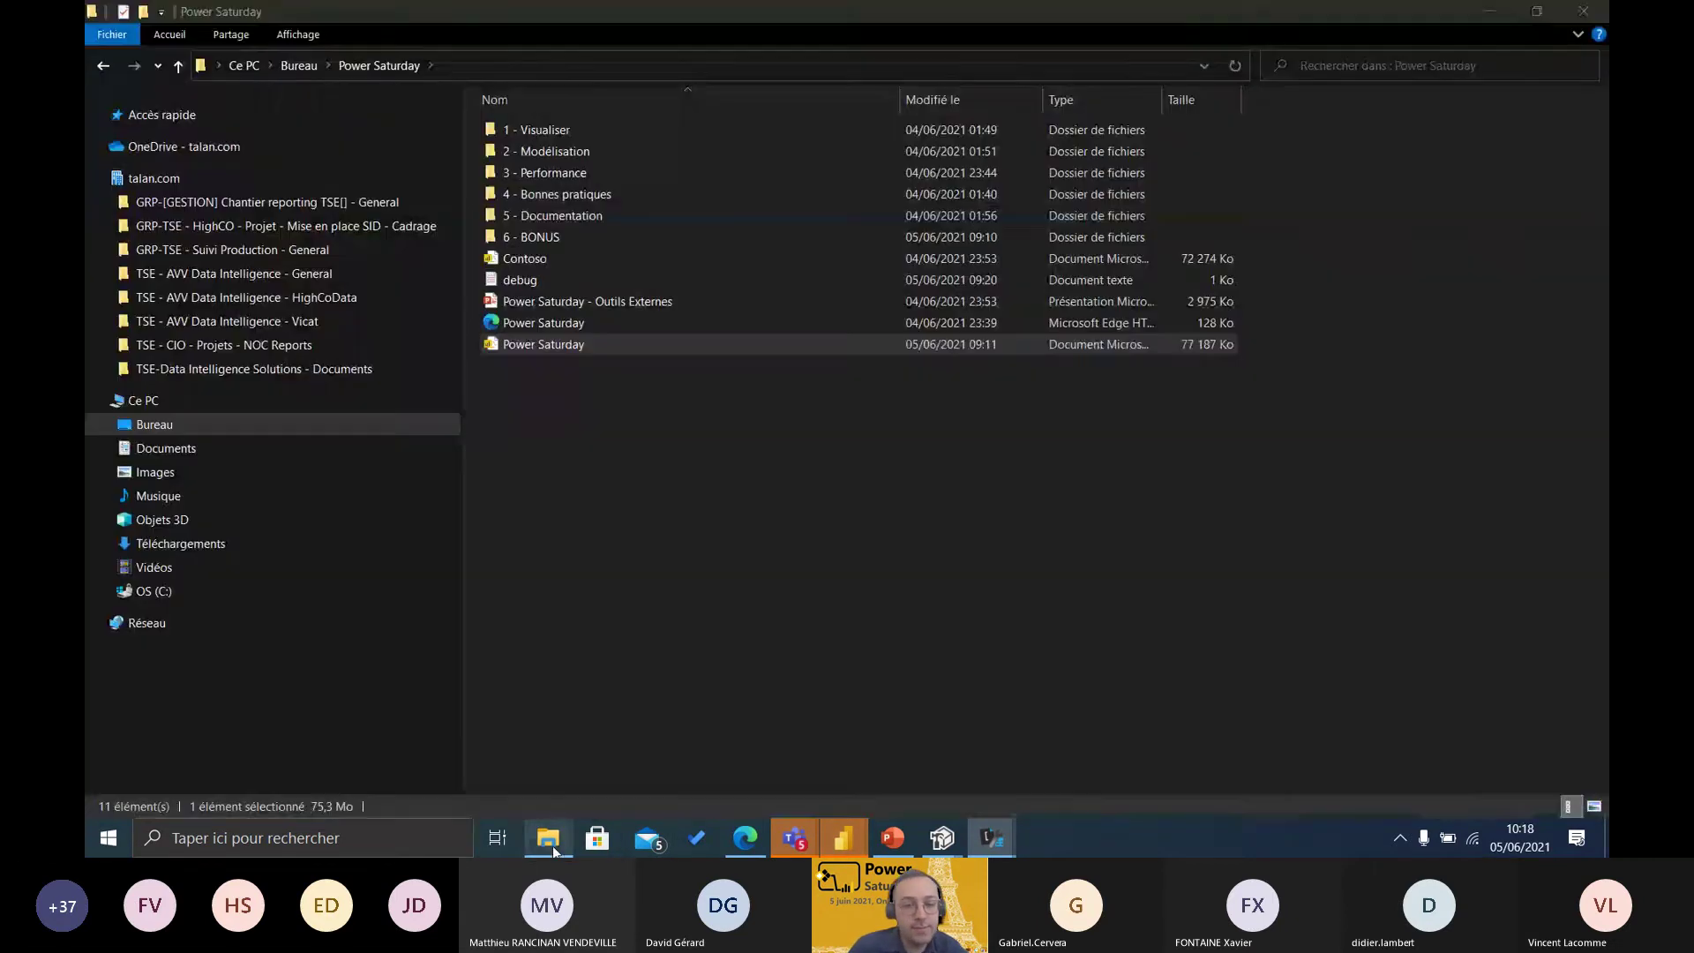
double_click(529, 216)
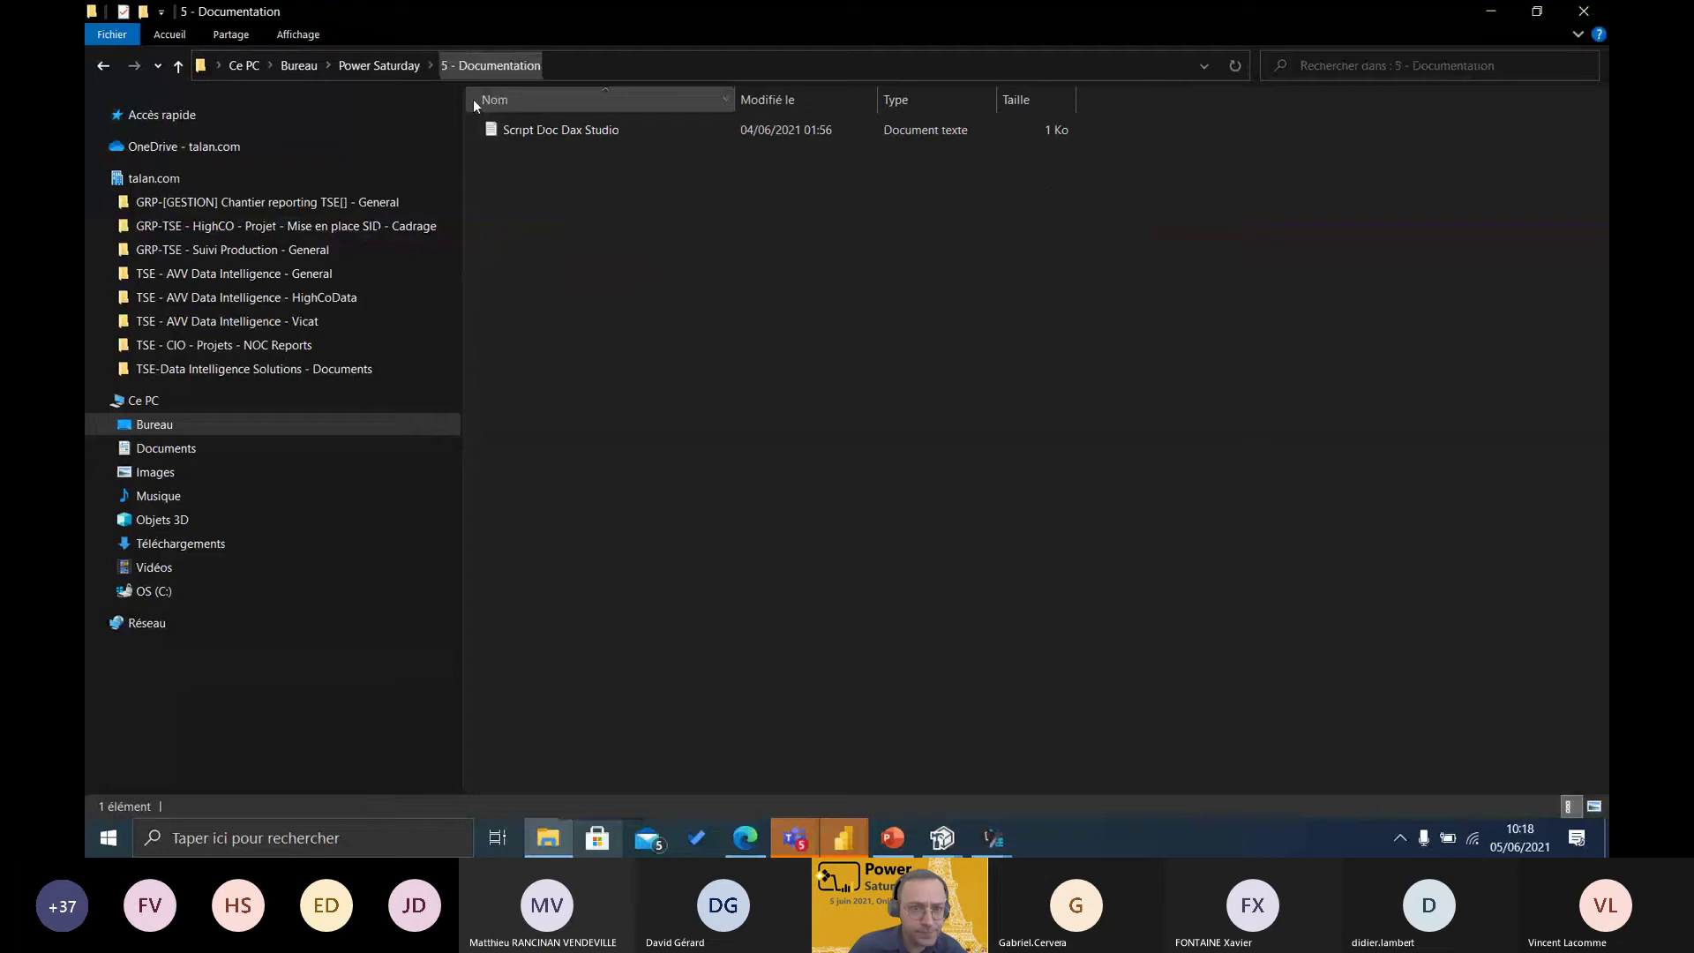
double_click(560, 130)
key("ctrl+a")
key("ctrl+c")
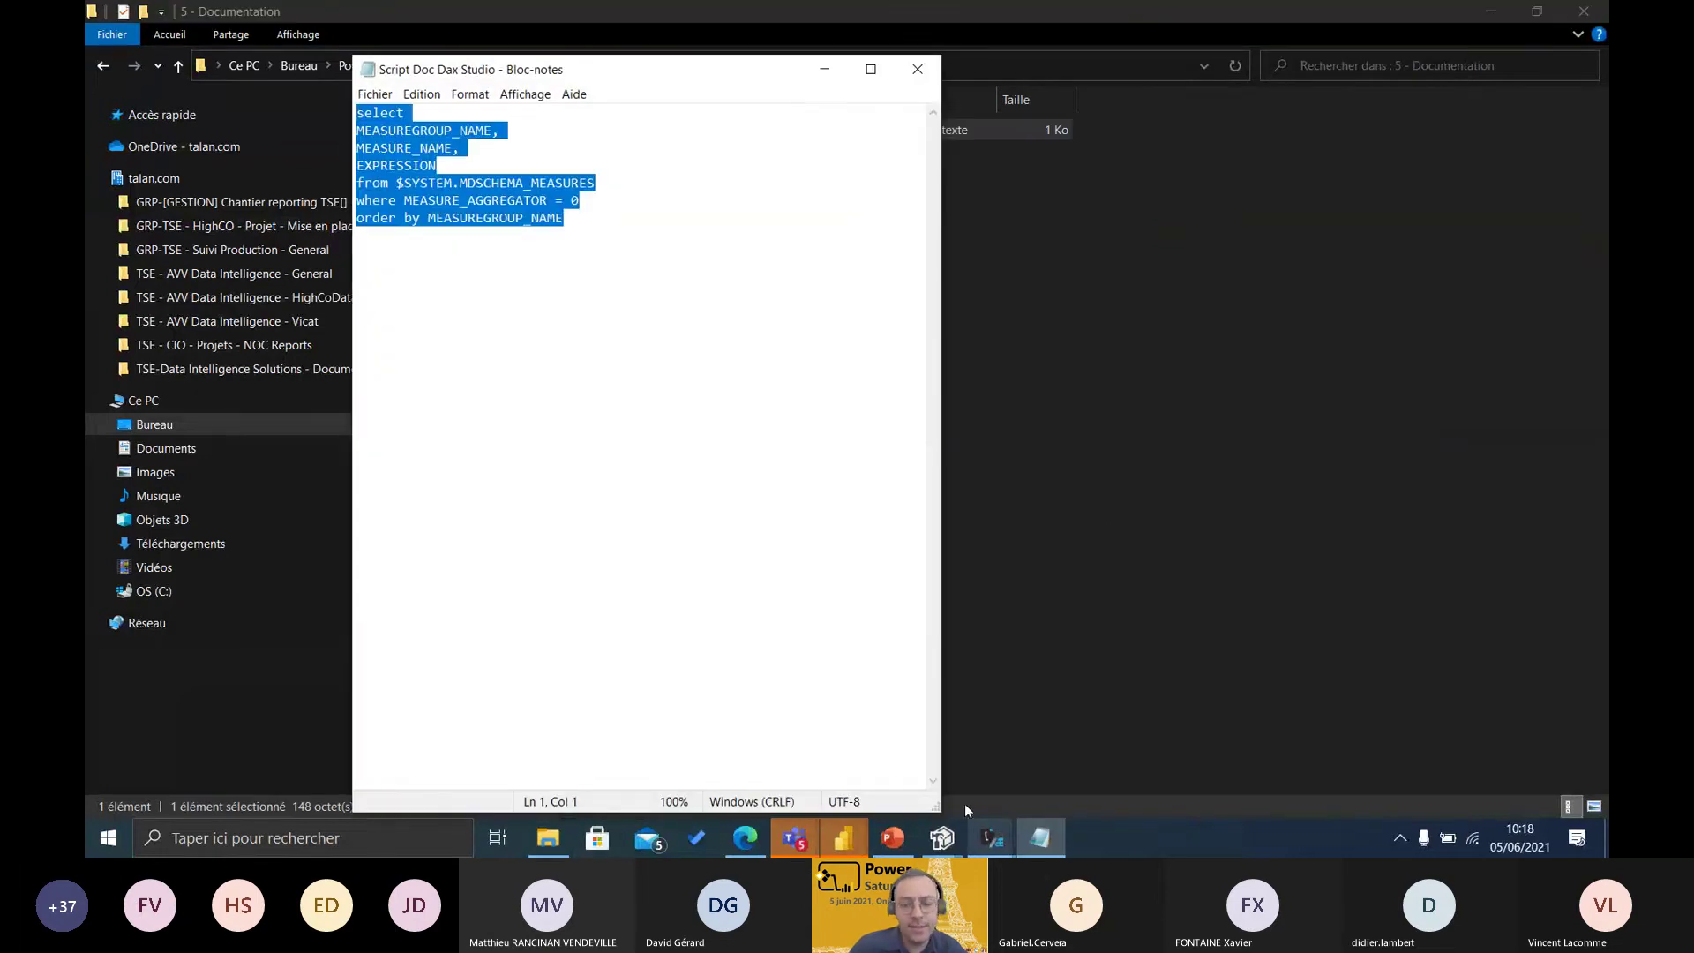
- Switch to the first DAX Studio window, replace the query with the copied MDSCHEMA_MEASURES script and run it
left_click(943, 838)
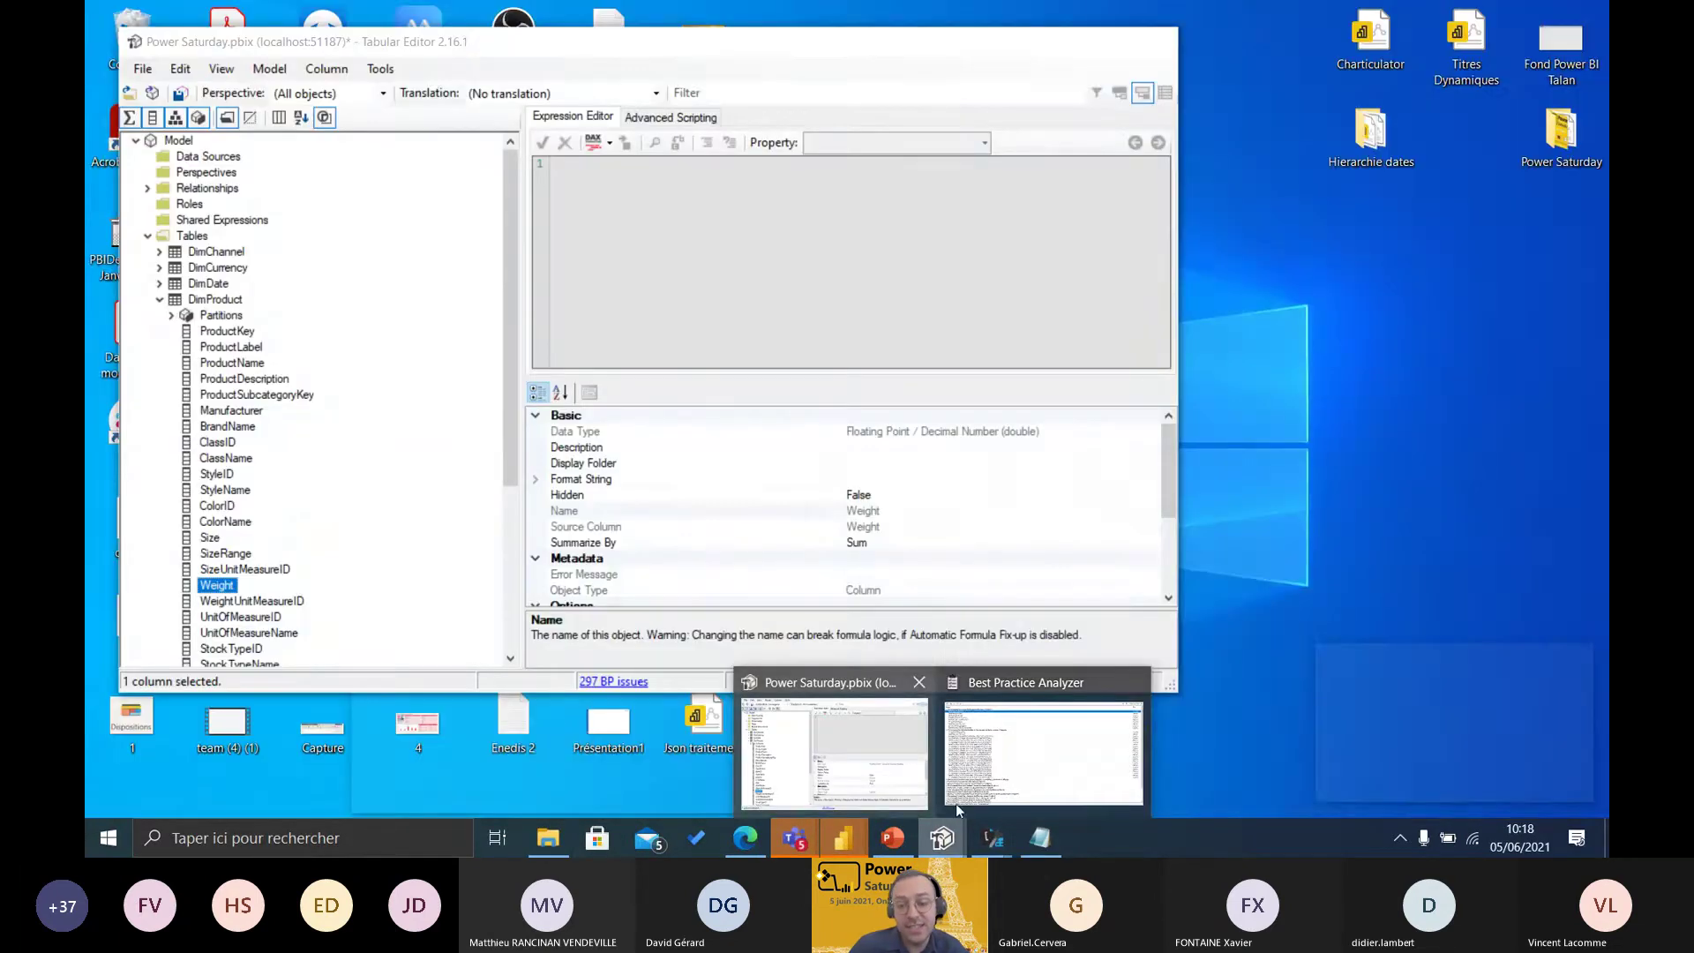
mouse_move(993, 839)
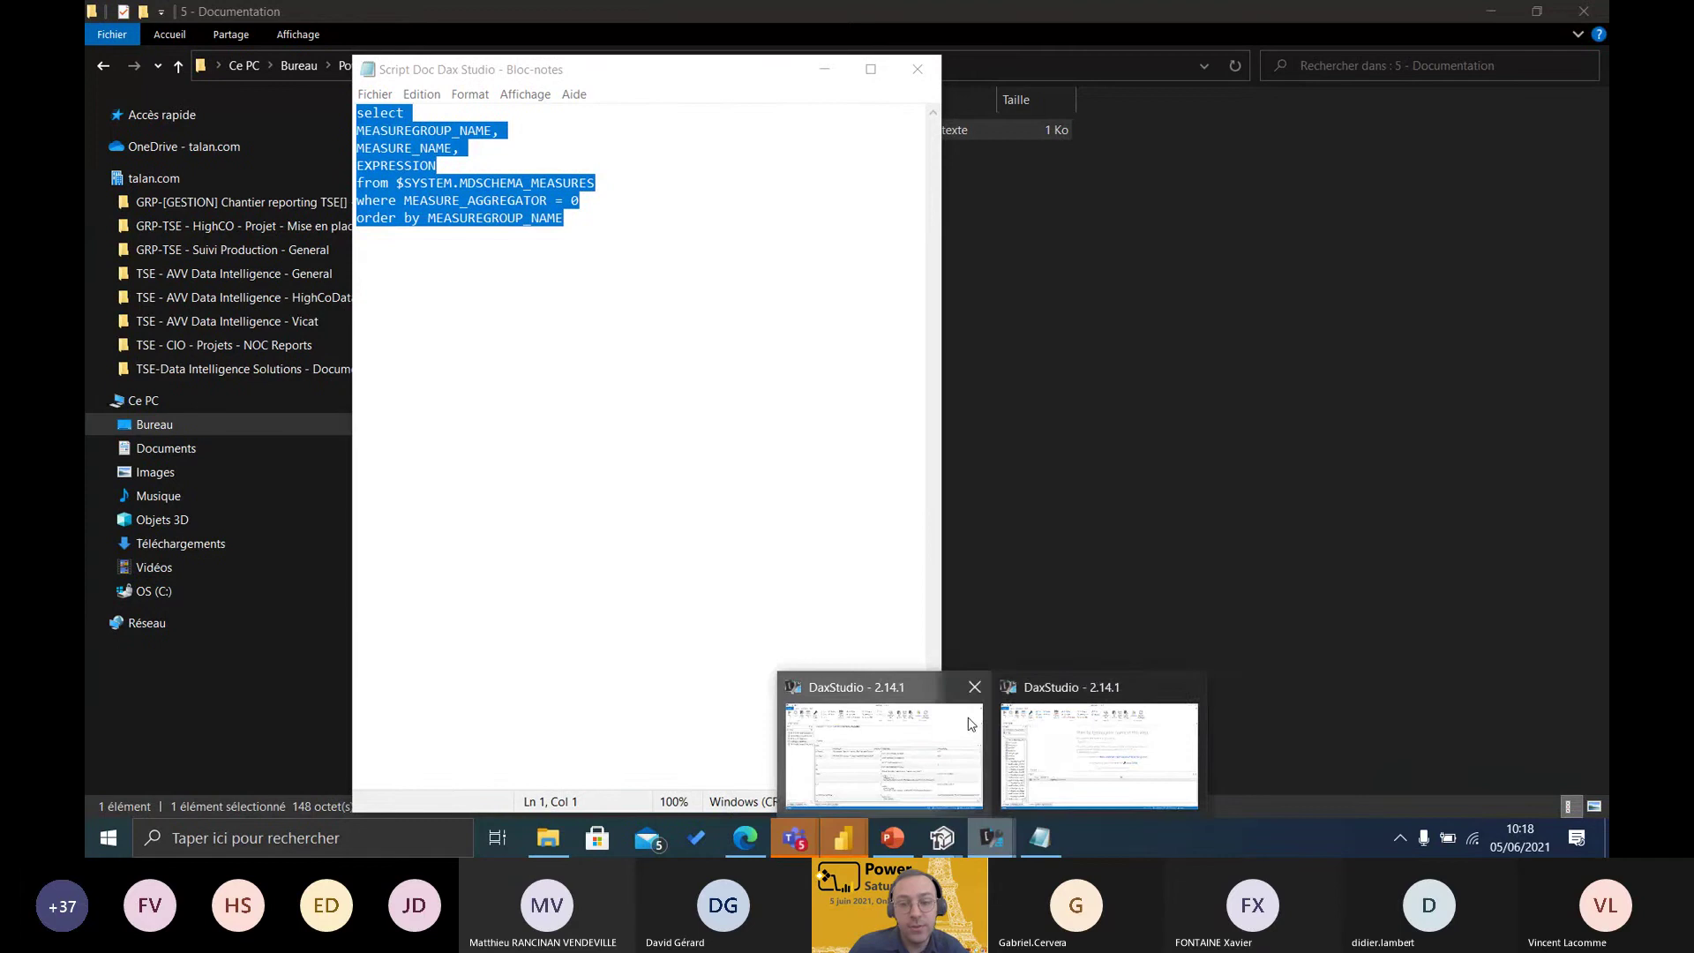
left_click(1048, 769)
left_click(1044, 728)
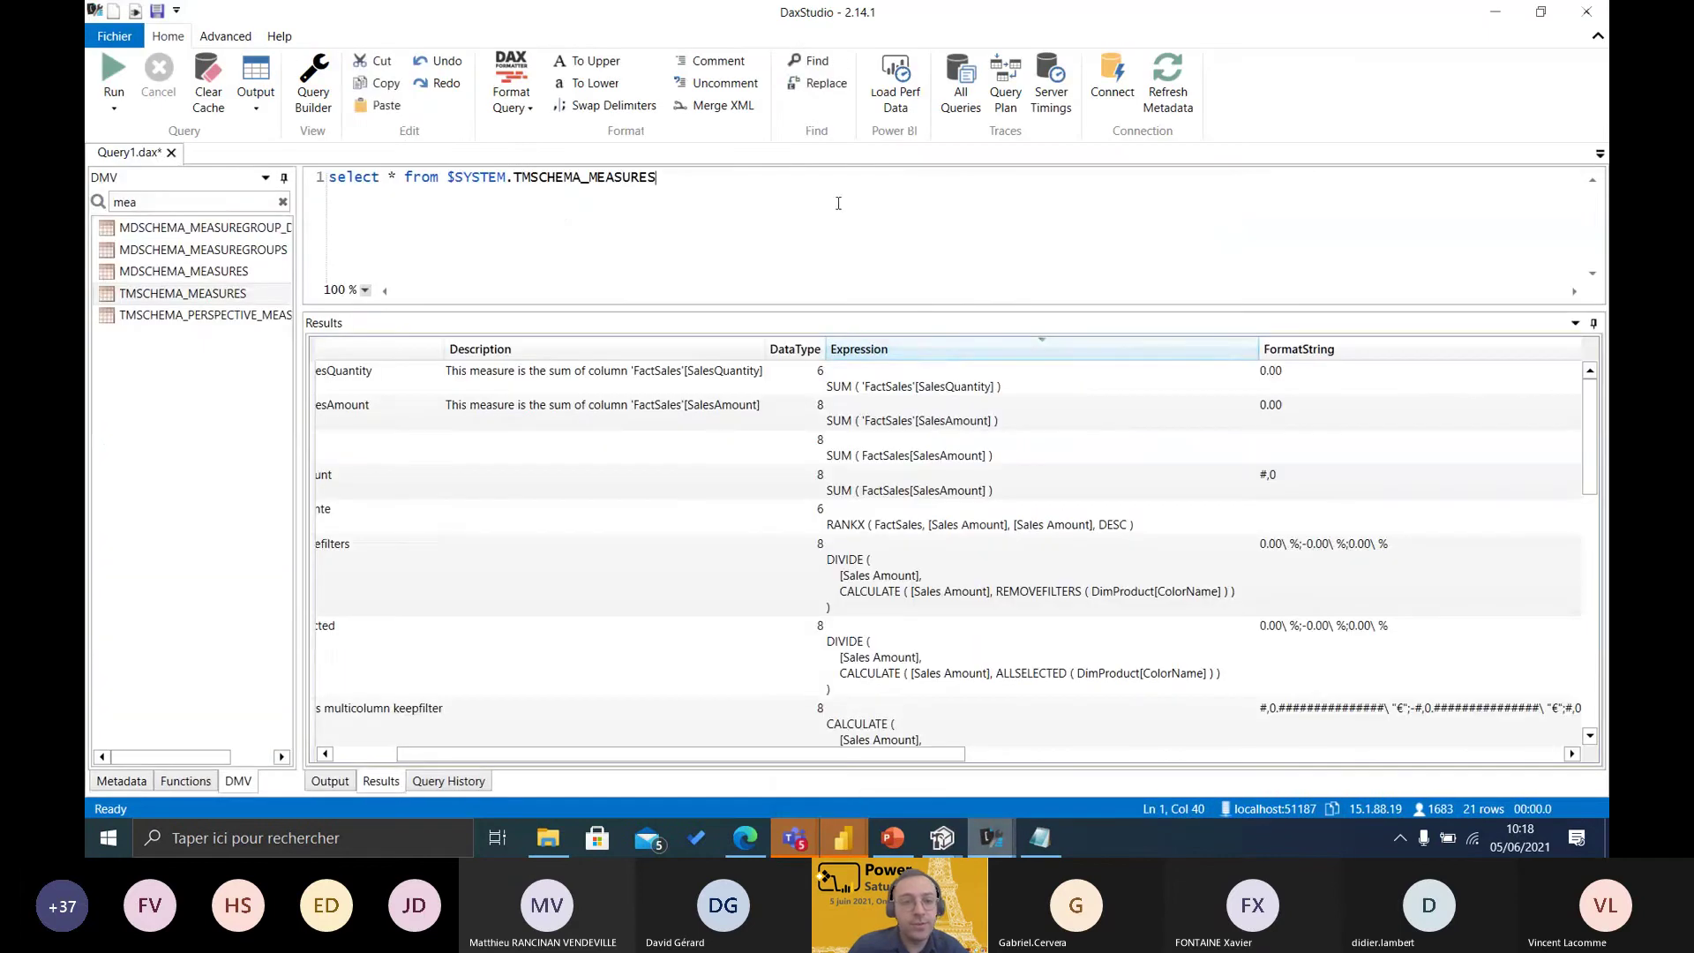
left_click_drag(836, 208, 220, 185)
key("ctrl+v")
left_click(115, 75)
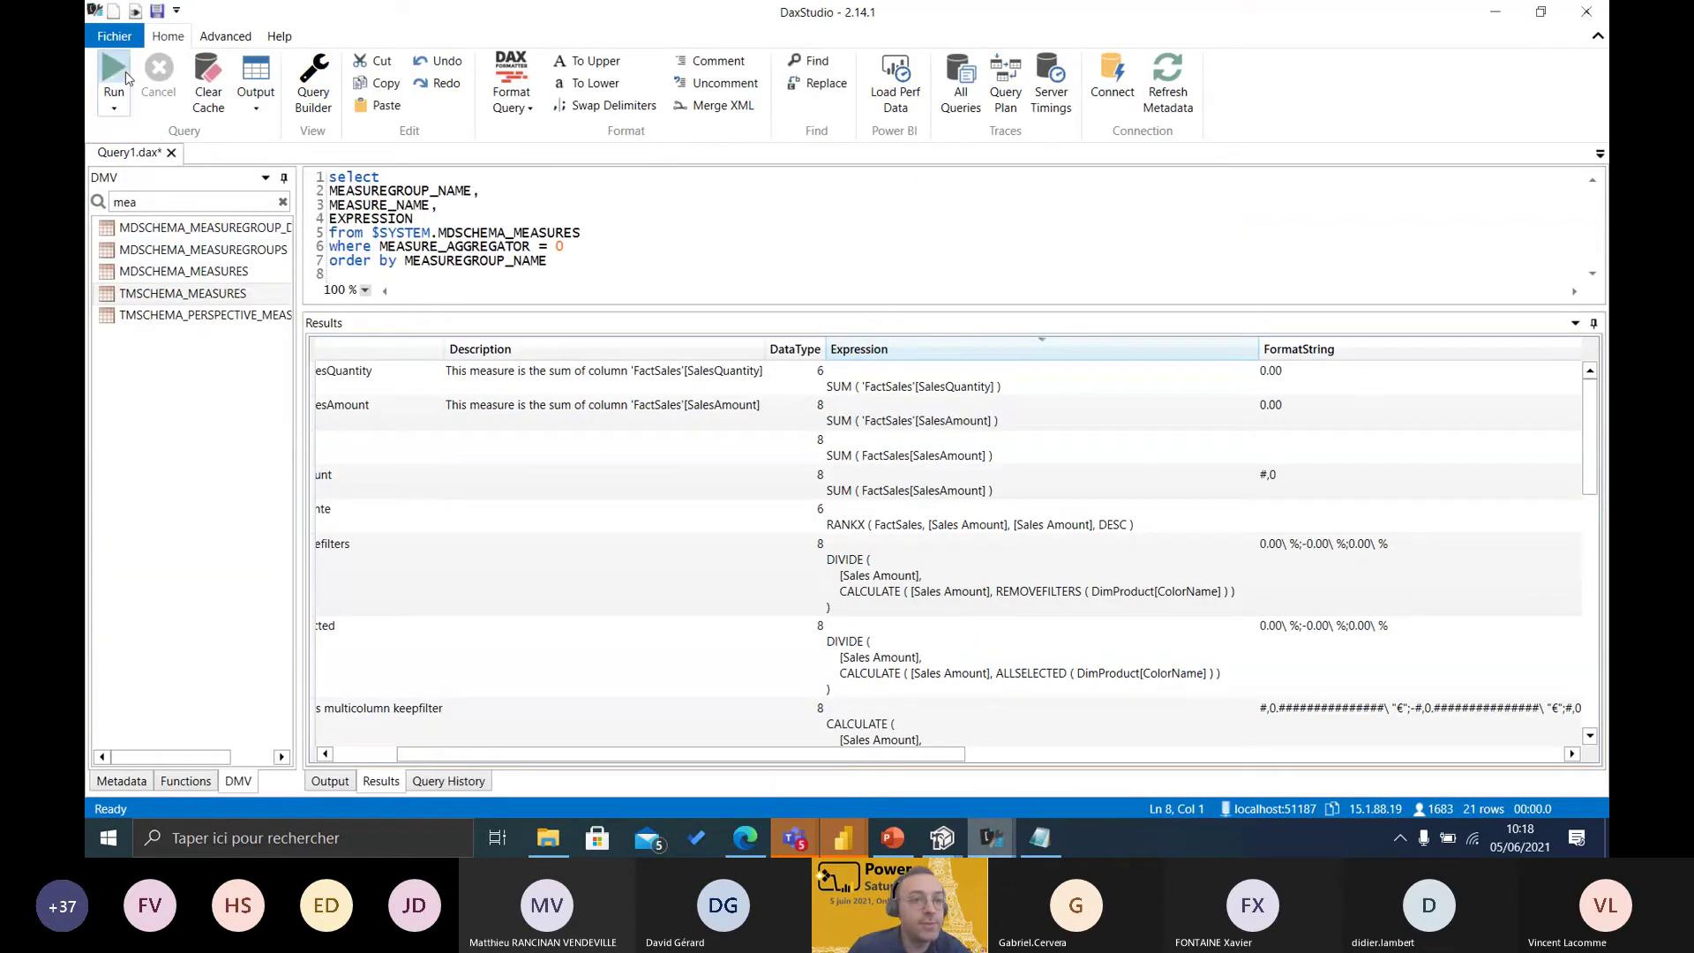
left_click_drag(438, 232, 581, 232)
mouse_move(794, 838)
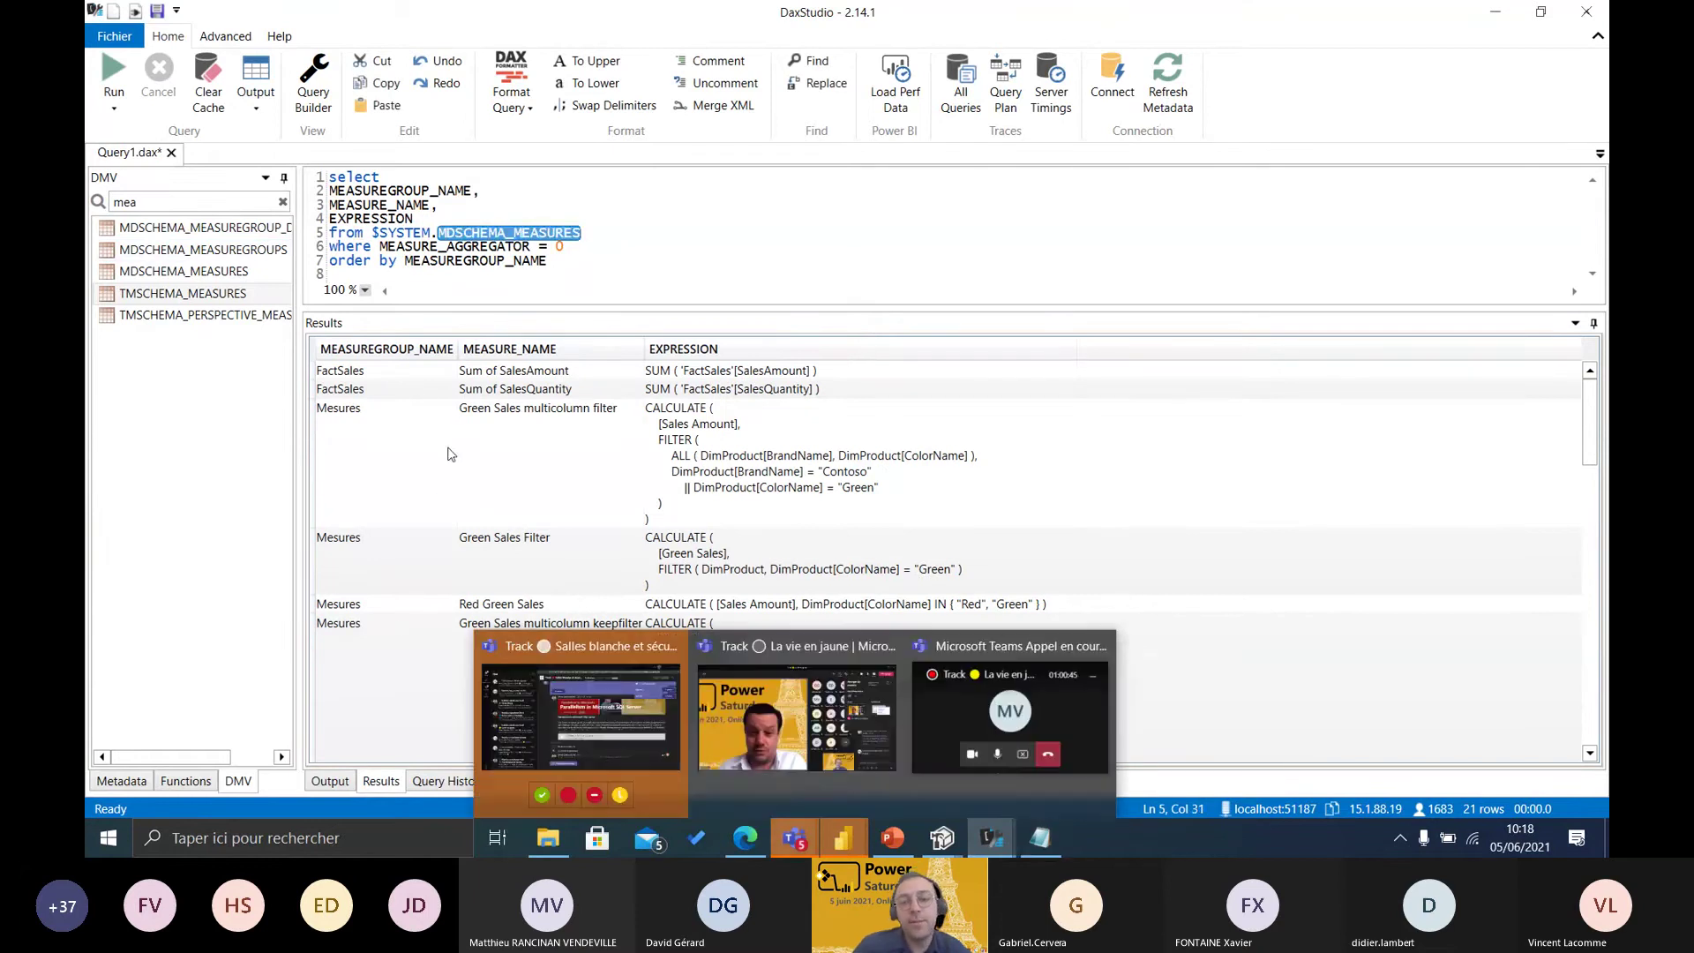
- Set the query output target to Excel and minimize this DAX Studio window
left_click(256, 88)
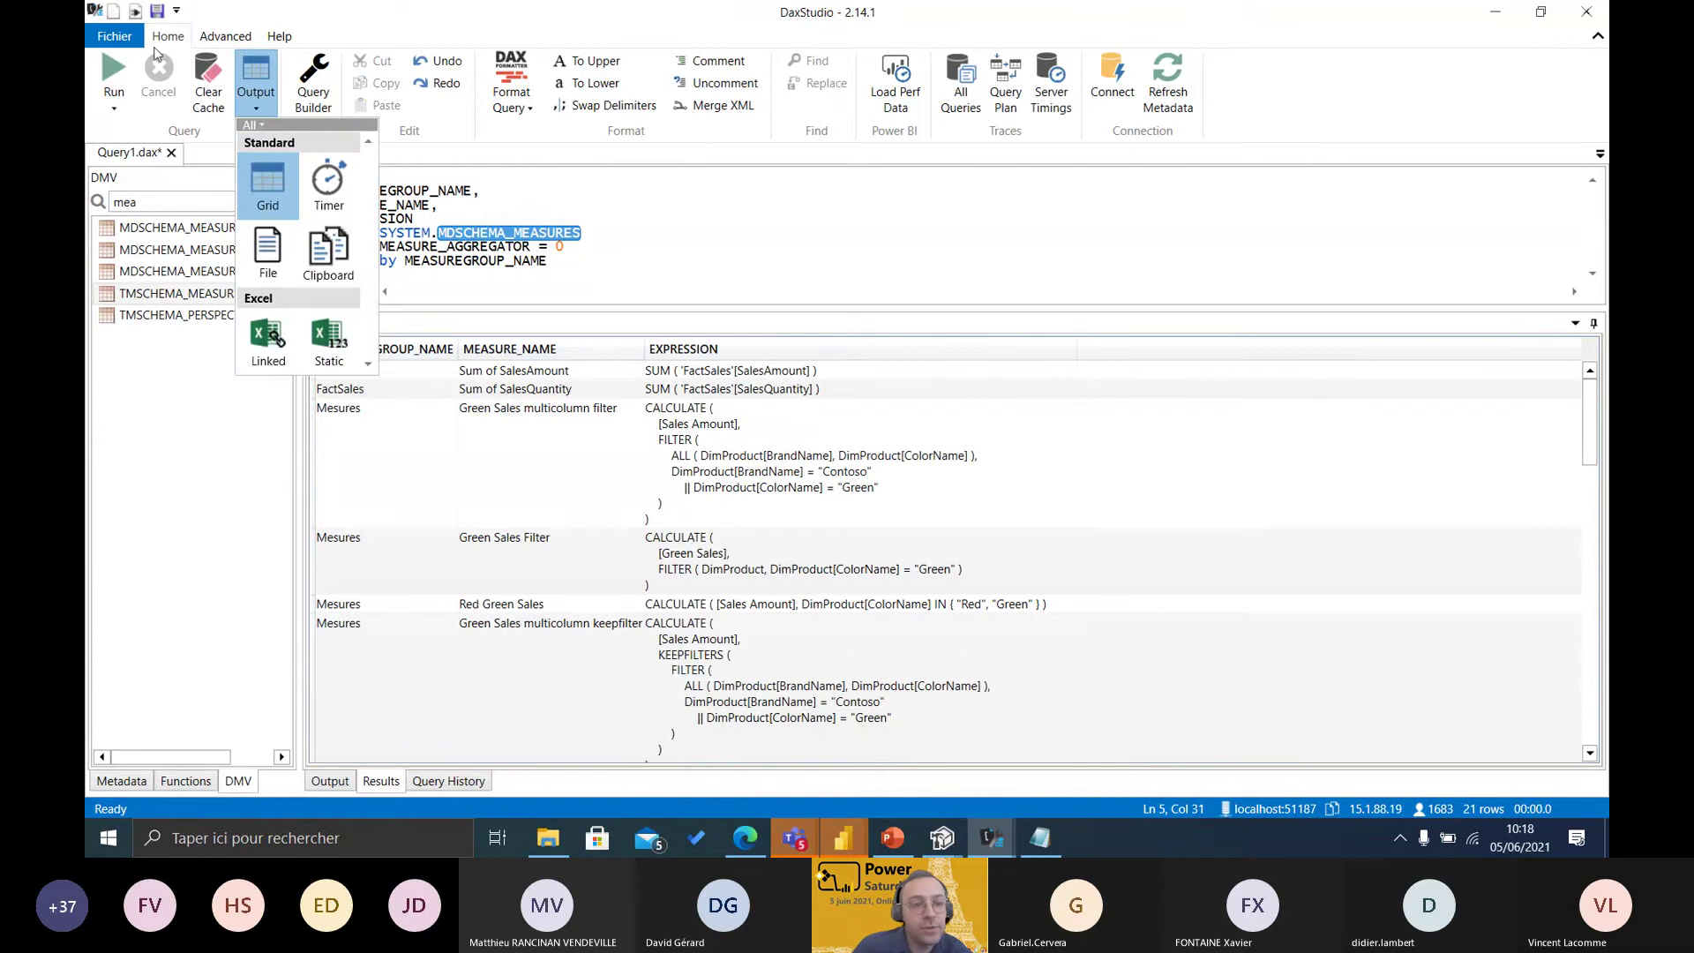
left_click(307, 358)
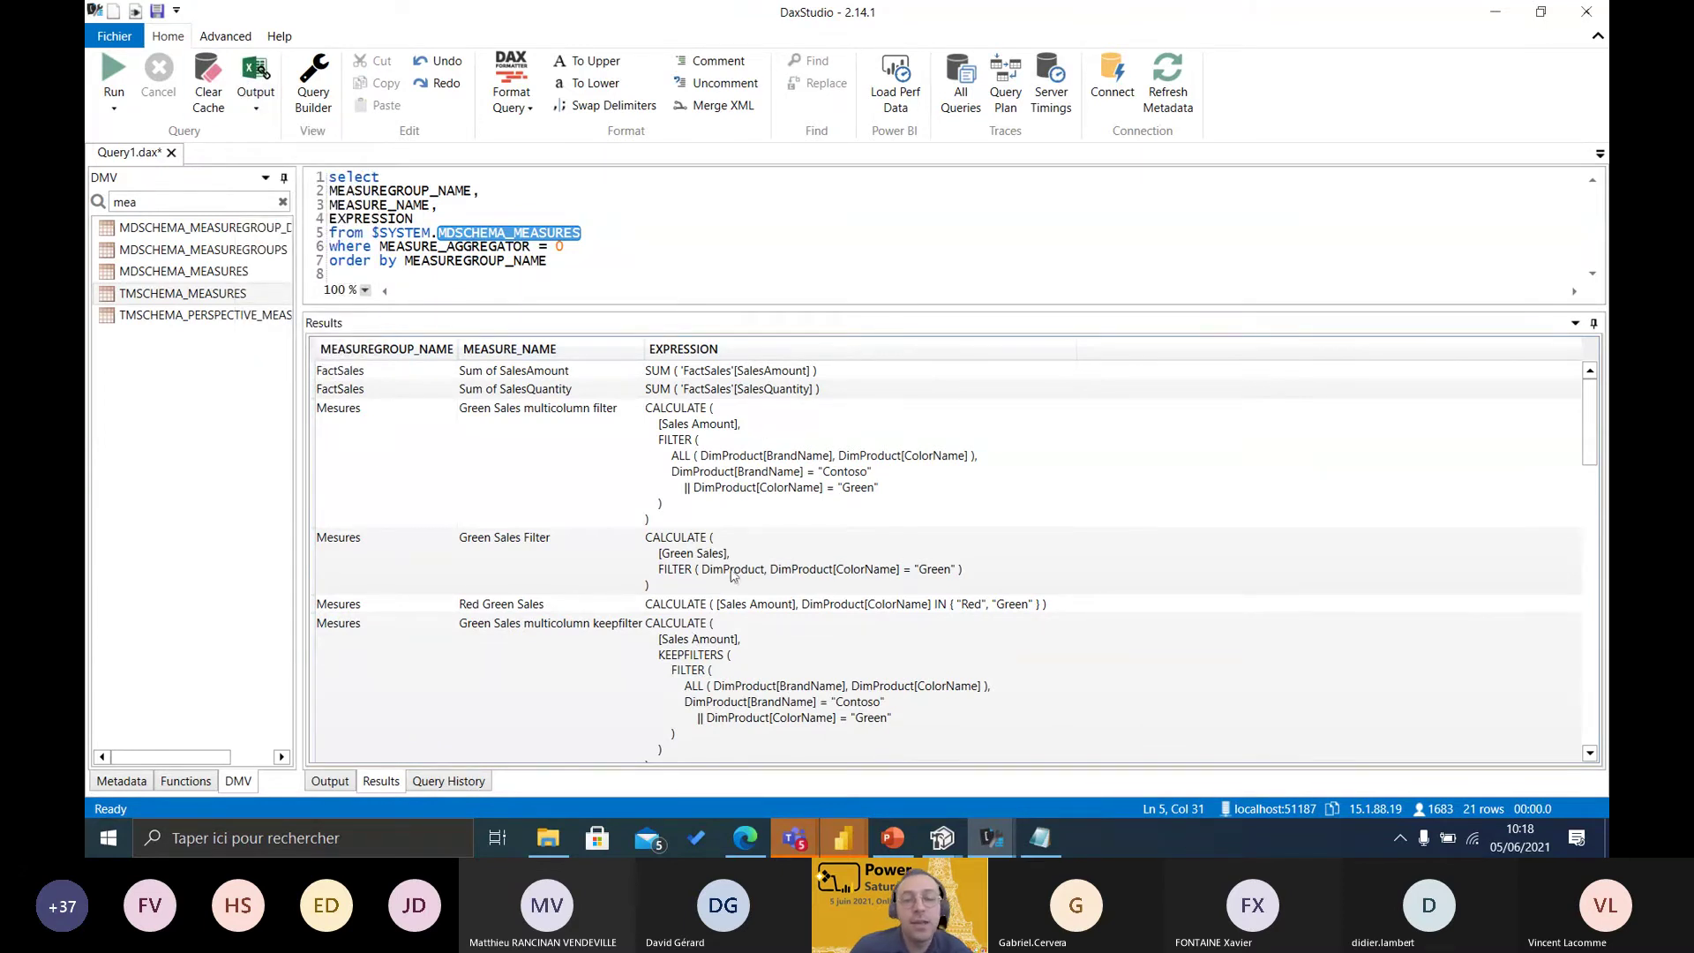
left_click(1494, 9)
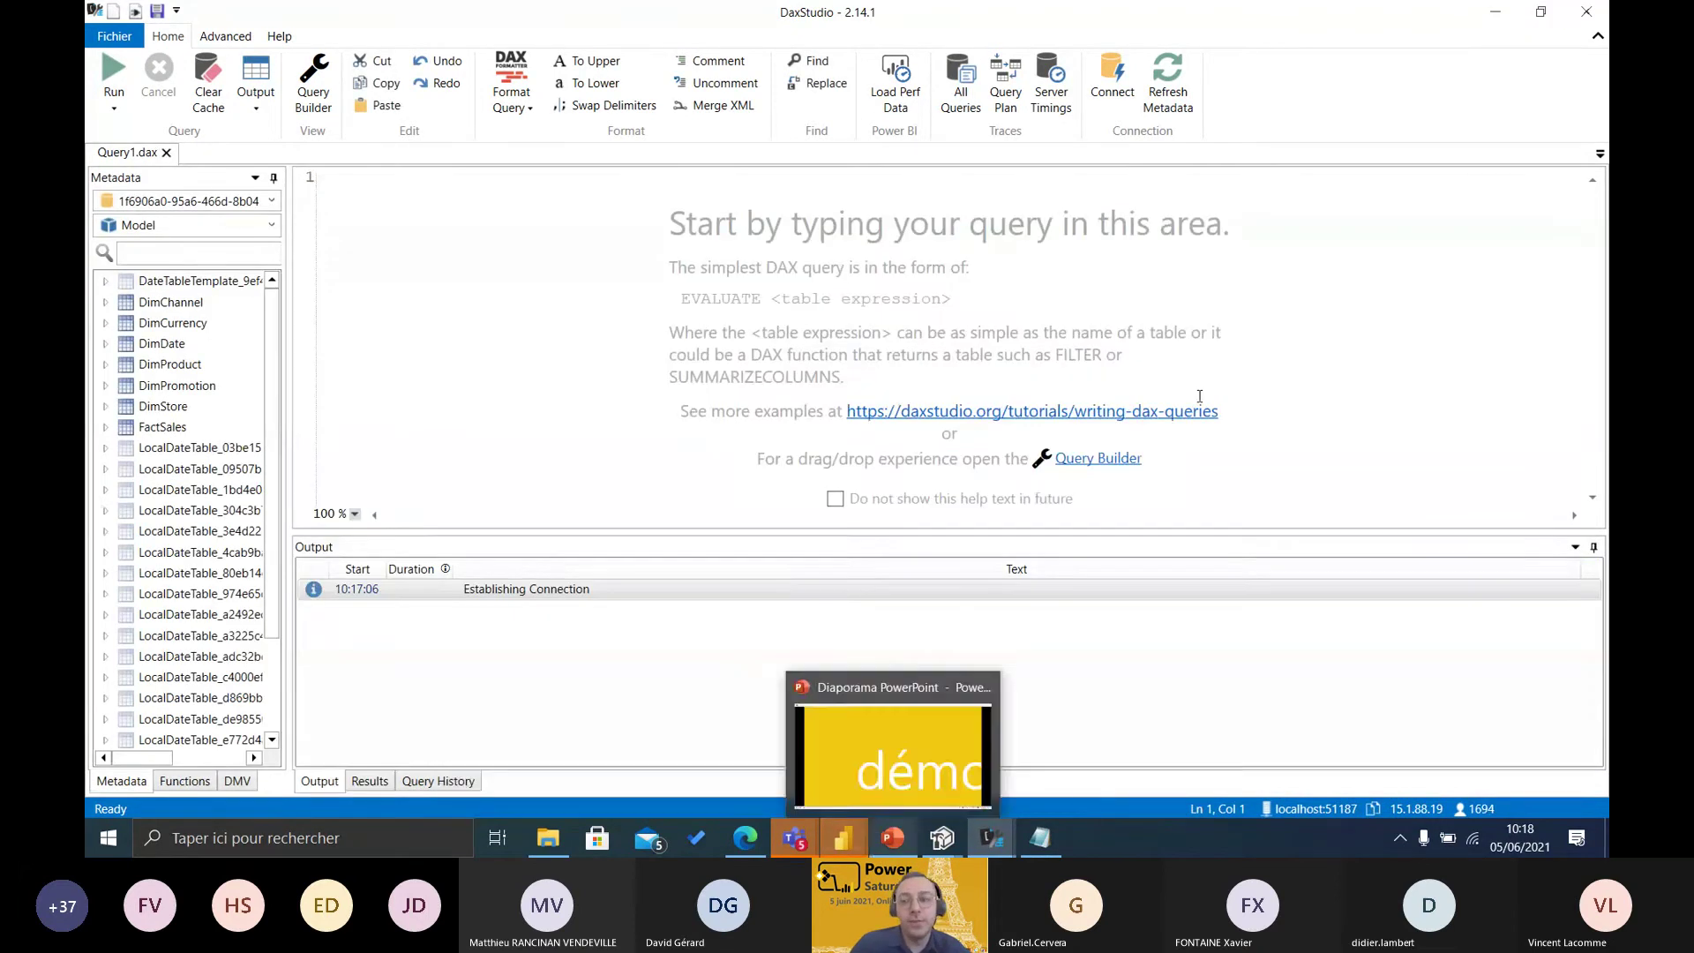
- Close the script in Notepad and switch to the Power Saturday report in Power BI Desktop
left_click(1040, 838)
left_click(918, 69)
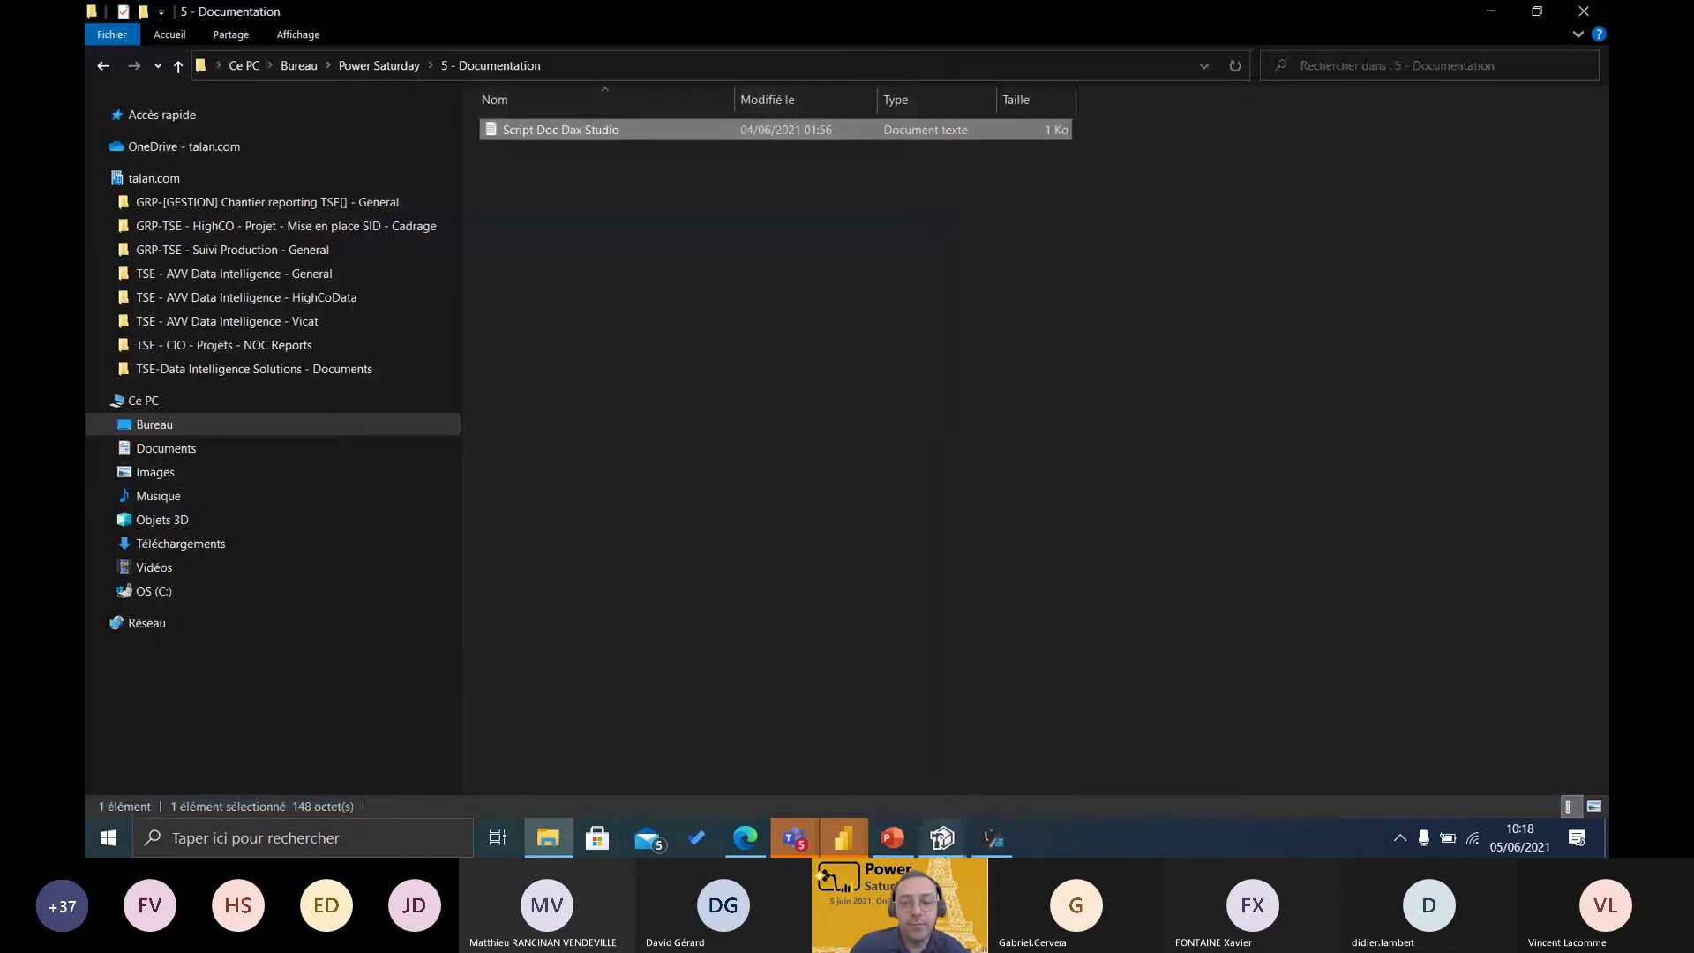
mouse_move(823, 840)
left_click(957, 745)
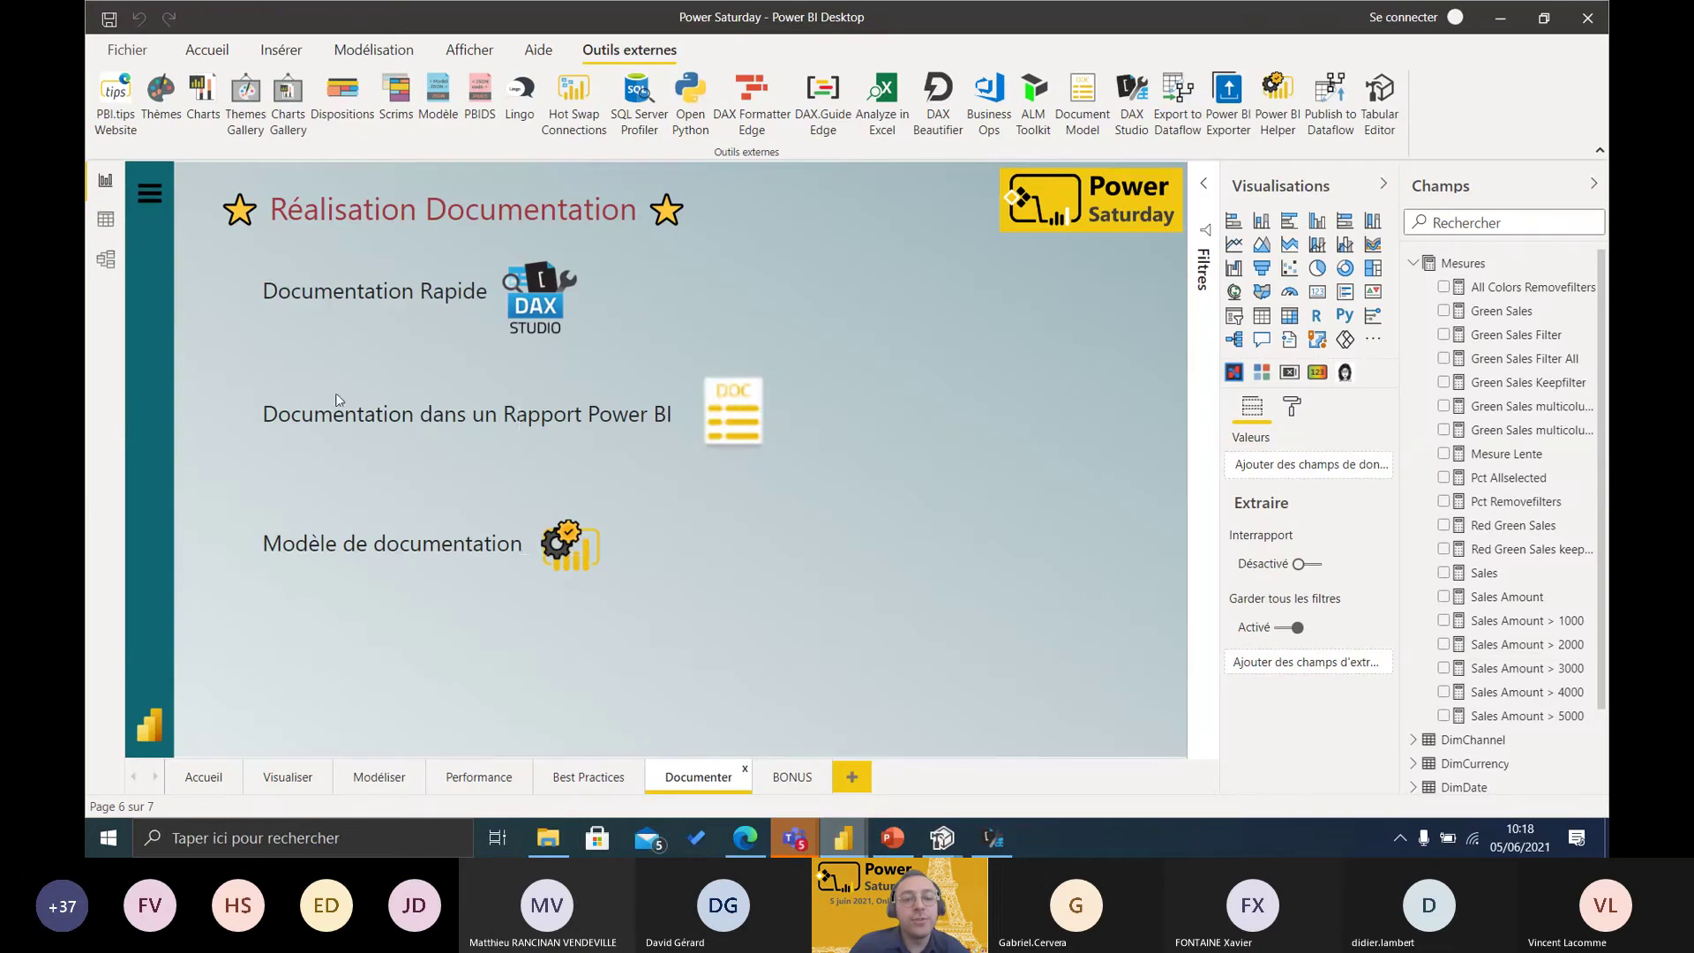
- Launch the Document Model external tool and choose option 1 to open the documentation in Power BI
left_click(1079, 112)
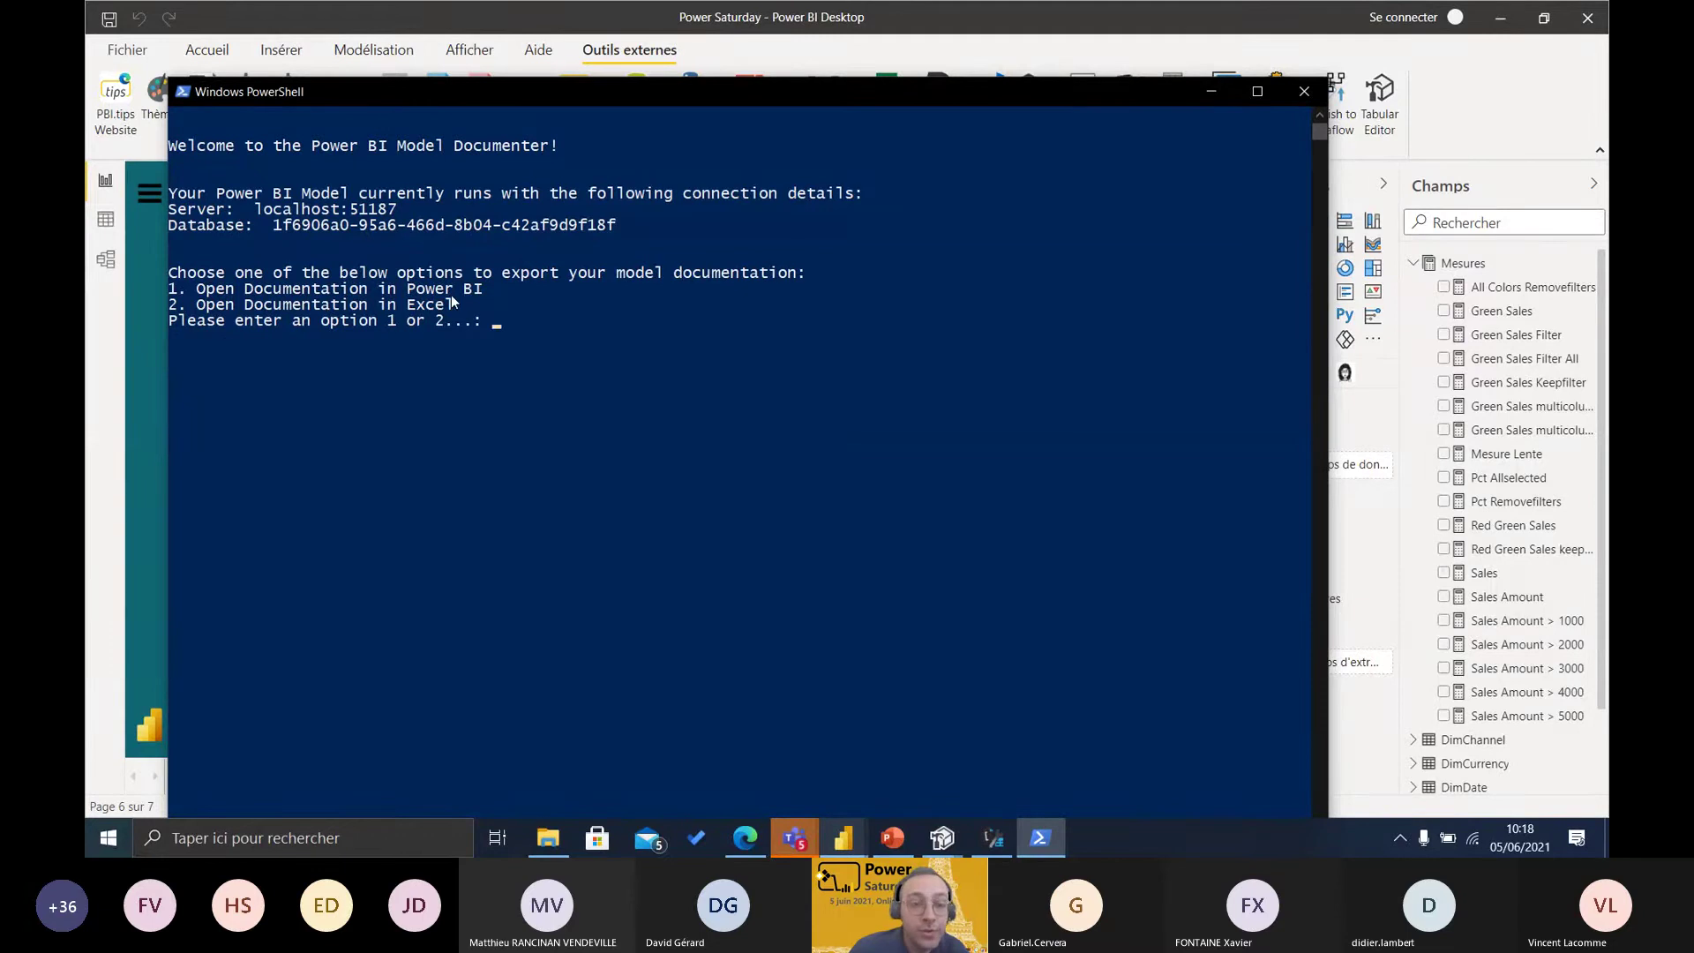
type("1")
key("Return")
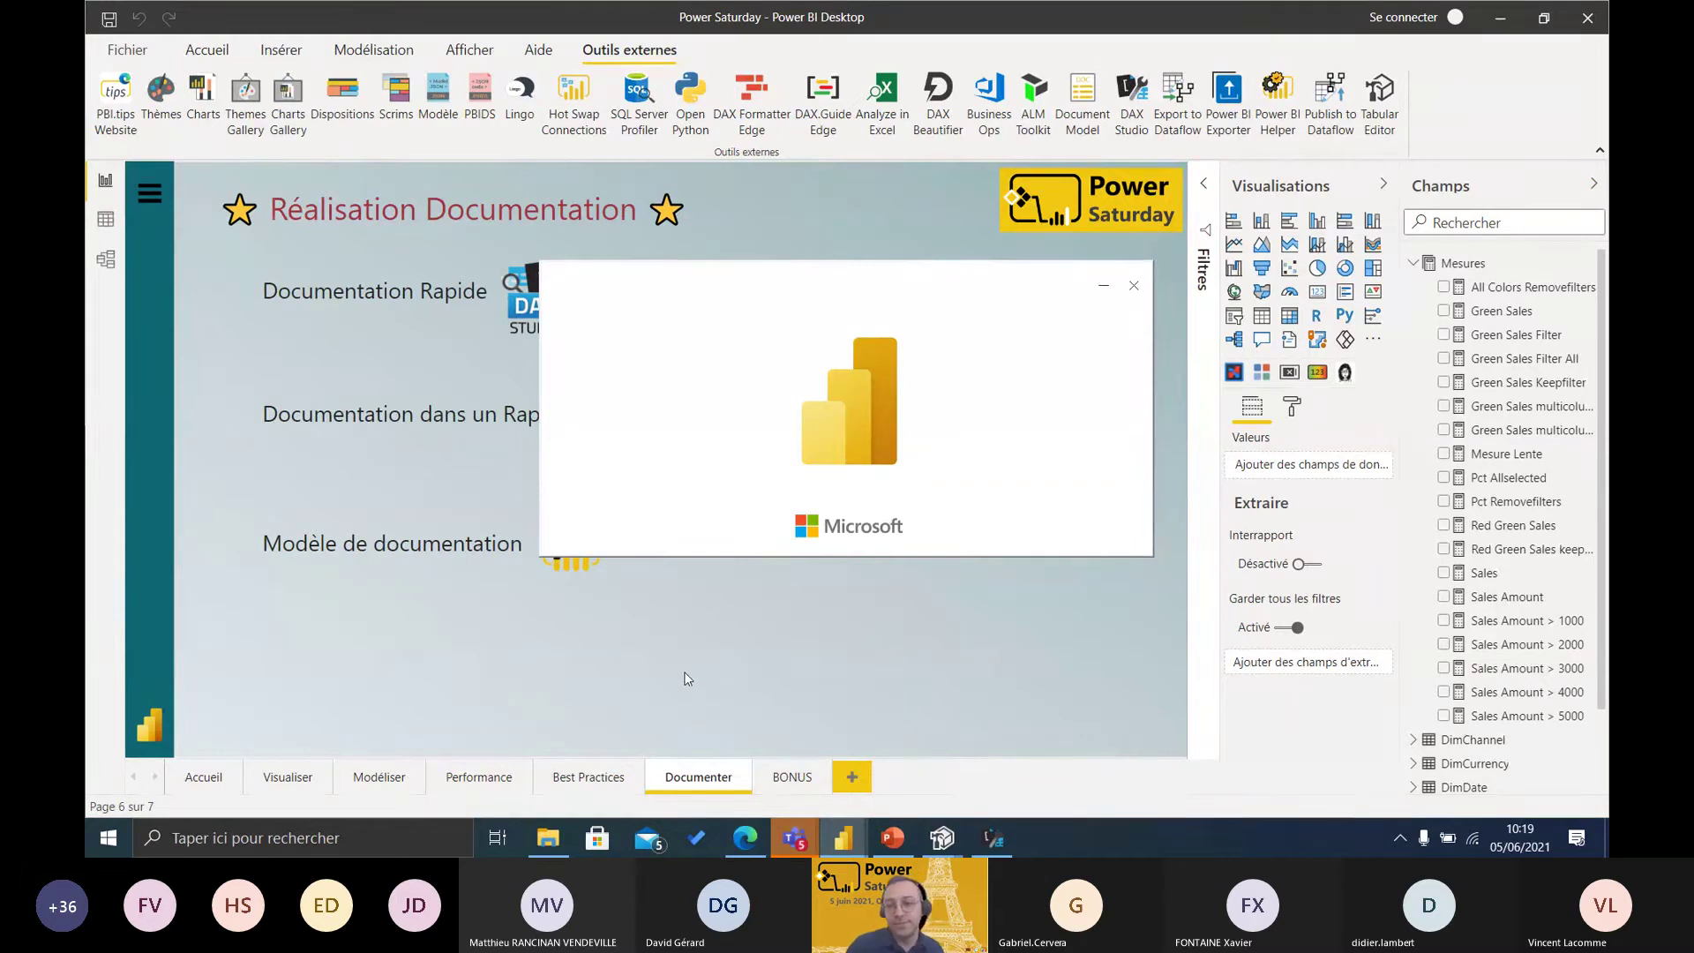
- Close Tabular Editor and open Power BI Helper, leaving its window minimized
mouse_move(943, 838)
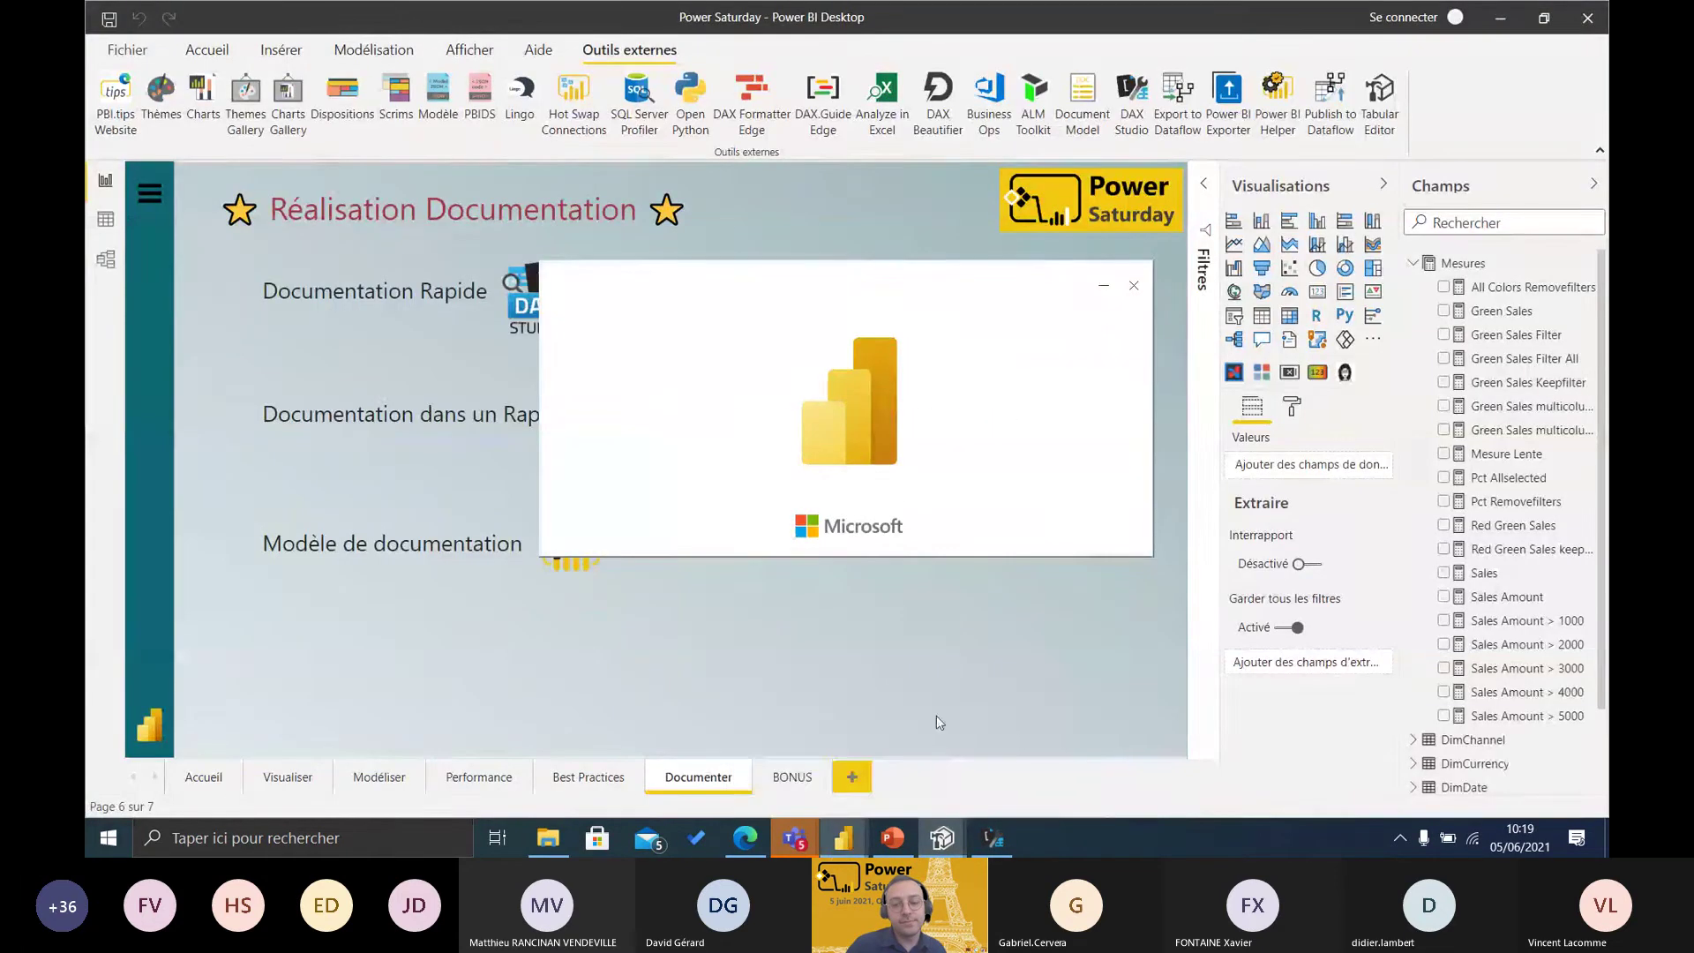
left_click(1036, 744)
left_click(924, 486)
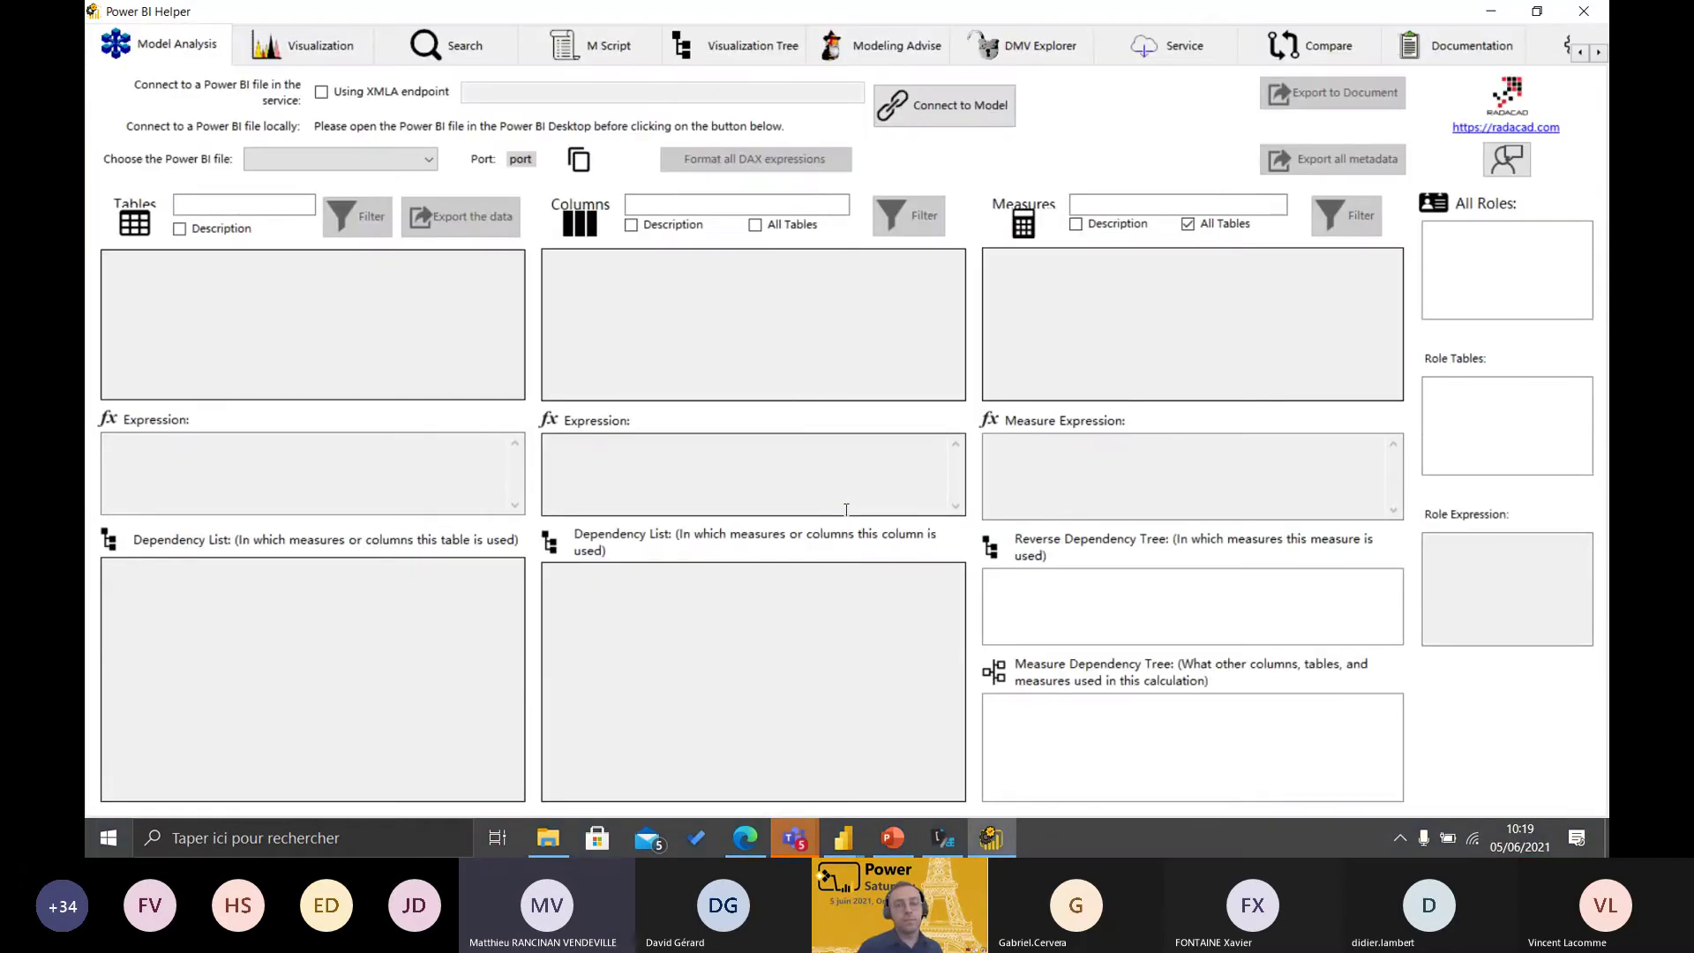
left_click(1495, 14)
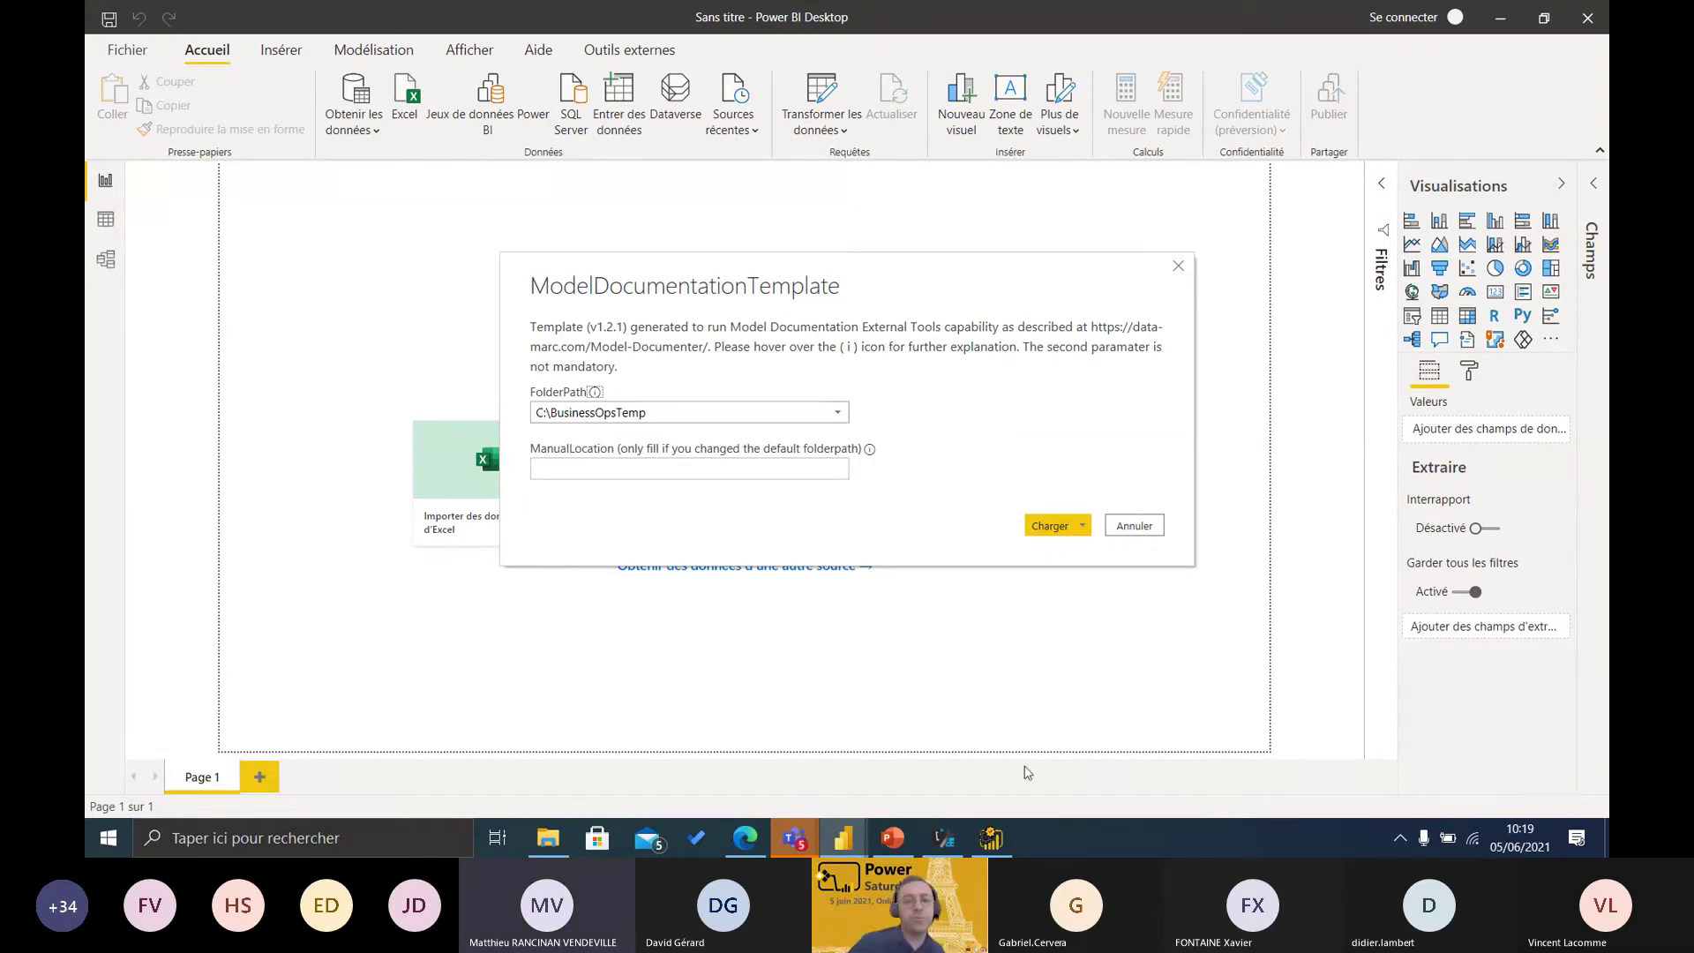
- Load the model documentation template from C:\BusinessOpsTemp, approving the first native query and connecting with the default or custom credentials option
left_click(1050, 527)
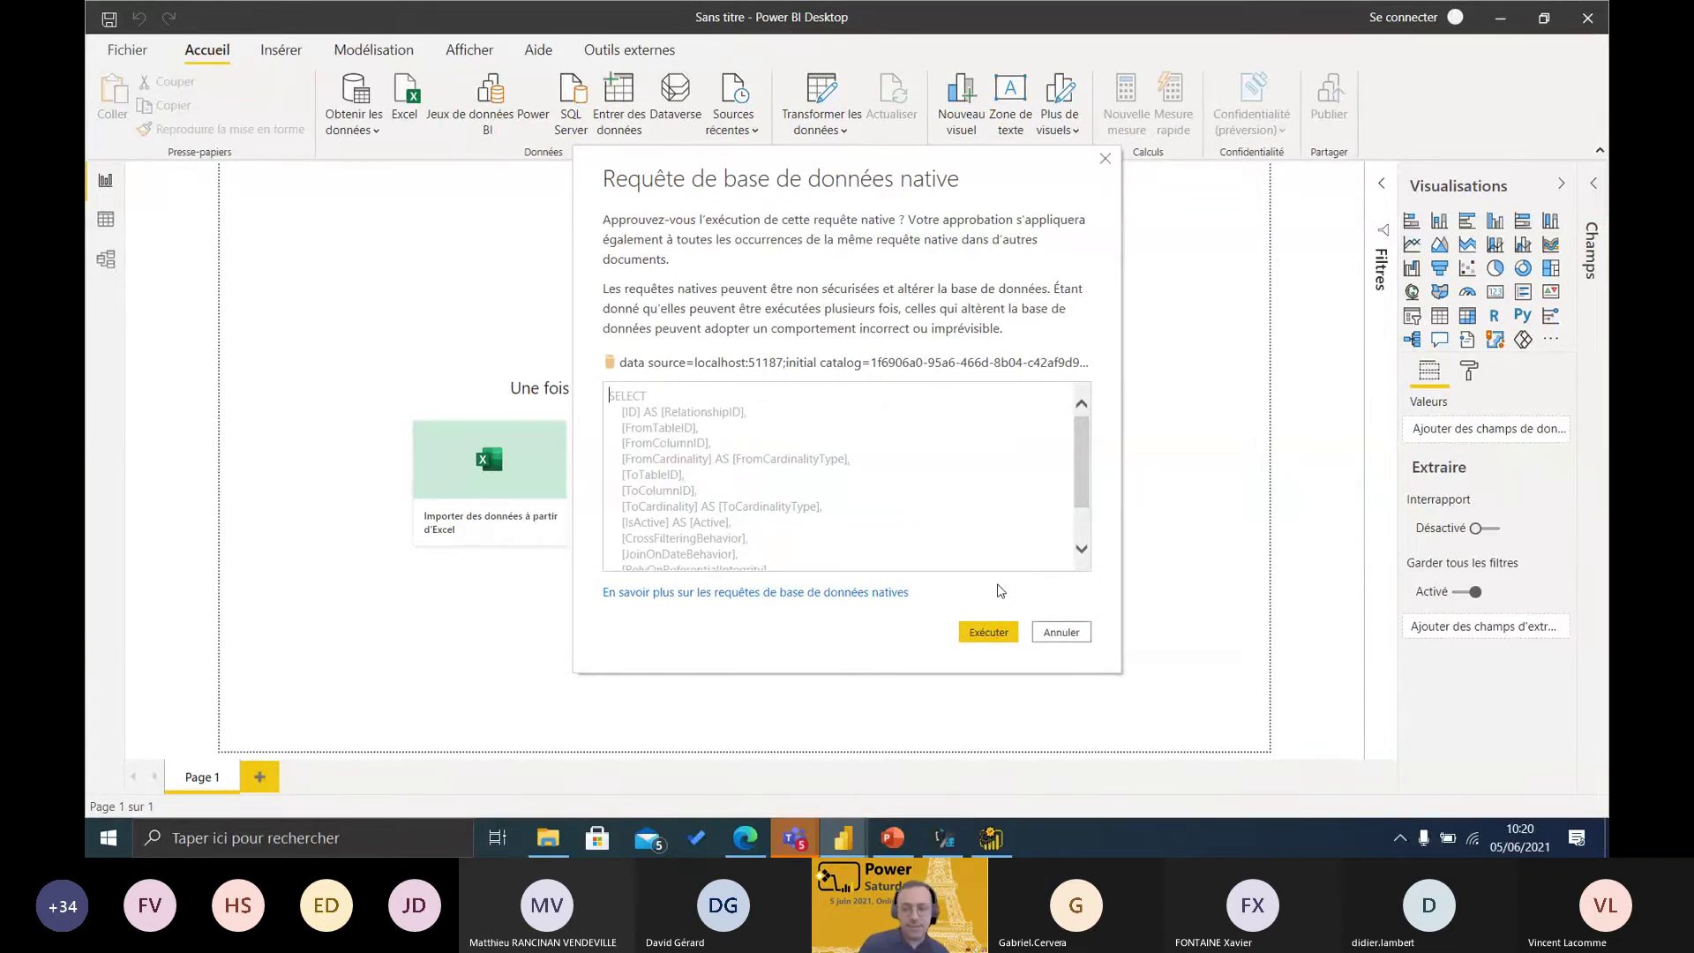
left_click(994, 630)
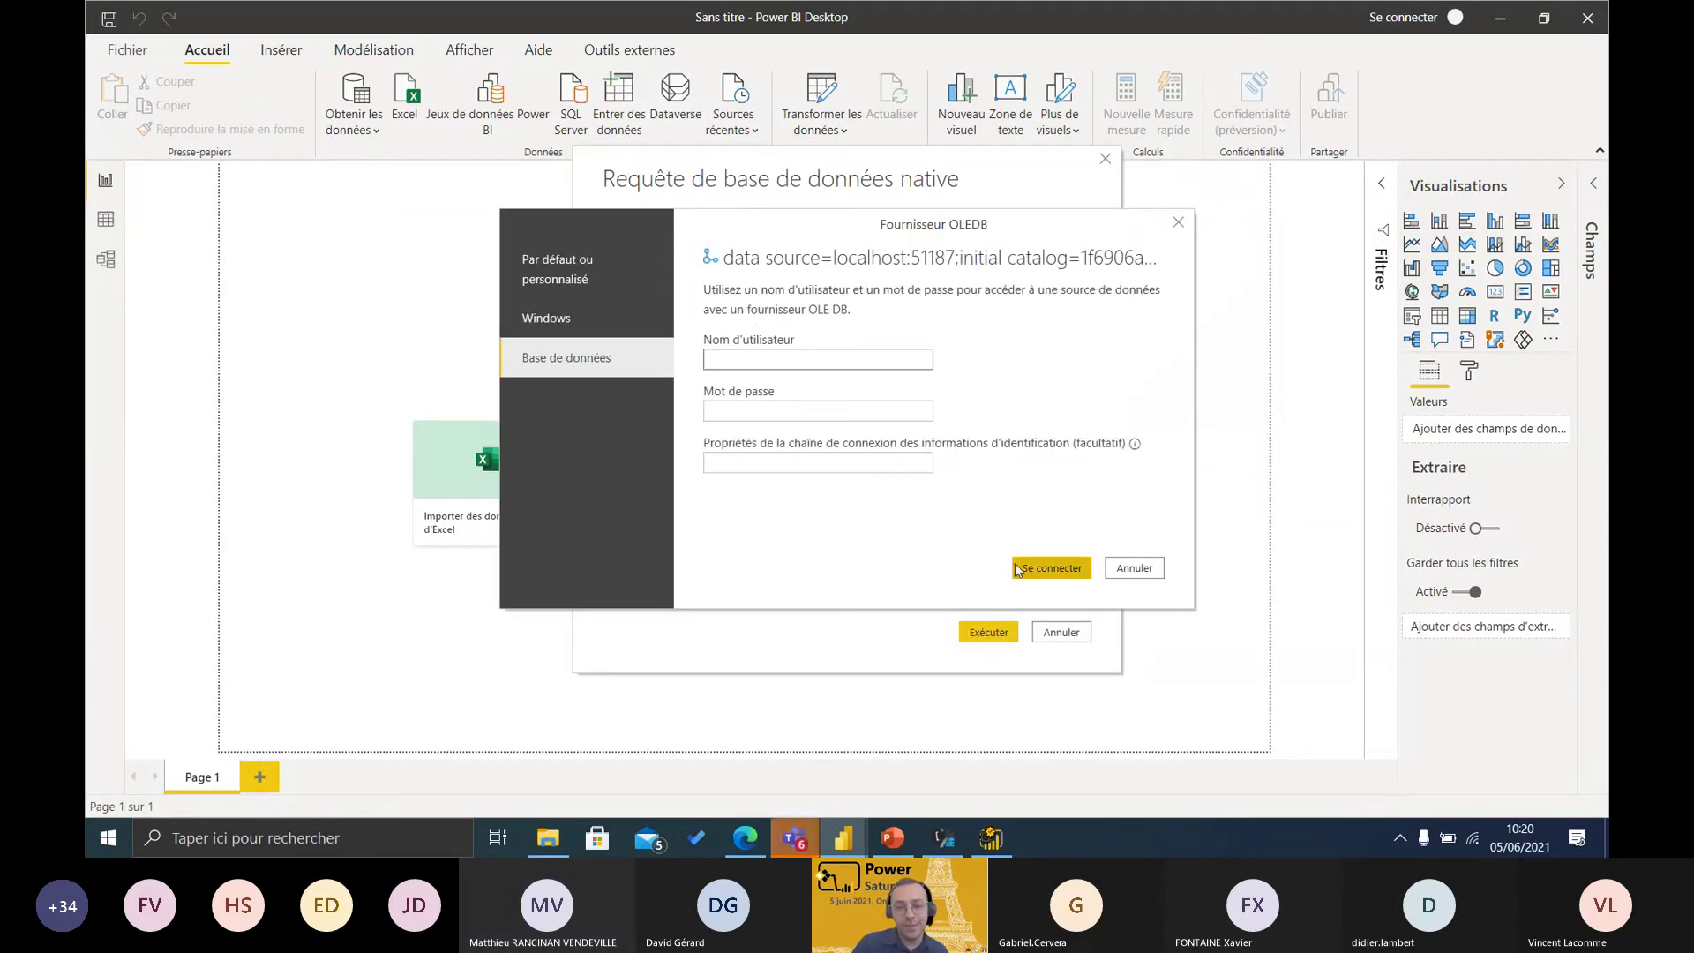
left_click(1028, 563)
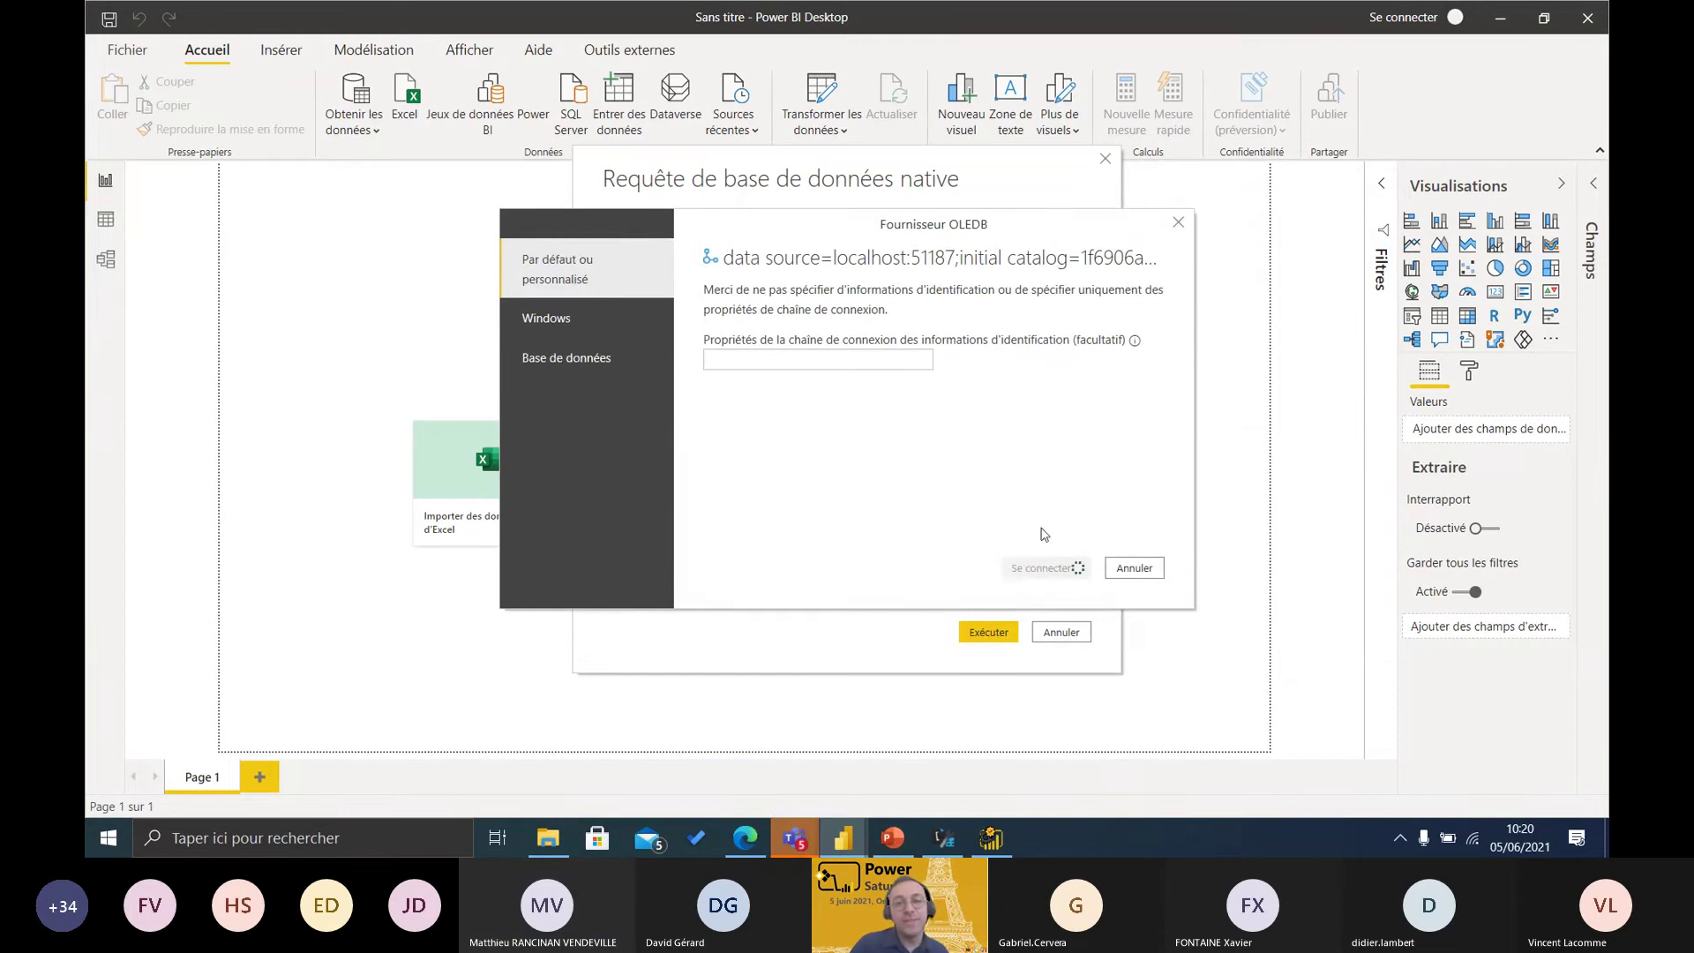
left_click(988, 631)
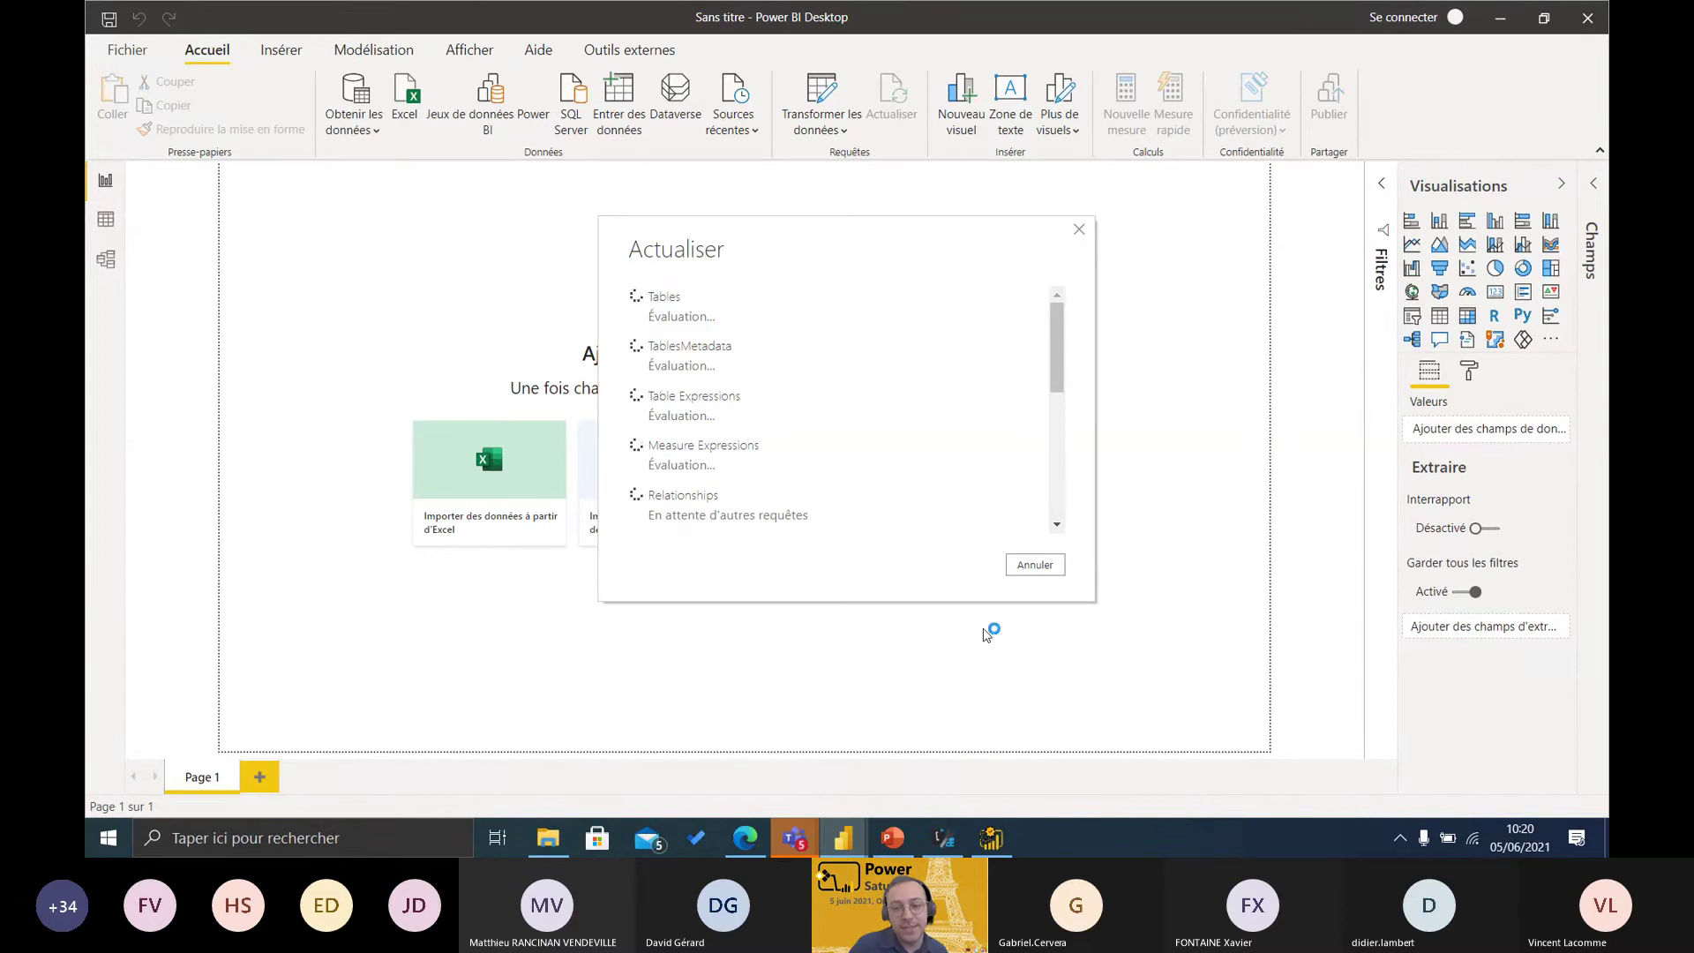
- Approve the remaining native database queries so the documentation tables load
left_click(988, 632)
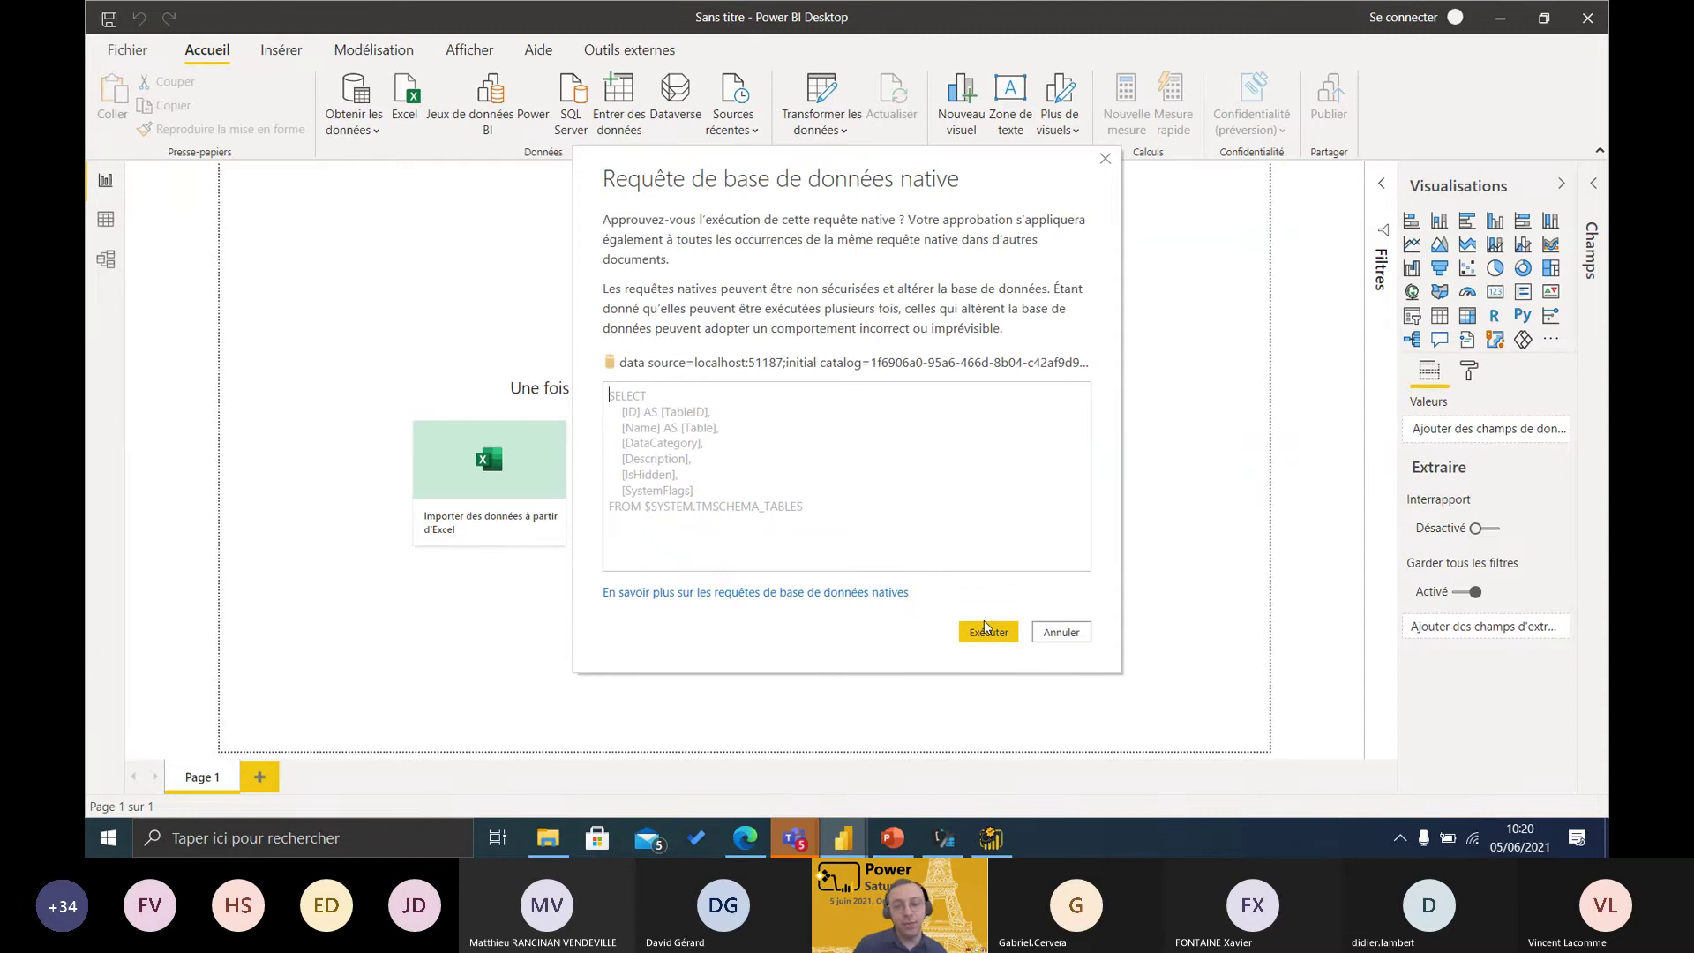
left_click(987, 630)
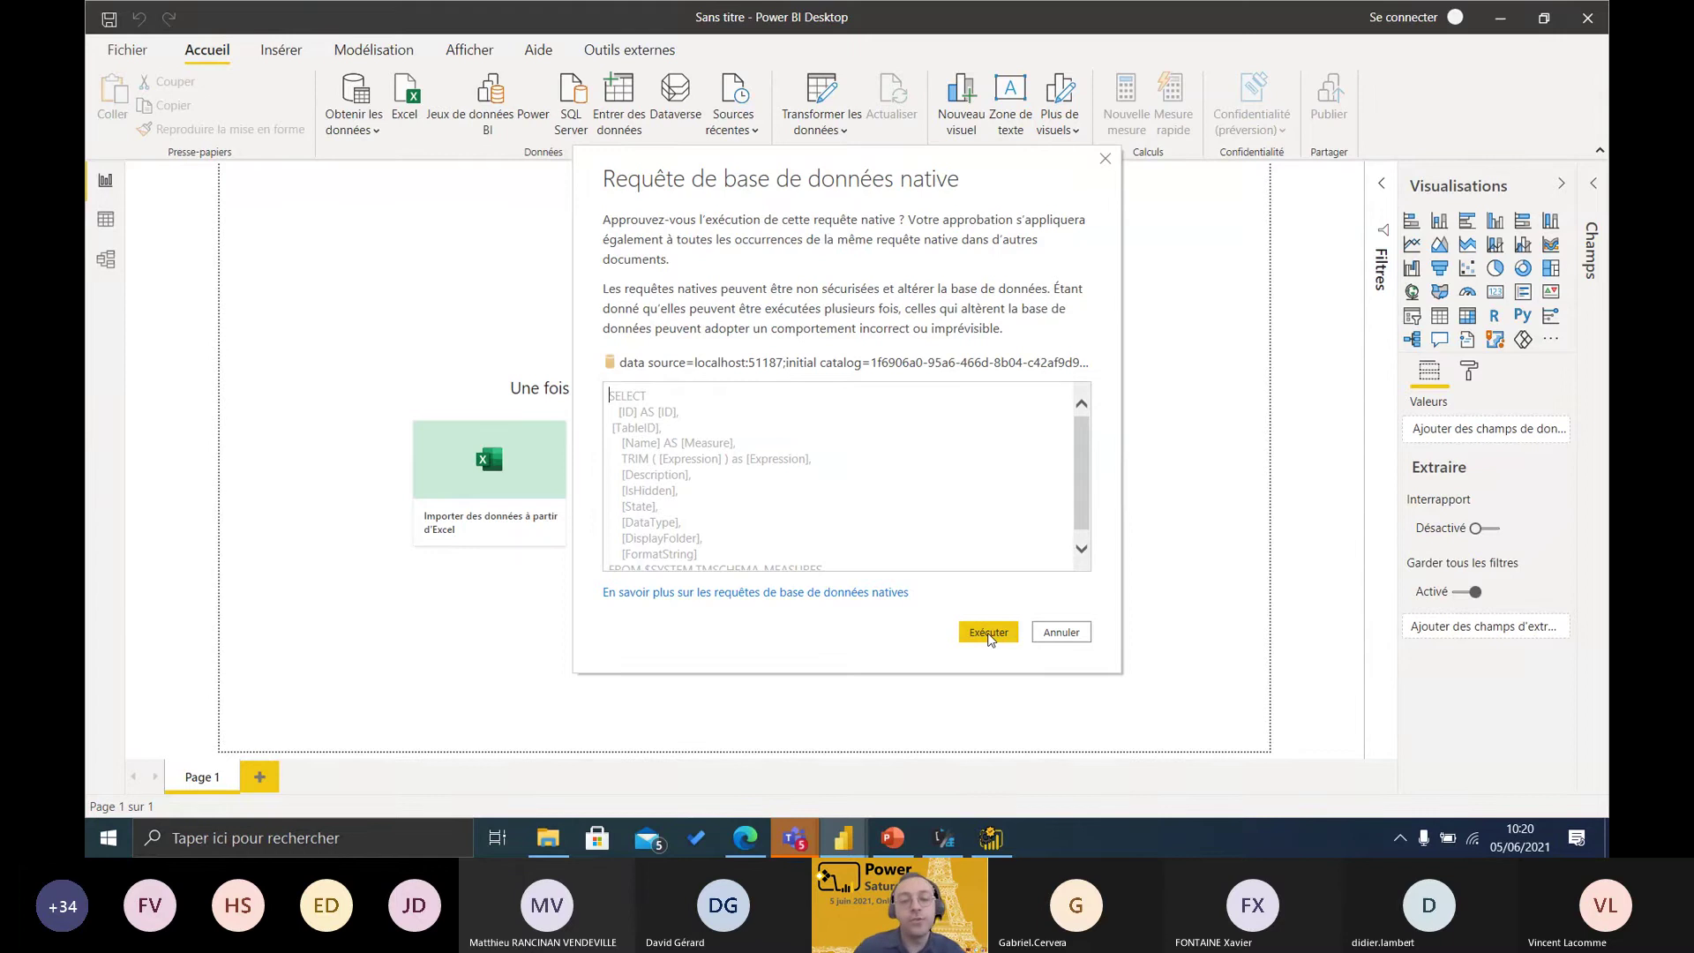
left_click(988, 633)
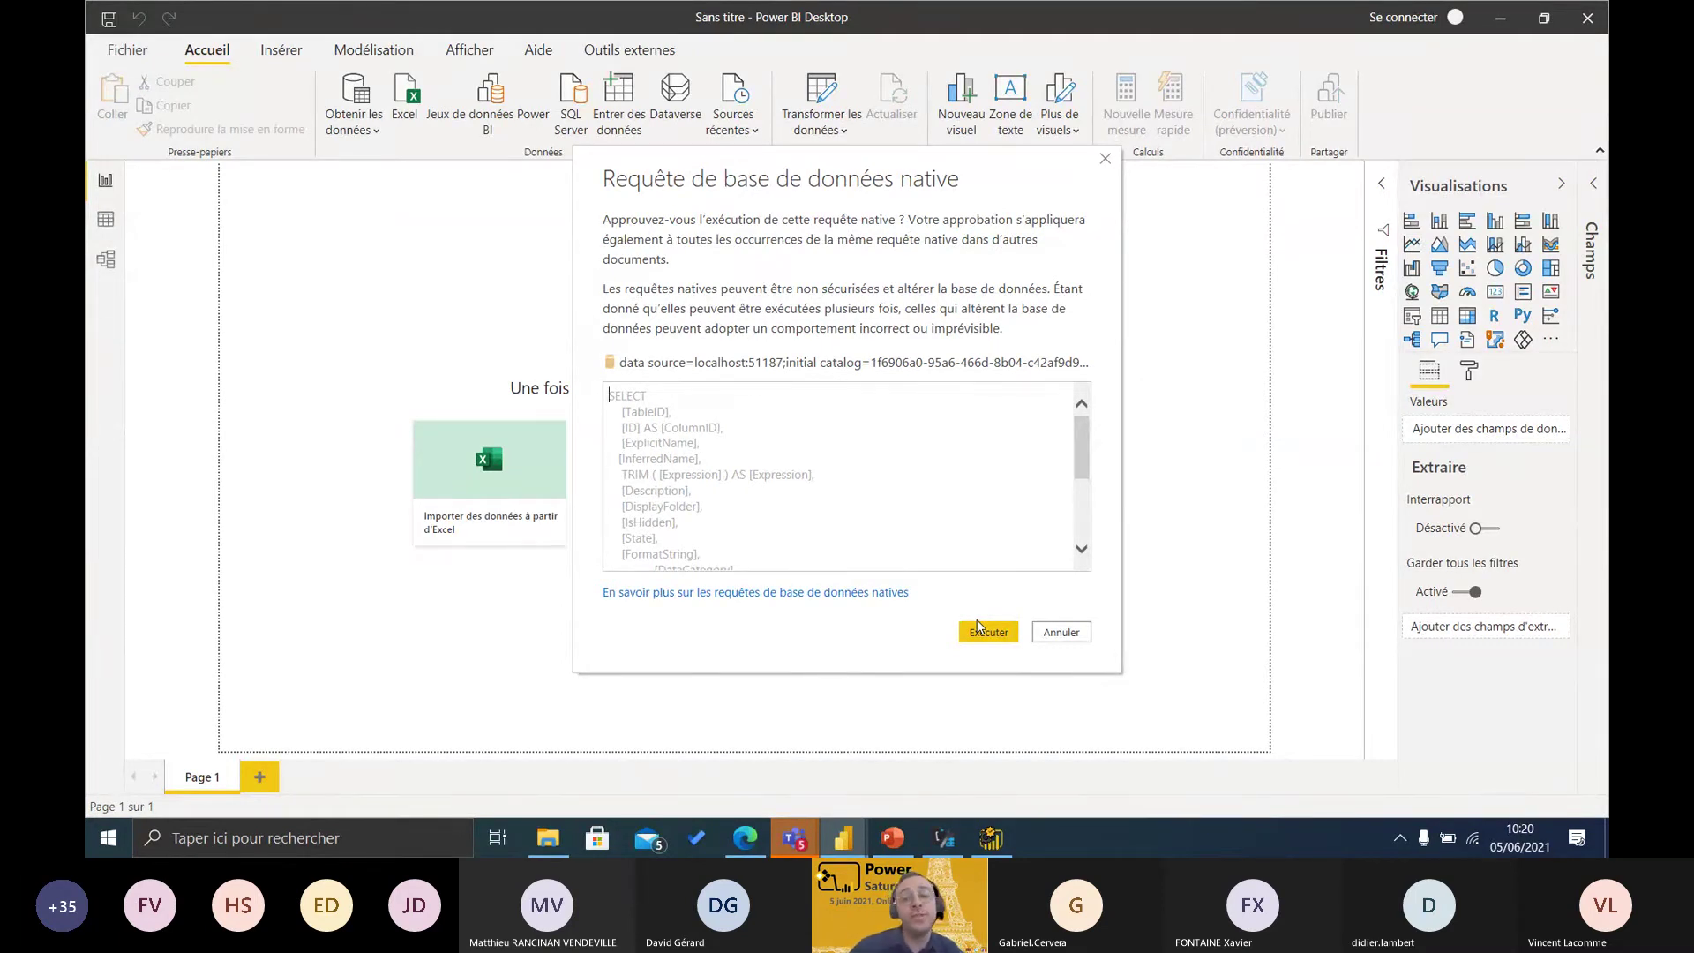
left_click(989, 633)
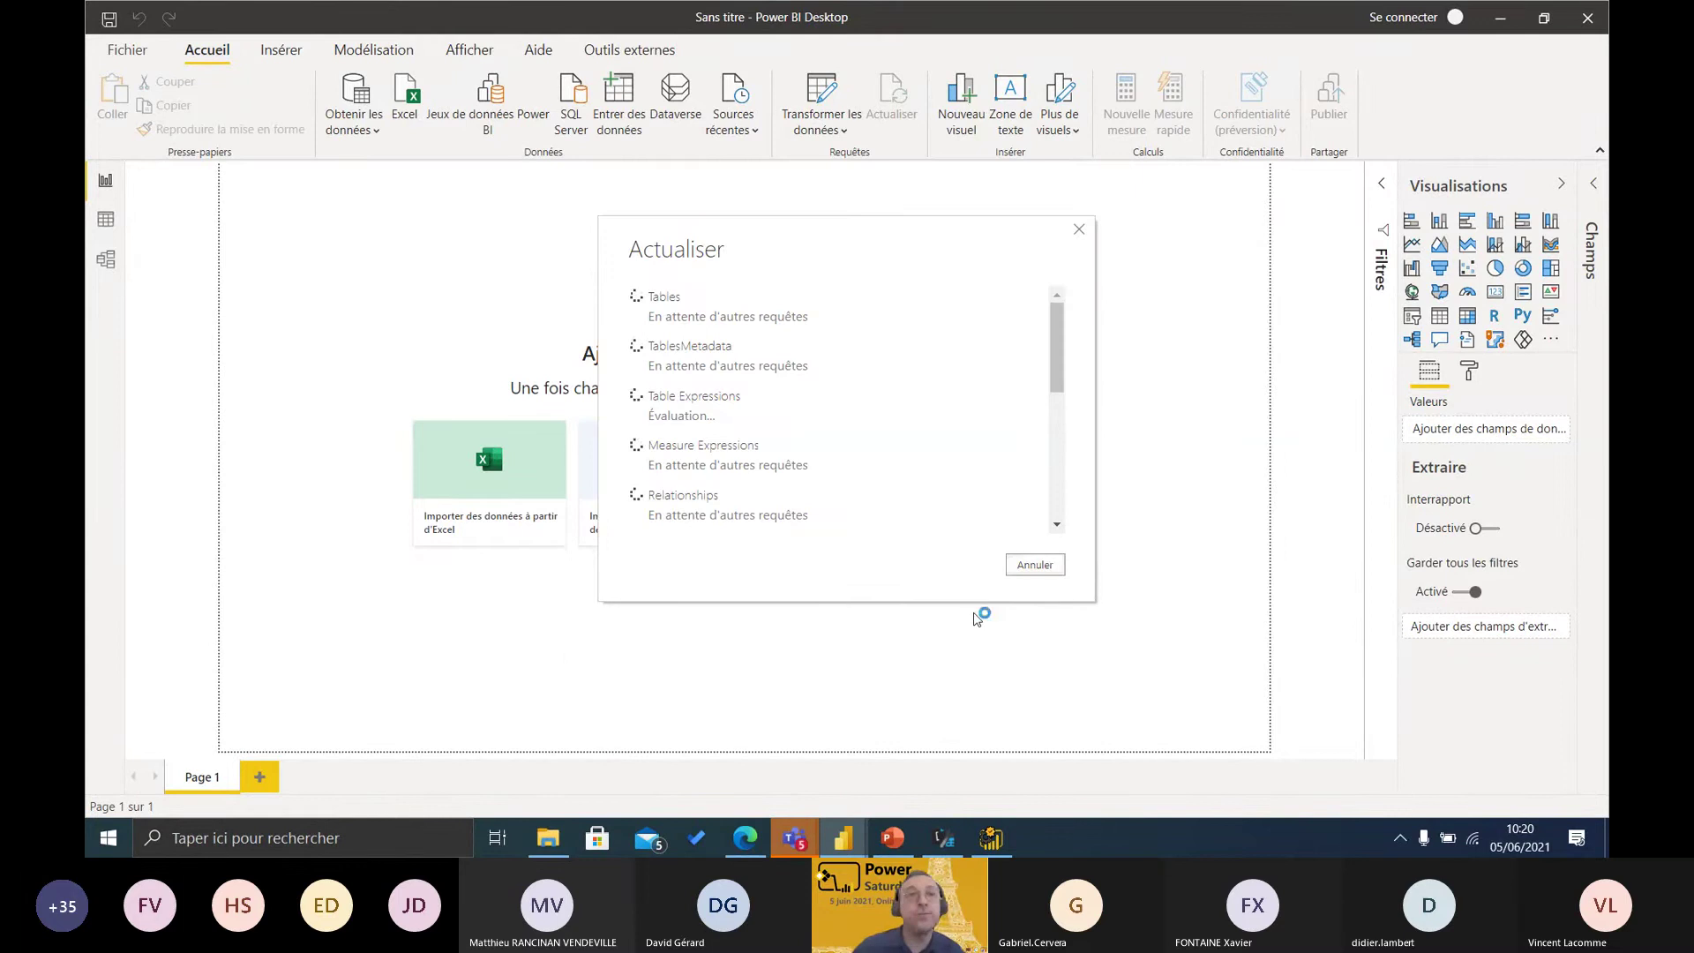
left_click(977, 632)
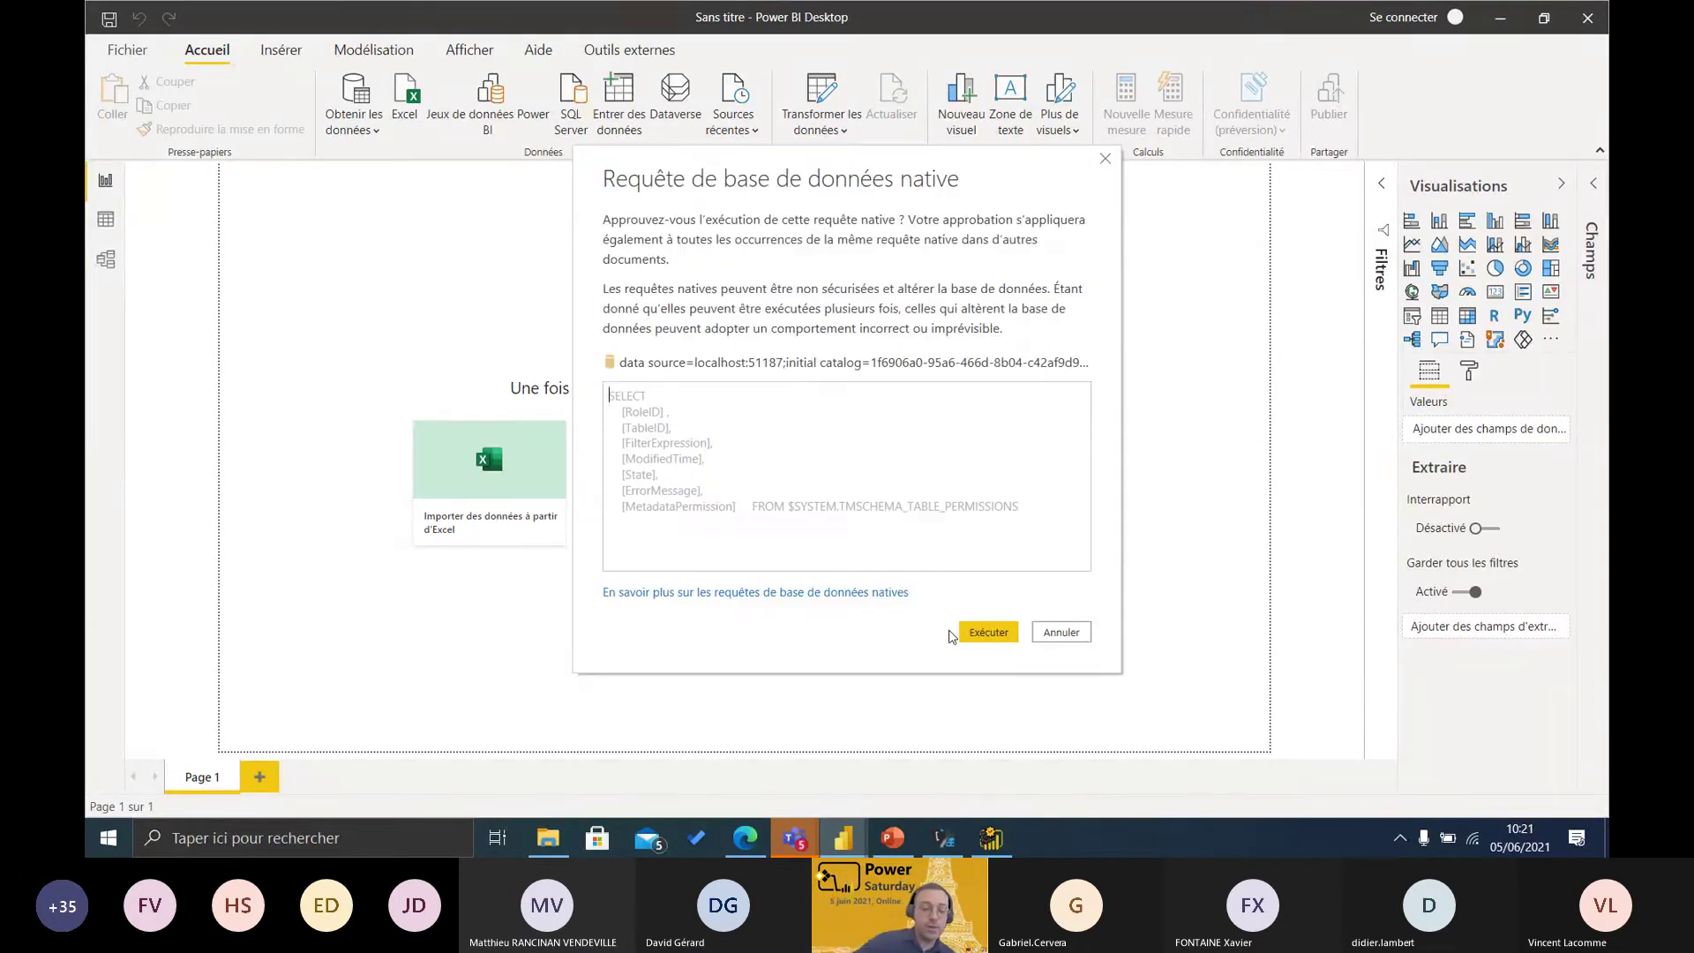
left_click(983, 634)
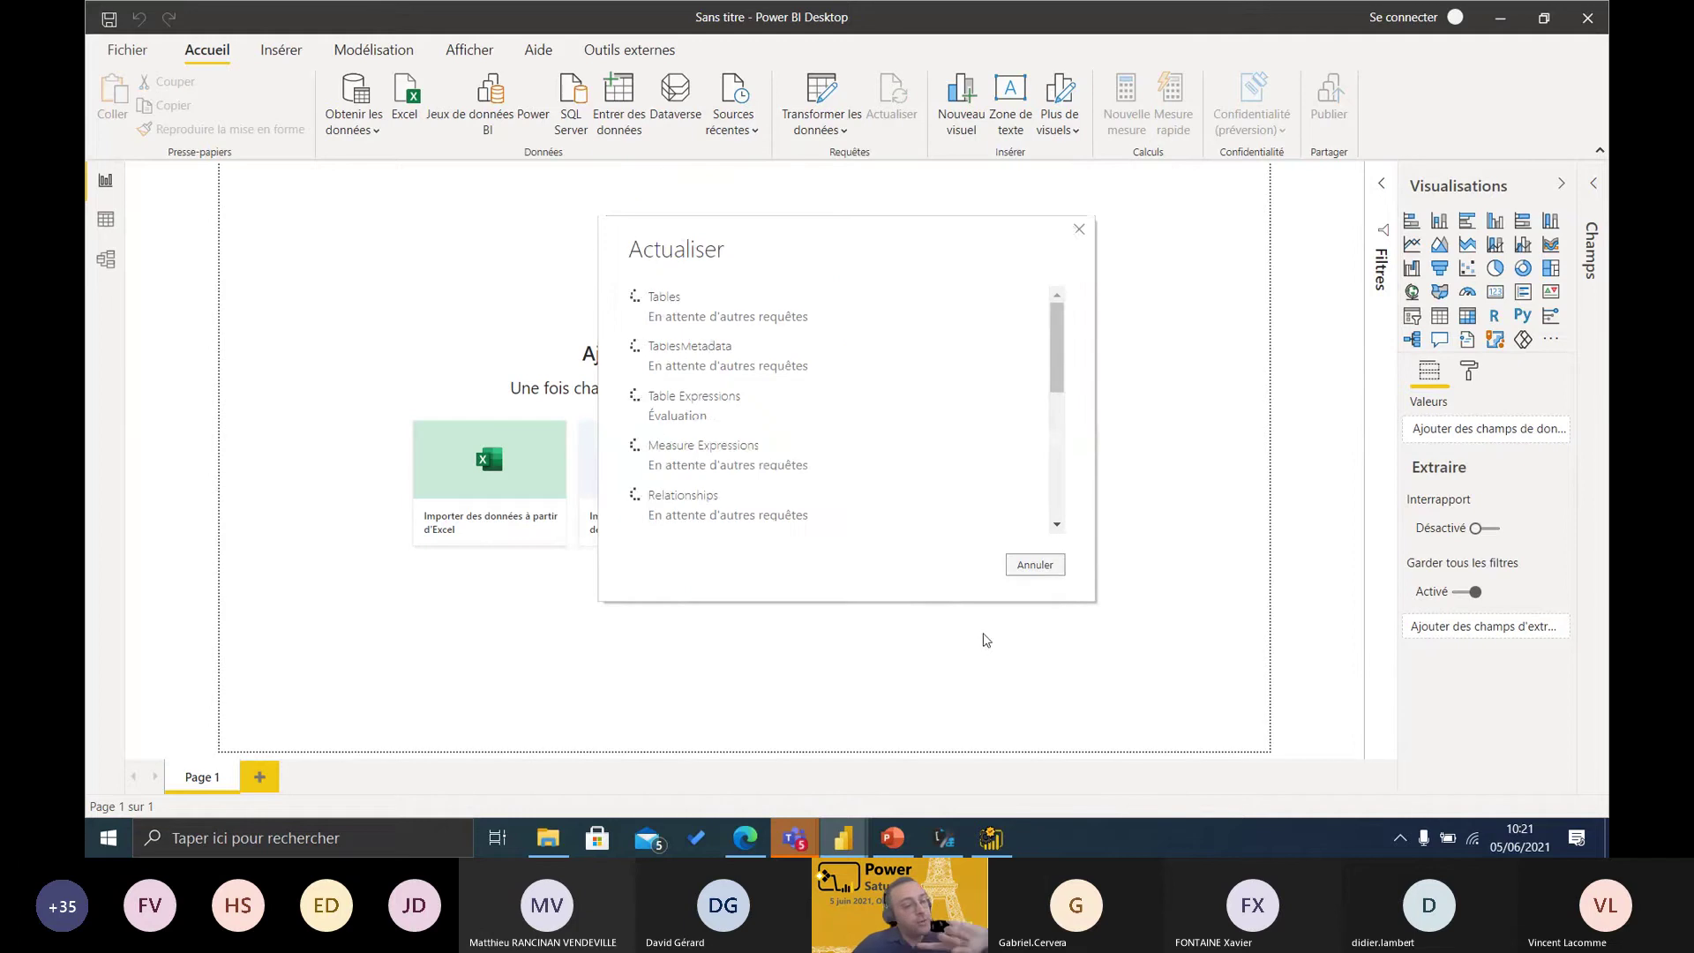
left_click(986, 639)
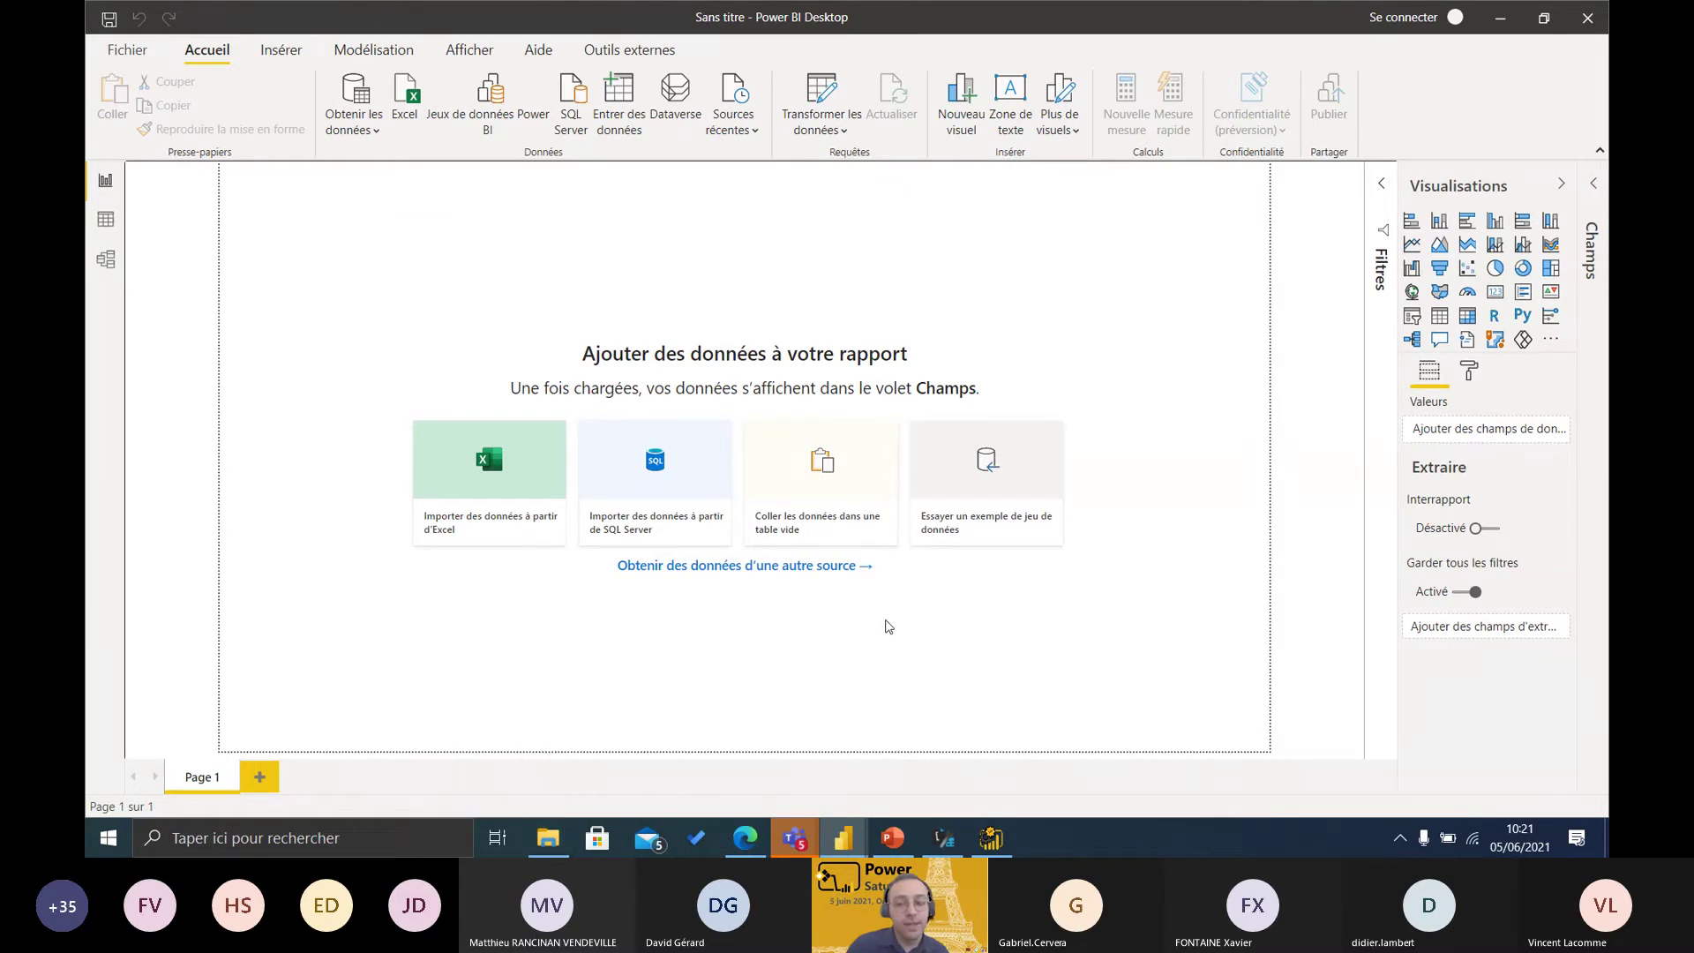
- Browse the Power Saturday, 5 - Documentation and Documents folders in File Explorer, and return to the untitled documentation report in Power BI Desktop
mouse_move(569, 838)
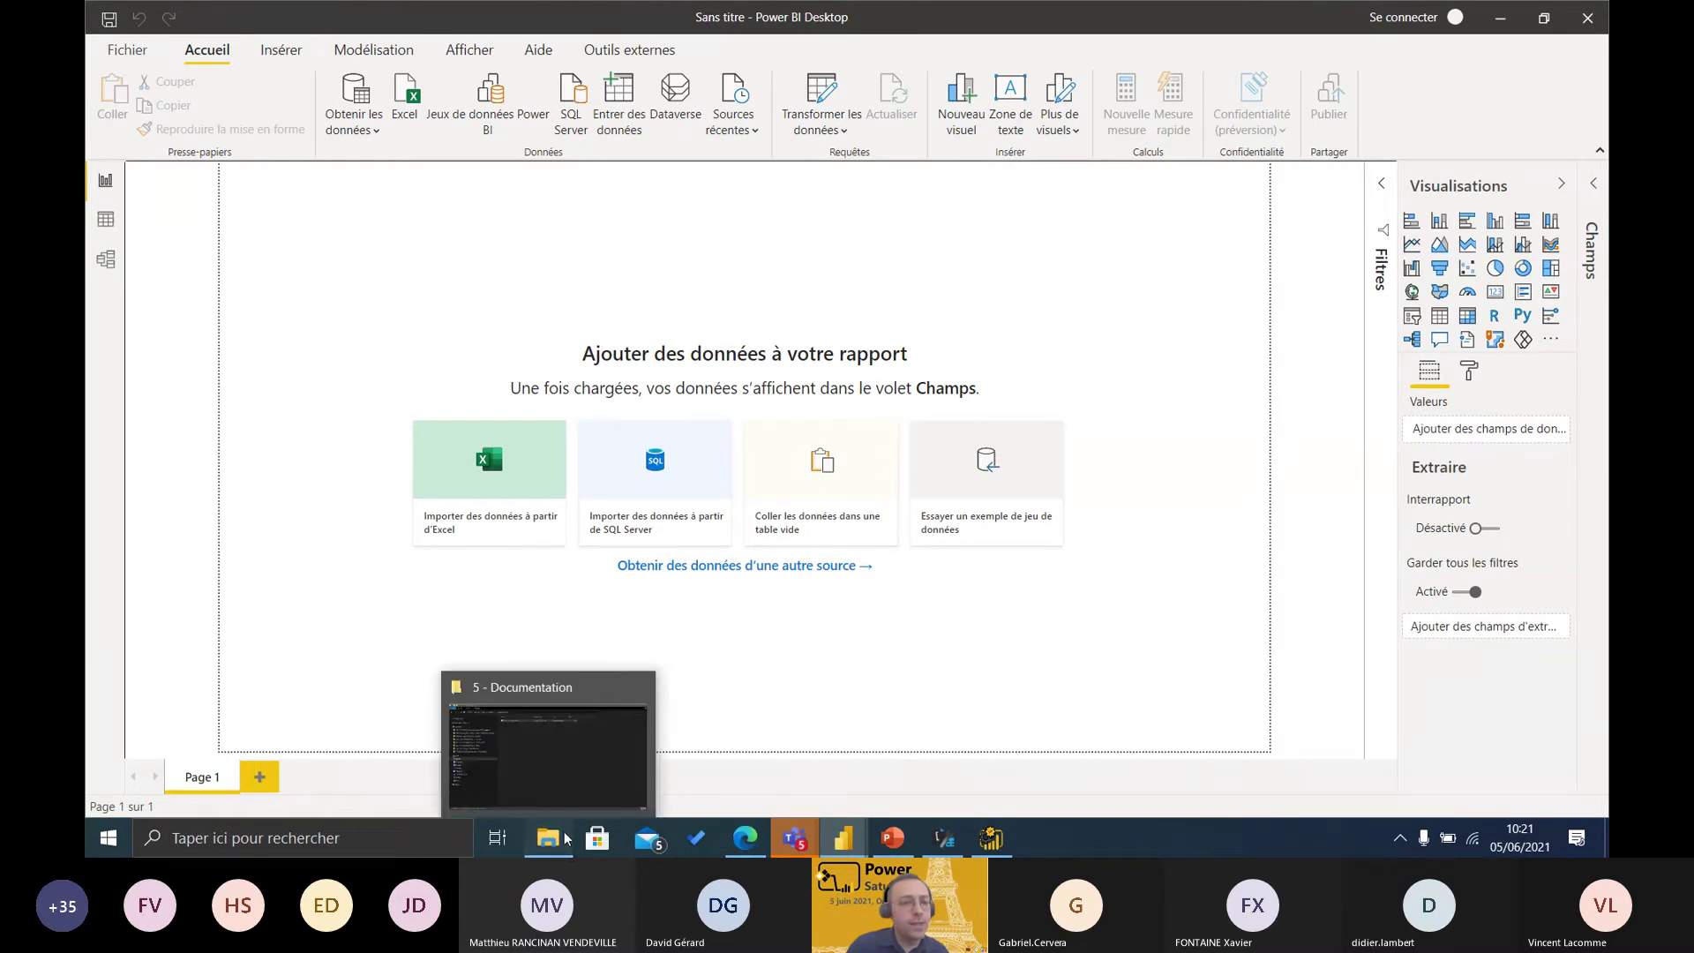
left_click(568, 839)
left_click(299, 65)
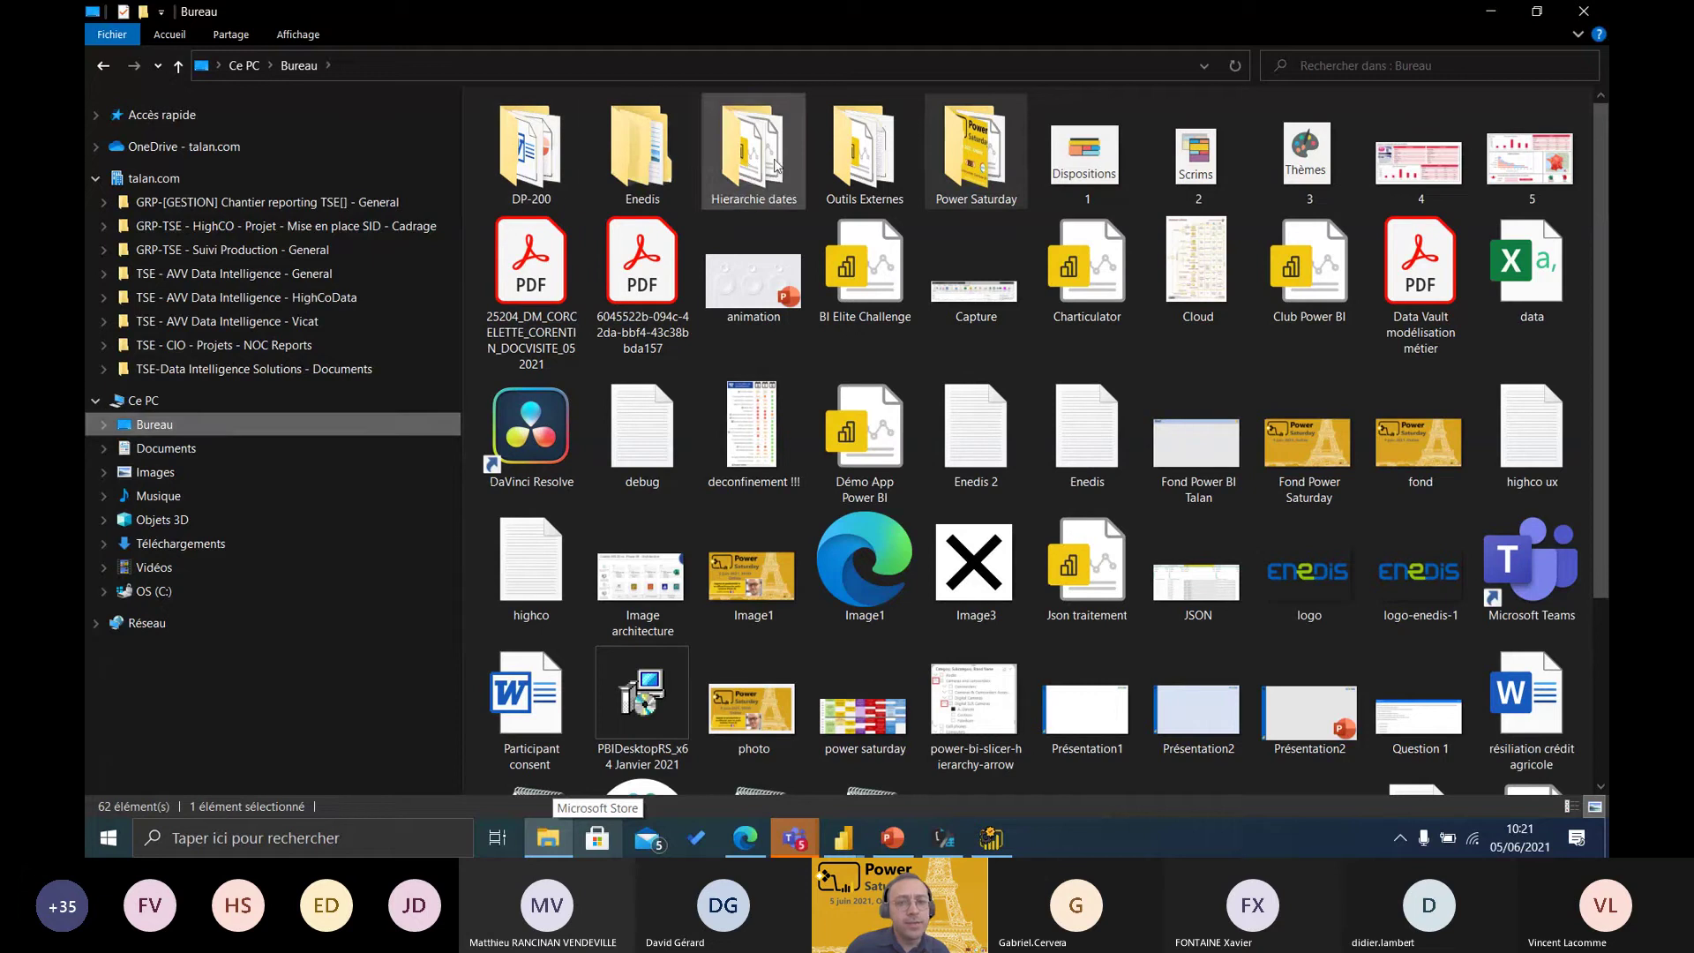
double_click(970, 157)
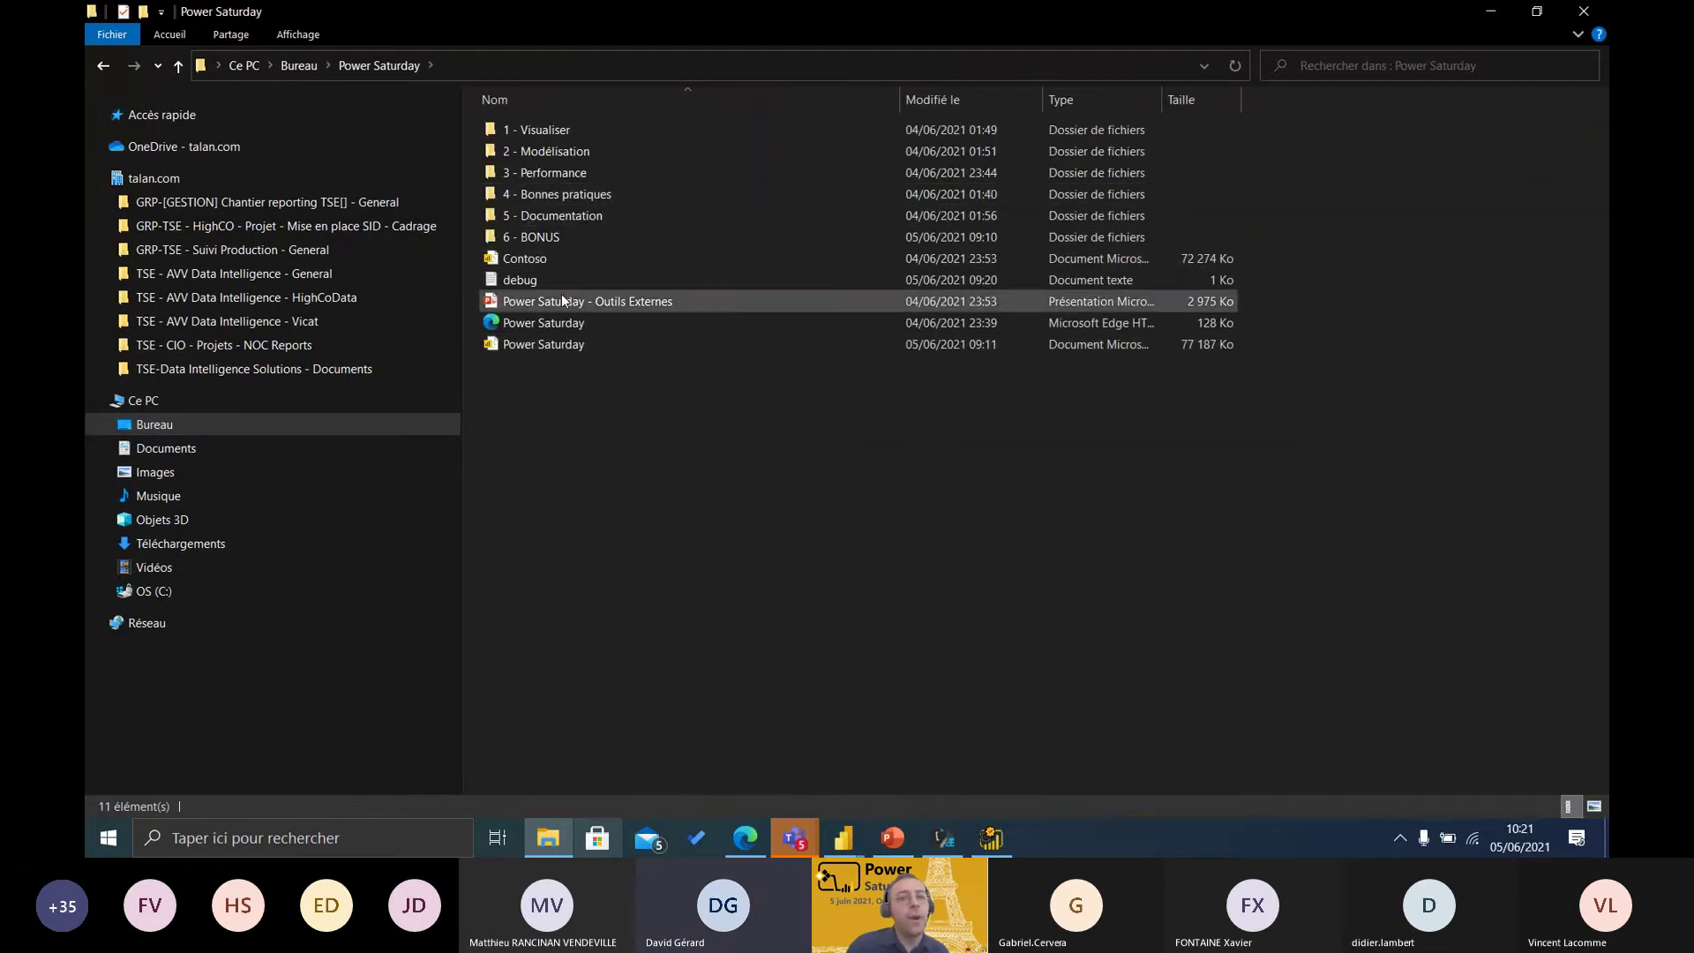
double_click(553, 217)
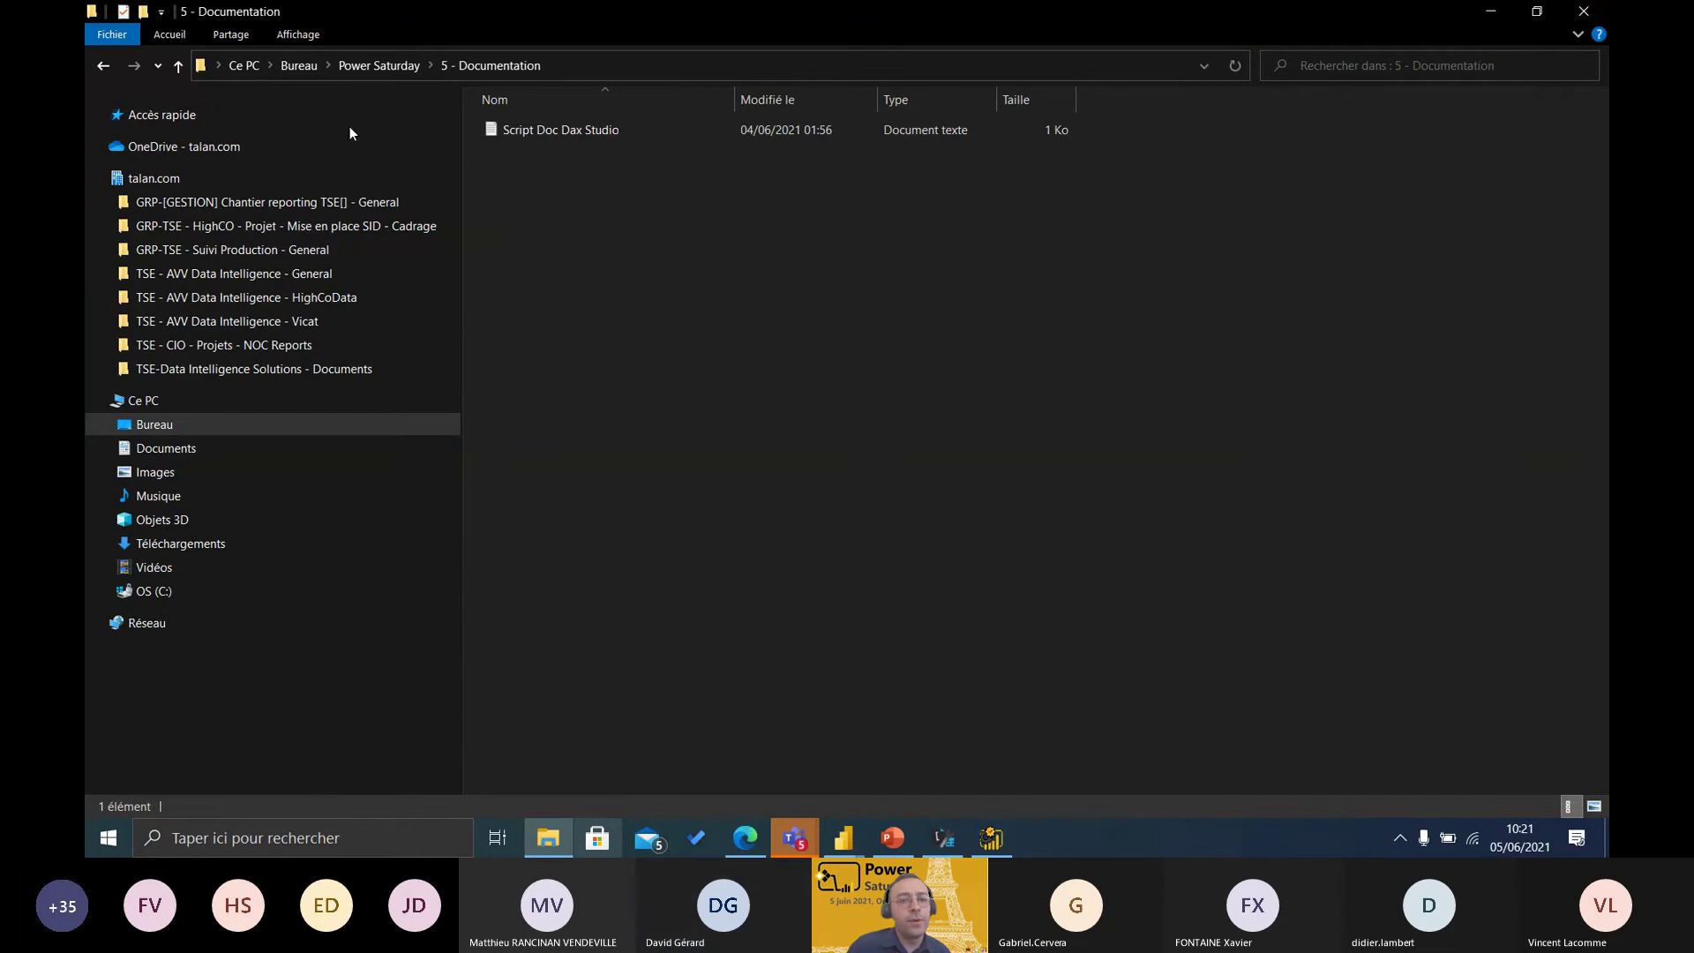
left_click(98, 71)
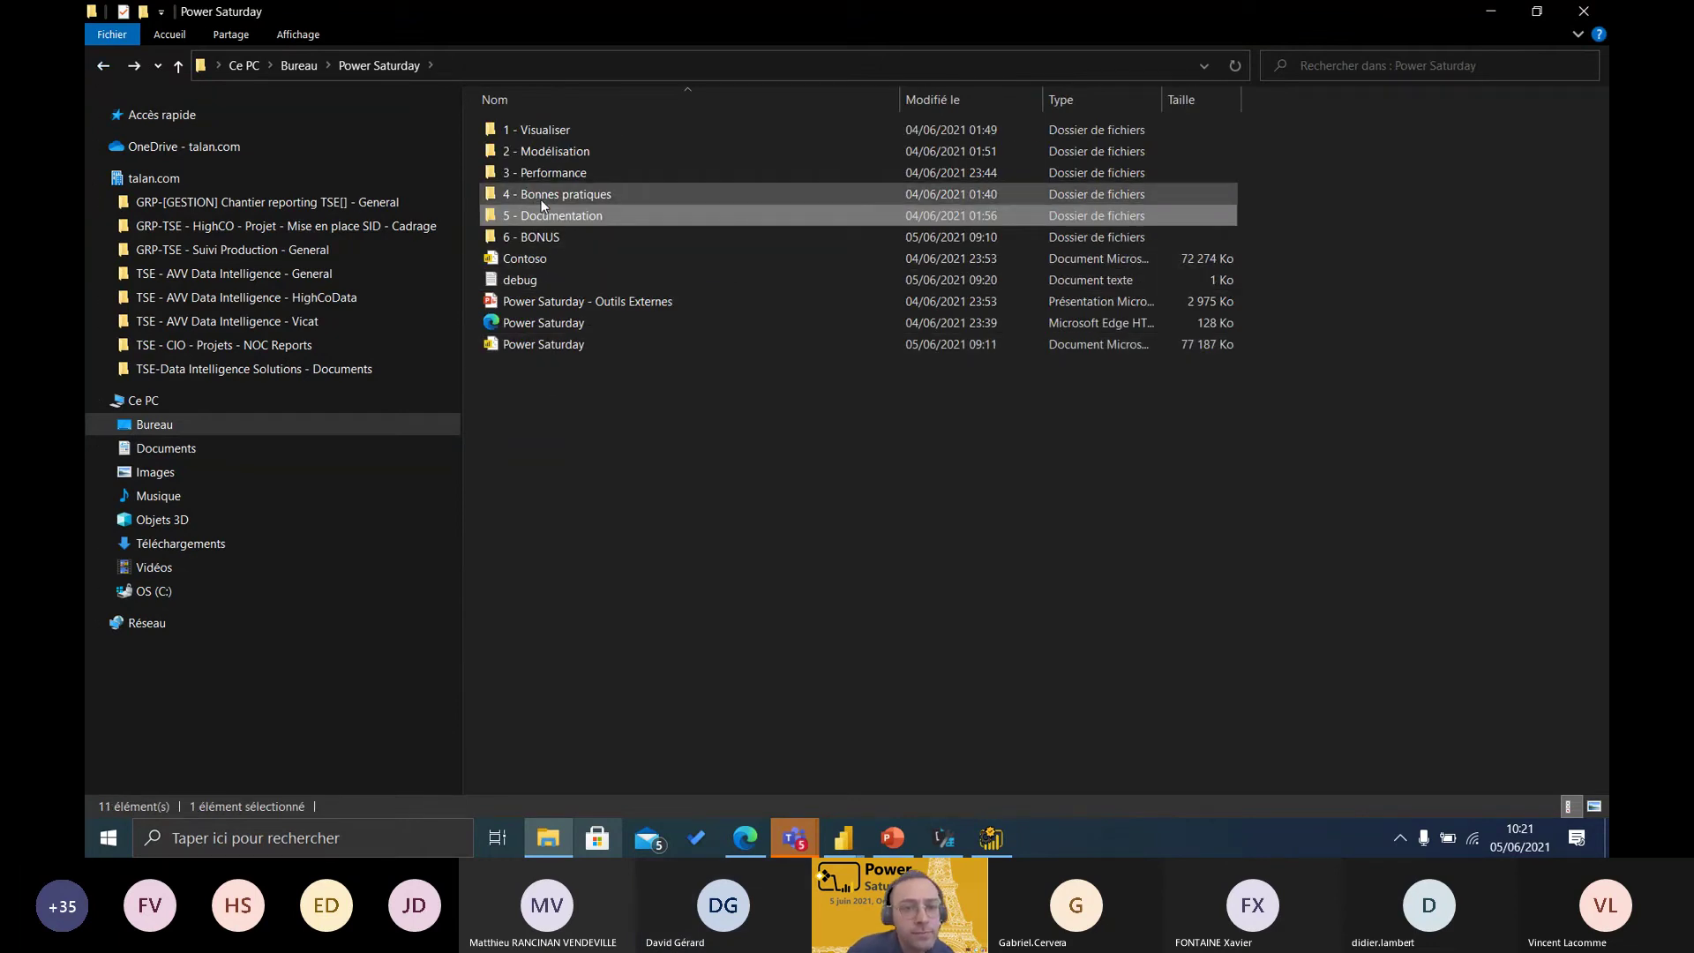
left_click(236, 441)
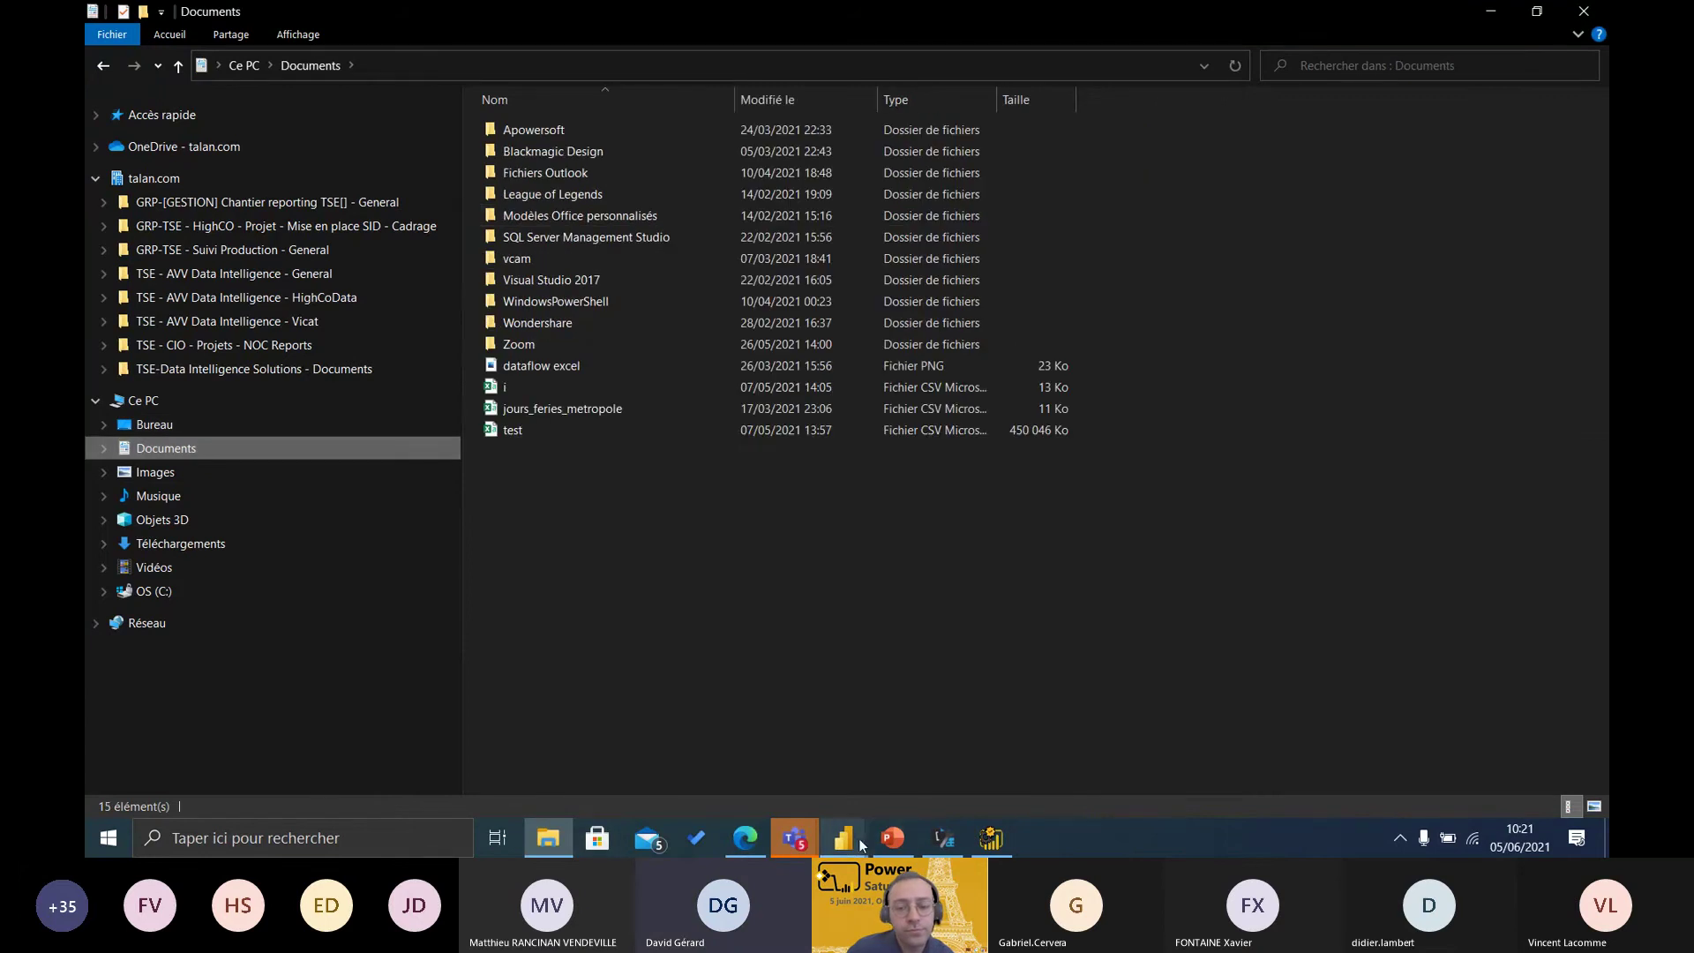
mouse_move(844, 838)
left_click(1082, 759)
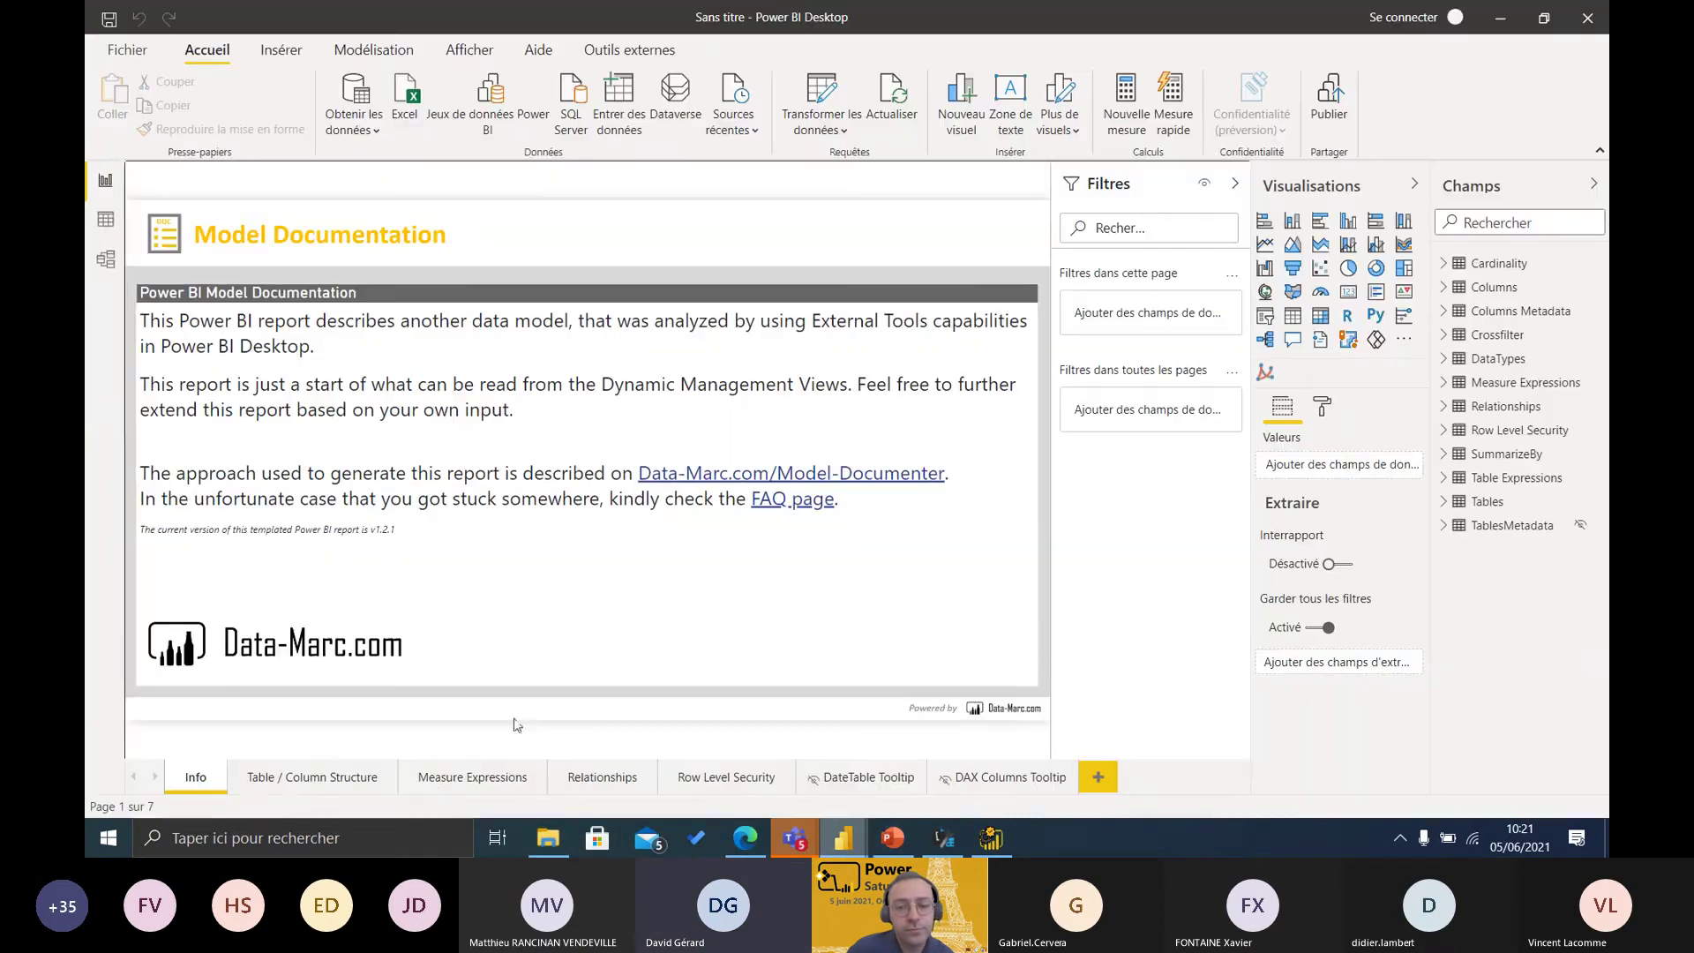
- Show the Table / Column Structure page and duplicate the Measure Expressions page
left_click(345, 779)
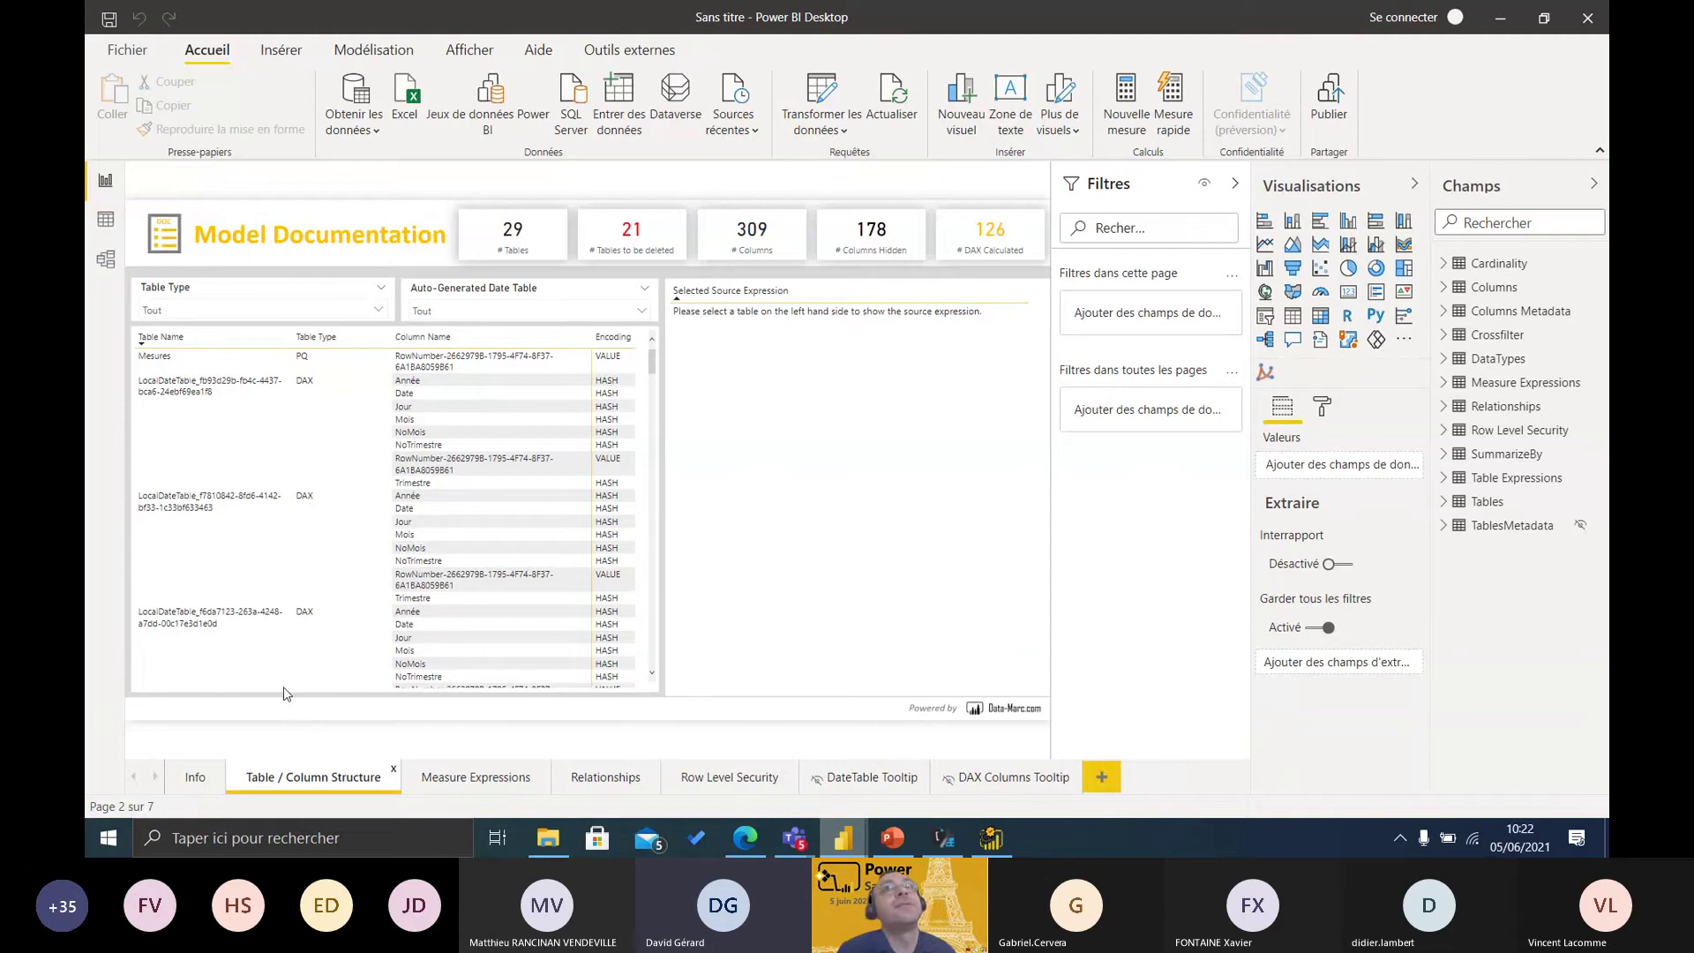
right_click(455, 775)
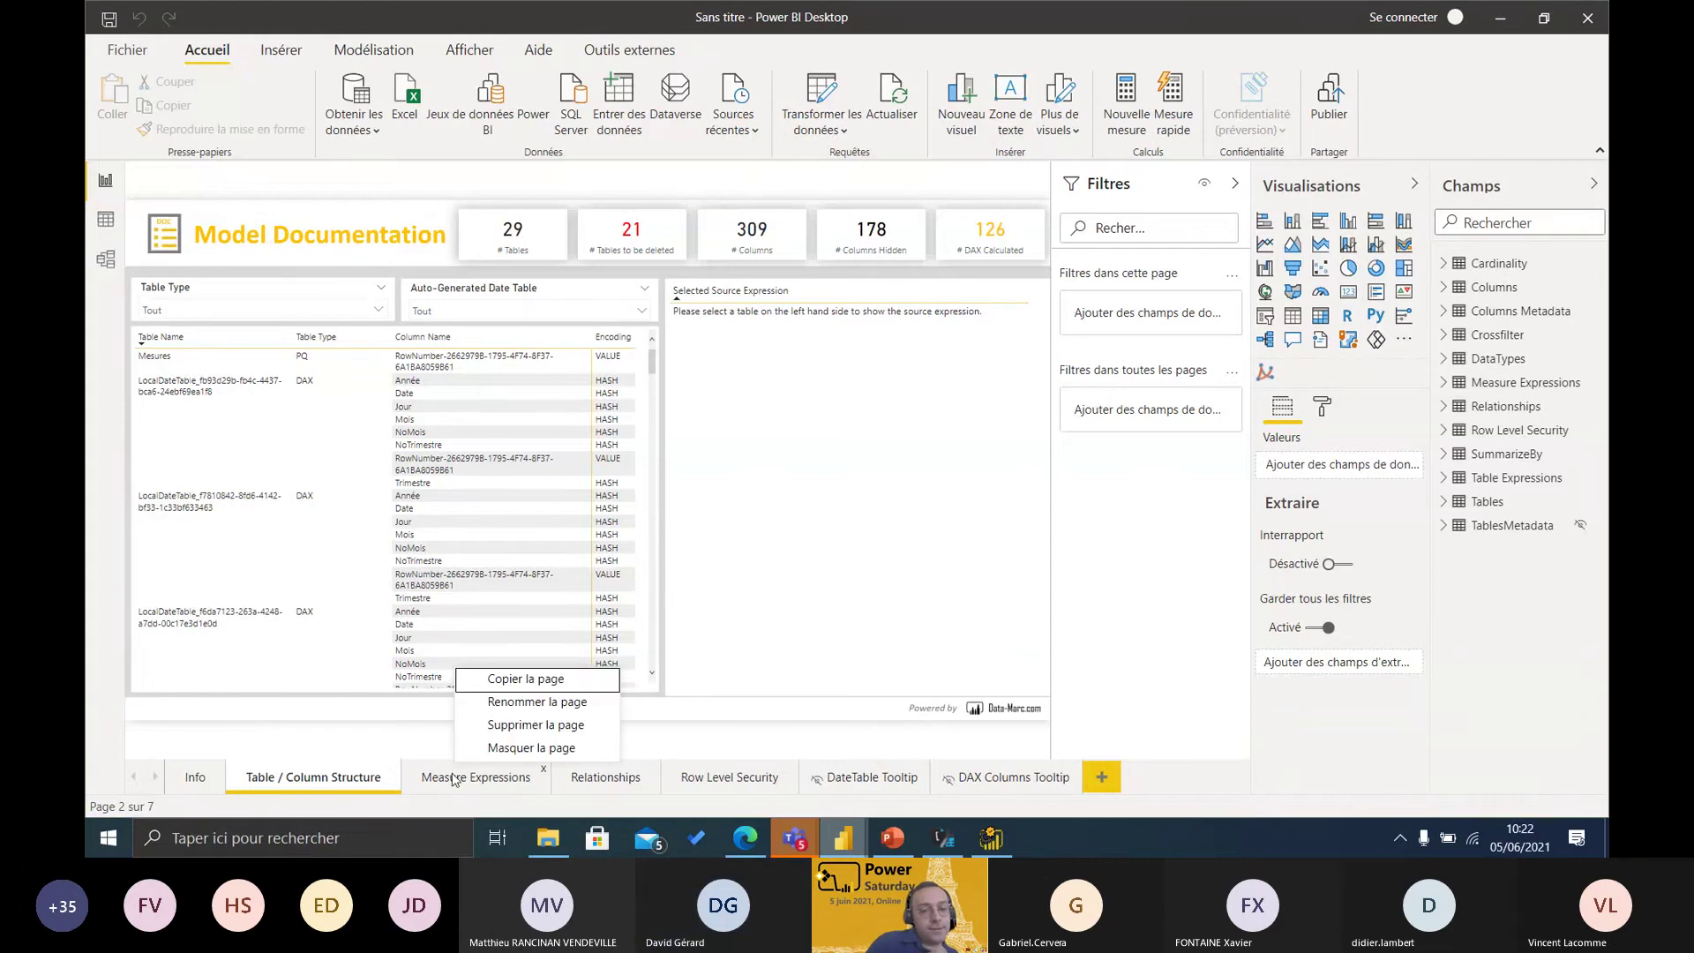
left_click(523, 687)
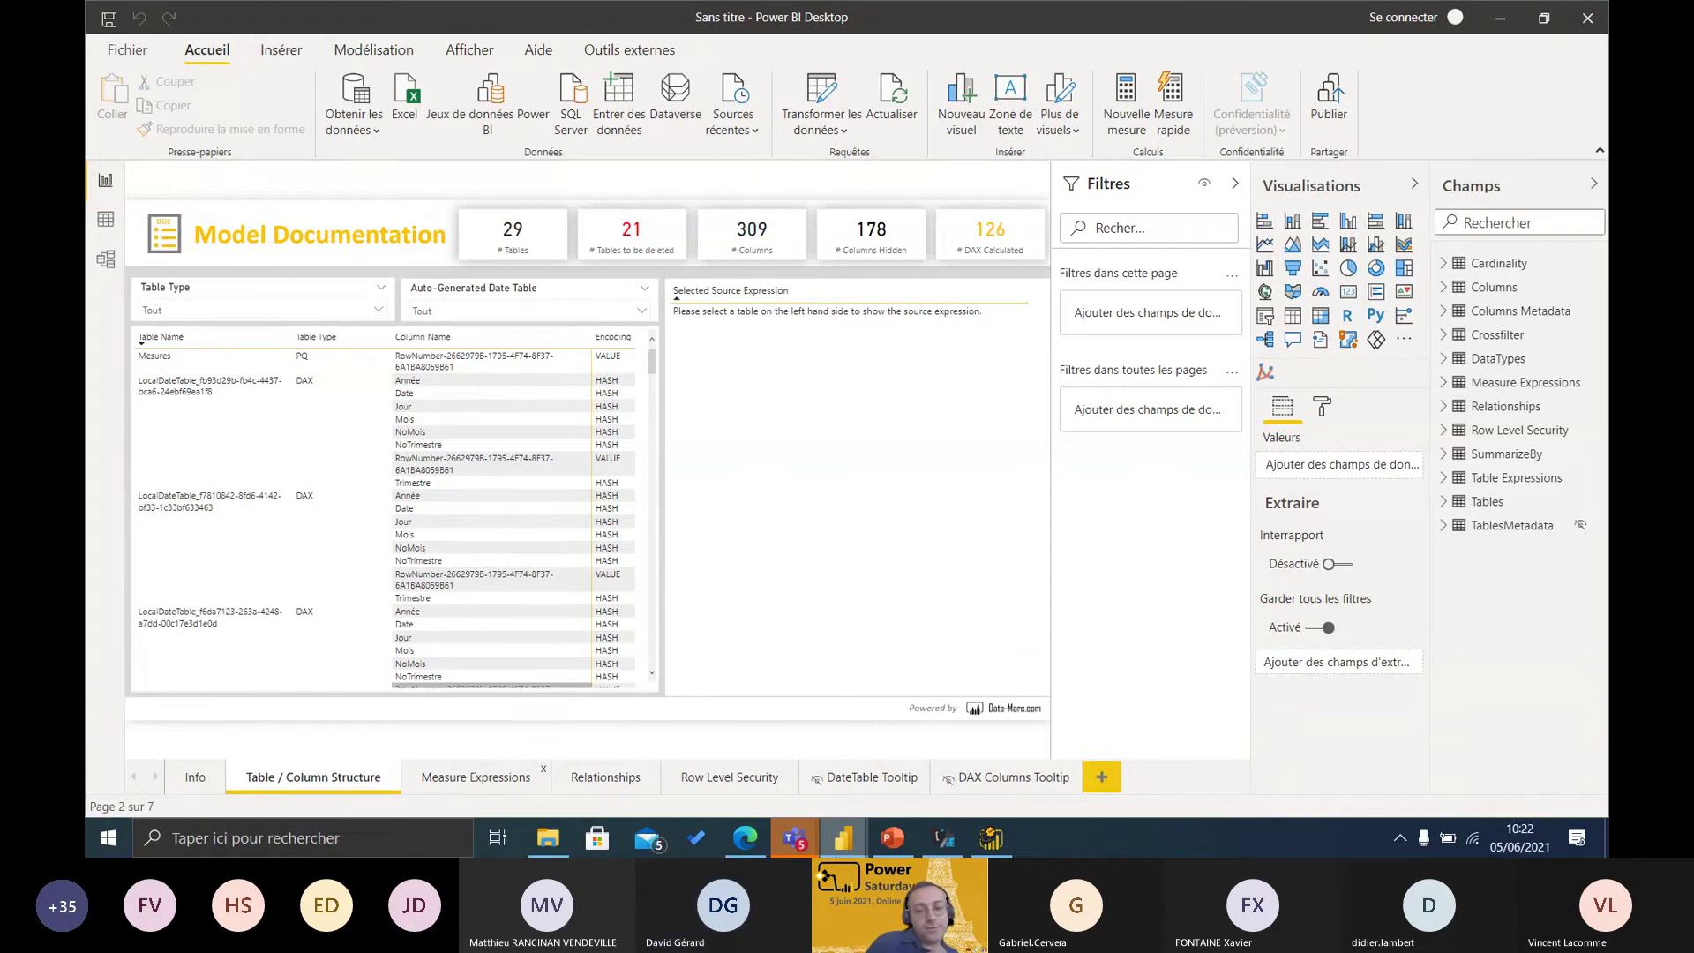
- Switch to the Power Saturday report and add a new blank page after BONUS
mouse_move(843, 838)
left_click(854, 780)
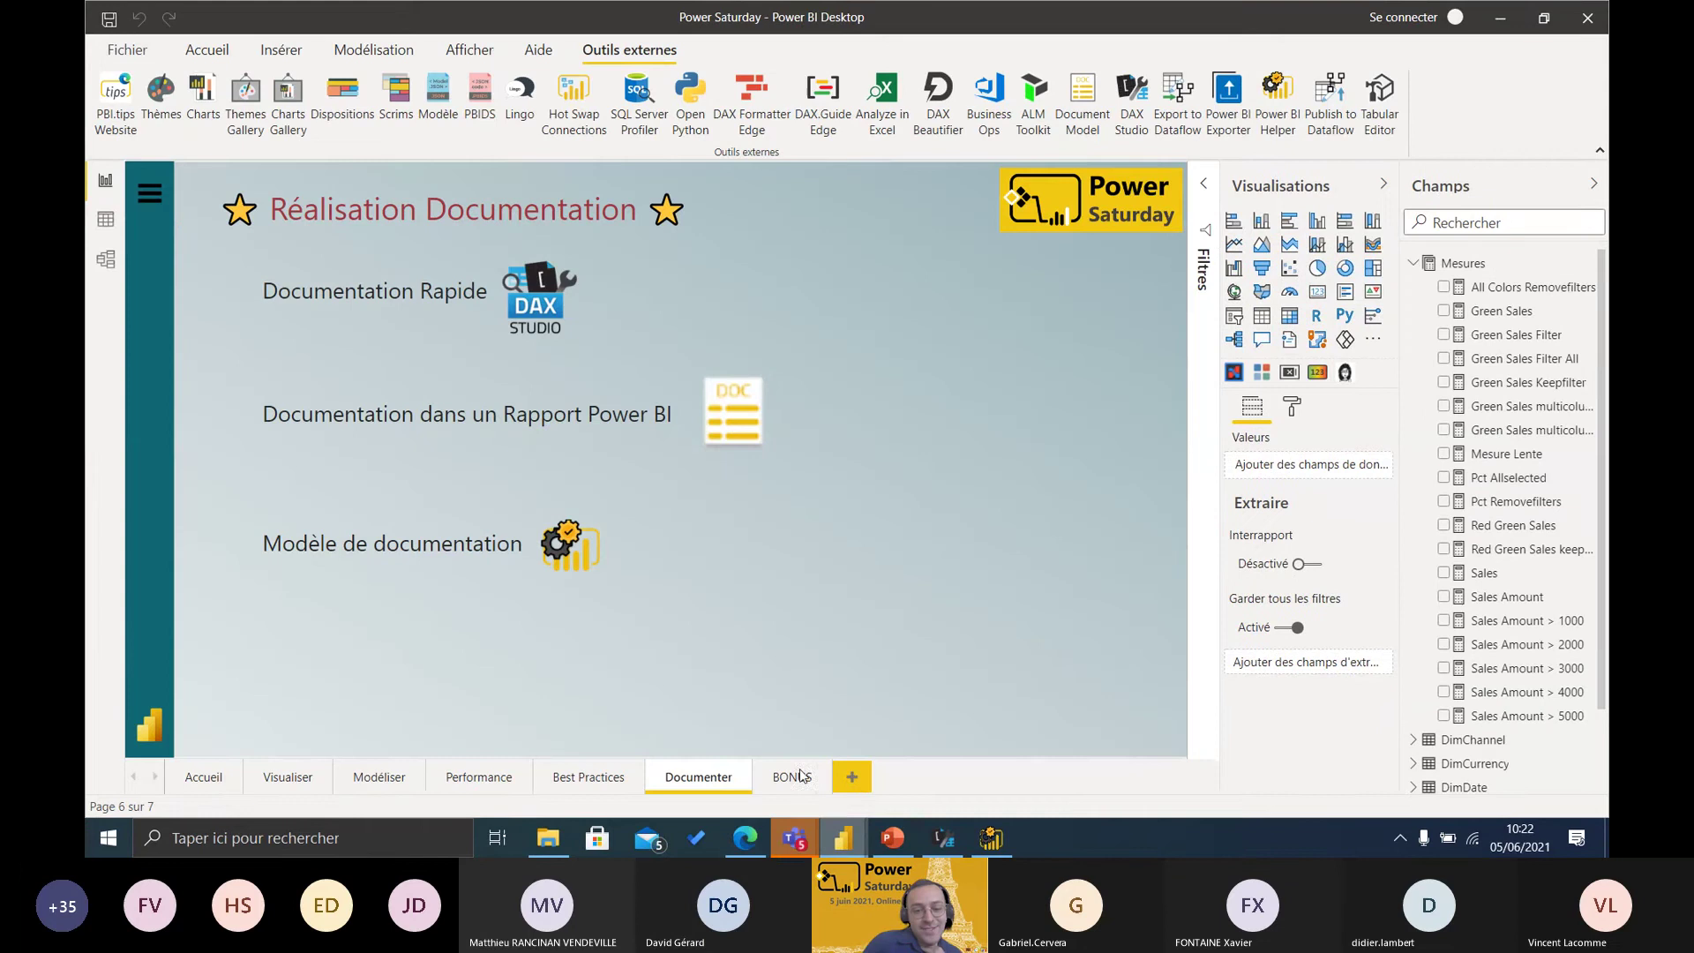
left_click(854, 781)
right_click(854, 781)
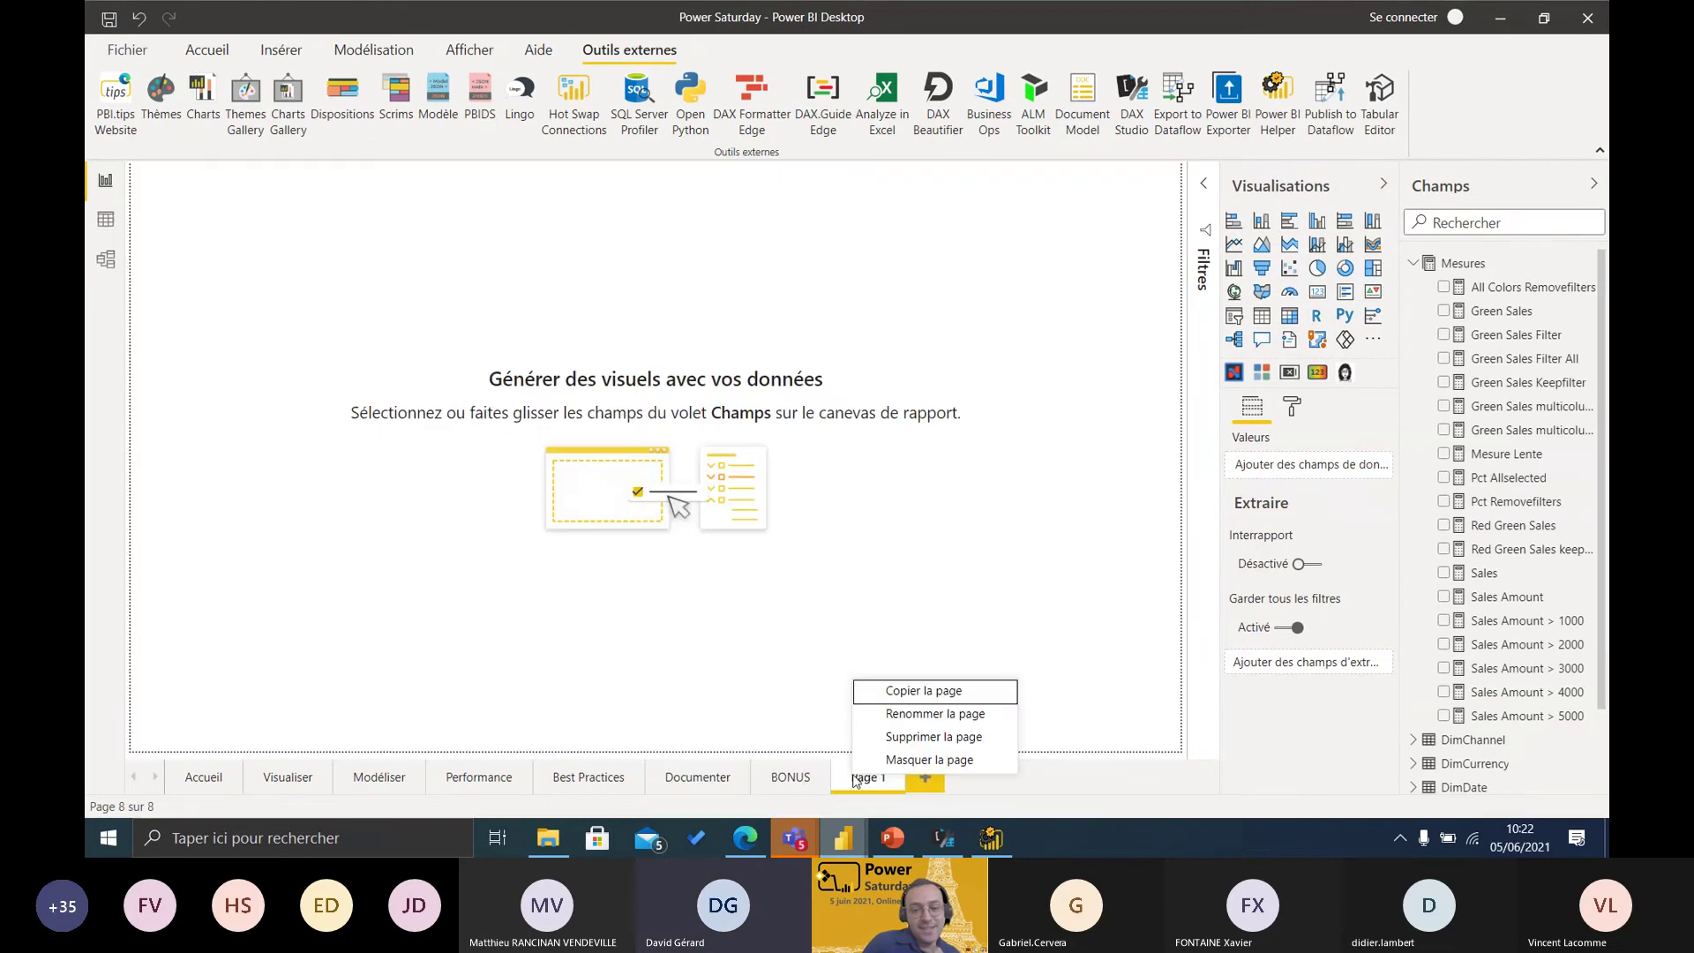
left_click(768, 673)
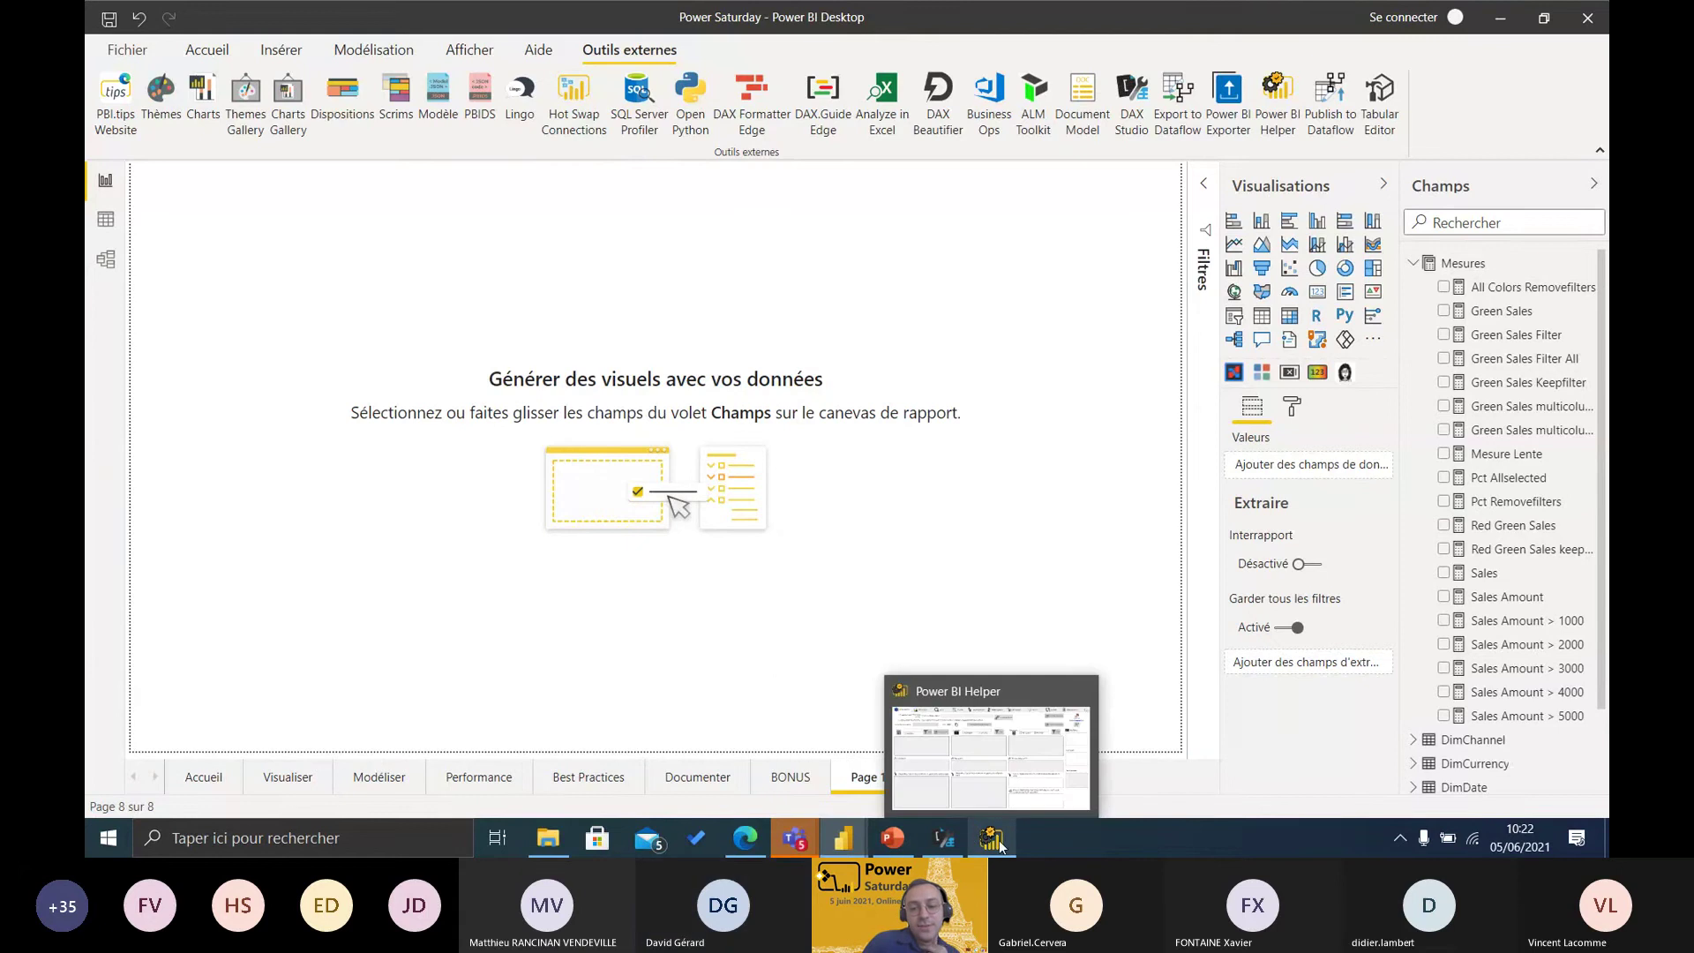
- Return to the untitled documentation report and review its Table / Column Structure, Relationships and Measure Expressions pages
mouse_move(843, 838)
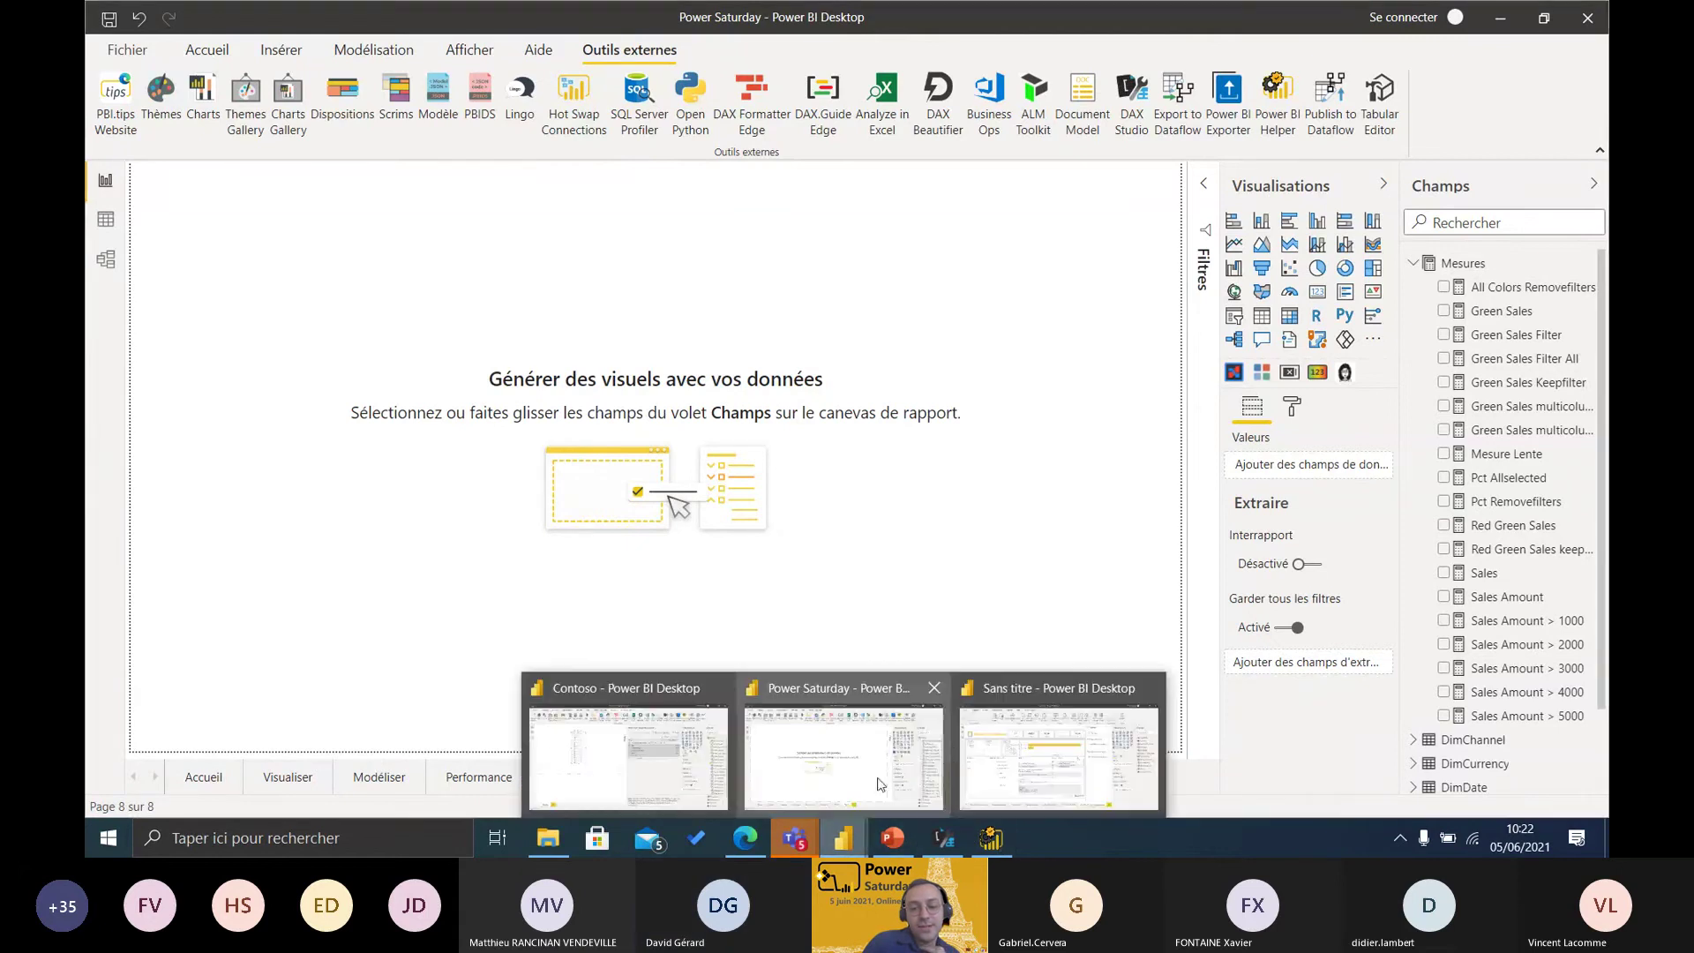
left_click(1063, 757)
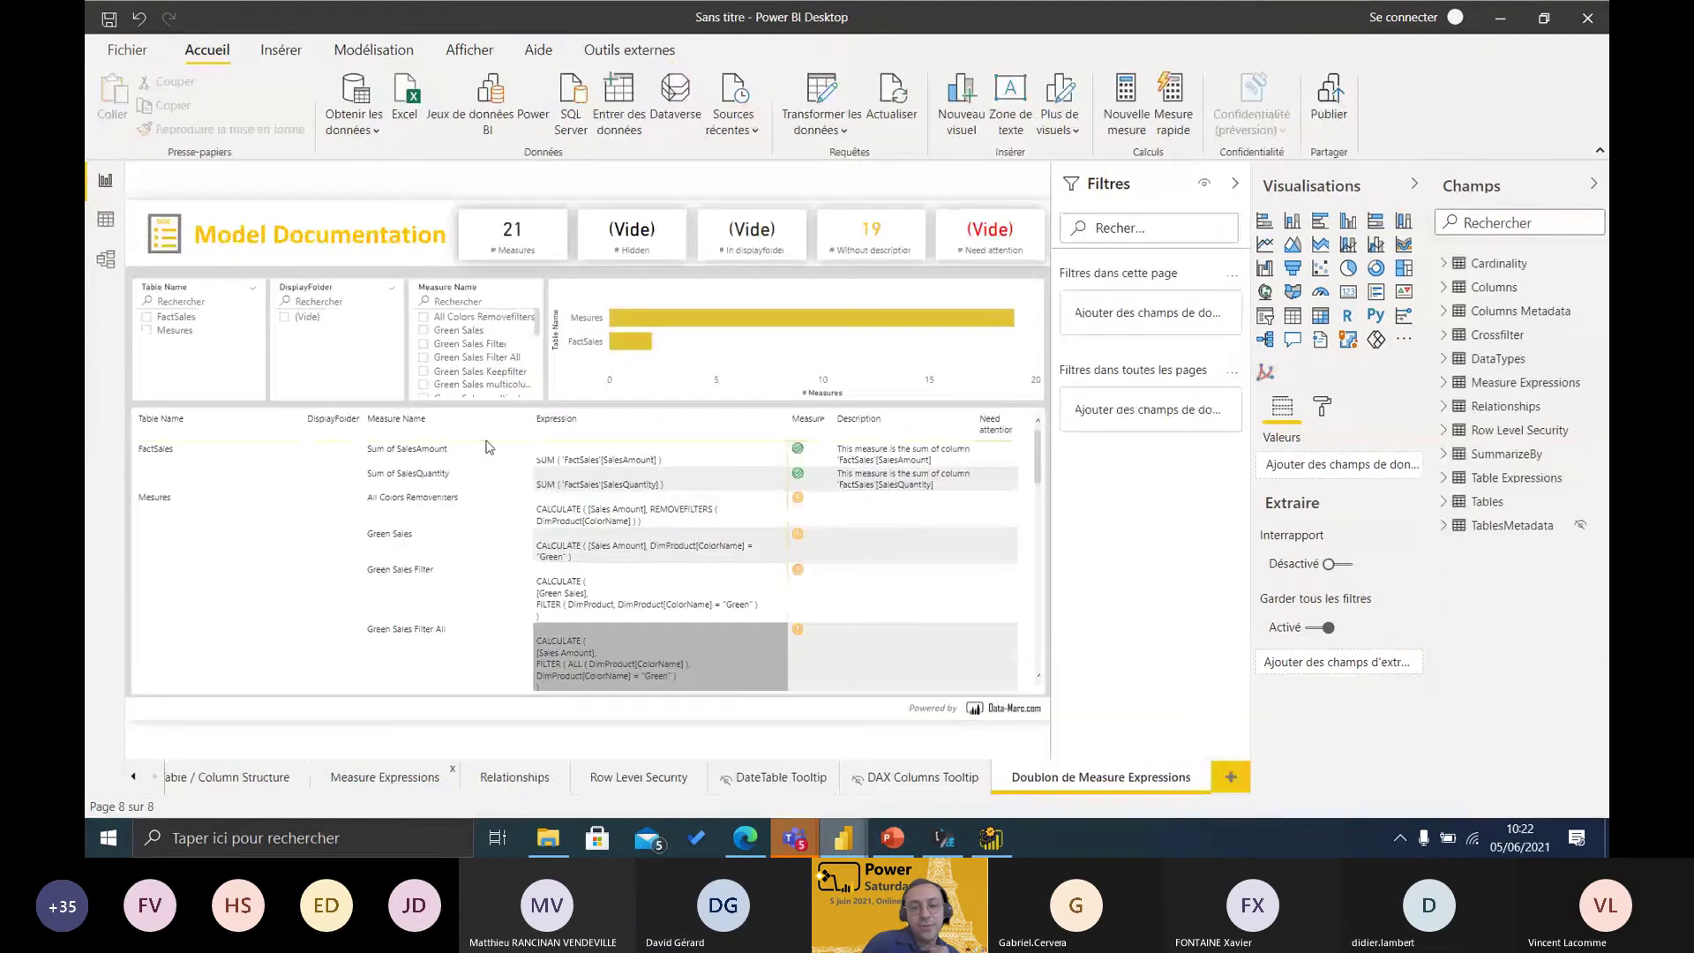
left_click(239, 790)
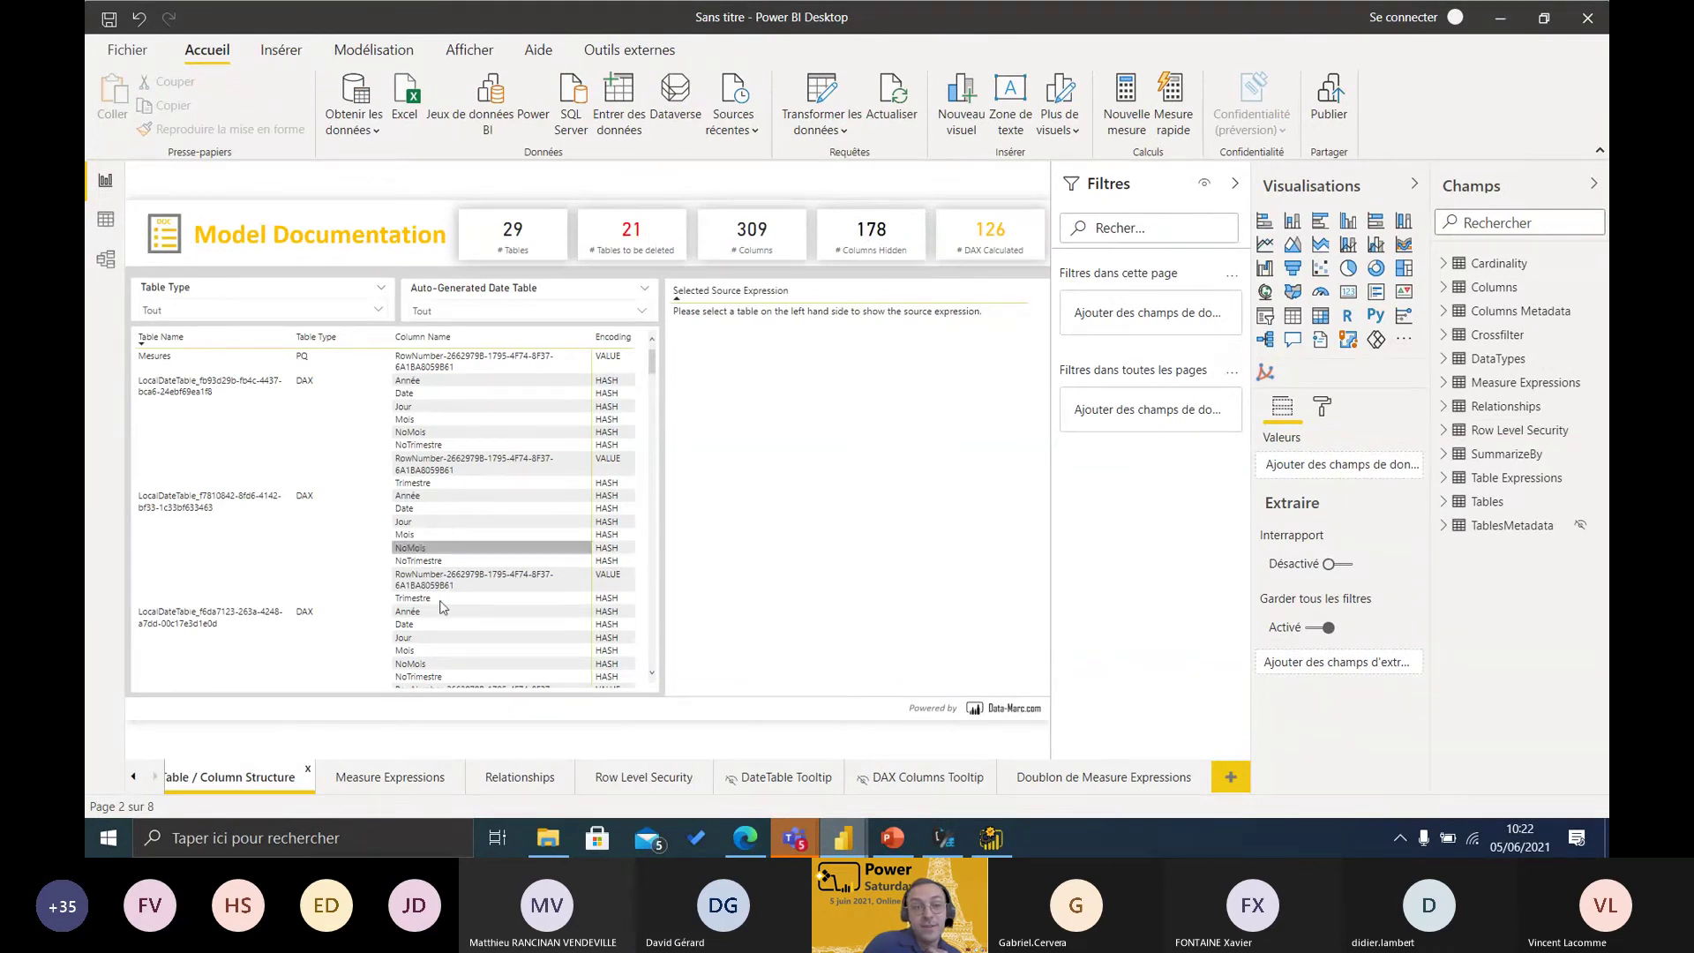
left_click(428, 783)
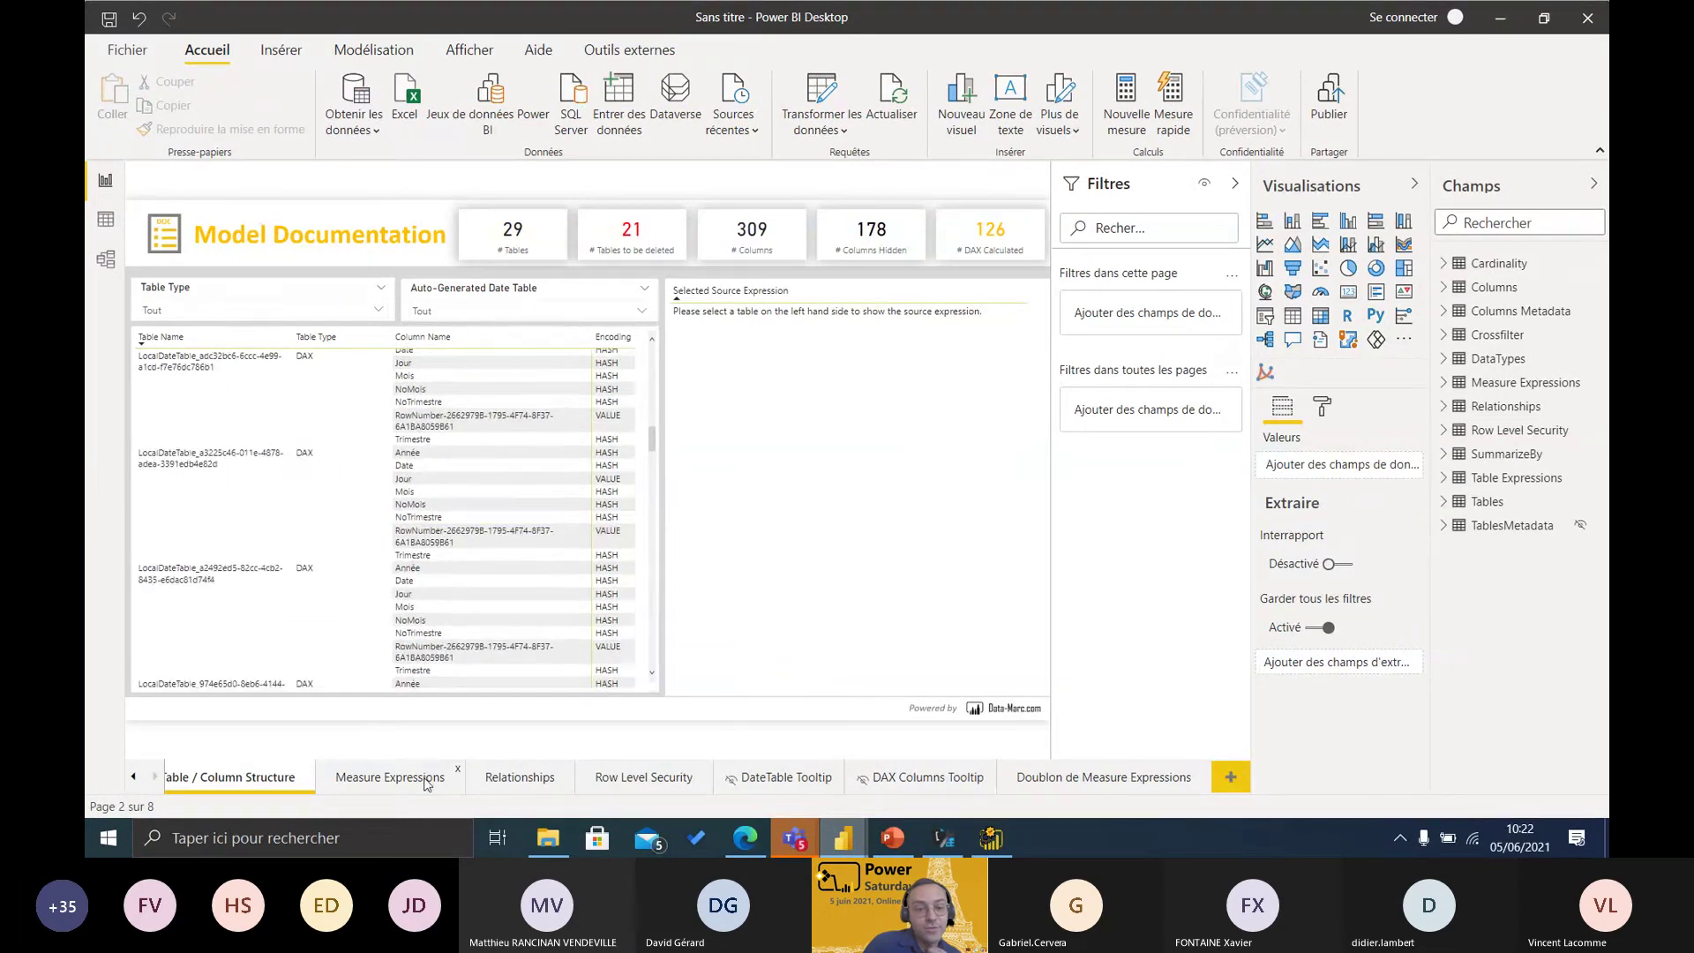
left_click(524, 780)
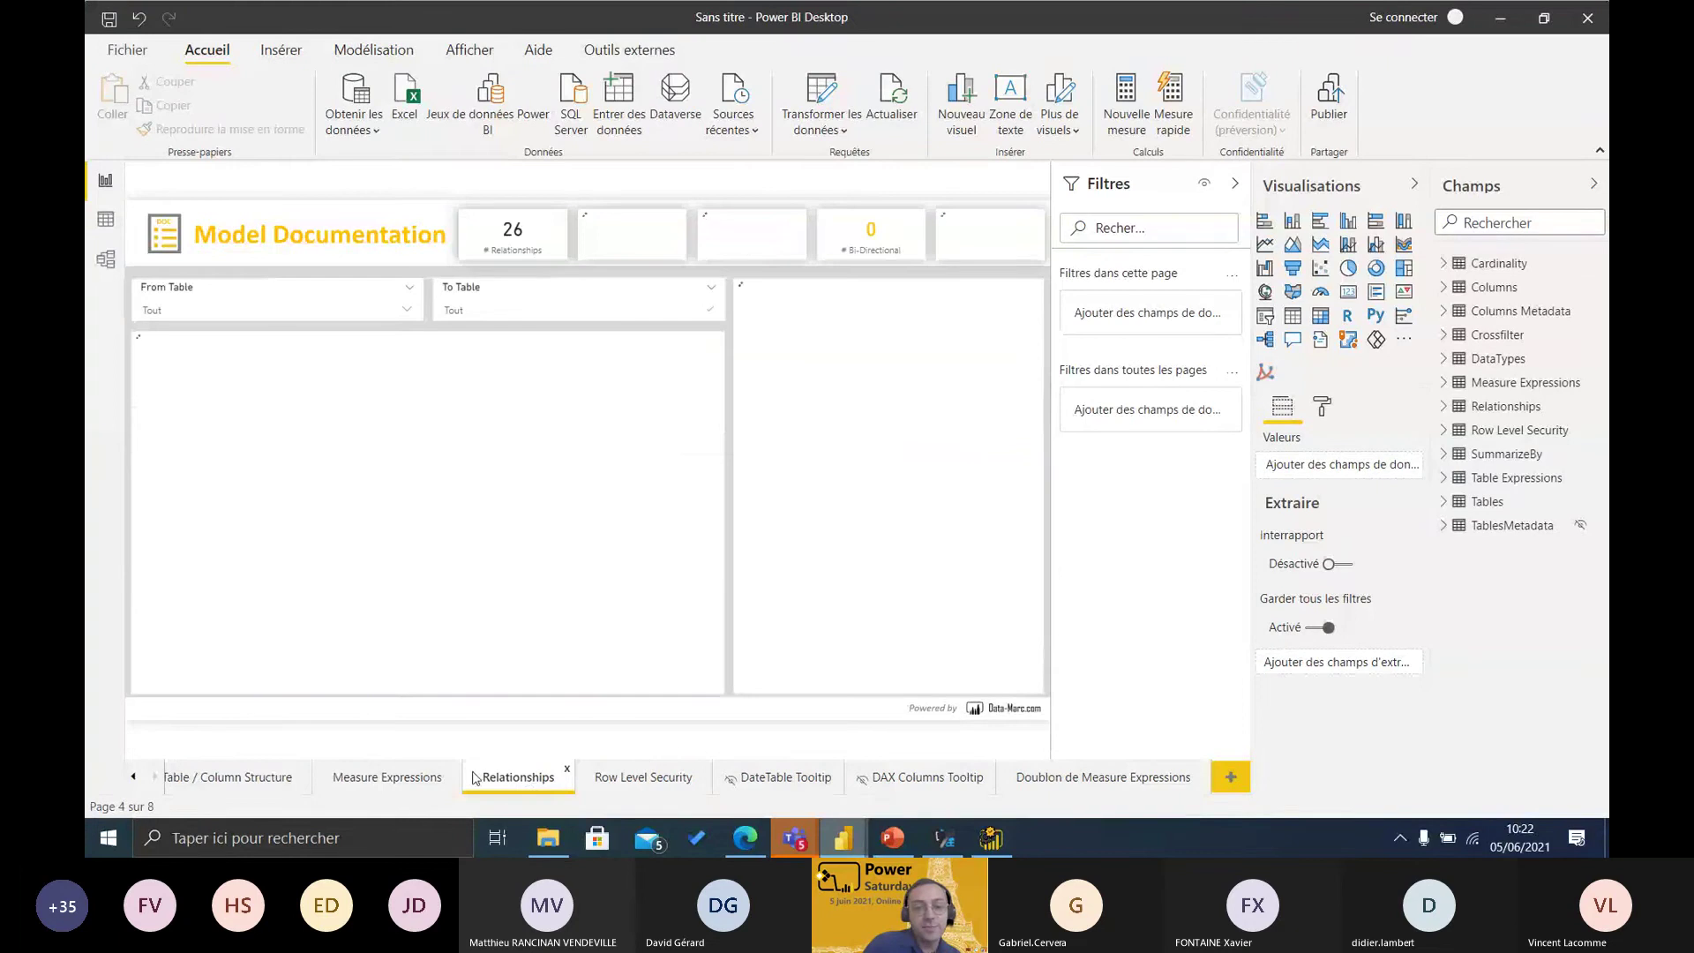
left_click(388, 776)
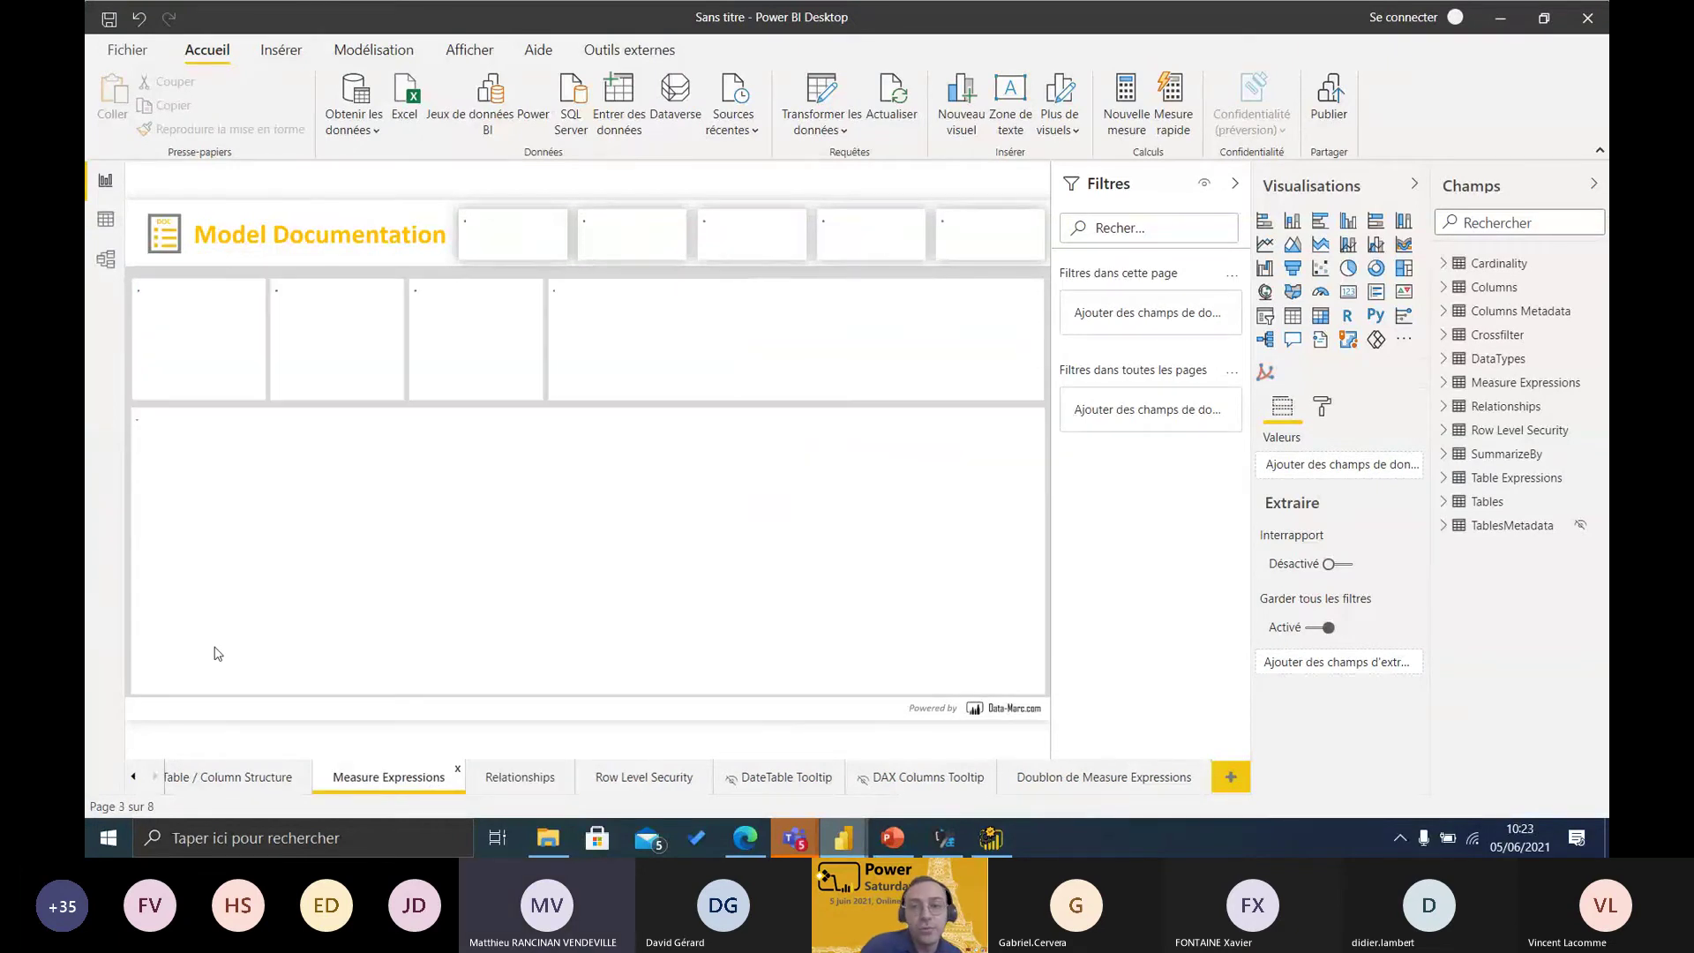
- Close the untitled documentation report without saving it
left_click(1585, 24)
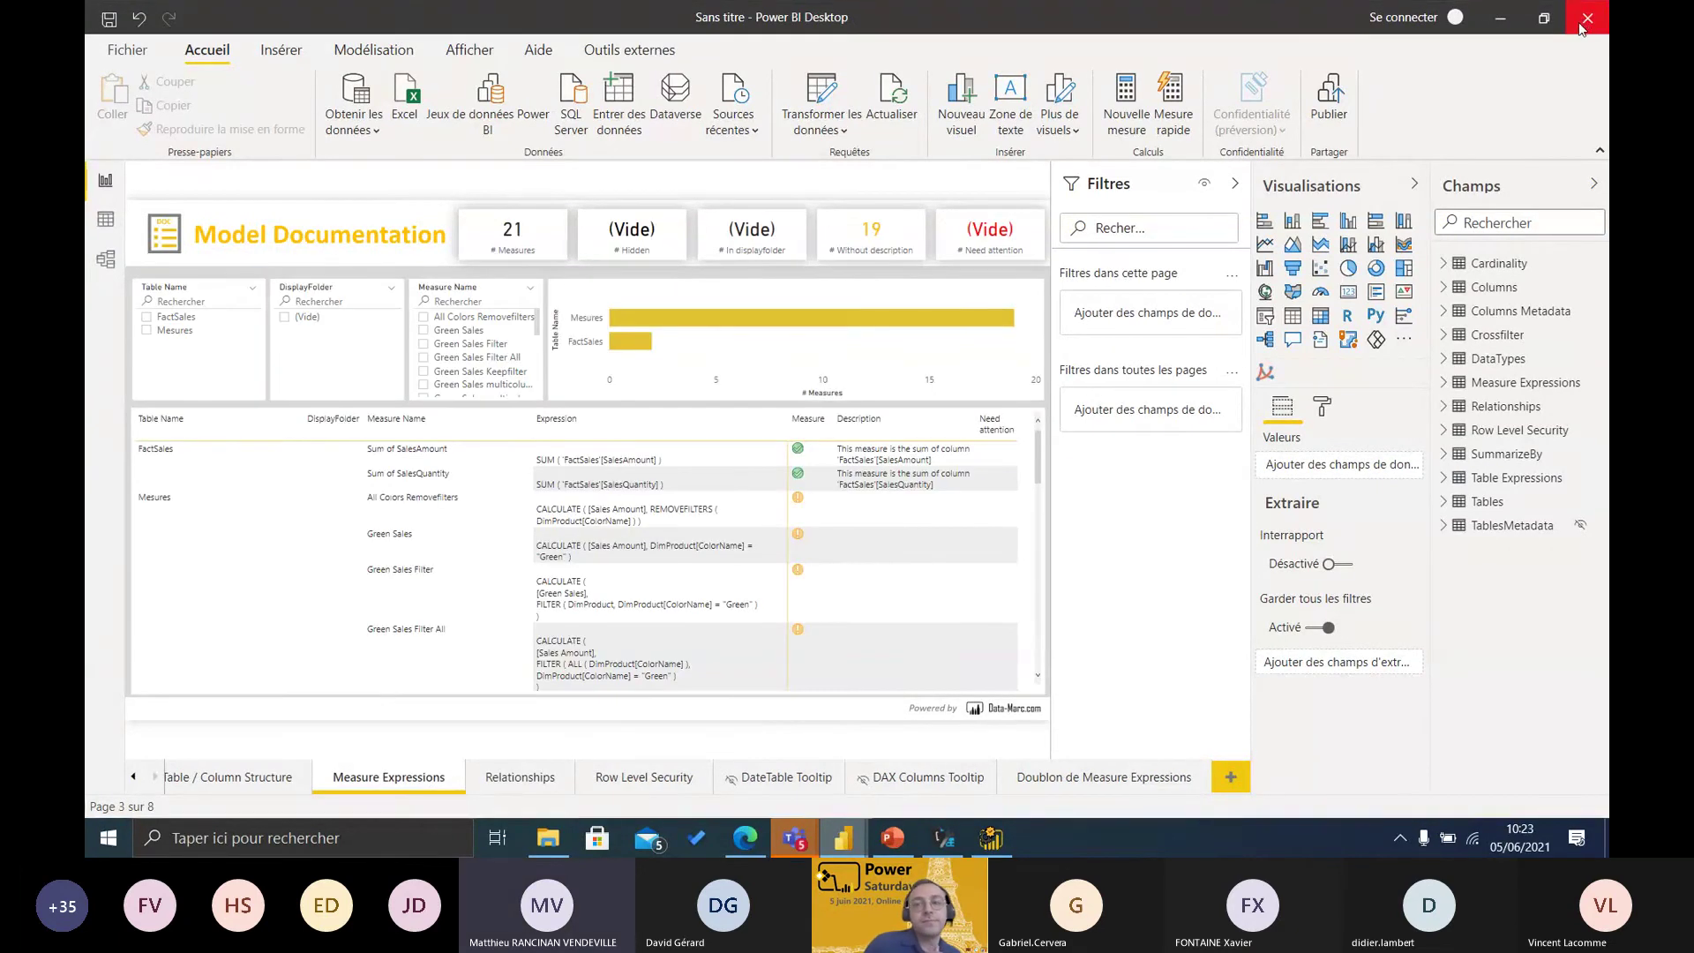
left_click(921, 449)
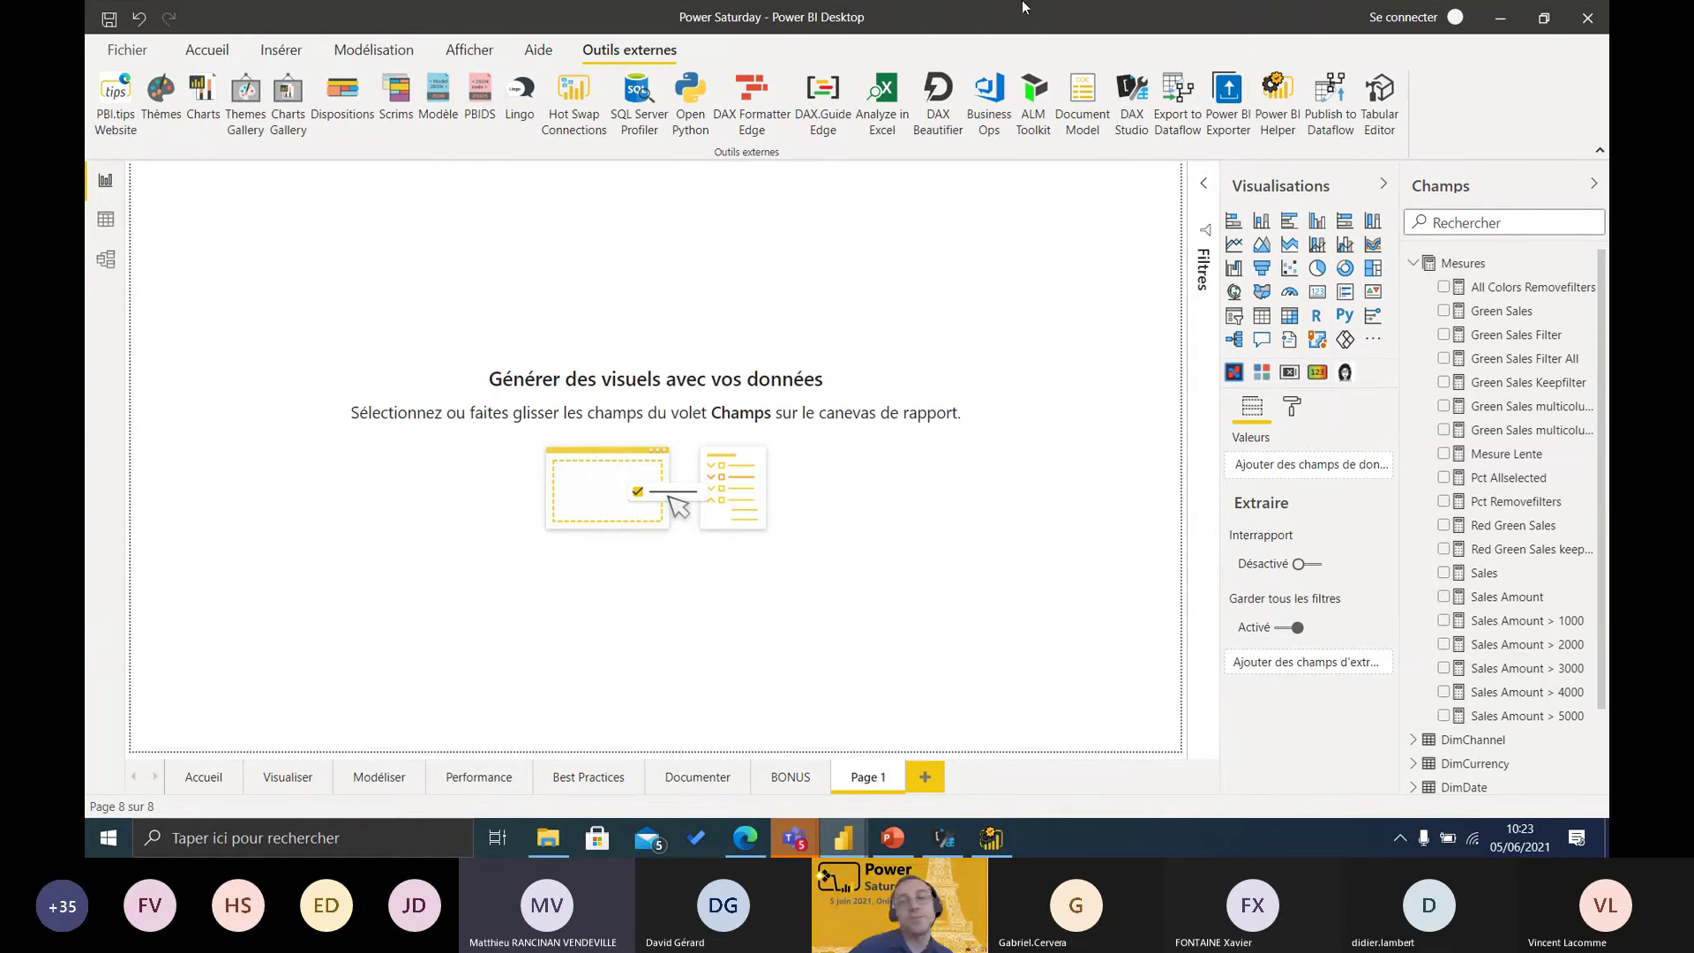
- Show the Documenter page of the Power Saturday report and switch to the Documentation settings in Power BI Helper
mouse_move(1001, 831)
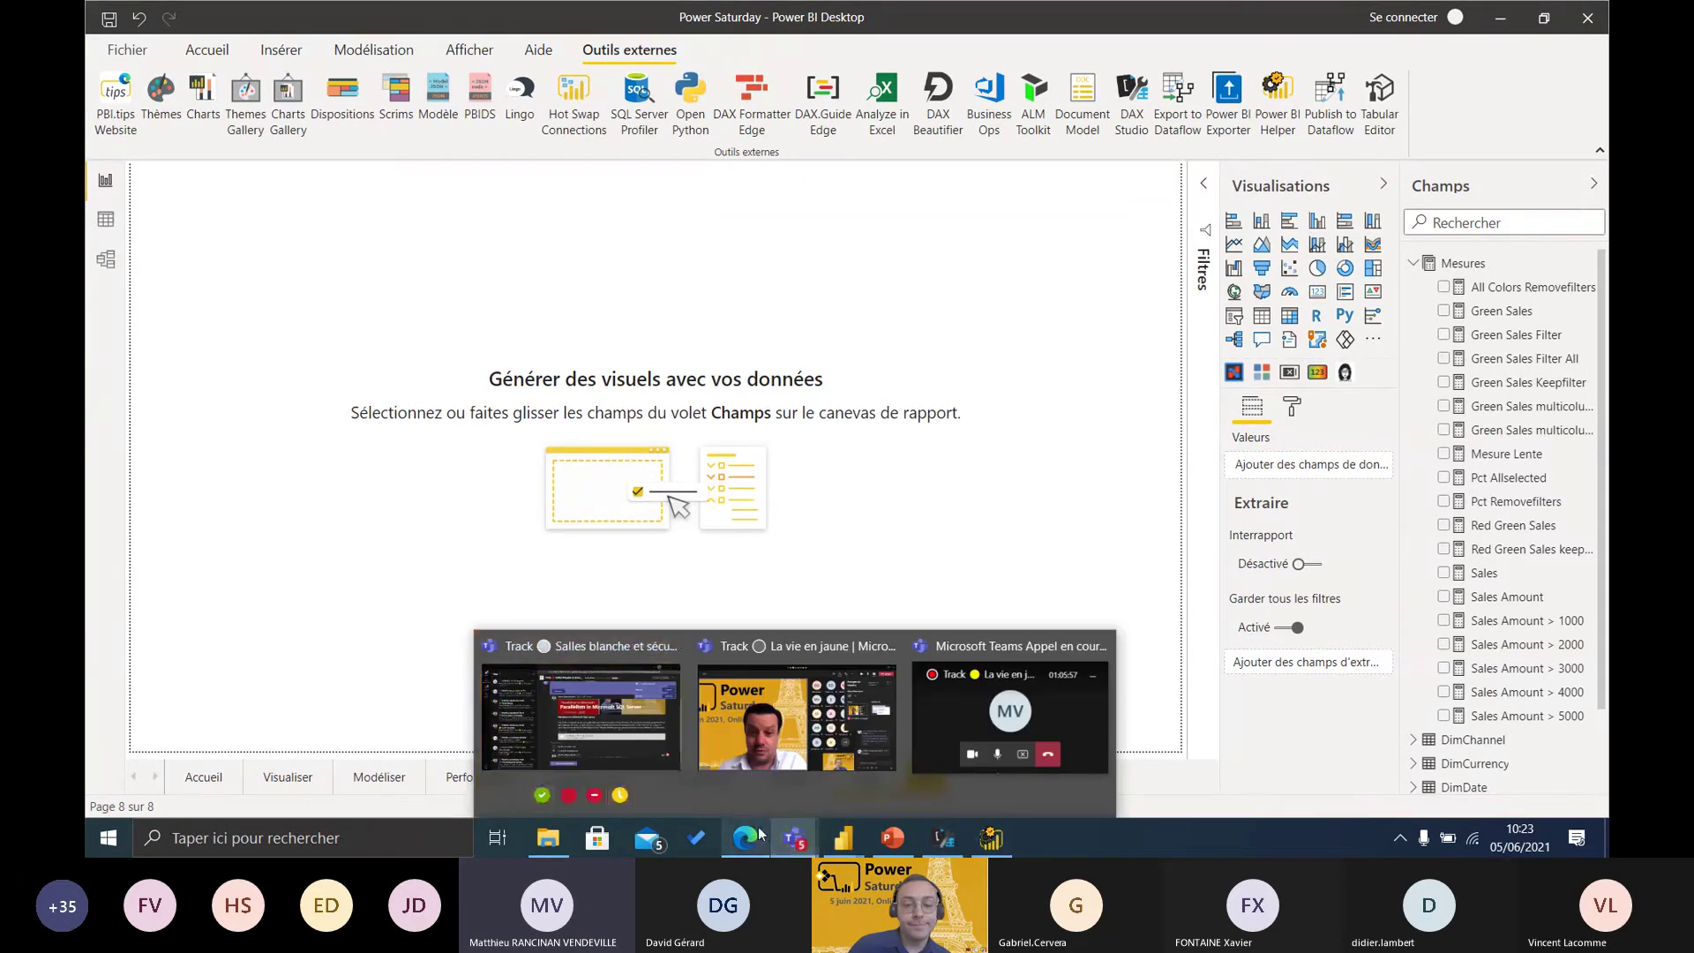
left_click(882, 841)
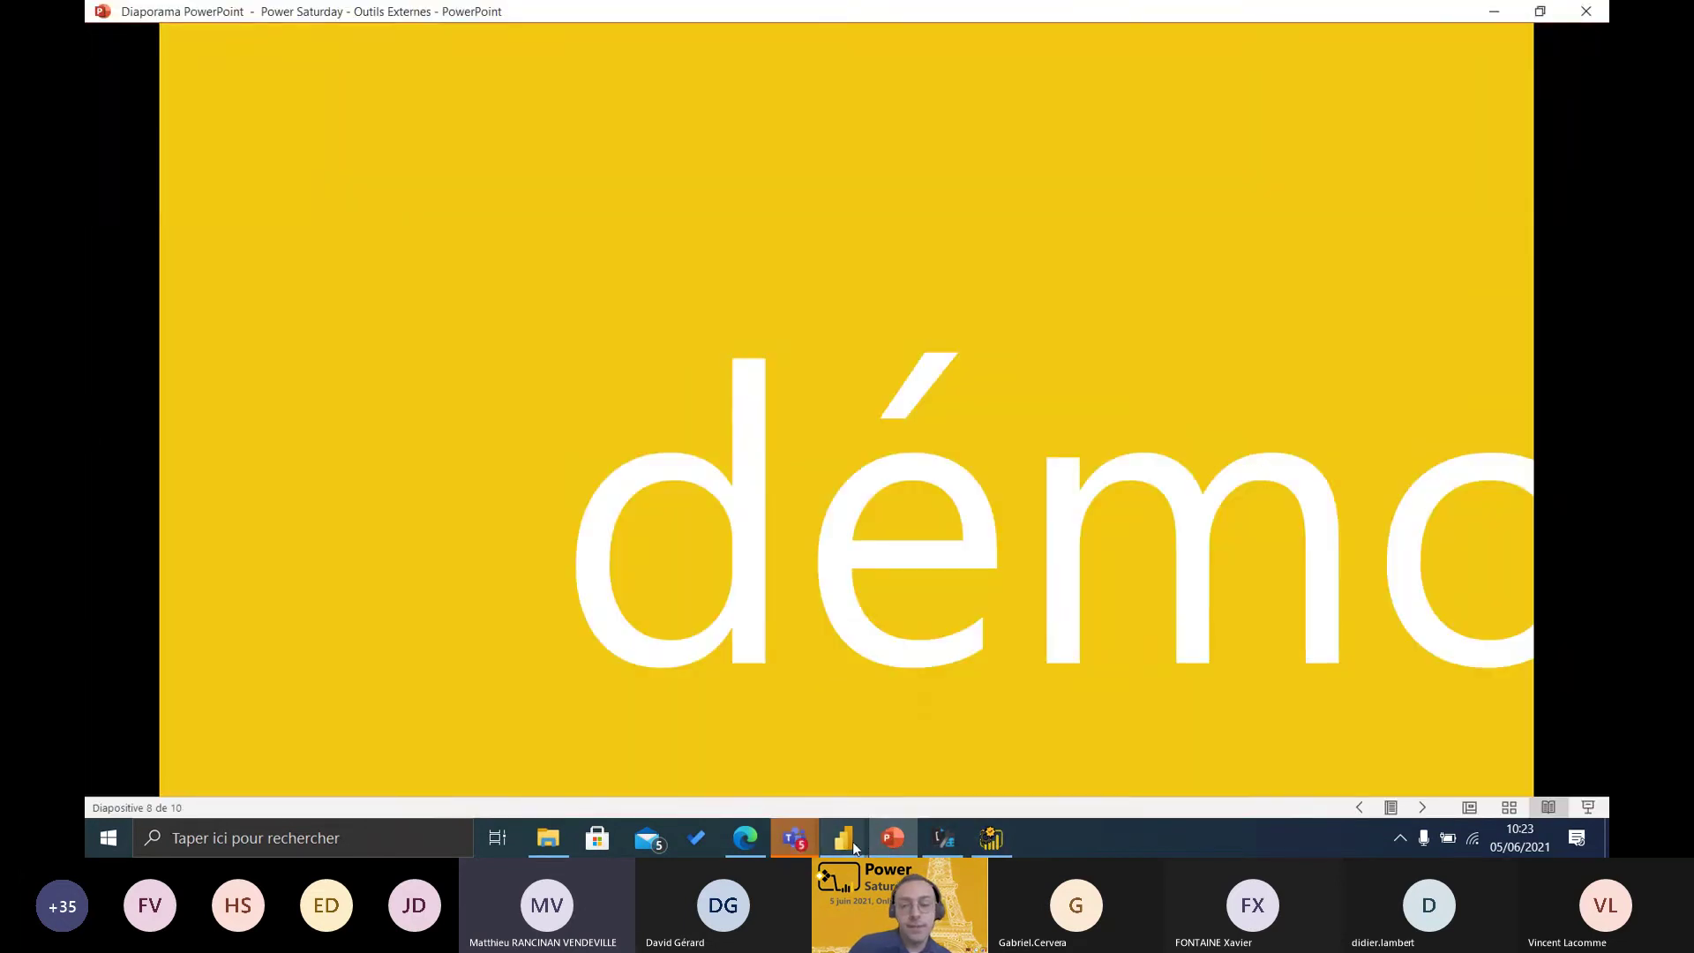
left_click(845, 839)
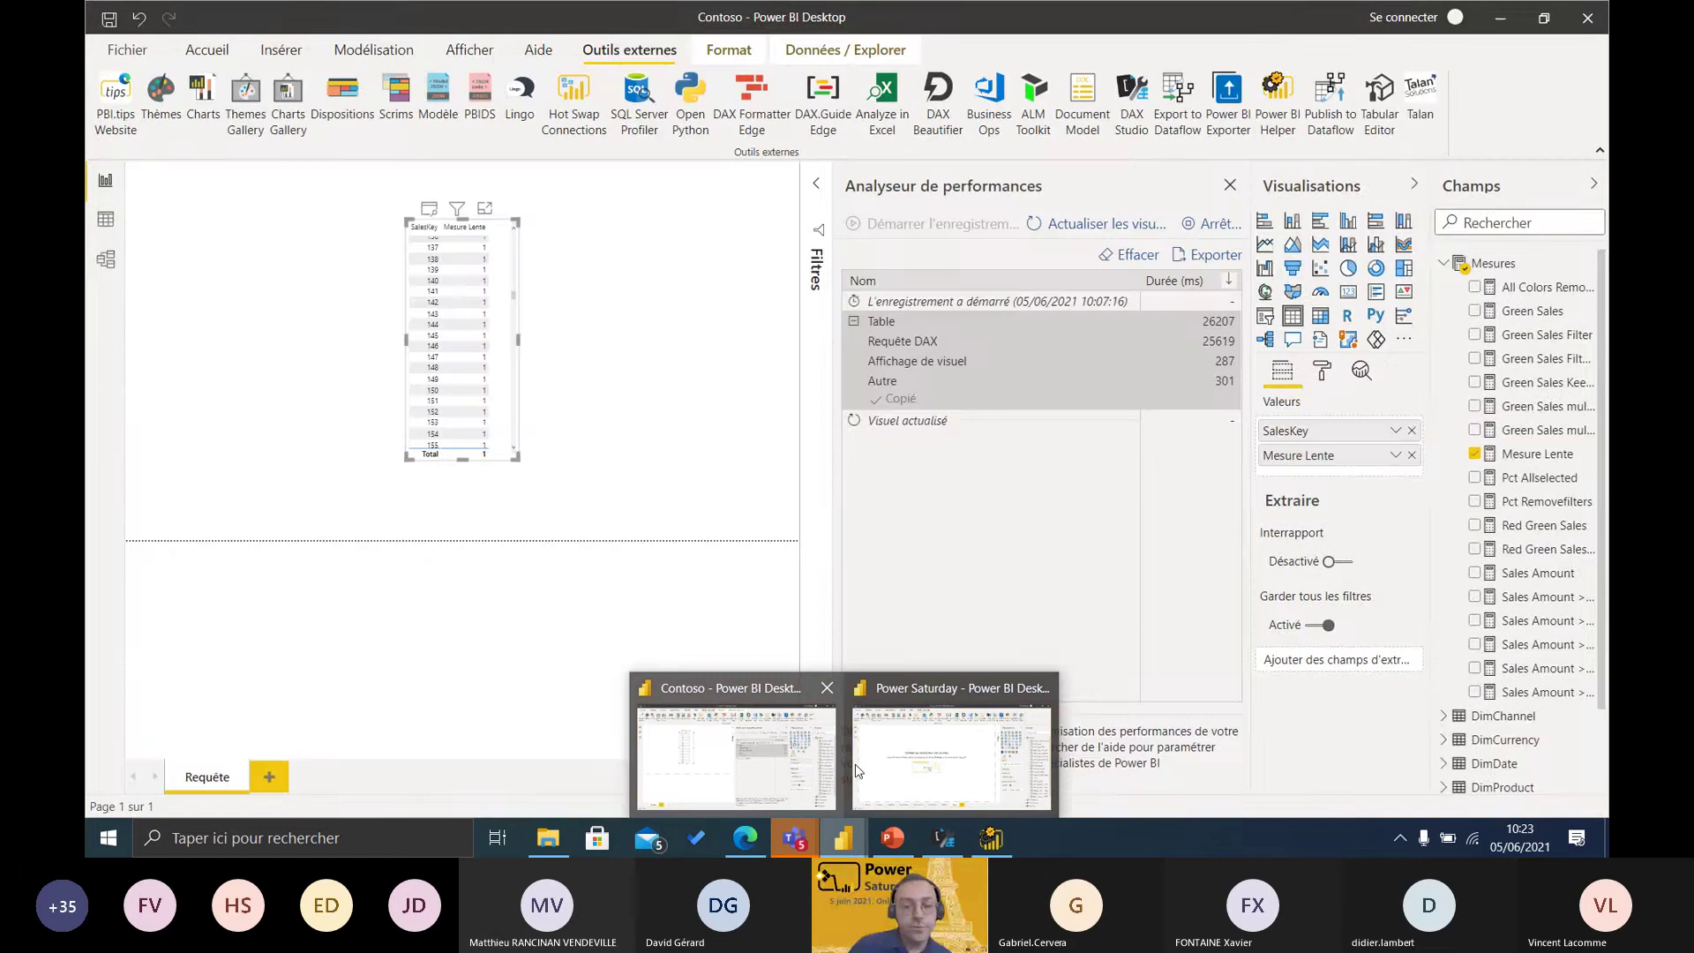
left_click(952, 757)
left_click(736, 780)
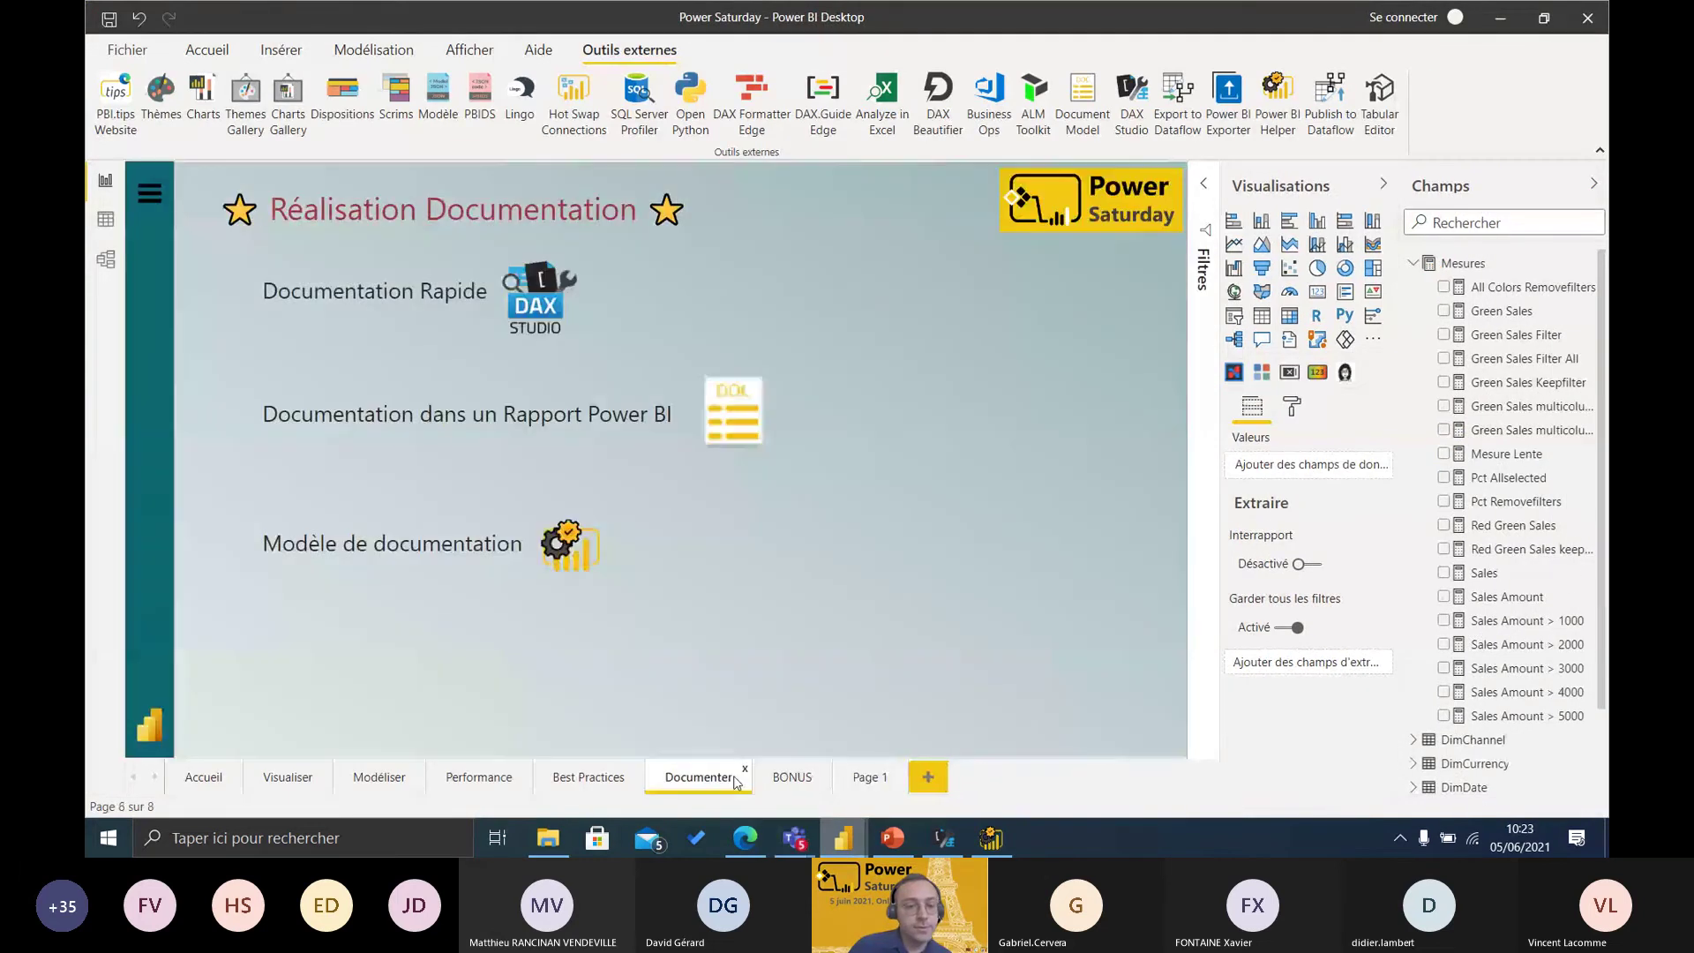
left_click(1005, 843)
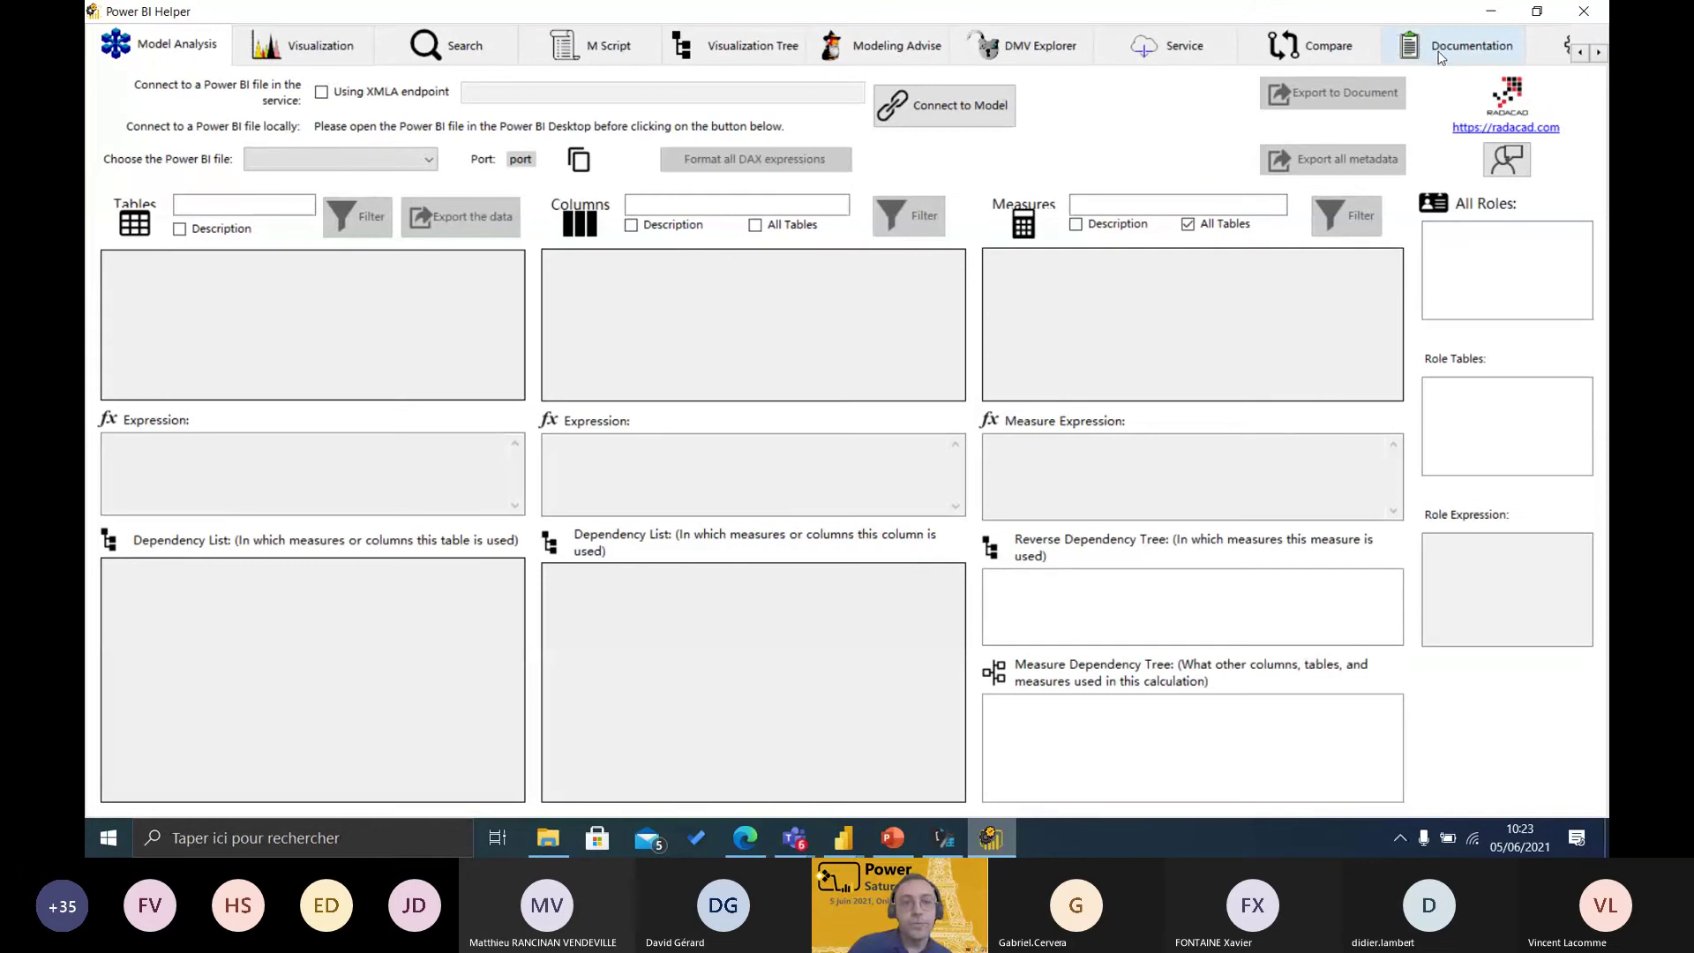
left_click(1456, 46)
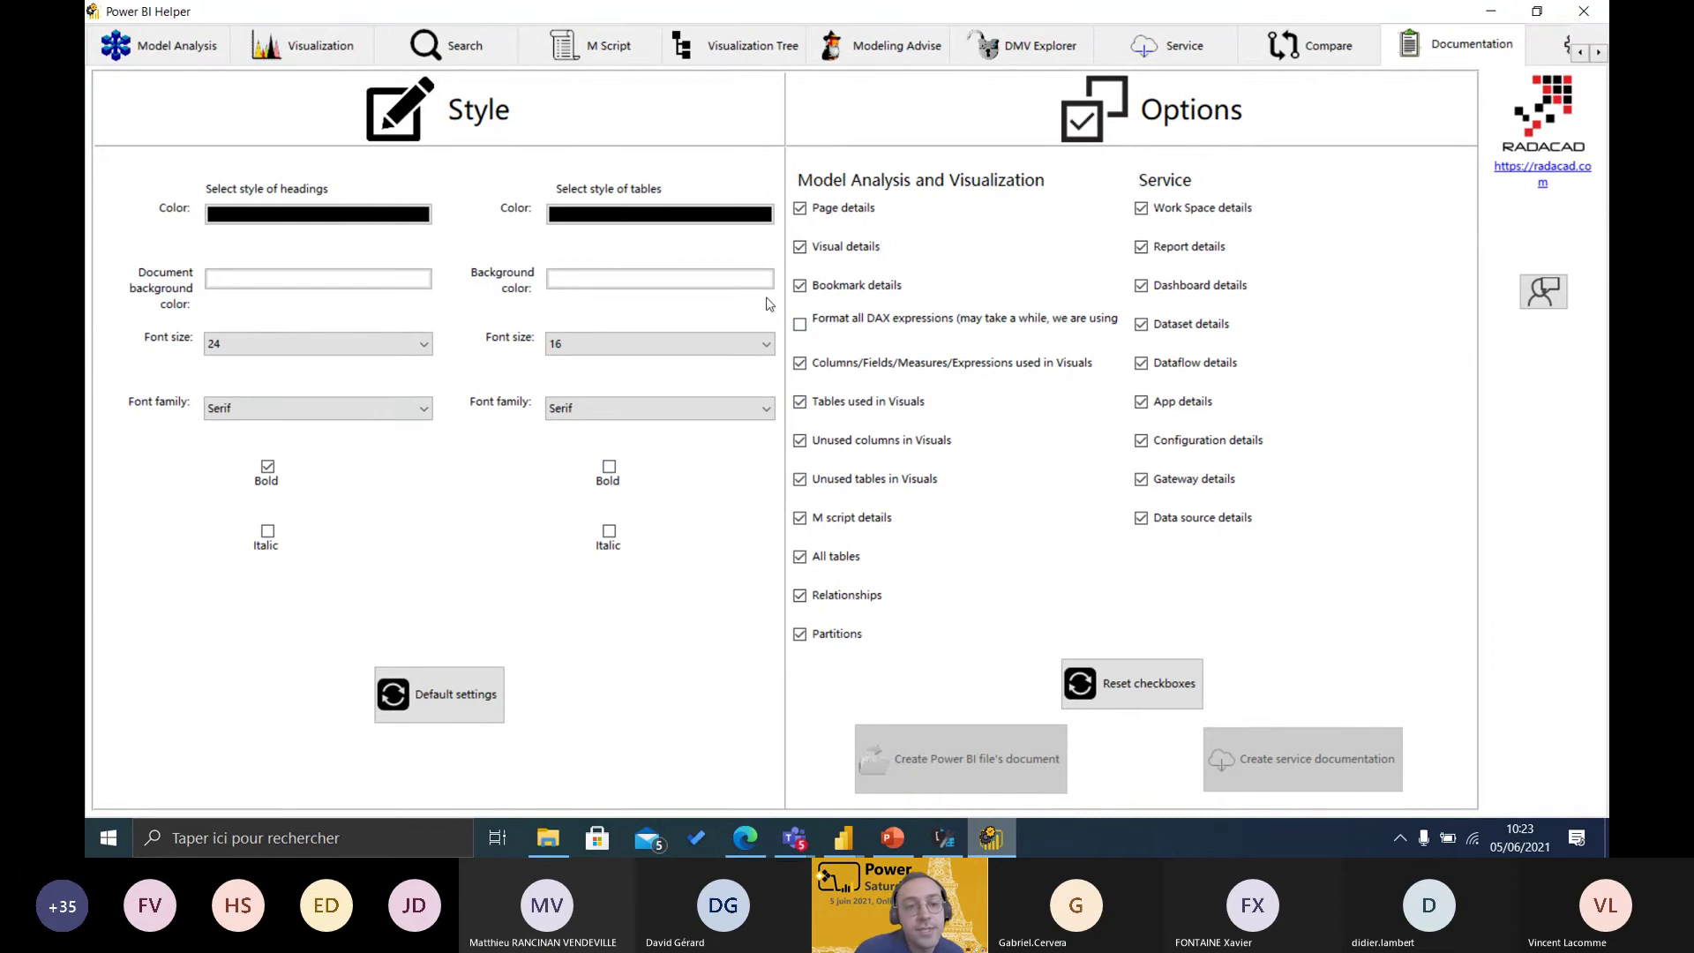
- Open the Power Saturday HTML documentation from the Power Saturday folder on the desktop in Microsoft Edge
left_click(548, 838)
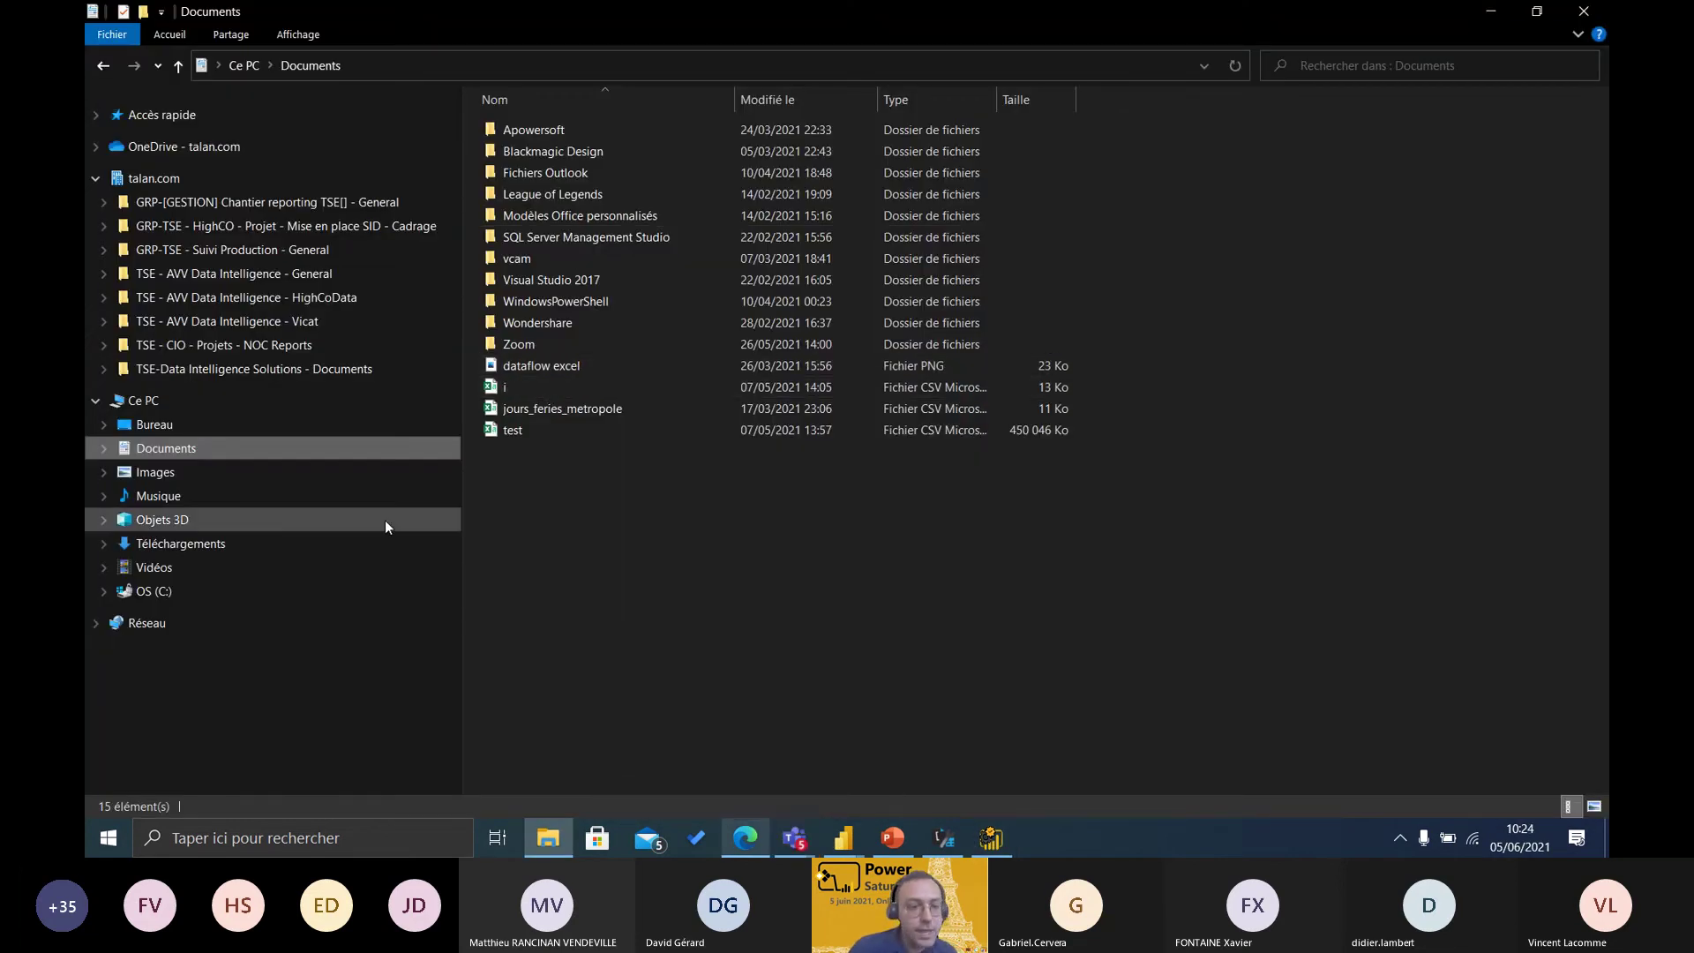
left_click(154, 425)
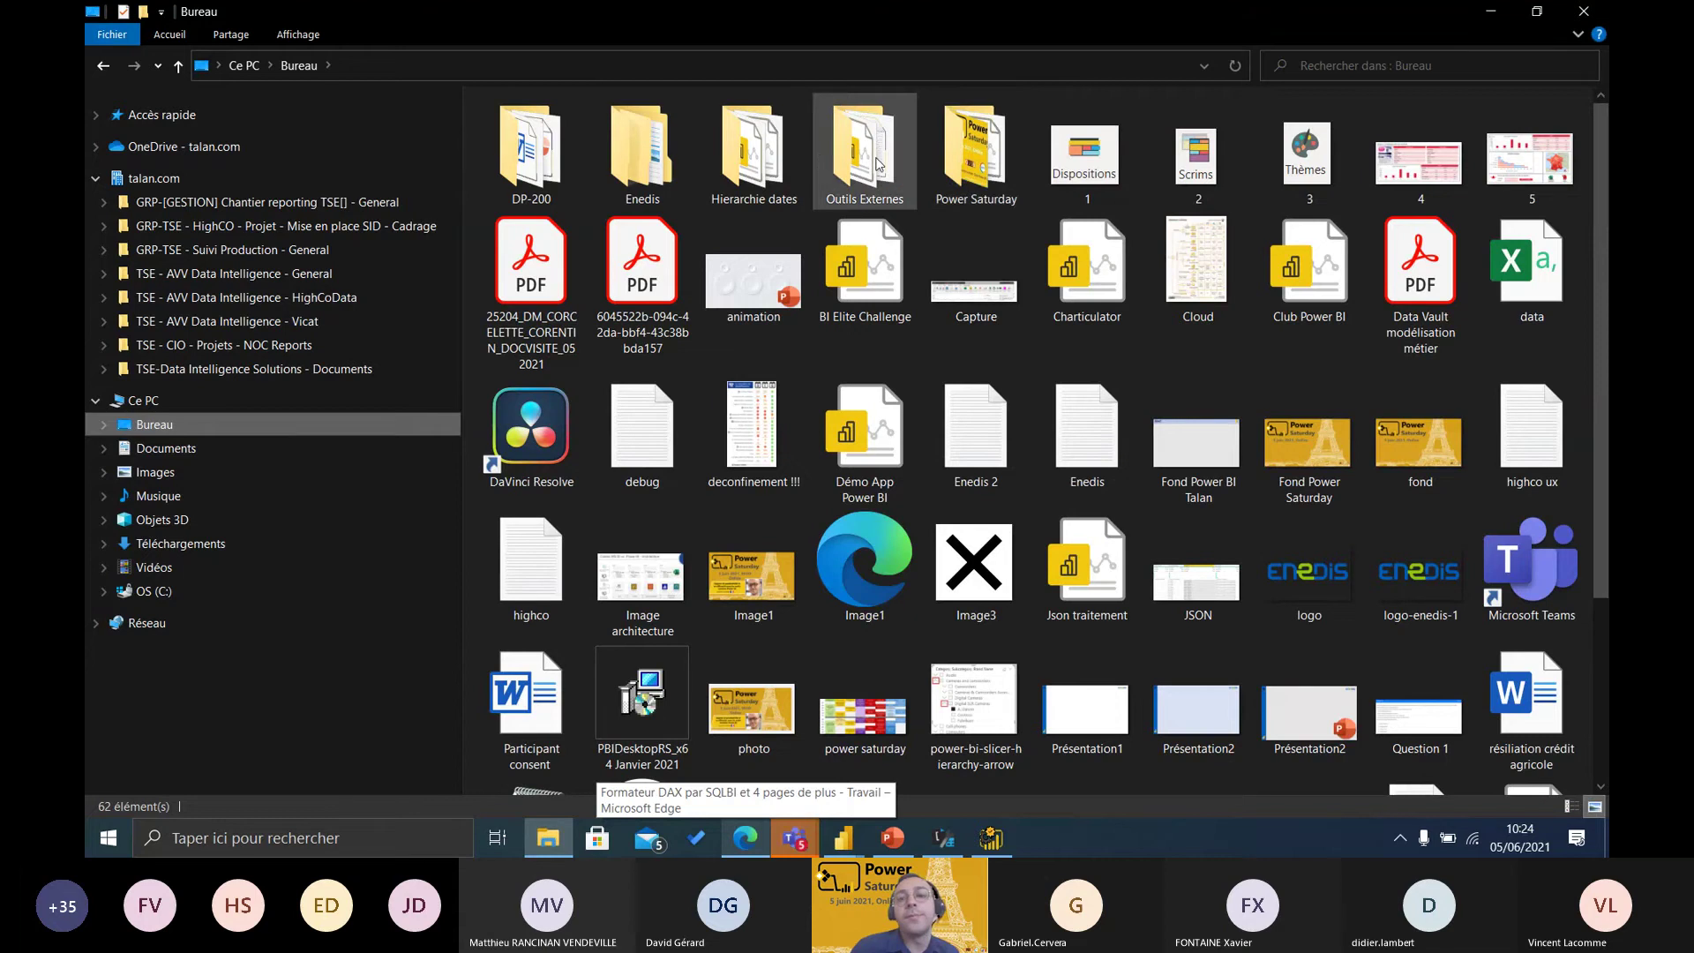
double_click(976, 150)
left_click(526, 325)
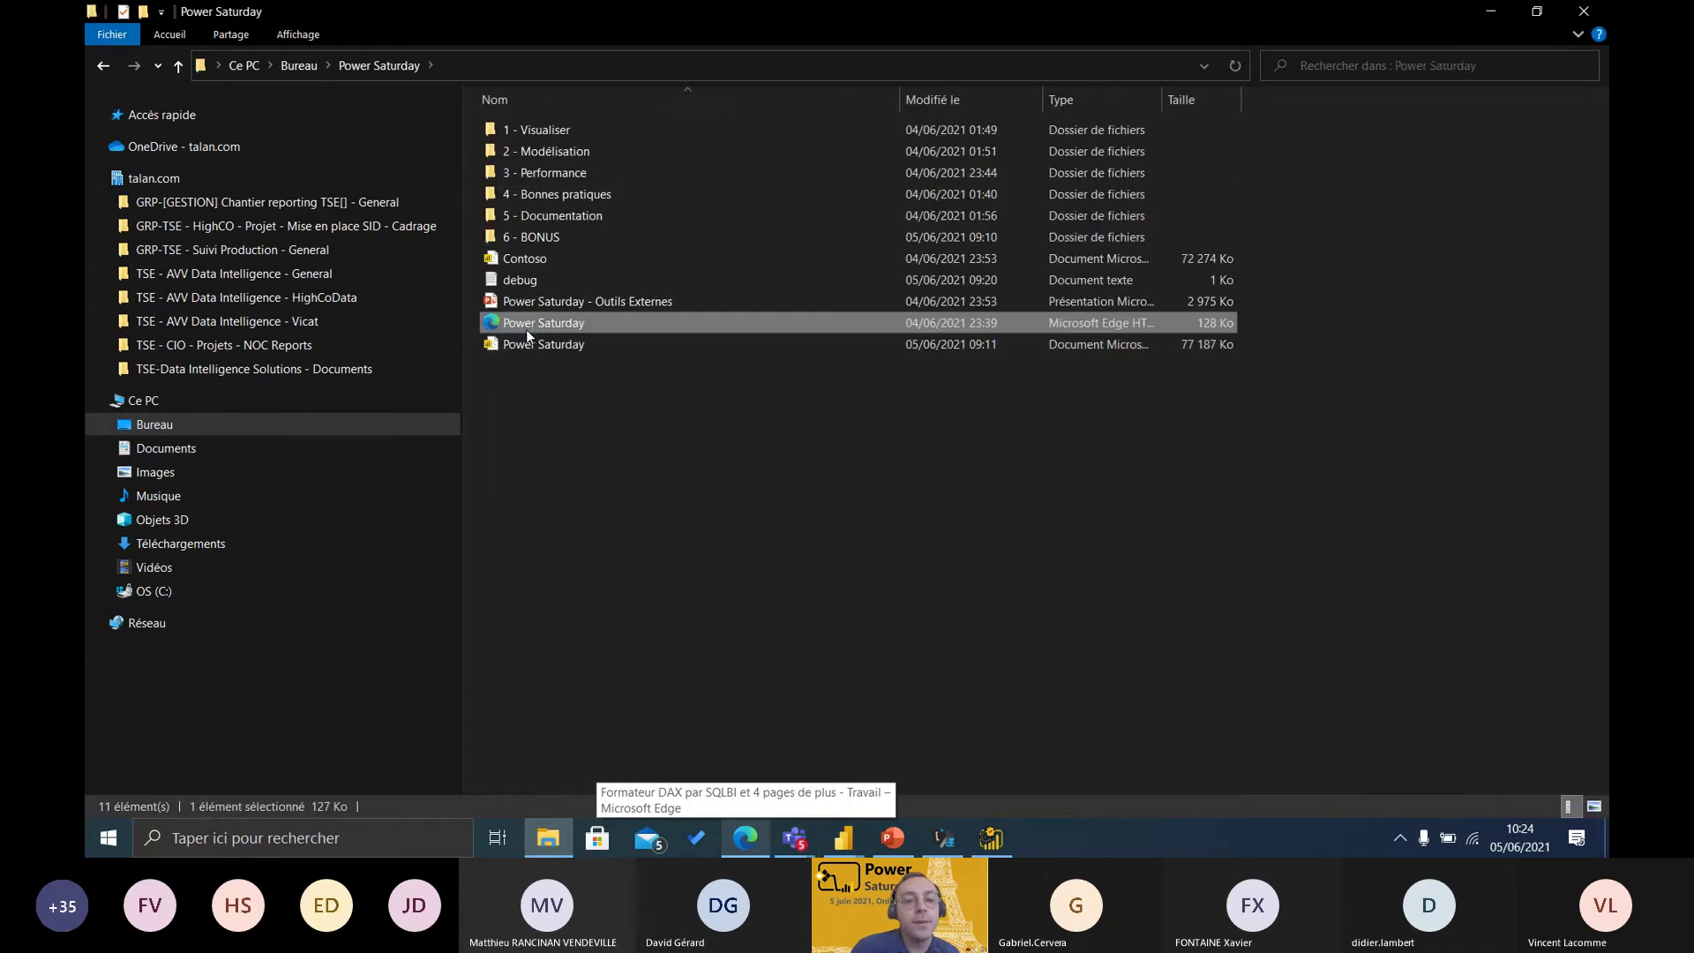
double_click(526, 330)
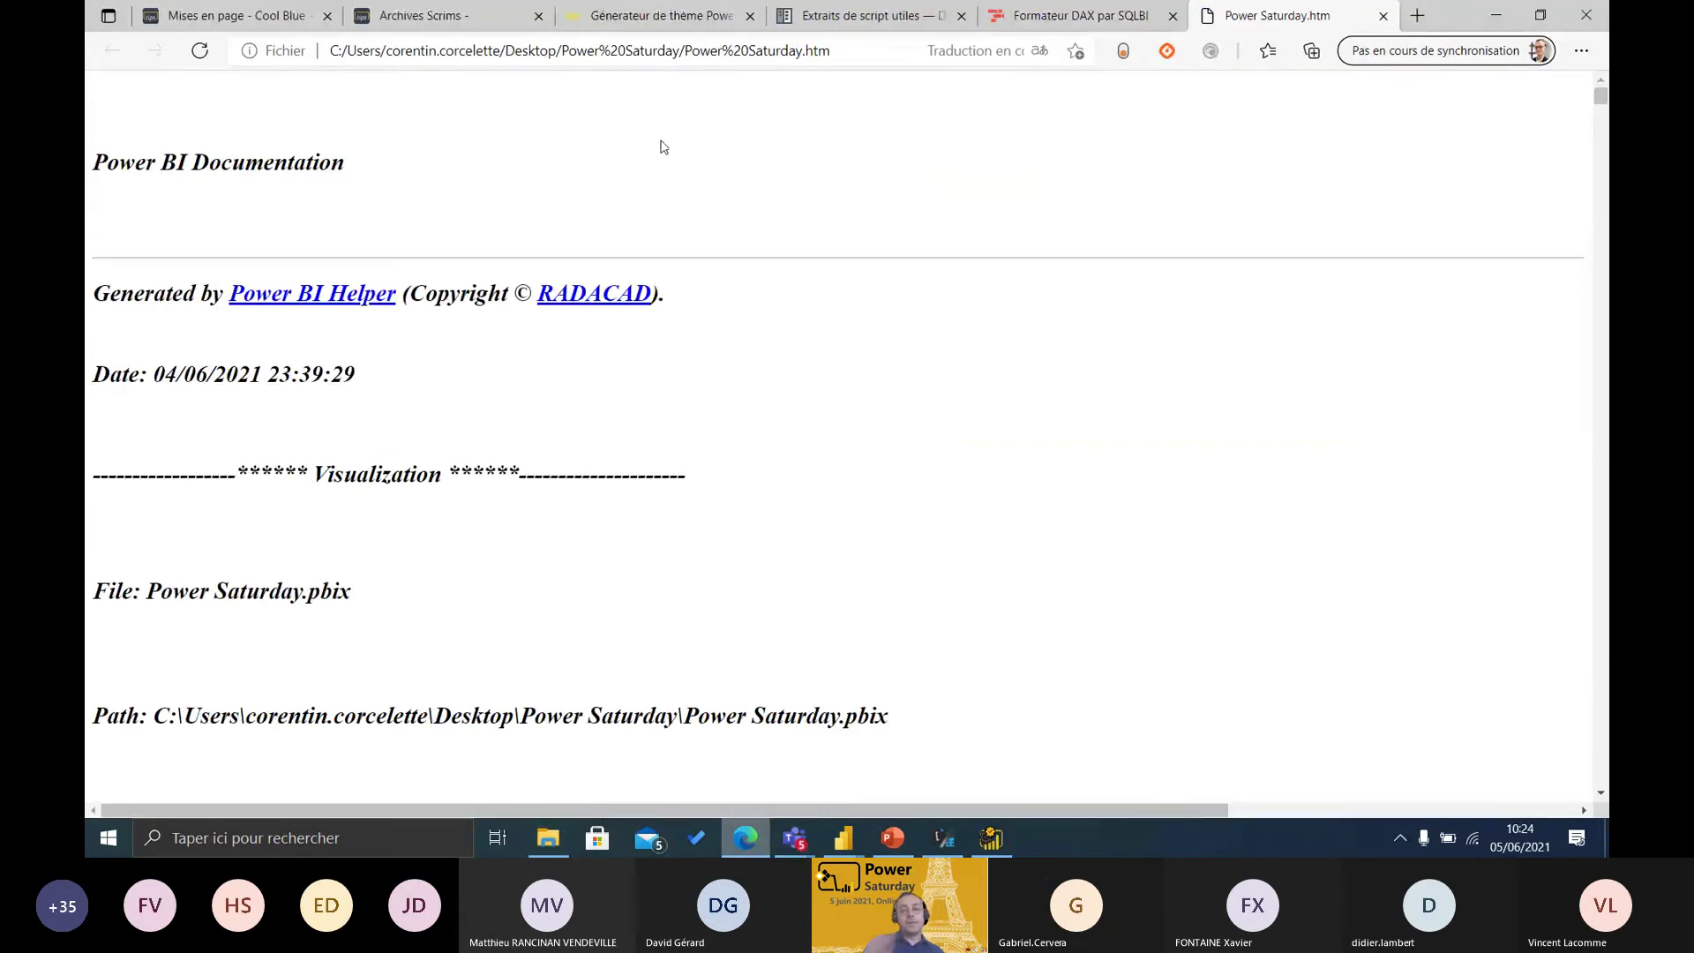
- Skim the visualization section of the generated documentation and search it for "mesures", stepping through the matches
left_click_drag(1600, 95, 1585, 166)
scroll(1174, 403, "down", 15)
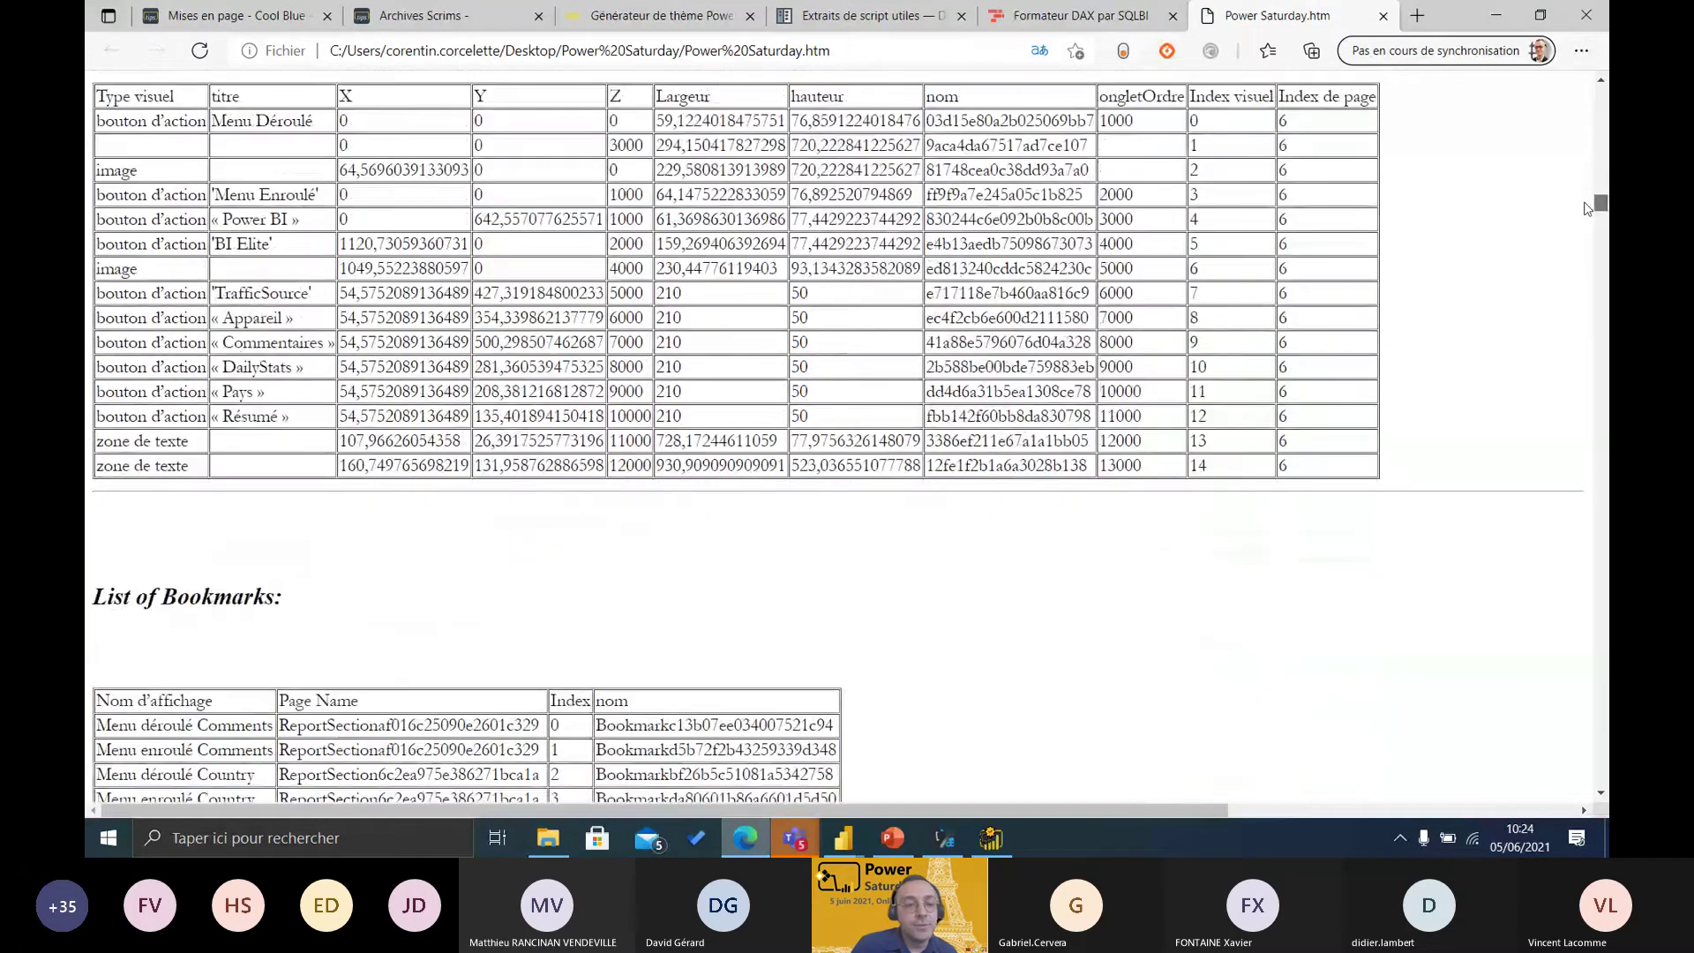
key("ctrl+f")
type("mesures")
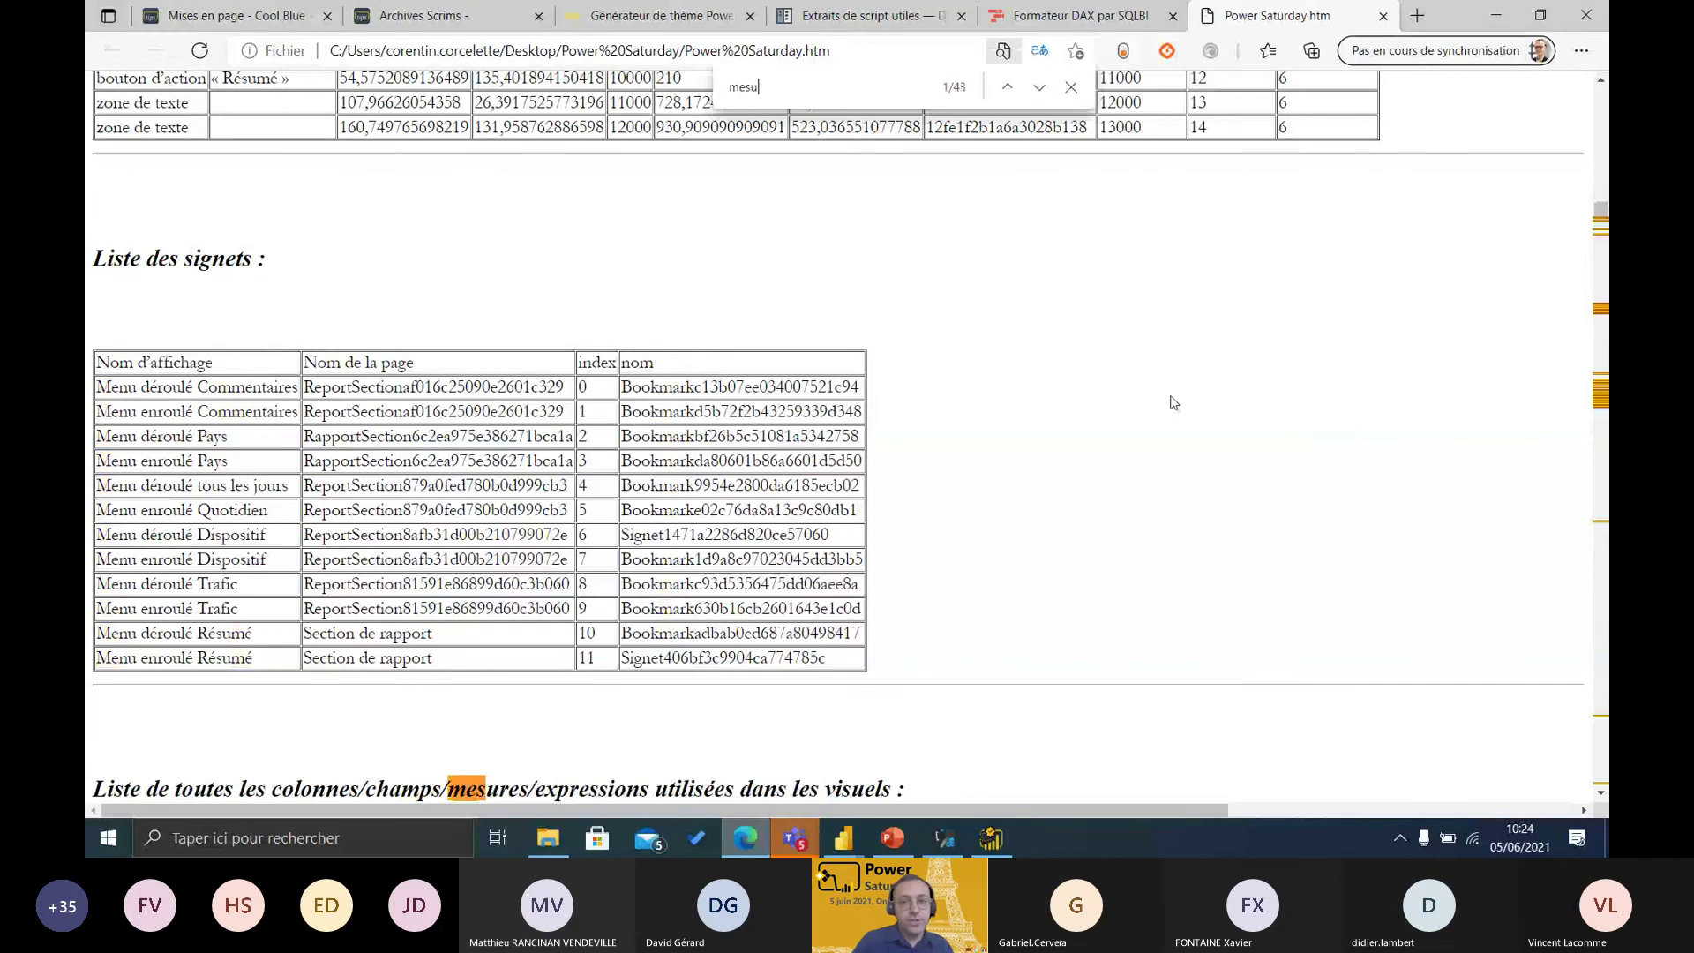
key("Return")
key("Return")
key("Return")
key("Return")
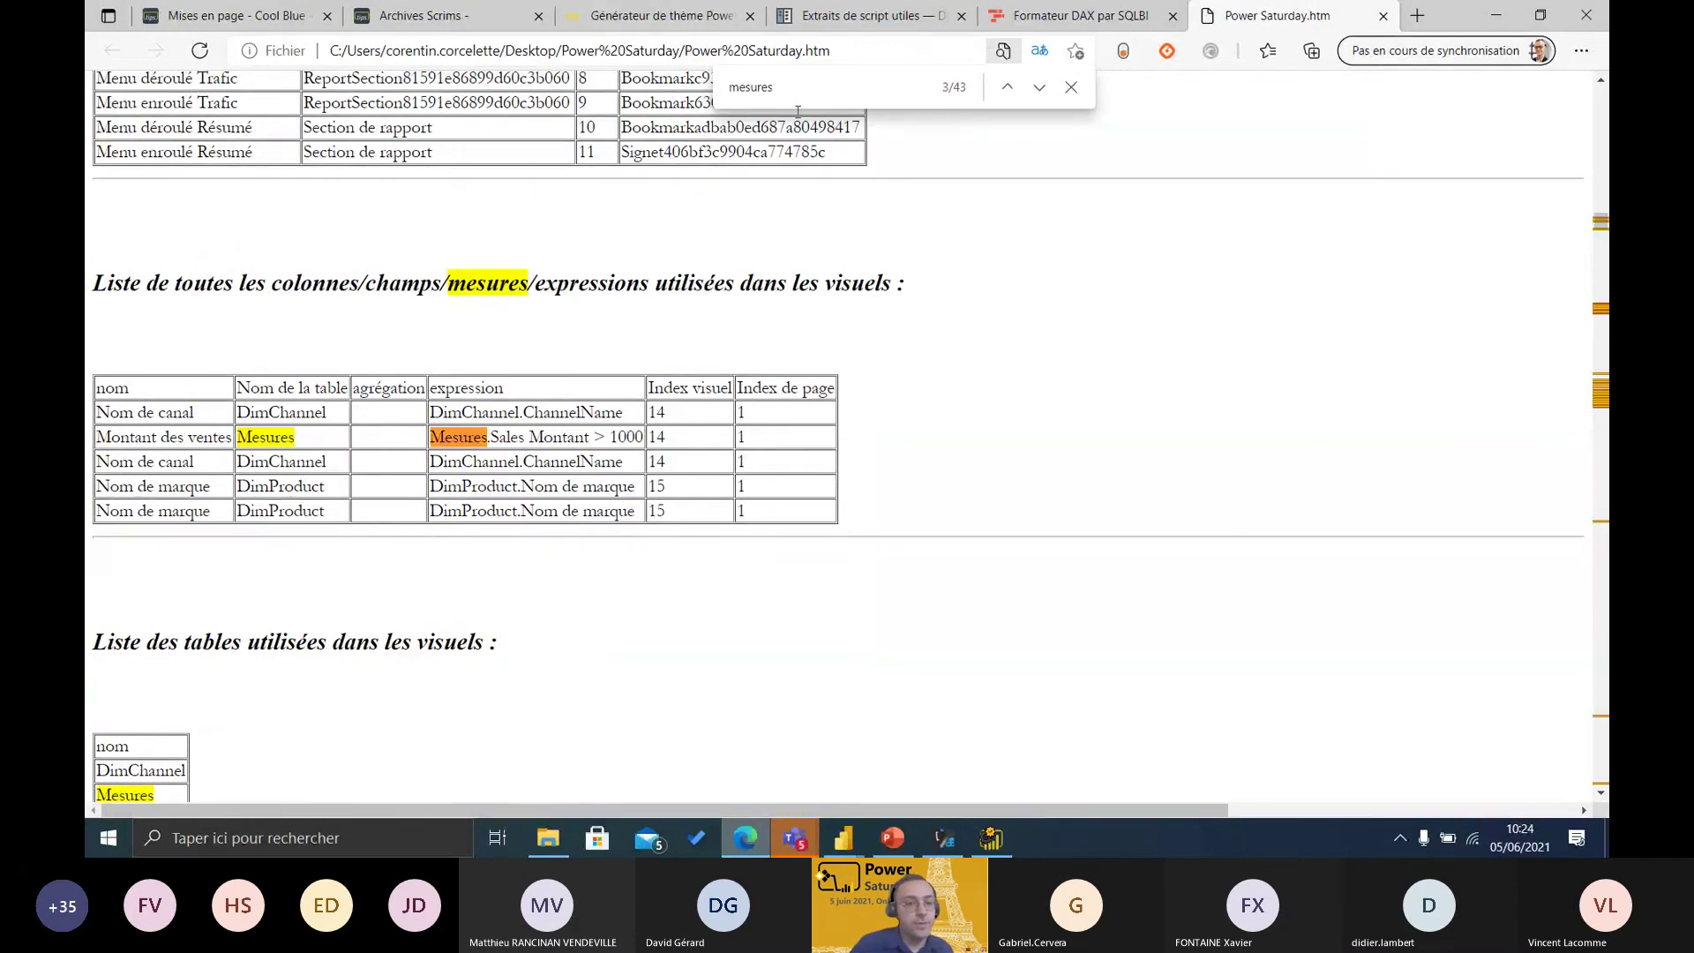
- Go to the list of measures in the documentation and examine the measure names and DAX expressions
scroll(459, 362, "down", 20)
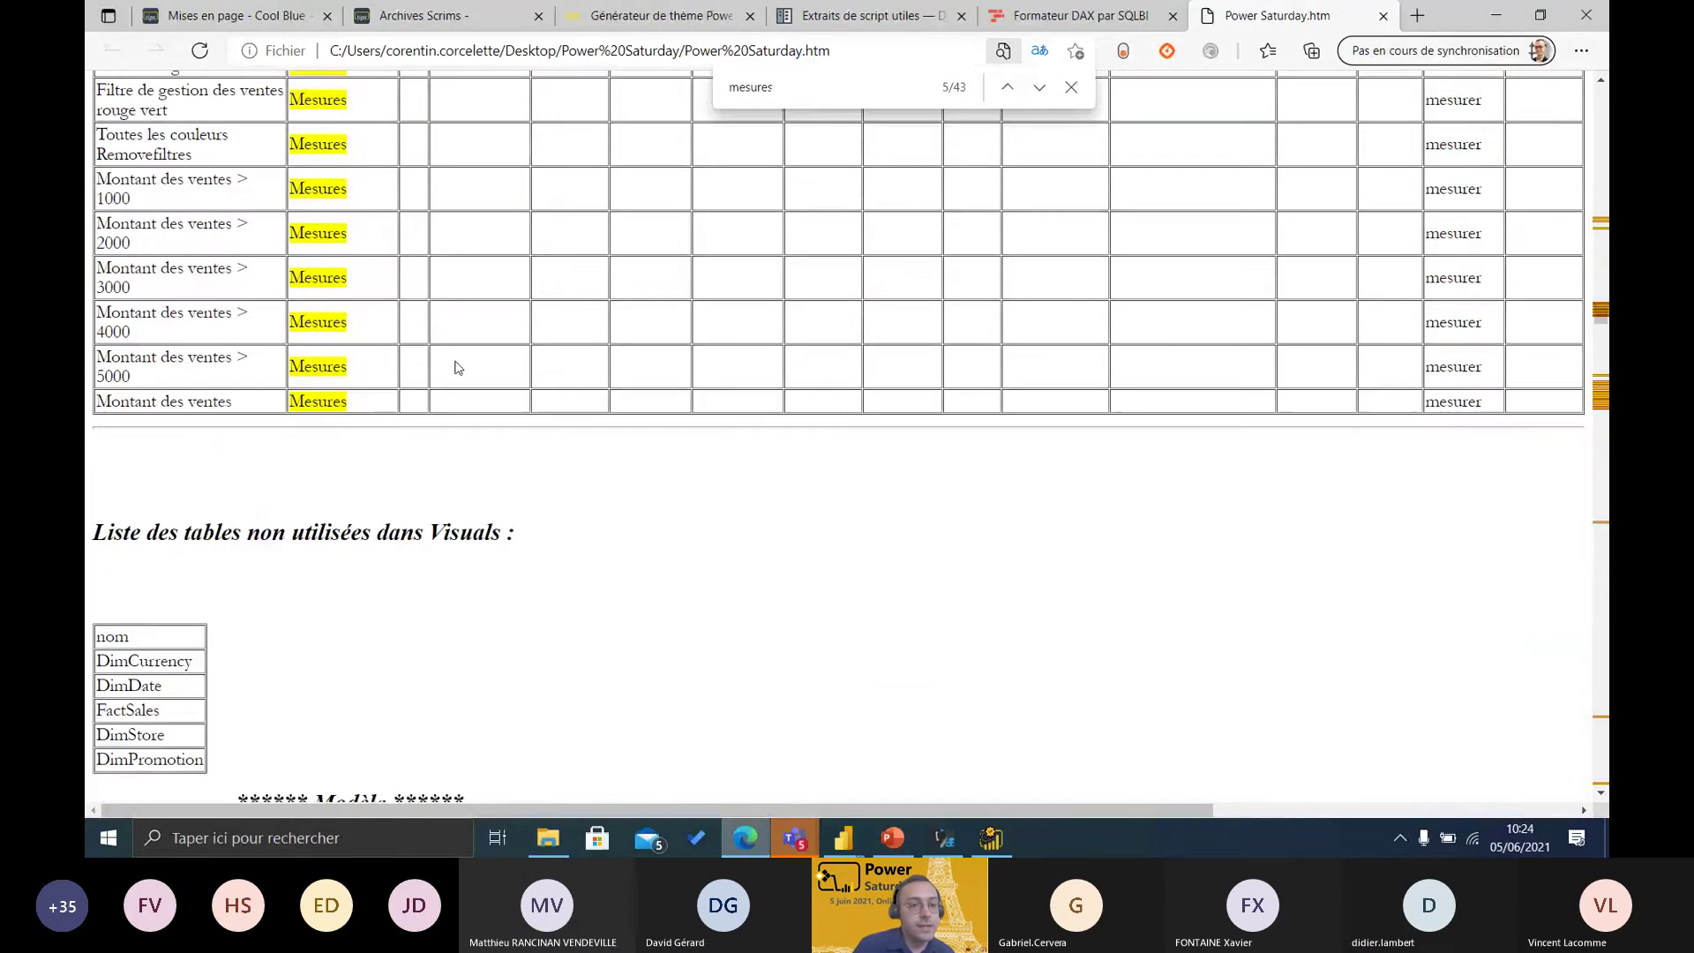
scroll(468, 342, "up", 6)
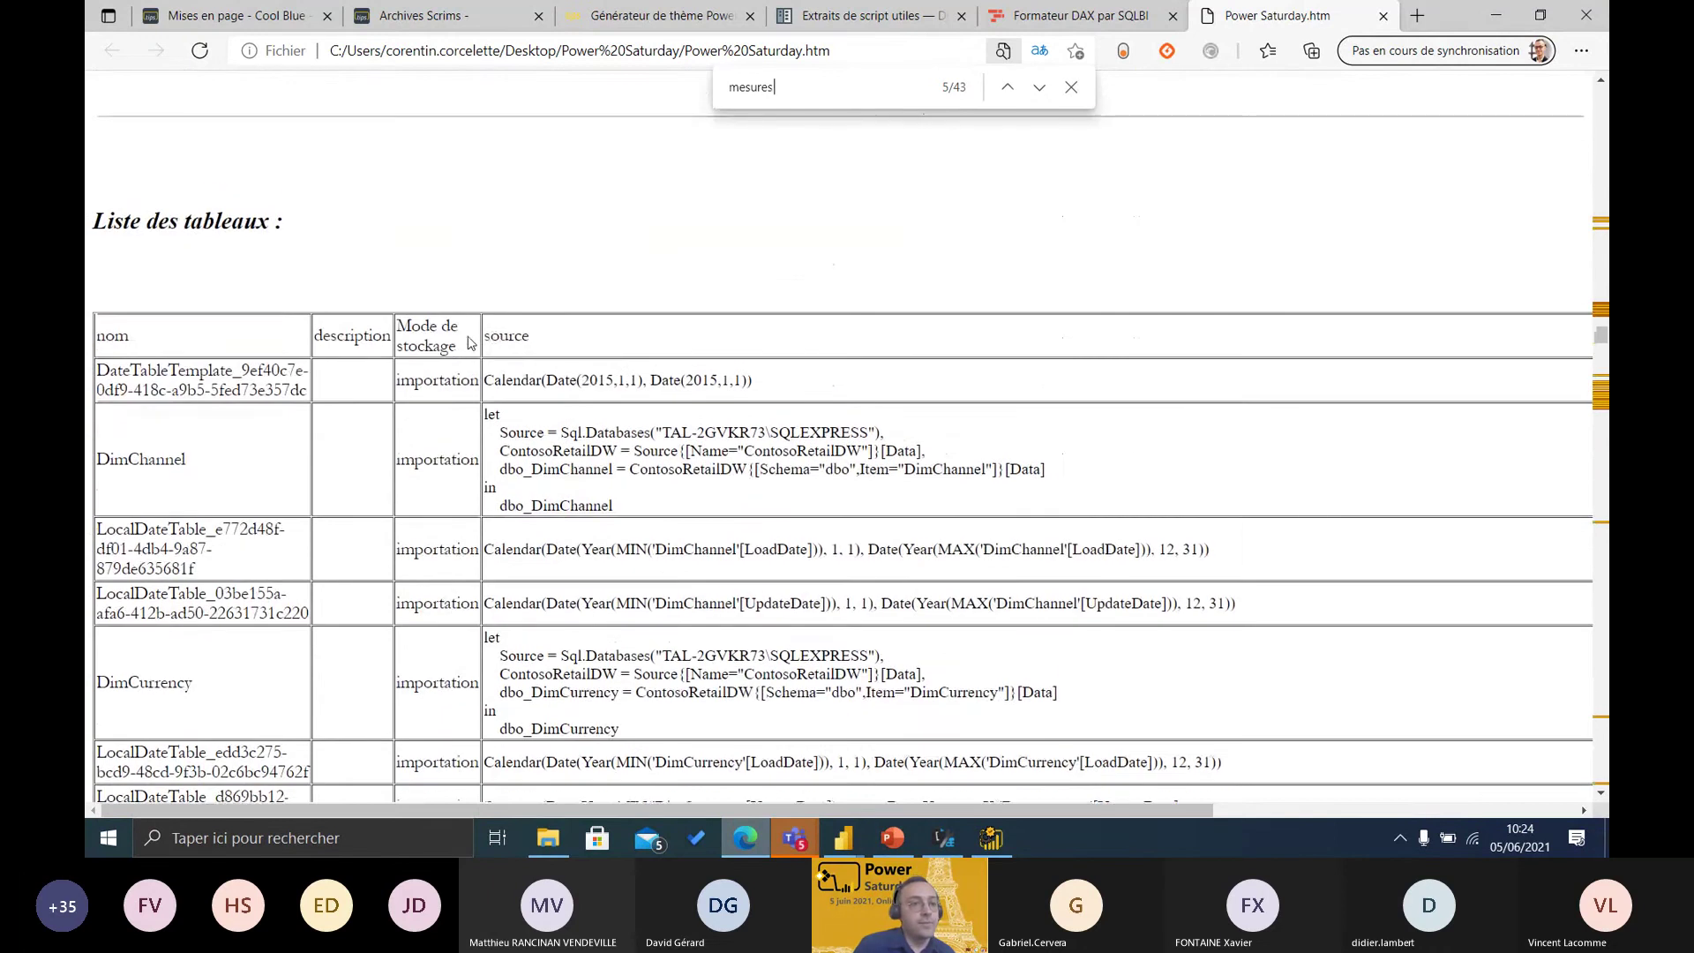
scroll(493, 349, "down", 15)
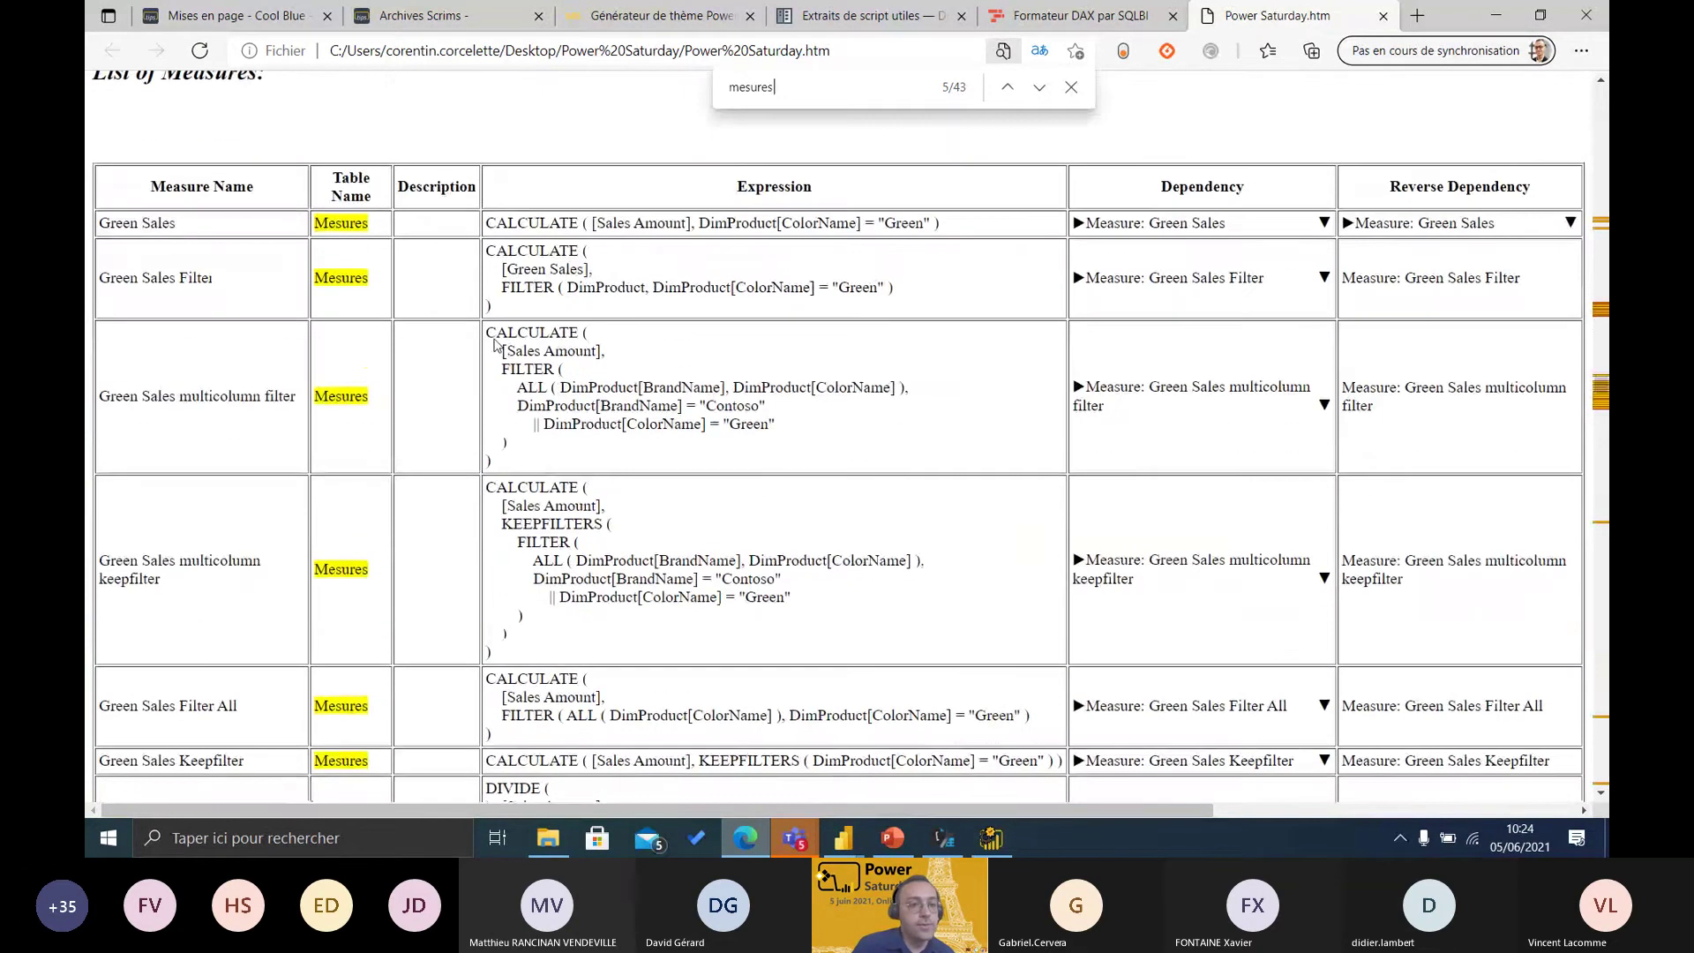
scroll(496, 337, "down", 2)
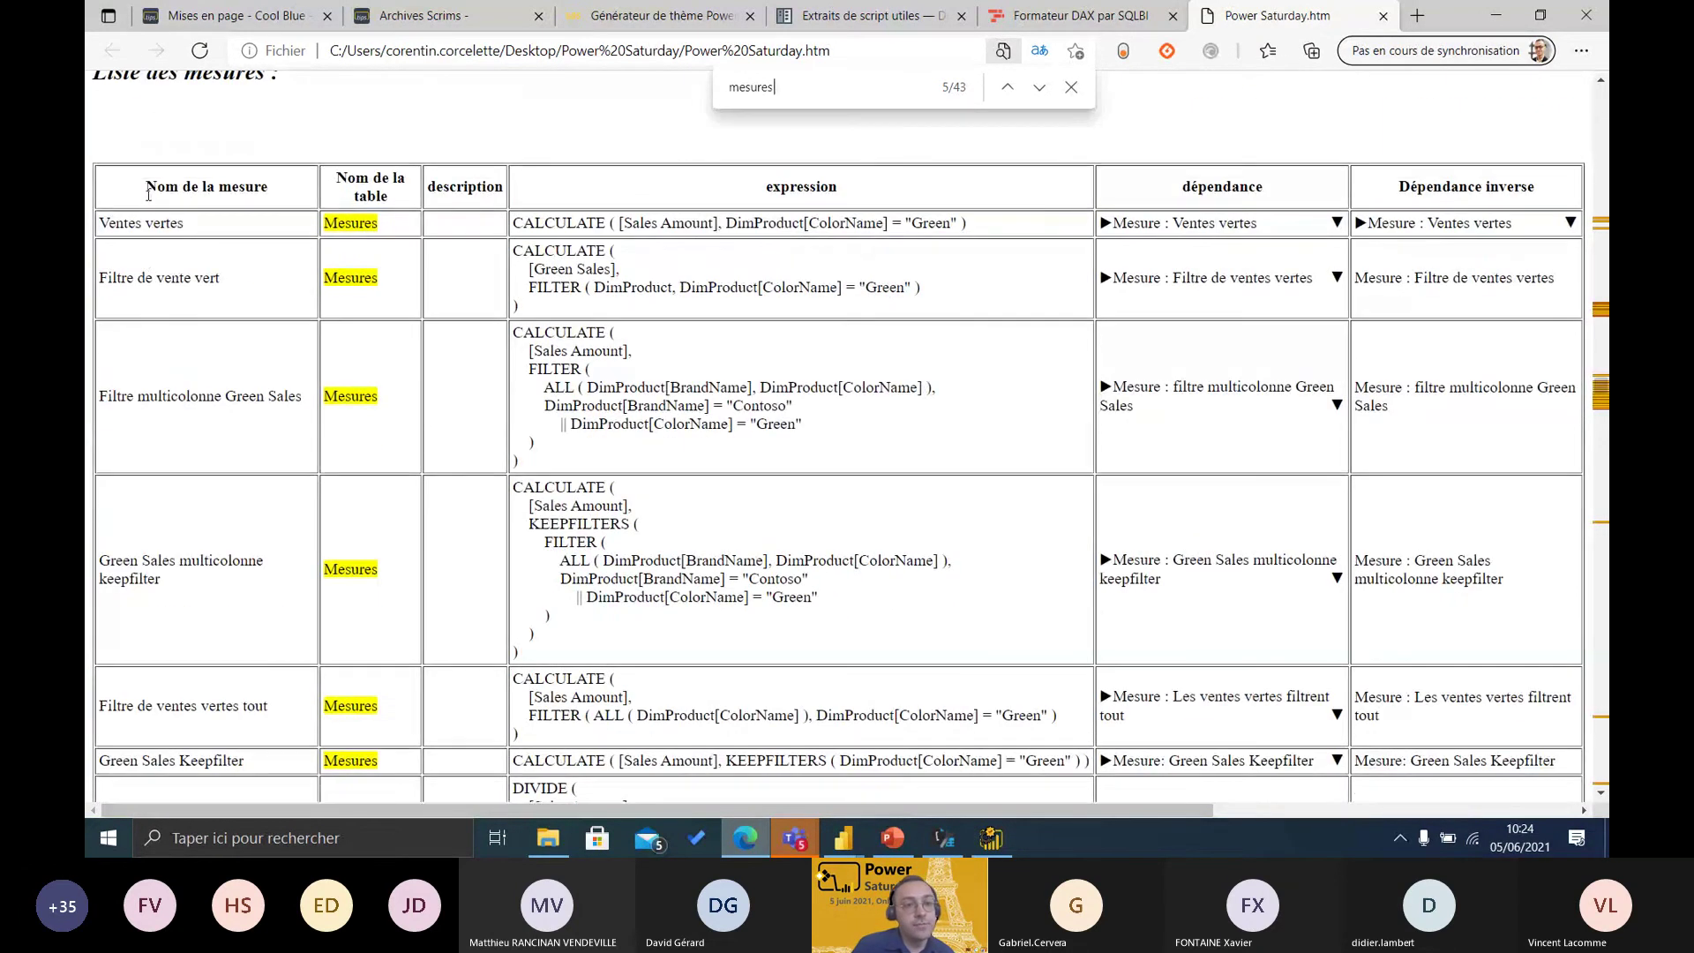
left_click_drag(446, 230, 570, 225)
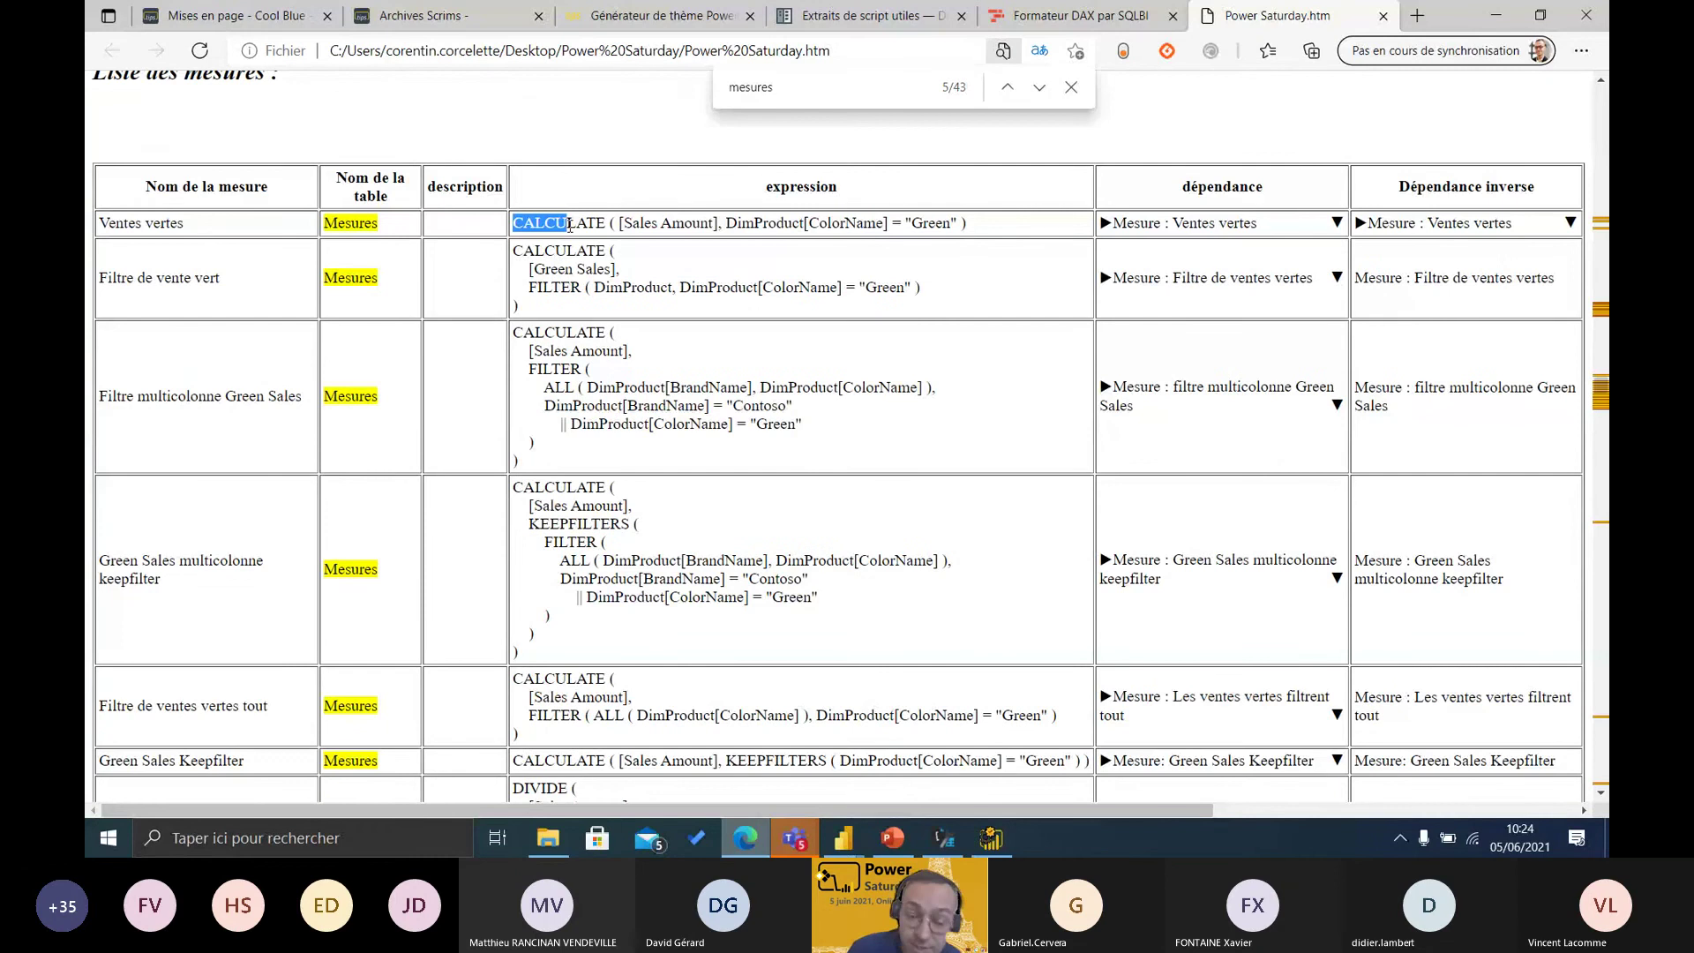
left_click(294, 237)
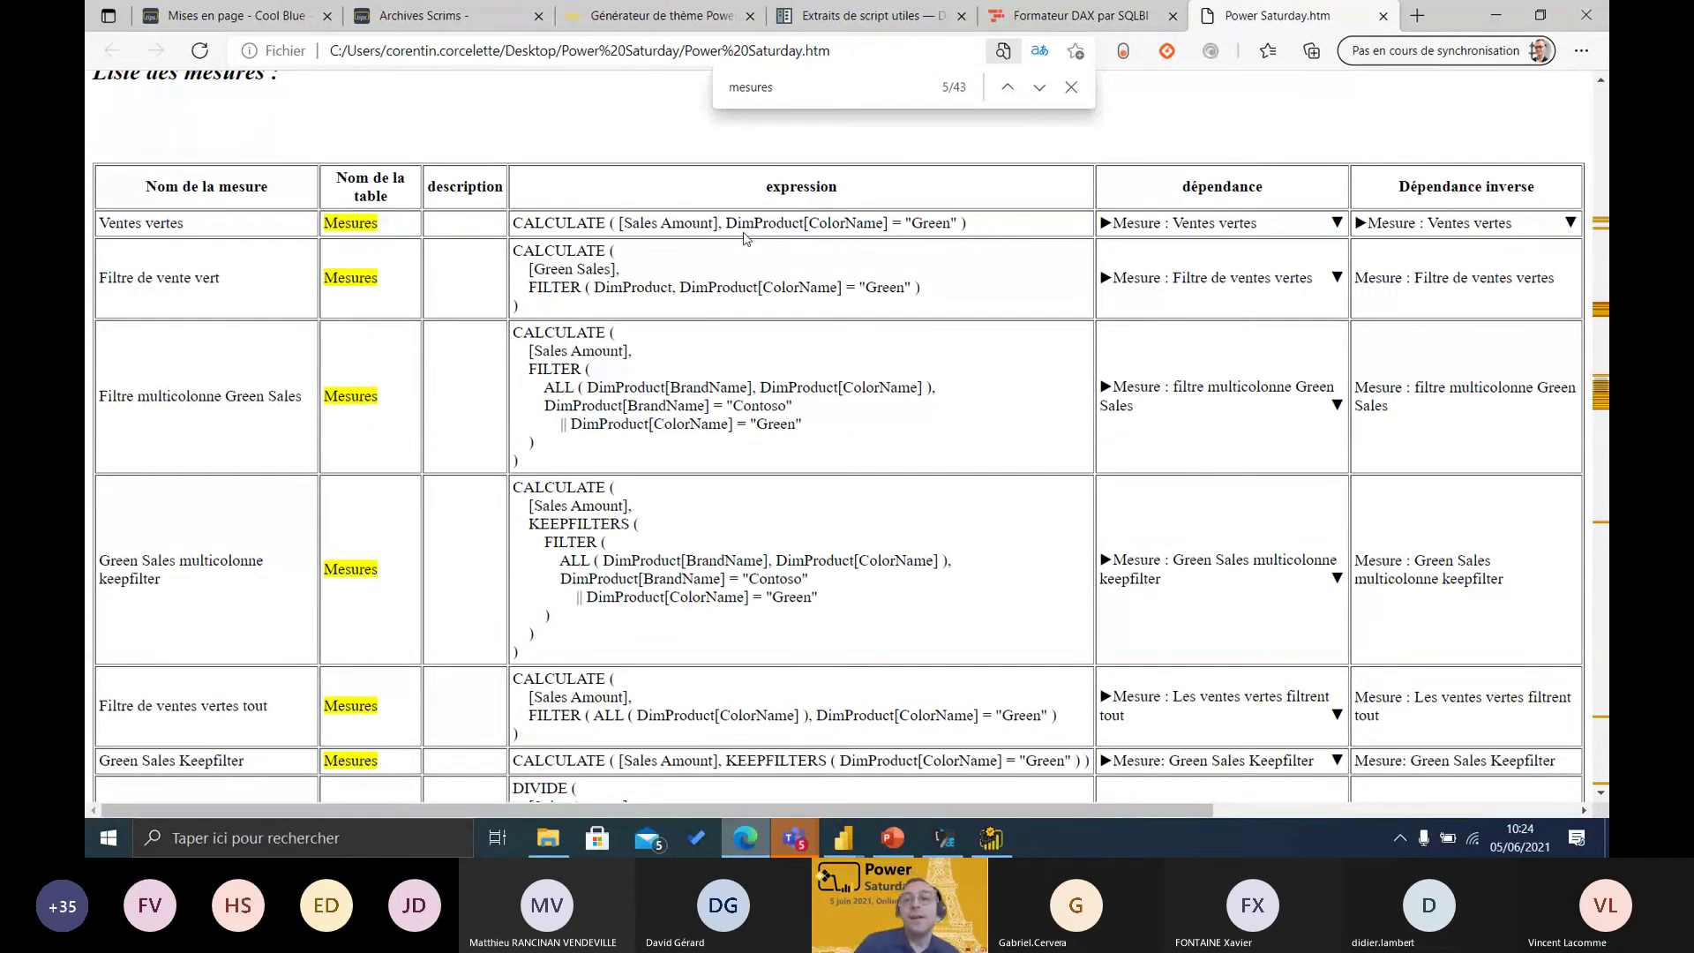
- Review the column lists of the DimChannel and DimCurrency tables and the end of the measure list
scroll(1063, 389, "down", 20)
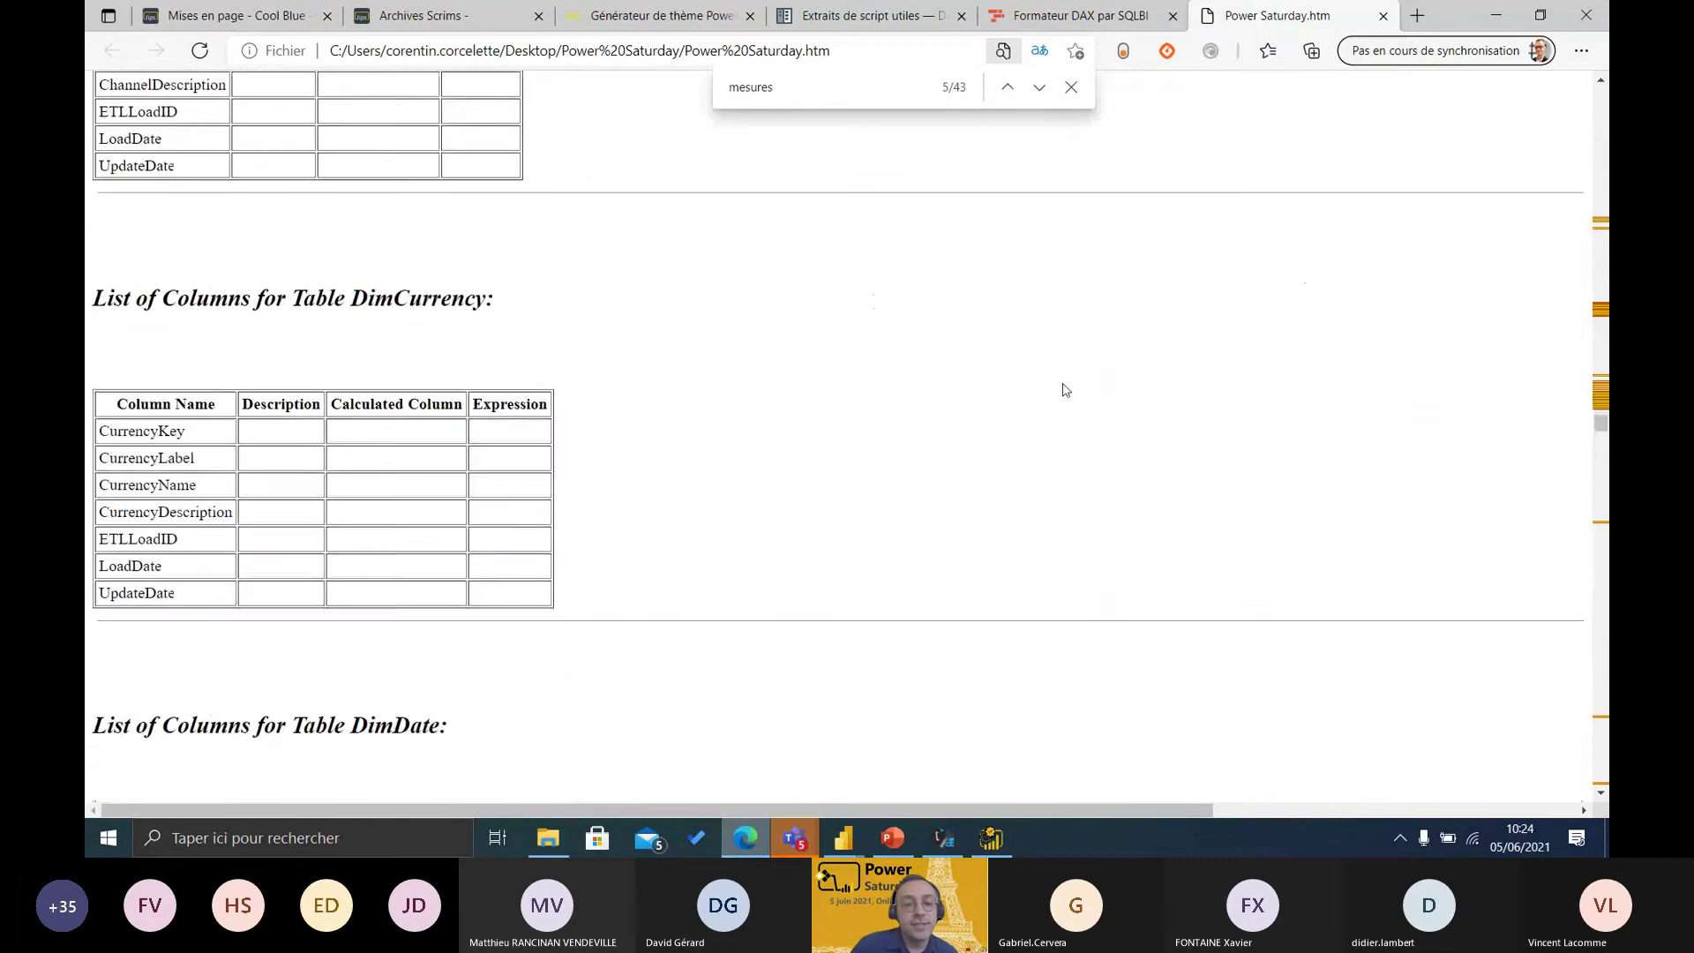
scroll(1063, 388, "up", 8)
scroll(1064, 389, "down", 2)
scroll(1061, 380, "up", 2)
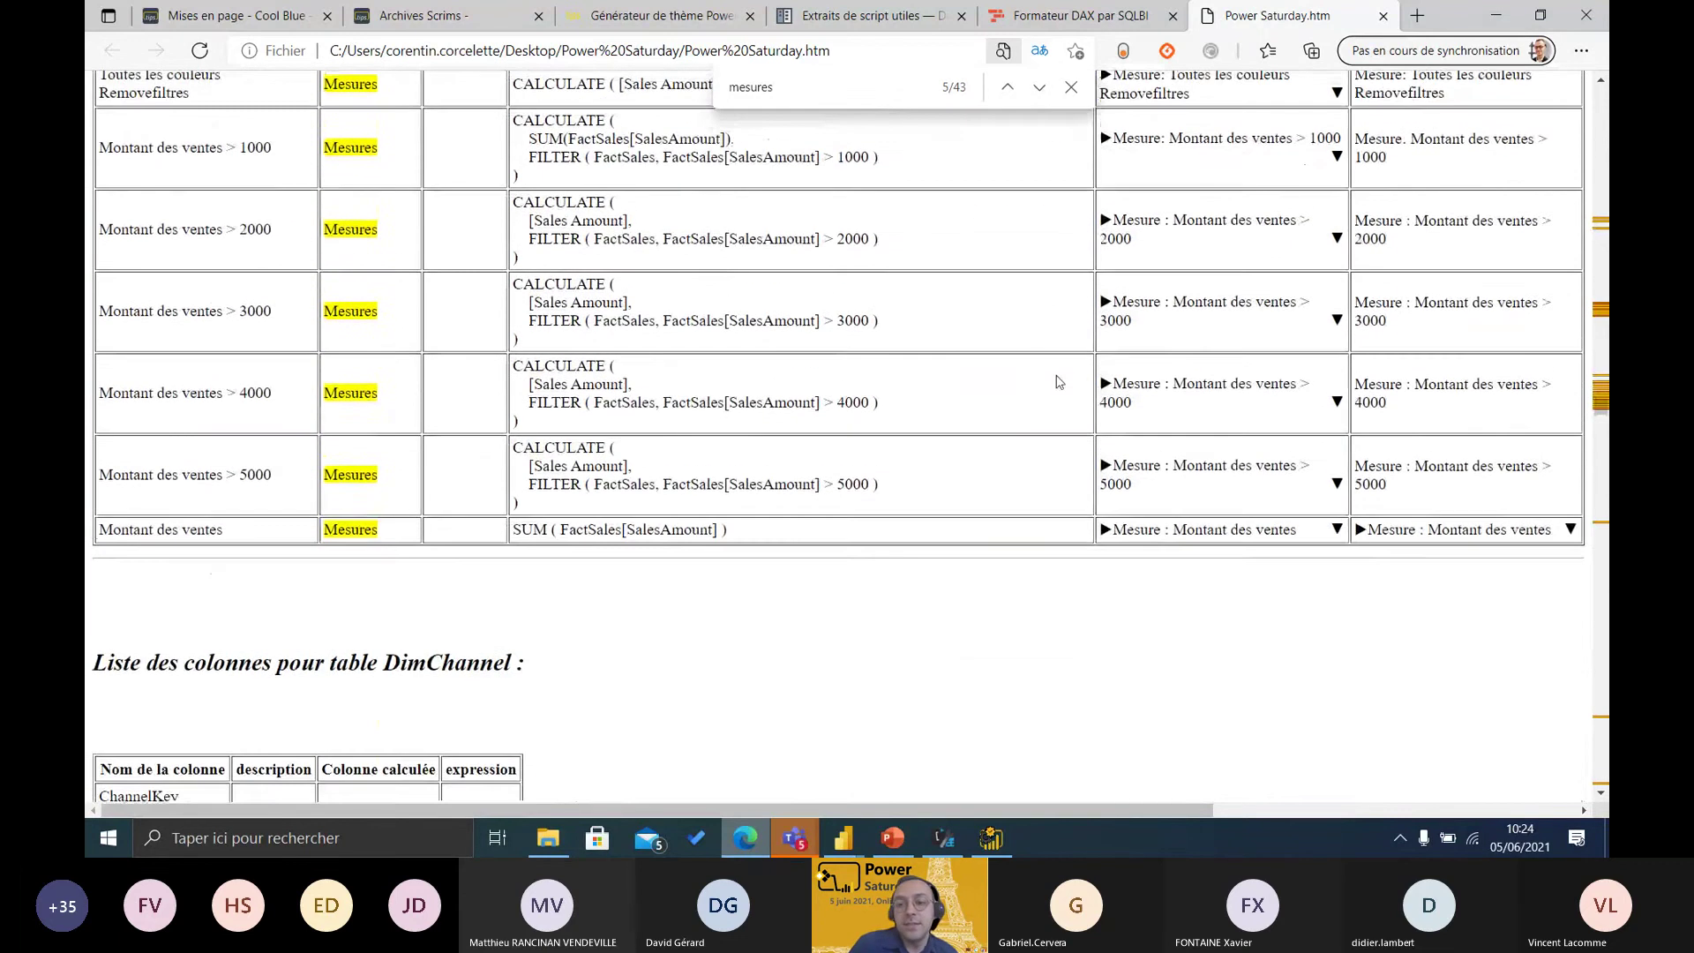